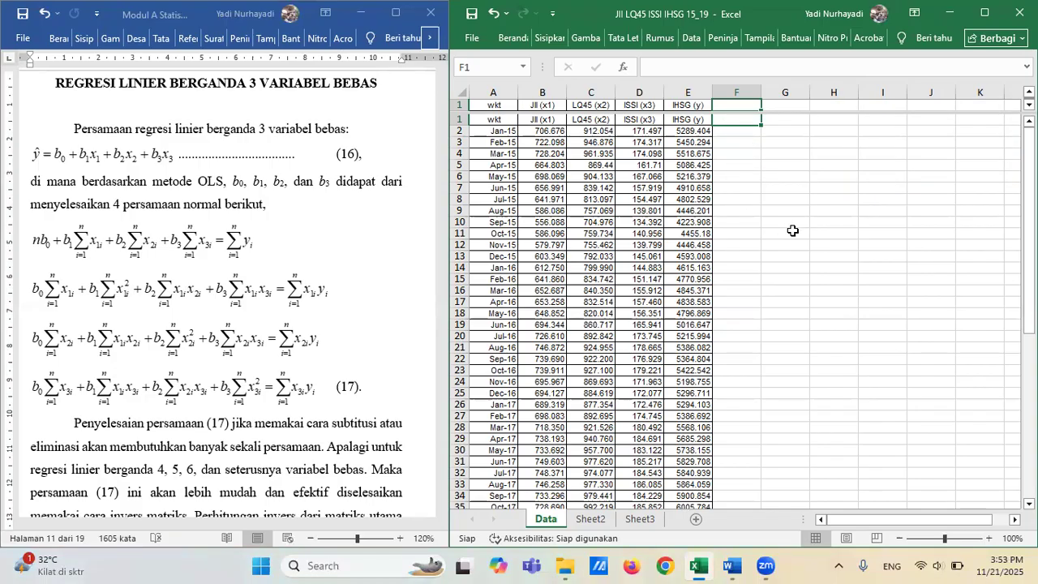
# Enter the column headings x1^2, x1x2, x1x3 and x1y in cells F1 to I1 of the Data sheet.
pyautogui.write('x1^2')
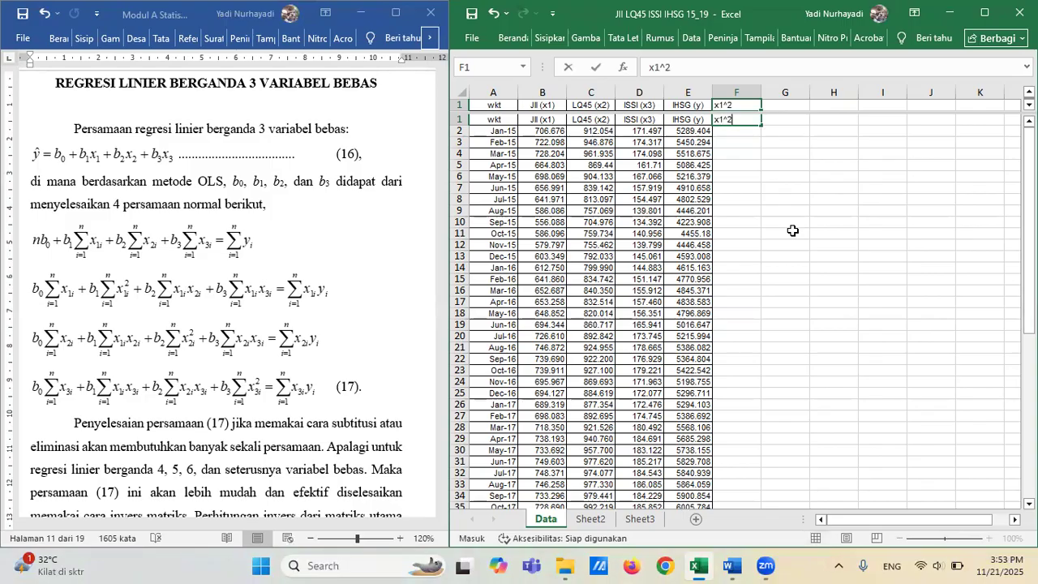
pyautogui.press('Tab')
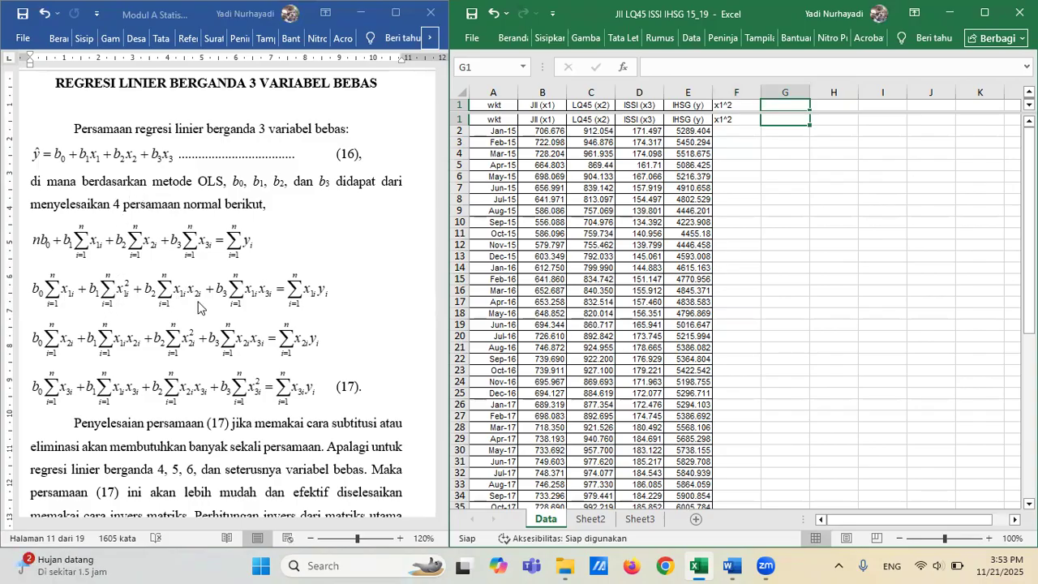
pyautogui.write('x')
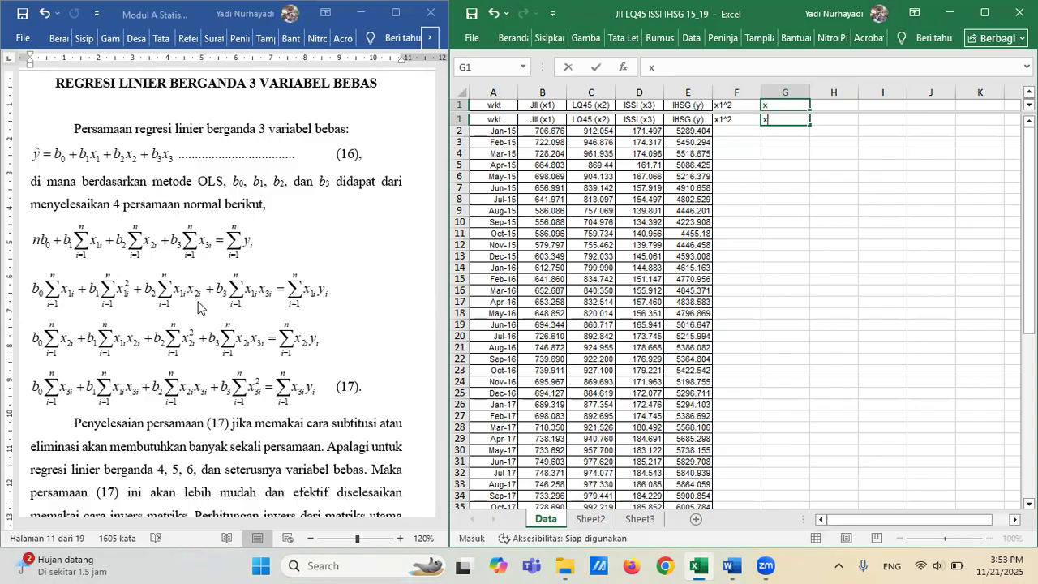
pyautogui.write('1x2')
pyautogui.press('Tab')
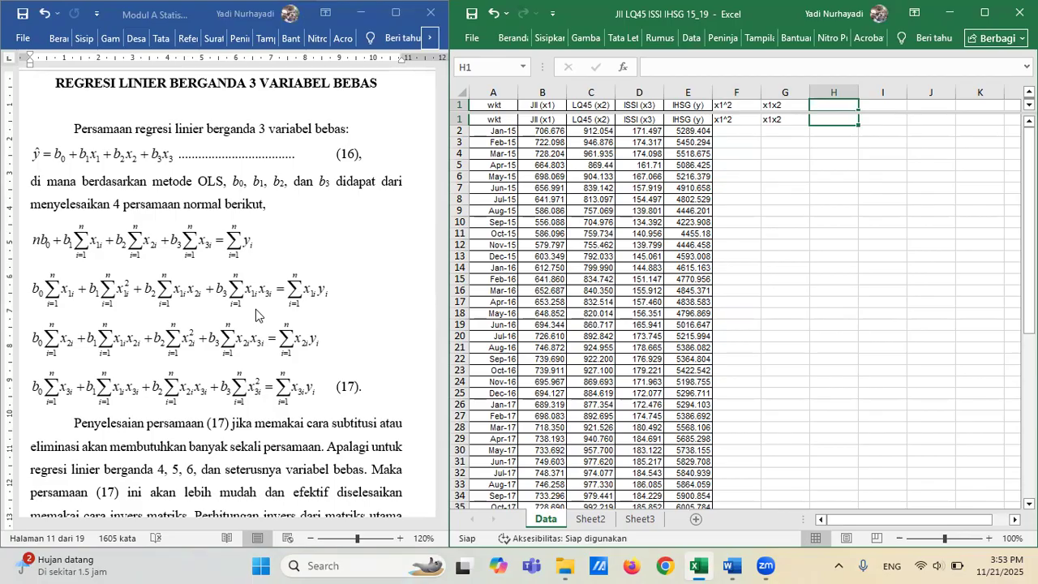
pyautogui.write('x')
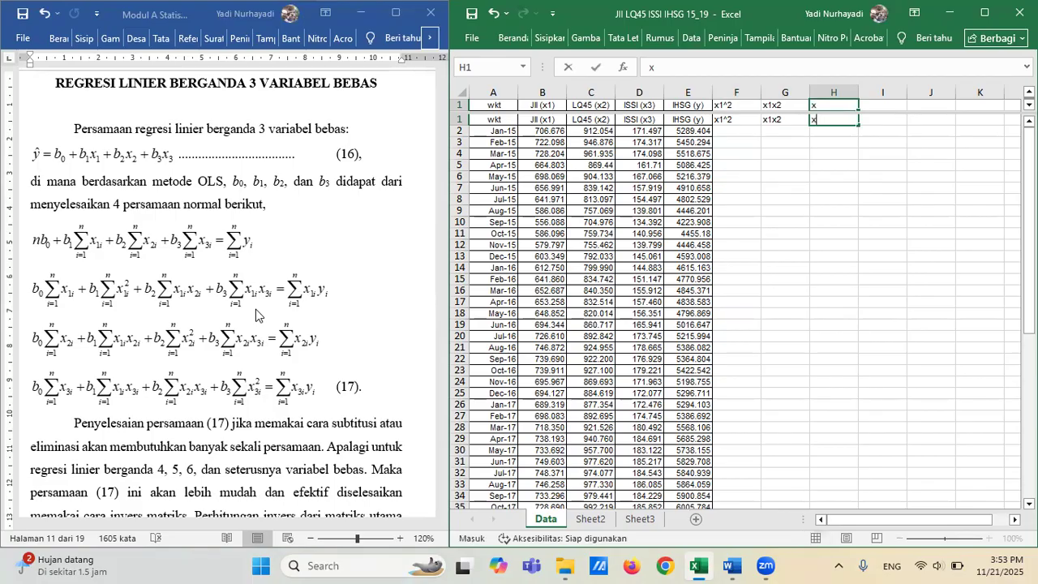
pyautogui.write('1x3')
pyautogui.press('Tab')
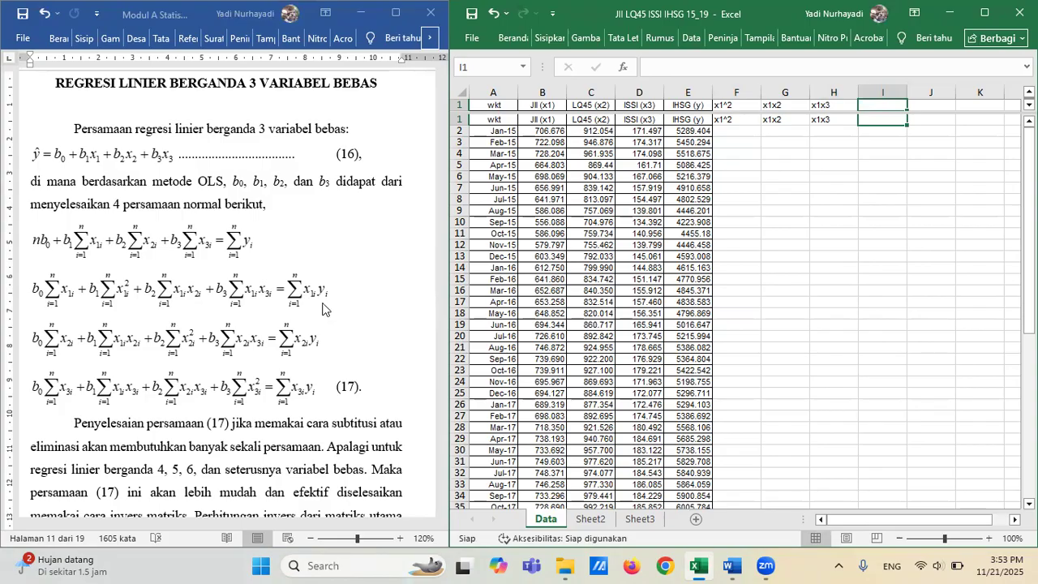
pyautogui.write('x')
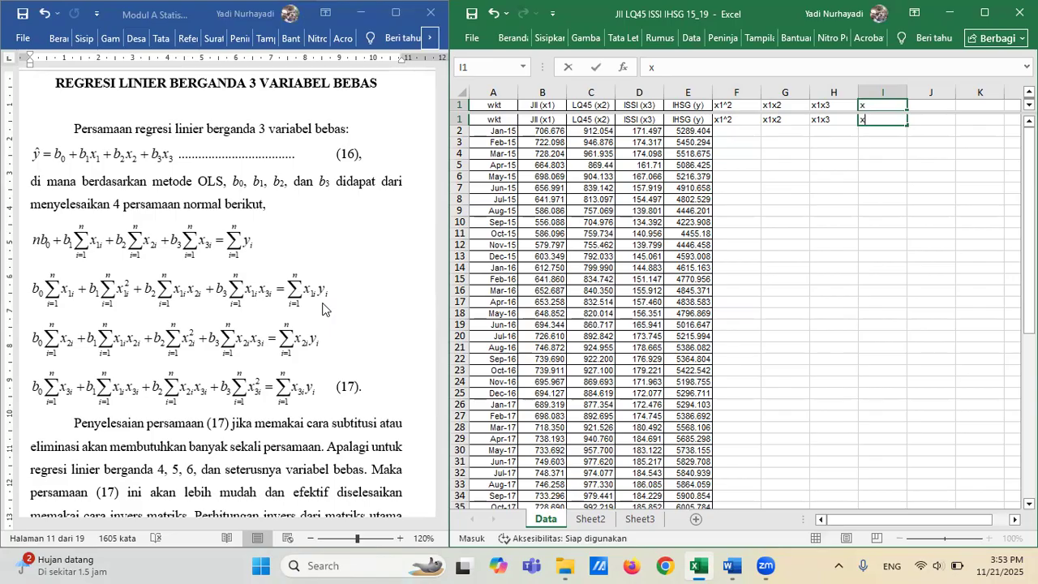
pyautogui.write('1y')
pyautogui.press('Tab')
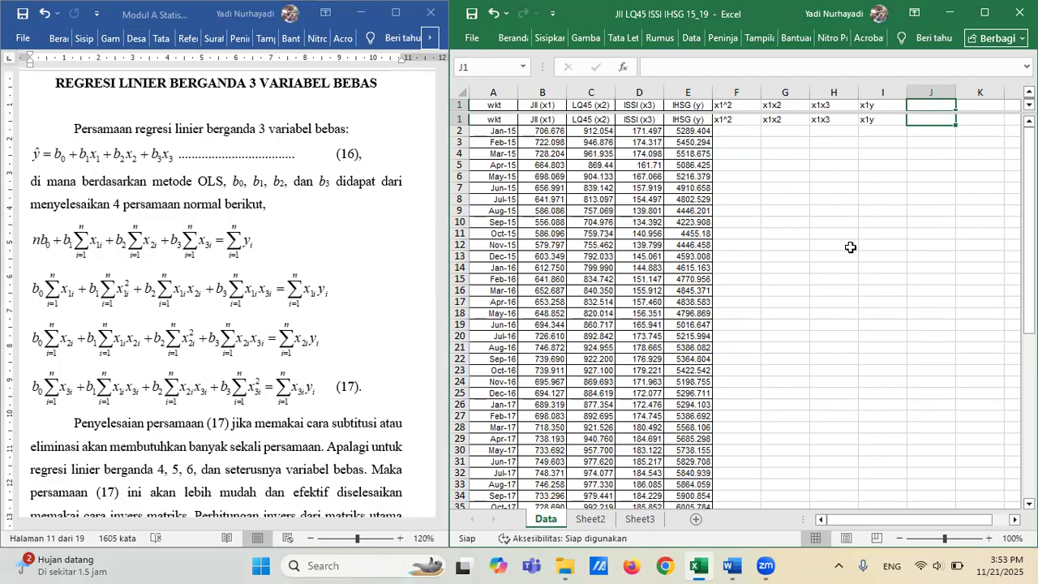
# Add the column headings x2^2, x2x3 and x2y in cells J1 to L1.
pyautogui.write('x2')
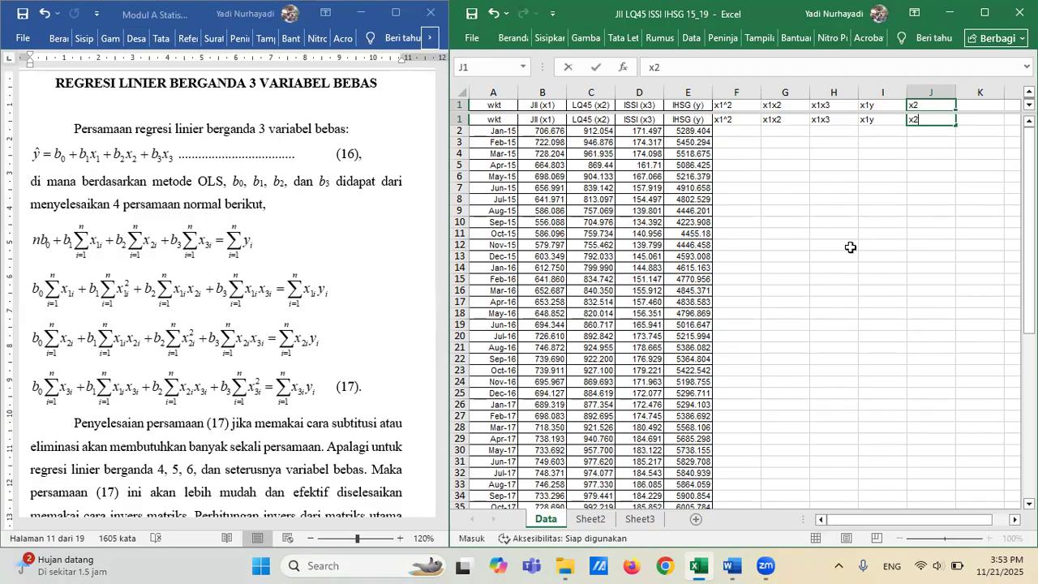
pyautogui.write('^2')
pyautogui.press('Tab')
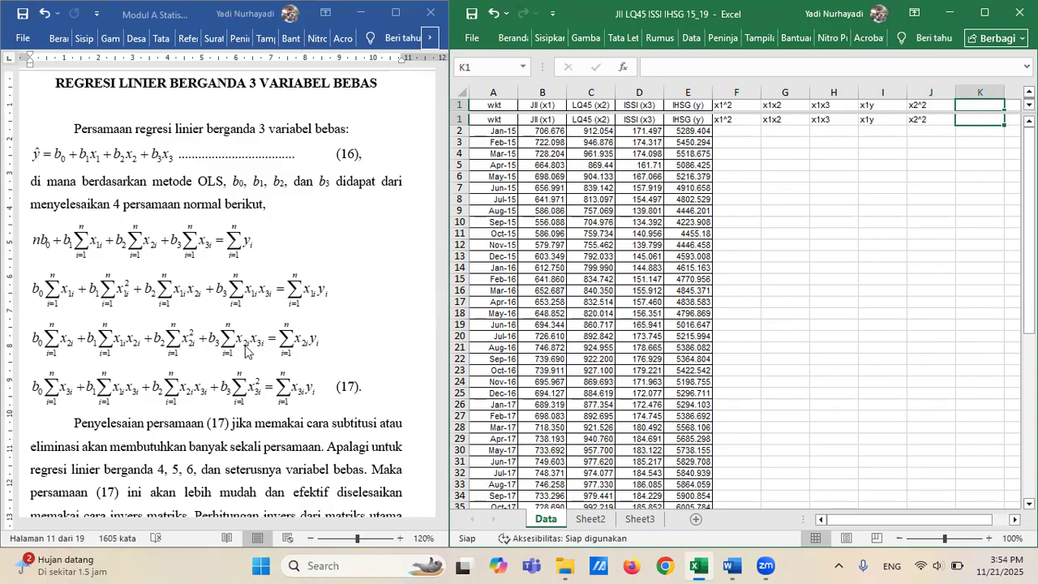
pyautogui.write('x')
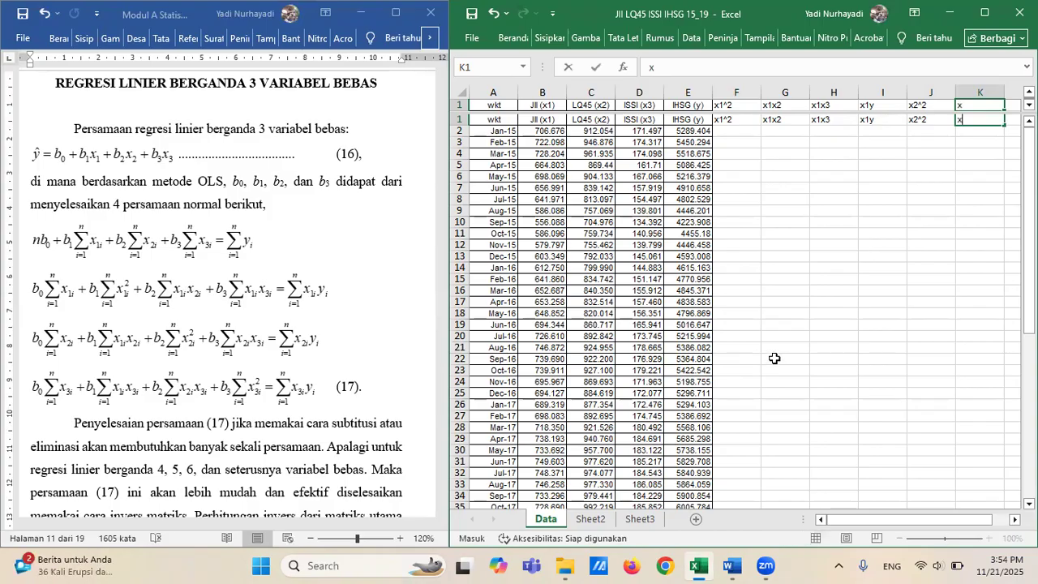
pyautogui.write('2x3')
pyautogui.press('Tab')
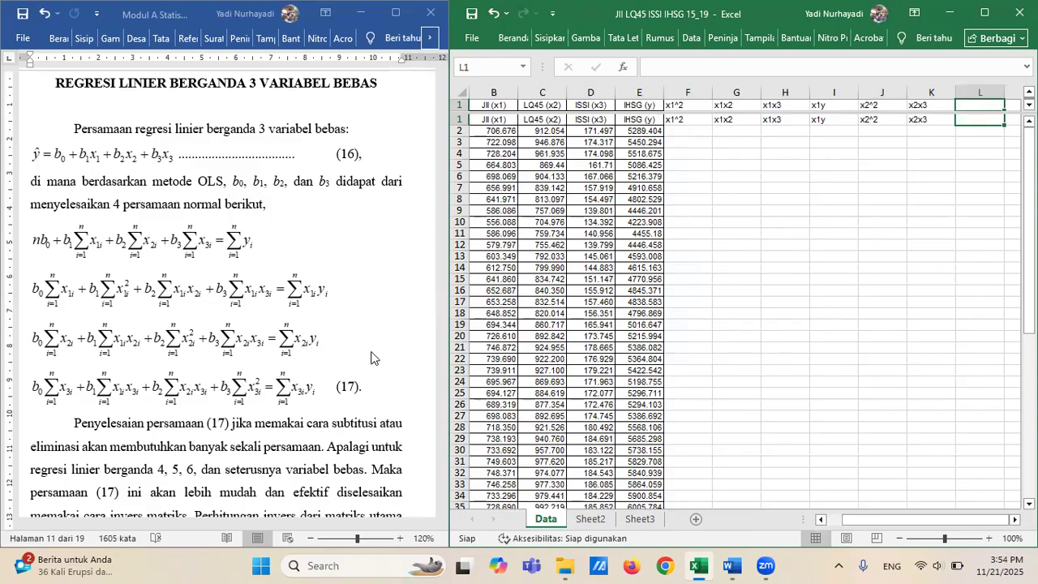
pyautogui.write('x2')
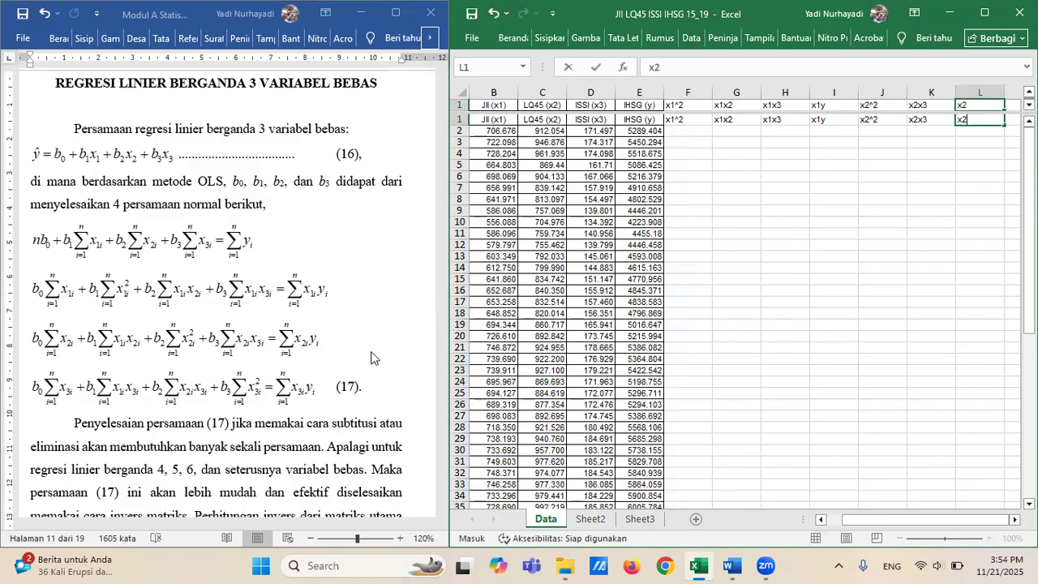
pyautogui.write('y')
pyautogui.press('Tab')
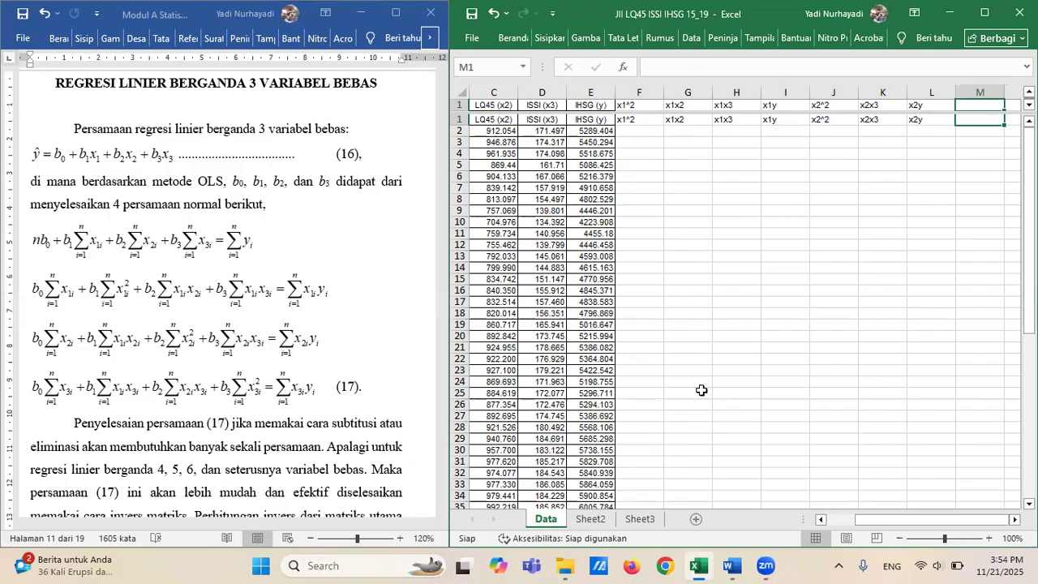
# Add the column headings x3^2, x3y and y^2 in cells M1 to O1.
pyautogui.write('x')
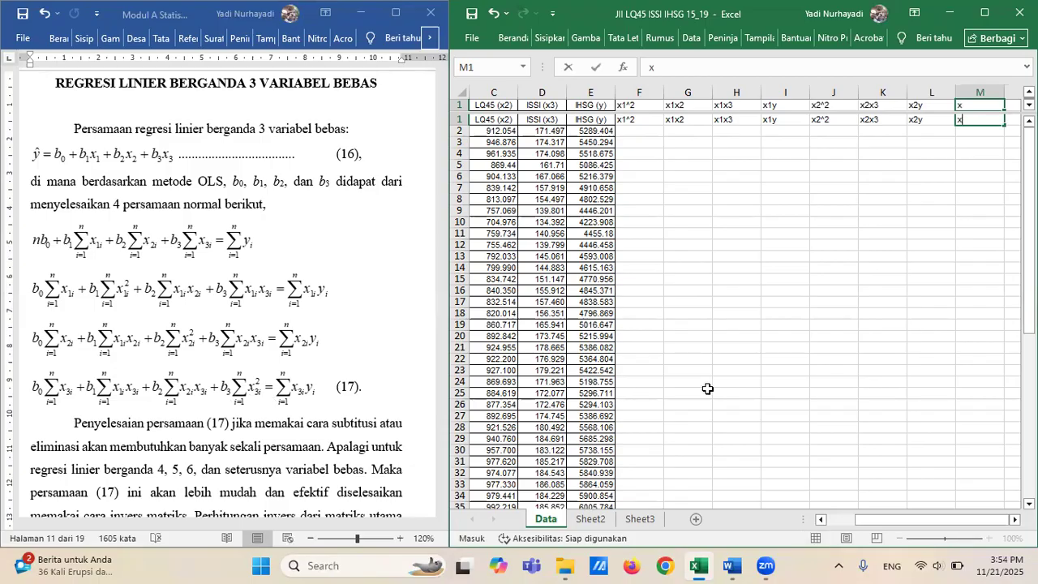
pyautogui.write('3^2')
pyautogui.press('Tab')
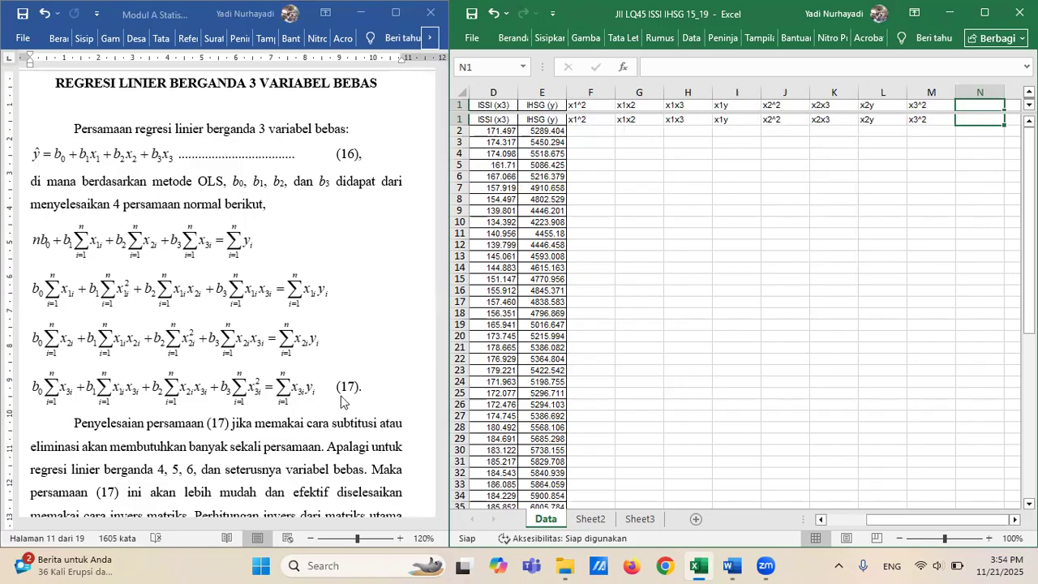
pyautogui.write('x')
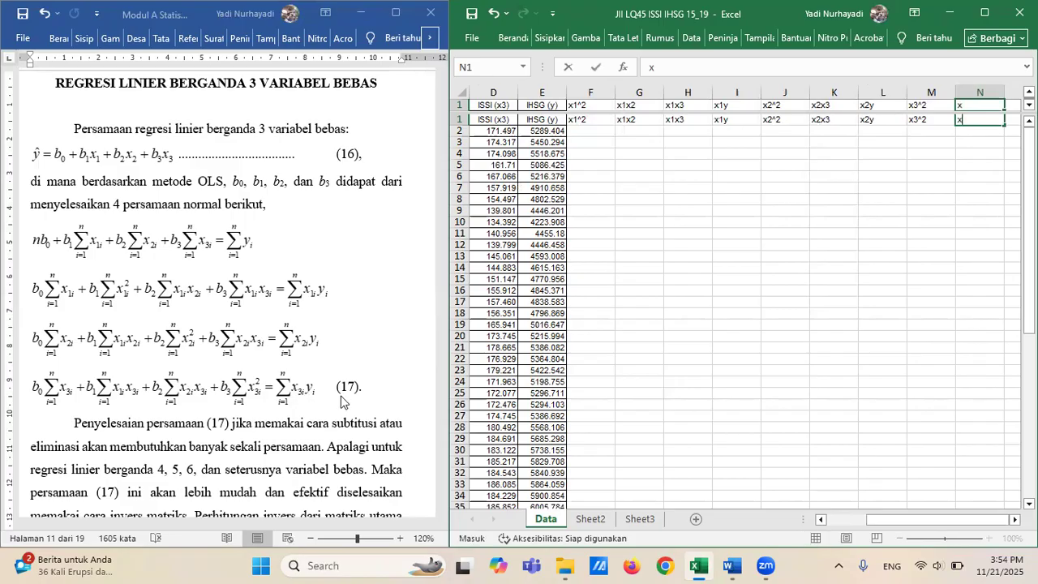
pyautogui.write('3y')
pyautogui.press('Tab')
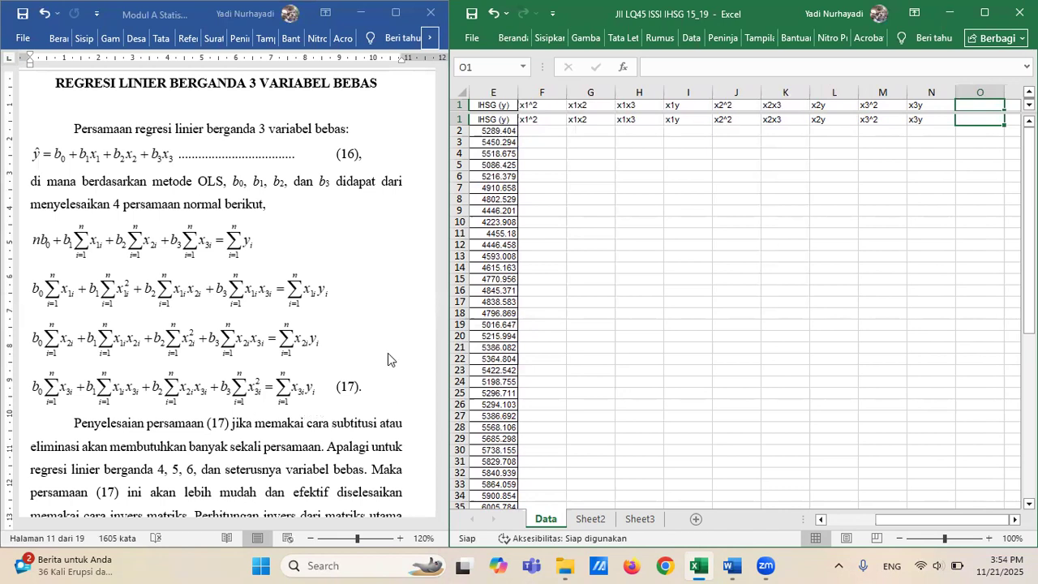
pyautogui.write('y^2')
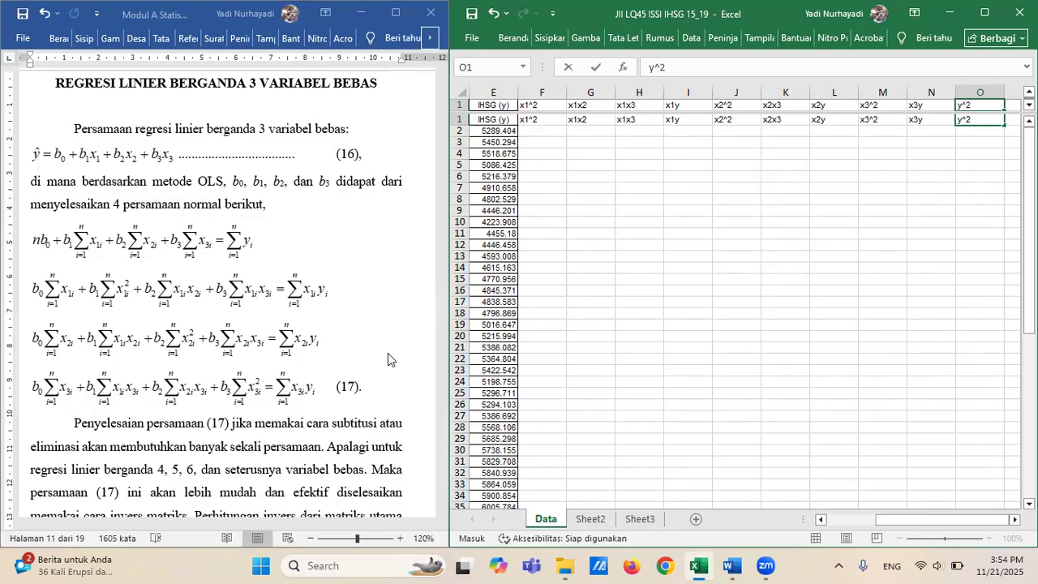
pyautogui.press('Return')
# Center the new headings in cells F1 to O1 horizontally.
pyautogui.press('Left')
pyautogui.press('Left')
pyautogui.press('Left')
pyautogui.press('Left')
pyautogui.press('Left')
pyautogui.press('Left')
pyautogui.press('Left')
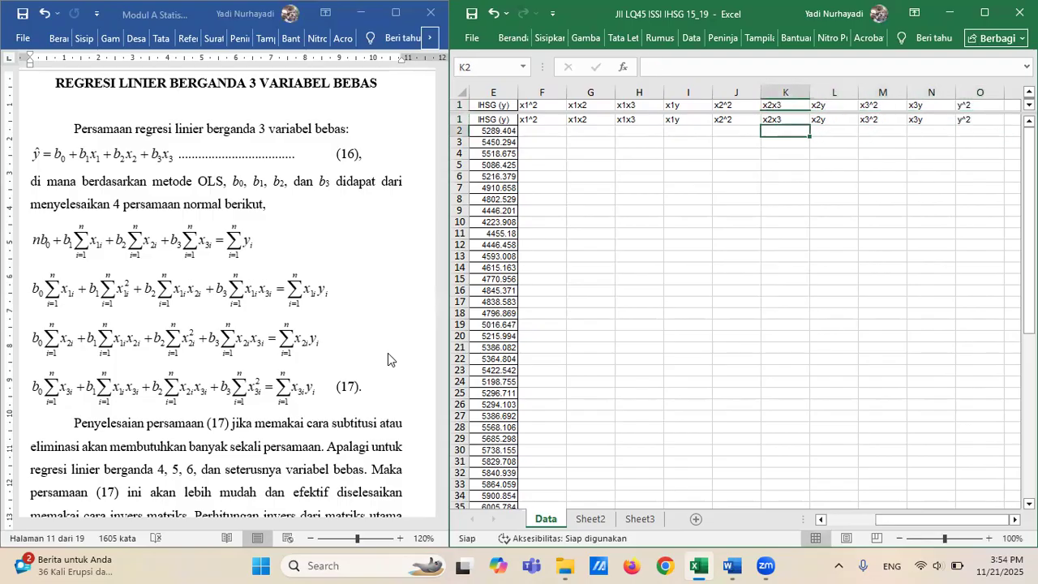
pyautogui.press('Left')
pyautogui.press('Left')
pyautogui.press('Up')
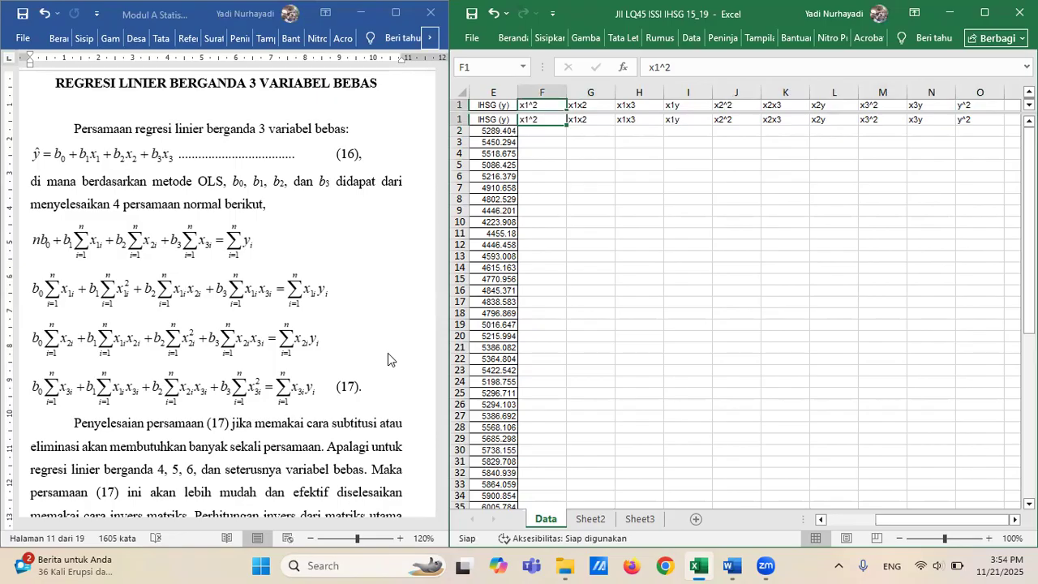
pyautogui.hotkey('shift', 'Right')
pyautogui.hotkey('shift', 'Right')
pyautogui.hotkey('shift', 'Right')
pyautogui.hotkey('shift', 'Right')
pyautogui.hotkey('shift', 'Right')
pyautogui.hotkey('shift', 'Right')
pyautogui.hotkey('shift', 'Right')
pyautogui.hotkey('shift', 'Right')
pyautogui.hotkey('shift', 'Right')
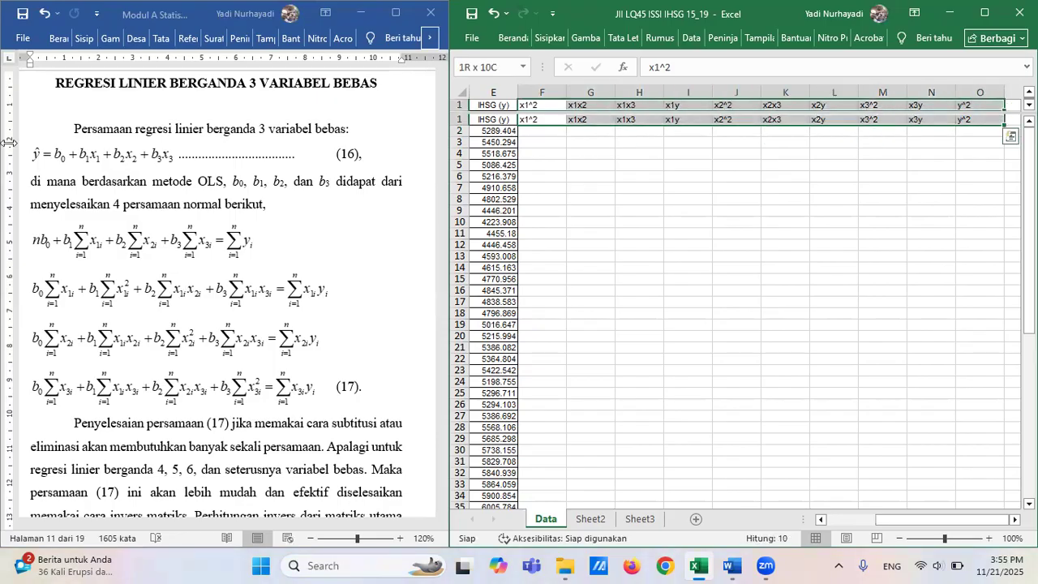
pyautogui.click(514, 41)
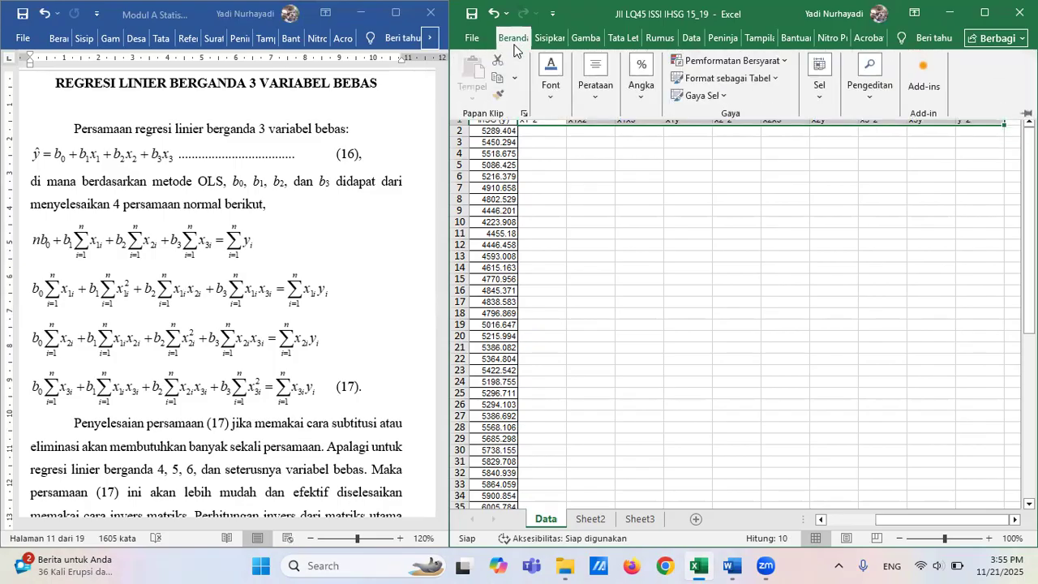
pyautogui.click(597, 97)
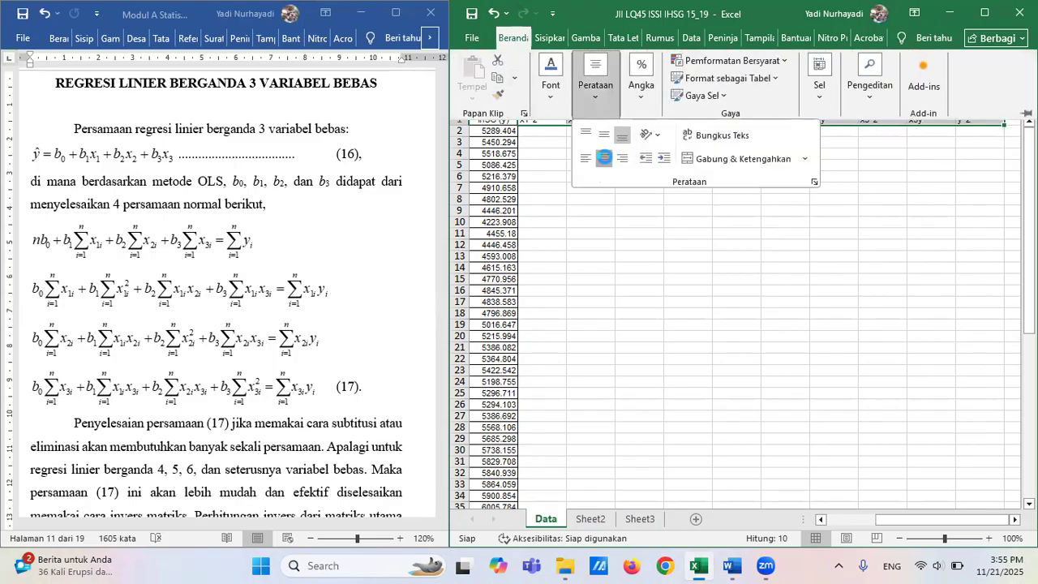
pyautogui.press('Escape')
pyautogui.press('Escape')
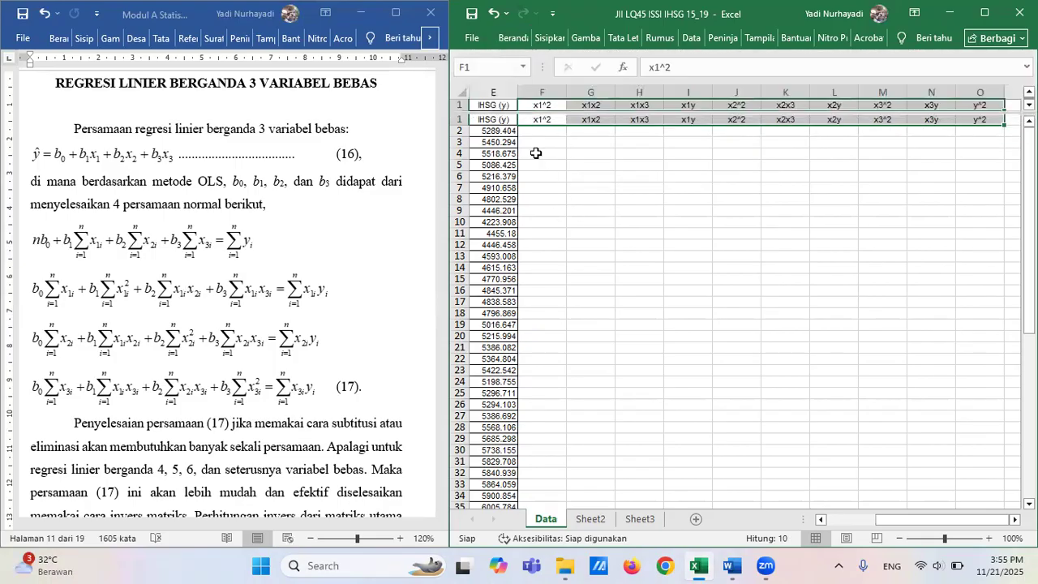
# Calculate x1 squared for Jan-15 in cell F2 with the formula =B2^2.
pyautogui.click(544, 133)
pyautogui.press('Up')
pyautogui.press('Down')
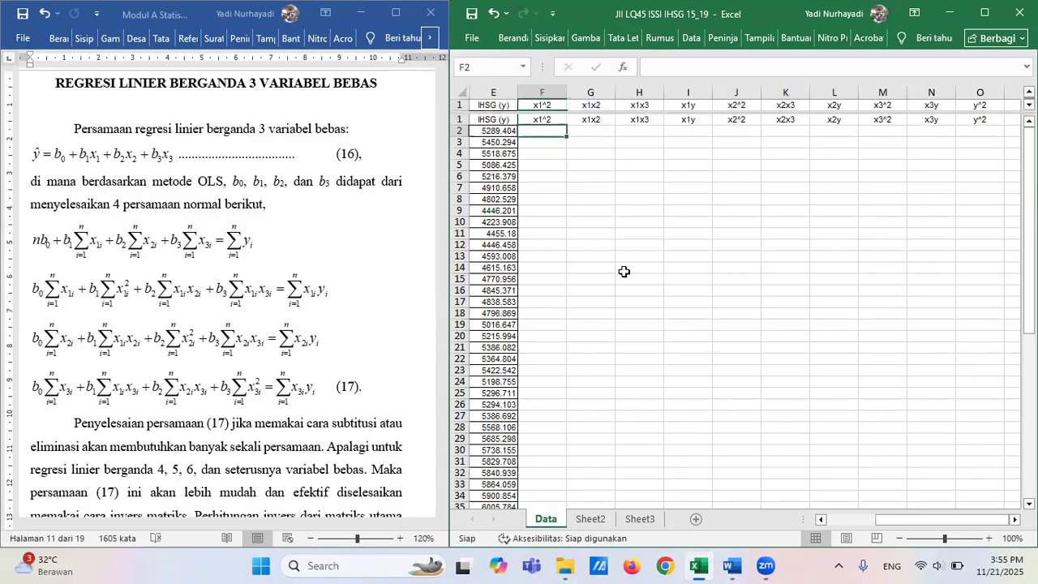
pyautogui.press('Home')
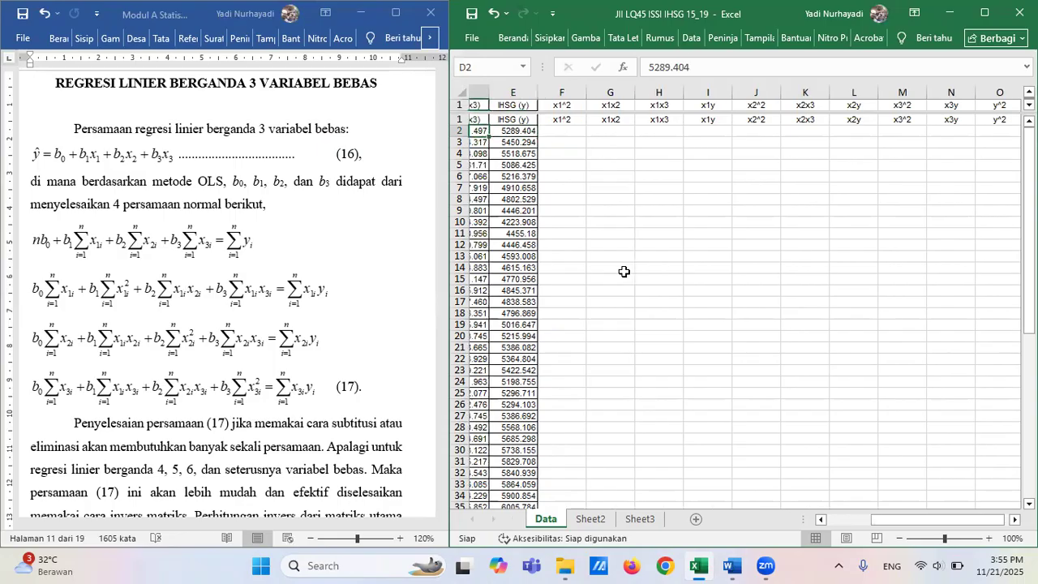
pyautogui.press('Right')
pyautogui.press('Right')
pyautogui.press('Right')
pyautogui.press('Right')
pyautogui.press('Right')
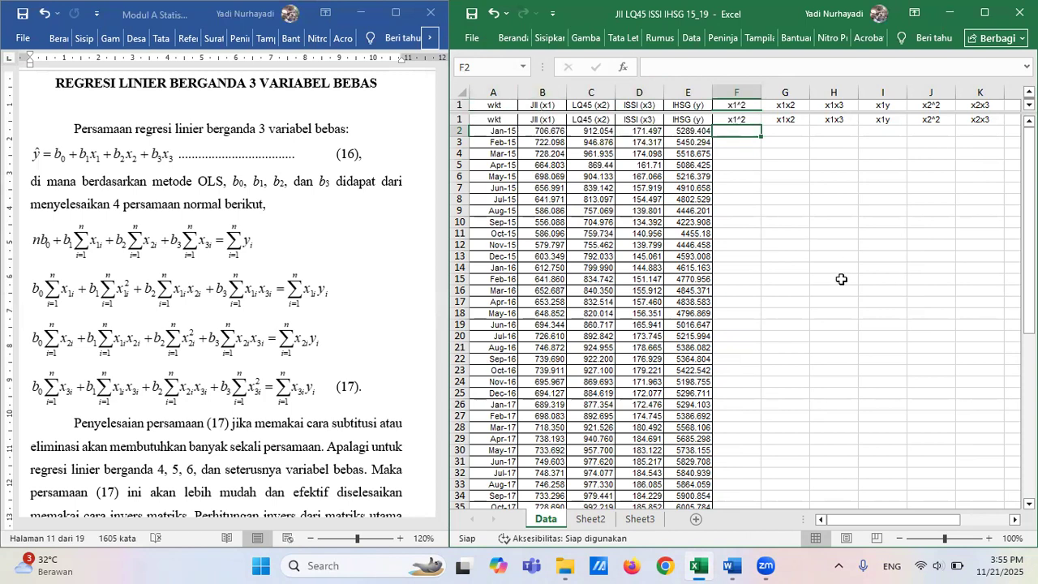
pyautogui.write('=b')
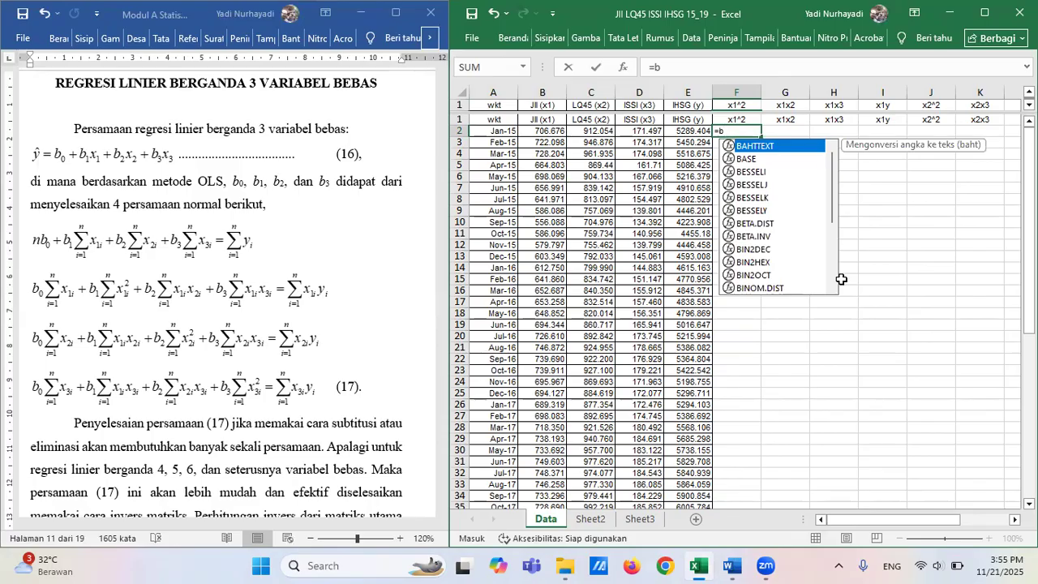
pyautogui.write('2')
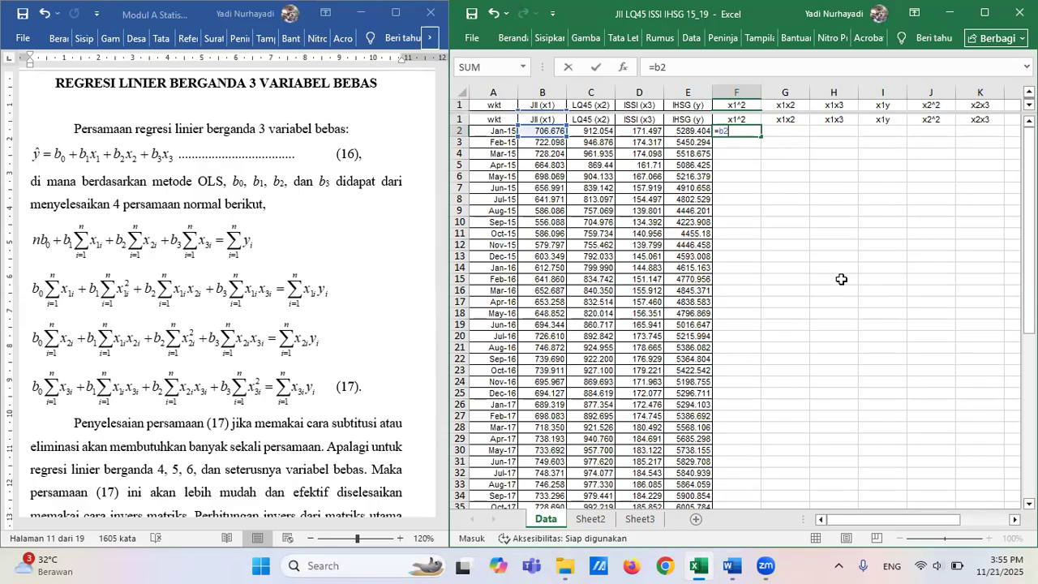
pyautogui.write('^2')
pyautogui.press('Tab')
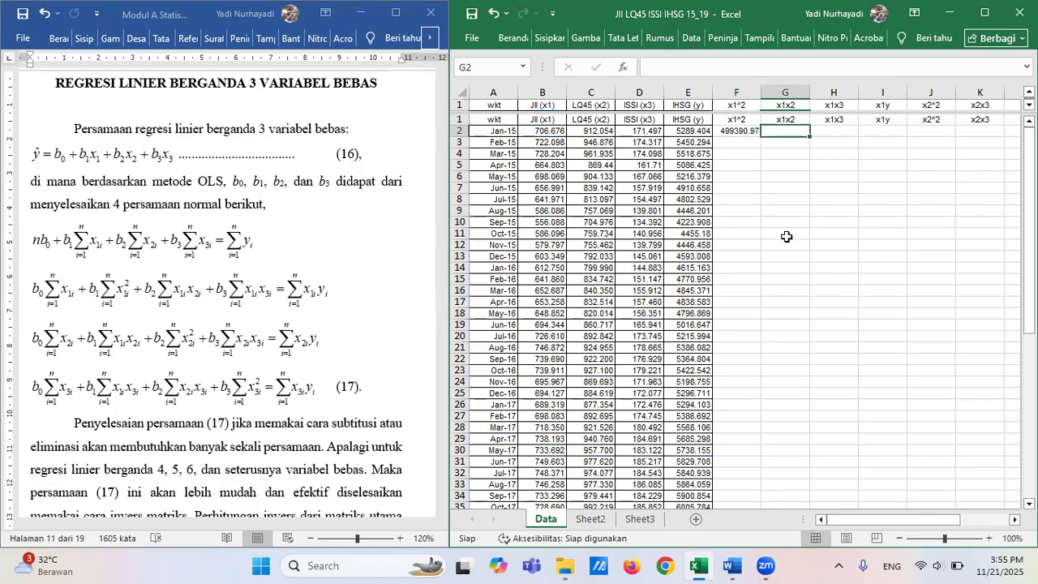
# Calculate the x1x2 product for Jan-15 in cell G2 with the formula =B2*C2.
pyautogui.click(734, 129)
pyautogui.click(789, 132)
pyautogui.write('=b2*c')
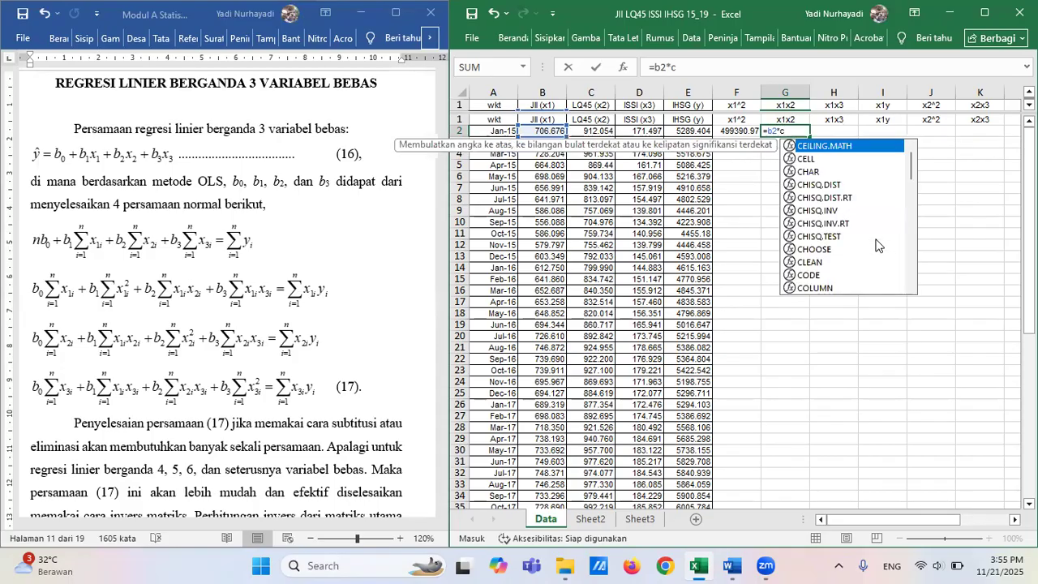
pyautogui.write('2')
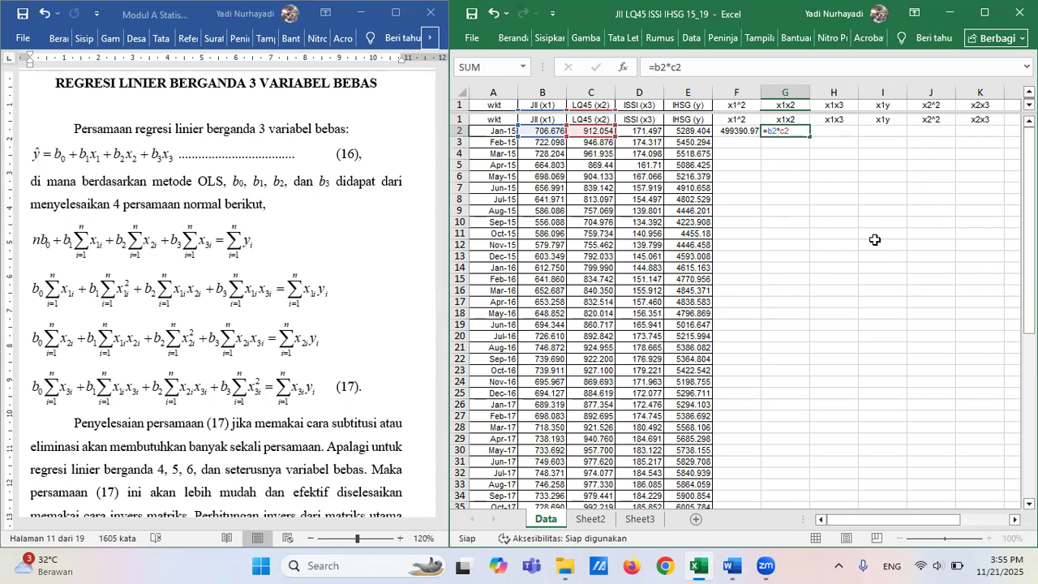
pyautogui.press('Tab')
pyautogui.click(792, 131)
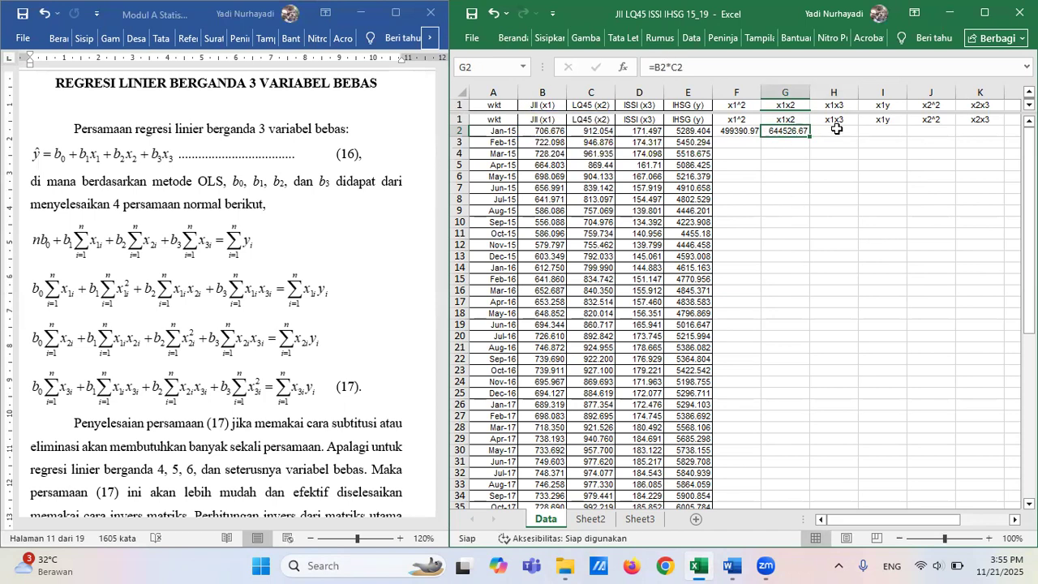
pyautogui.click(835, 130)
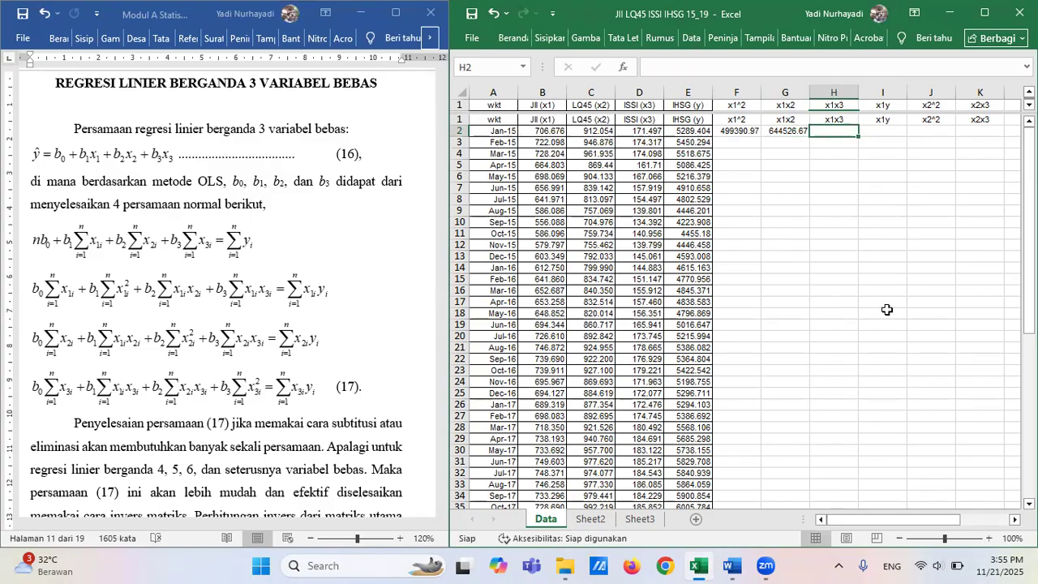
# Calculate the Jan-15 x1x3 and x1y products in cells H2 and I2 with the formulas =B2*D2 and =B2*E2.
pyautogui.write('=')
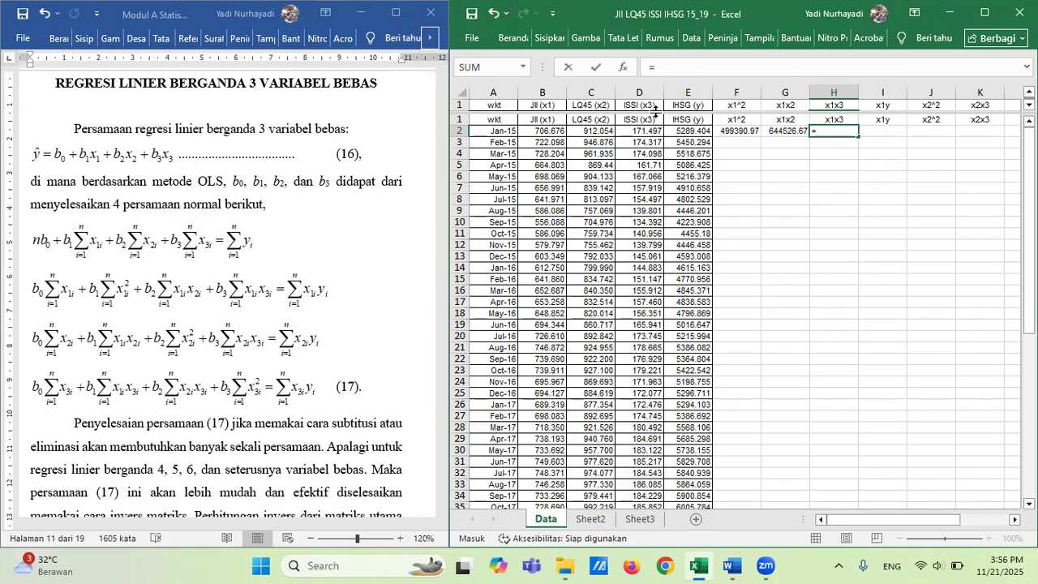
pyautogui.write('b2*d2')
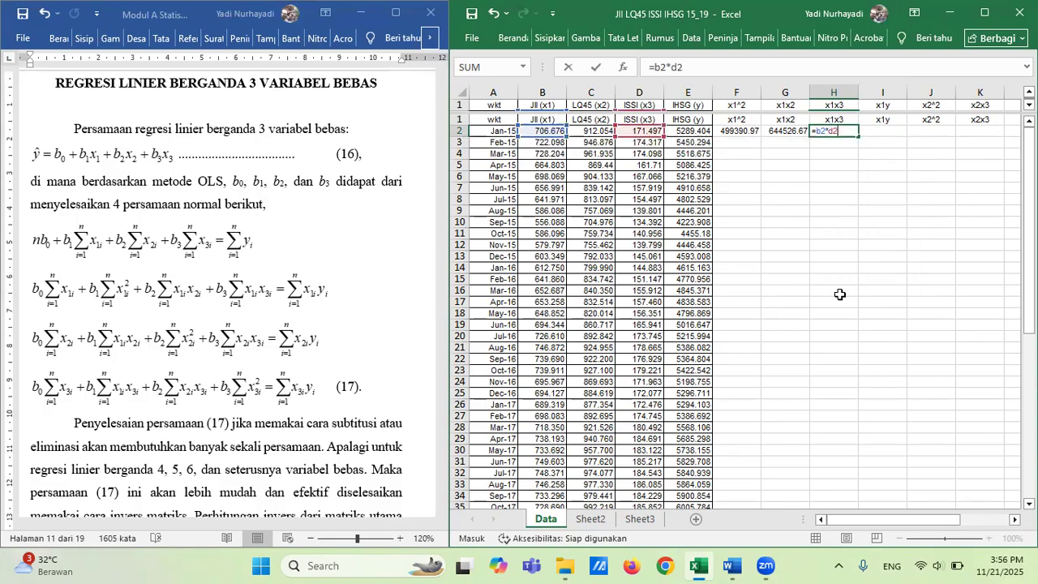
pyautogui.press('Tab')
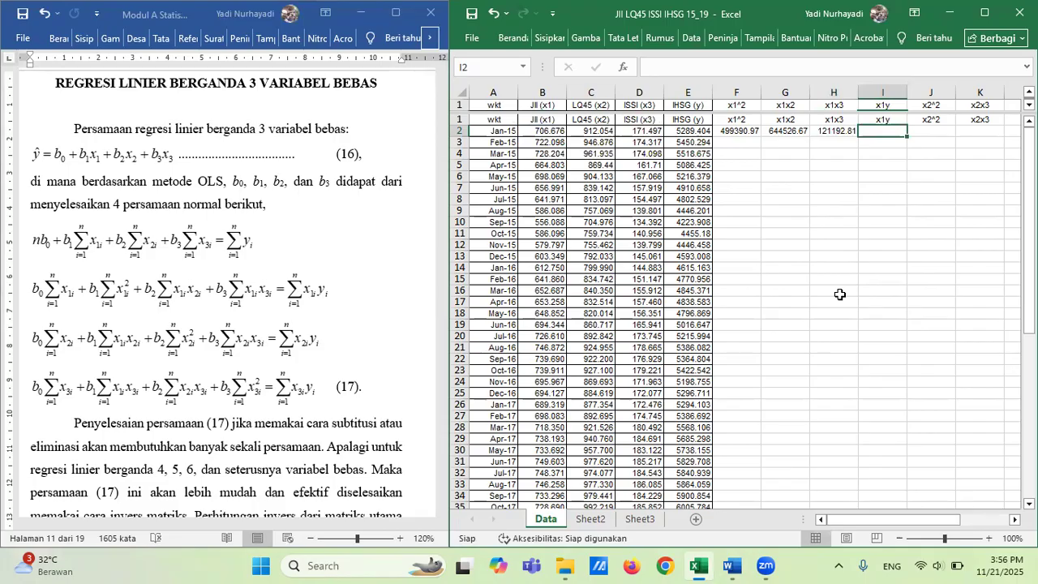
pyautogui.write('=b2')
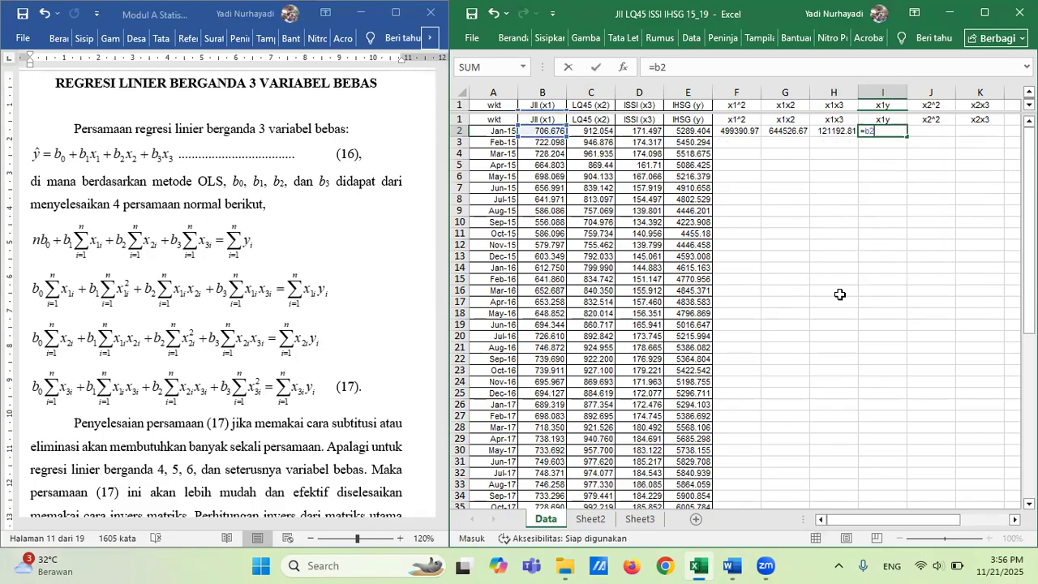
pyautogui.write('*e2')
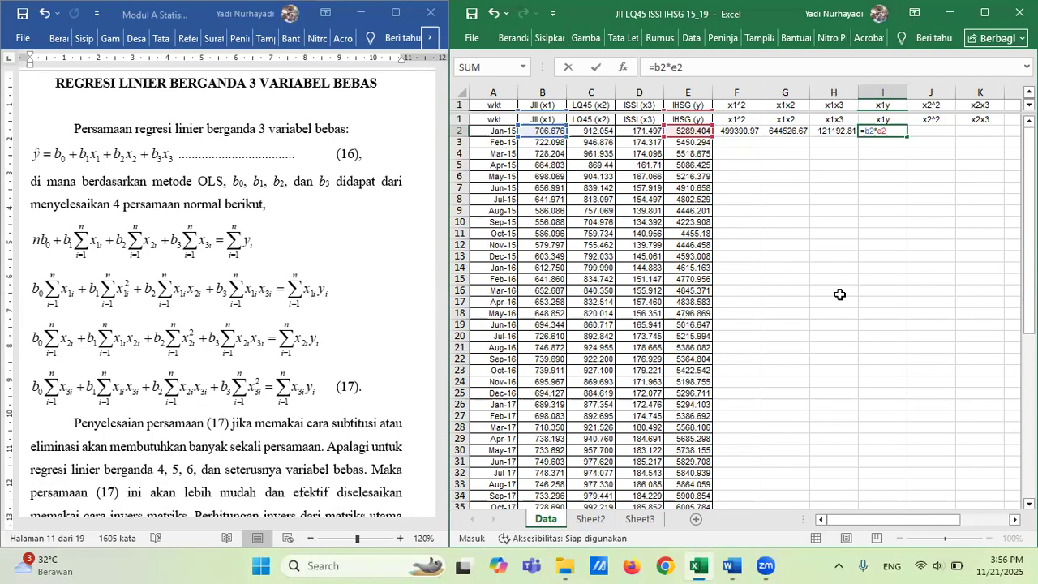
pyautogui.press('Tab')
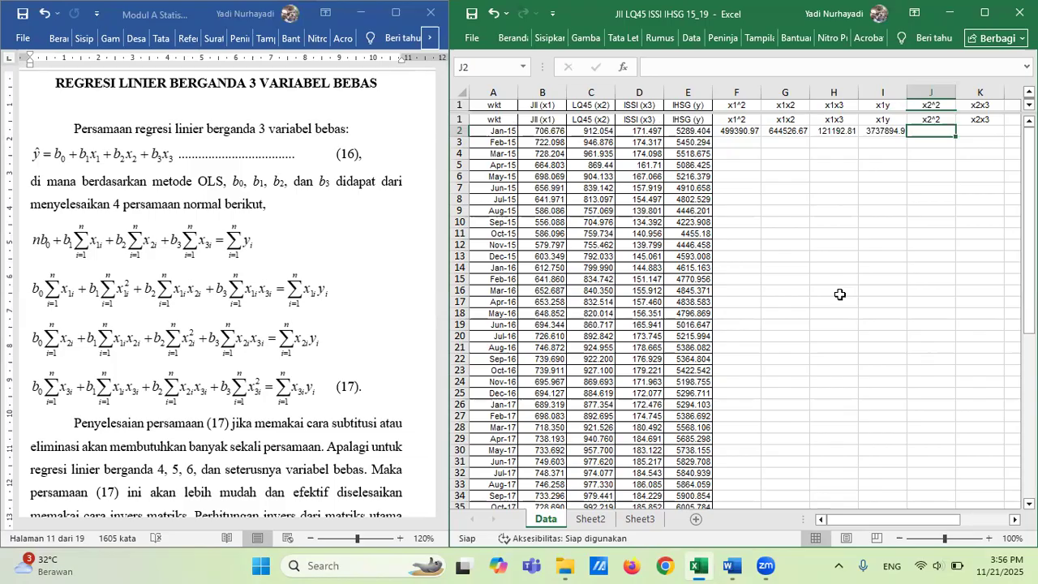
# Calculate x2 squared and the x2x3 product for Jan-15 in cells J2 and K2 with =C2^2 and =C2*D2.
pyautogui.write('=c2')
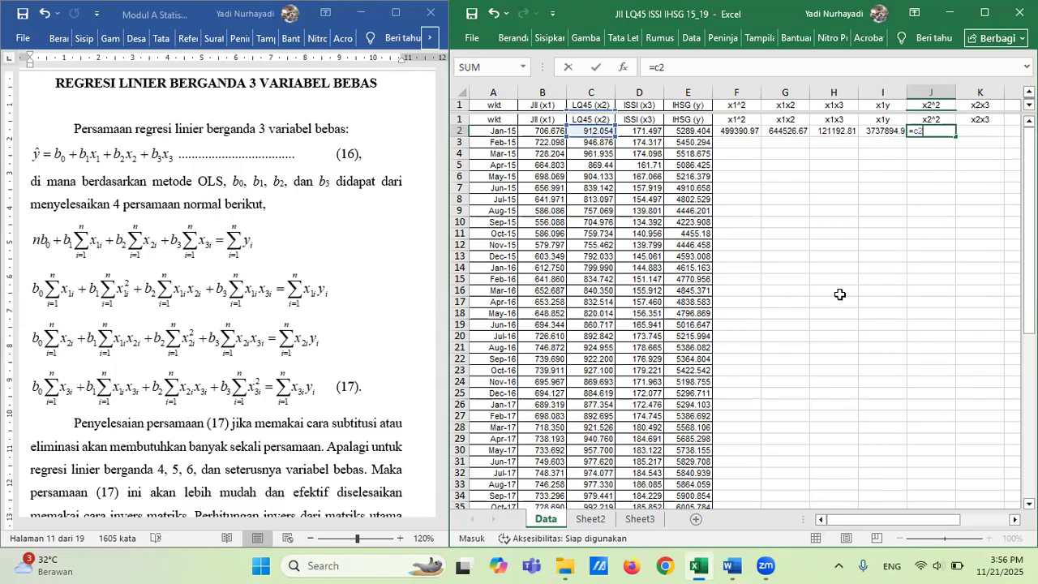
pyautogui.write('^2')
pyautogui.press('Tab')
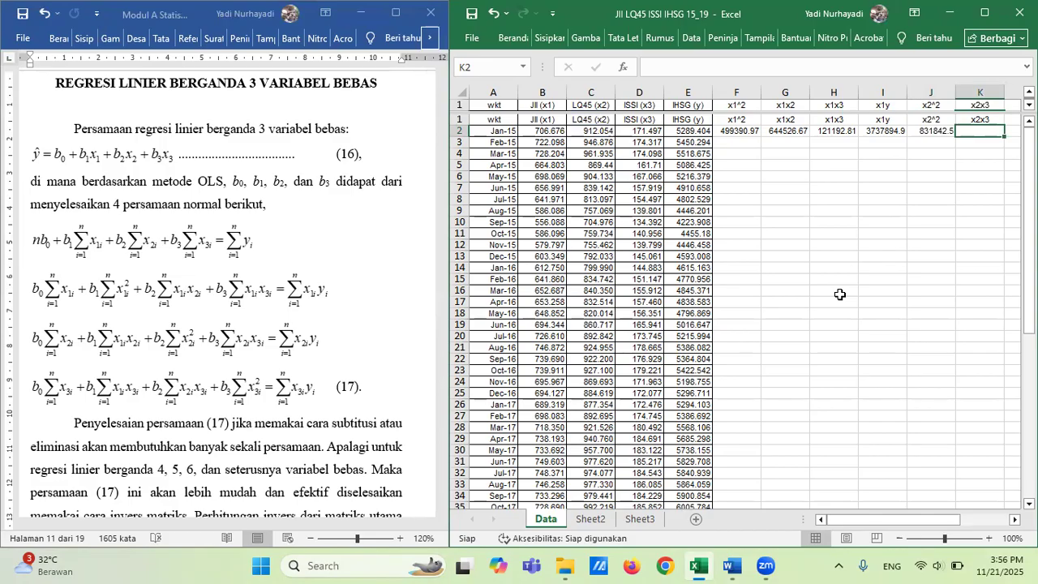
pyautogui.write('=c2')
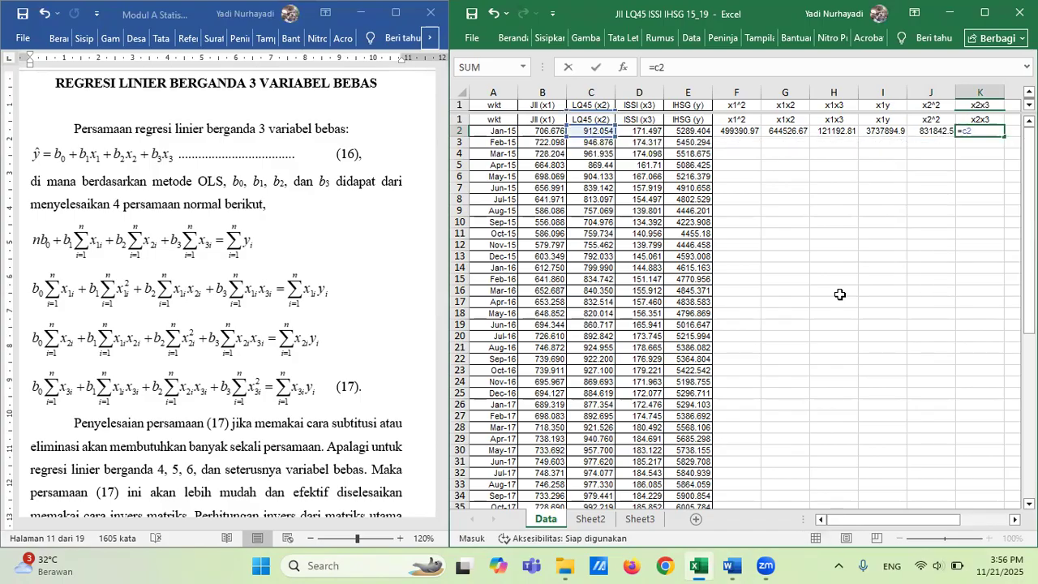
pyautogui.write('*d')
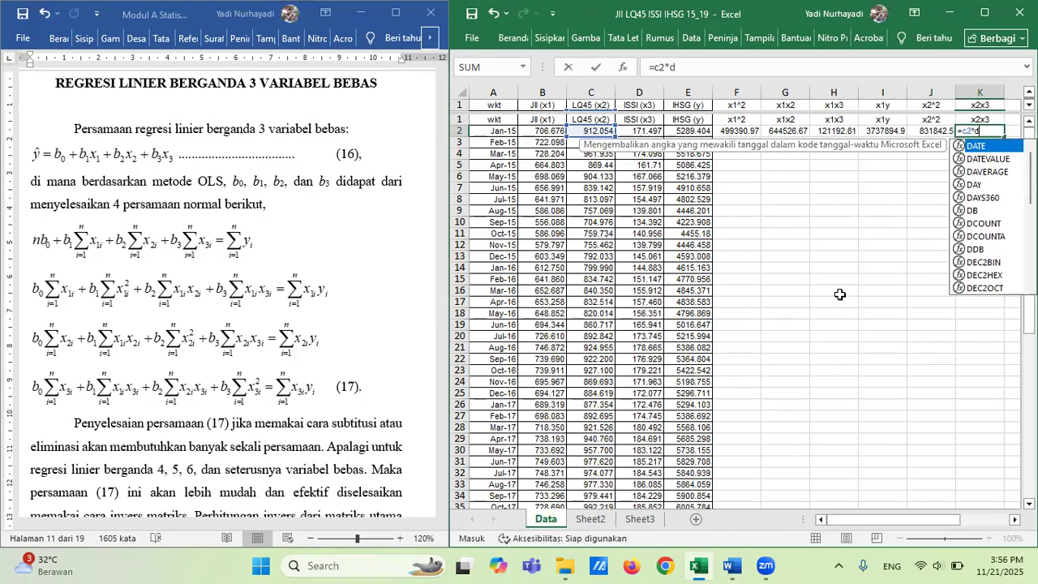
pyautogui.write('2')
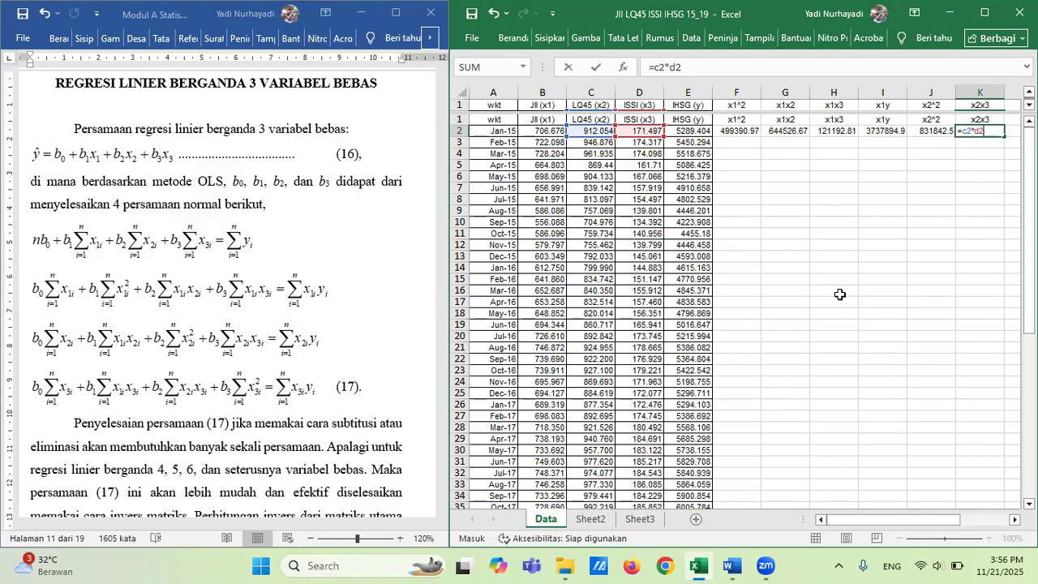
pyautogui.press('Tab')
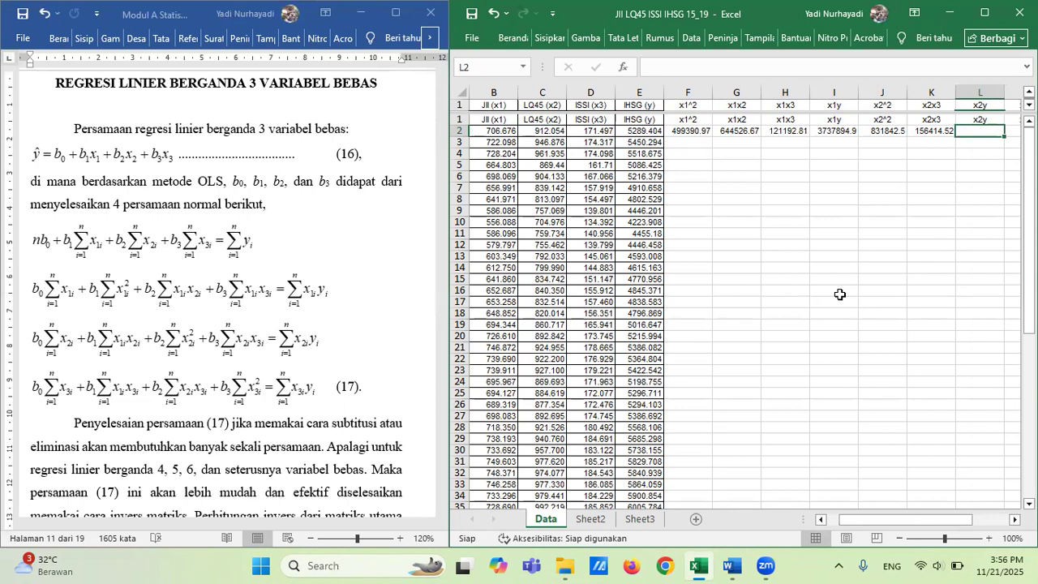
# Calculate the x2y product for Jan-15 in cell L2 with the formula =C2*E2.
pyautogui.write('=c2')
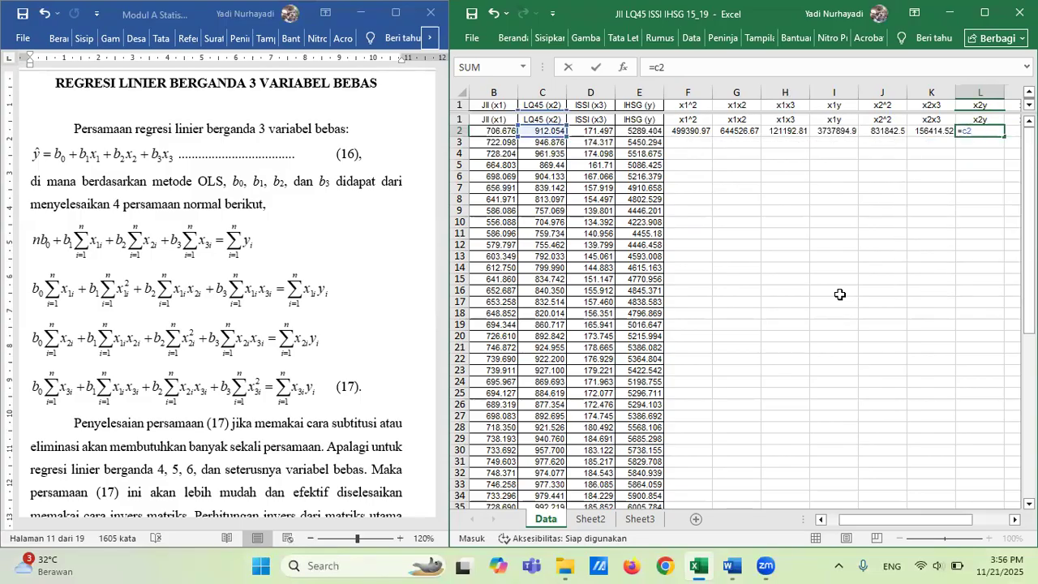
pyautogui.write('*e')
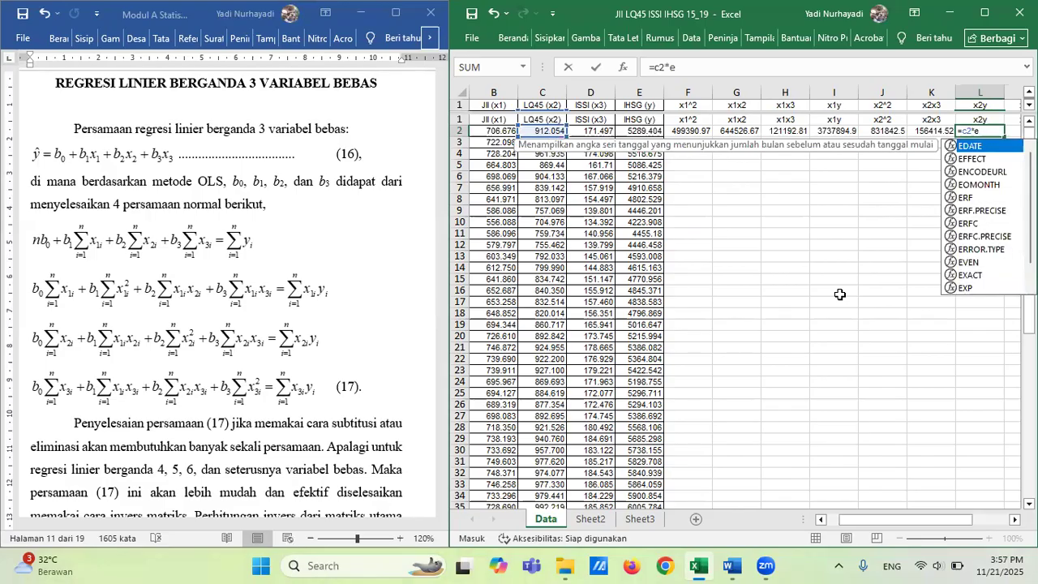
pyautogui.write('2')
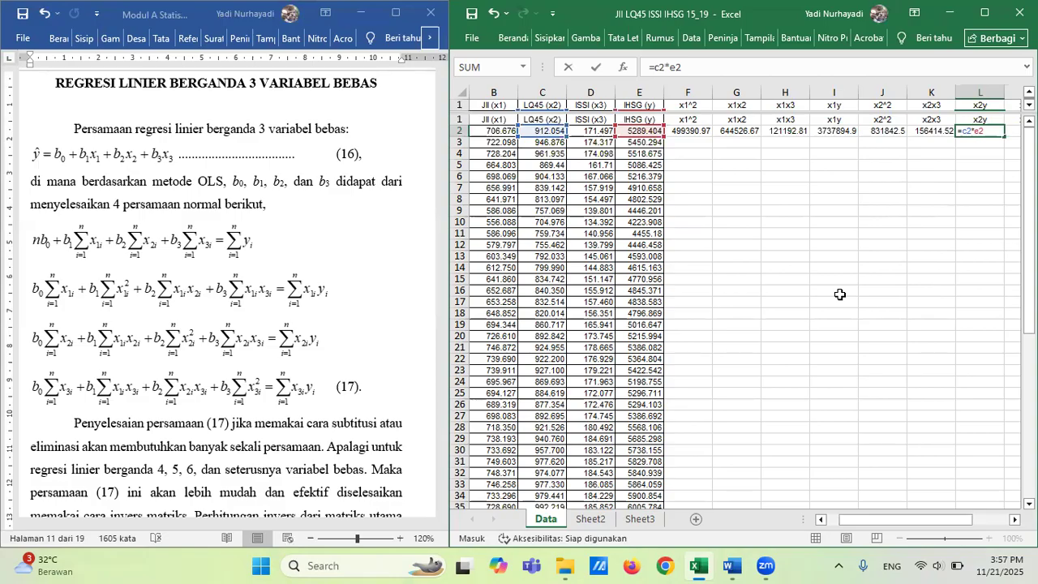
pyautogui.press('Tab')
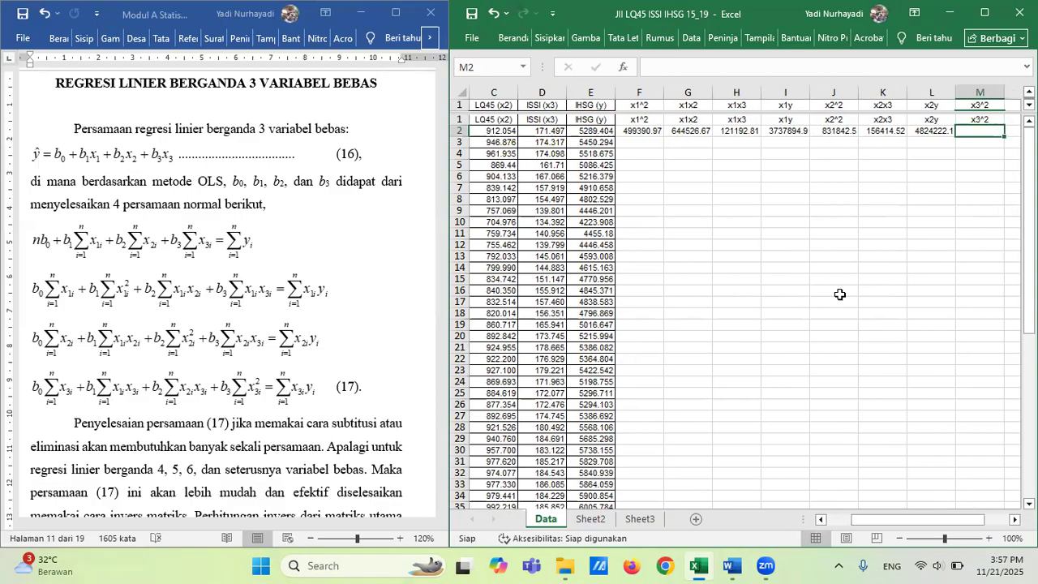
# Enter the formula =D2*E2 in cell M2 under the x3^2 heading.
pyautogui.write('=')
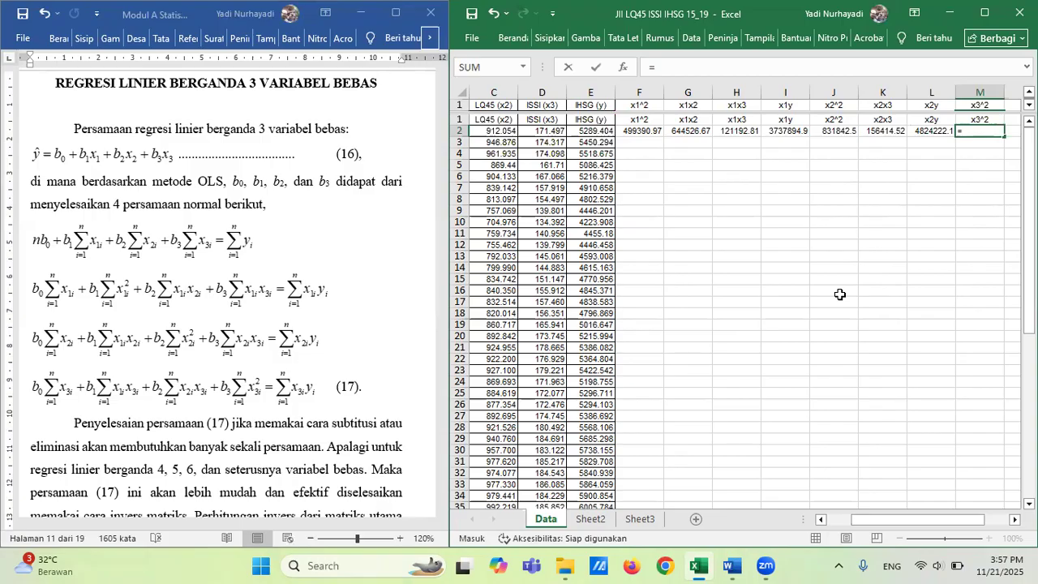
pyautogui.write('d2')
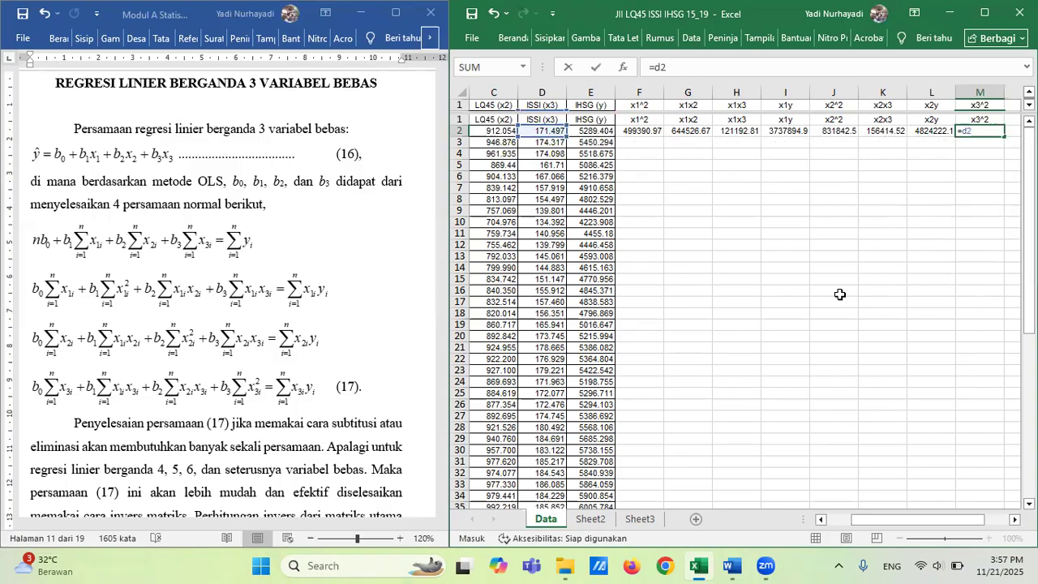
pyautogui.write('*e2')
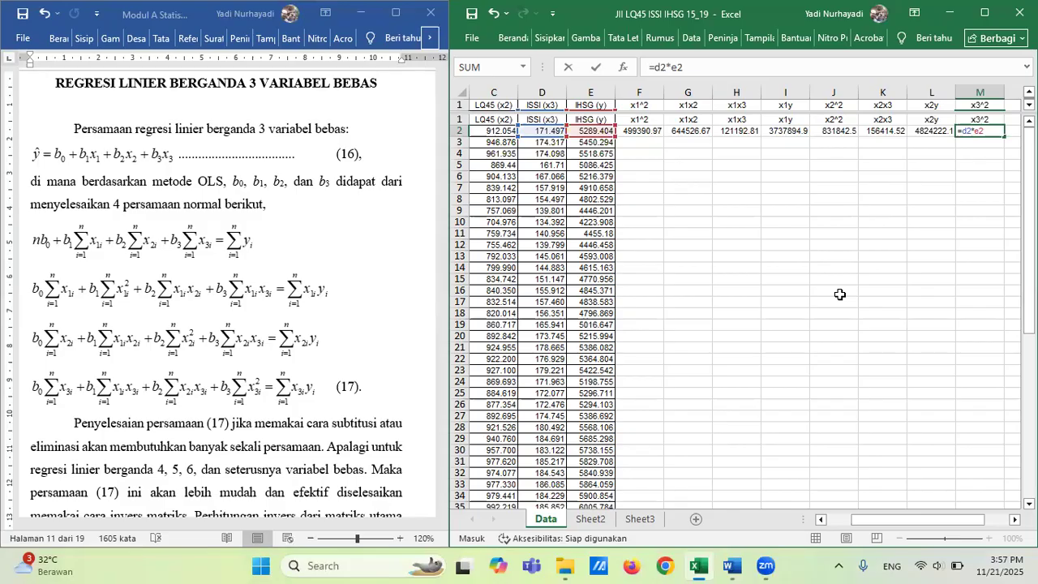
pyautogui.press('Tab')
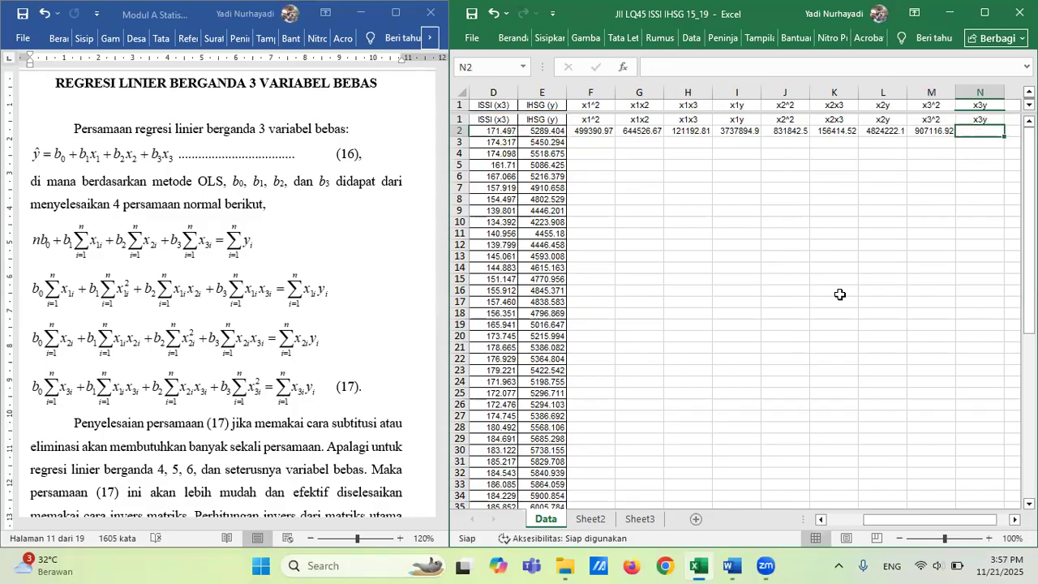
# Replace the formula in cell M2 with =D2^2 to calculate x3 squared for Jan-15.
pyautogui.press('Left')
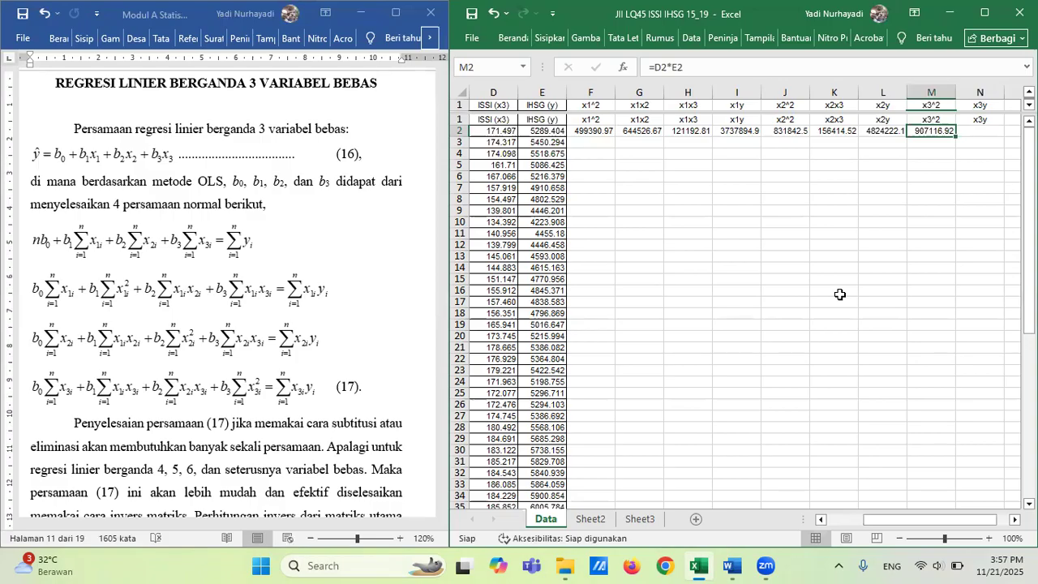
pyautogui.press('F2')
pyautogui.press('BackSpace')
pyautogui.press('BackSpace')
pyautogui.press('BackSpace')
pyautogui.press('BackSpace')
pyautogui.press('BackSpace')
pyautogui.write('d2')
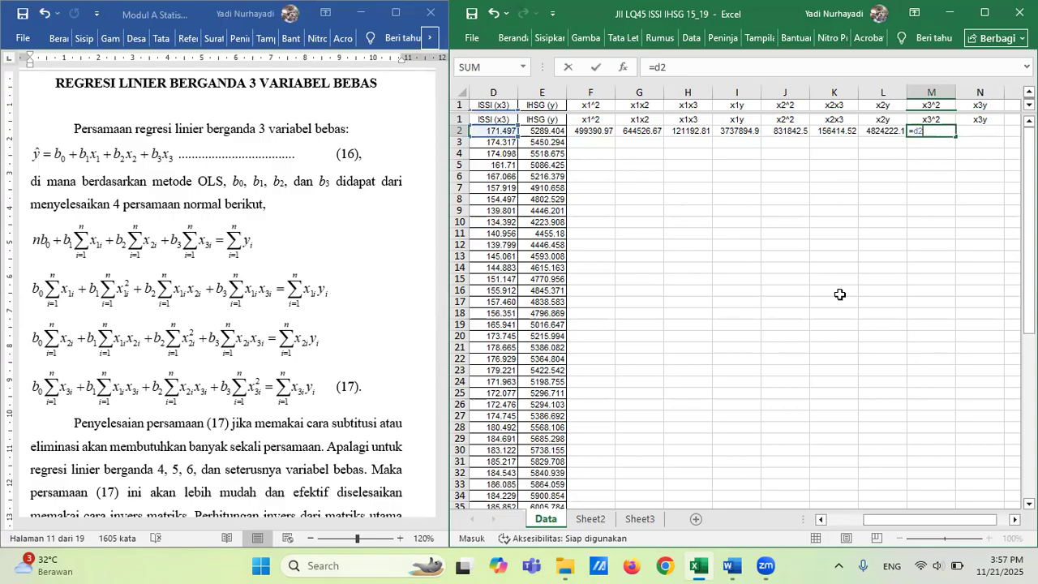
pyautogui.write('^')
pyautogui.write('2')
pyautogui.press('Tab')
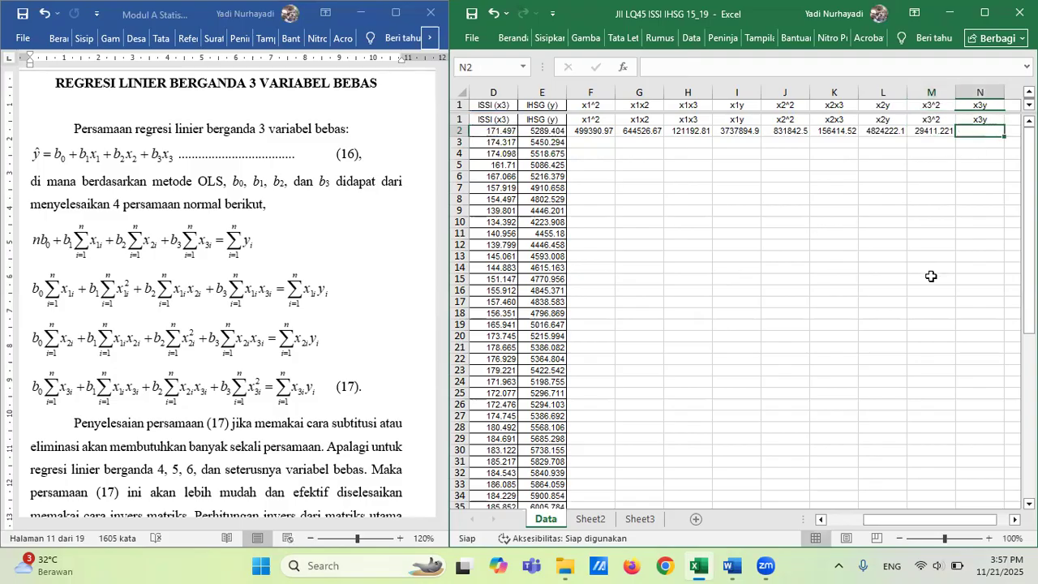
# Calculate the x3y product for Jan-15 in cell N2 with the formula =D2*E2.
pyautogui.press('Left')
pyautogui.press('Left')
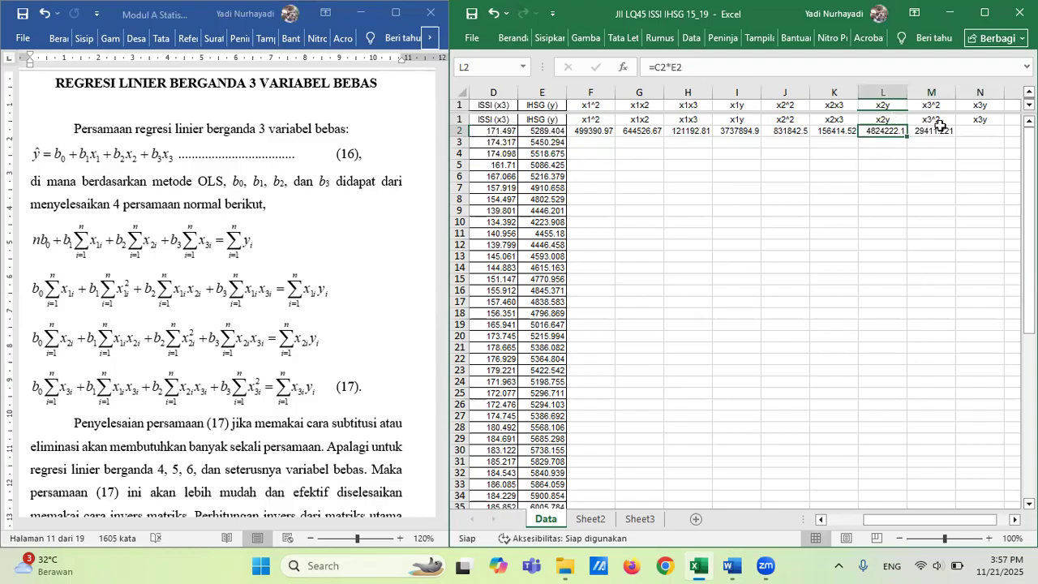
pyautogui.click(989, 134)
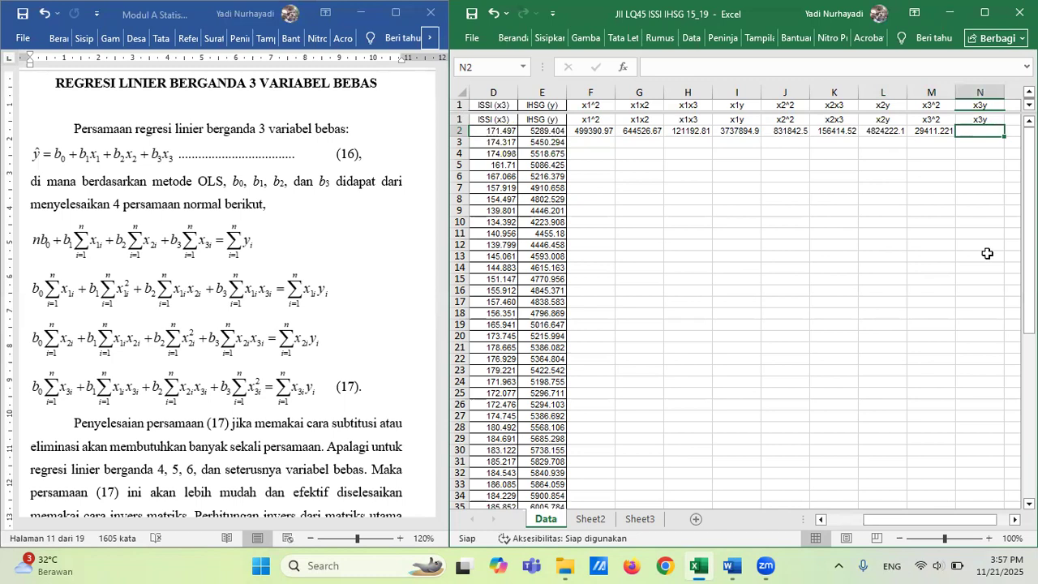
pyautogui.write('=')
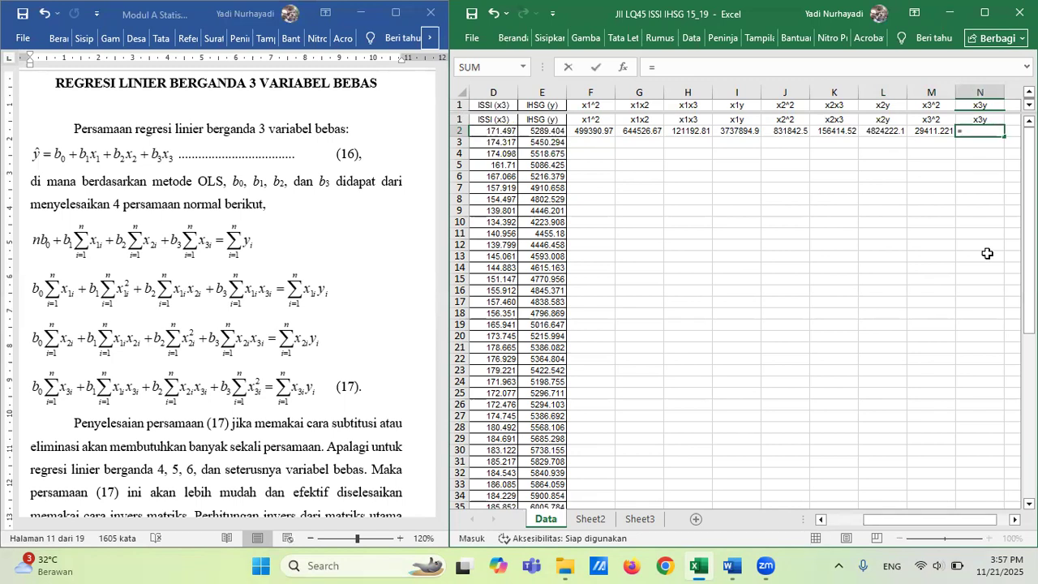
pyautogui.write('d')
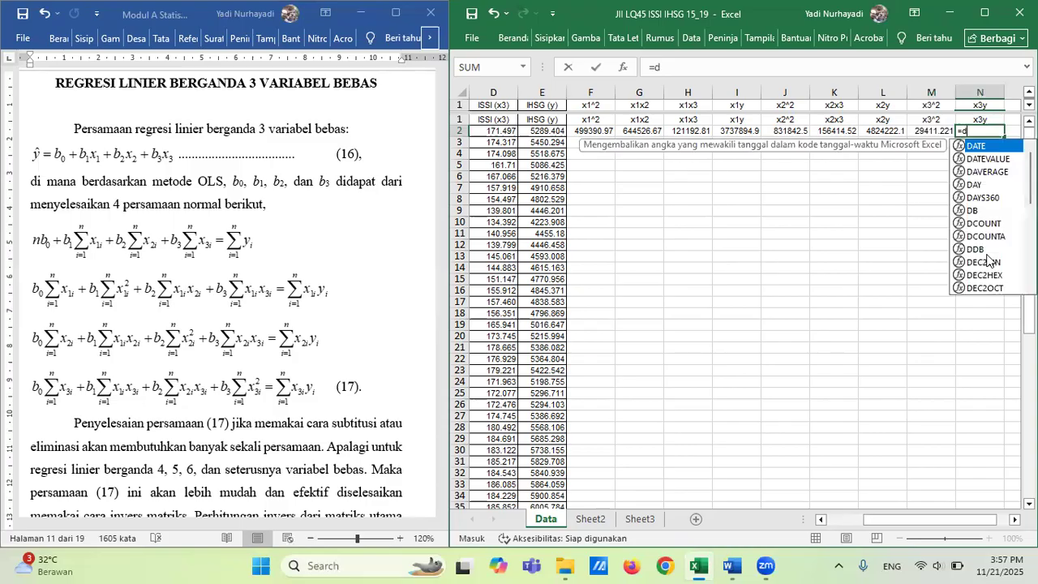
pyautogui.write('2*e2')
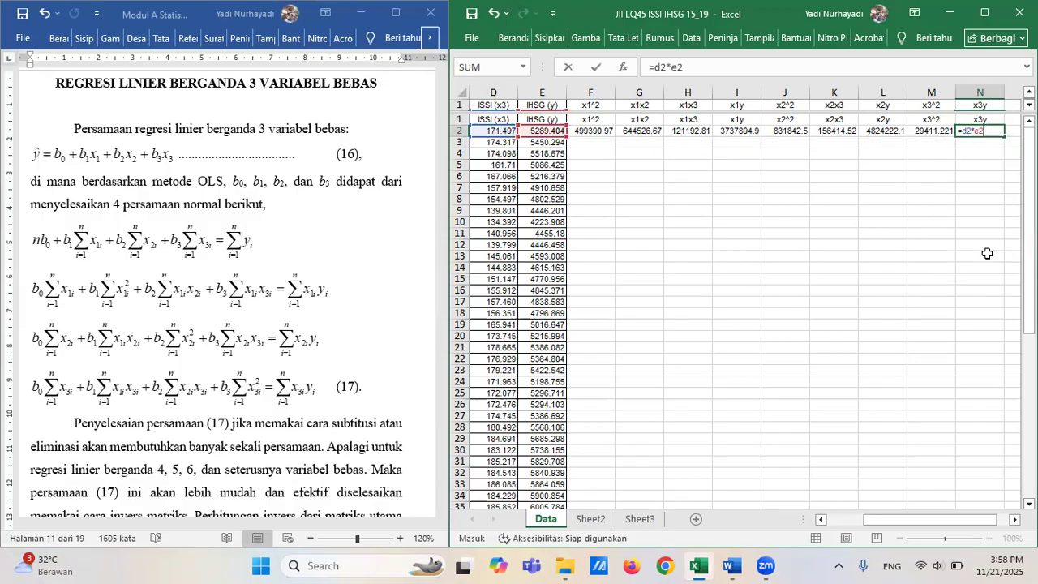
pyautogui.press('Tab')
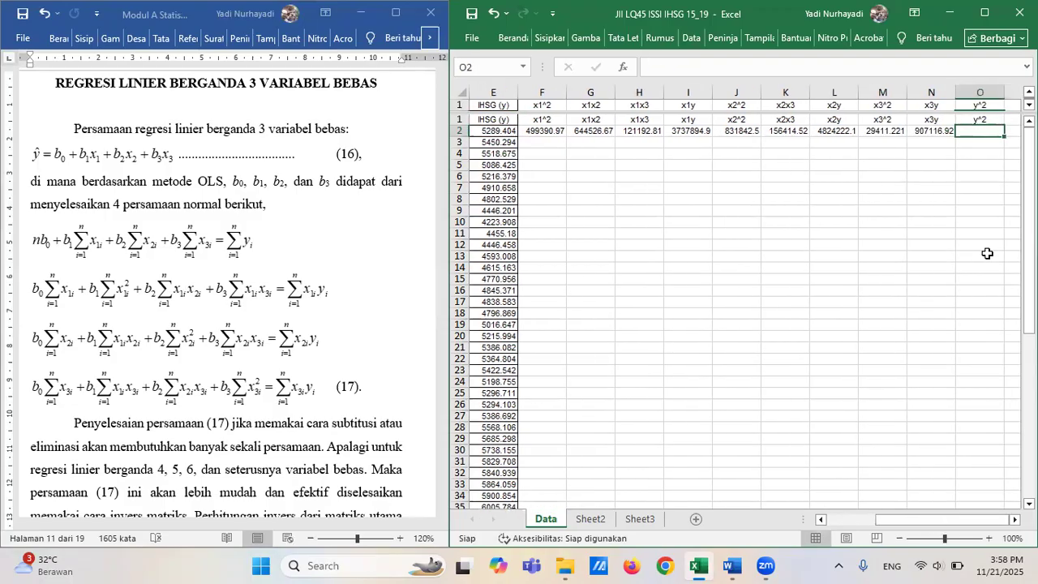
# Calculate y squared for Jan-15 in cell O2 with the formula =E2^2.
pyautogui.write('=')
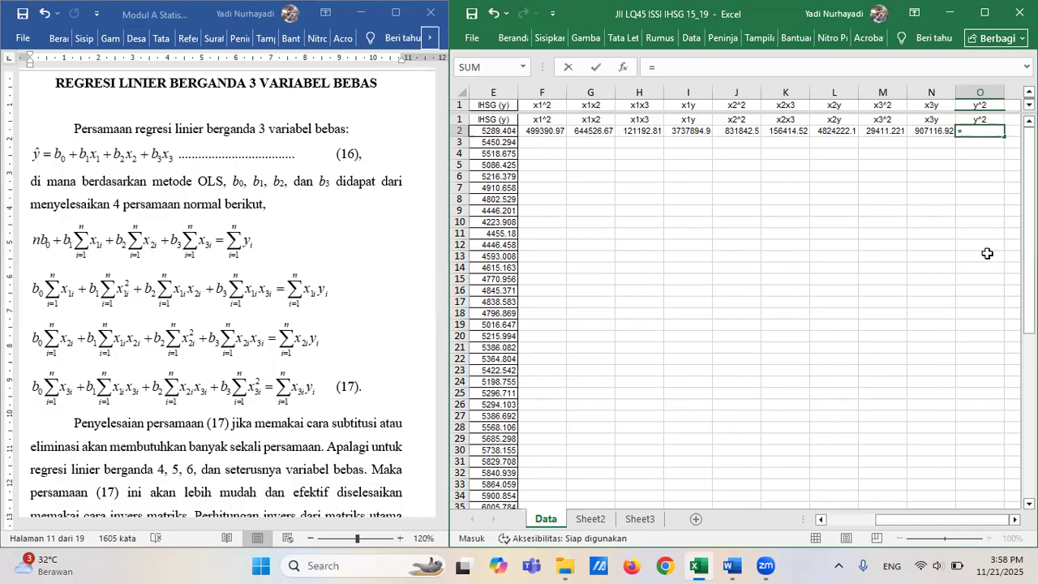
pyautogui.write('e2')
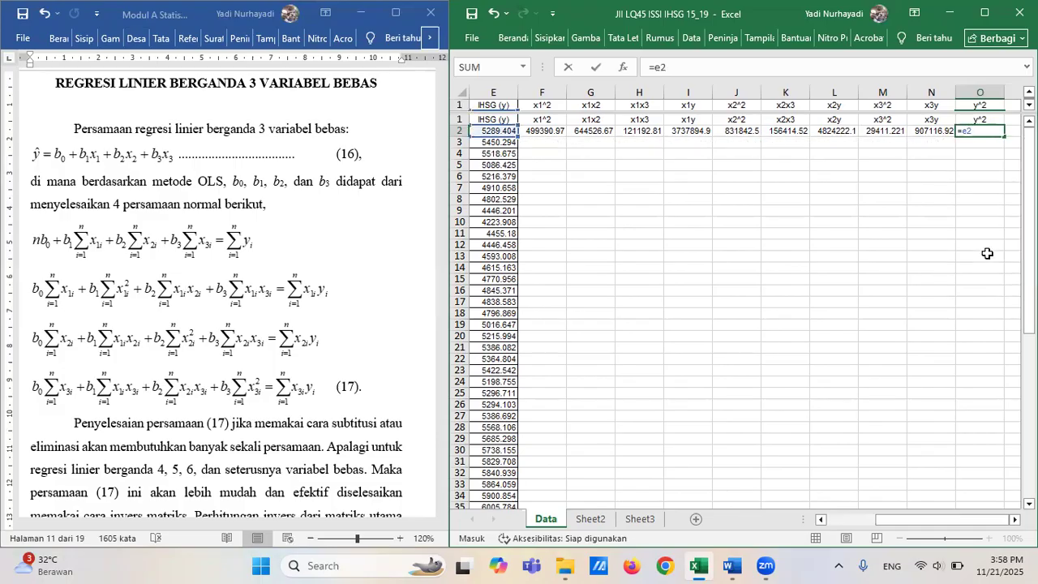
pyautogui.write('^2')
pyautogui.press('Left')
# Copy the Jan-15 formulas in F2:O2 down through row 61 to calculate the squares and products for every month.
pyautogui.press('Left')
pyautogui.press('Left')
pyautogui.press('Left')
pyautogui.press('Left')
pyautogui.press('Left')
pyautogui.press('Left')
pyautogui.press('Left')
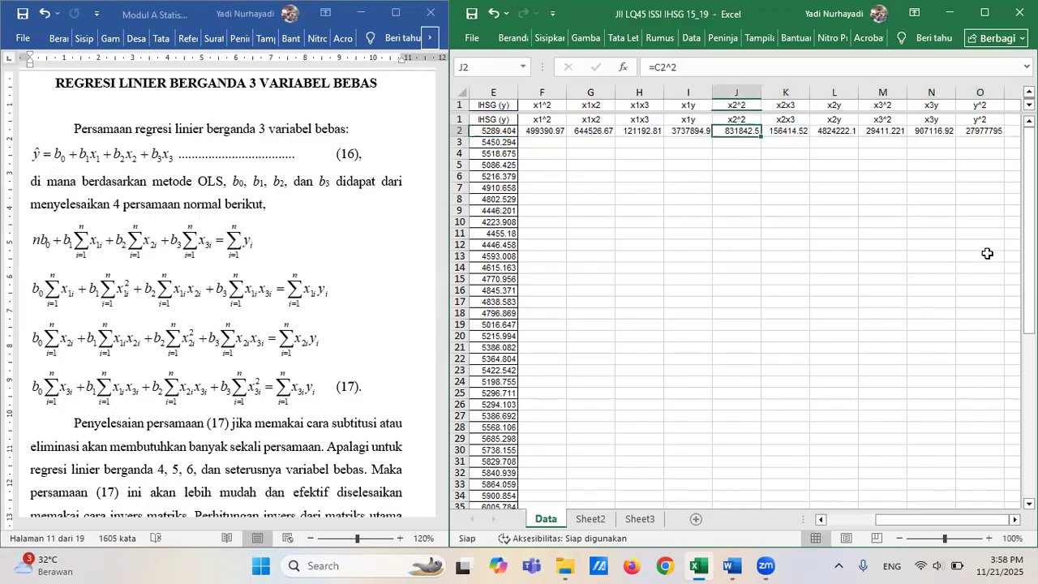
pyautogui.press('Left')
pyautogui.hotkey('shift', 'Right')
pyautogui.hotkey('shift', 'Right')
pyautogui.hotkey('shift', 'Right')
pyautogui.hotkey('shift', 'Right')
pyautogui.hotkey('shift', 'Right')
pyautogui.hotkey('shift', 'Right')
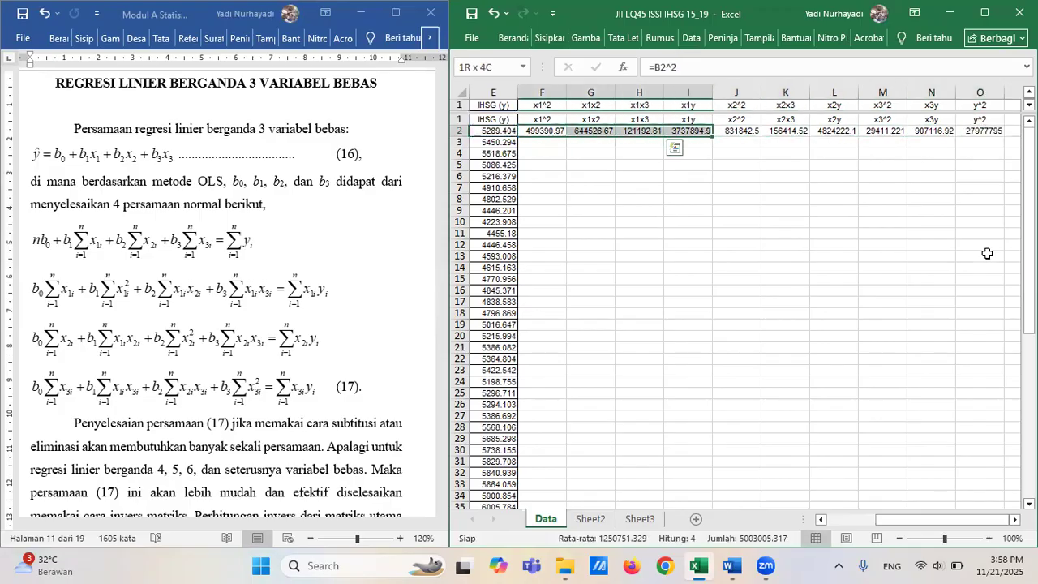
pyautogui.hotkey('shift', 'Right')
pyautogui.hotkey('shift', 'Right')
pyautogui.hotkey('shift', 'Right')
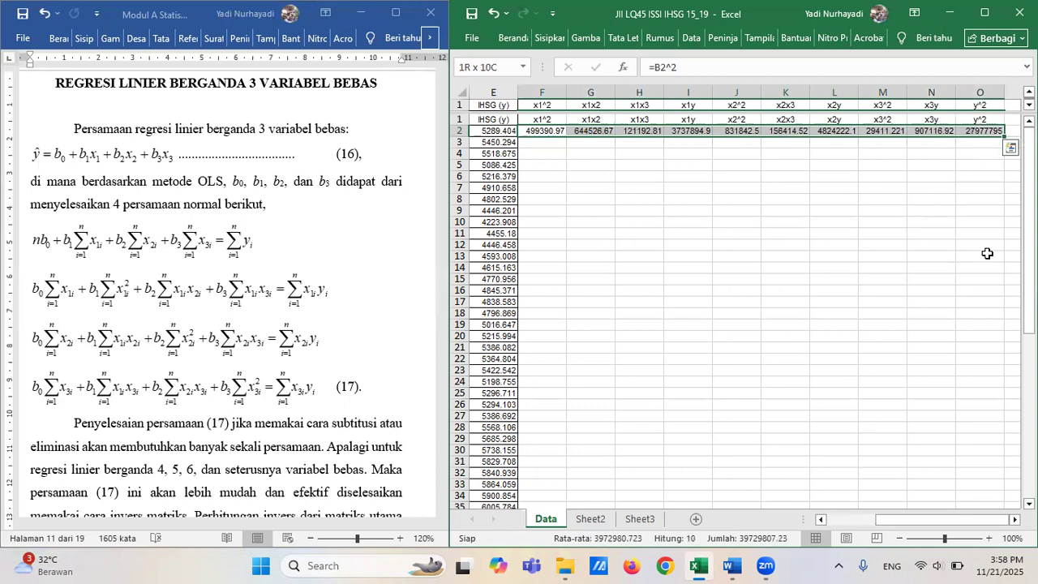
pyautogui.hotkey('ctrl', 'c')
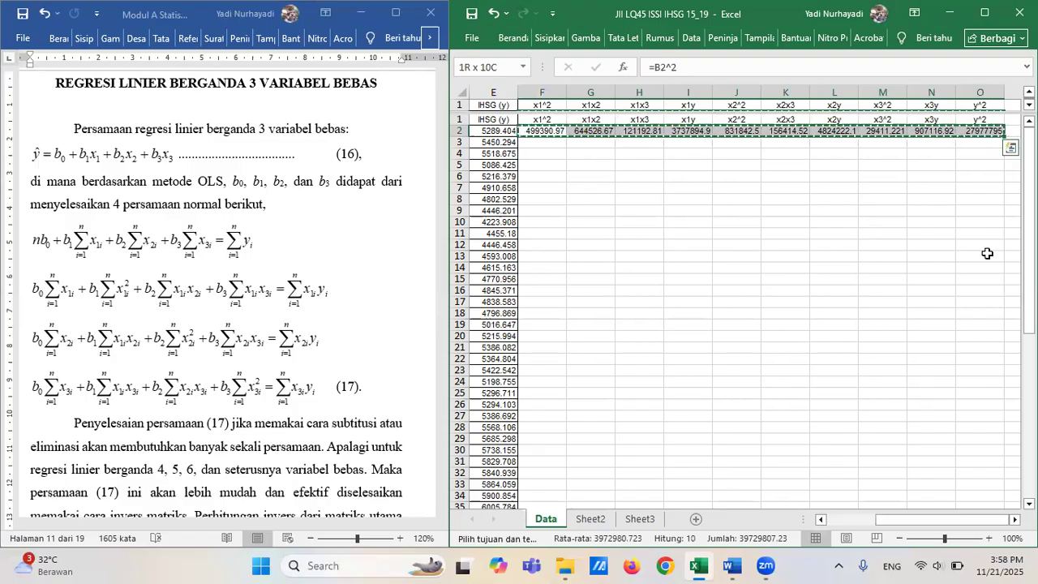
pyautogui.press('Down')
pyautogui.hotkey('shift', 'Down')
pyautogui.hotkey('shift', 'Down')
pyautogui.hotkey('shift', 'Down')
pyautogui.hotkey('shift', 'Down')
pyautogui.hotkey('shift', 'Down')
pyautogui.hotkey('shift', 'Down')
pyautogui.hotkey('shift', 'Down')
pyautogui.hotkey('shift', 'Down')
pyautogui.hotkey('shift', 'Down')
pyautogui.hotkey('shift', 'Down')
pyautogui.hotkey('shift', 'Down')
pyautogui.hotkey('shift', 'Down')
pyautogui.hotkey('shift', 'Down')
pyautogui.hotkey('shift', 'Down')
pyautogui.hotkey('shift', 'Down')
pyautogui.hotkey('shift', 'Down')
pyautogui.hotkey('shift', 'Down')
pyautogui.hotkey('shift', 'Down')
pyautogui.hotkey('shift', 'Down')
pyautogui.hotkey('shift', 'Down')
pyautogui.hotkey('shift', 'Down')
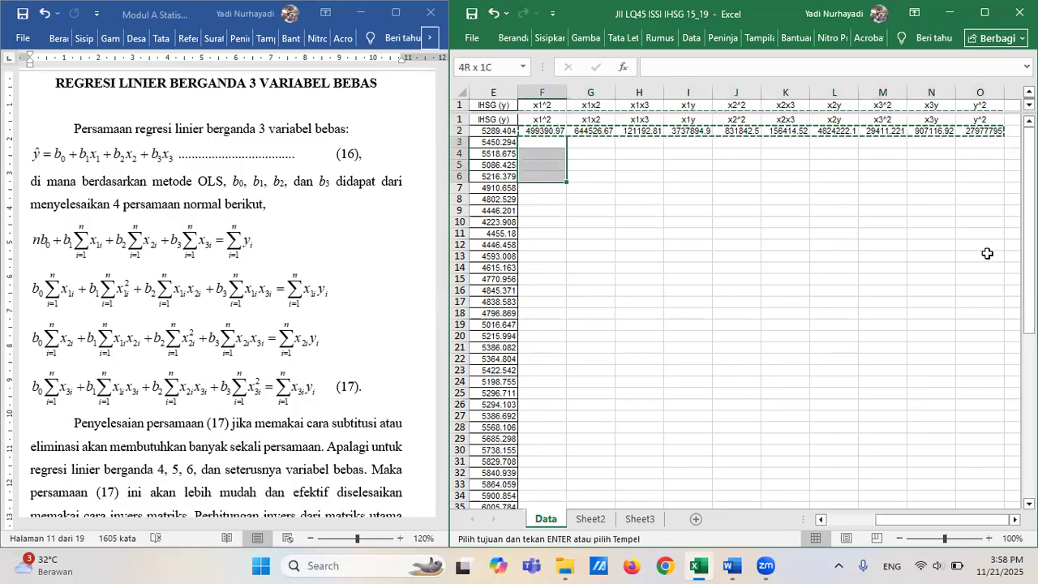
pyautogui.hotkey('shift', 'Down')
pyautogui.hotkey('shift', 'Down')
pyautogui.hotkey('shift', 'Down')
pyautogui.hotkey('shift', 'Down')
pyautogui.hotkey('shift', 'Down')
pyautogui.hotkey('shift', 'Down')
pyautogui.hotkey('shift', 'Down')
pyautogui.hotkey('shift', 'Down')
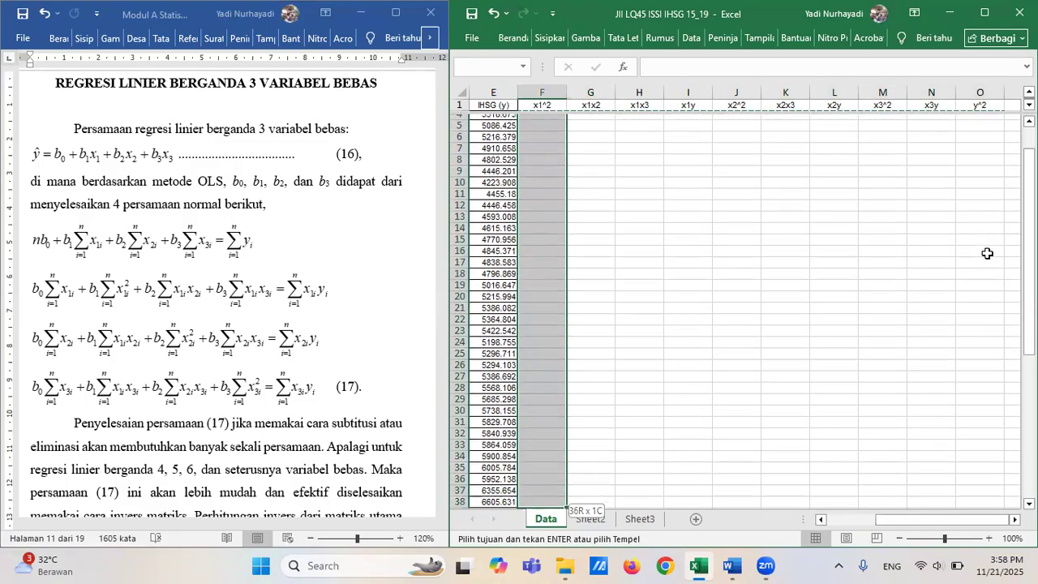
pyautogui.hotkey('shift', 'Down')
pyautogui.hotkey('shift', 'Down')
pyautogui.hotkey('shift', 'Down')
pyautogui.hotkey('shift', 'Down')
pyautogui.hotkey('shift', 'Down')
pyautogui.hotkey('shift', 'Down')
pyautogui.hotkey('shift', 'Down')
pyautogui.hotkey('shift', 'Down')
pyautogui.hotkey('shift', 'Down')
pyautogui.hotkey('shift', 'Down')
pyautogui.hotkey('shift', 'Down')
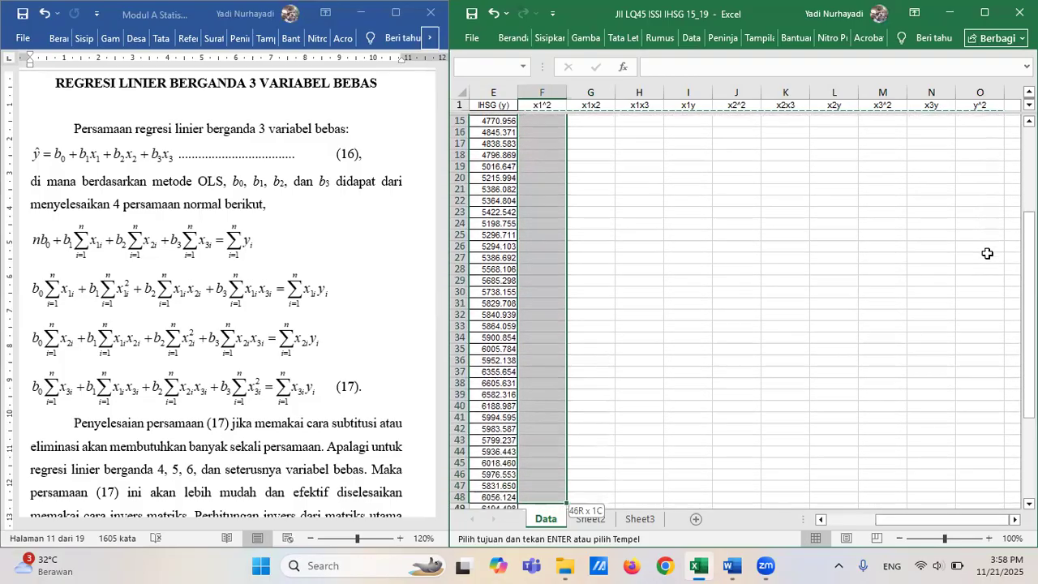
pyautogui.hotkey('shift', 'Down')
pyautogui.hotkey('shift', 'Down')
pyautogui.hotkey('shift', 'Down')
pyautogui.hotkey('shift', 'Down')
pyautogui.hotkey('shift', 'Down')
pyautogui.hotkey('shift', 'Down')
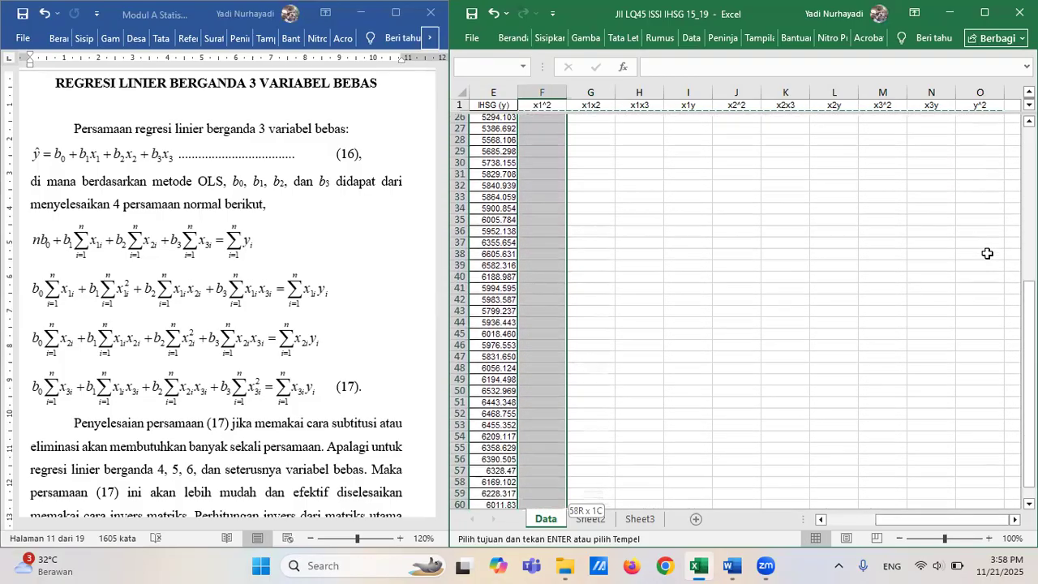
pyautogui.hotkey('shift', 'Up')
pyautogui.hotkey('shift', 'Up')
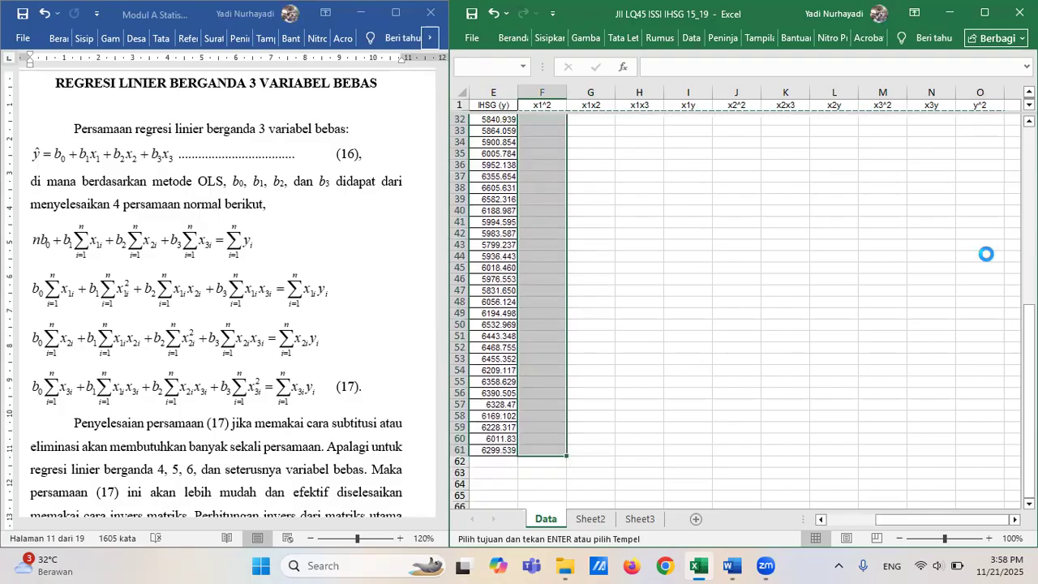
pyautogui.hotkey('ctrl', 'v')
pyautogui.press('Left')
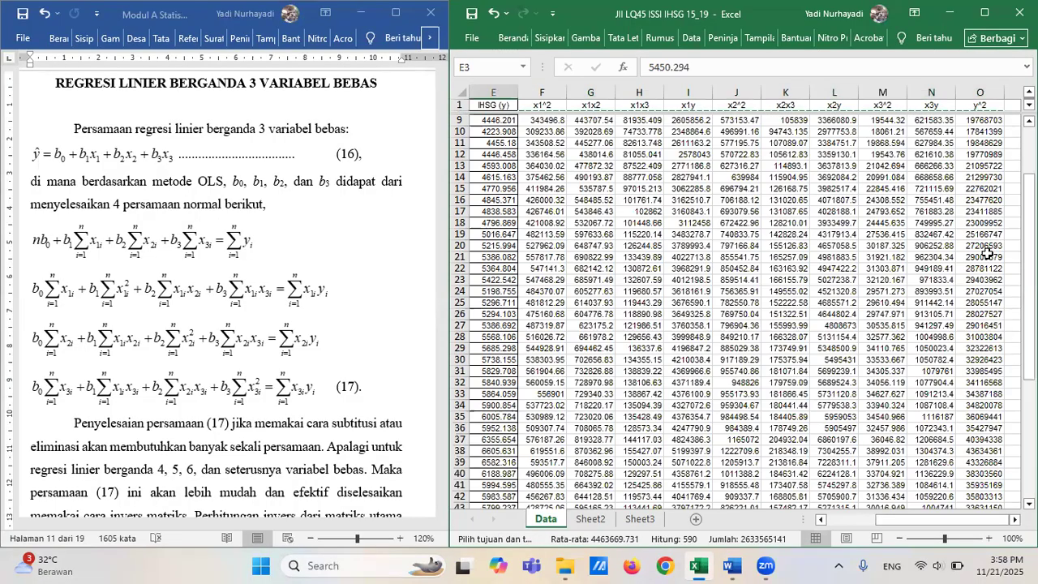
pyautogui.press('Home')
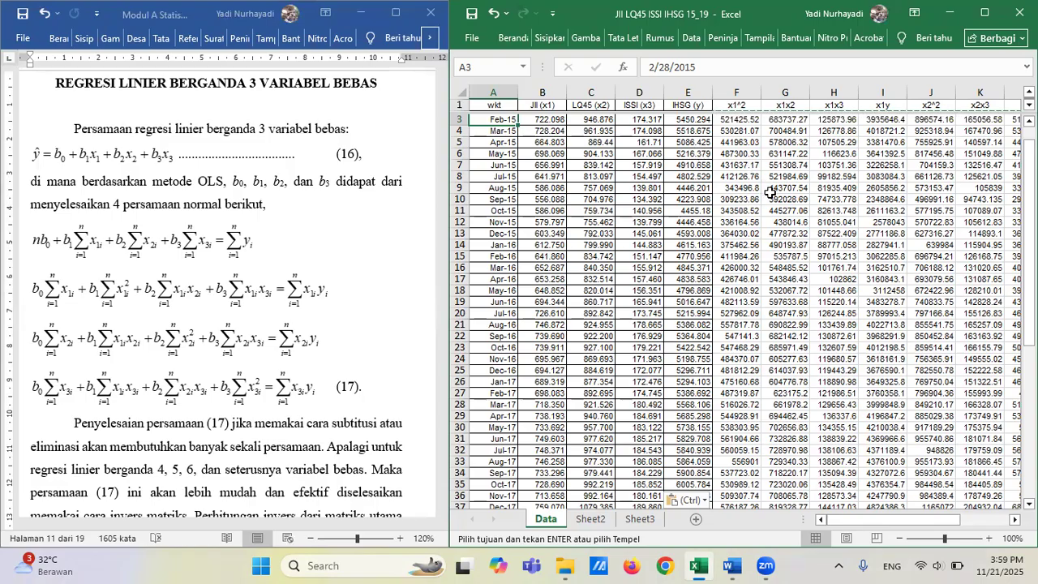
pyautogui.scroll(1, 771, 192)
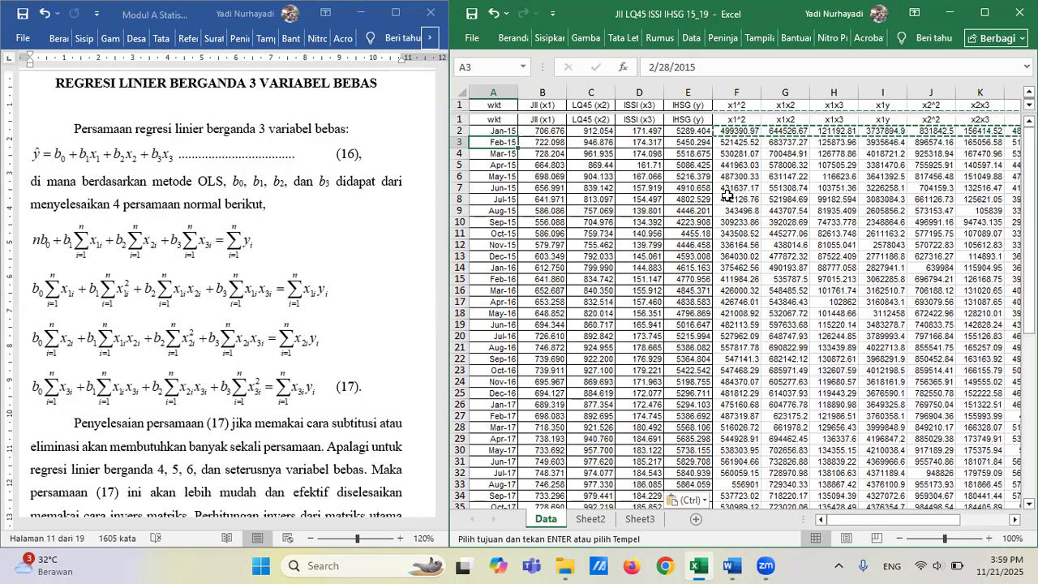
pyautogui.press('Escape')
# Apply all borders to the squares and cross-products table in range F1:O61.
pyautogui.moveTo(737, 122); pyautogui.dragTo(736, 132)
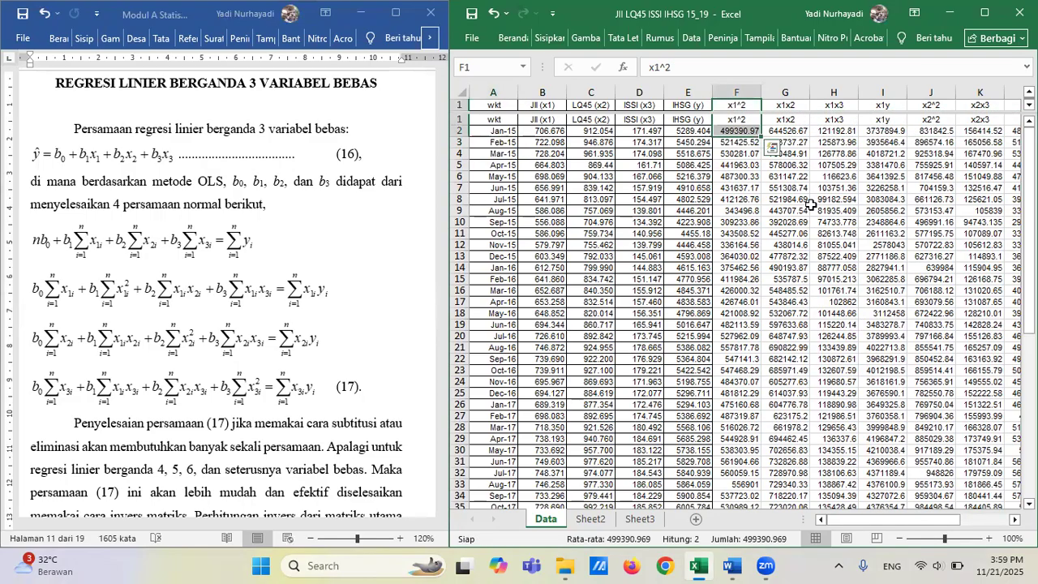
pyautogui.hotkey('shift', 'Up')
pyautogui.hotkey('shift', 'Right')
pyautogui.hotkey('shift', 'Right')
pyautogui.hotkey('shift', 'Right')
pyautogui.hotkey('shift', 'Right')
pyautogui.hotkey('shift', 'Right')
pyautogui.hotkey('shift', 'Right')
pyautogui.hotkey('shift', 'Right')
pyautogui.hotkey('shift', 'Right')
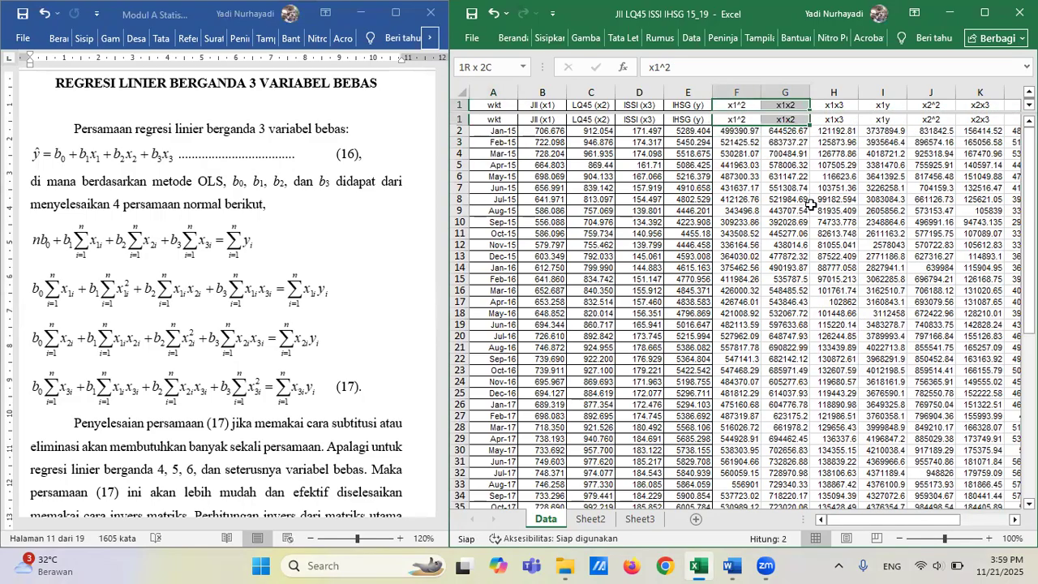
pyautogui.hotkey('shift', 'Right')
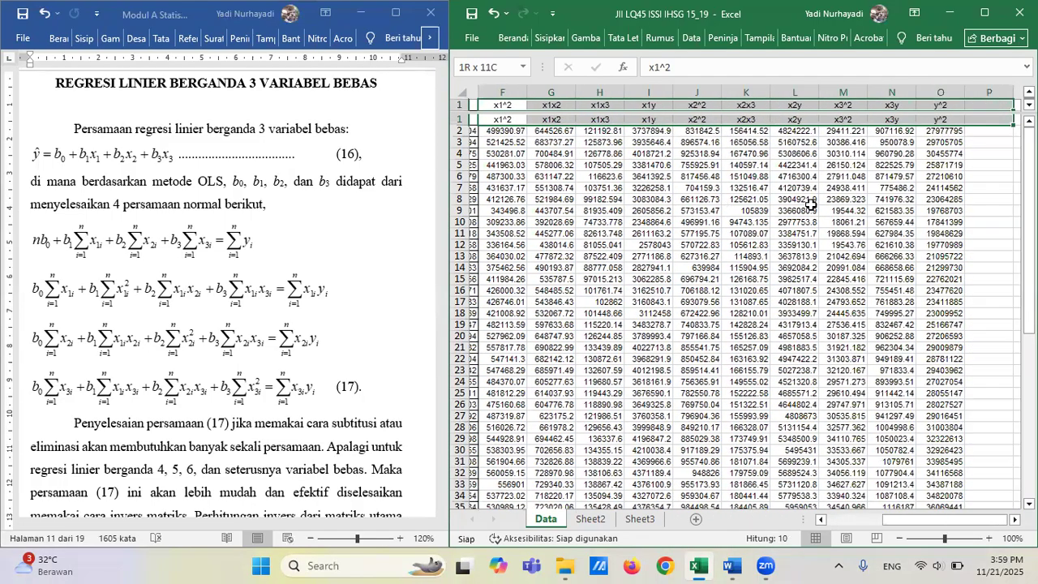
pyautogui.hotkey('shift', 'Down')
pyautogui.hotkey('shift', 'Down')
pyautogui.hotkey('shift', 'Down')
pyautogui.hotkey('shift', 'Down')
pyautogui.hotkey('shift', 'Down')
pyautogui.hotkey('shift', 'Down')
pyautogui.hotkey('shift', 'Down')
pyautogui.hotkey('shift', 'Down')
pyautogui.hotkey('shift', 'Down')
pyautogui.hotkey('shift', 'Down')
pyautogui.hotkey('shift', 'Down')
pyautogui.hotkey('shift', 'Down')
pyautogui.hotkey('shift', 'Down')
pyautogui.hotkey('shift', 'Down')
pyautogui.hotkey('shift', 'Down')
pyautogui.hotkey('shift', 'Down')
pyautogui.hotkey('shift', 'Down')
pyautogui.hotkey('shift', 'Down')
pyautogui.hotkey('shift', 'Down')
pyautogui.hotkey('shift', 'Down')
pyautogui.hotkey('shift', 'Down')
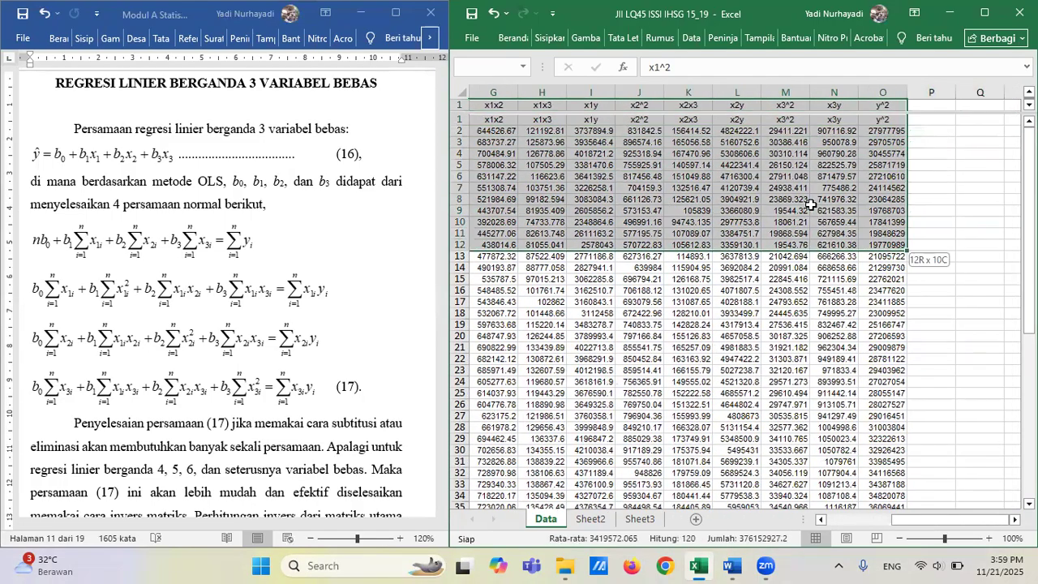
pyautogui.hotkey('shift', 'Down')
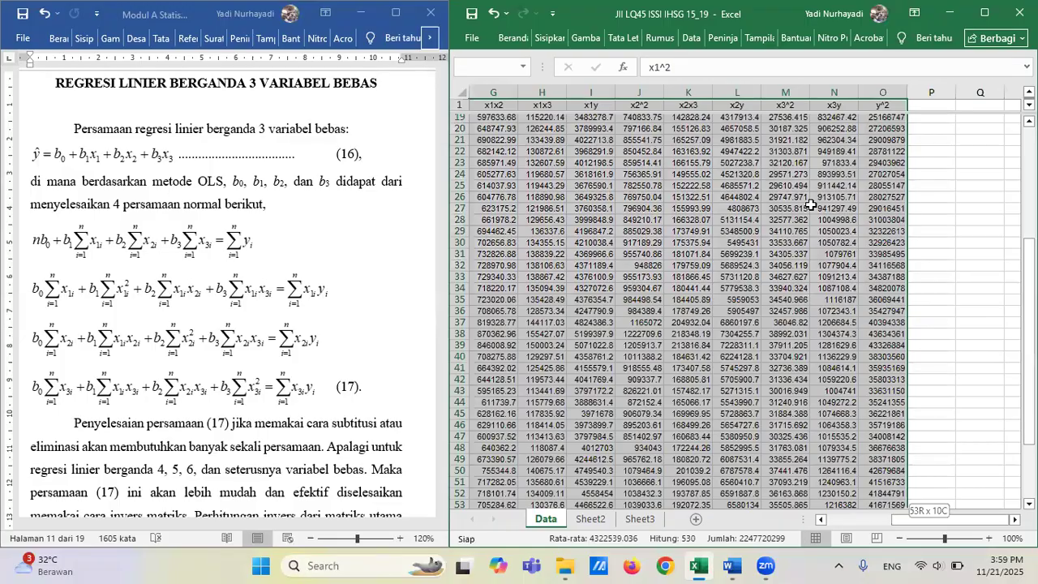
pyautogui.hotkey('shift', 'Down')
pyautogui.hotkey('shift', 'Down')
pyautogui.hotkey('shift', 'Down')
pyautogui.hotkey('shift', 'Down')
pyautogui.hotkey('shift', 'Down')
pyautogui.hotkey('shift', 'Down')
pyautogui.hotkey('shift', 'Down')
pyautogui.hotkey('shift', 'Down')
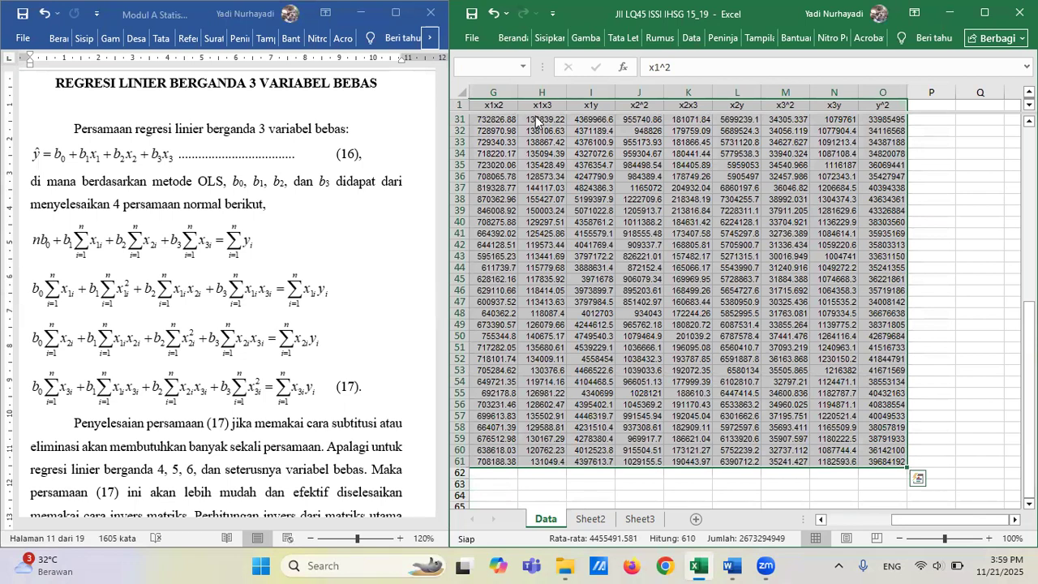
pyautogui.click(512, 38)
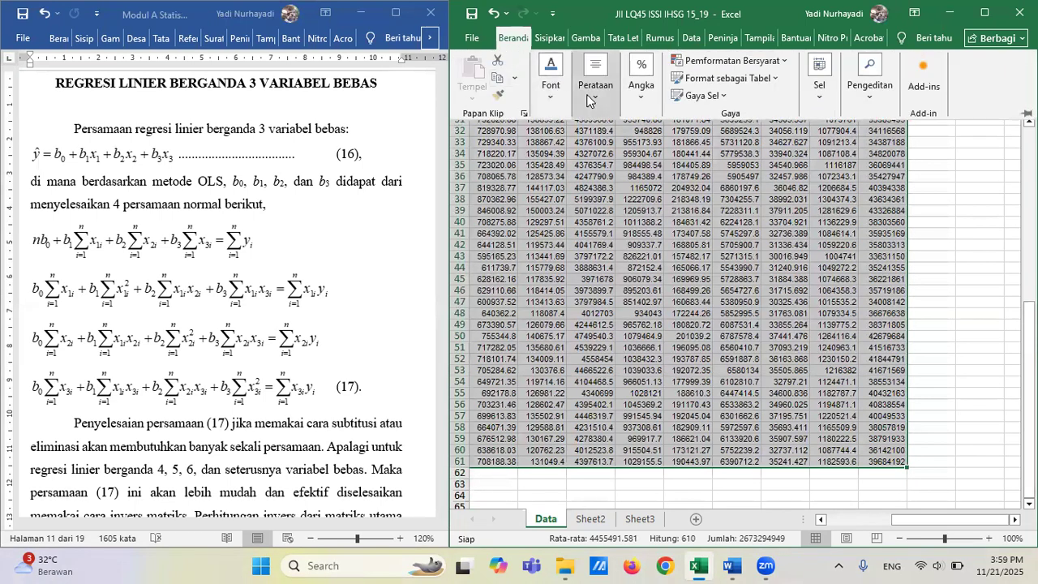
pyautogui.click(551, 97)
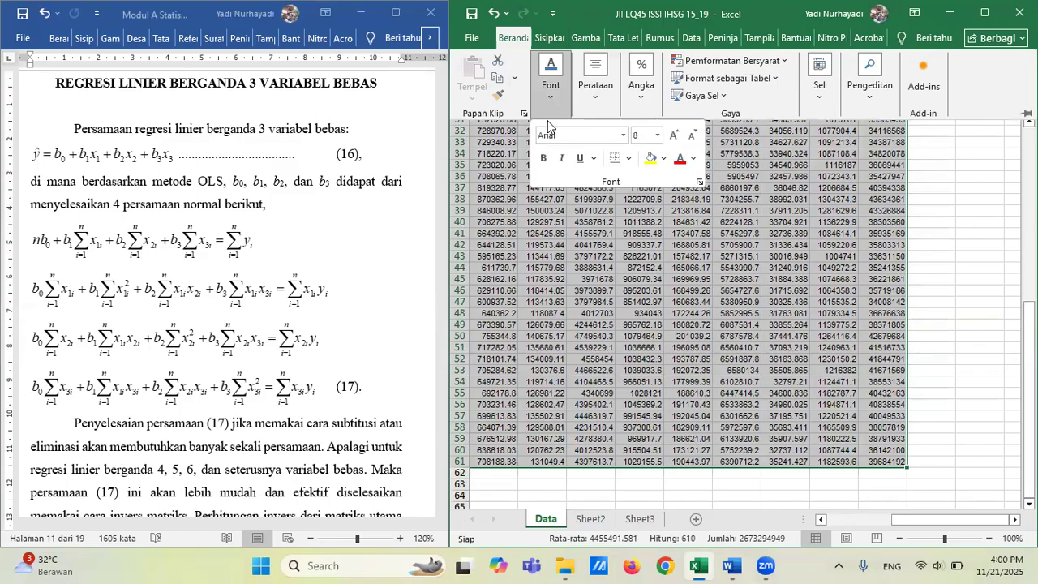
pyautogui.click(629, 158)
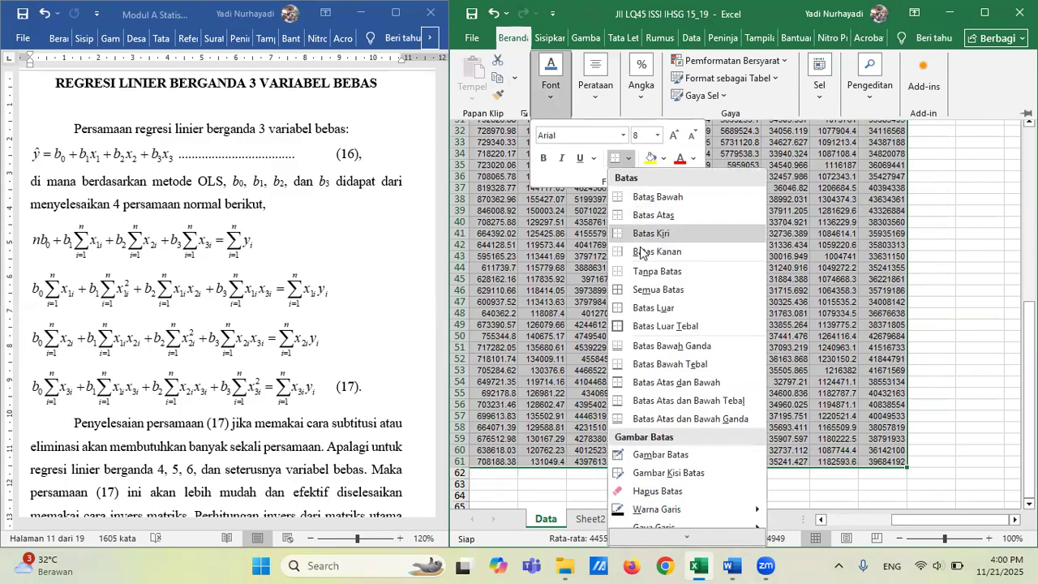
pyautogui.click(655, 289)
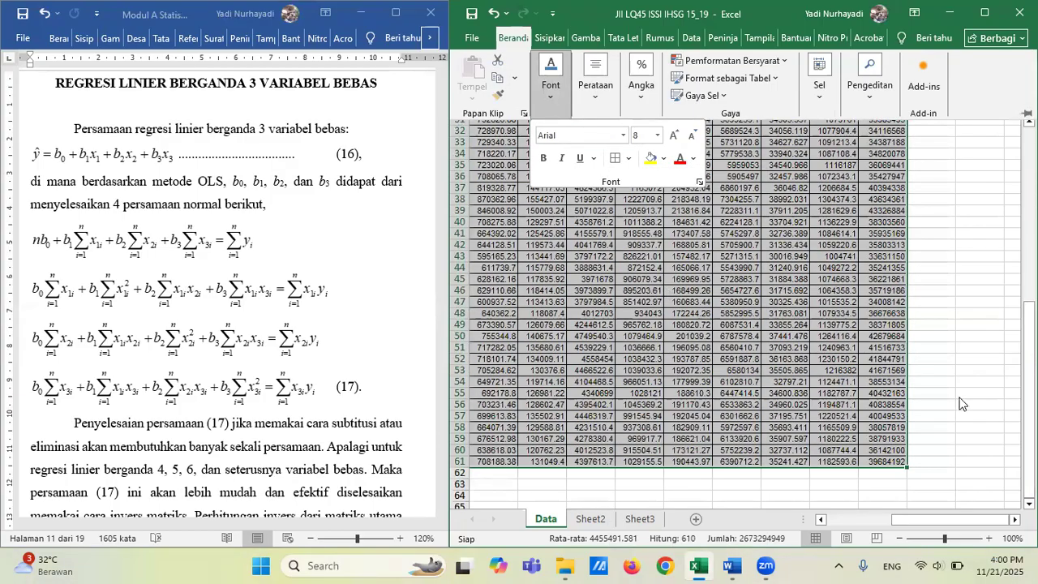
pyautogui.press('Escape')
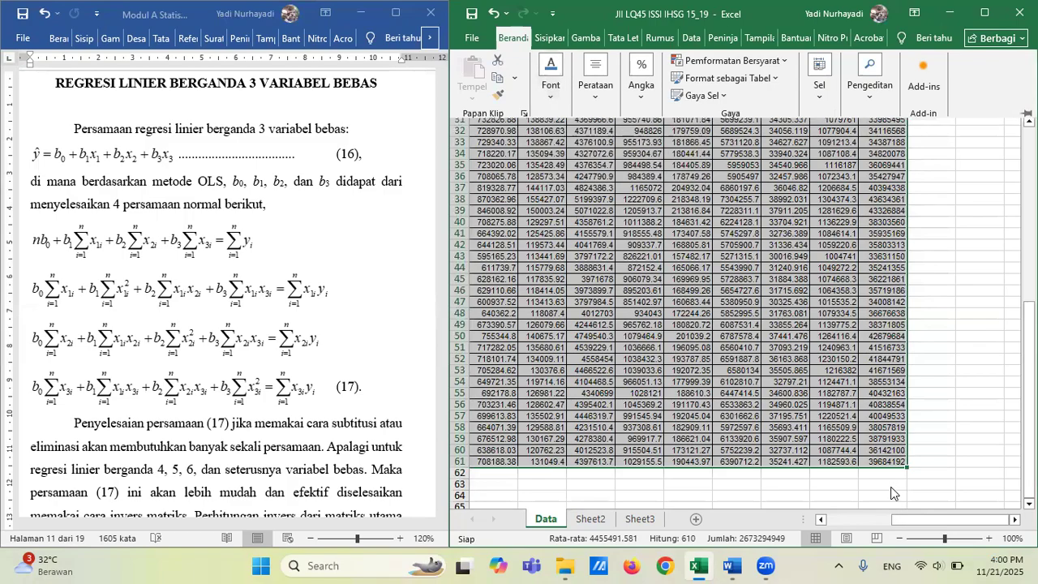
pyautogui.click(888, 485)
# Count the months in cell A62 with the formula =COUNT(A2:A61).
pyautogui.moveTo(917, 519); pyautogui.dragTo(815, 518)
pyautogui.click(503, 473)
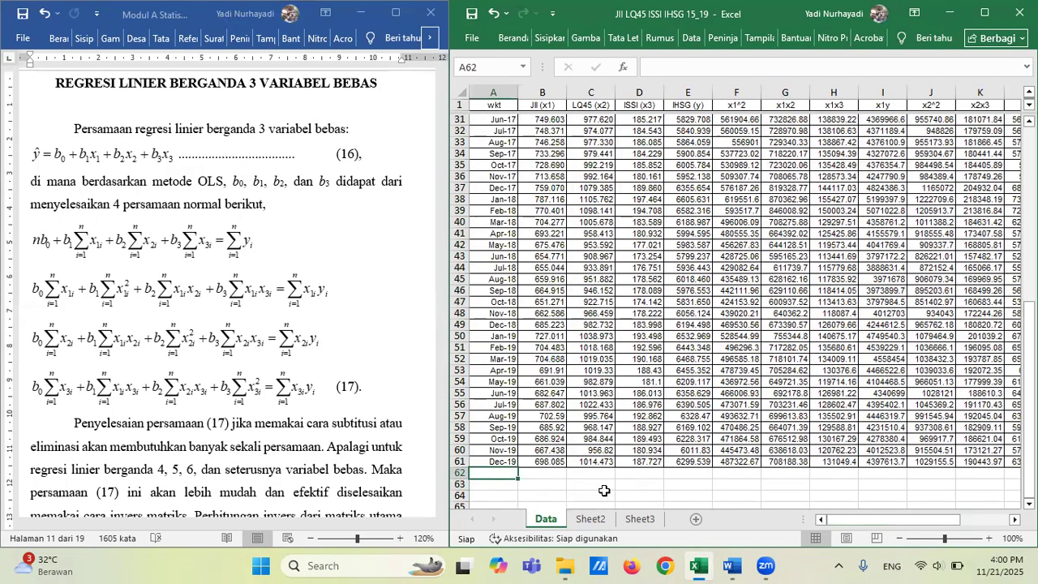
pyautogui.write('=')
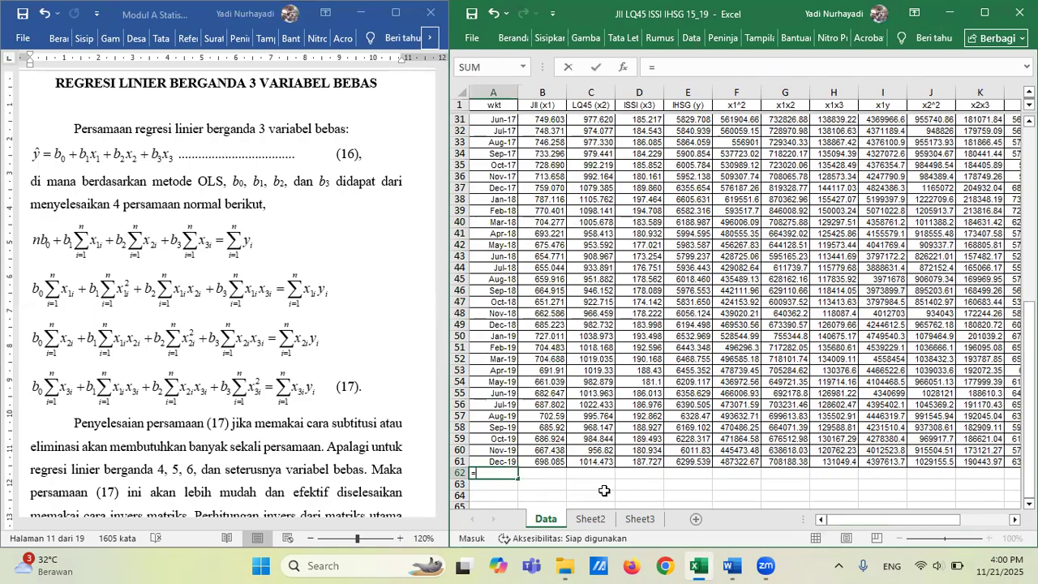
pyautogui.write('count')
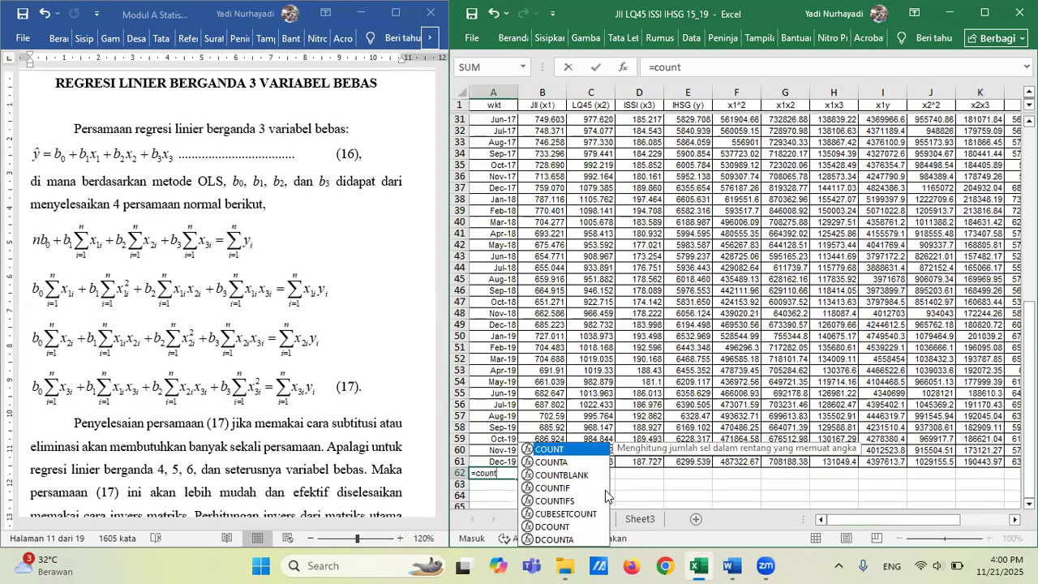
pyautogui.write('(')
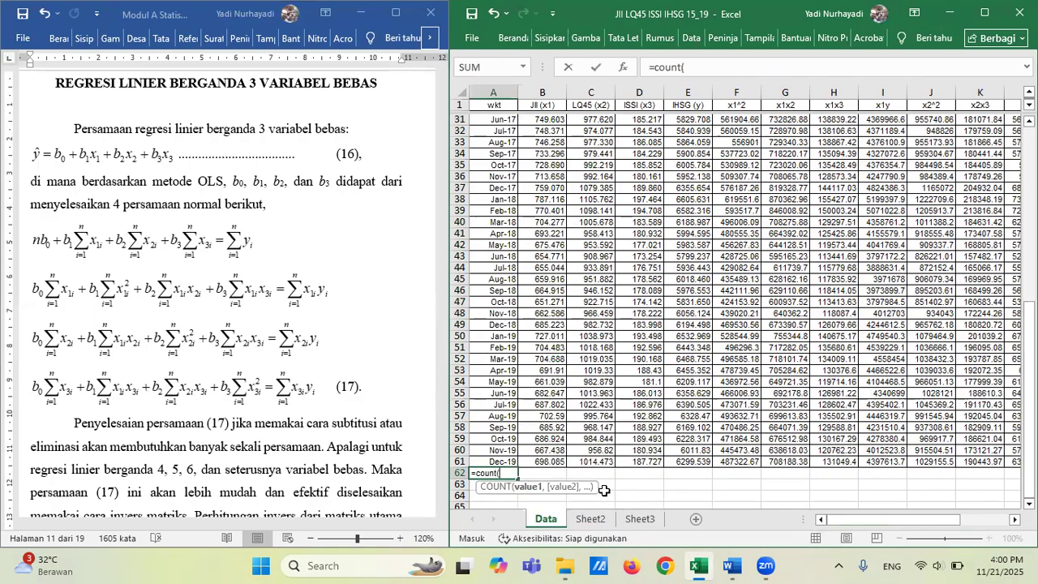
pyautogui.write('a')
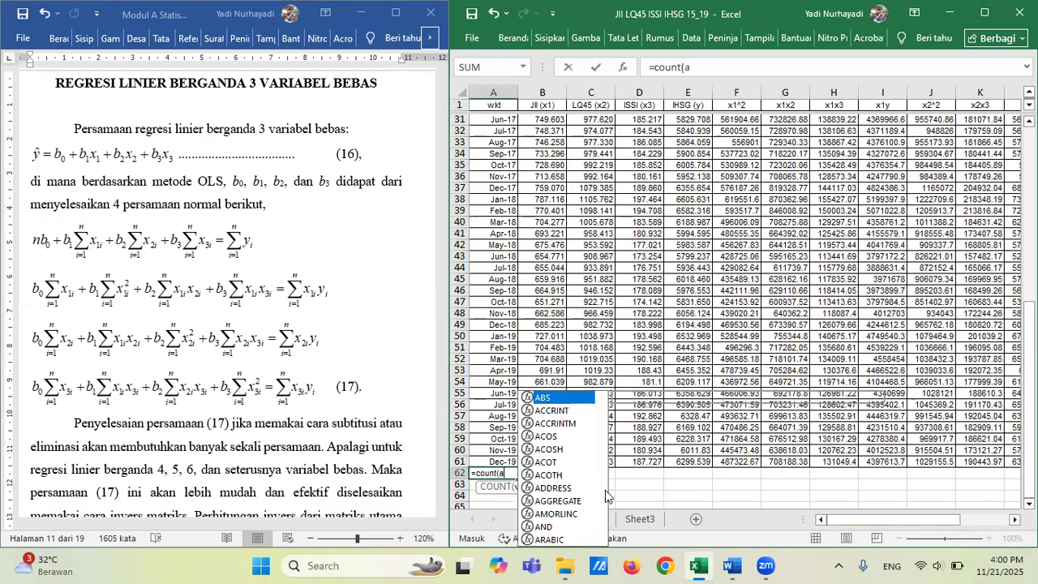
pyautogui.write('2')
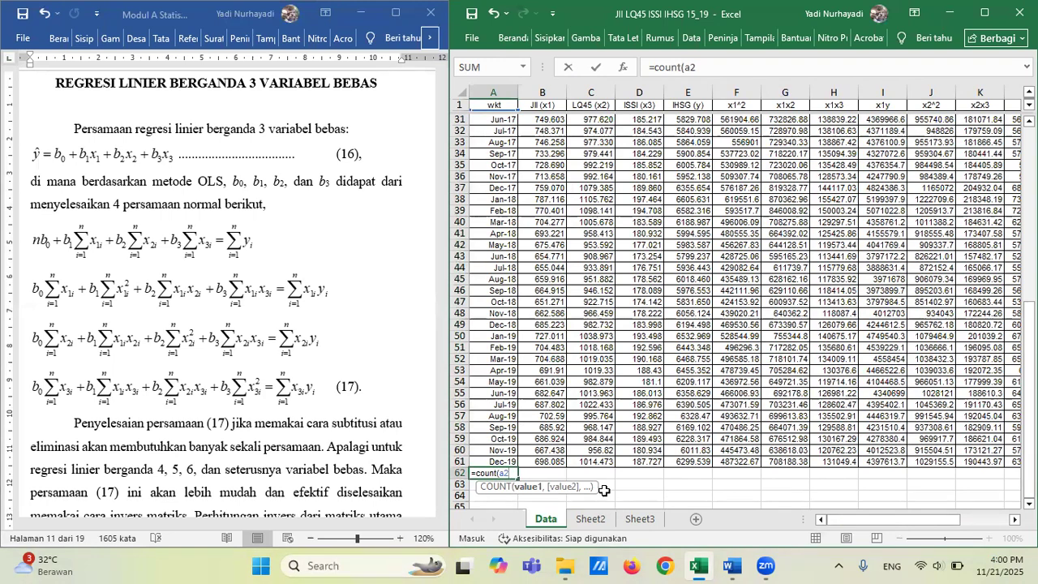
pyautogui.write(':a')
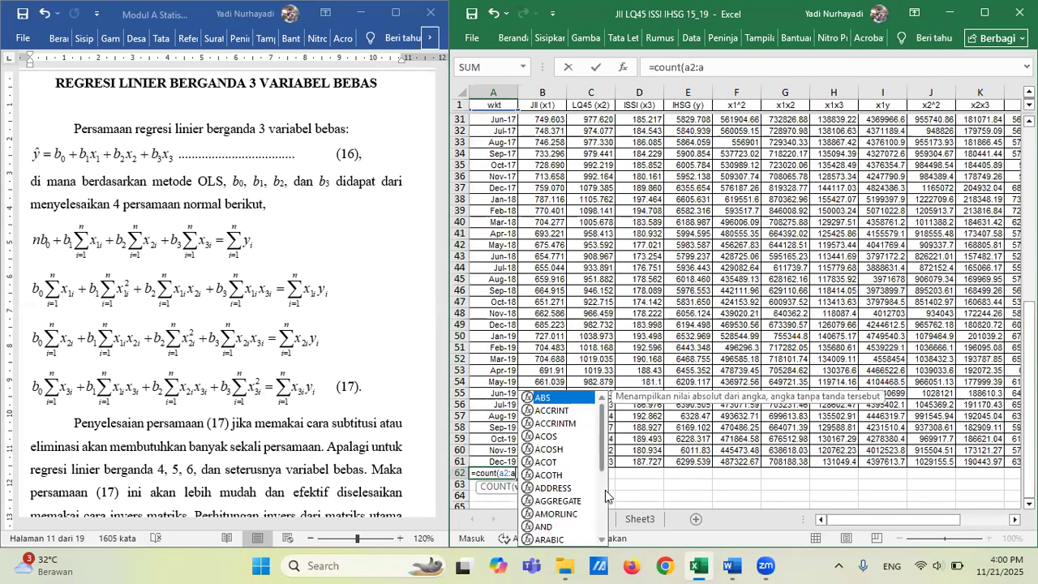
pyautogui.write('61)')
pyautogui.press('Return')
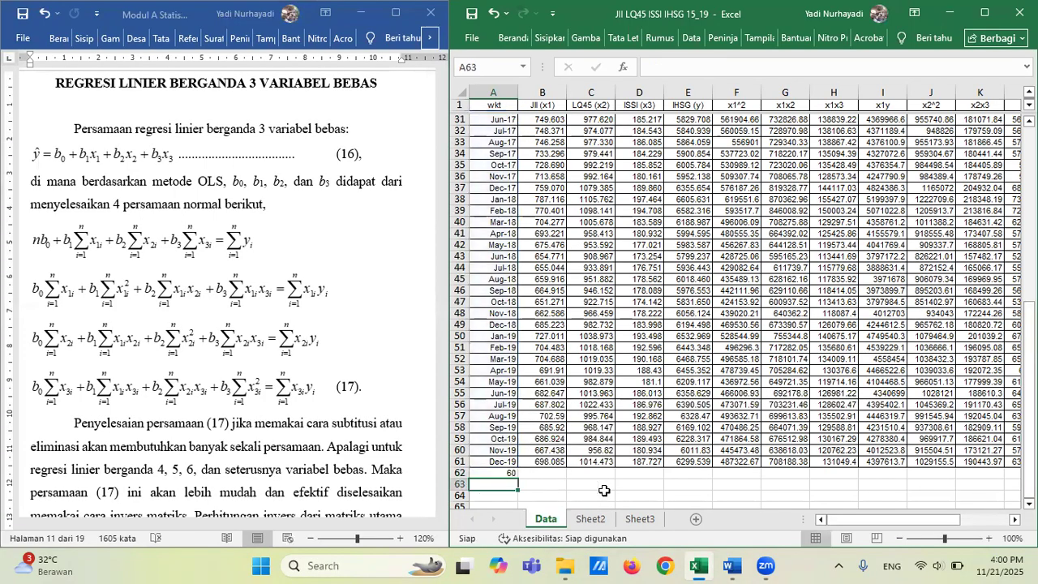
# Total the JII (x1) column in cell B62 with the formula =SUM(B2:B61).
pyautogui.press('Up')
pyautogui.press('Right')
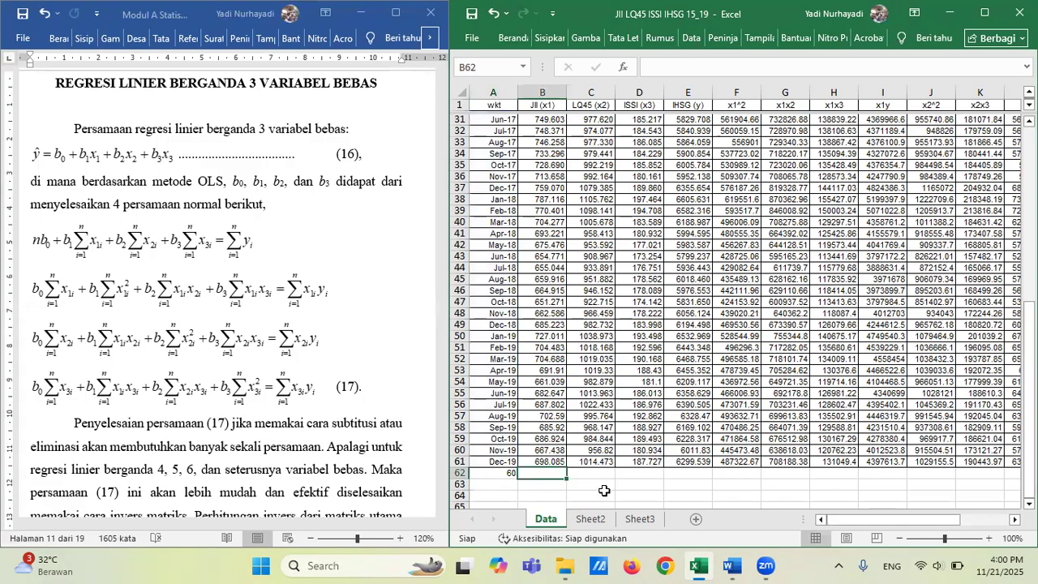
pyautogui.write('=')
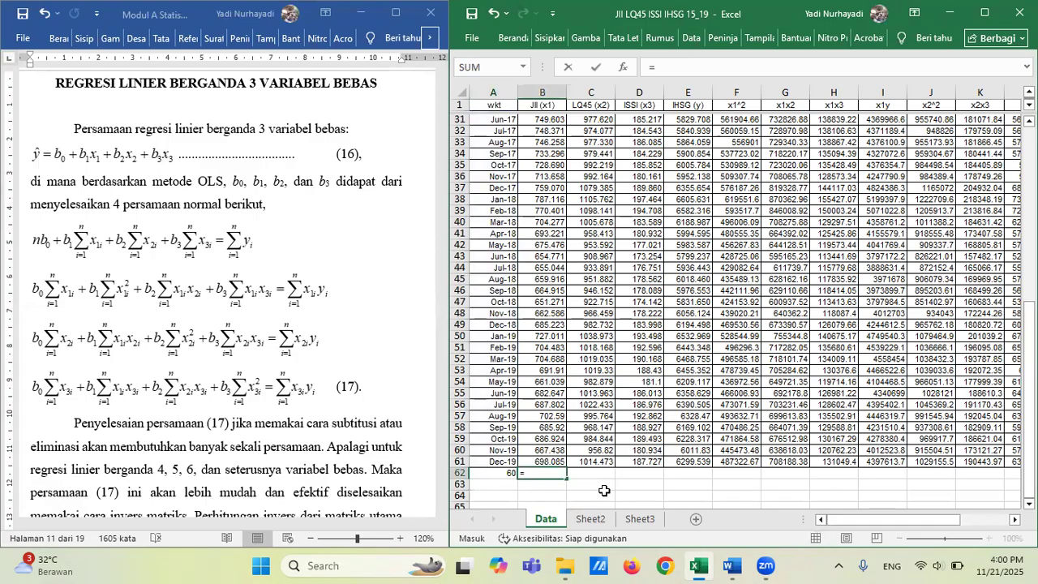
pyautogui.write('sum')
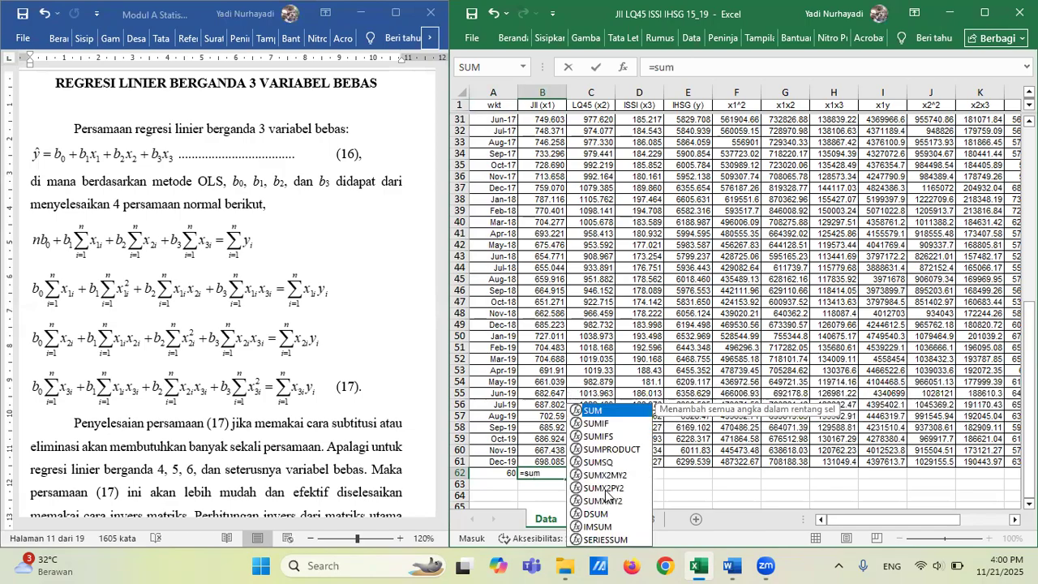
pyautogui.write('(b')
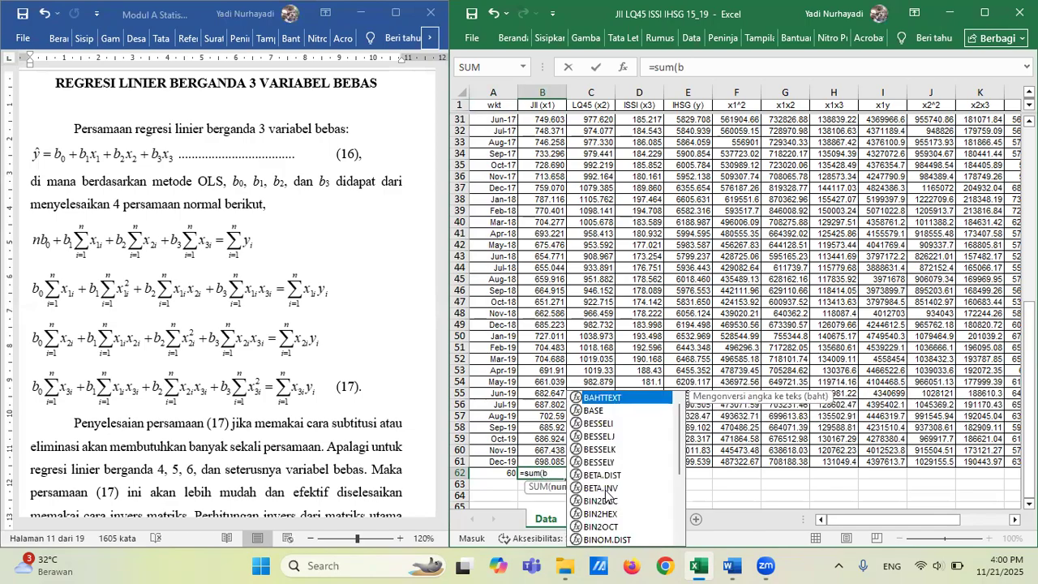
pyautogui.write('2:')
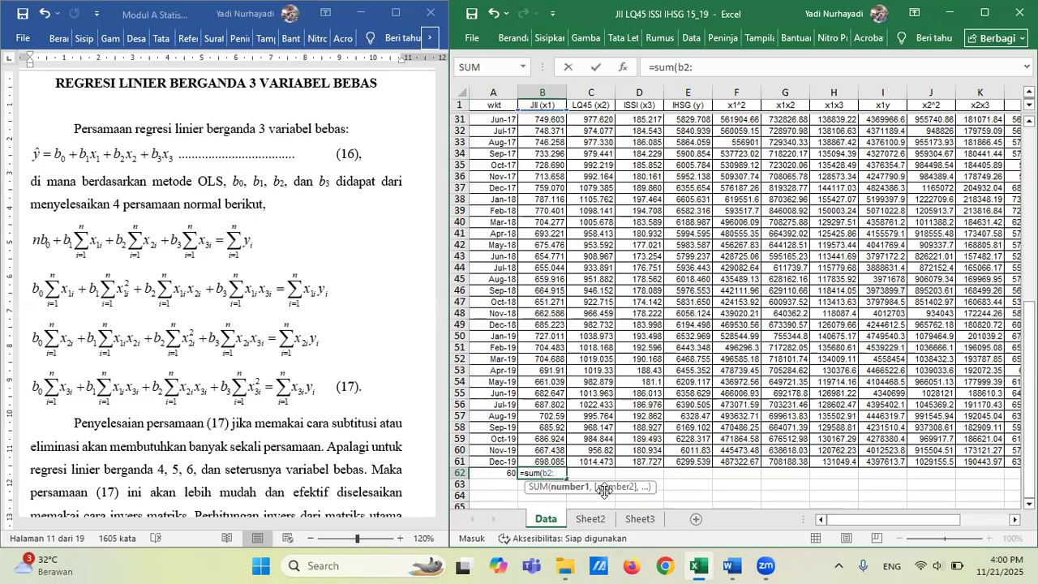
pyautogui.write('b')
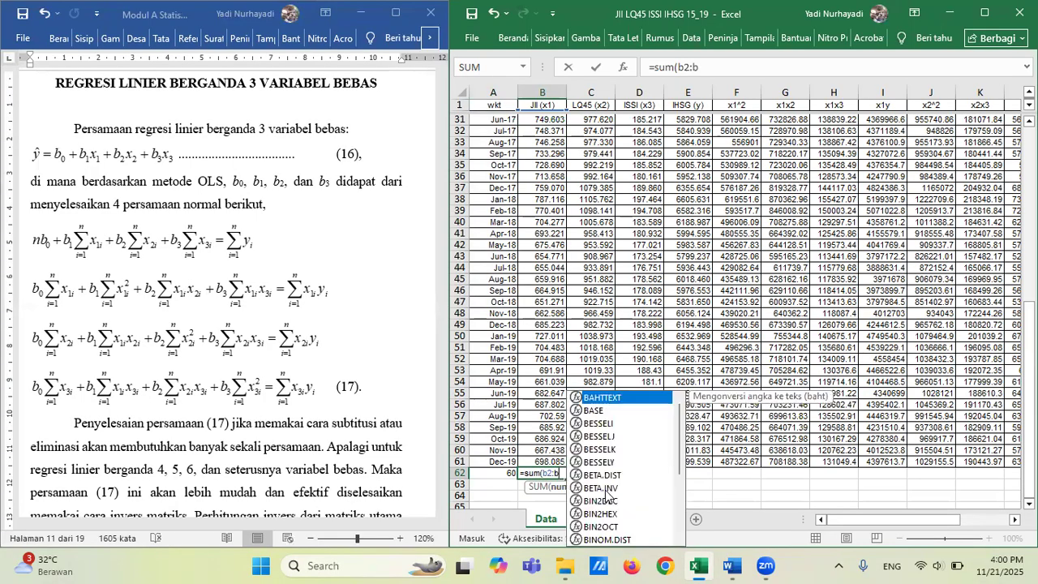
pyautogui.write('61')
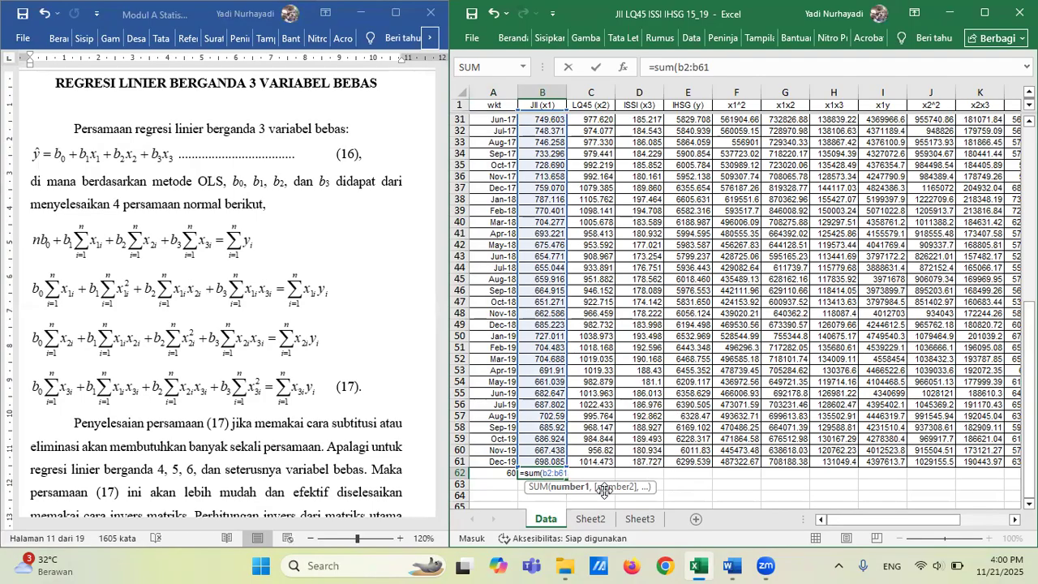
pyautogui.press('Return')
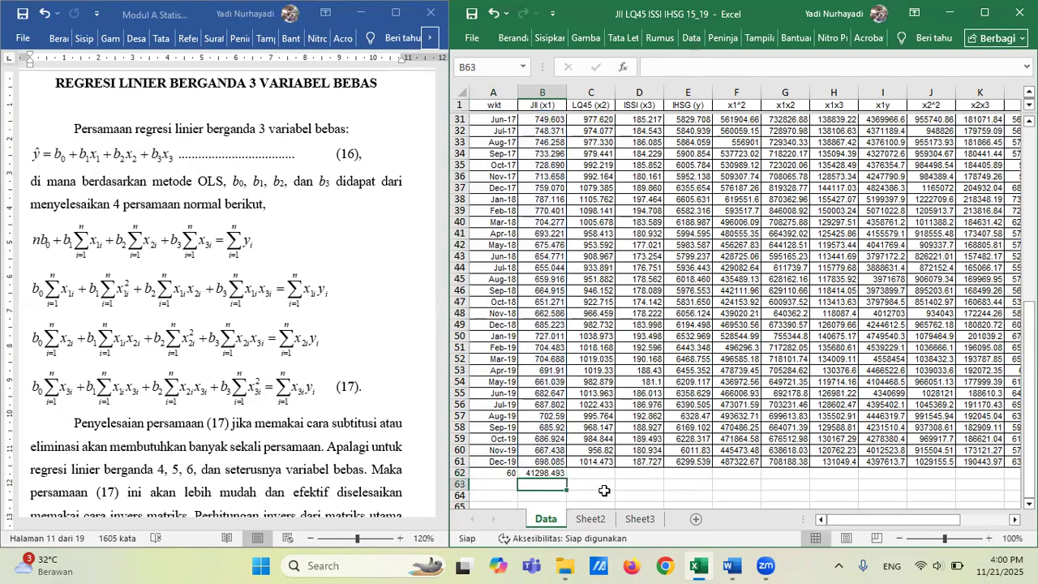
# Copy the sum formula from B62 across C62:O62 to total all the remaining variable, square and product columns.
pyautogui.press('Up')
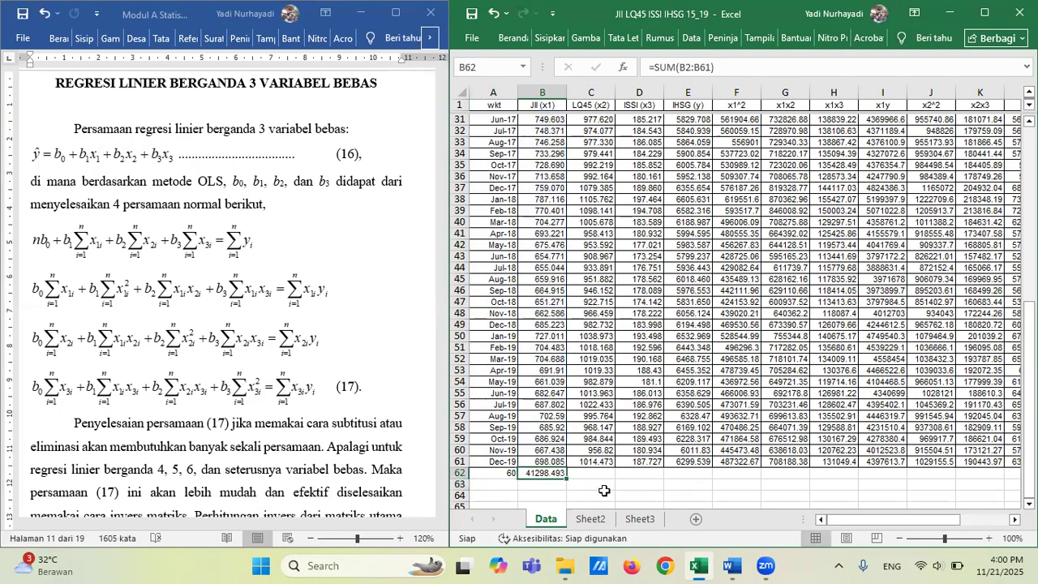
pyautogui.hotkey('ctrl', 'c')
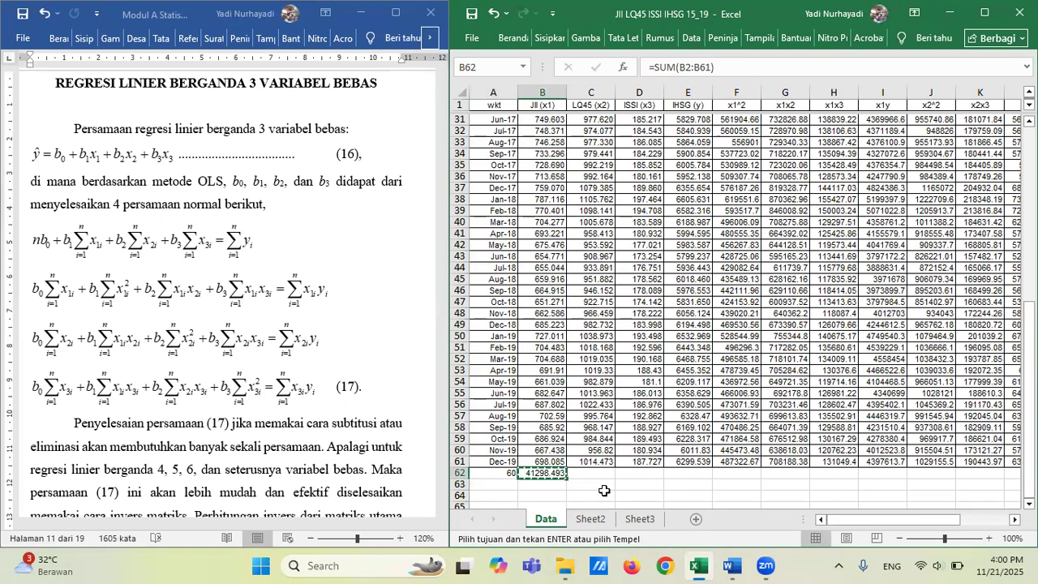
pyautogui.press('Right')
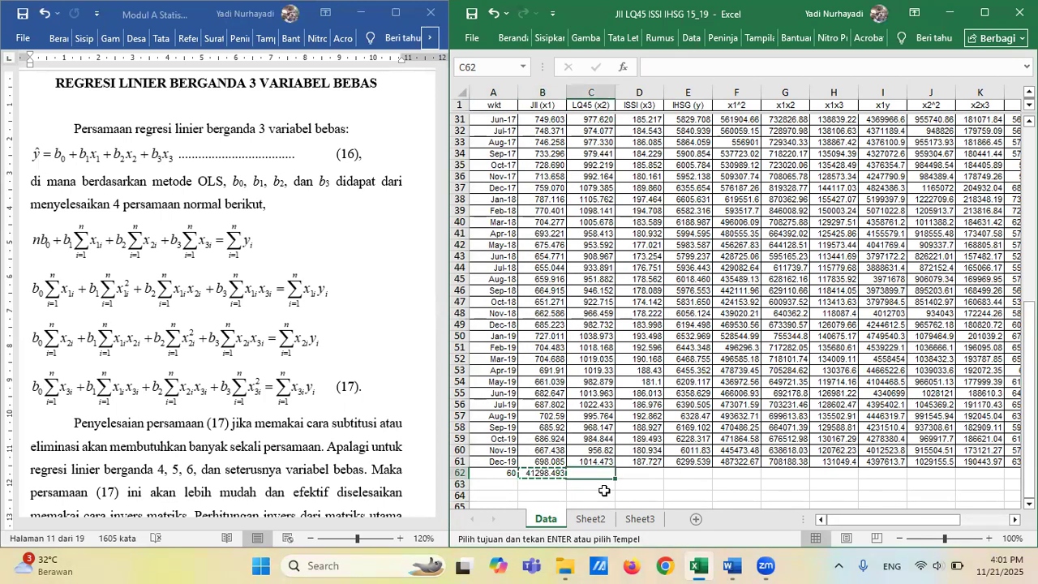
pyautogui.hotkey('shift', 'Right')
pyautogui.hotkey('shift', 'Right')
pyautogui.hotkey('shift', 'Right')
pyautogui.hotkey('shift', 'Right')
pyautogui.hotkey('shift', 'Right')
pyautogui.hotkey('shift', 'Right')
pyautogui.hotkey('shift', 'Right')
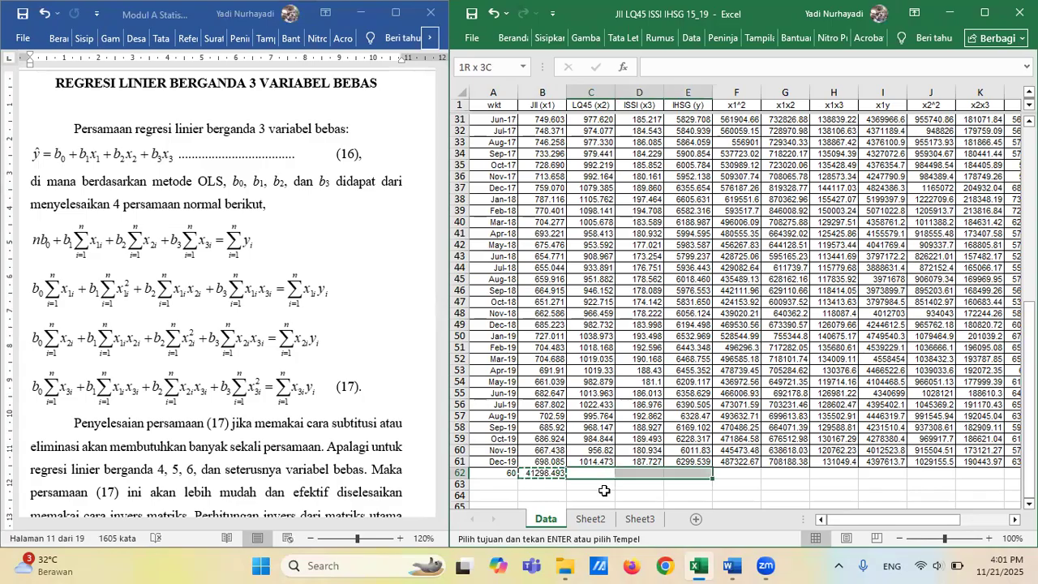
pyautogui.hotkey('shift', 'Right')
pyautogui.hotkey('shift', 'Right')
pyautogui.hotkey('shift', 'Right')
pyautogui.hotkey('shift', 'Right')
pyautogui.hotkey('shift', 'Right')
pyautogui.hotkey('shift', 'Right')
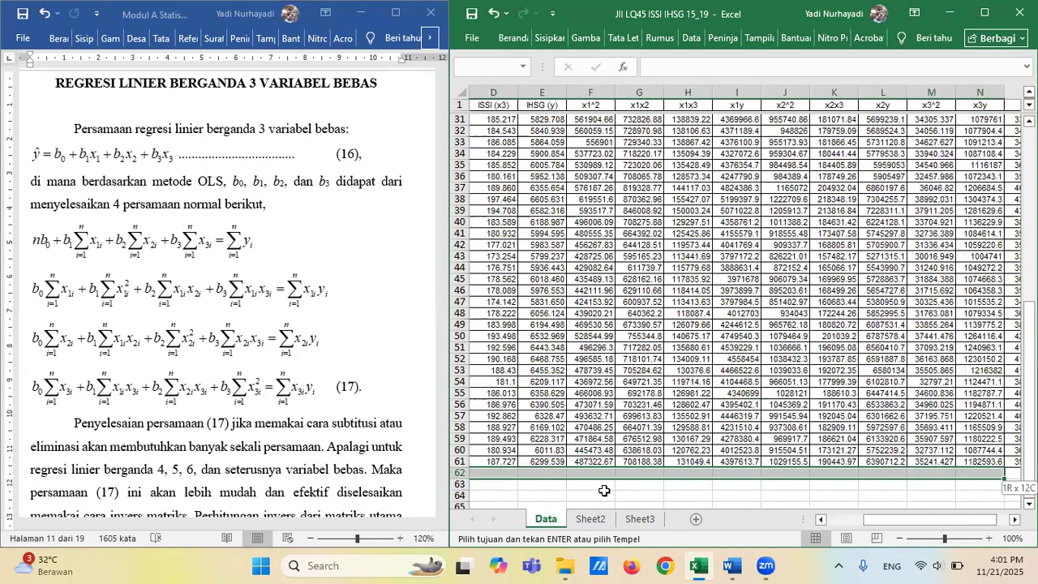
pyautogui.hotkey('shift', 'Left')
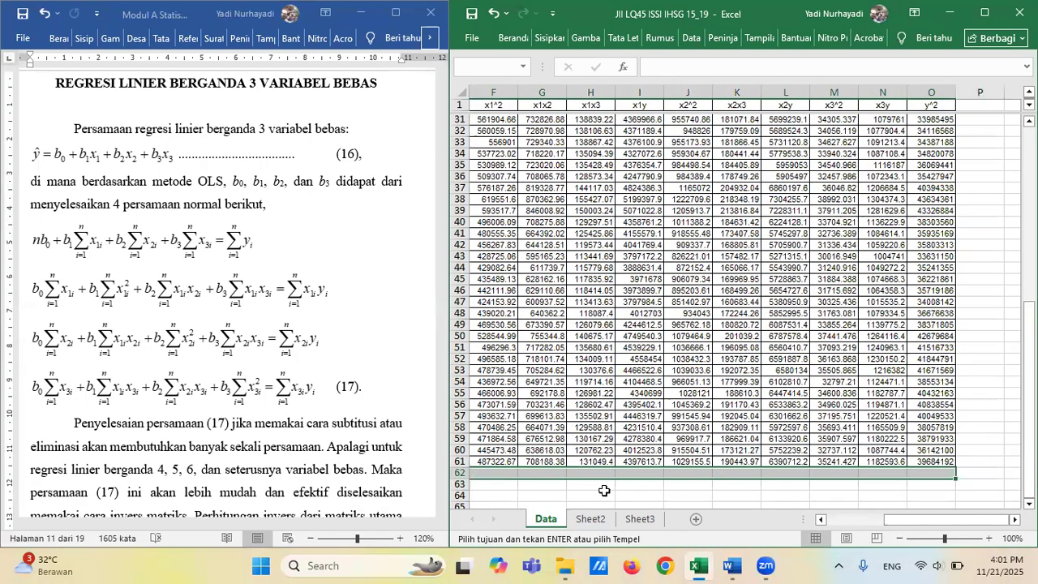
pyautogui.hotkey('ctrl', 'v')
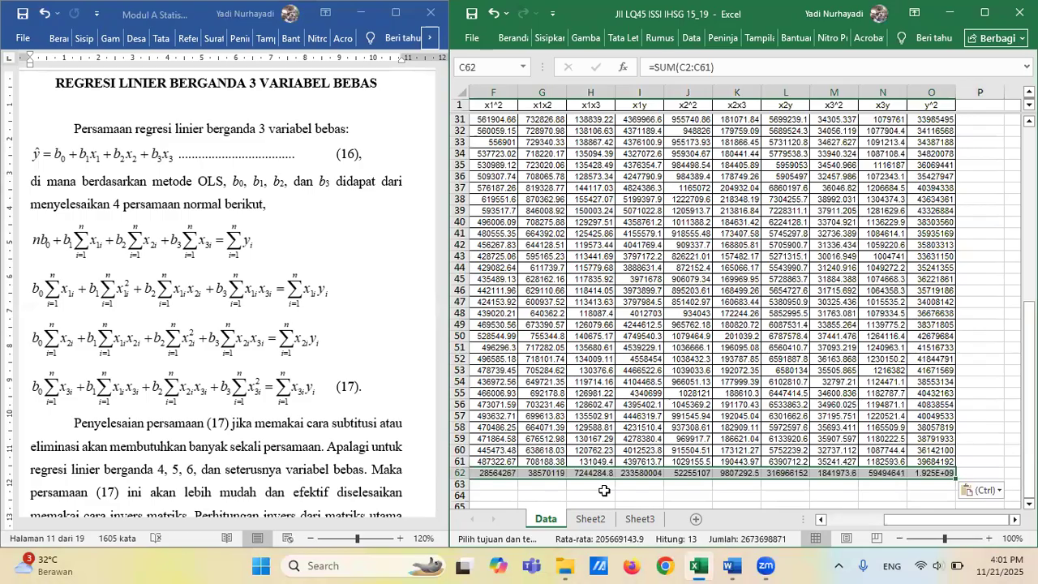
pyautogui.press('Home')
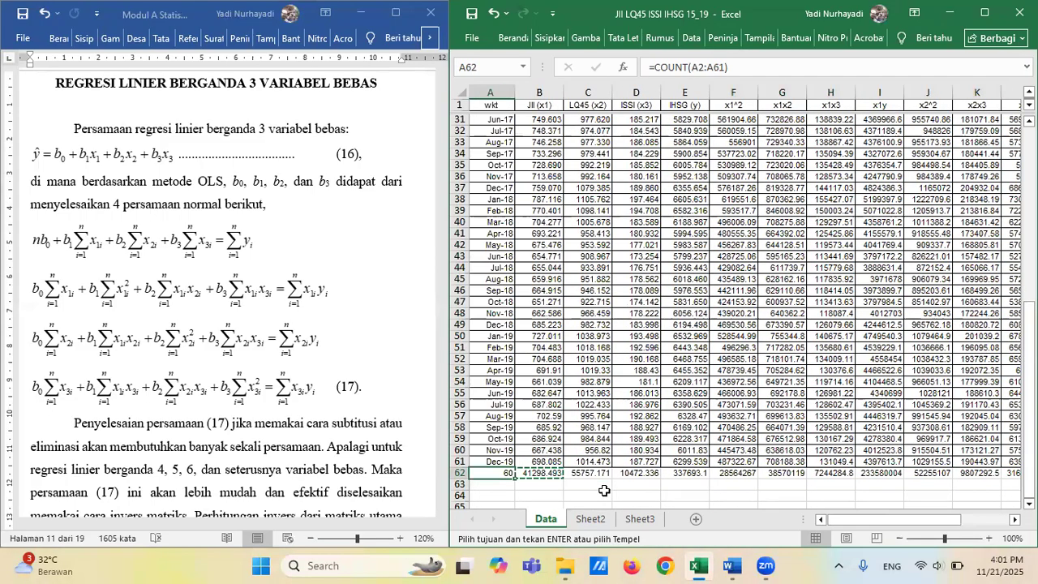
pyautogui.press('Down')
pyautogui.press('Down')
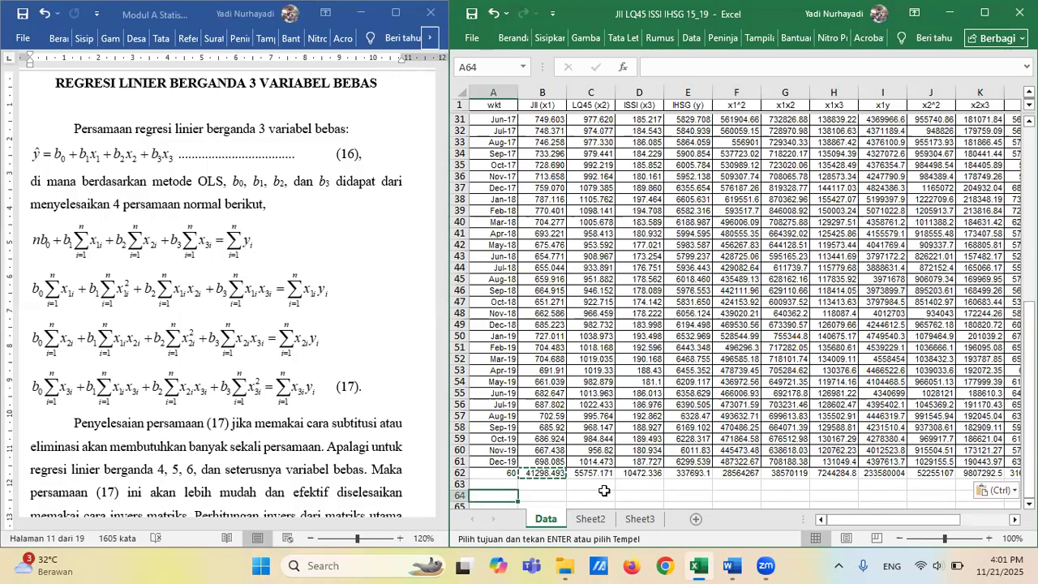
pyautogui.press('Escape')
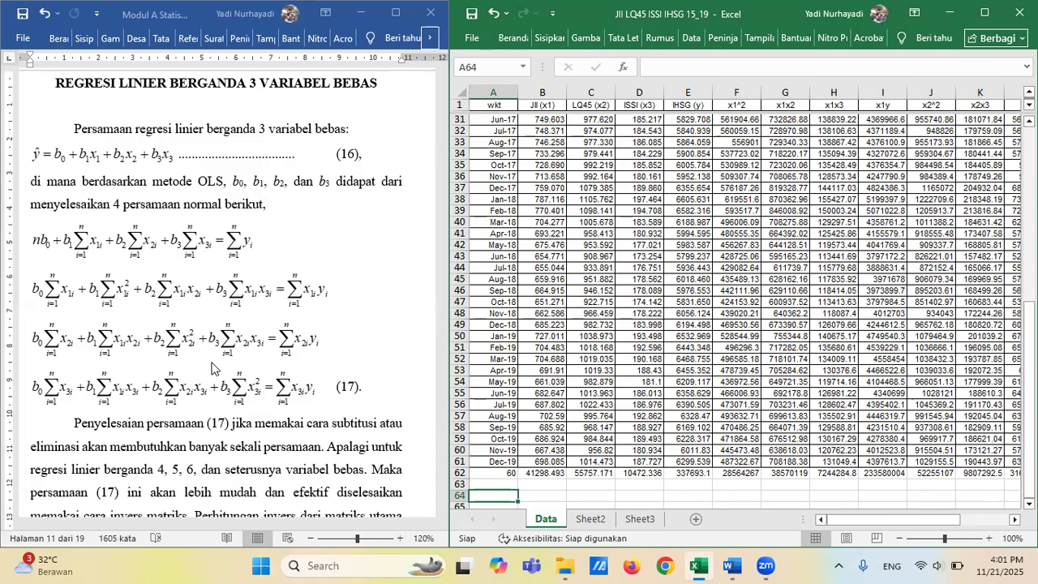
# In the Word module, compare the four normal equations (17) with the inverse-matrix form in equation (18), including the layout of the main matrix.
pyautogui.scroll(-3, 172, 318)
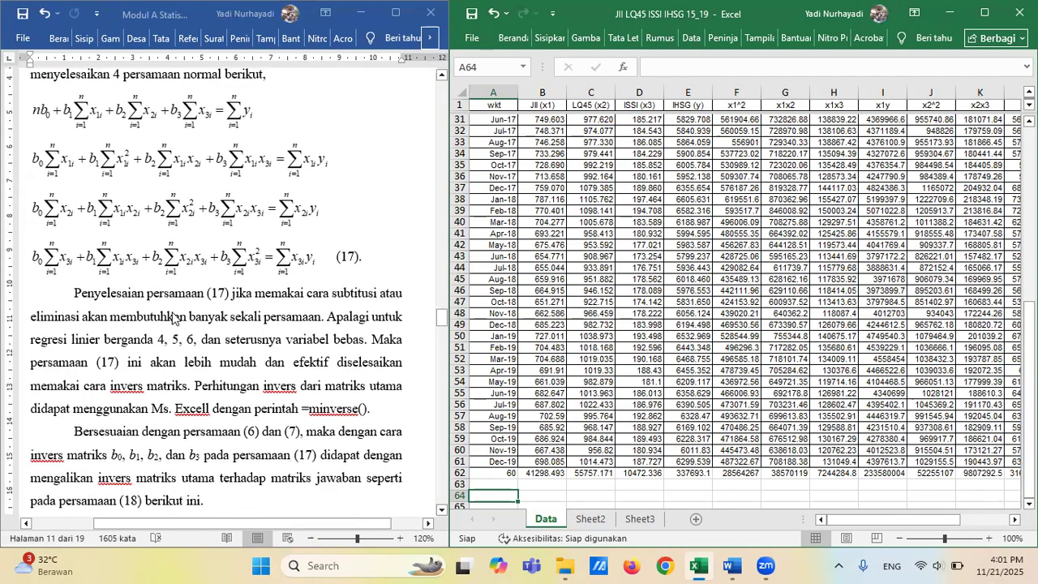
pyautogui.scroll(-6, 332, 258)
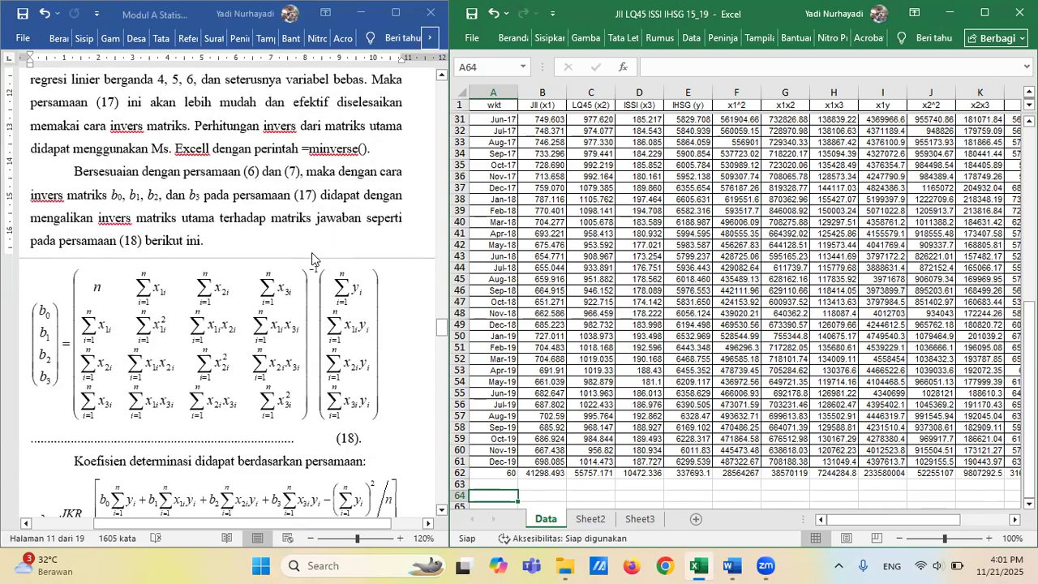
pyautogui.moveTo(193, 523); pyautogui.dragTo(158, 519)
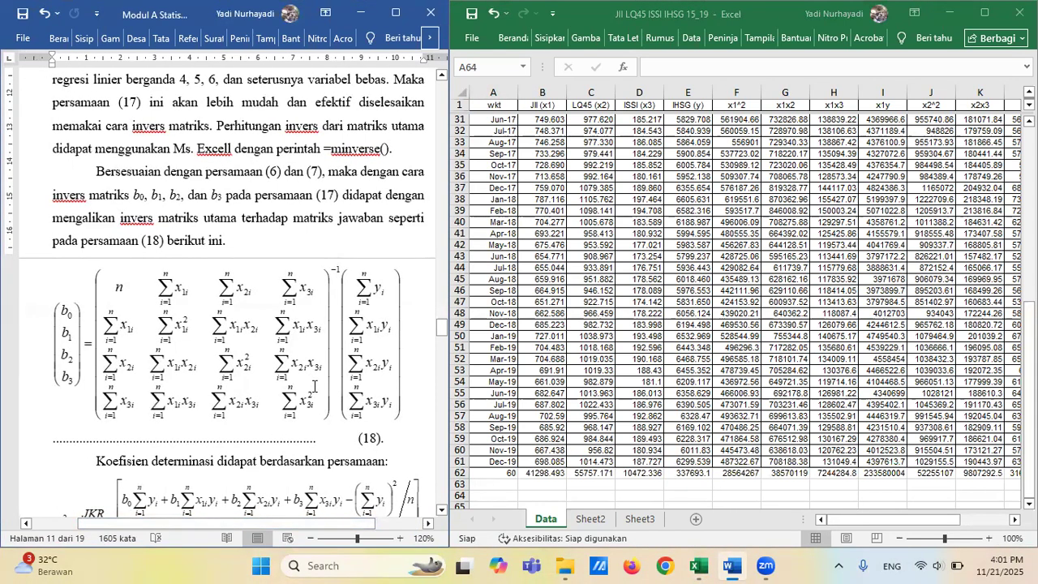
pyautogui.scroll(3, 297, 355)
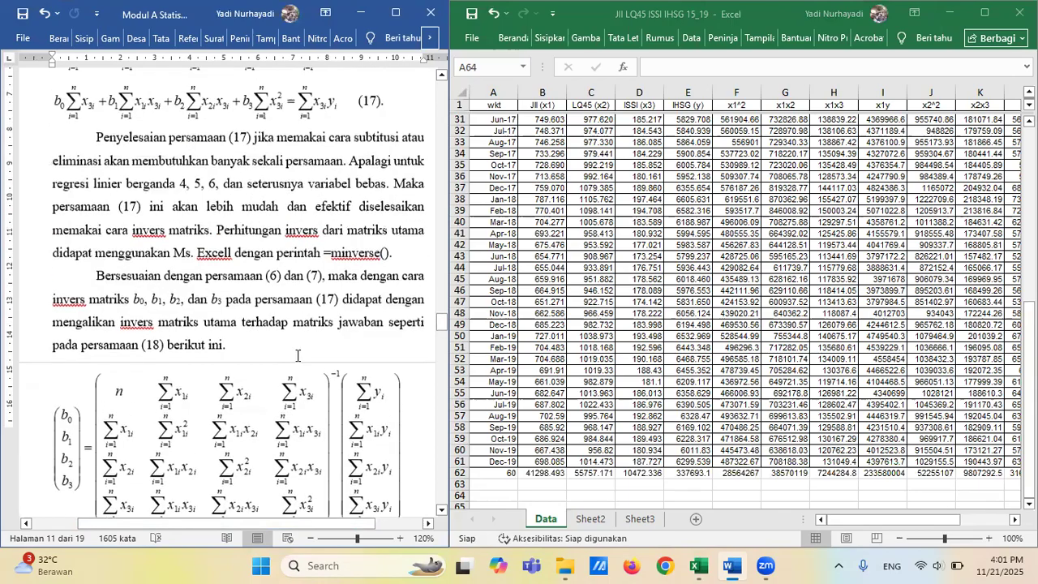
pyautogui.scroll(1, 297, 355)
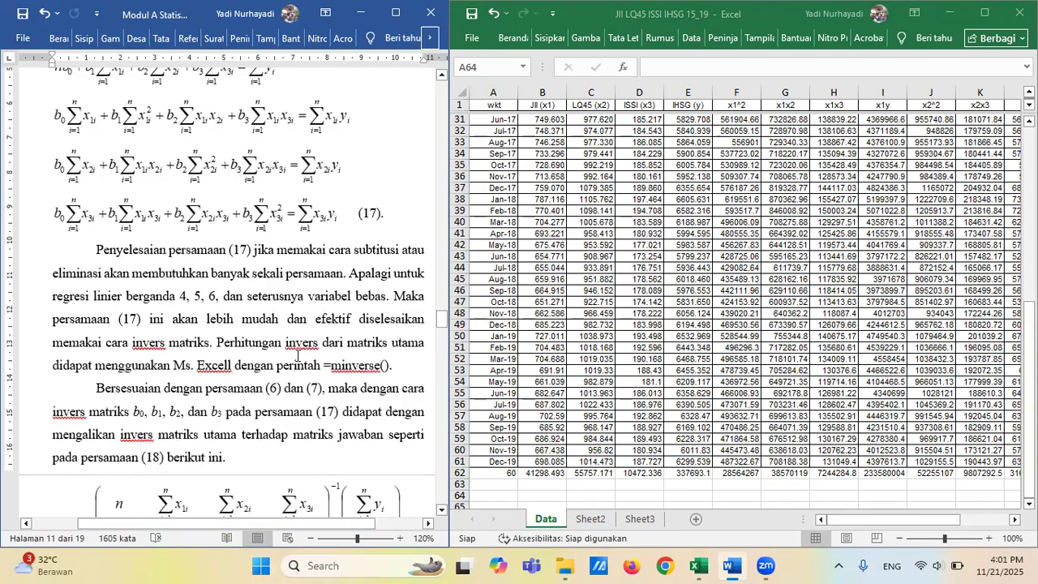
pyautogui.scroll(-3, 297, 355)
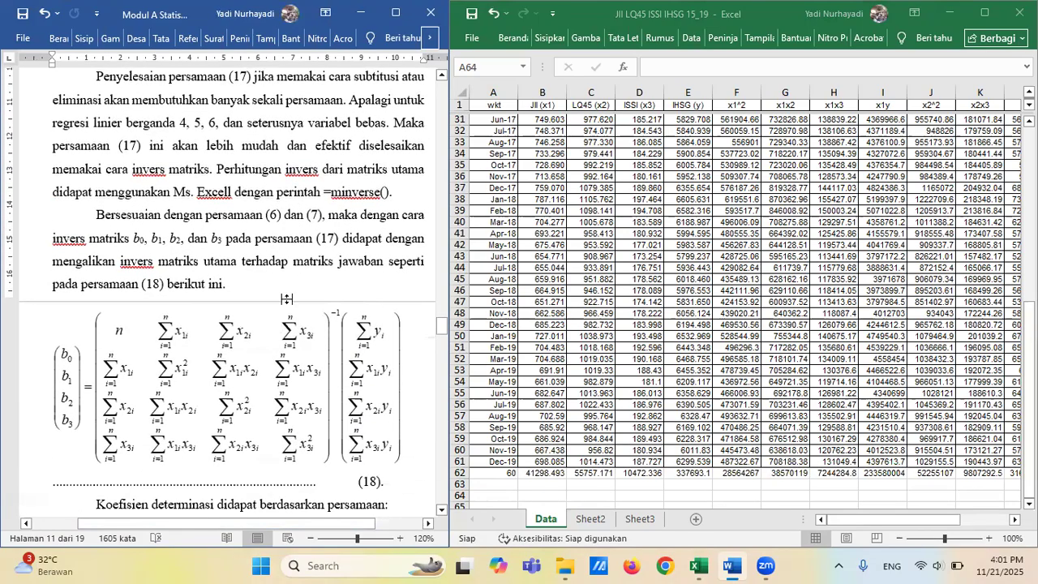
pyautogui.scroll(6, 287, 299)
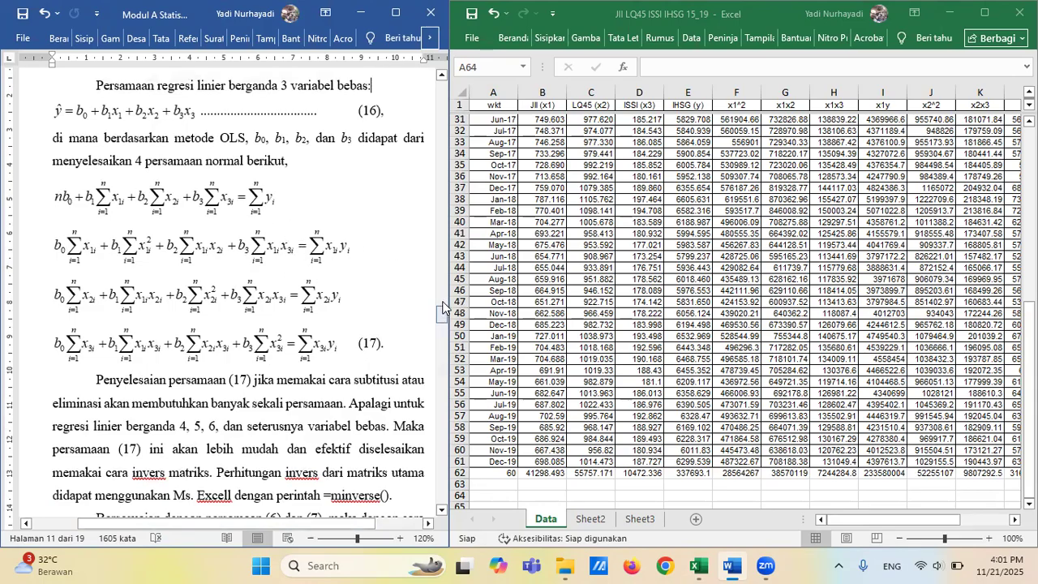
pyautogui.scroll(-1, 187, 234)
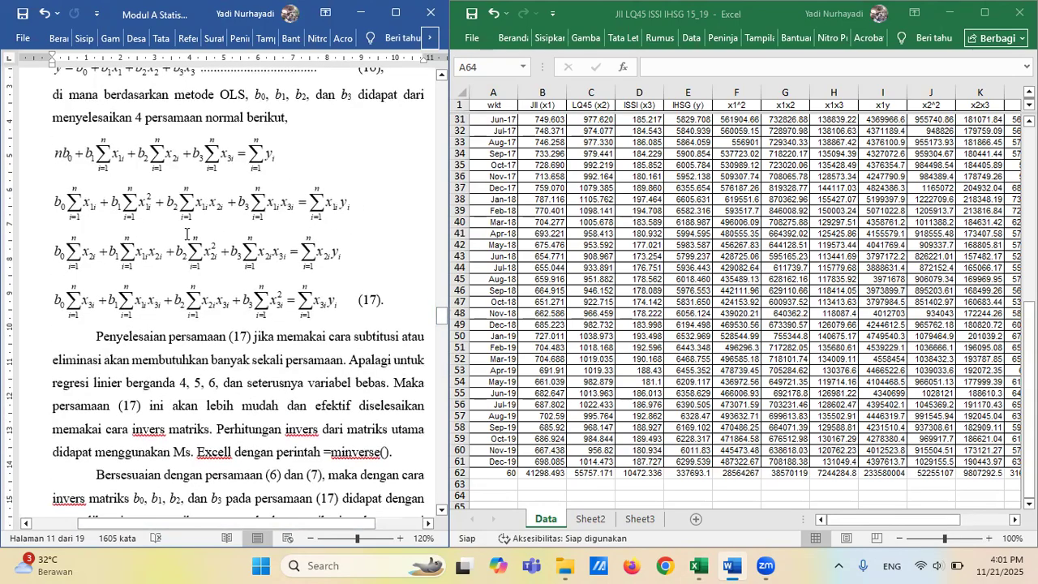
pyautogui.scroll(-1, 125, 173)
pyautogui.scroll(-5, 125, 171)
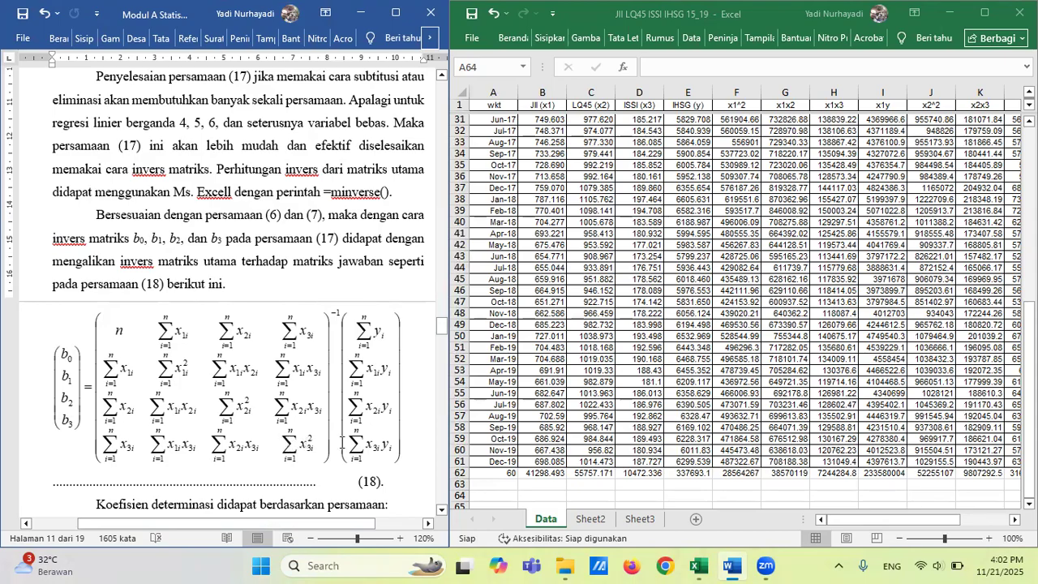
# Start the main matrix's first row by linking A64 to the count with =A62 and B64 to the x1 total with =B62.
pyautogui.scroll(-2, 559, 398)
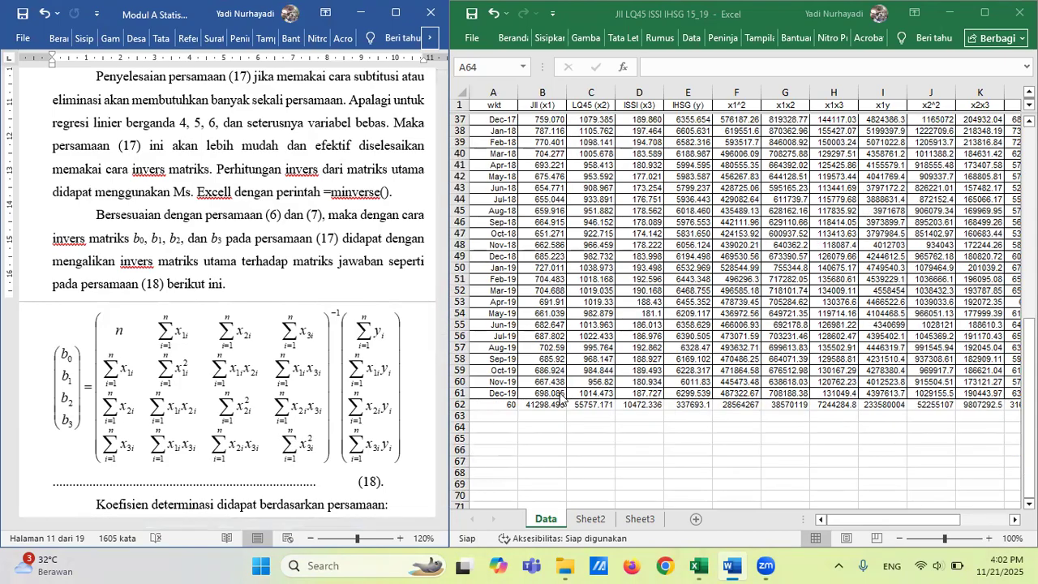
pyautogui.click(502, 428)
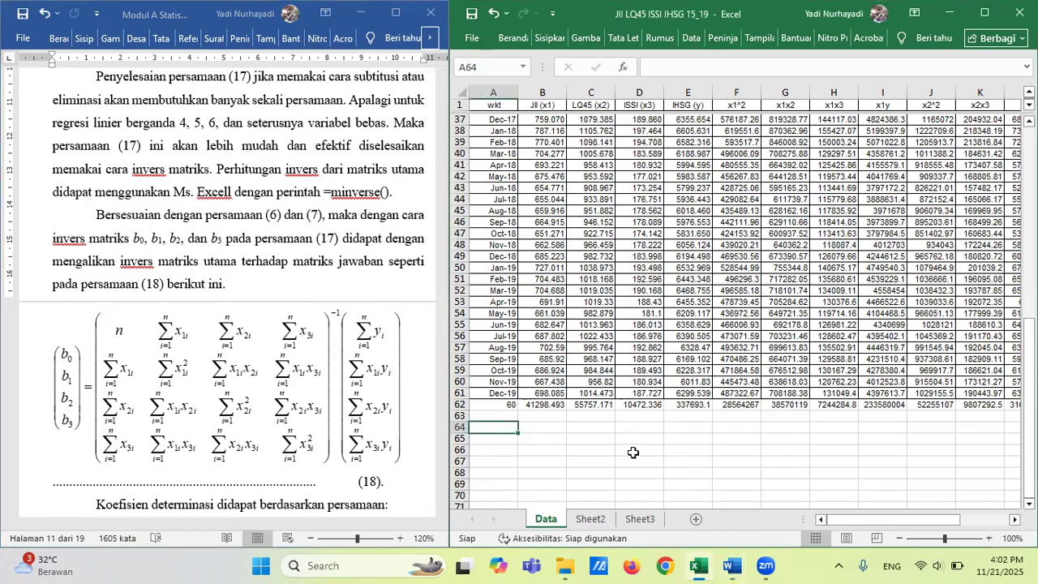
pyautogui.write('=')
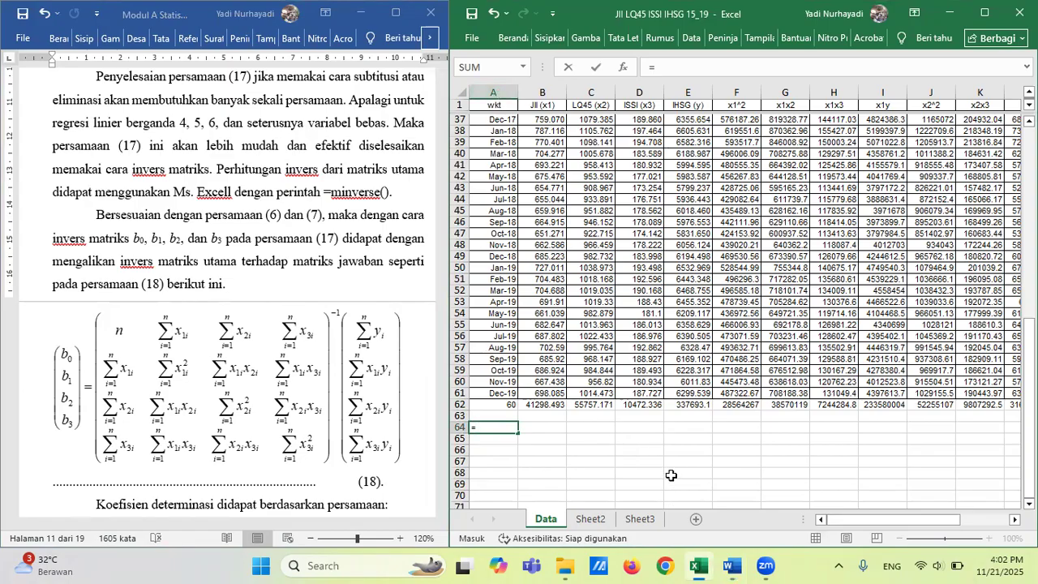
pyautogui.write('a')
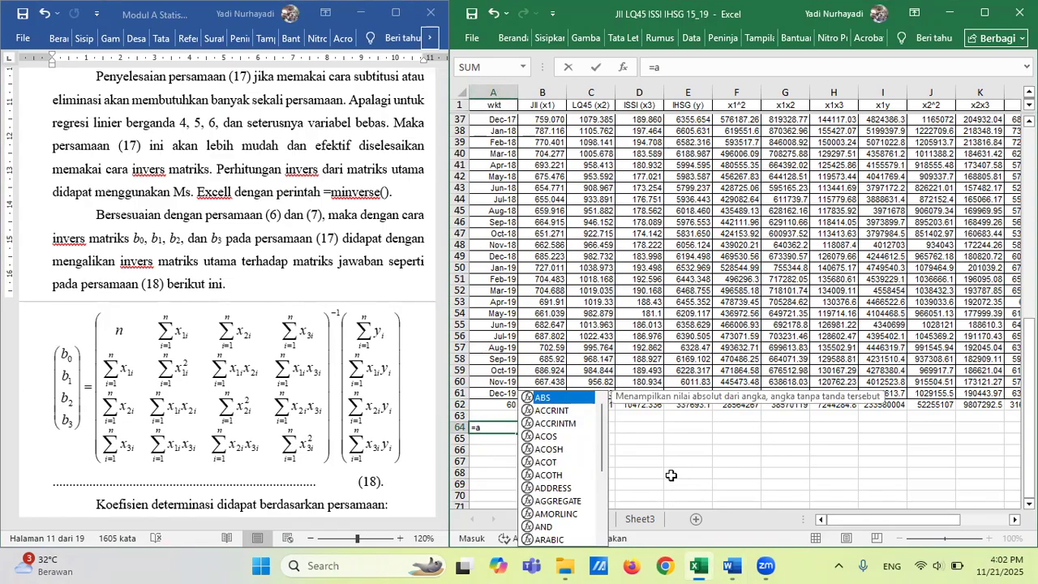
pyautogui.write('62')
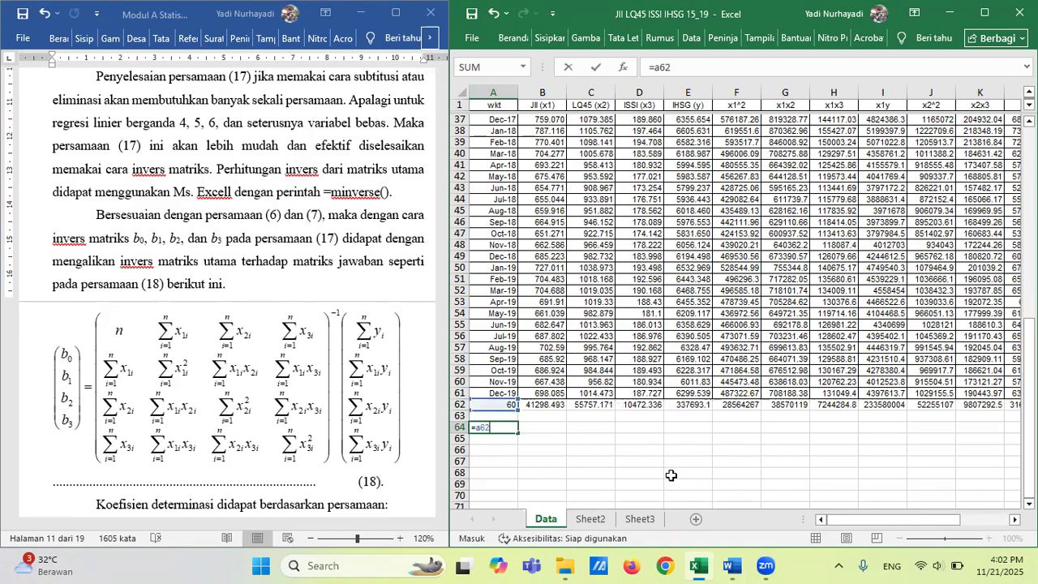
pyautogui.press('Tab')
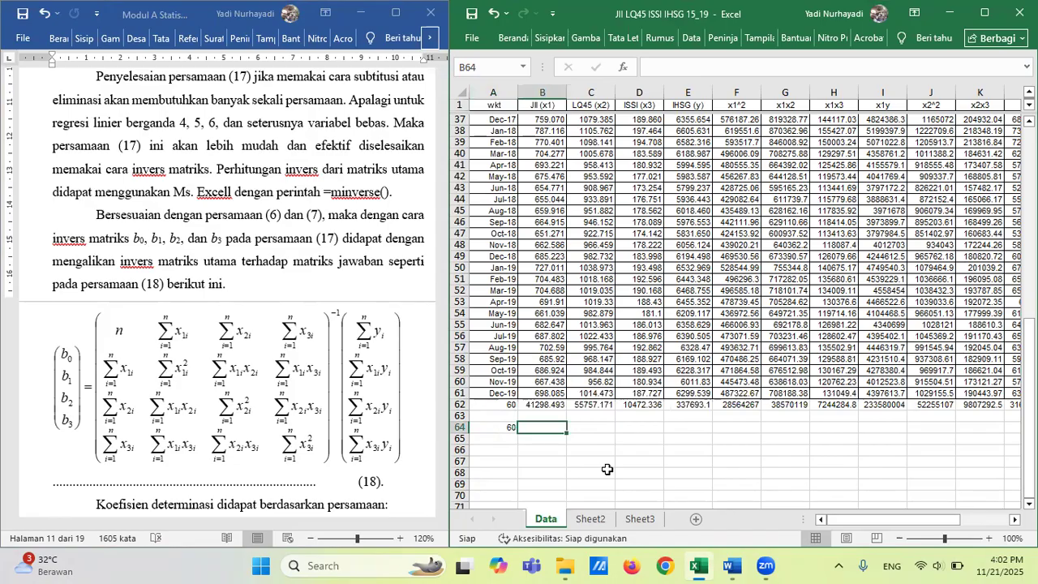
pyautogui.write('=b')
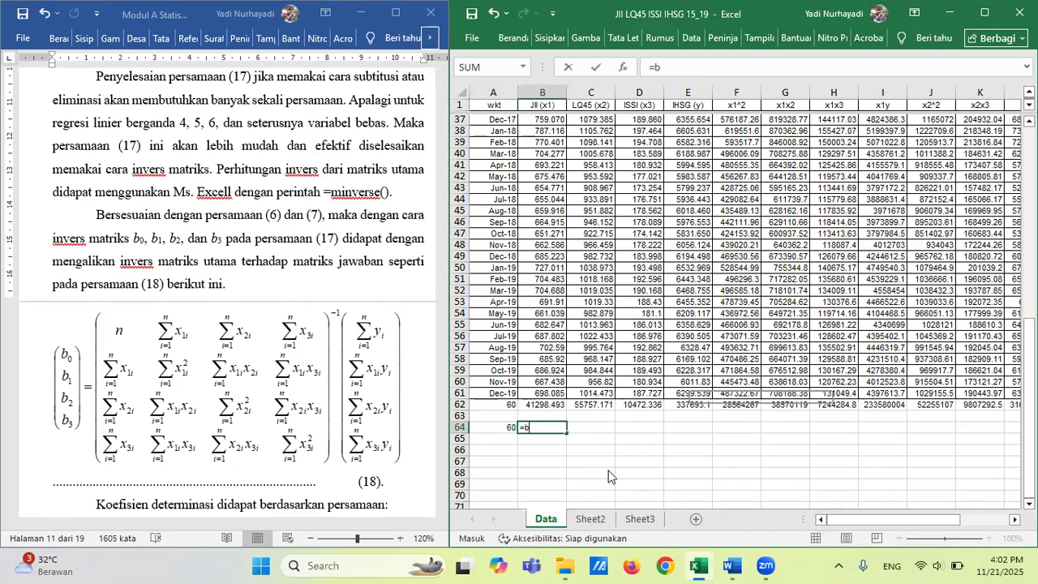
pyautogui.write('62')
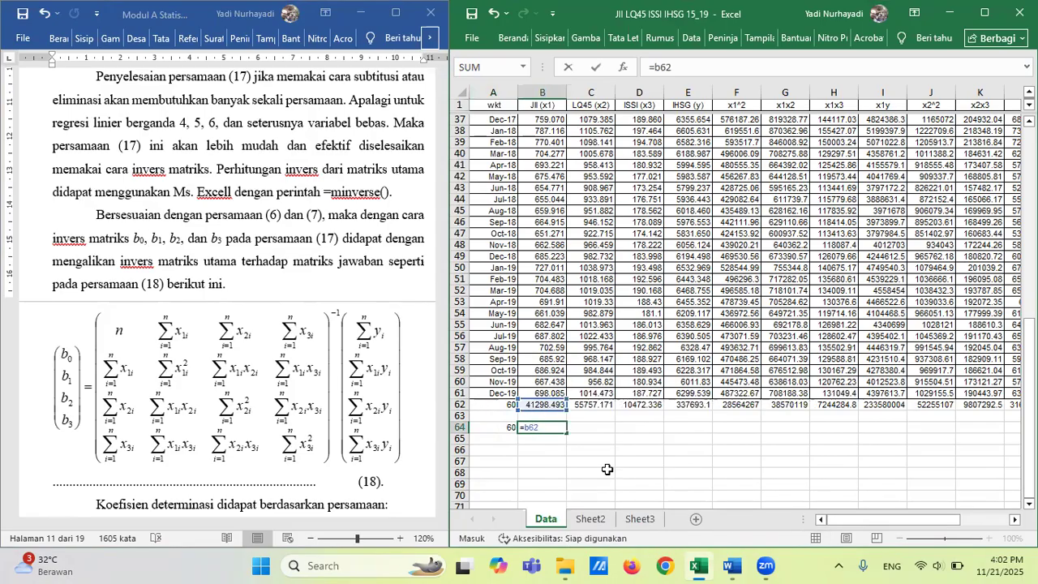
pyautogui.press('Tab')
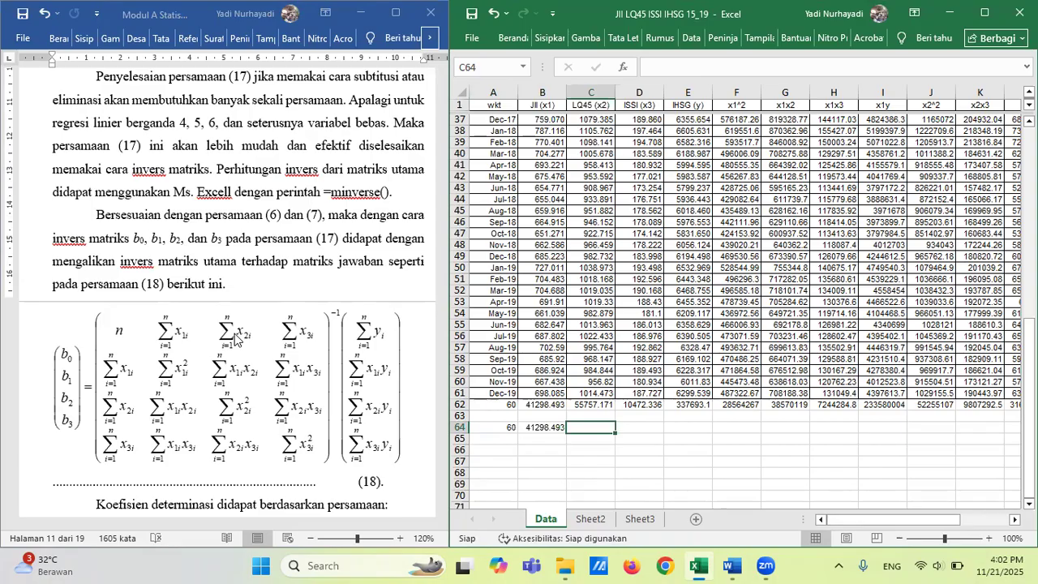
# Complete the matrix's first row by linking C64 to the x2 total with =C62 and D64 to the x3 total with =D62.
pyautogui.write('=')
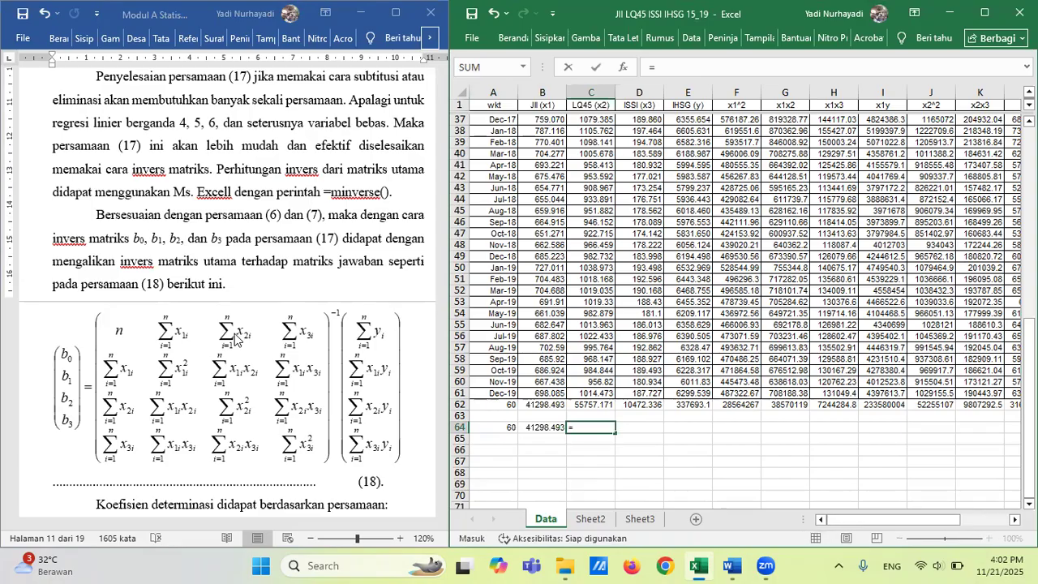
pyautogui.write('c62')
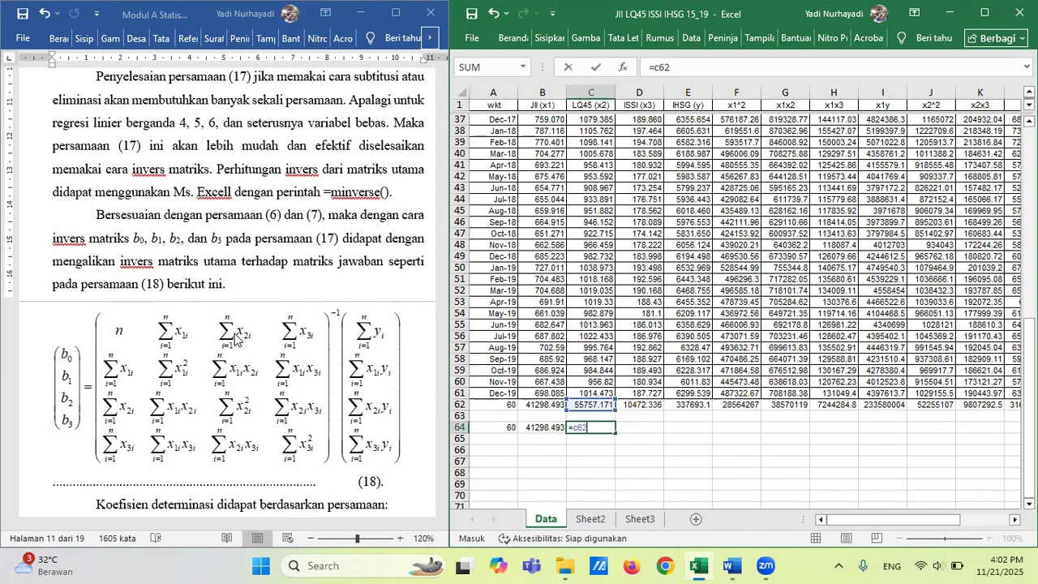
pyautogui.press('Tab')
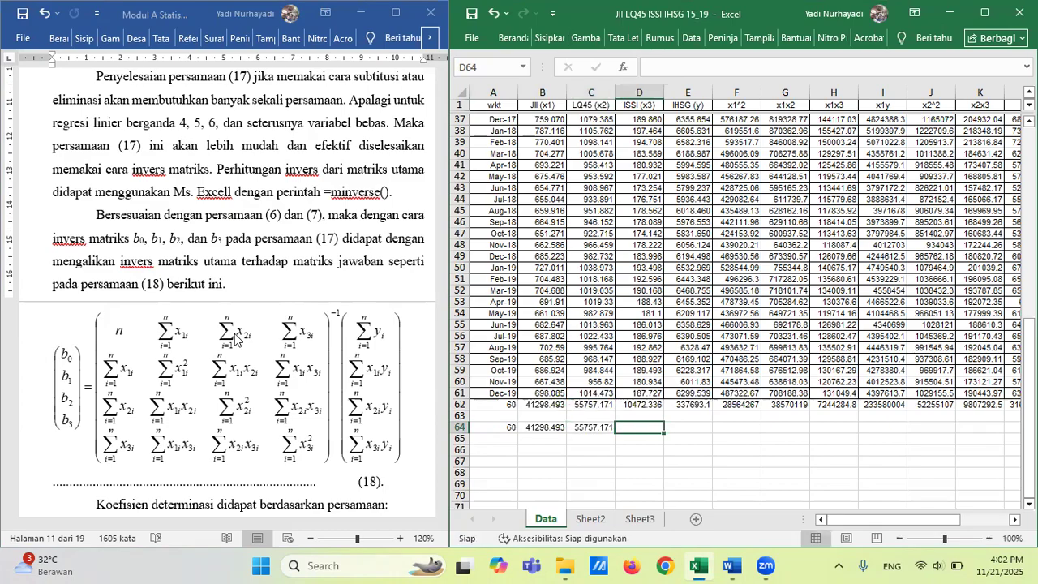
pyautogui.write('=')
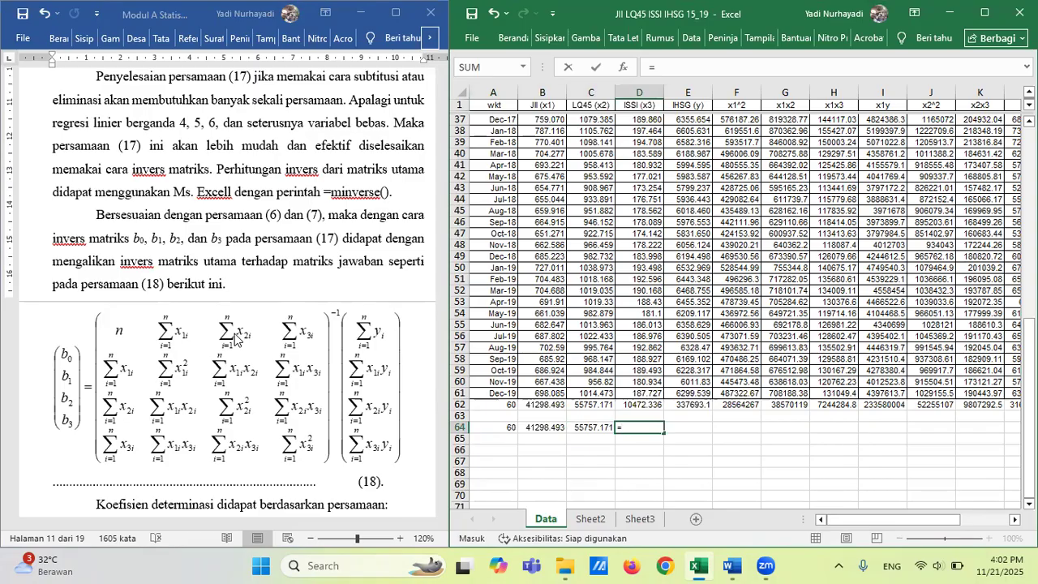
pyautogui.write('d62')
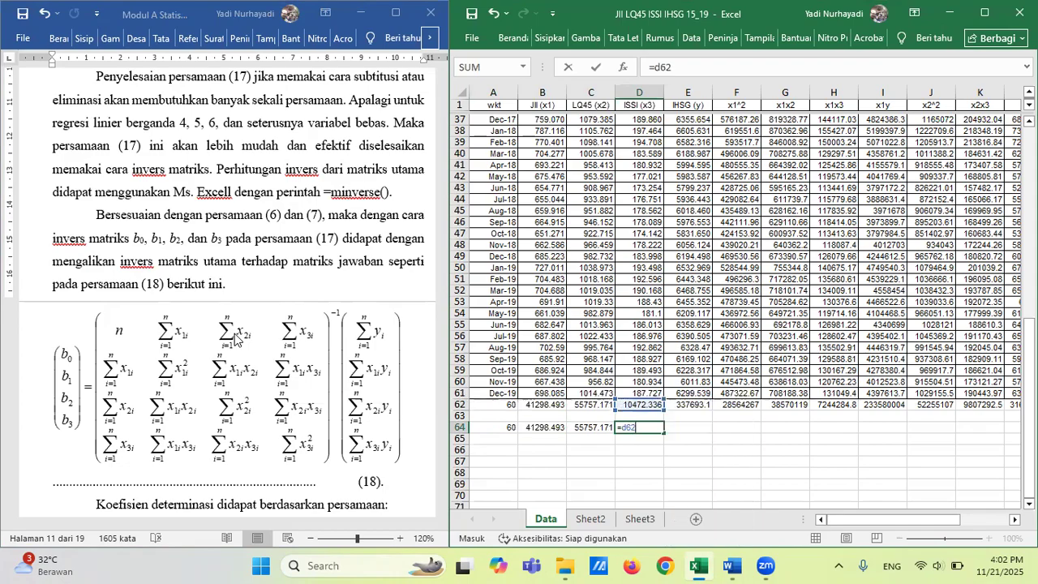
pyautogui.press('Tab')
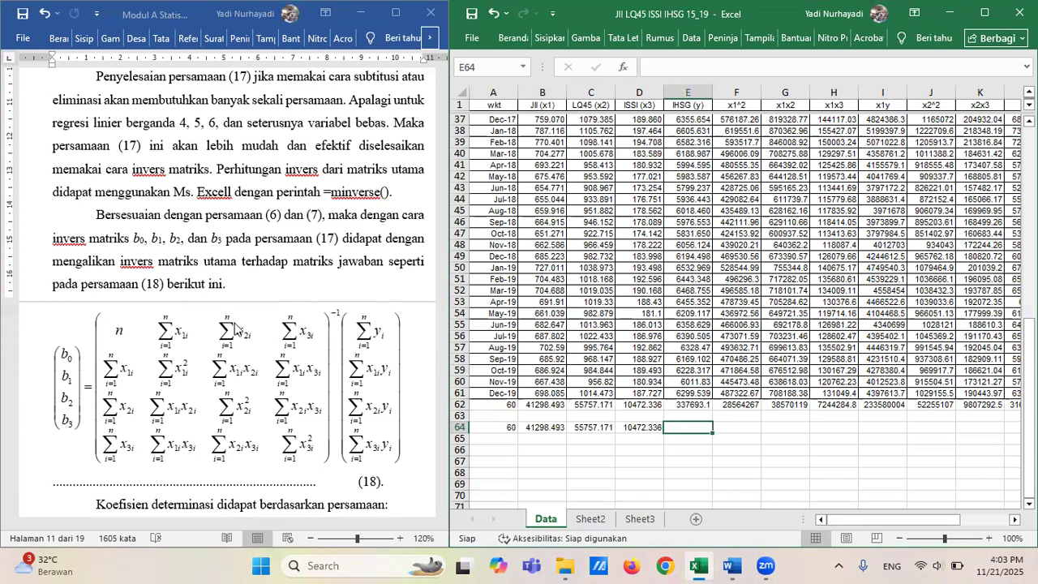
# Begin the matrix's second row with =B62 (x1 total) in A65 and =F62 (x1^2 total) in B65.
pyautogui.click(500, 438)
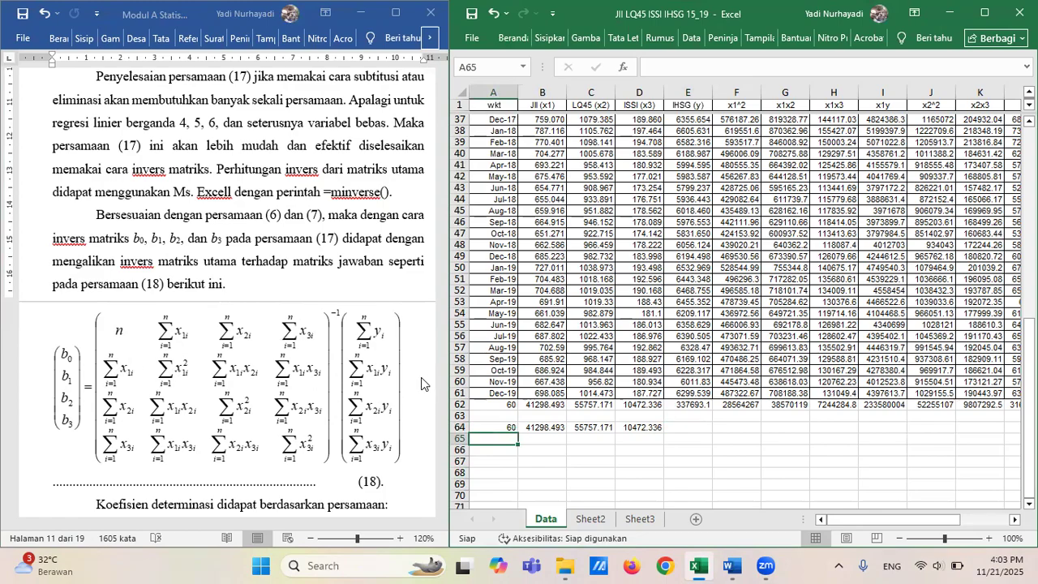
pyautogui.write('=')
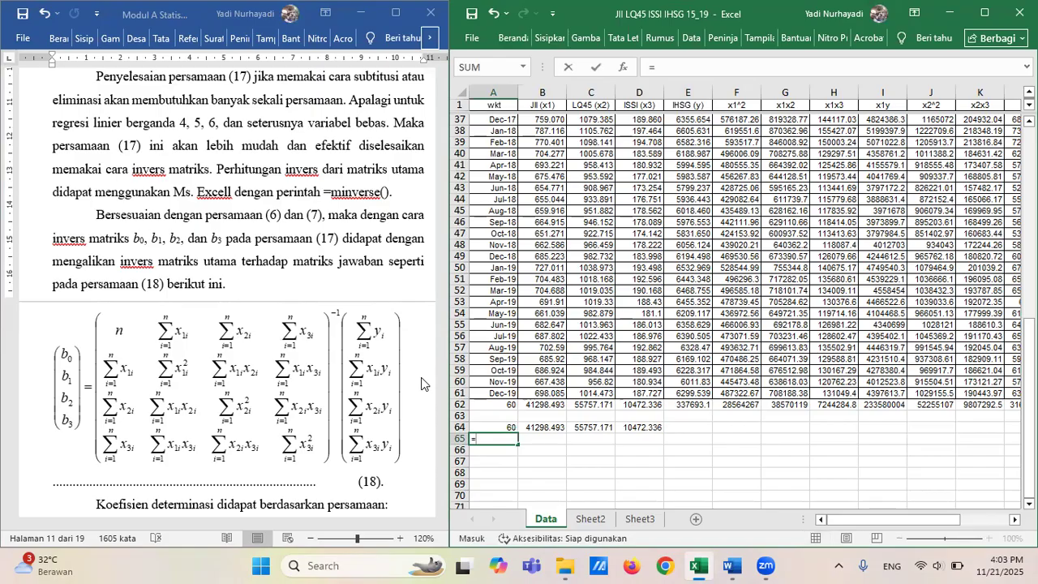
pyautogui.write('b62')
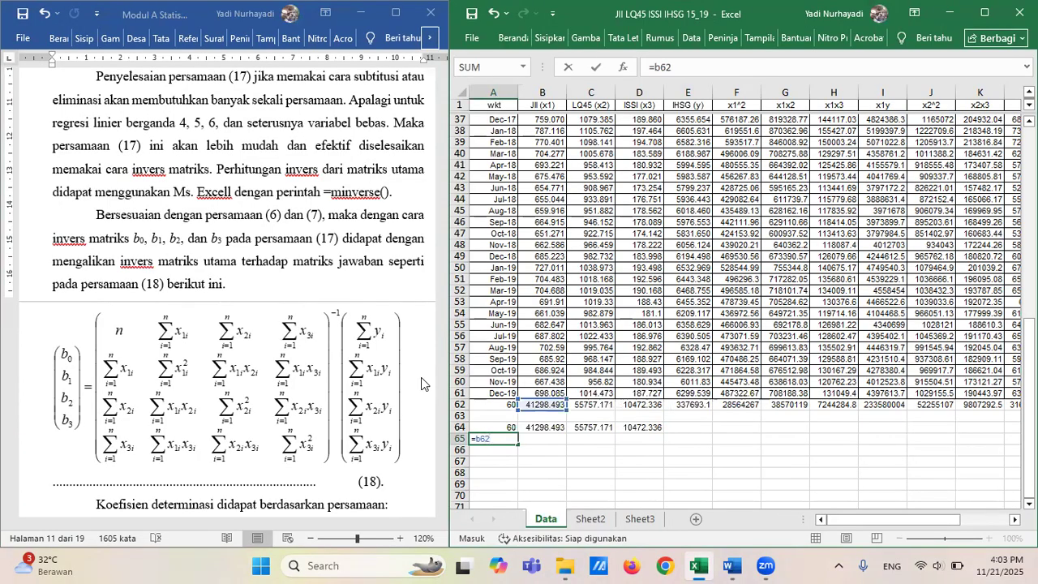
pyautogui.press('Tab')
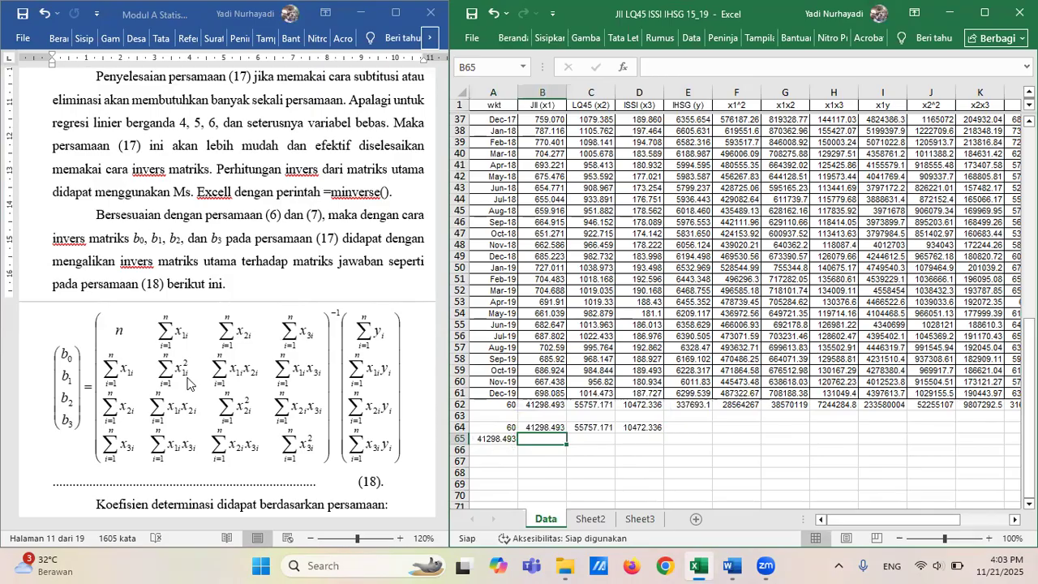
pyautogui.write('=')
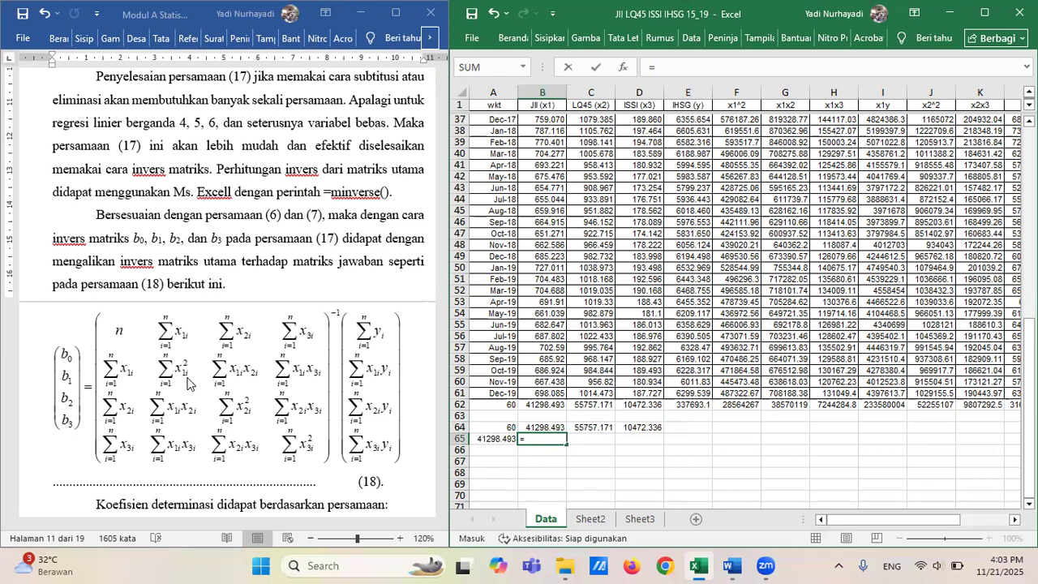
pyautogui.write('f62')
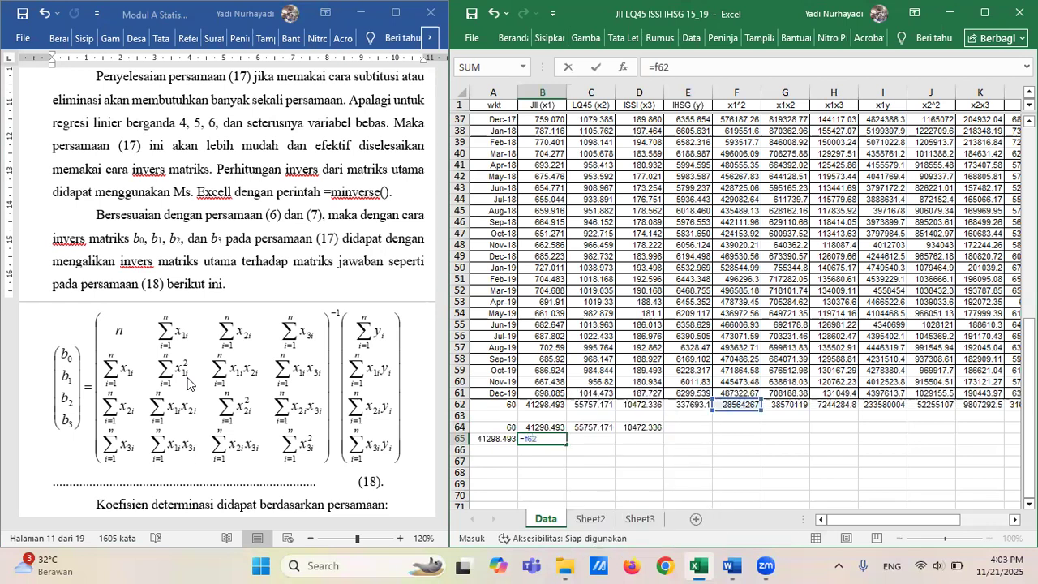
pyautogui.press('Tab')
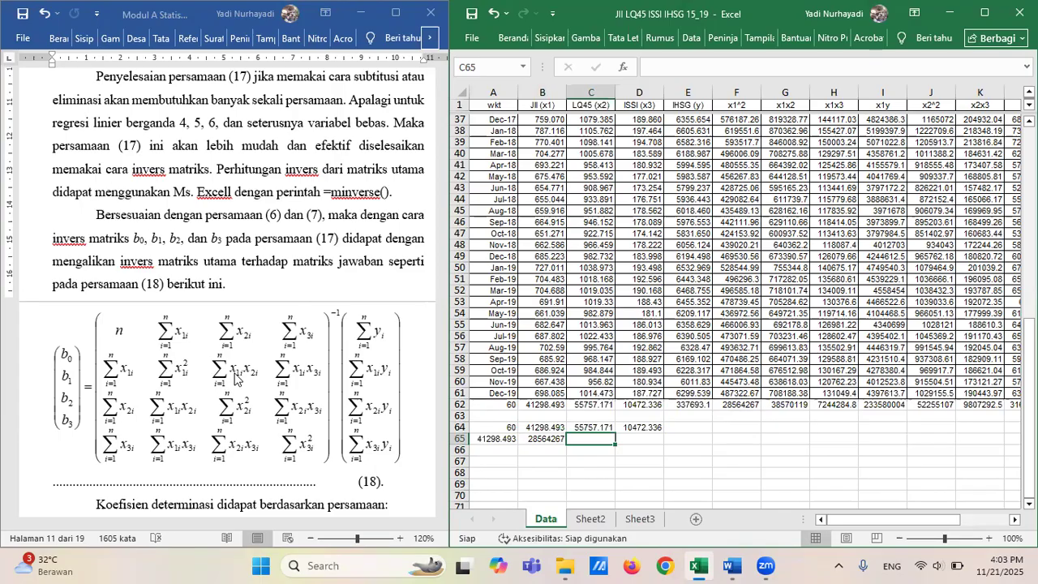
# Finish the matrix's second row with =G62 (x1x2 total) in C65 and =H62 (x1x3 total) in D65.
pyautogui.write('=')
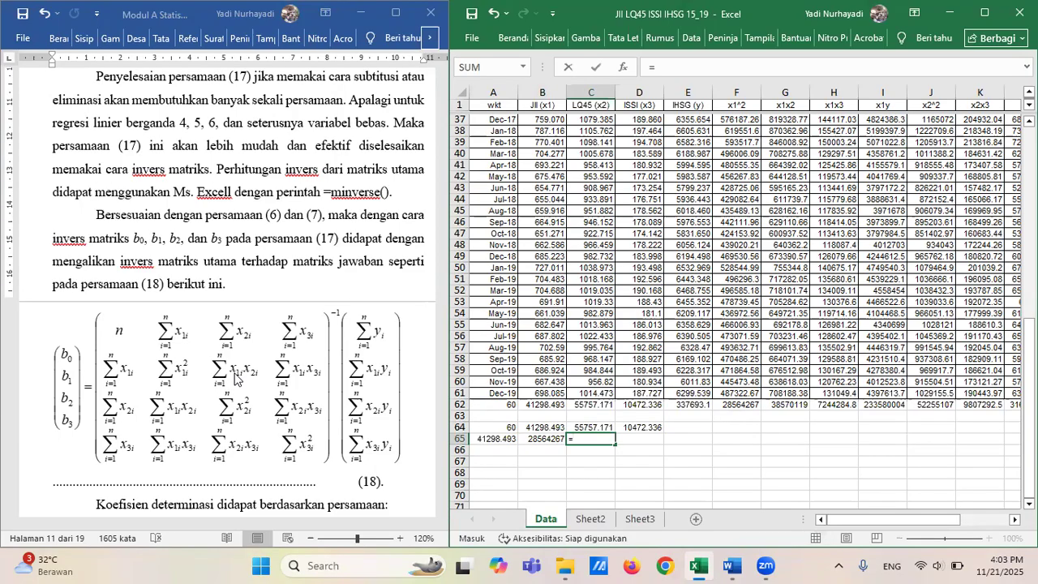
pyautogui.write('g62')
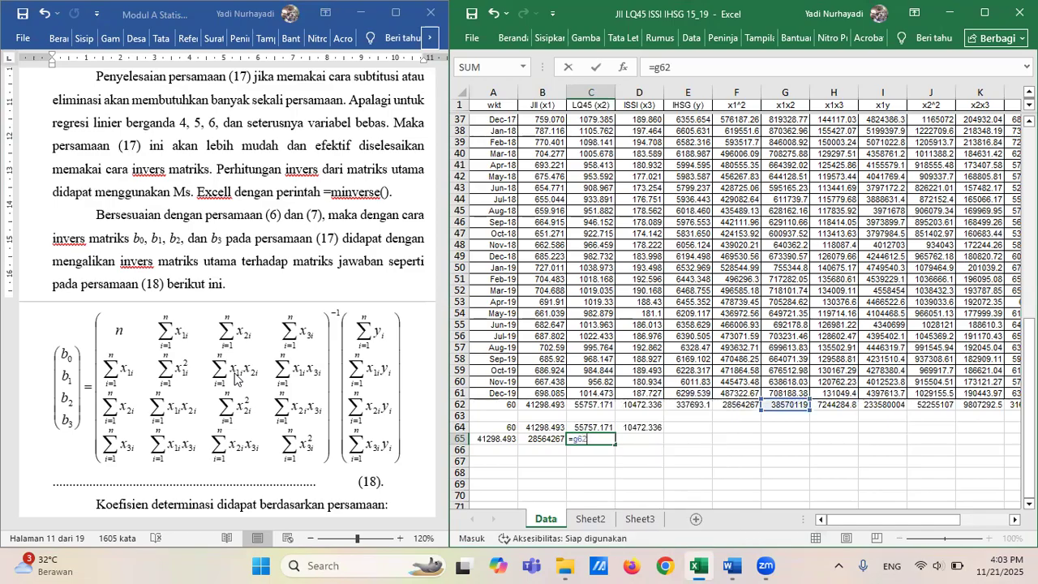
pyautogui.press('Tab')
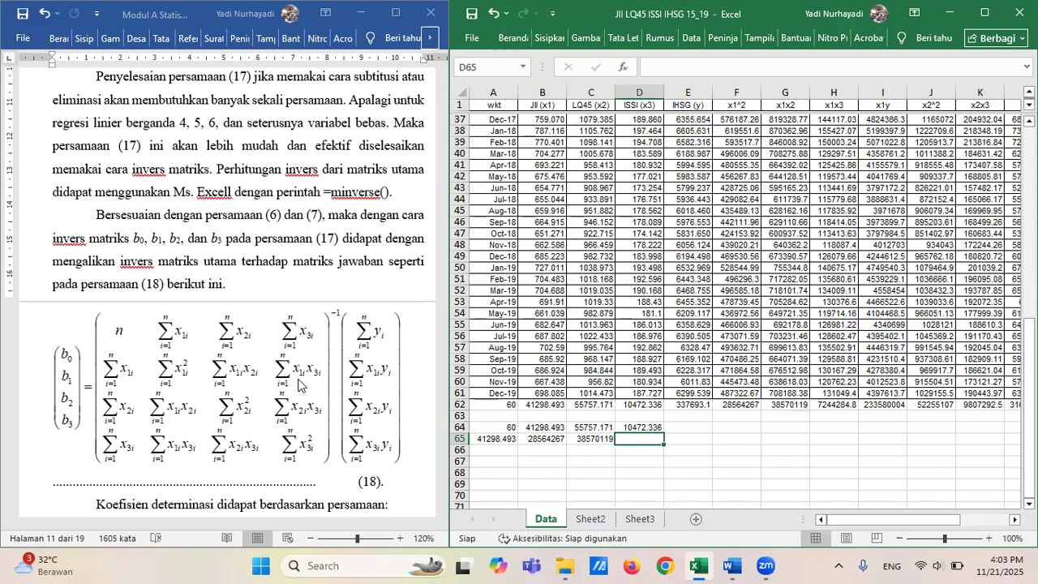
pyautogui.write('=')
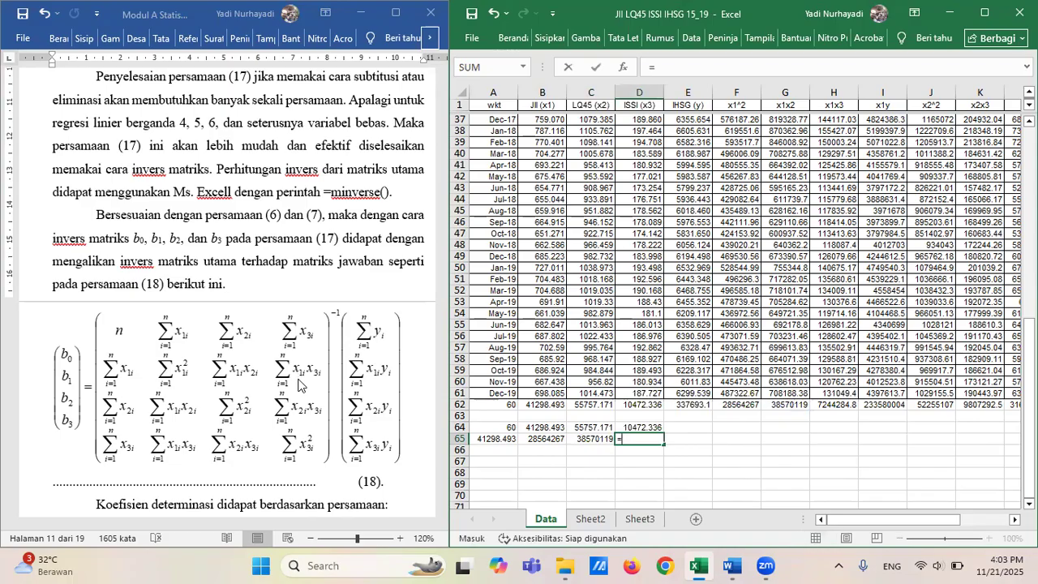
pyautogui.write('h62')
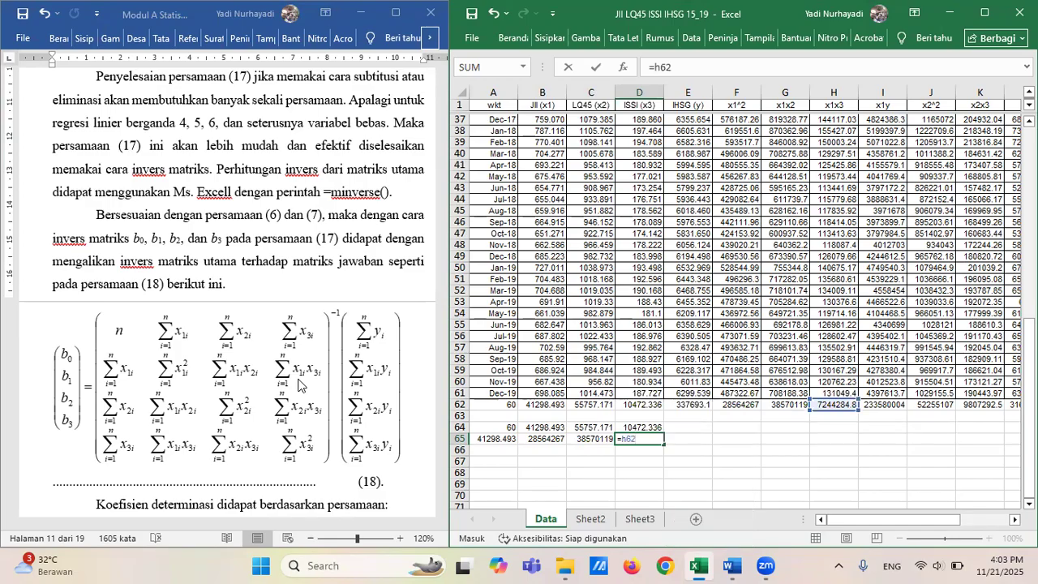
pyautogui.press('Return')
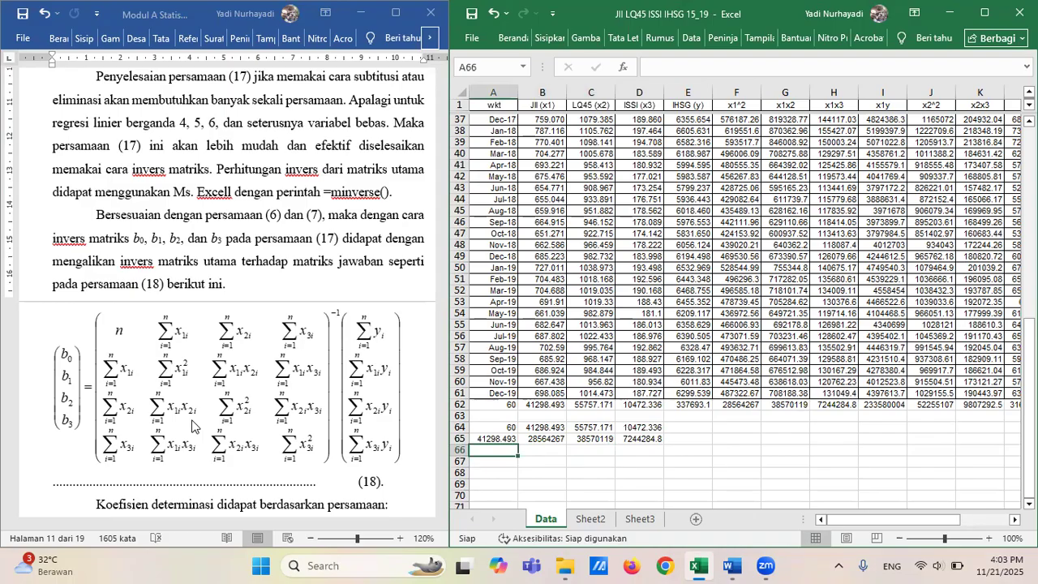
# Begin the matrix's third row with =C62 (x2 total) in A66 and =G62 (x1x2 total) in B66.
pyautogui.write('=')
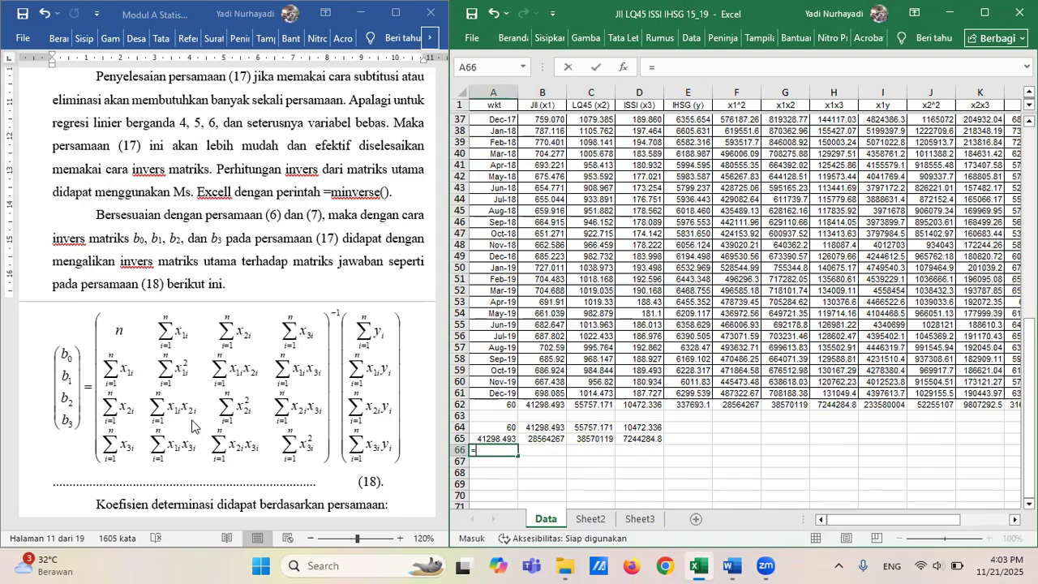
pyautogui.write('c62')
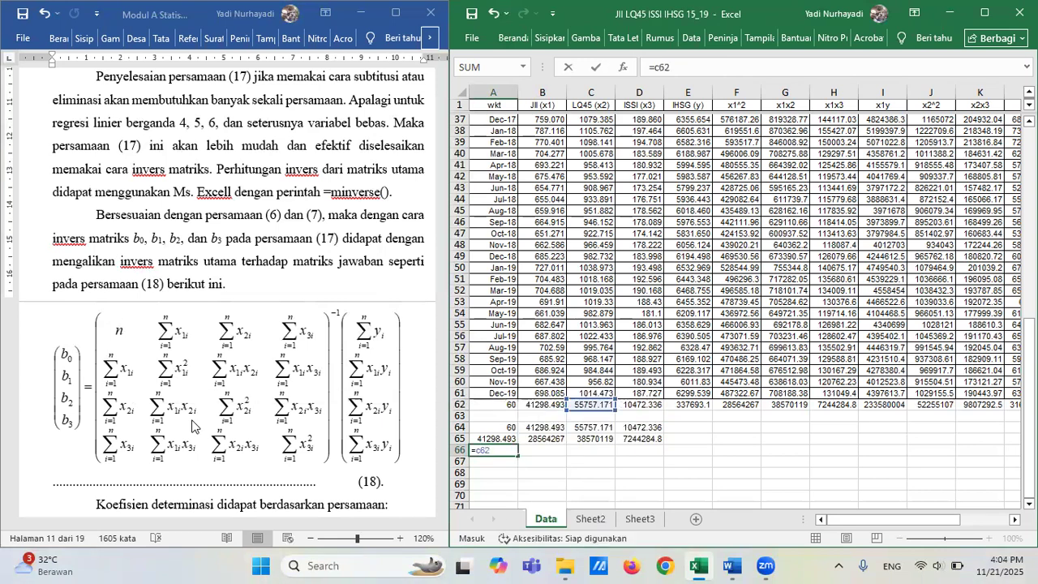
pyautogui.press('Tab')
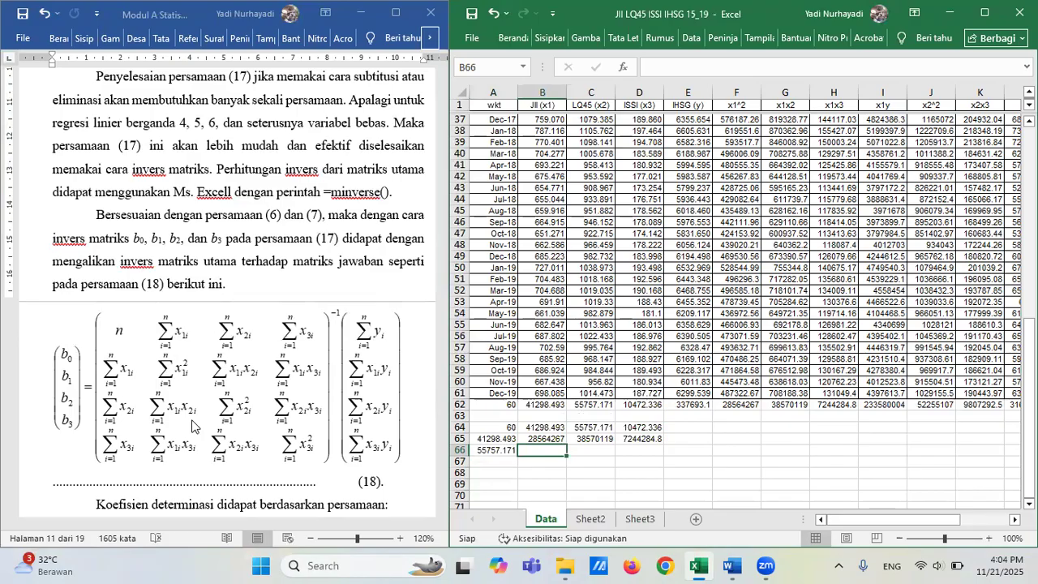
pyautogui.write('=g62')
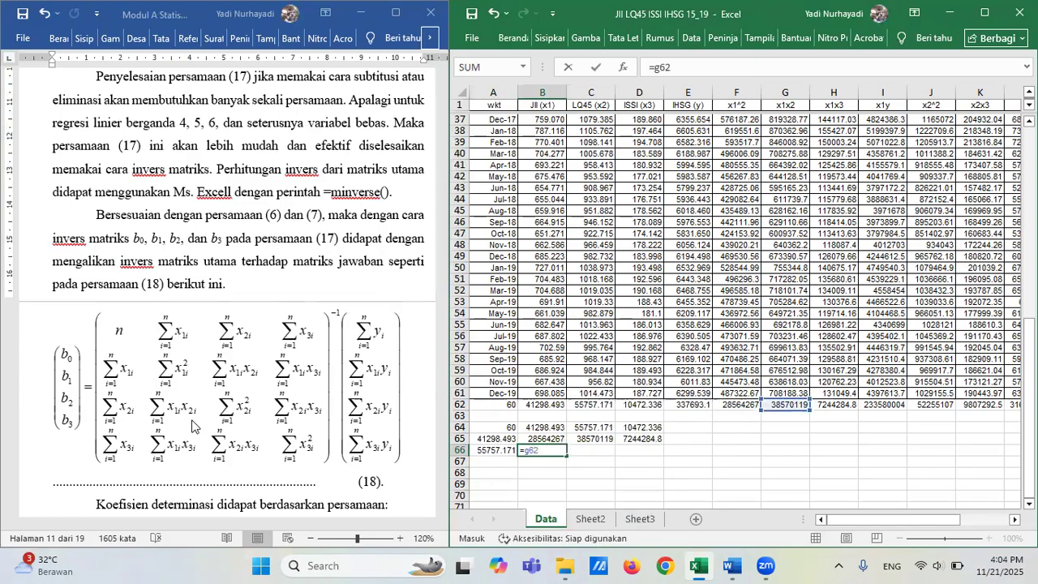
pyautogui.press('Tab')
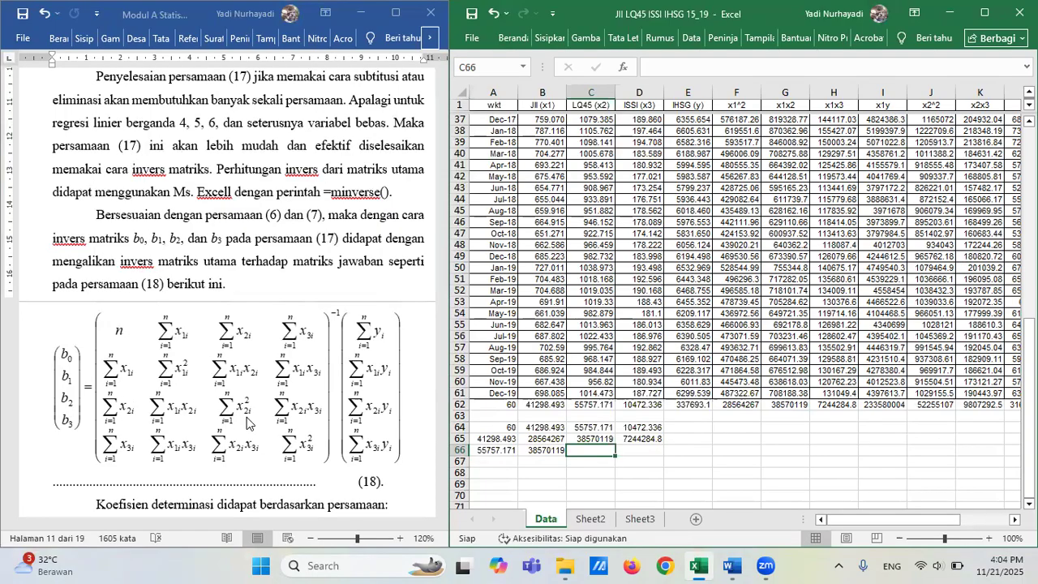
# Finish the matrix's third row with =J62 (x2^2 total) in C66 and =K62 (x2x3 total) in D66.
pyautogui.write('=')
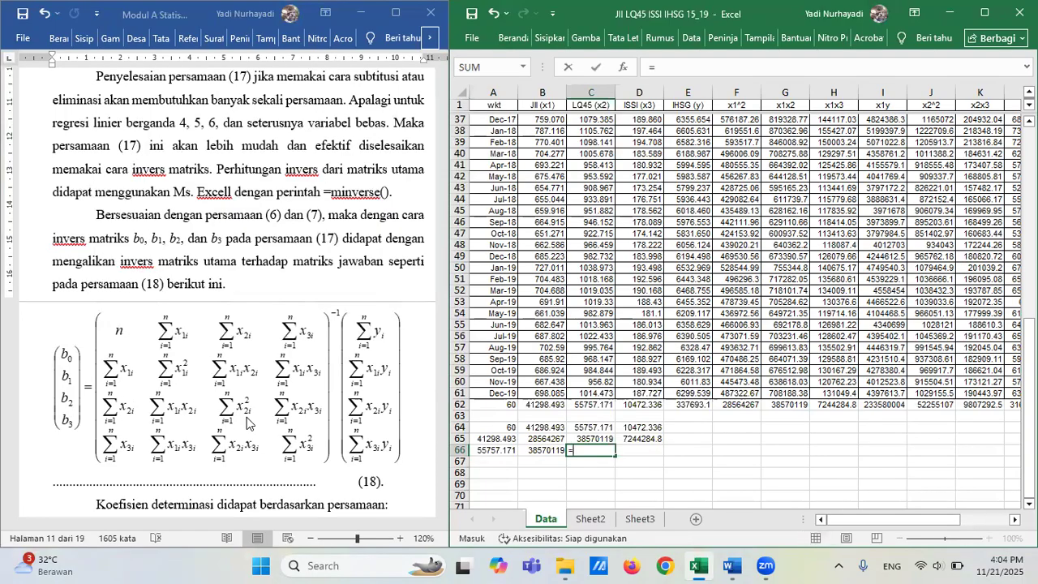
pyautogui.write('j62')
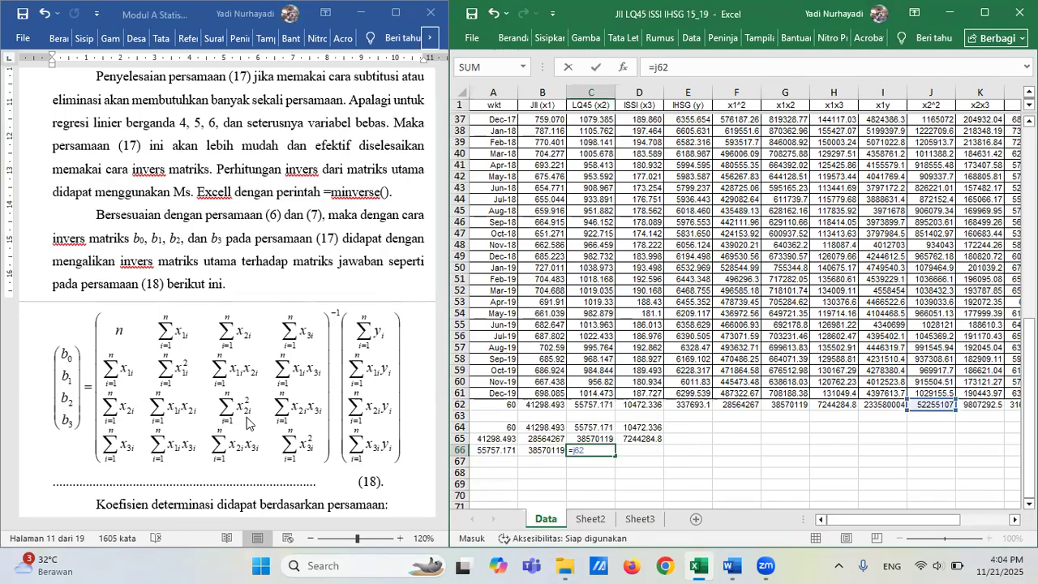
pyautogui.press('Tab')
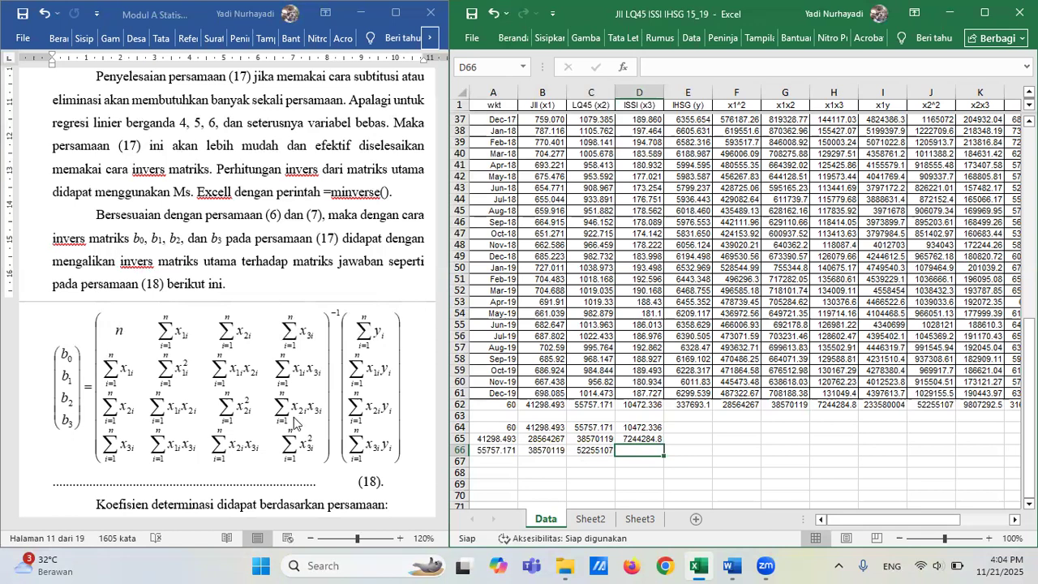
pyautogui.write('=')
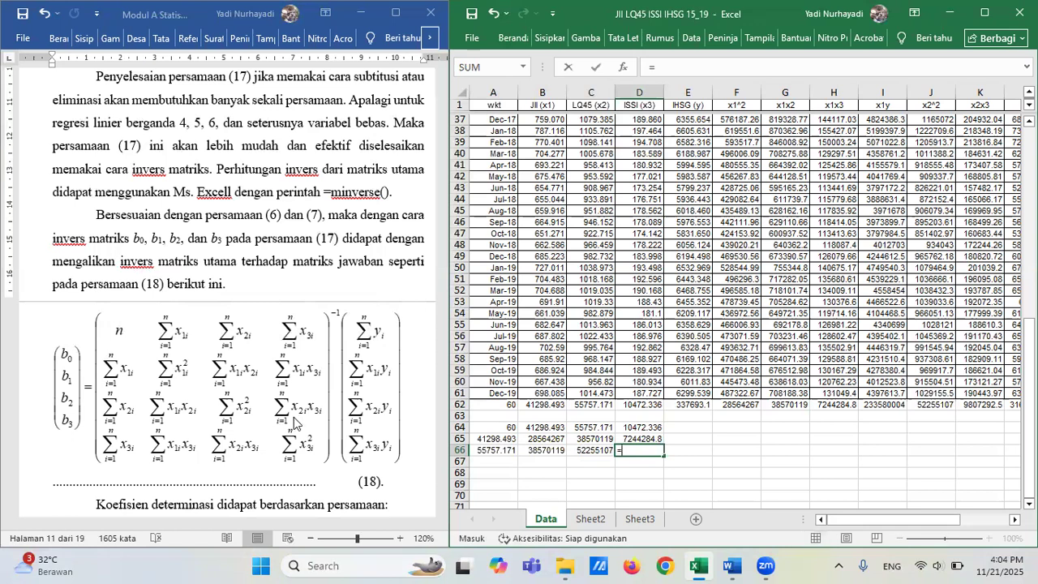
pyautogui.write('k62')
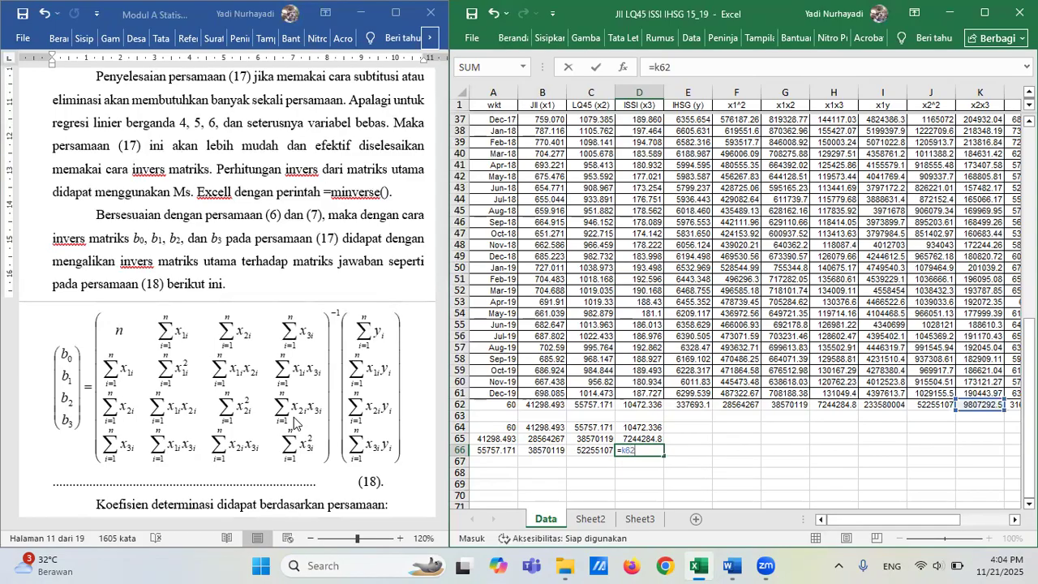
pyautogui.press('Return')
# Begin the matrix's fourth row with =D62 (x3 total) in A67 and =H62 (x1x3 total) in B67.
pyautogui.press('Left')
pyautogui.press('Left')
pyautogui.press('Left')
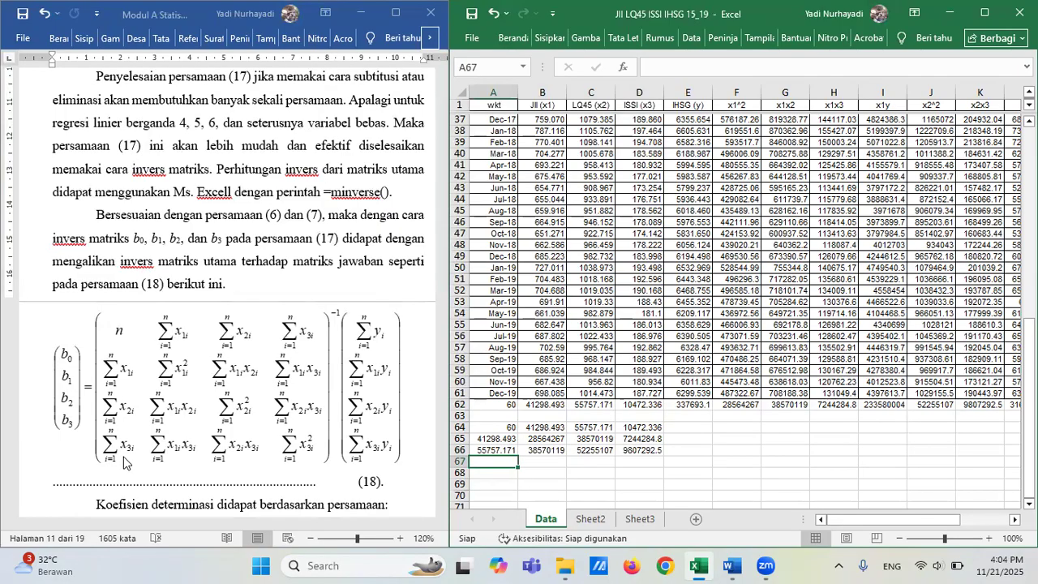
pyautogui.write('=d')
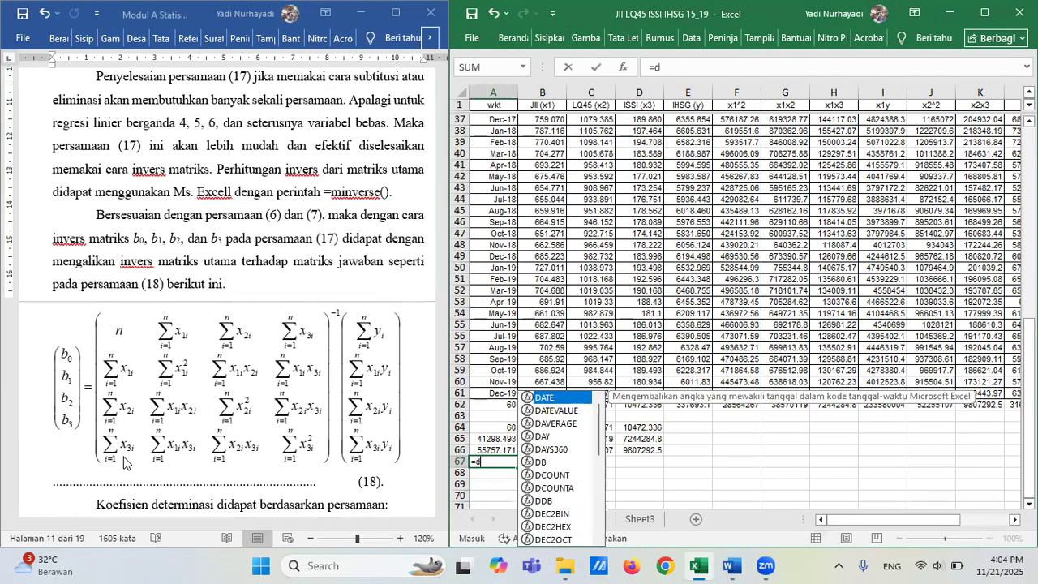
pyautogui.write('62')
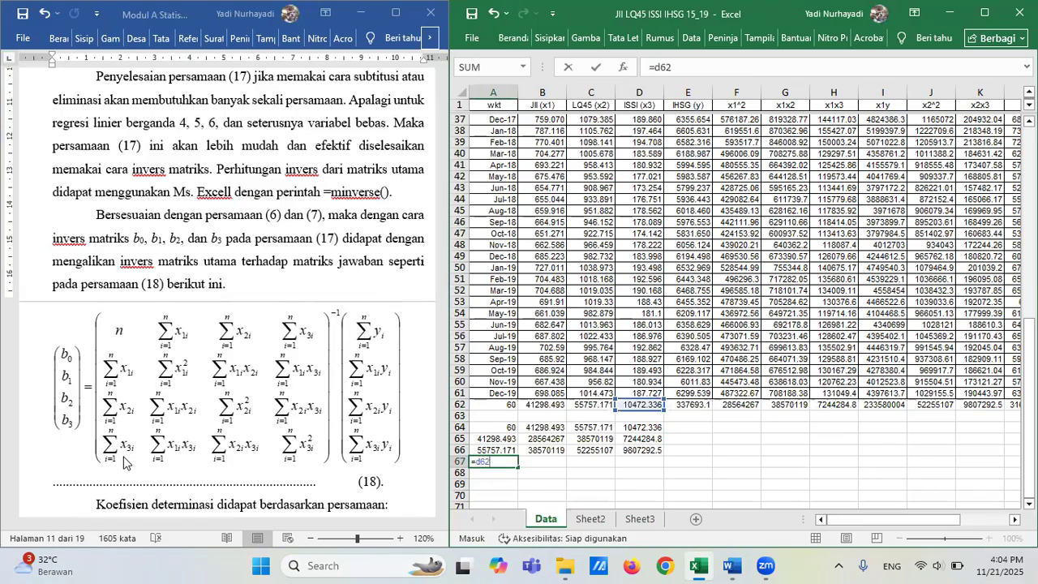
pyautogui.press('Tab')
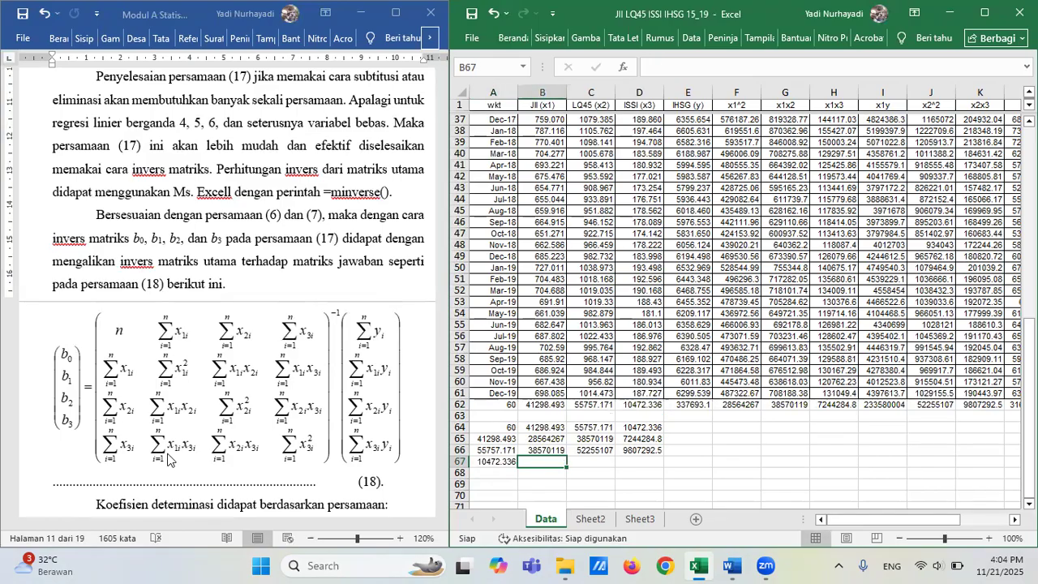
pyautogui.write('=h62')
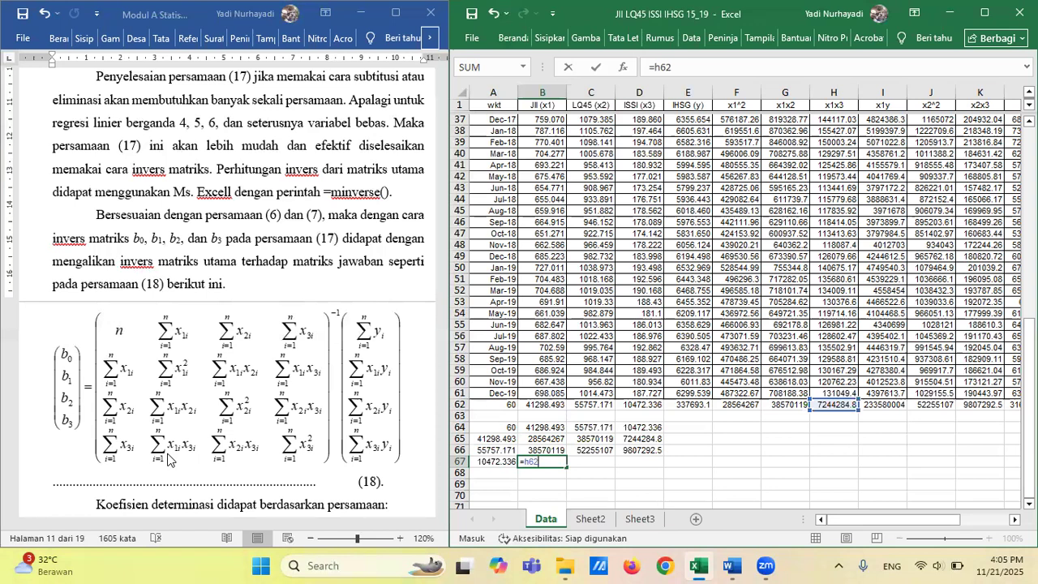
pyautogui.press('Tab')
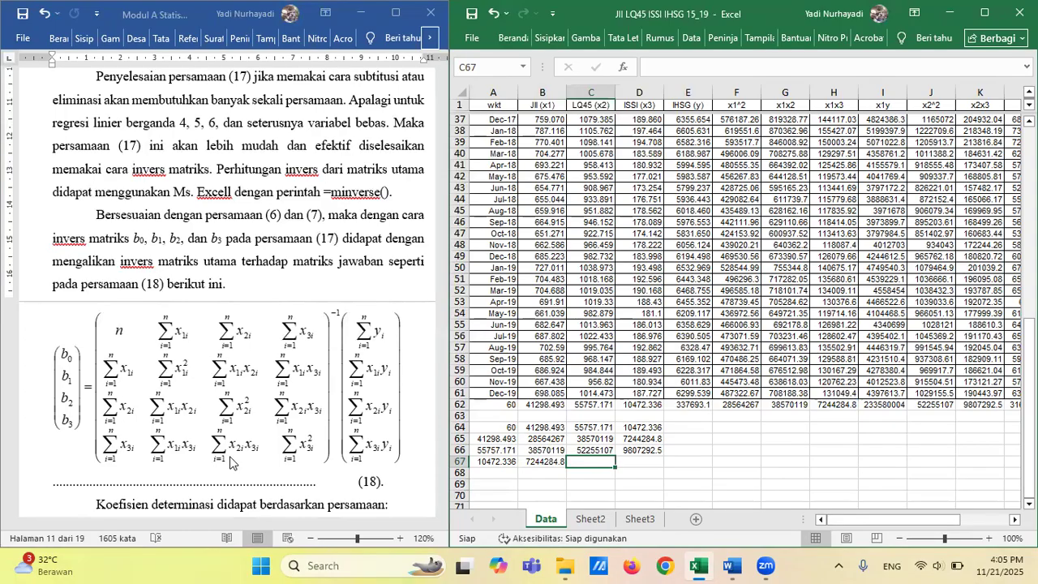
# Finish the matrix's fourth row with =K62 (x2x3 total) in C67 and =M62 (x3^2 total) in D67.
pyautogui.write('=k62')
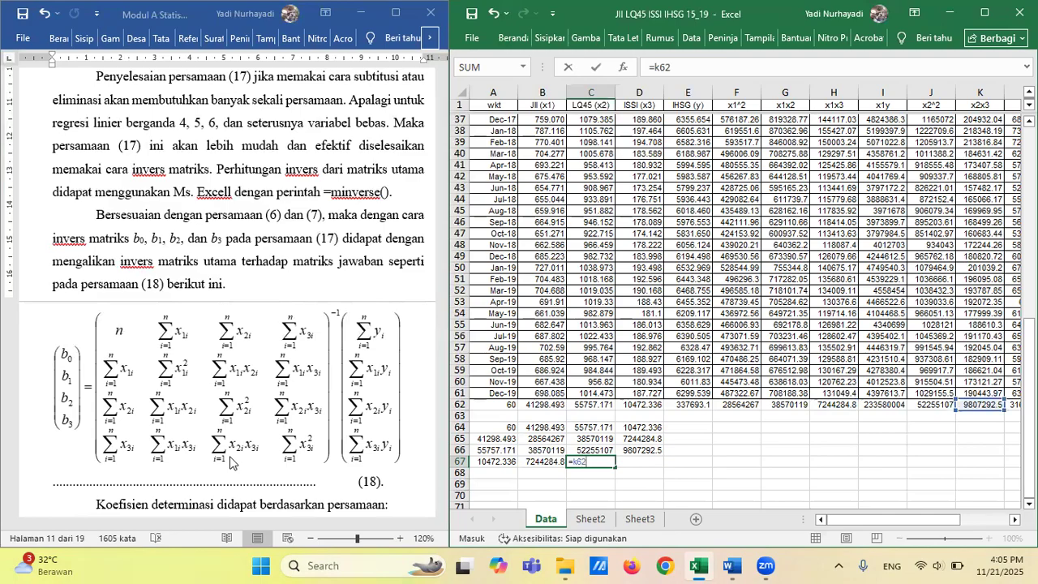
pyautogui.press('Tab')
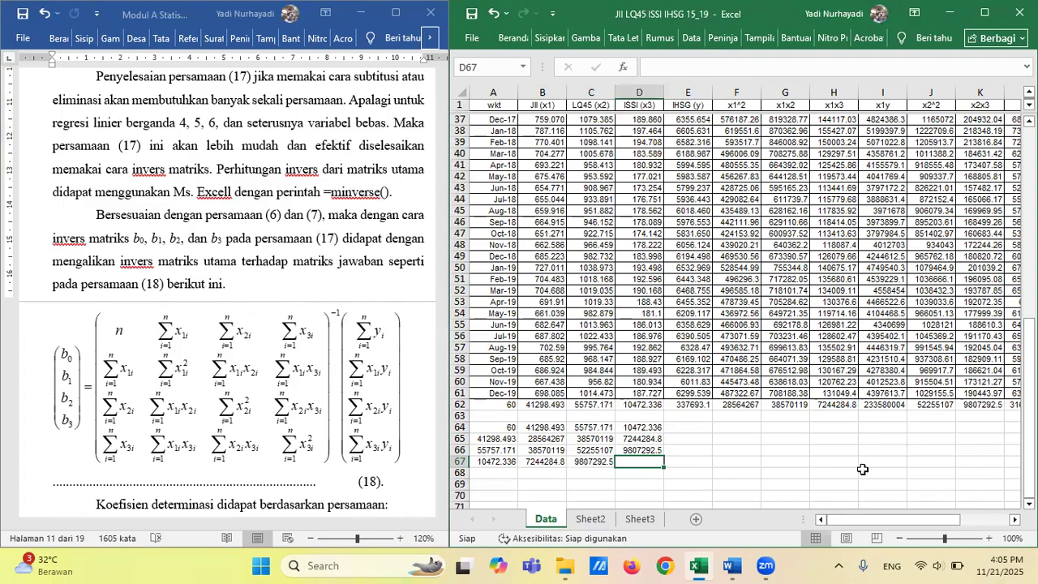
pyautogui.click(1014, 519)
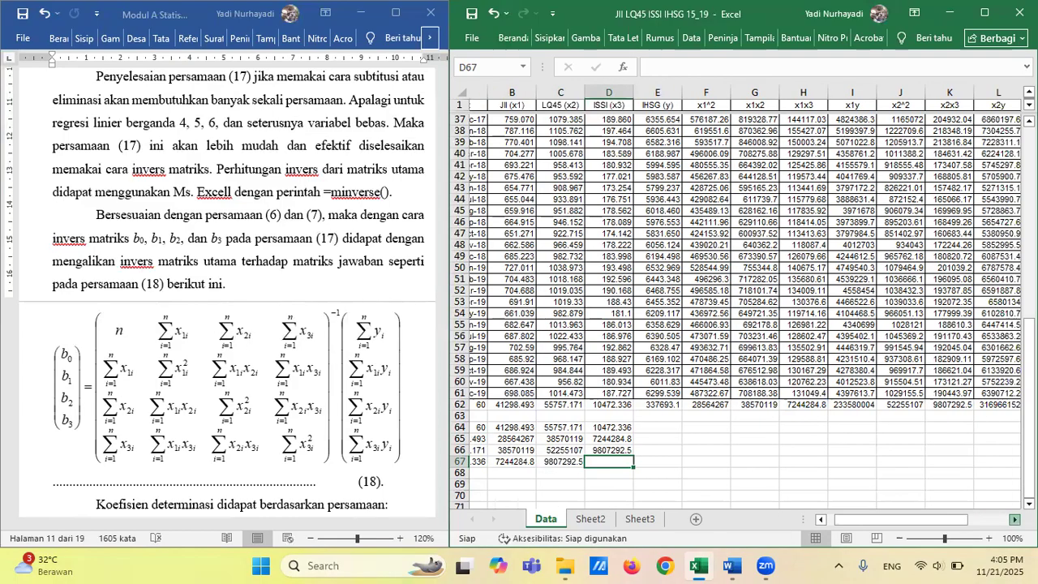
pyautogui.click(1014, 519)
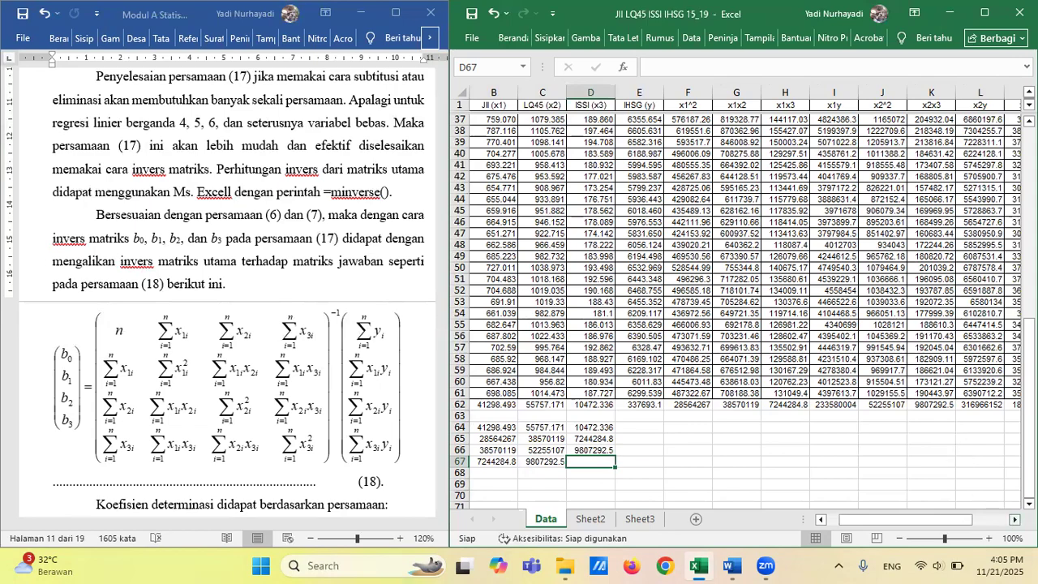
pyautogui.click(1015, 519)
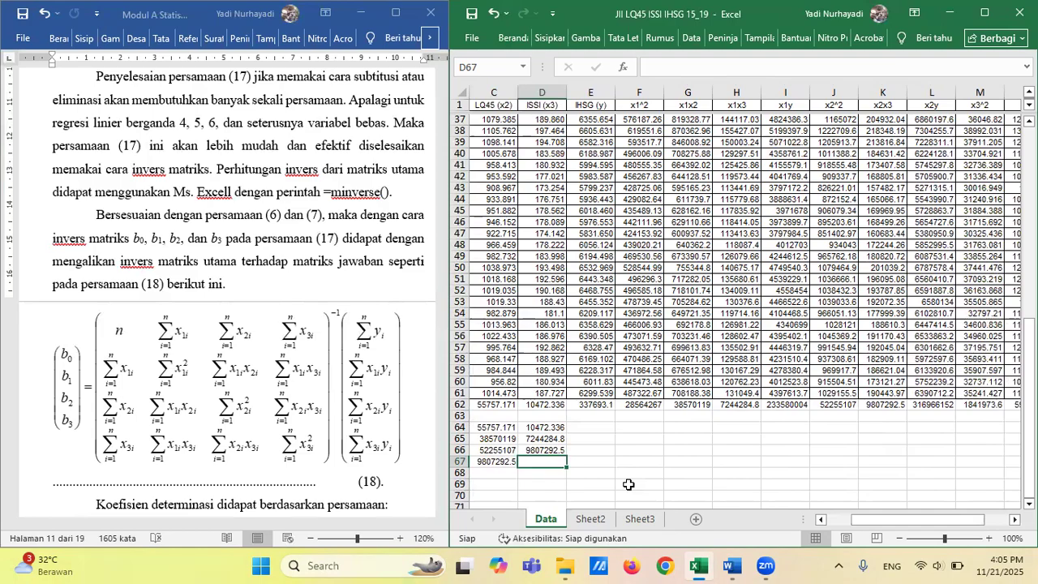
pyautogui.write('=')
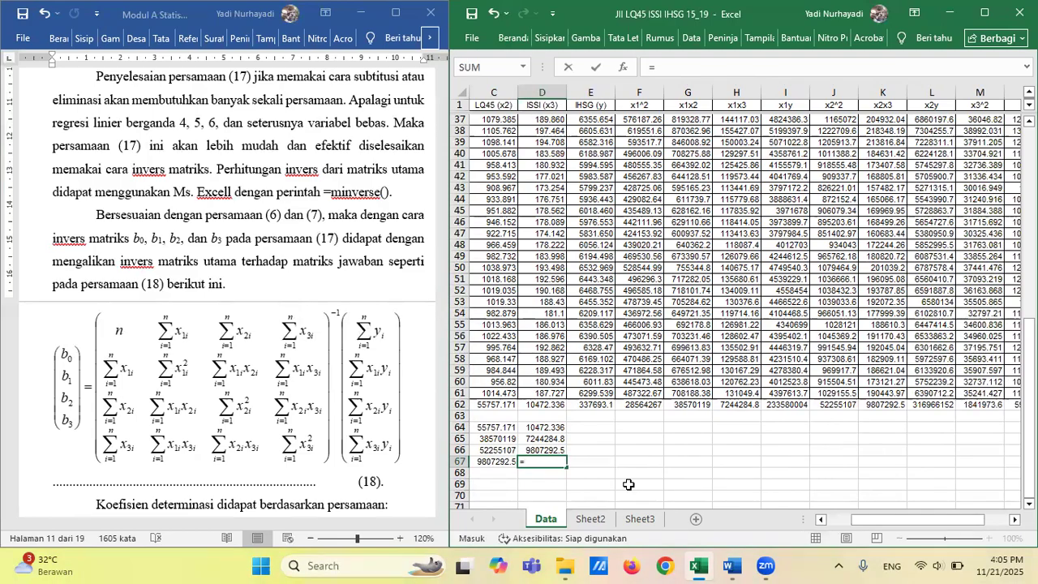
pyautogui.write('m62')
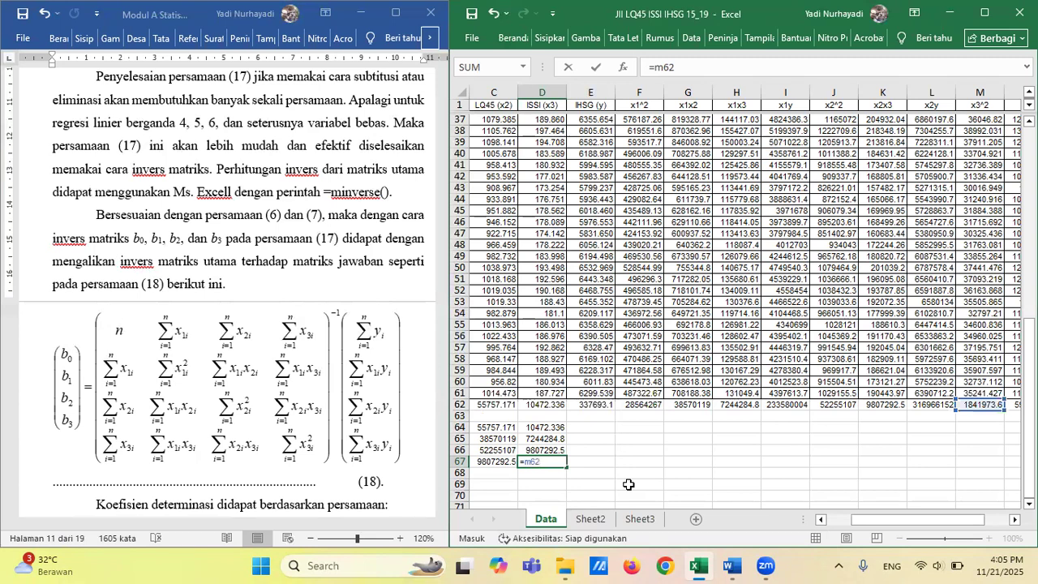
pyautogui.press('Tab')
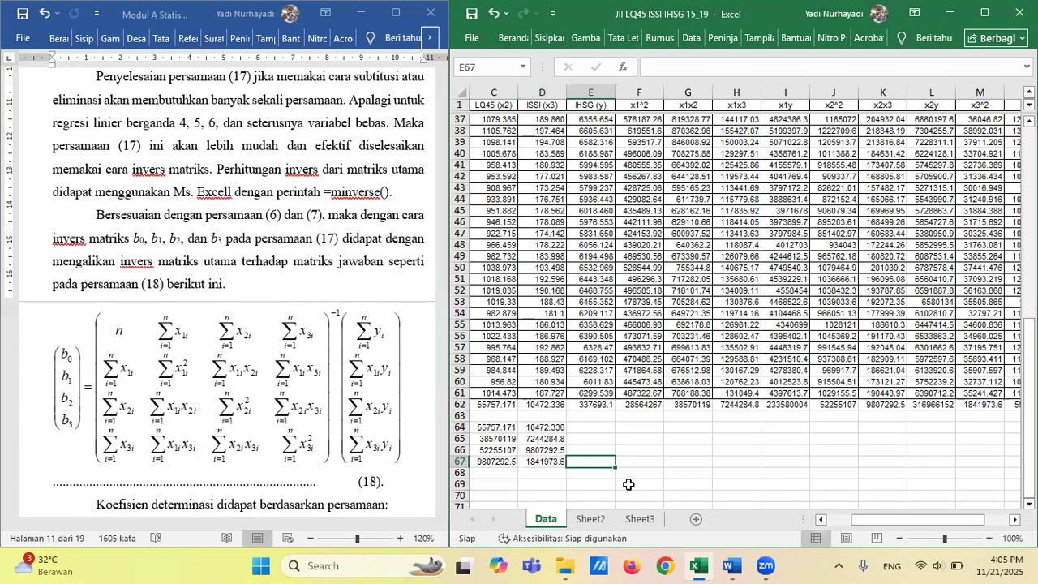
# Enter =MINVERSE(A64:D67) in E64, beside the main matrix's first row, to compute the matrix inverse.
pyautogui.press('Left')
pyautogui.press('Left')
pyautogui.press('Left')
pyautogui.press('Left')
pyautogui.press('Up')
pyautogui.press('Up')
pyautogui.press('Up')
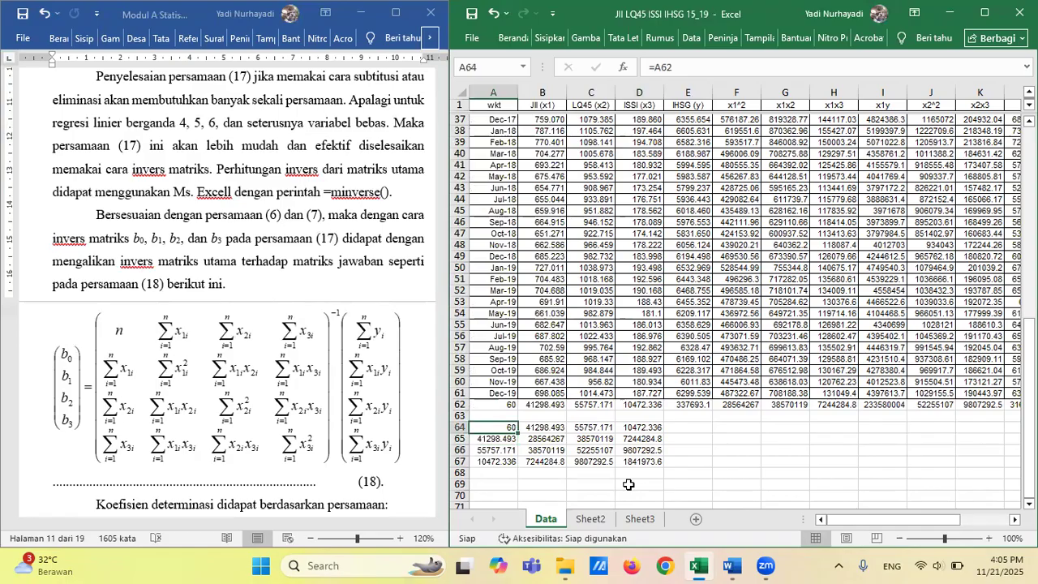
pyautogui.press('Right')
pyautogui.press('Right')
pyautogui.press('Right')
pyautogui.press('Right')
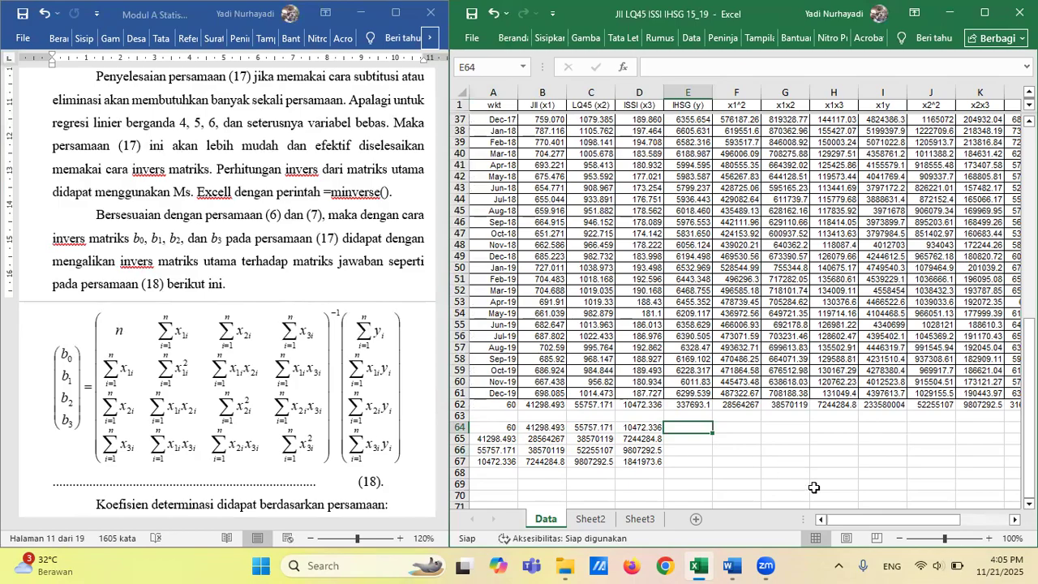
pyautogui.write('=m')
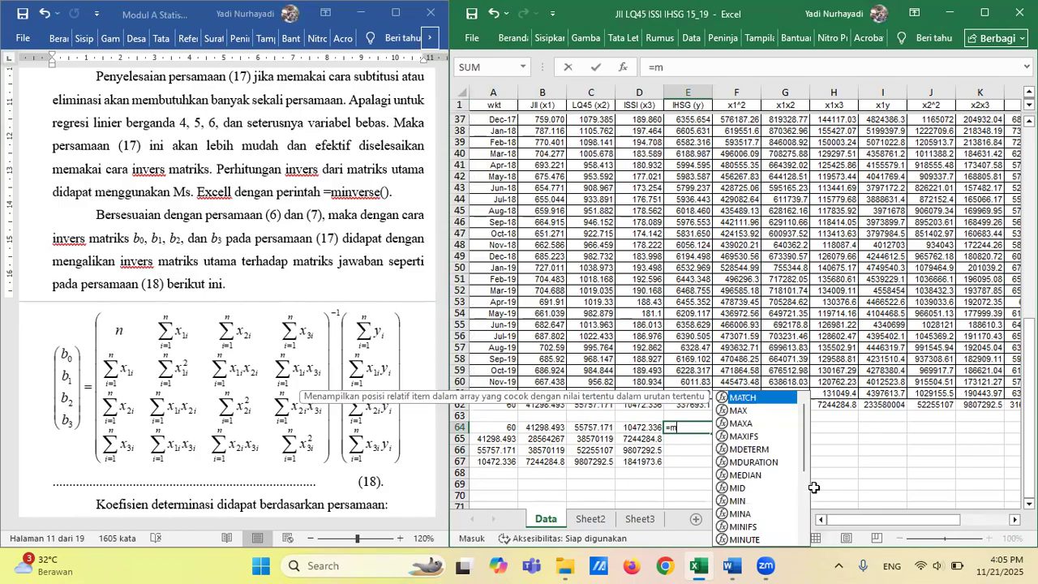
pyautogui.write('inverse')
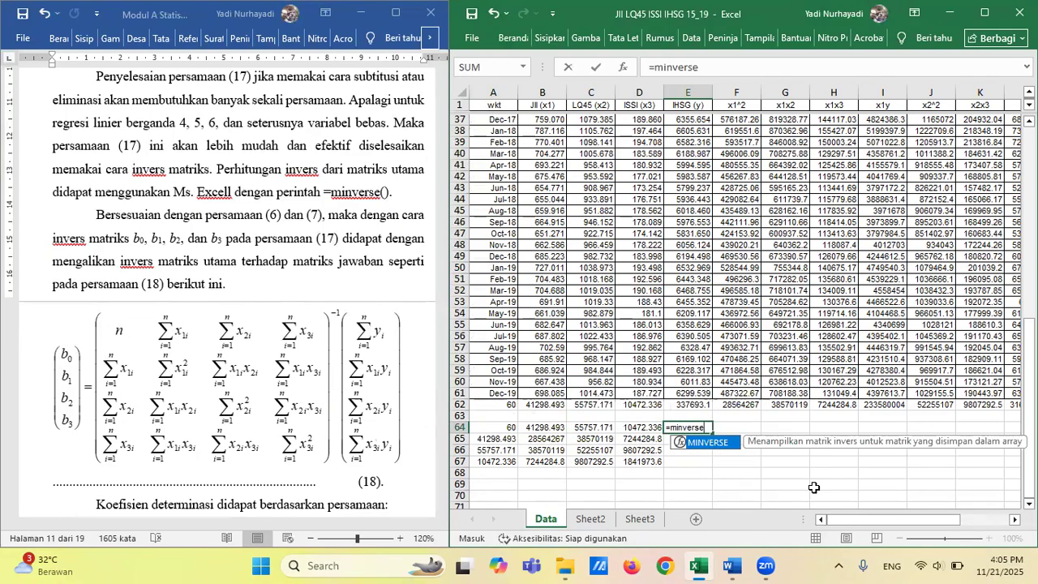
pyautogui.write('(')
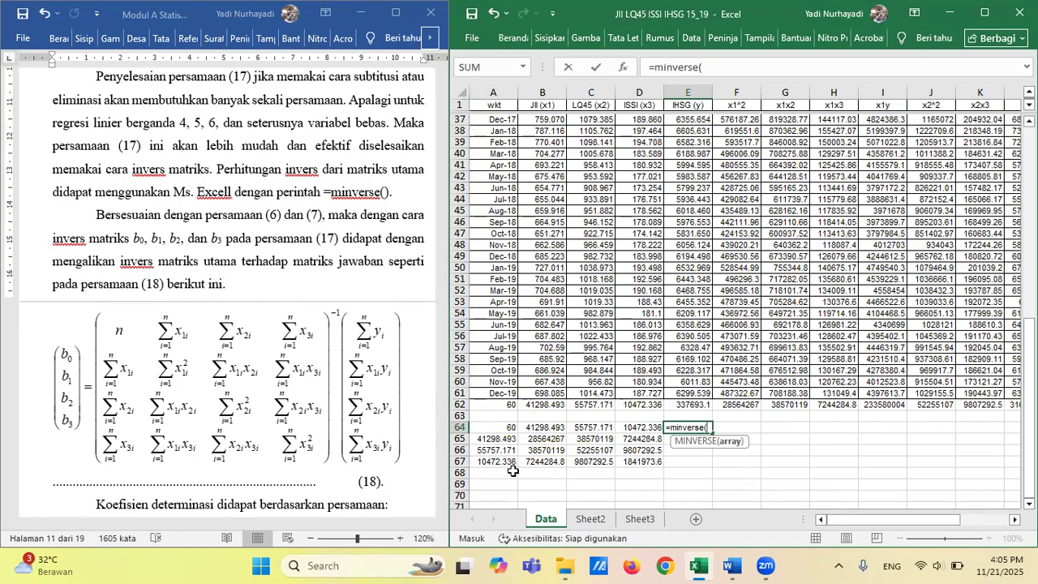
pyautogui.click(494, 428)
pyautogui.moveTo(523, 428); pyautogui.dragTo(649, 469)
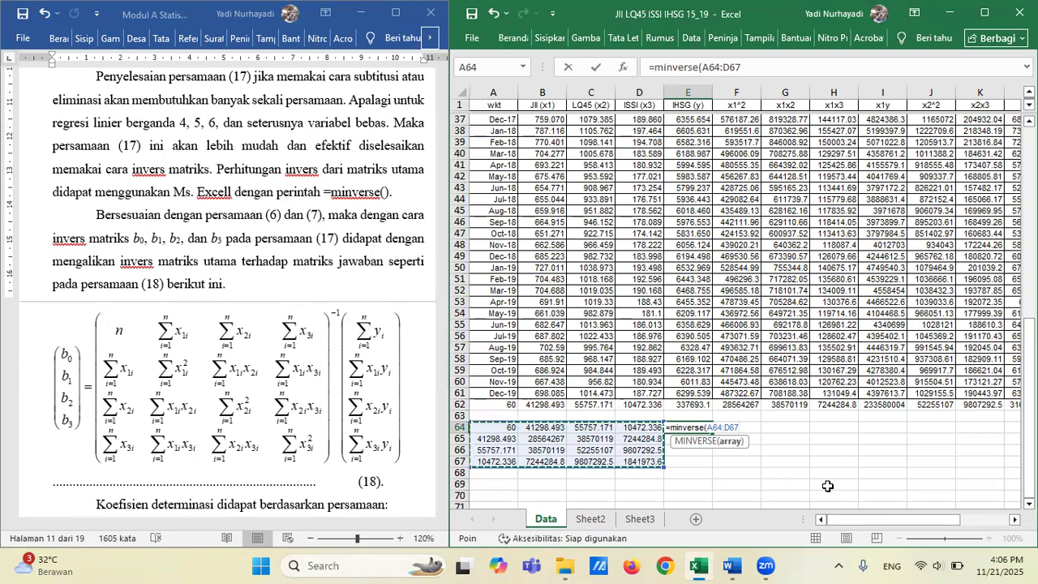
pyautogui.press('Return')
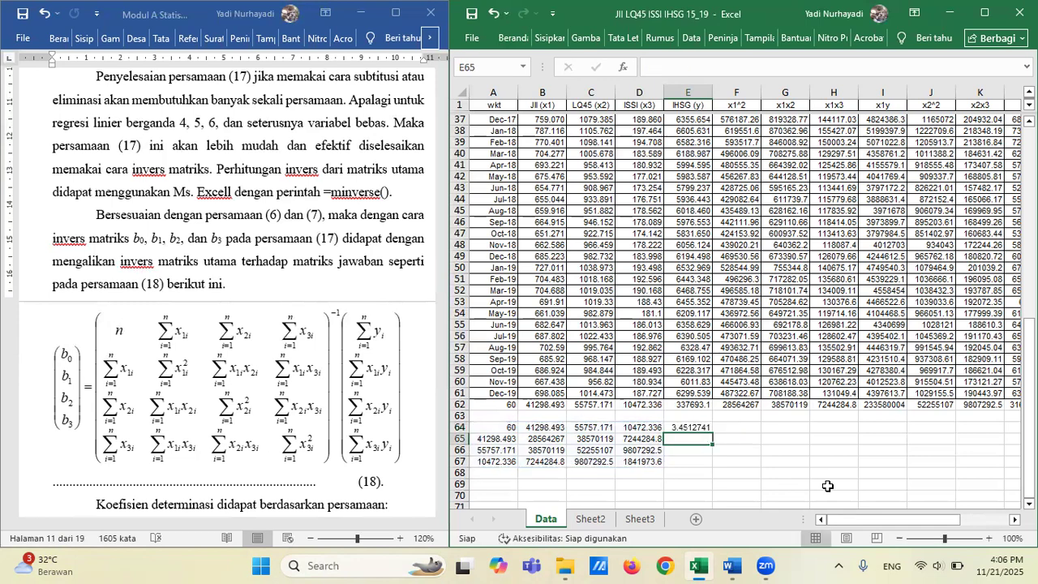
# Convert the MINVERSE formula in E64 into an array formula, {=MINVERSE(A64:D67)}, filling the 4×4 range E64:H67.
pyautogui.click(691, 429)
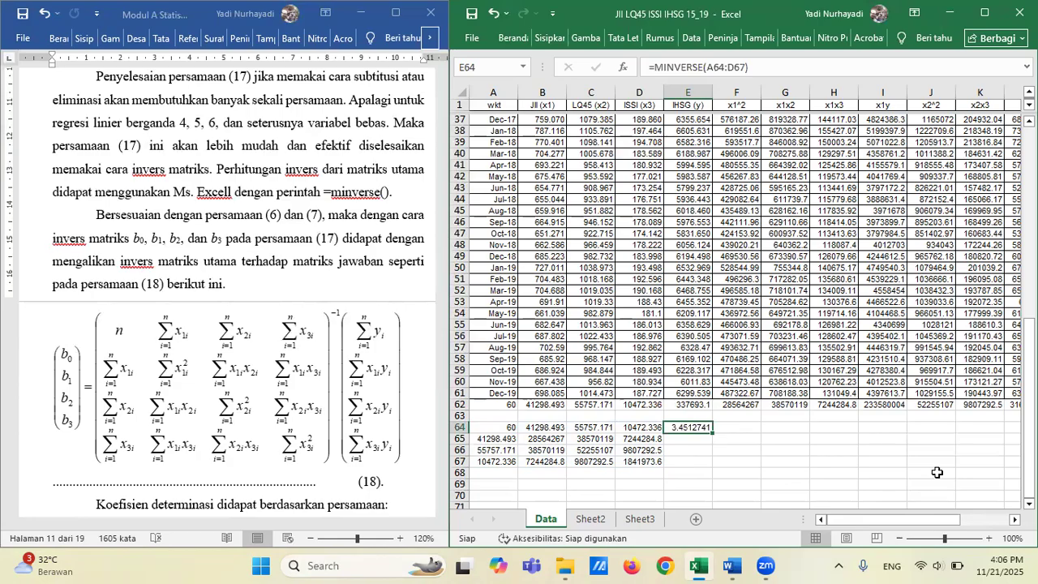
pyautogui.hotkey('shift', 'Right')
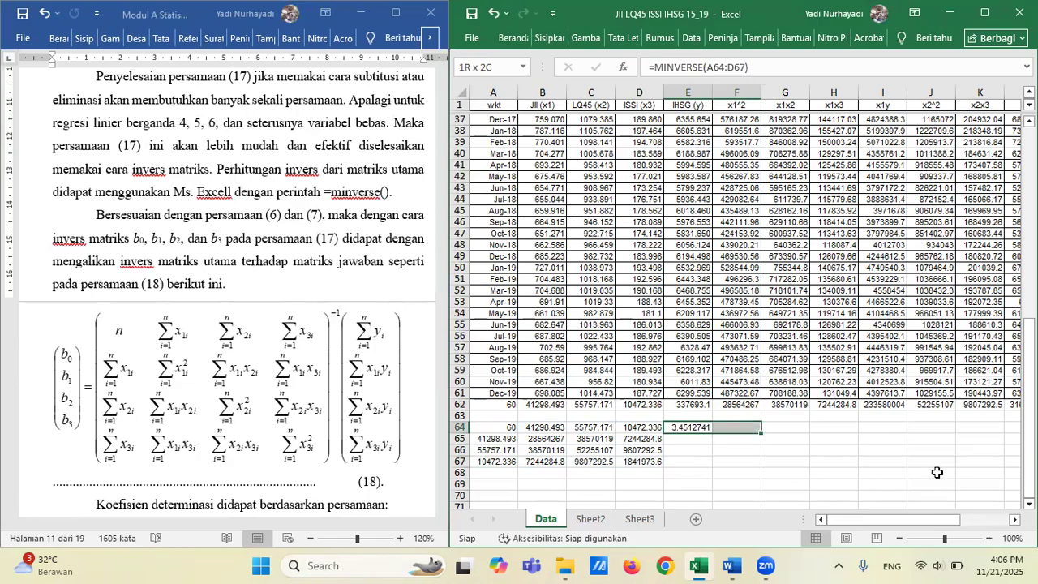
pyautogui.hotkey('shift', 'Right')
pyautogui.hotkey('shift', 'Right')
pyautogui.hotkey('shift', 'Down')
pyautogui.hotkey('shift', 'Down')
pyautogui.hotkey('shift', 'Down')
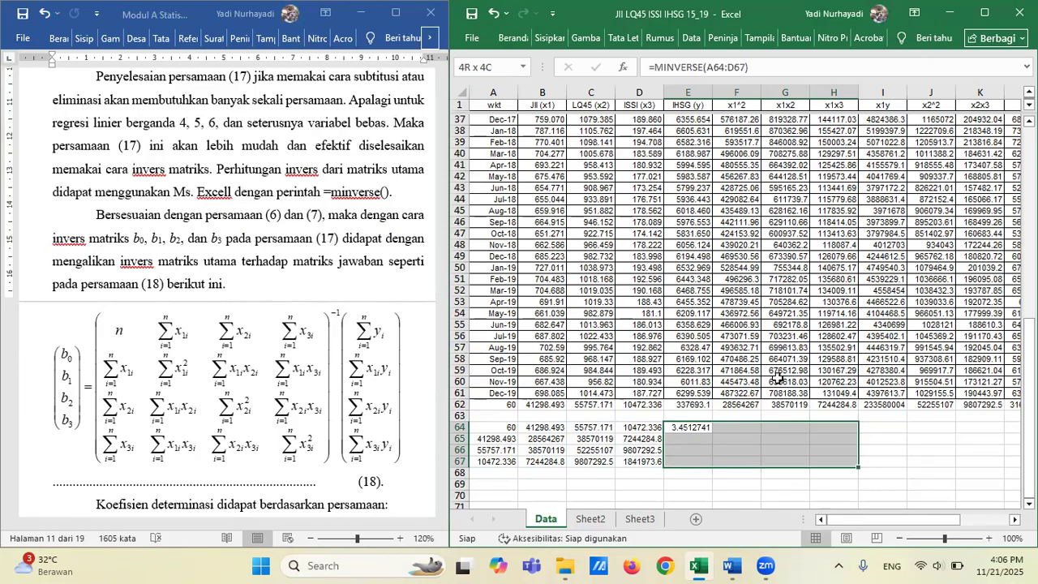
pyautogui.click(653, 64)
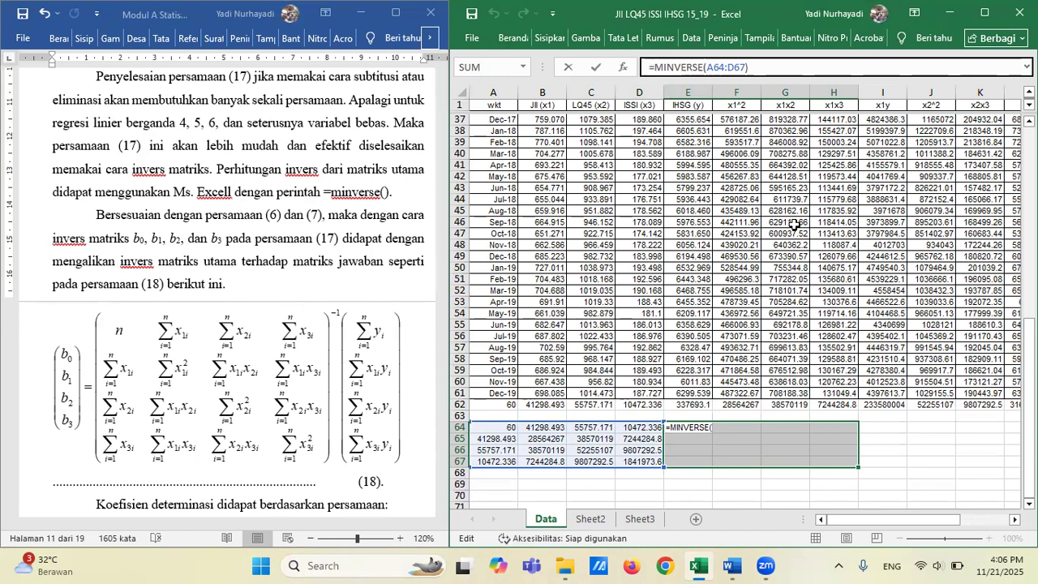
pyautogui.hotkey('ctrl', 'shift', 'Return')
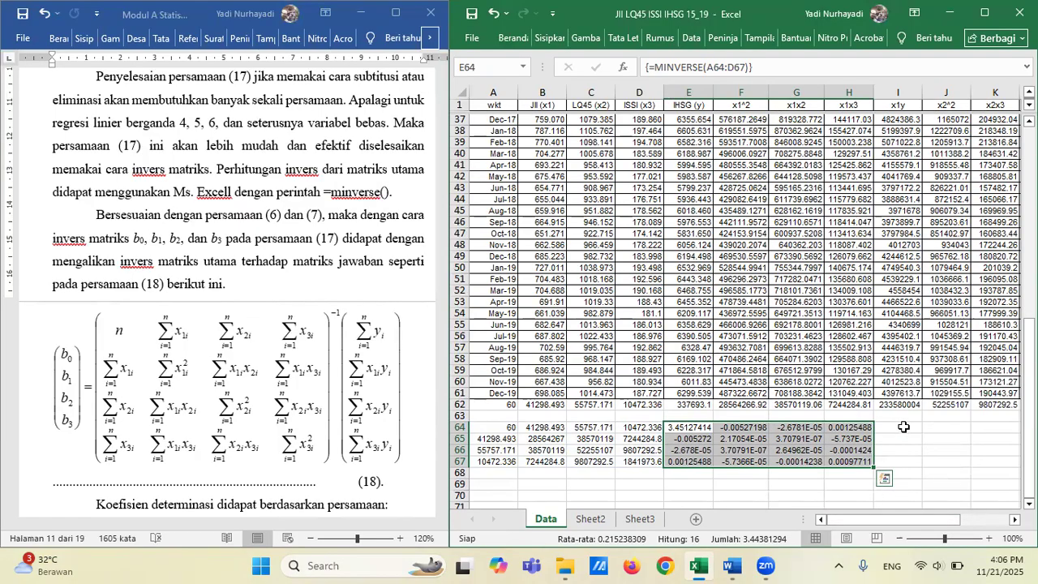
# Begin the answer vector beside the inverse matrix with =E62 (y total) in I64 and =I62 (x1y total) in I65.
pyautogui.click(904, 427)
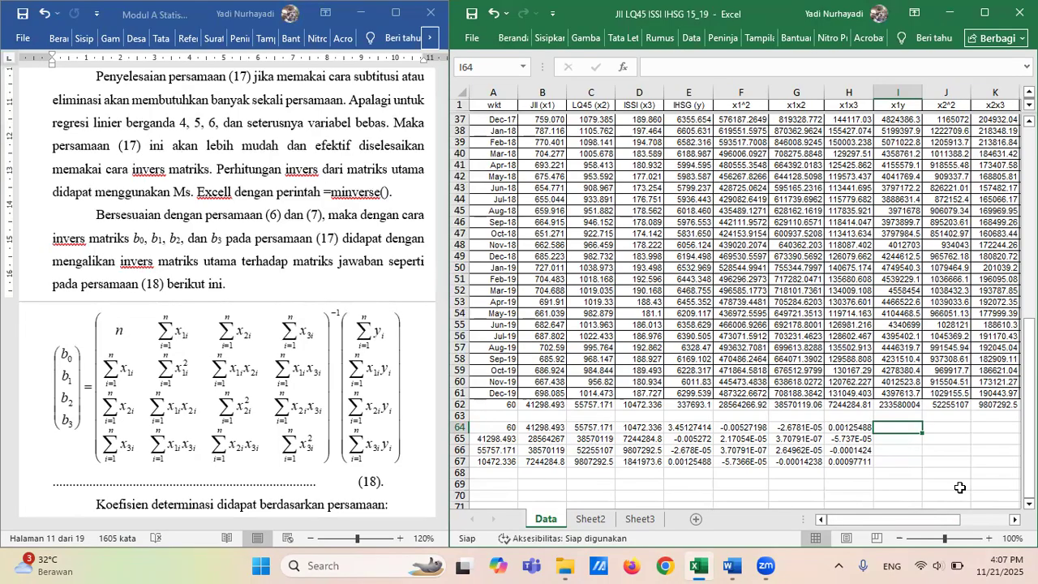
pyautogui.write('=')
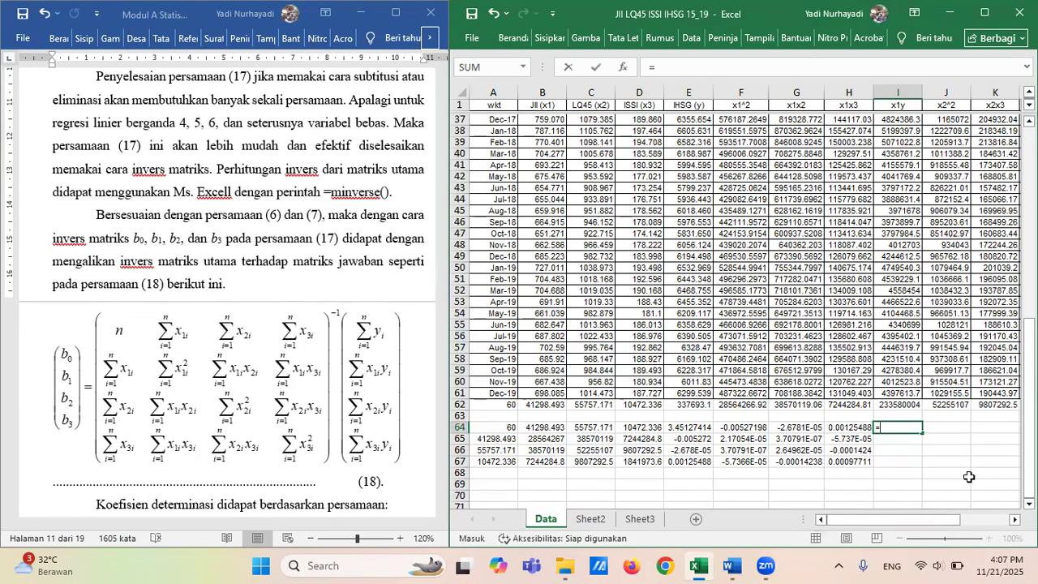
pyautogui.write('e62')
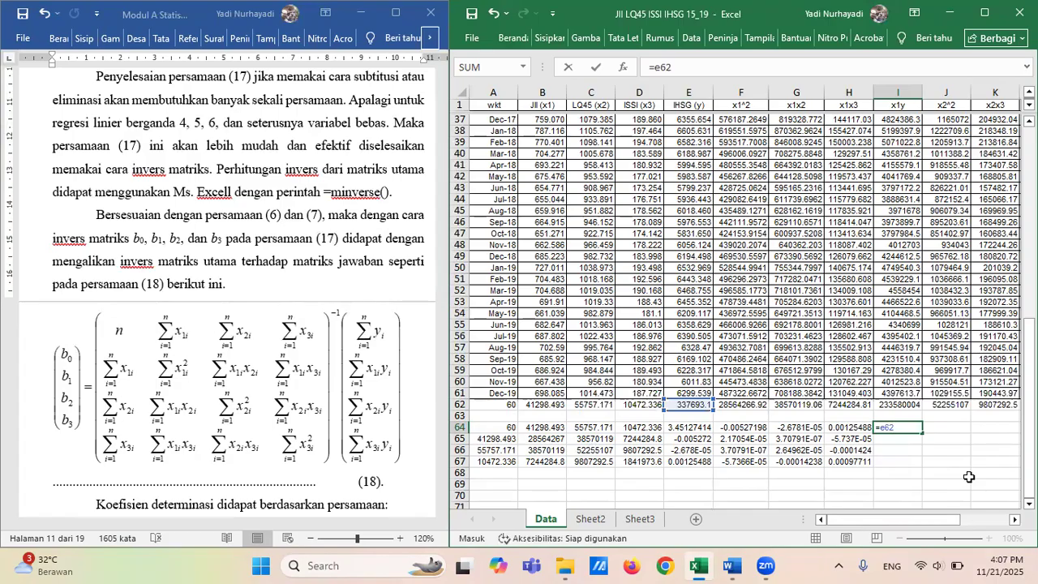
pyautogui.press('Return')
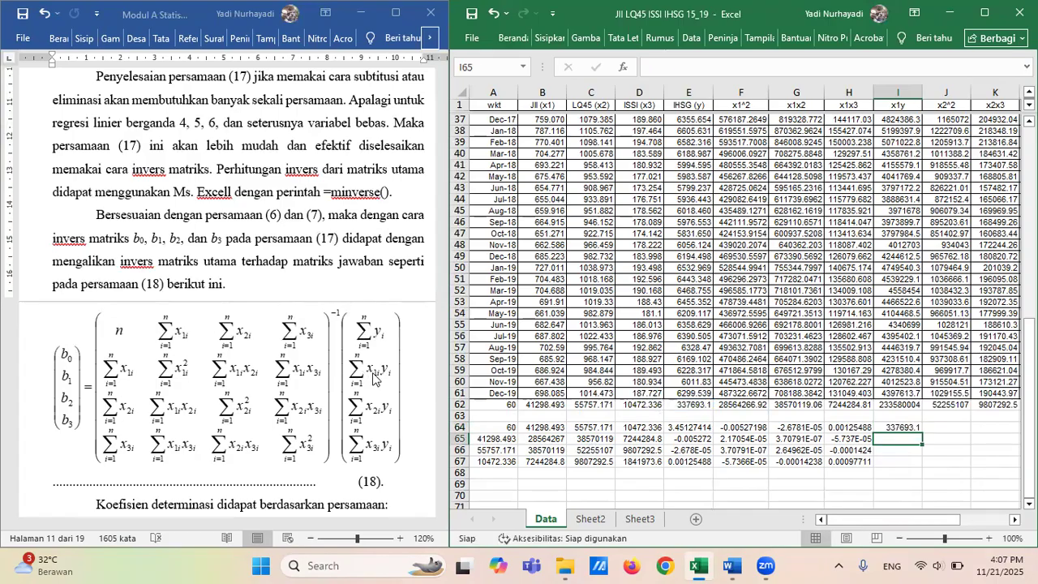
pyautogui.write('=')
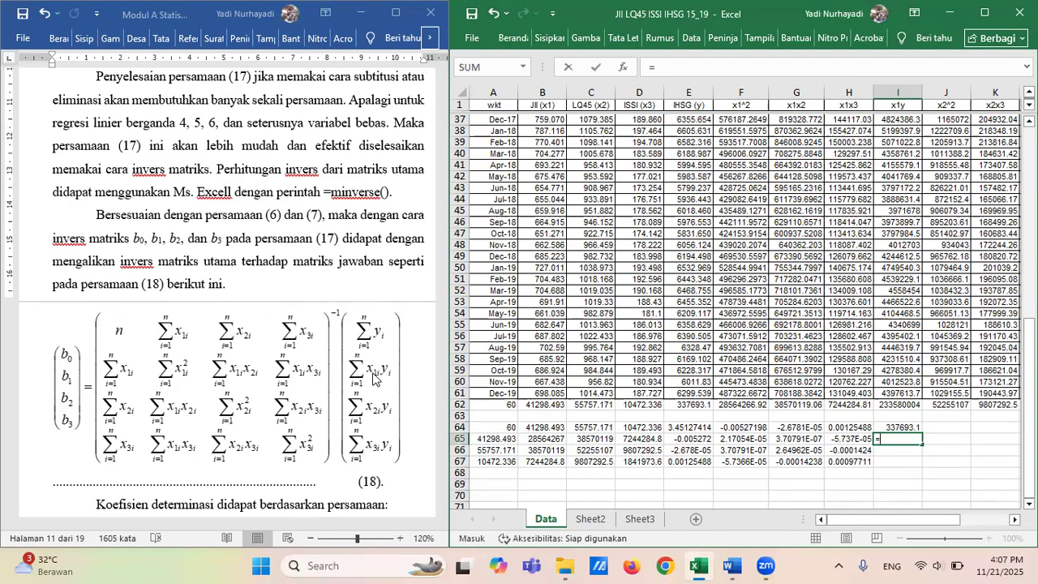
pyautogui.write('i')
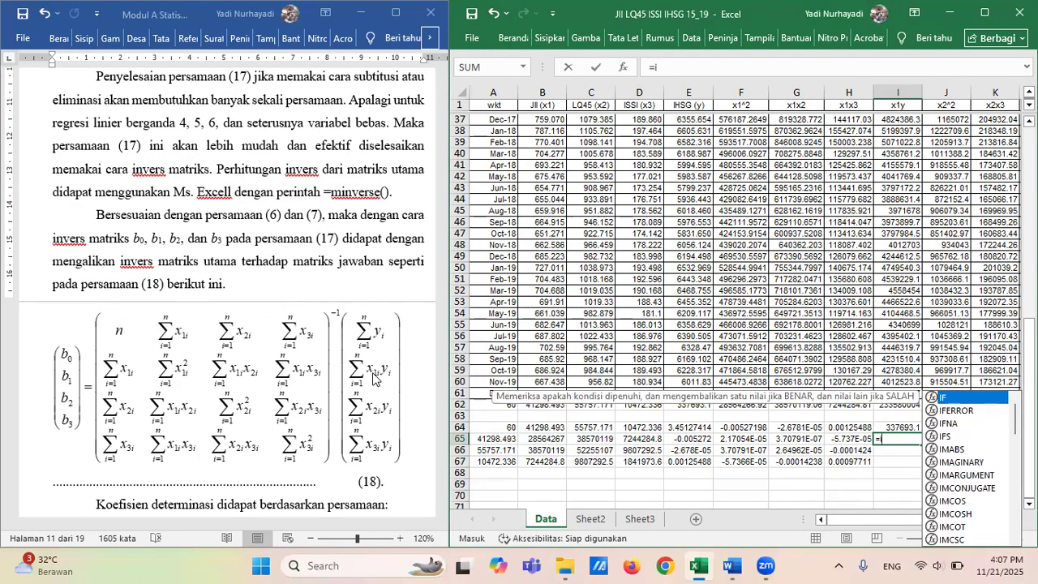
pyautogui.write('62')
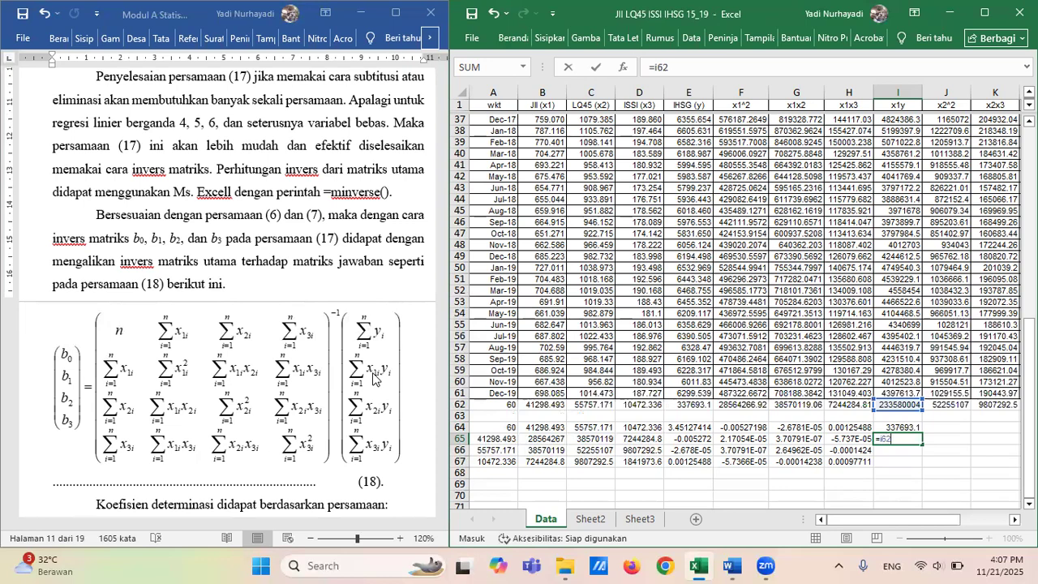
pyautogui.press('Return')
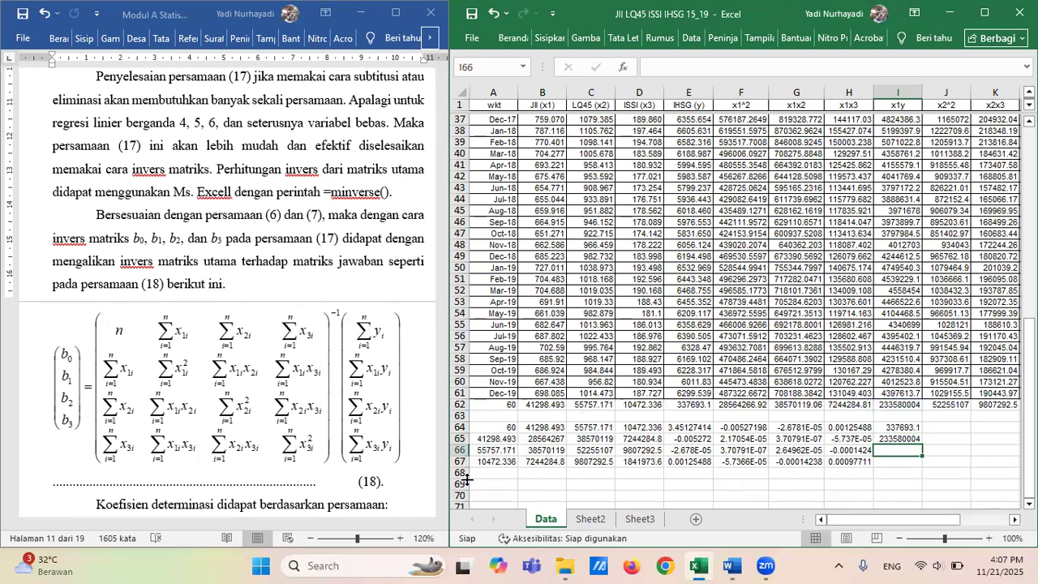
# Finish the answer vector with =L62 (x2y total) in I66 and =N62 (x3y total) in I67.
pyautogui.click(1014, 519)
pyautogui.click(1014, 519)
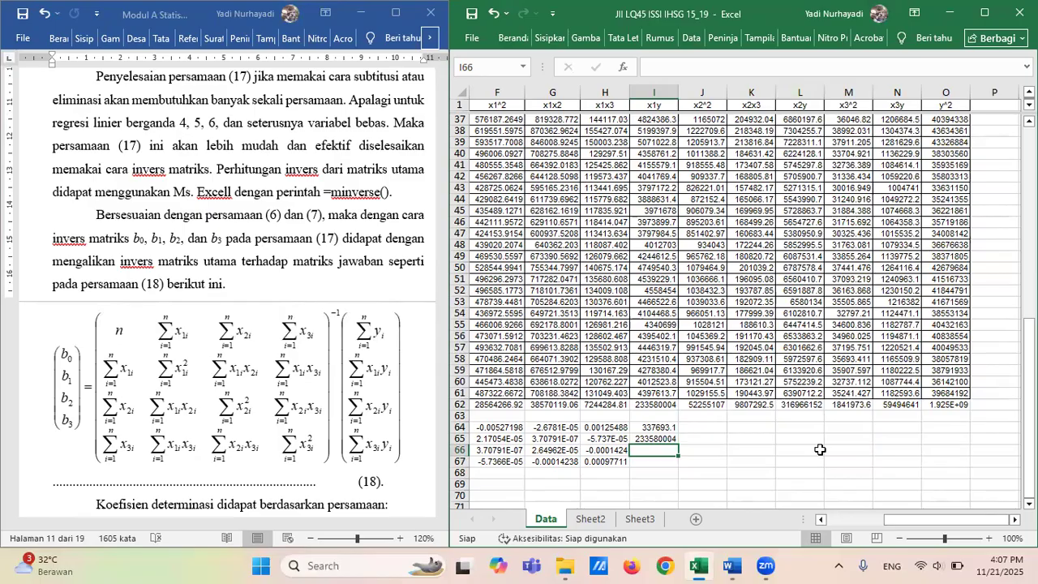
pyautogui.write('=')
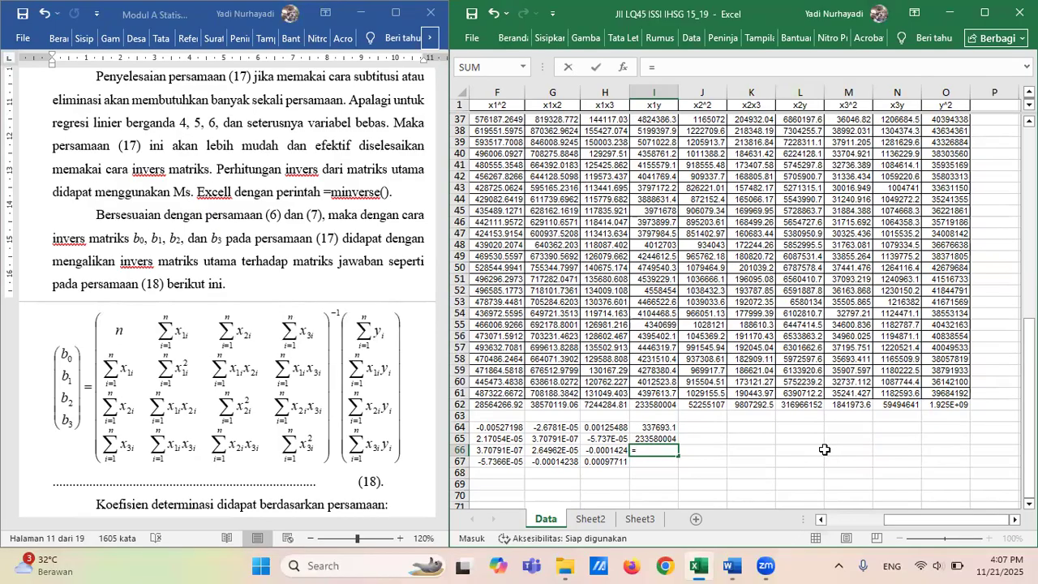
pyautogui.write('l62')
pyautogui.press('Return')
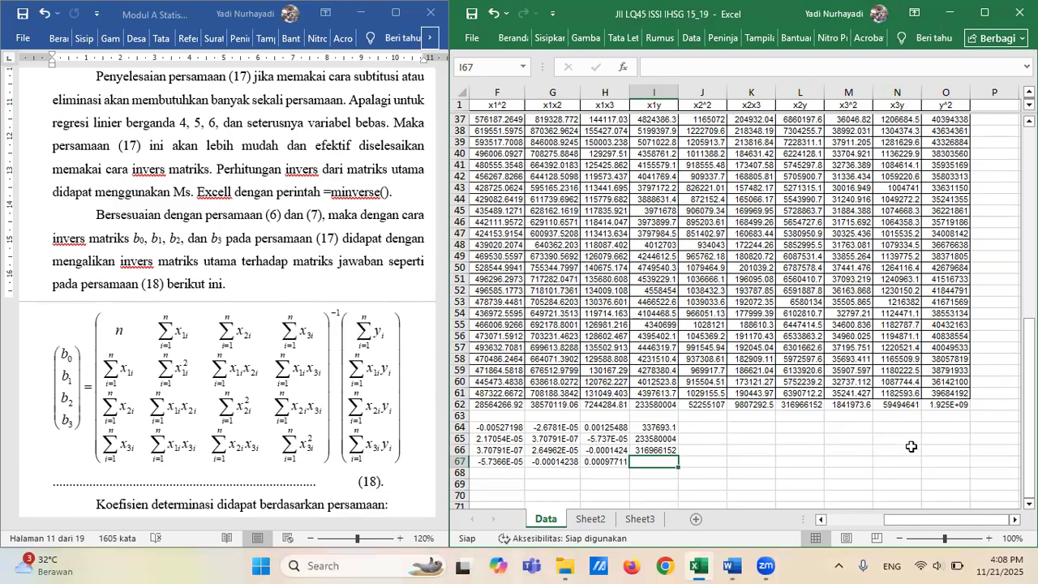
pyautogui.write('=')
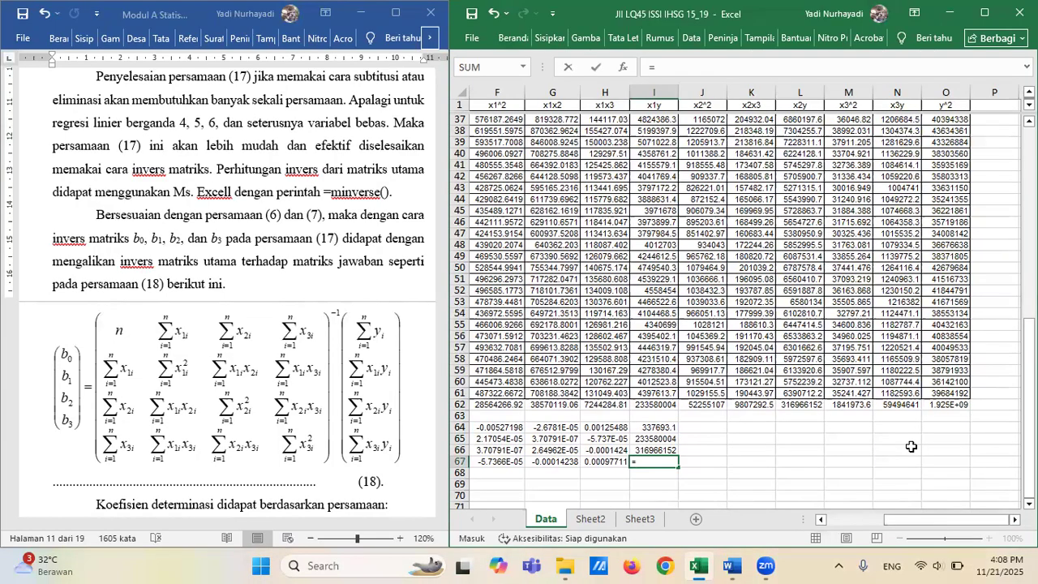
pyautogui.write('n62')
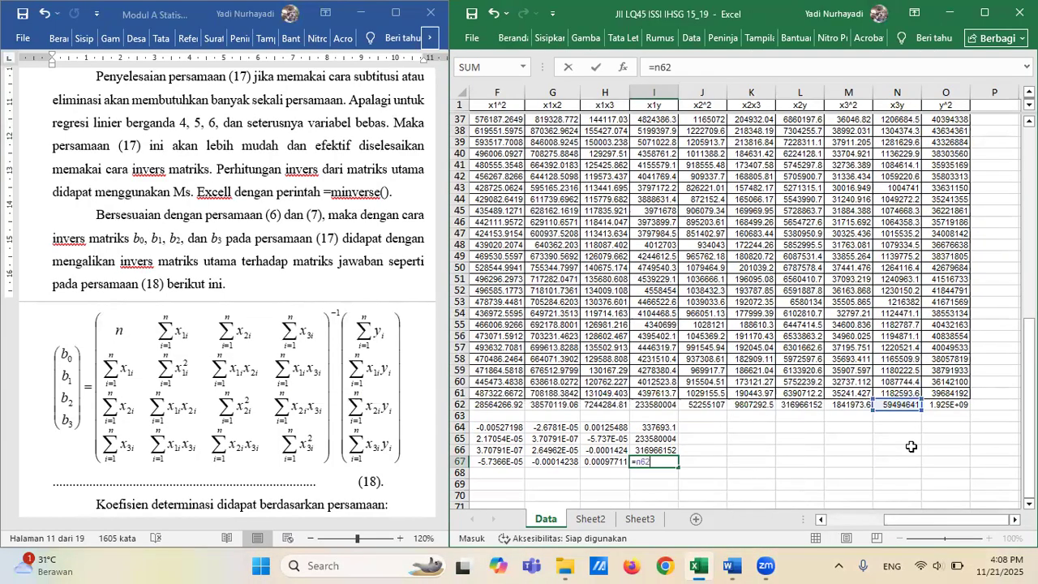
pyautogui.press('Tab')
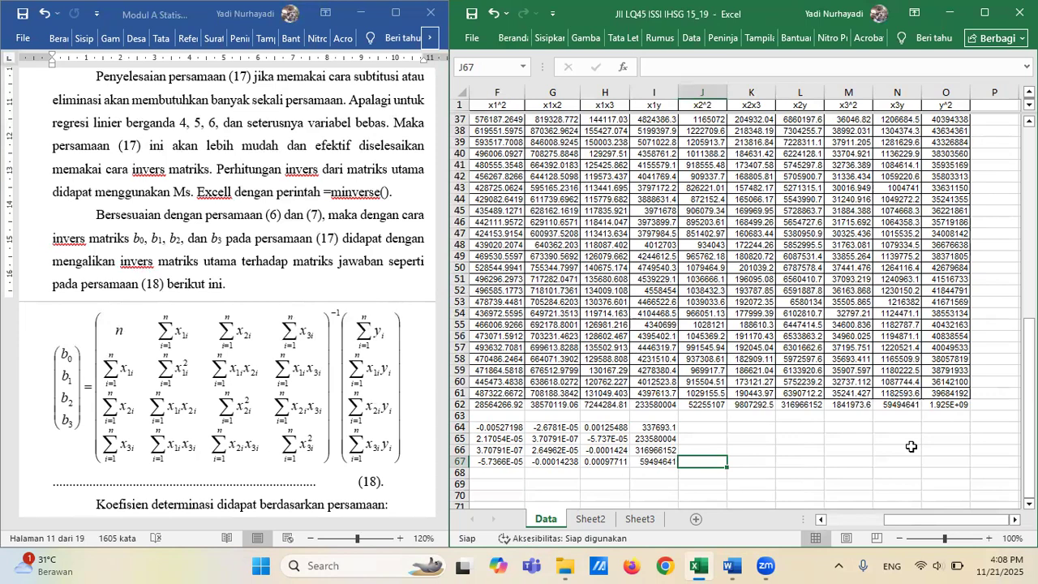
# Enter the coefficient labels "b0 =", "b1 =", "b2 =" and "b3 =" in J64:J67, beside the answer vector.
pyautogui.press('Left')
pyautogui.press('Left')
pyautogui.press('Left')
pyautogui.press('Left')
pyautogui.press('Left')
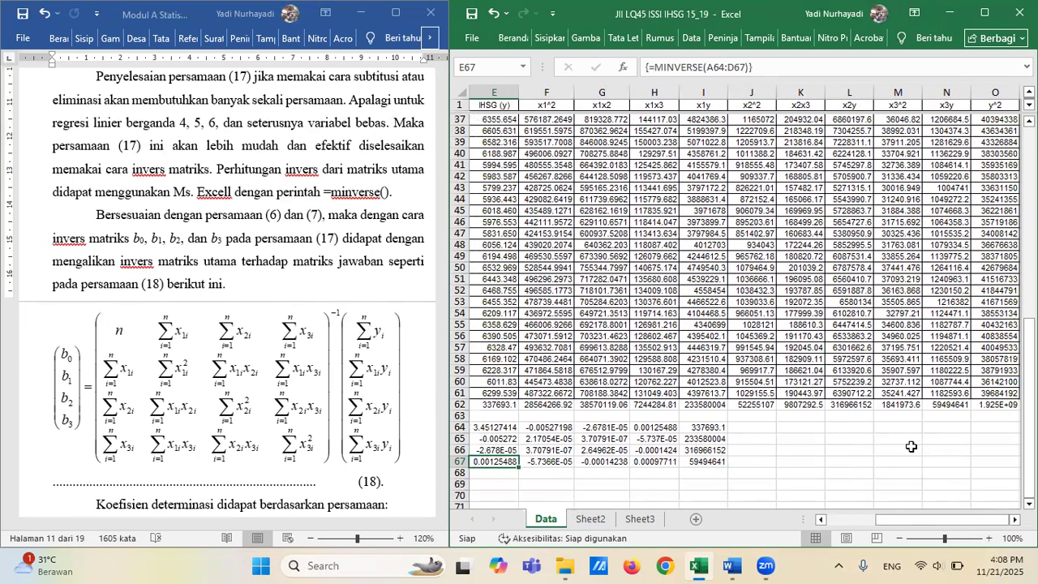
pyautogui.press('Up')
pyautogui.press('Up')
pyautogui.press('Up')
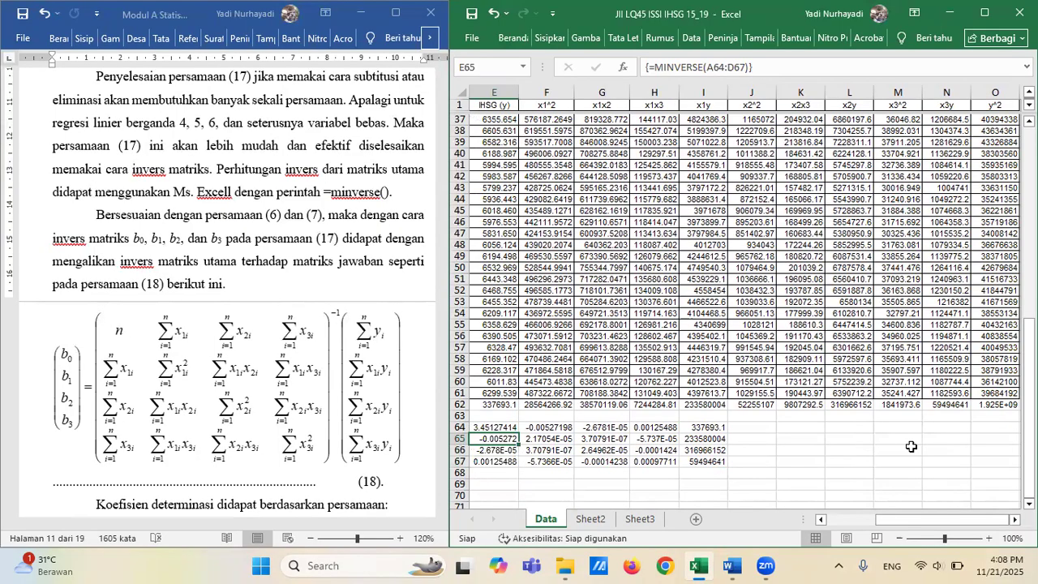
pyautogui.press('Right')
pyautogui.press('Right')
pyautogui.press('Right')
pyautogui.press('Right')
pyautogui.press('Right')
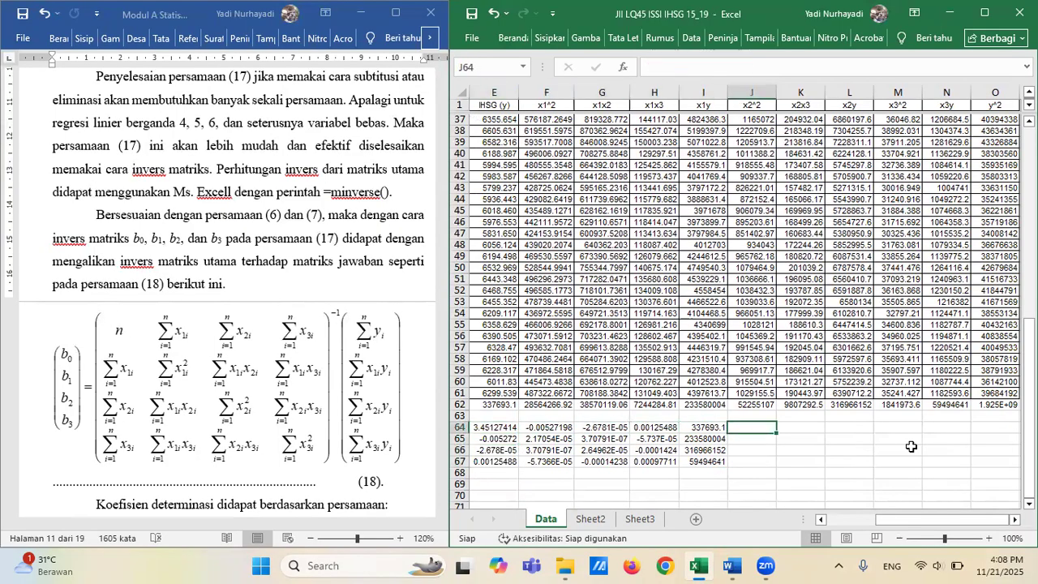
pyautogui.write('b0 =')
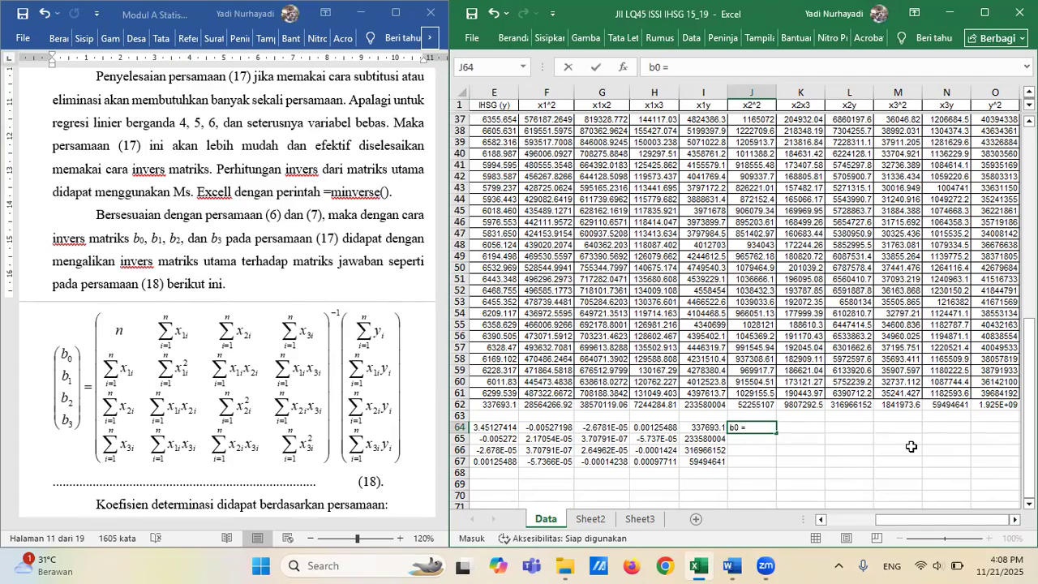
pyautogui.press('Return')
pyautogui.write('b1 =')
pyautogui.press('Return')
pyautogui.write('b2')
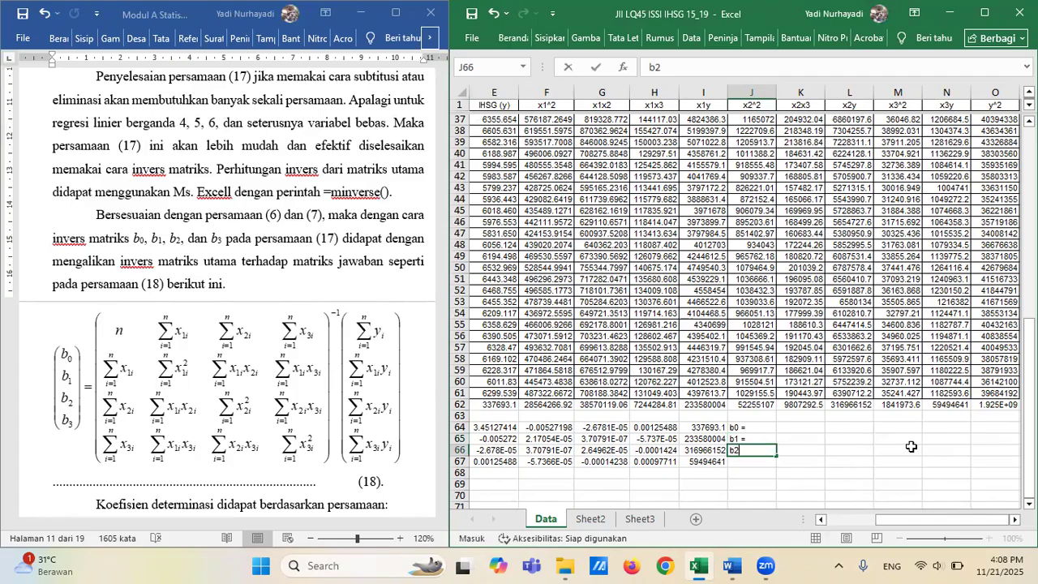
pyautogui.write(' =')
pyautogui.press('Return')
pyautogui.write('b')
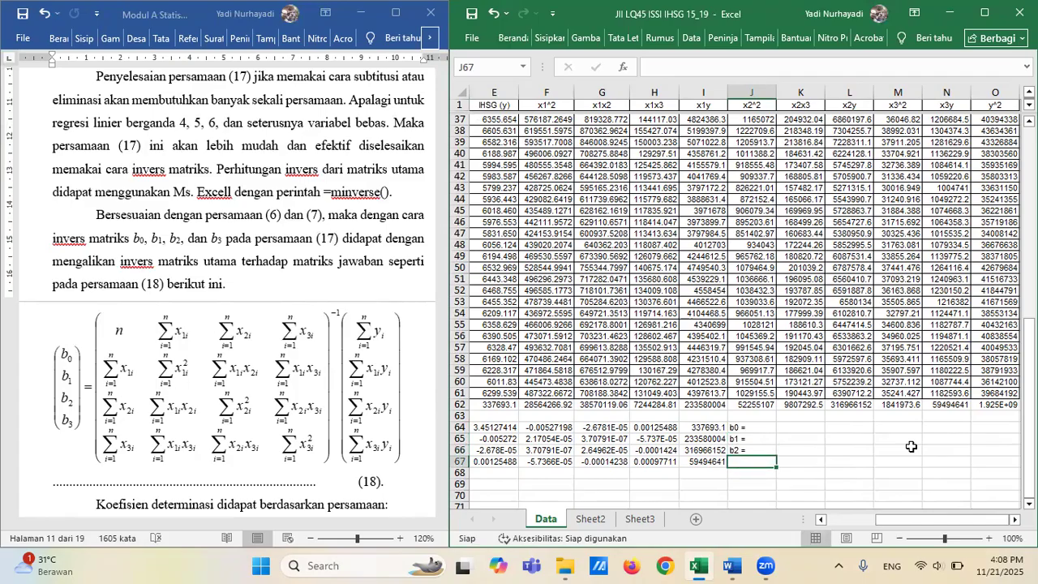
pyautogui.write('3 =')
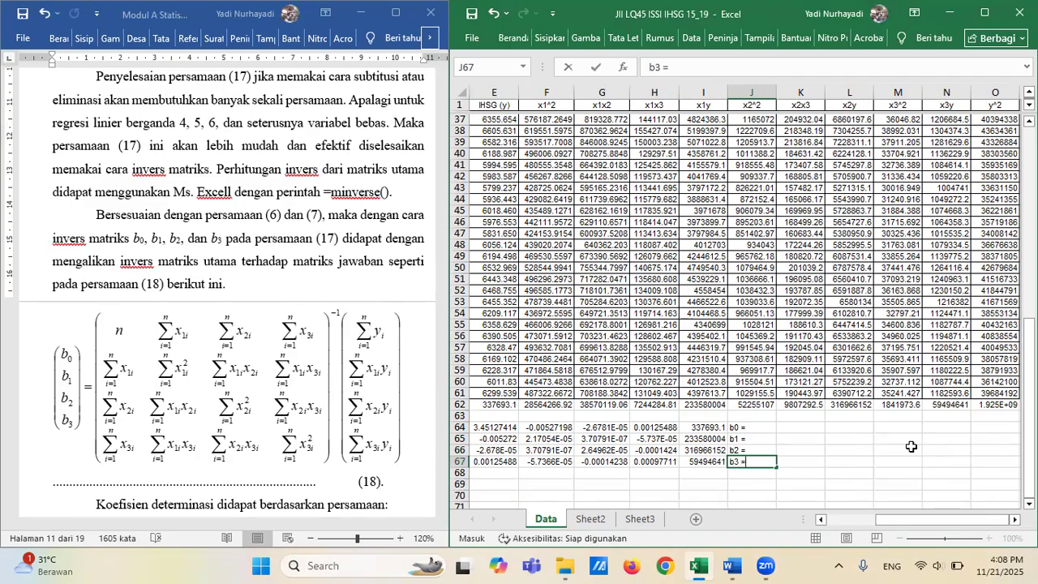
# Right-align the coefficient labels in J64:J67 and select K64 beside the b0 label.
pyautogui.press('Up')
pyautogui.press('Up')
pyautogui.press('Up')
pyautogui.hotkey('shift', 'Down')
pyautogui.hotkey('shift', 'Down')
pyautogui.hotkey('shift', 'Down')
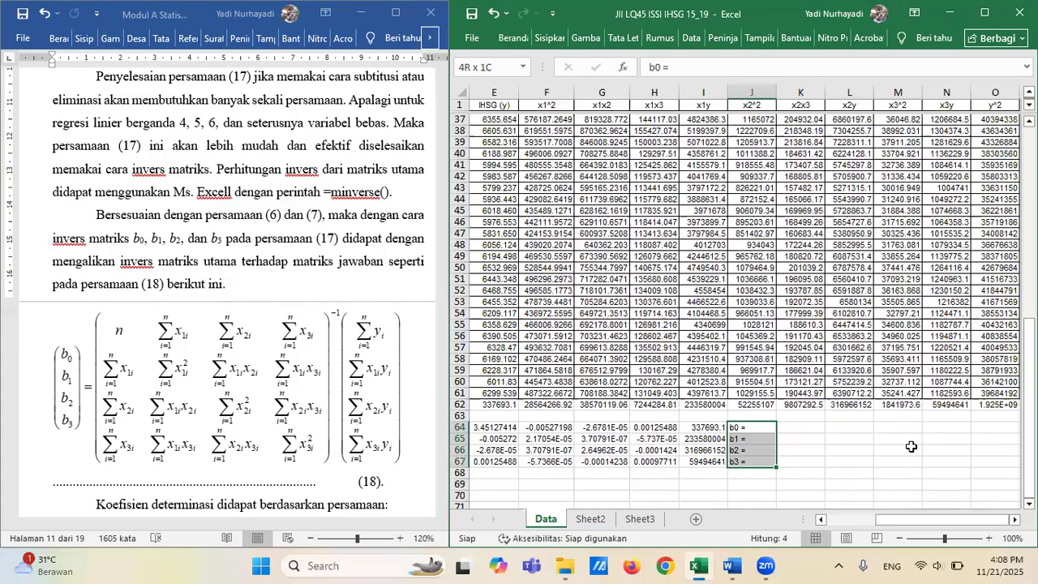
pyautogui.click(510, 38)
pyautogui.click(595, 99)
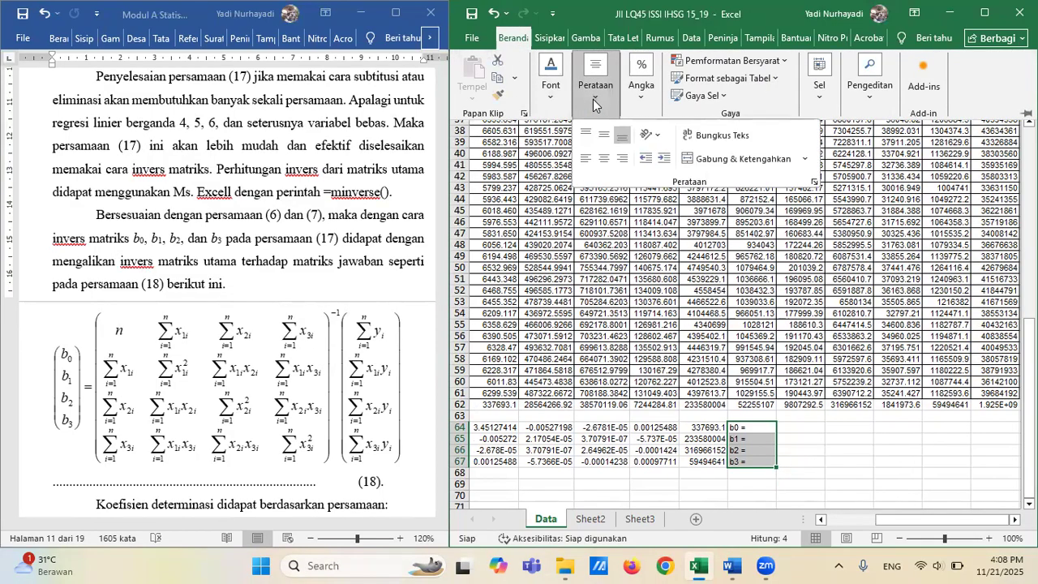
pyautogui.click(622, 157)
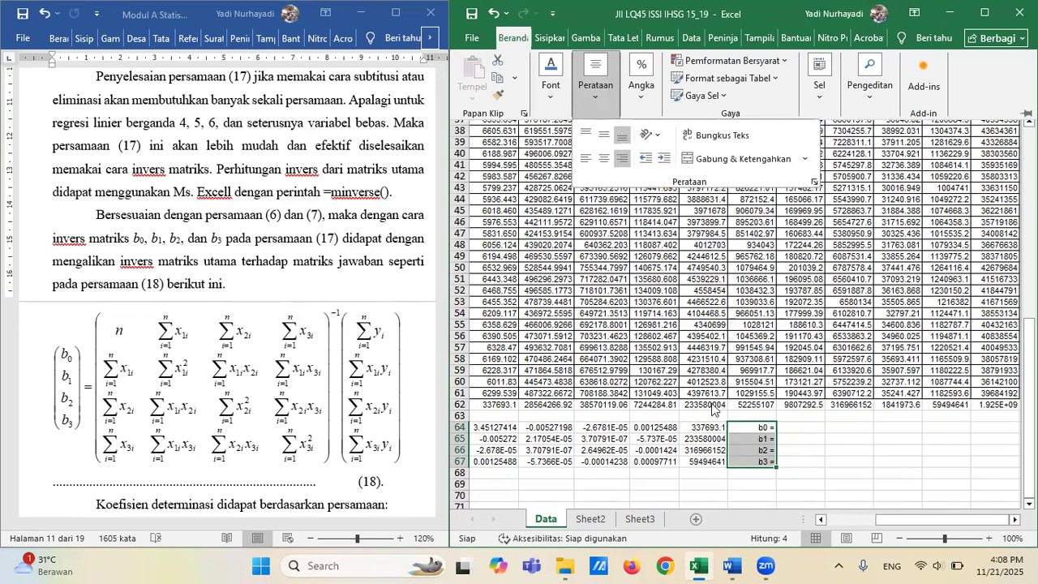
pyautogui.click(804, 427)
pyautogui.click(805, 428)
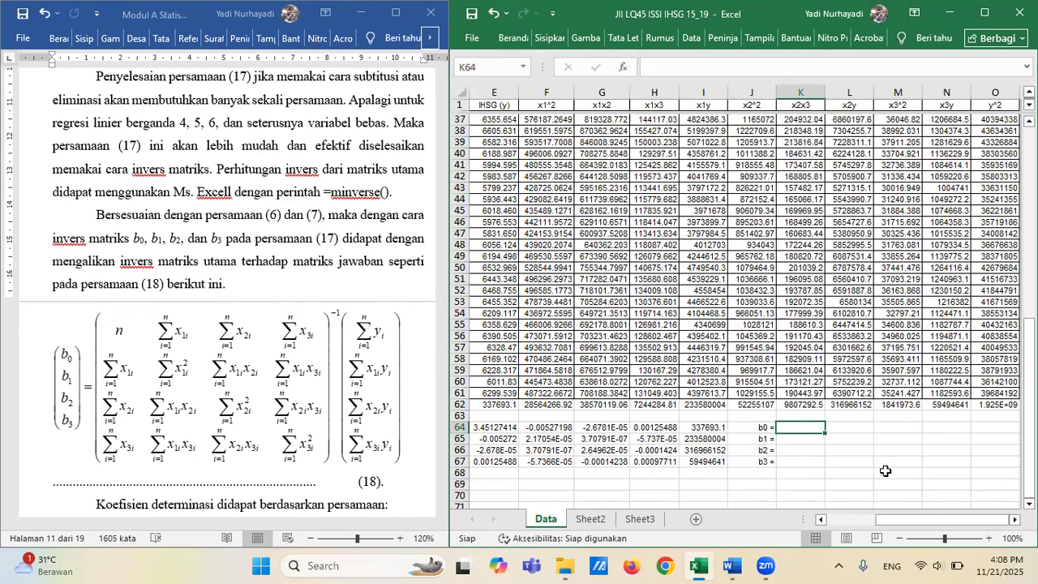
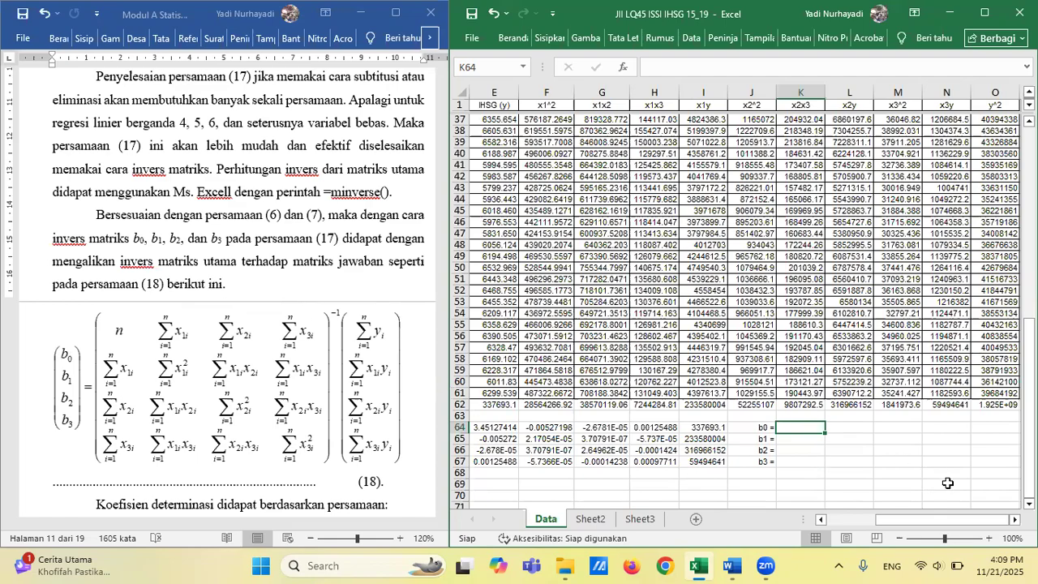
# Examine the main matrix in A64:D67 and its inverse in E64:H67.
pyautogui.click(821, 520)
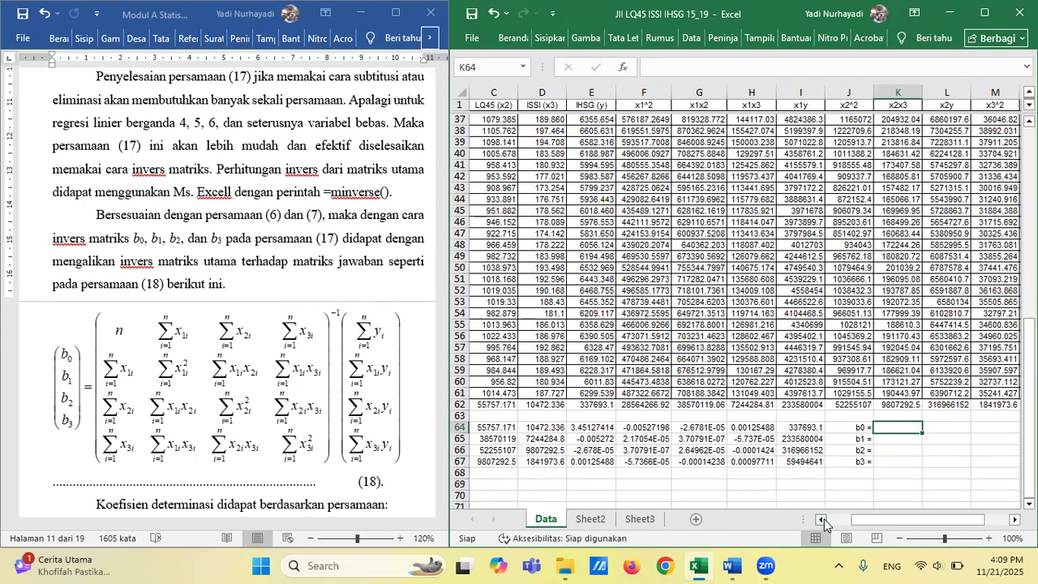
pyautogui.click(821, 520)
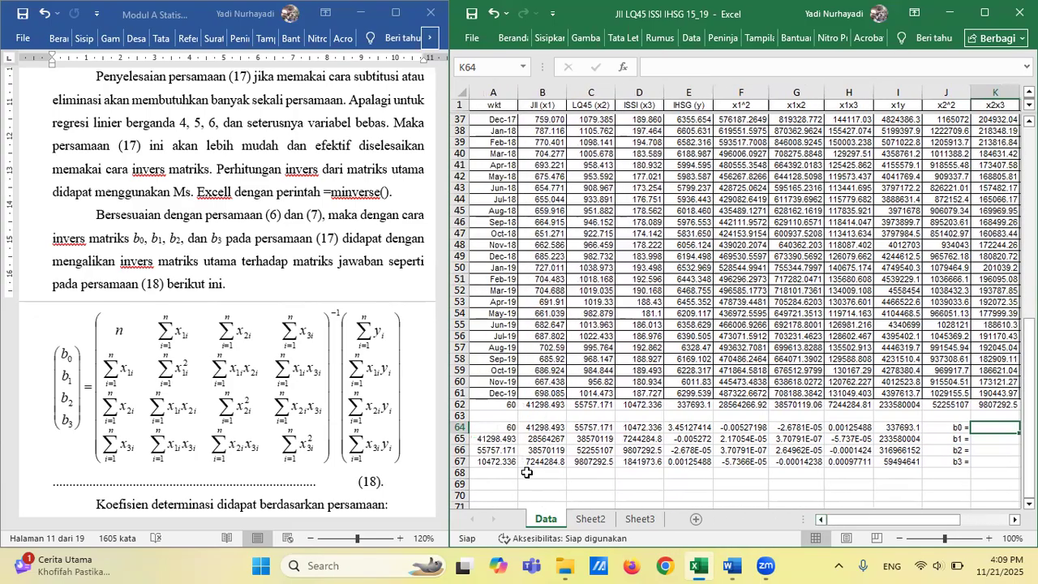
pyautogui.moveTo(495, 430); pyautogui.dragTo(638, 459)
pyautogui.moveTo(689, 428); pyautogui.dragTo(847, 461)
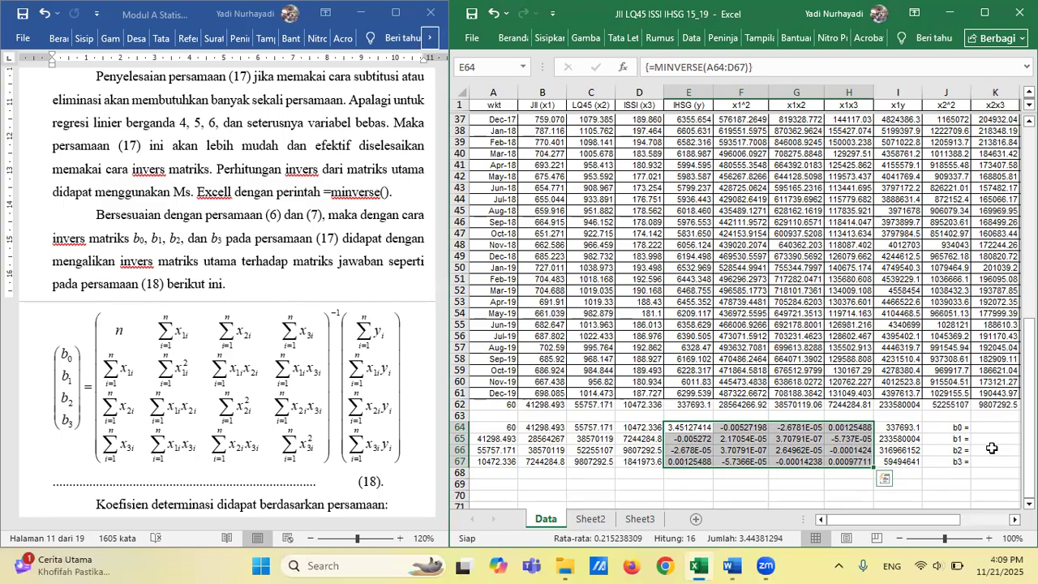
pyautogui.hscroll(4, 1015, 519)
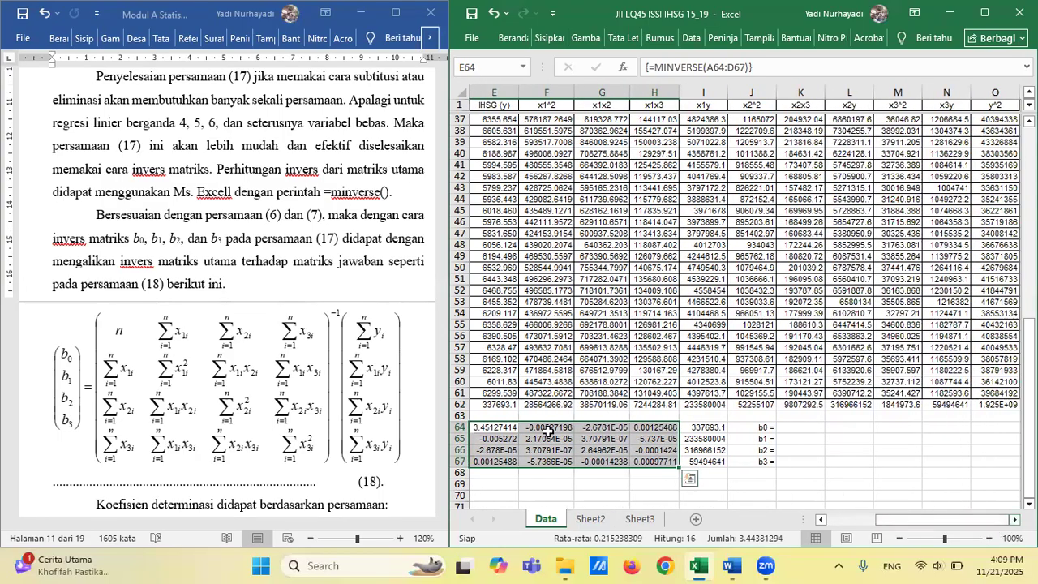
# Calculate b0 in K64 with =e64*i64+f64*i65+g64*i66+h64*i67, multiplying the inverse matrix's first row by the answer vector.
pyautogui.click(801, 427)
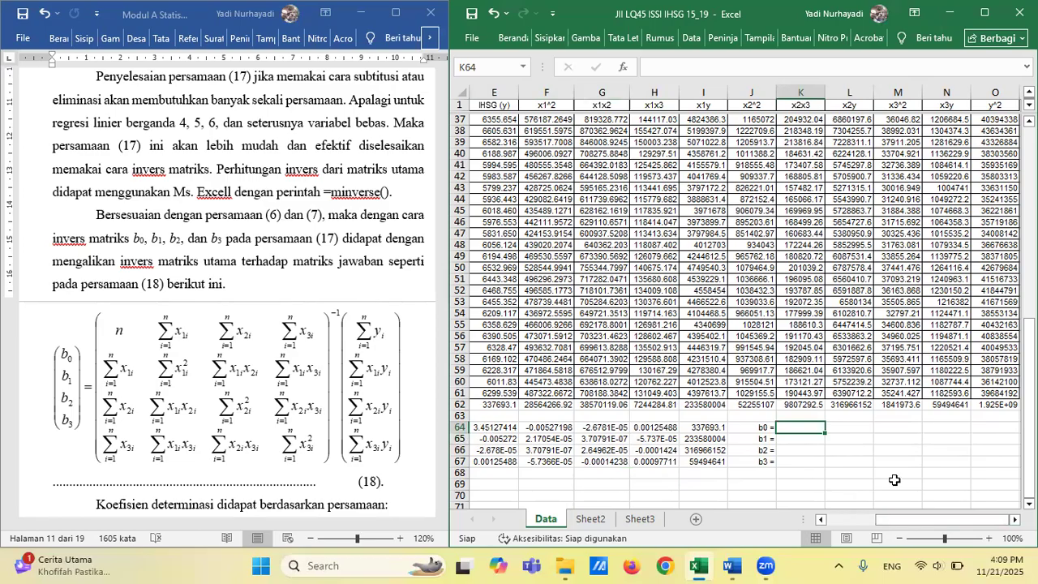
pyautogui.write('=')
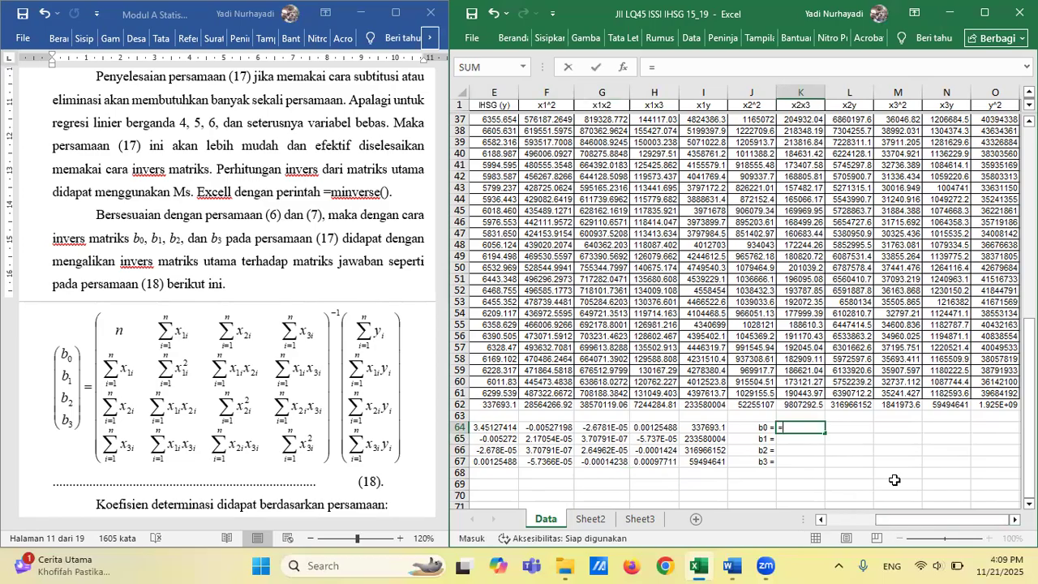
pyautogui.write('e64*')
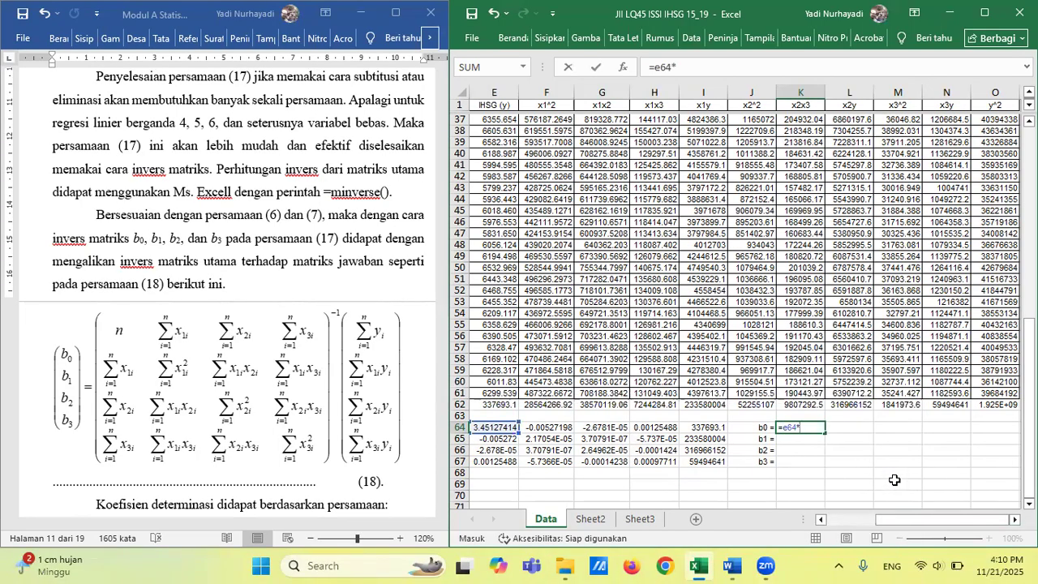
pyautogui.write('i')
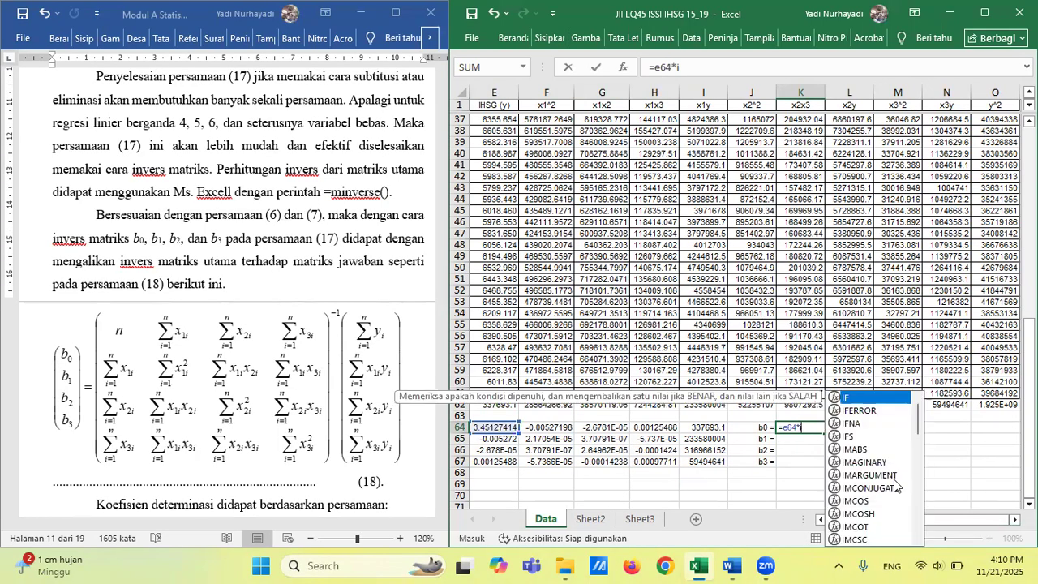
pyautogui.write('64')
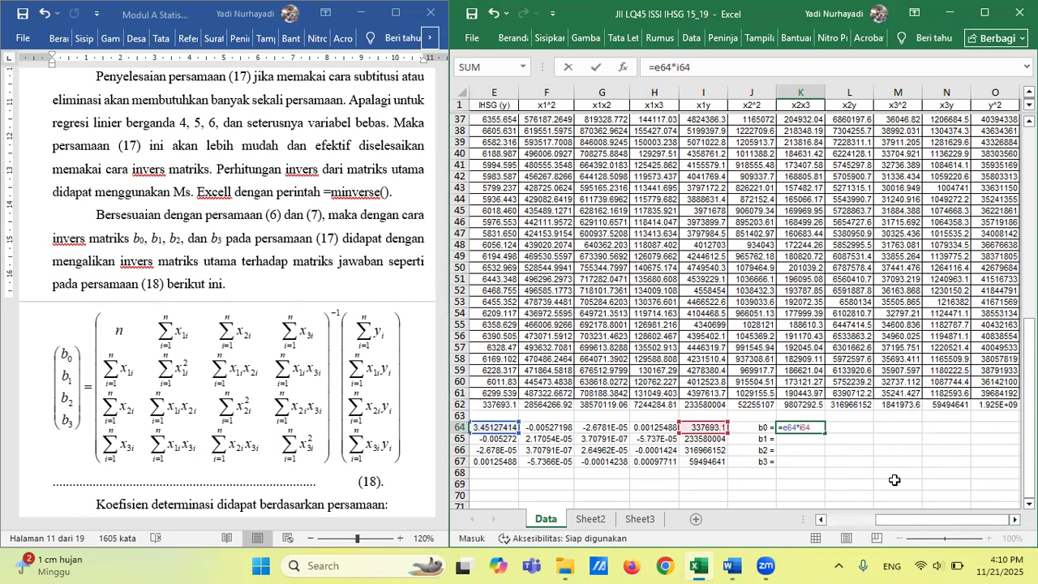
pyautogui.write('+f64')
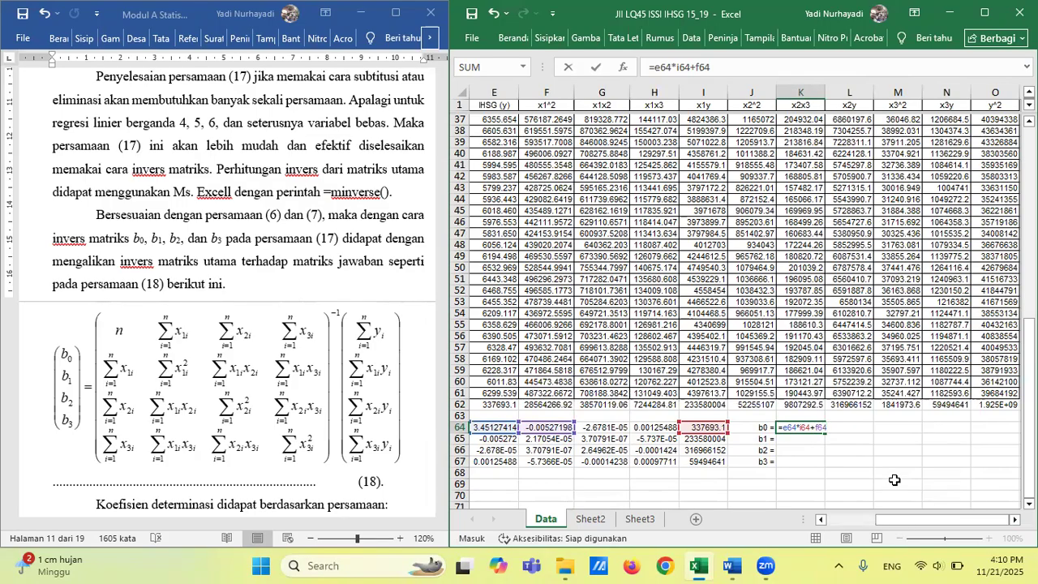
pyautogui.write('*i65')
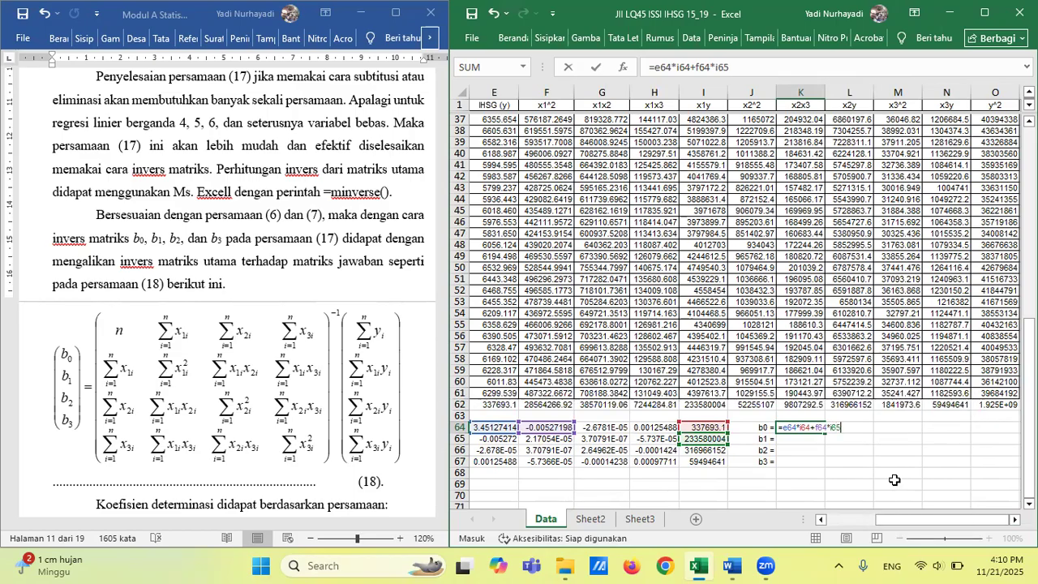
pyautogui.write('+g64')
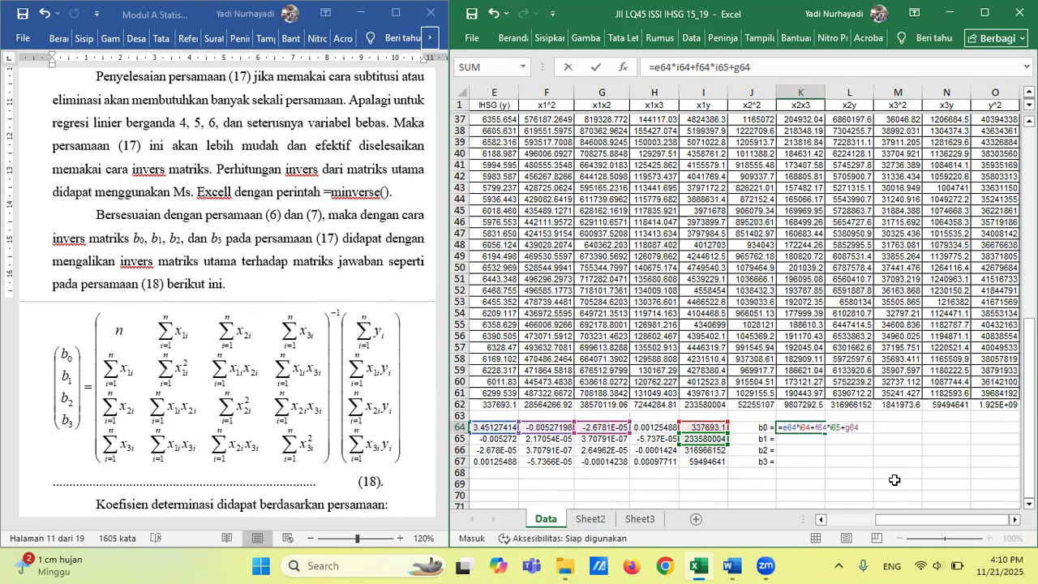
pyautogui.write('*i66+')
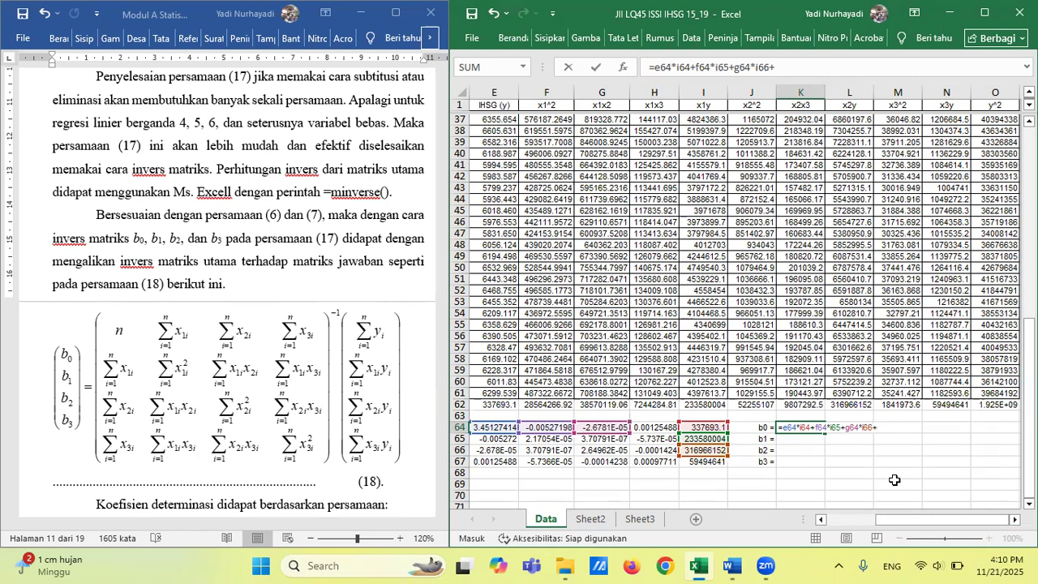
pyautogui.write('h64*')
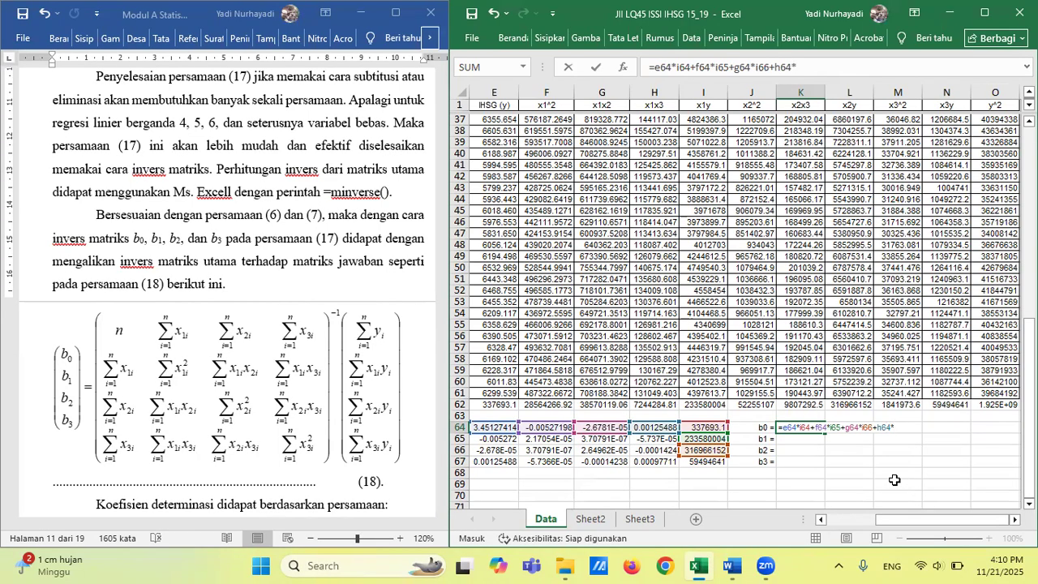
pyautogui.write('i67')
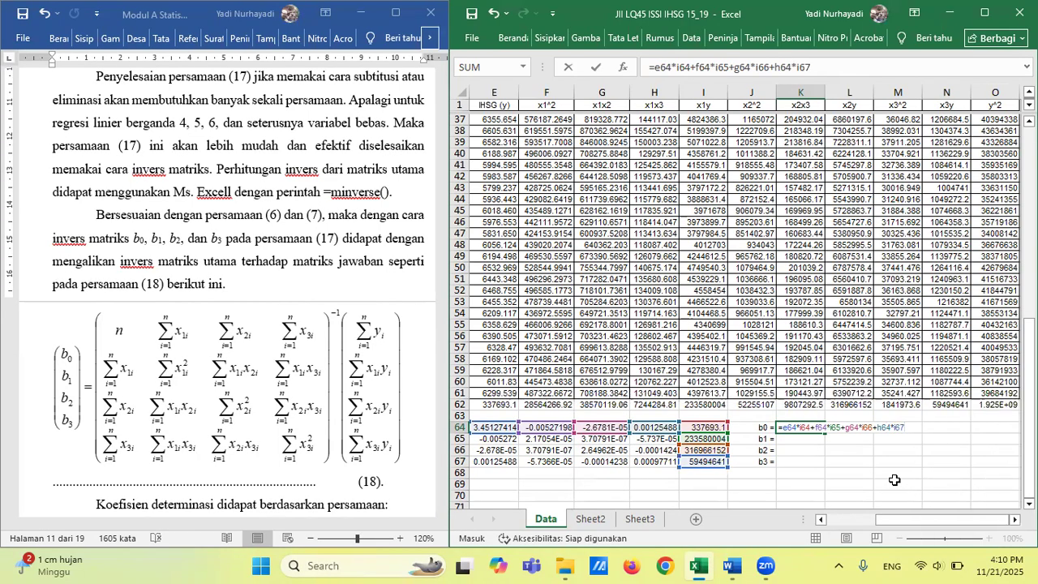
pyautogui.press('Return')
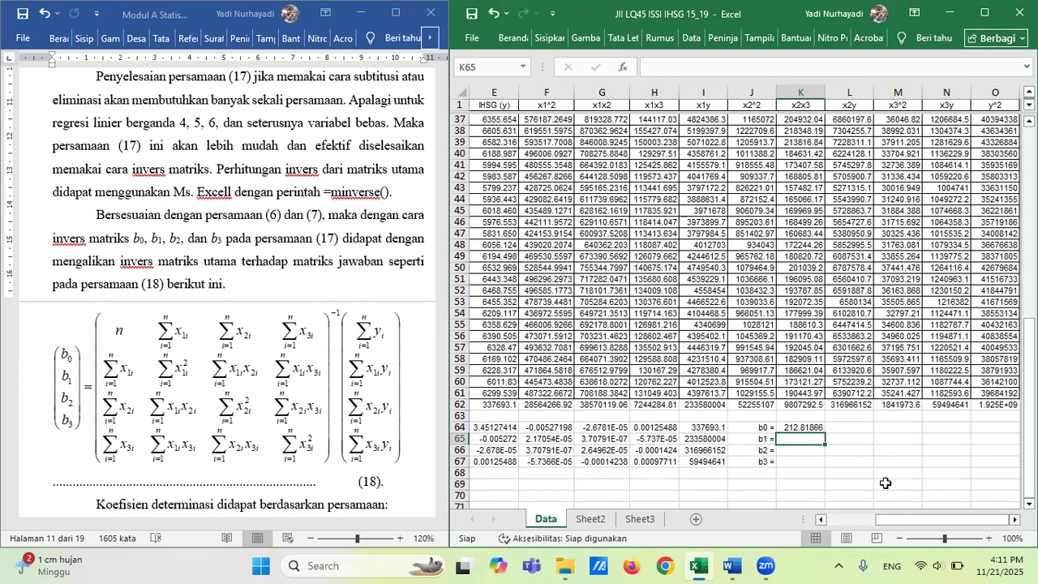
# Calculate b1 in K65 with =e65*i64+f65*i65+g65*i66+h65*i67, using the inverse matrix's second row and the answer vector.
pyautogui.write('=')
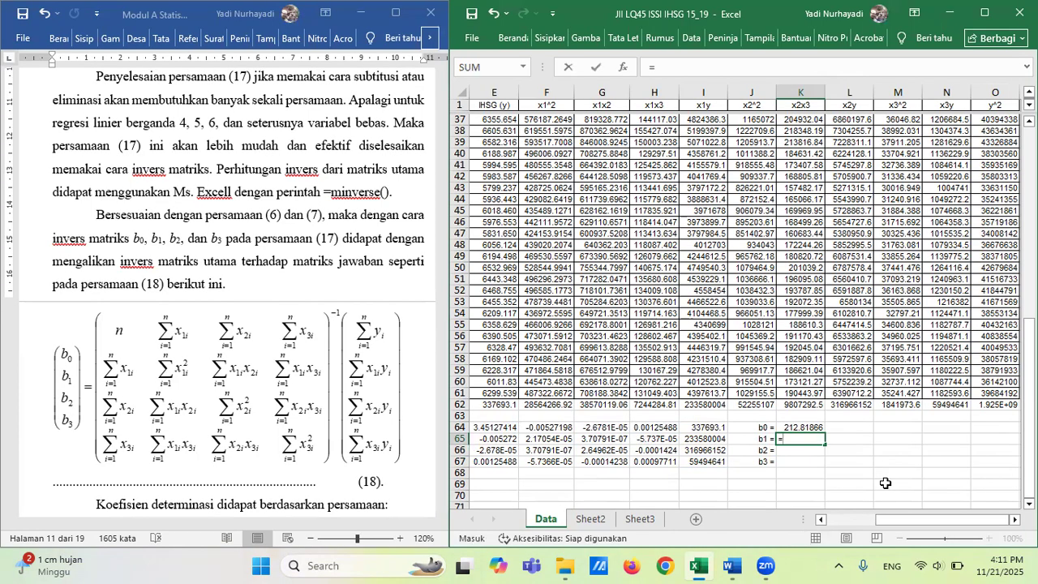
pyautogui.write('e')
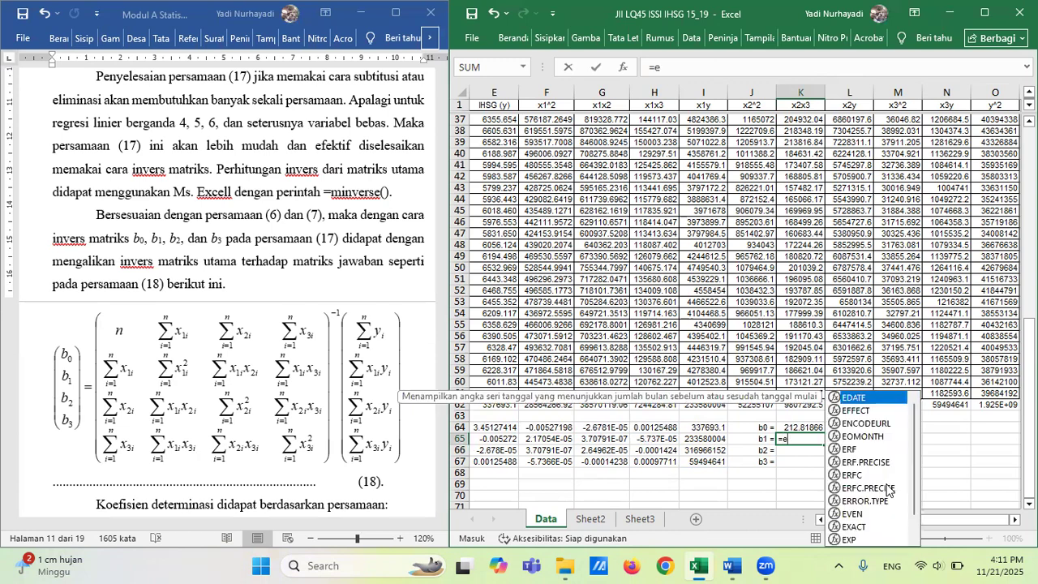
pyautogui.write('65*')
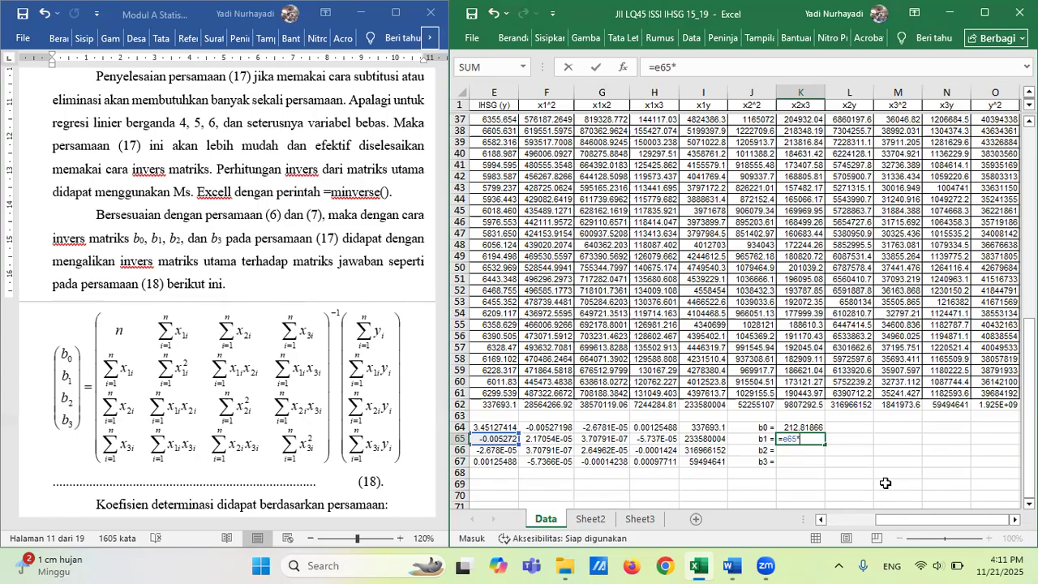
pyautogui.write('i64')
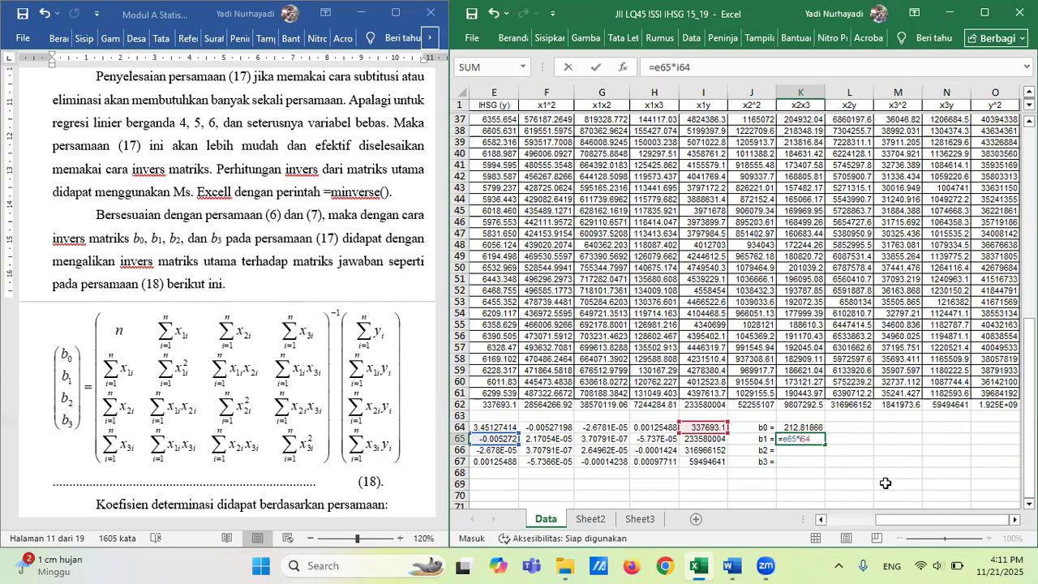
pyautogui.write('+f65')
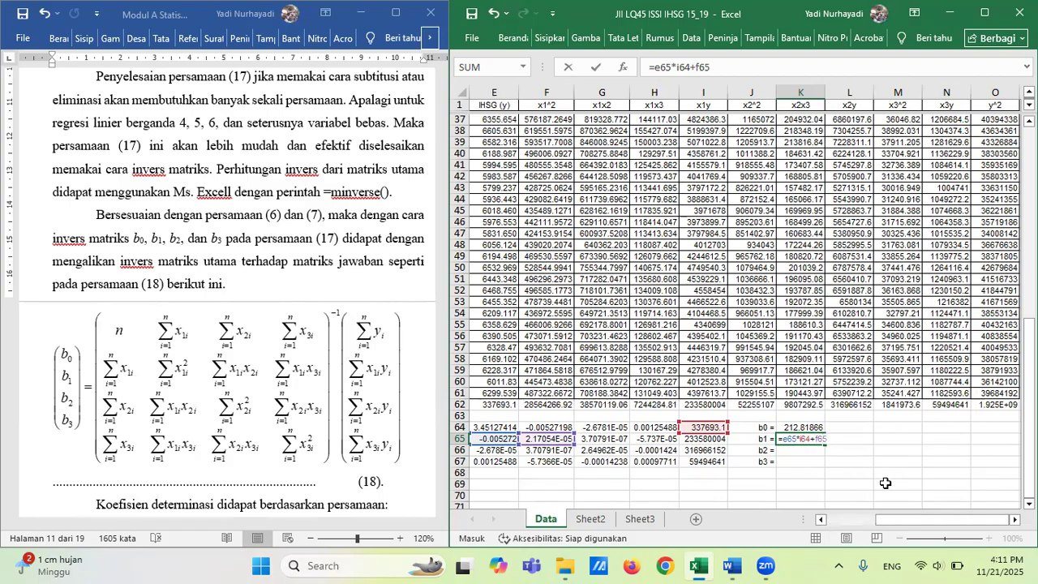
pyautogui.write('*i65')
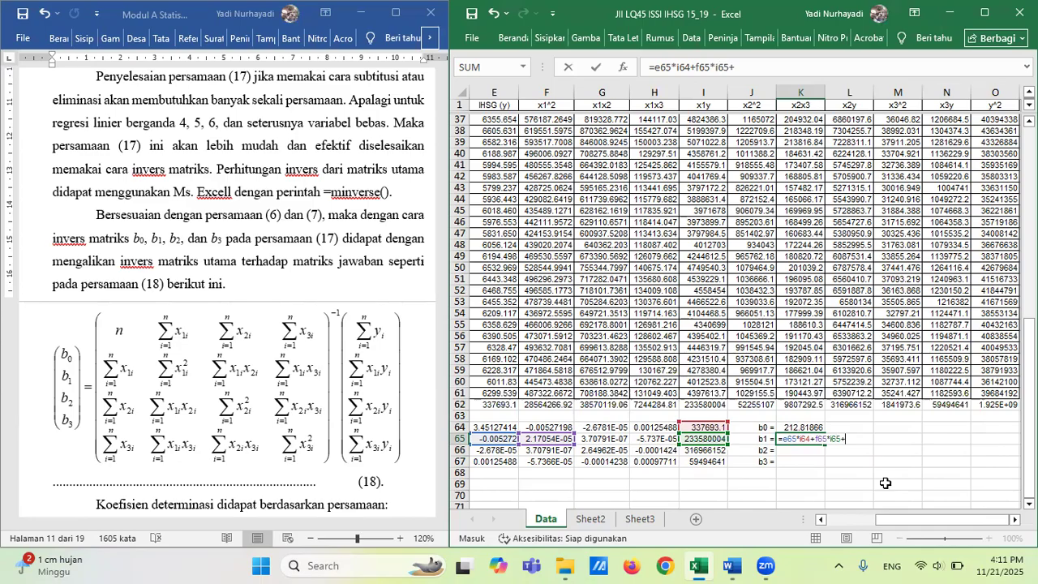
pyautogui.write('+g65')
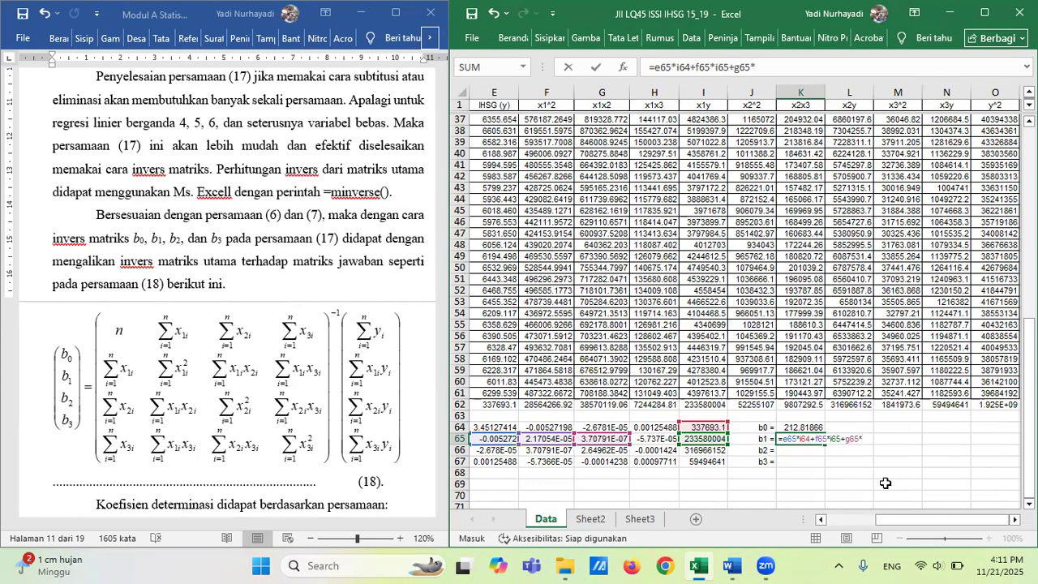
pyautogui.write('*i66')
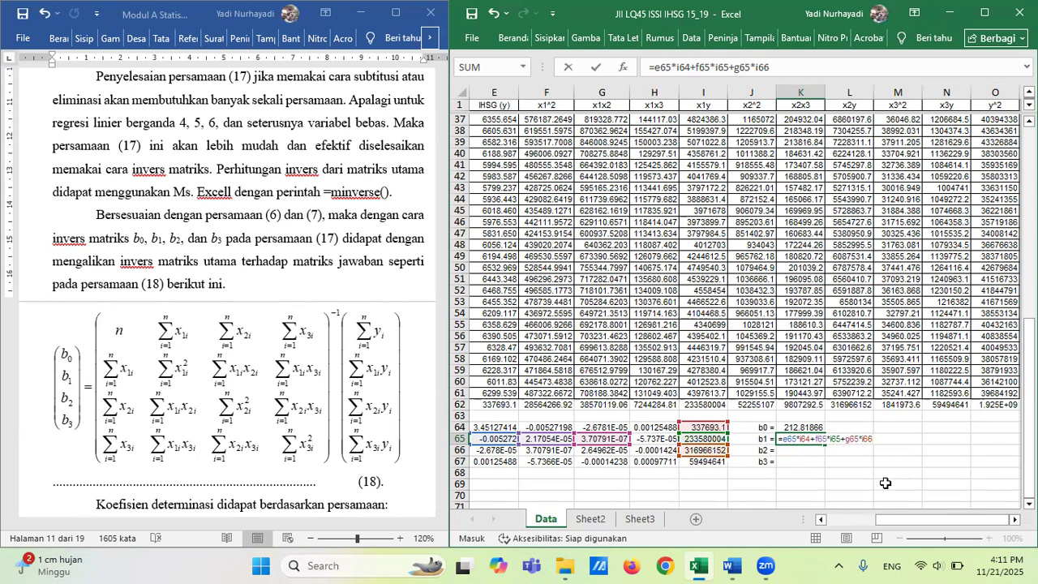
pyautogui.write('+h65')
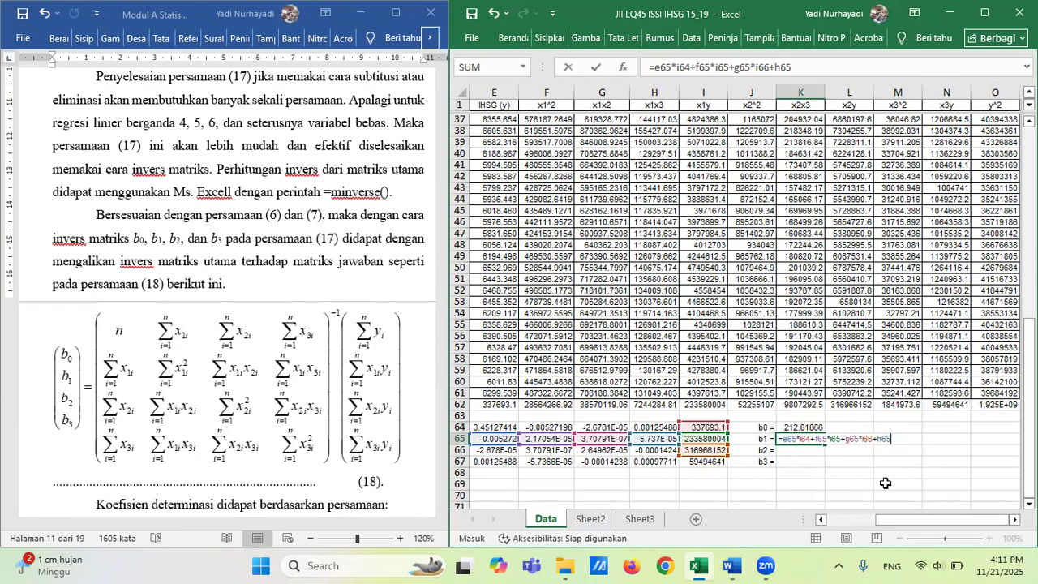
pyautogui.write('*i67')
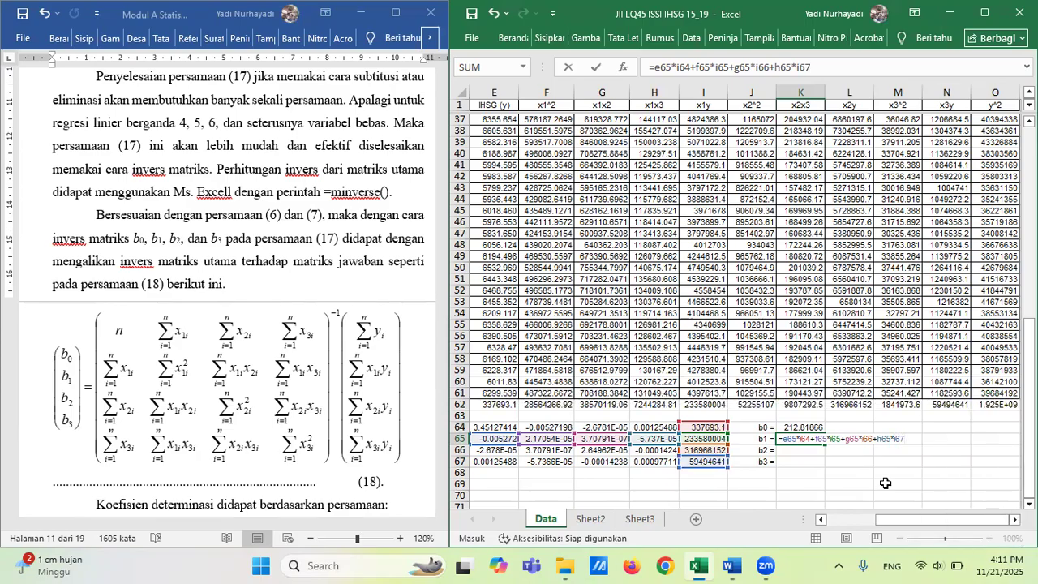
pyautogui.press('Return')
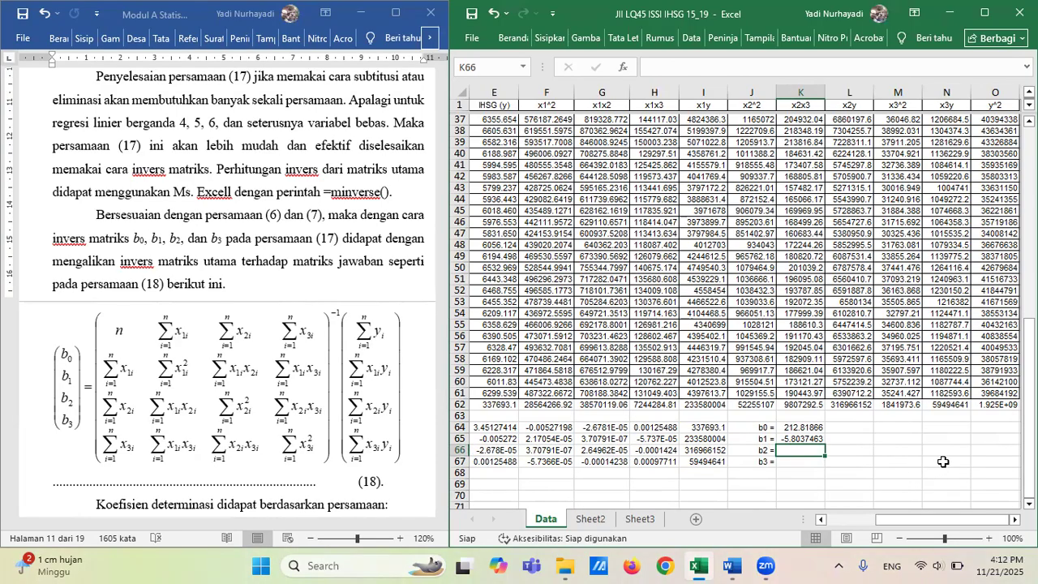
# Calculate b2 in K66 with =e66*i64+f66*i65+g66*i66+h66*i67, using the inverse matrix's third row and the answer vector.
pyautogui.write('=')
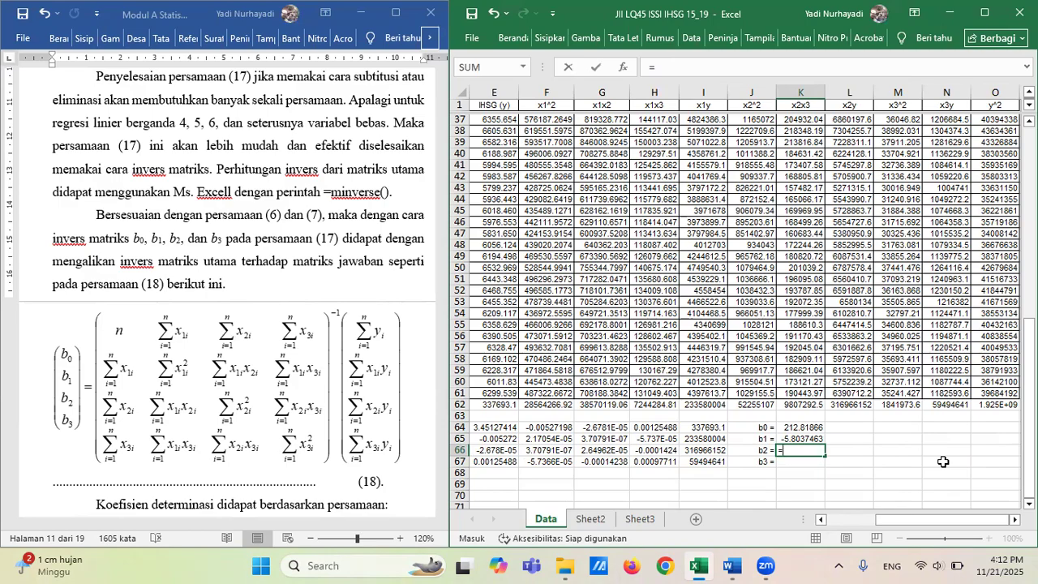
pyautogui.write('e66')
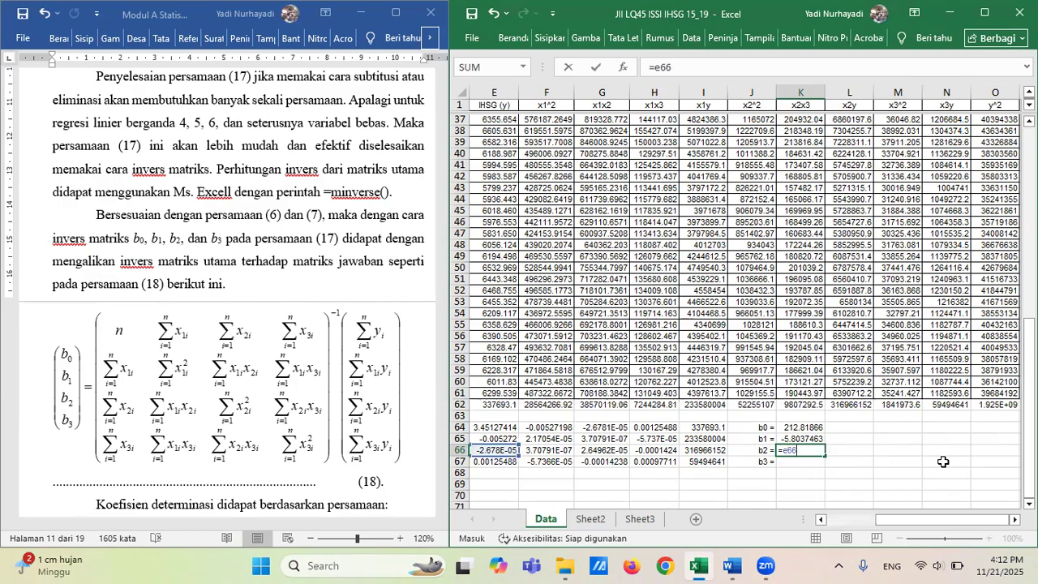
pyautogui.write('*i64+')
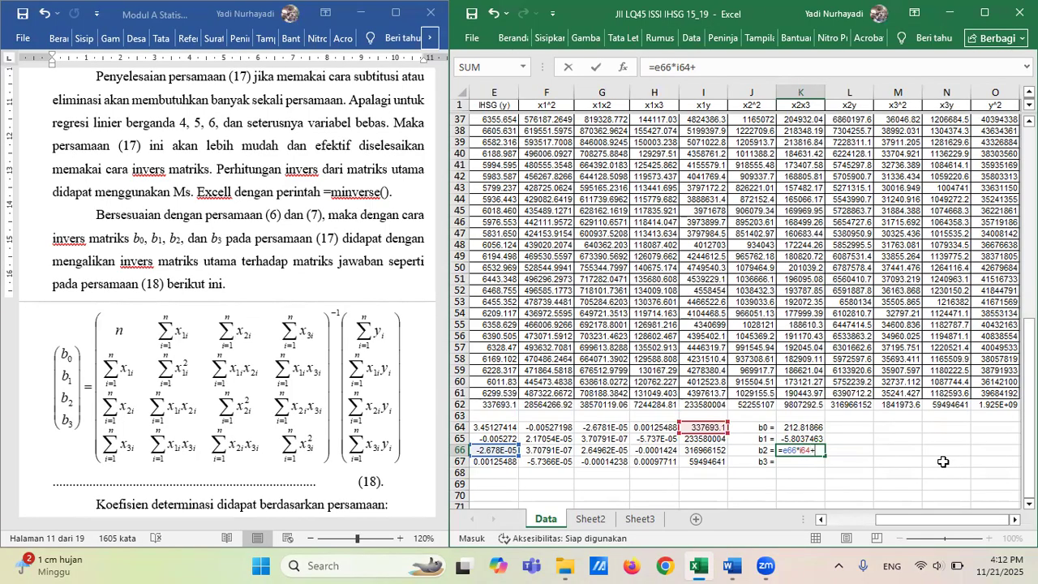
pyautogui.write('f66')
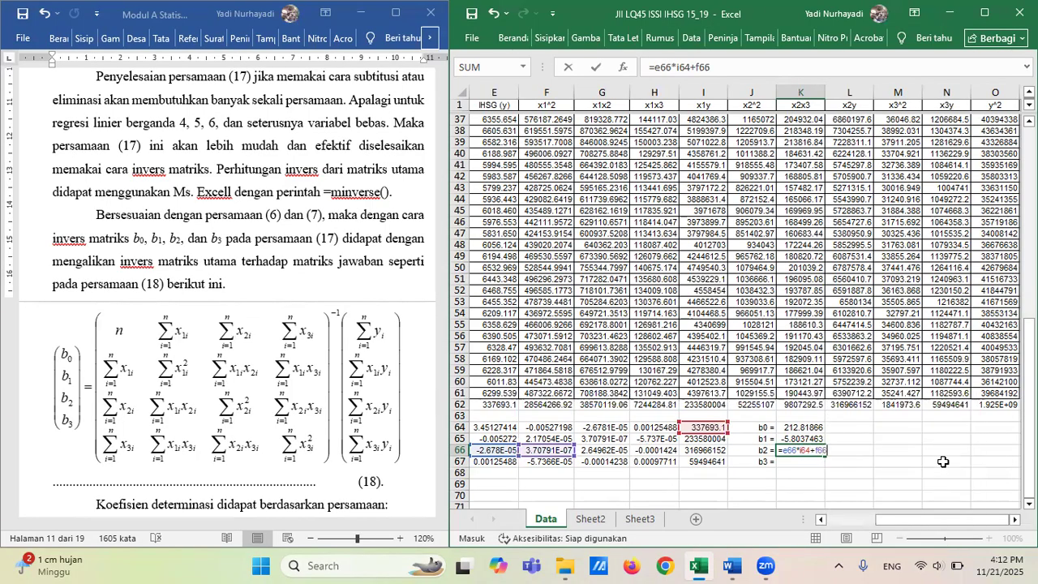
pyautogui.write('*i')
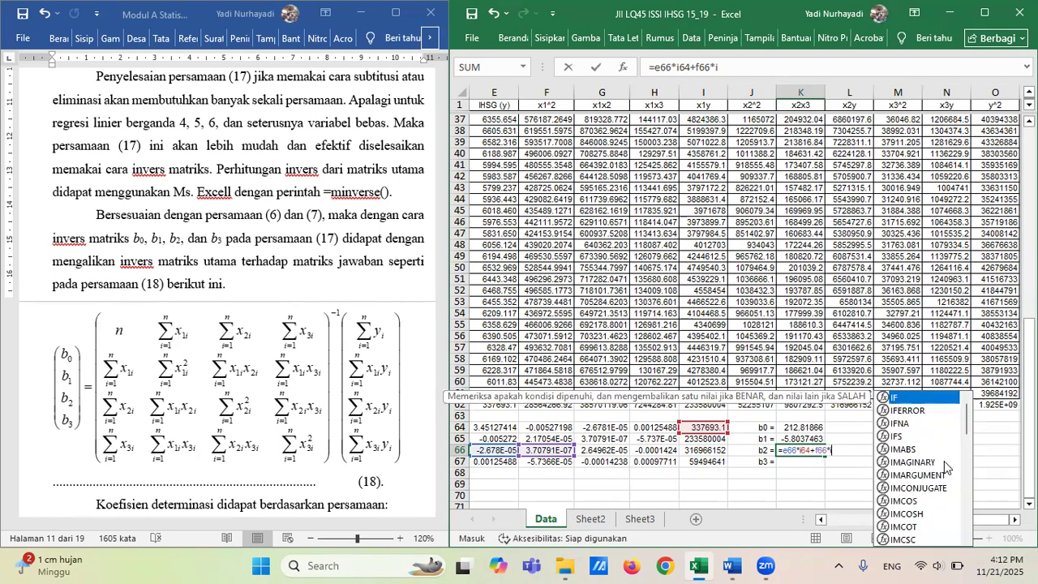
pyautogui.write('65')
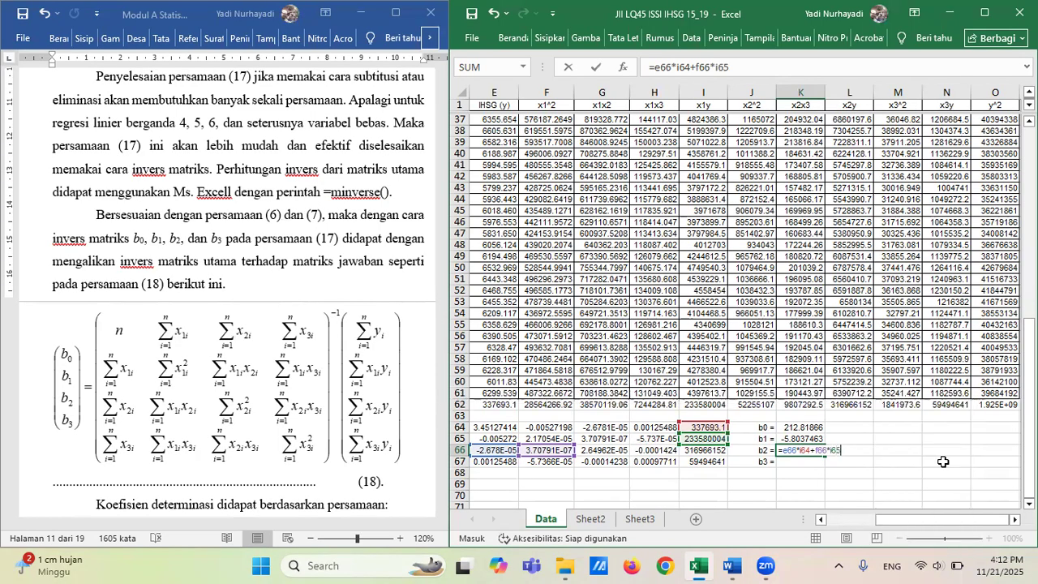
pyautogui.write('+')
pyautogui.write('g')
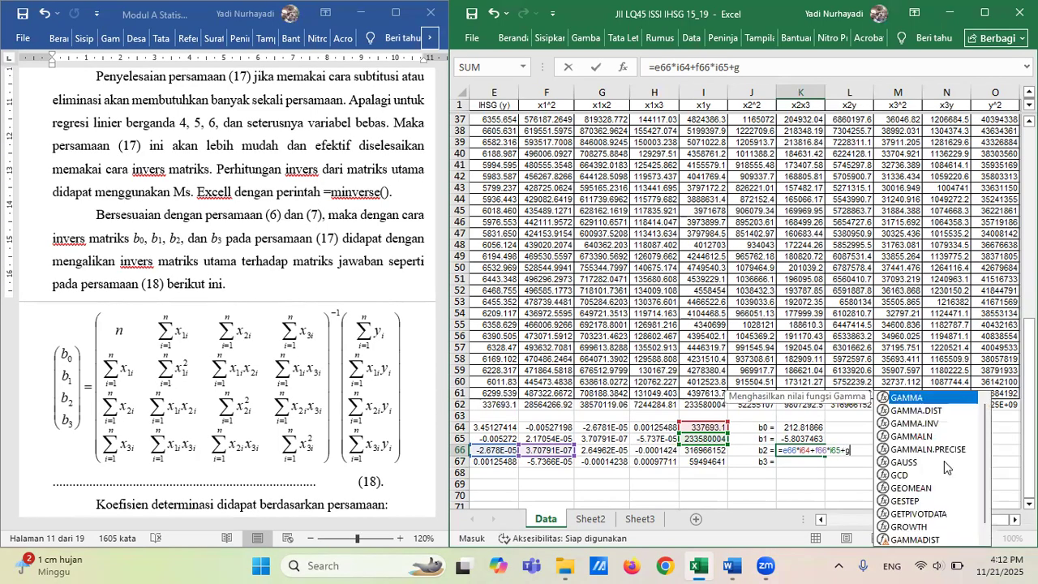
pyautogui.write('66*')
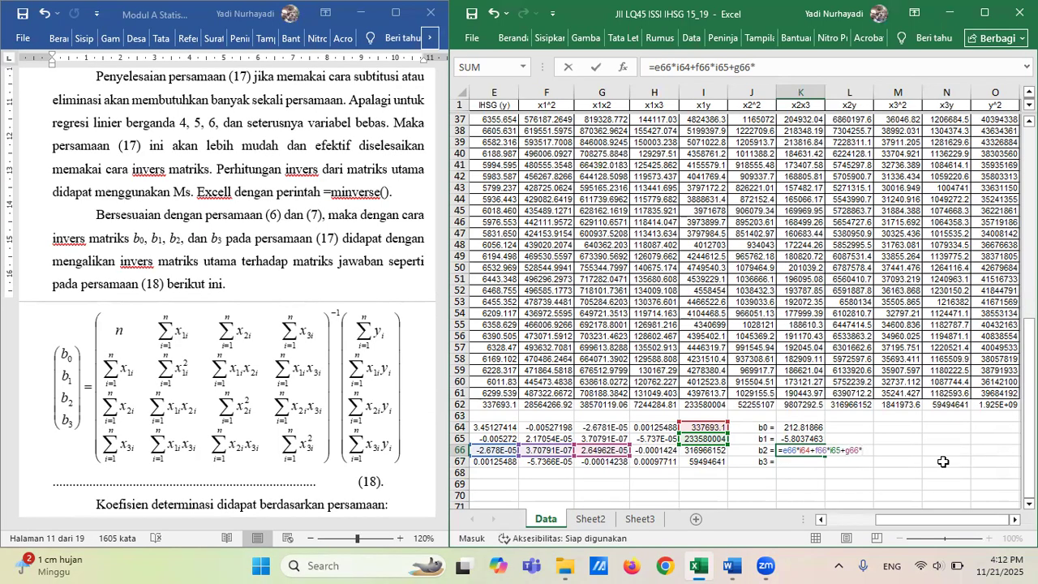
pyautogui.write('i')
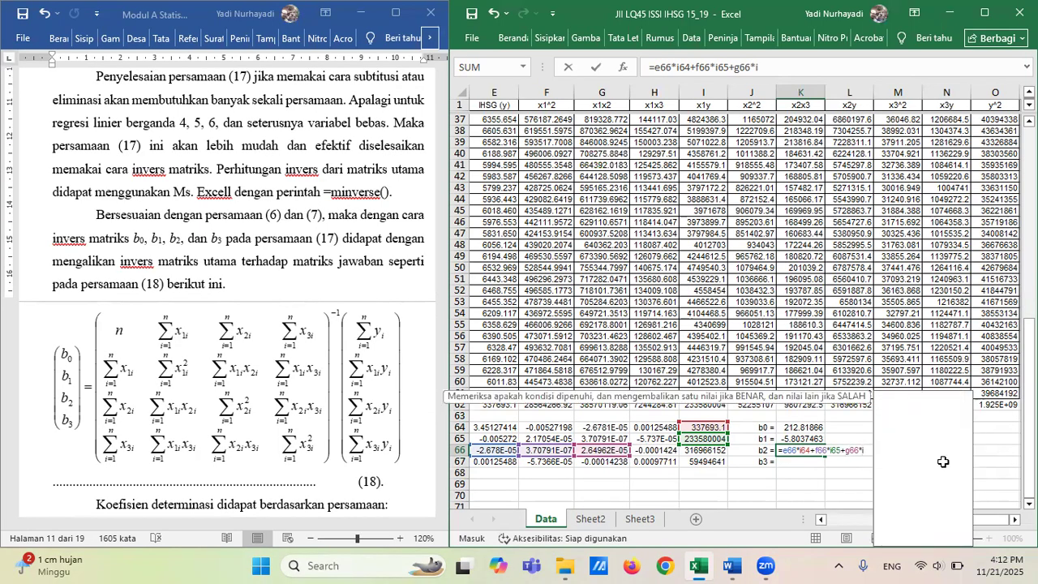
pyautogui.write('66+')
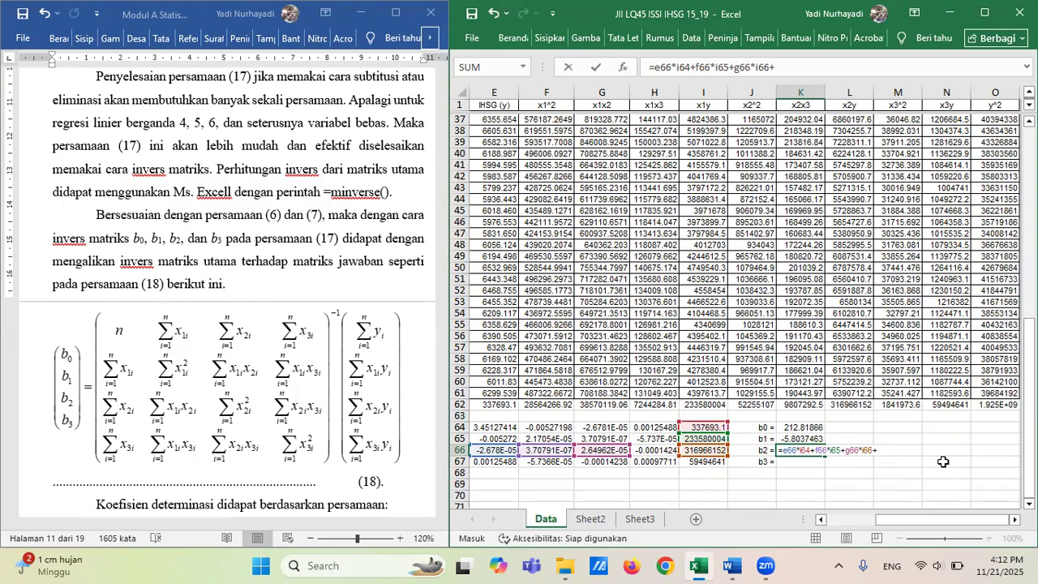
pyautogui.write('h66')
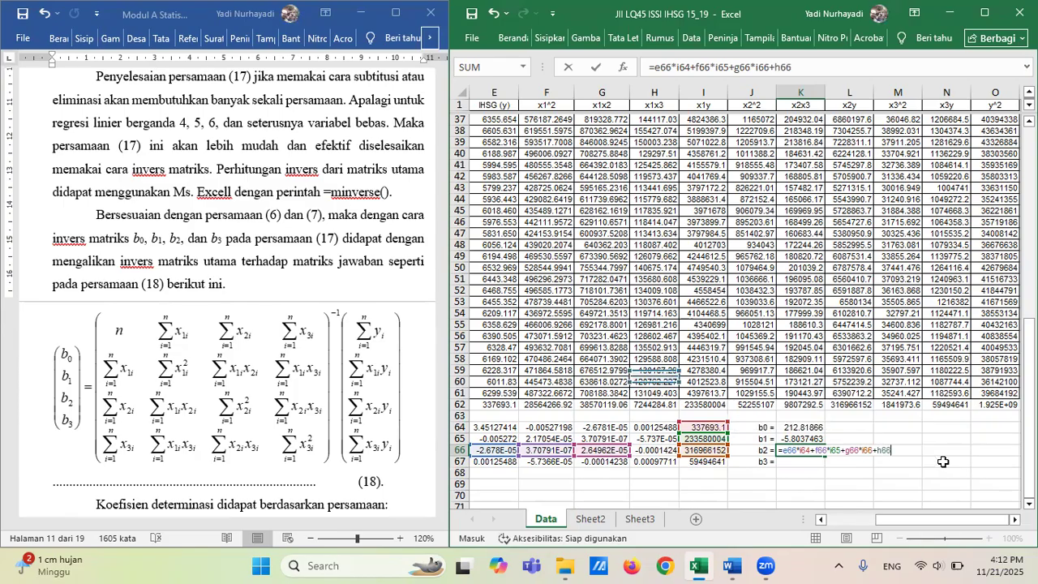
pyautogui.write('*')
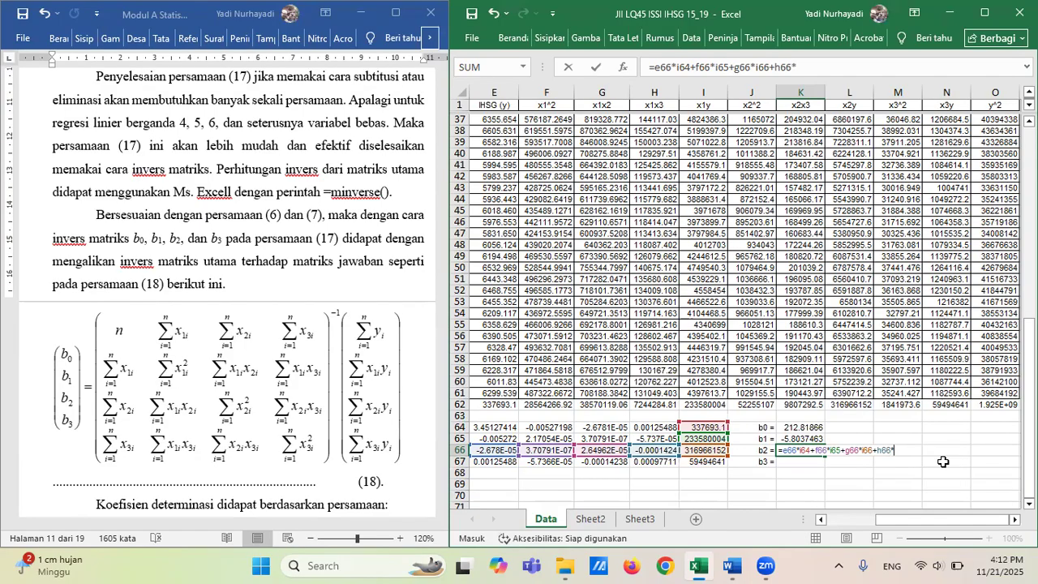
pyautogui.write('i')
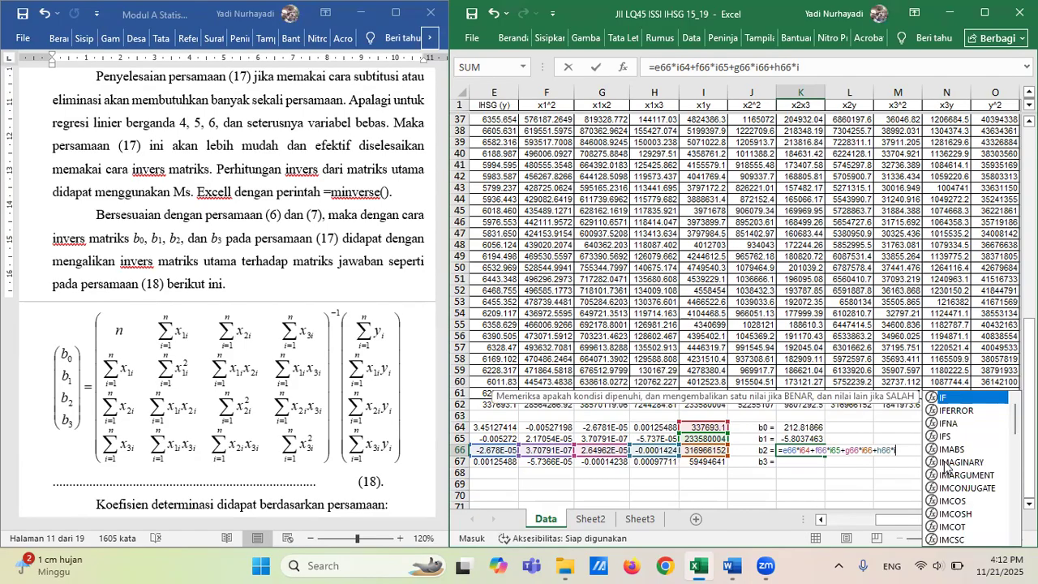
pyautogui.write('67')
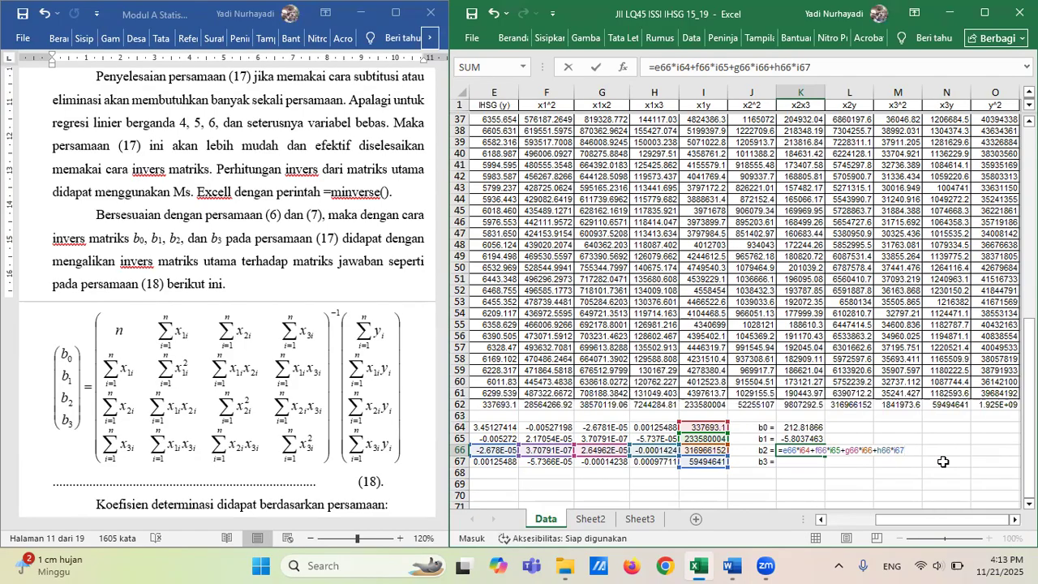
pyautogui.press('Return')
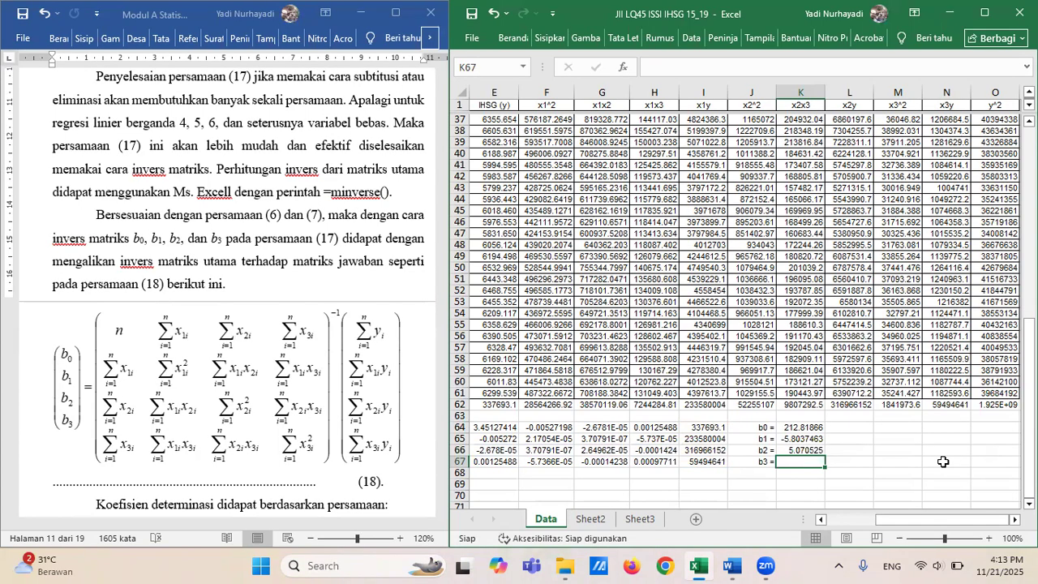
# Calculate b3 in K67 with =e67*i64+f67*i65+g67*i66+h67*i67, using the inverse matrix's fourth row and the answer vector.
pyautogui.write('=')
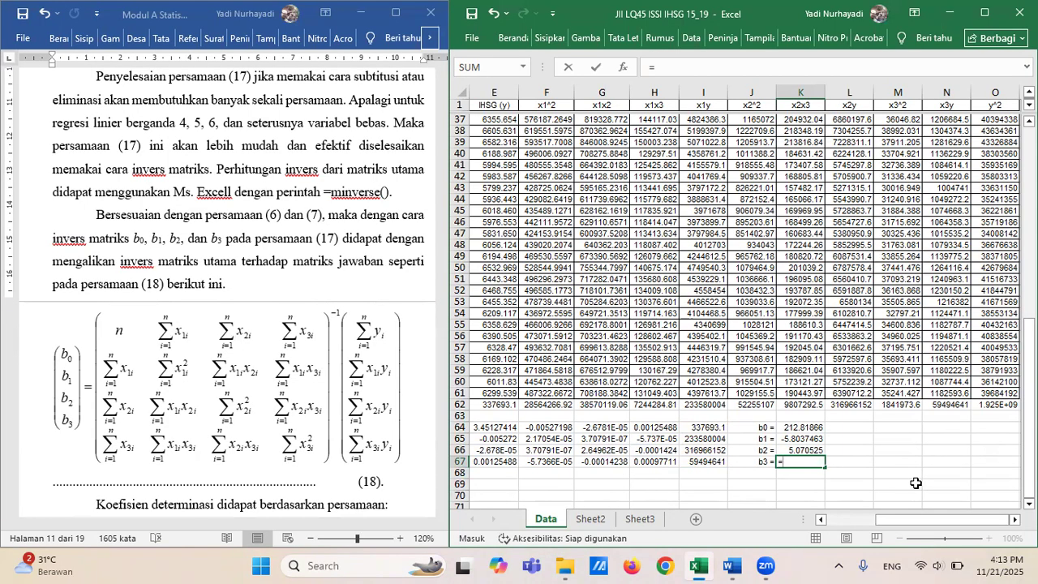
pyautogui.write('e67')
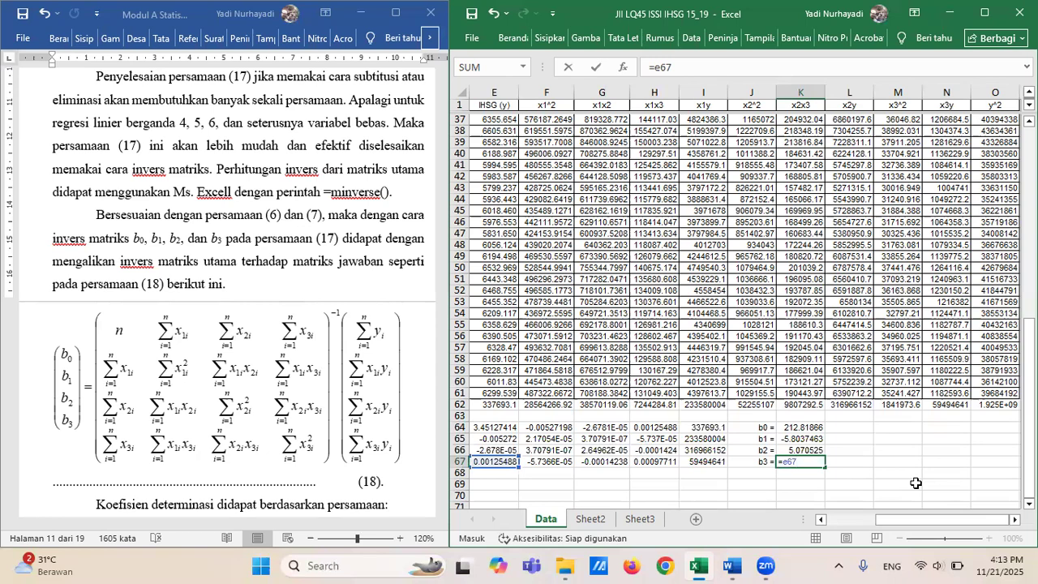
pyautogui.write('*i64')
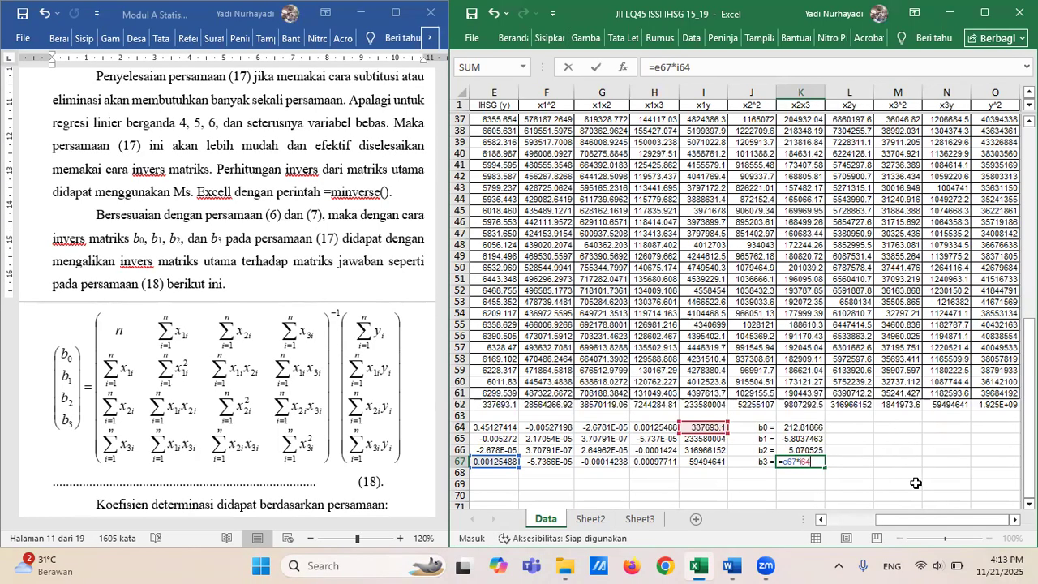
pyautogui.write('+f7')
pyautogui.press('BackSpace')
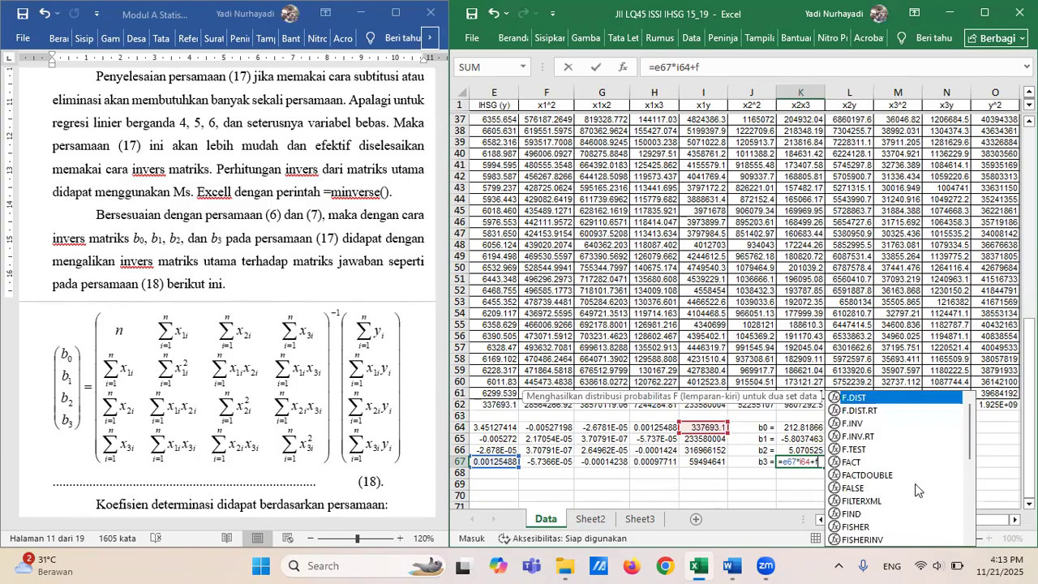
pyautogui.write('67')
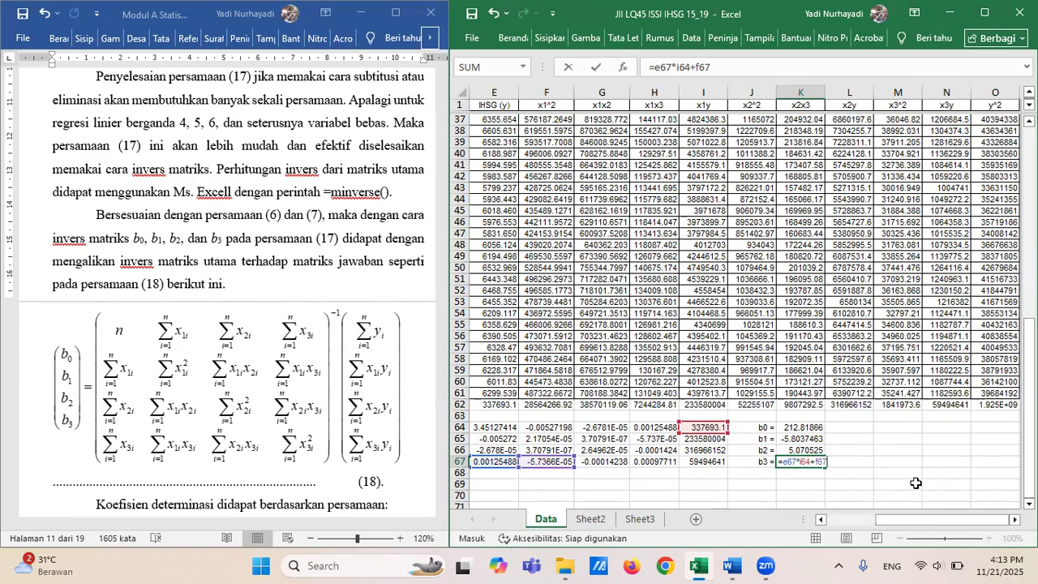
pyautogui.write('*i65')
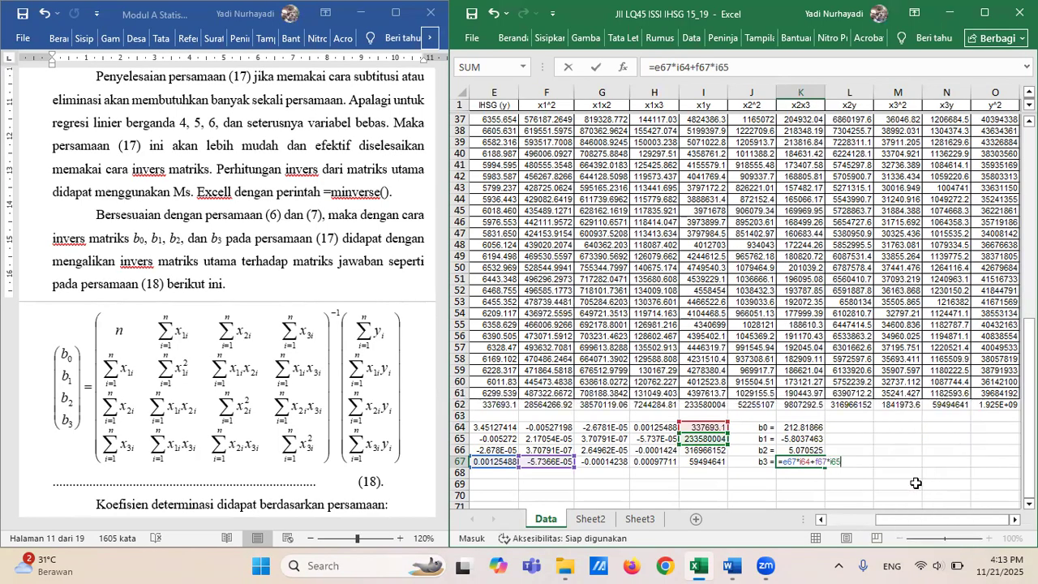
pyautogui.write('+g67*')
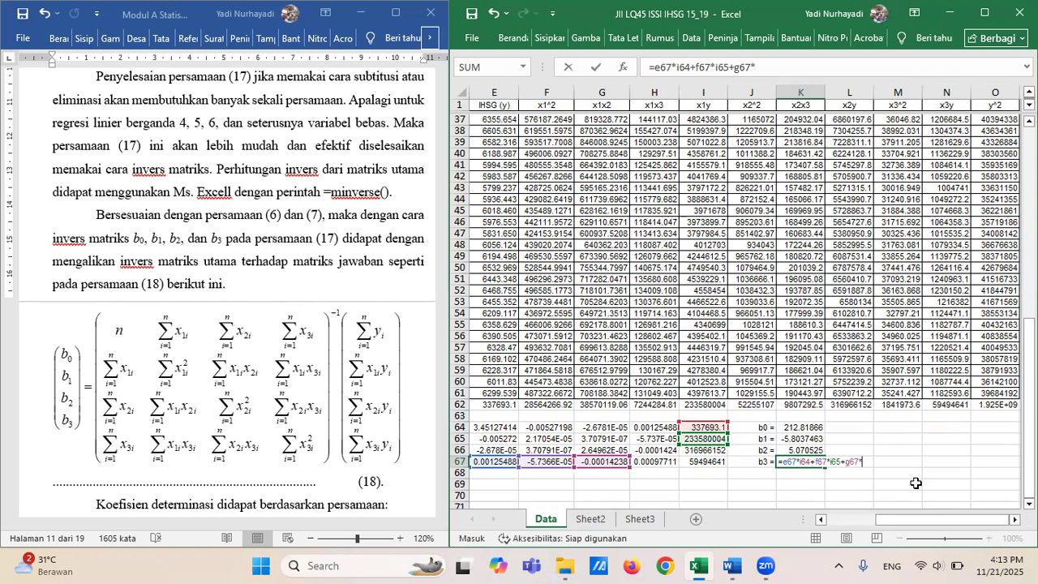
pyautogui.write('i66')
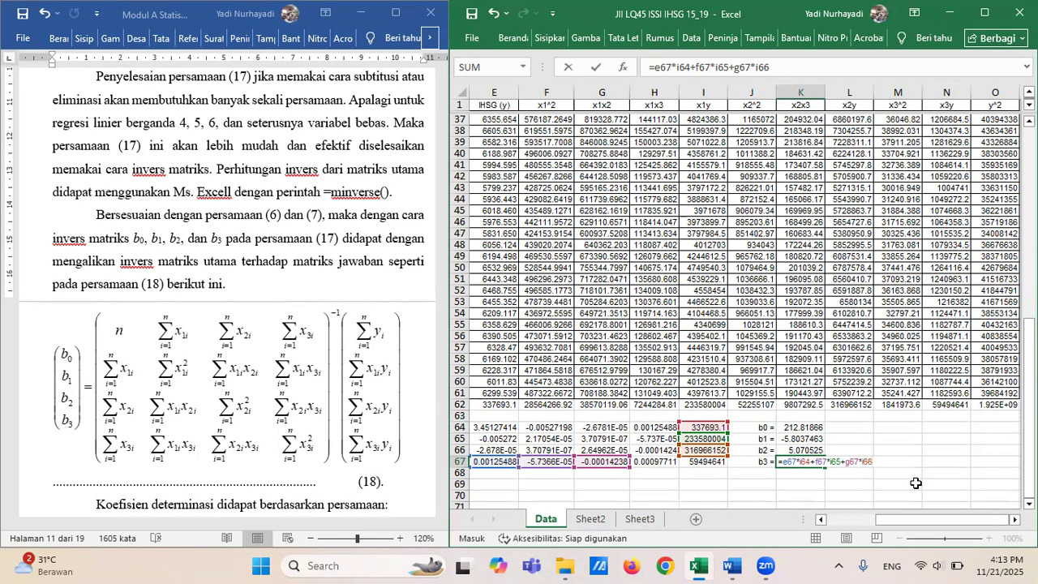
pyautogui.write('+h67')
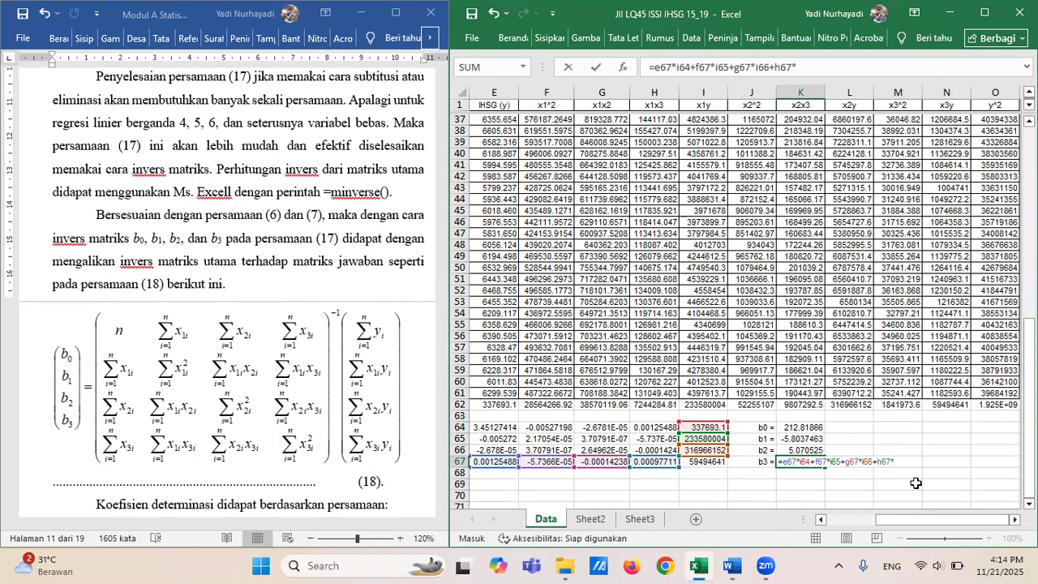
pyautogui.write('*i67')
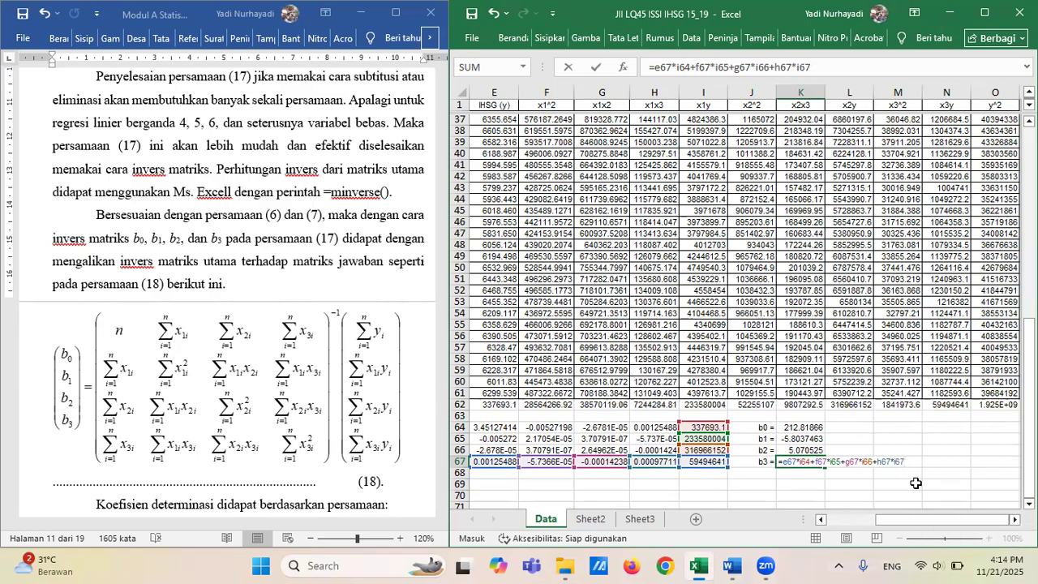
pyautogui.press('Return')
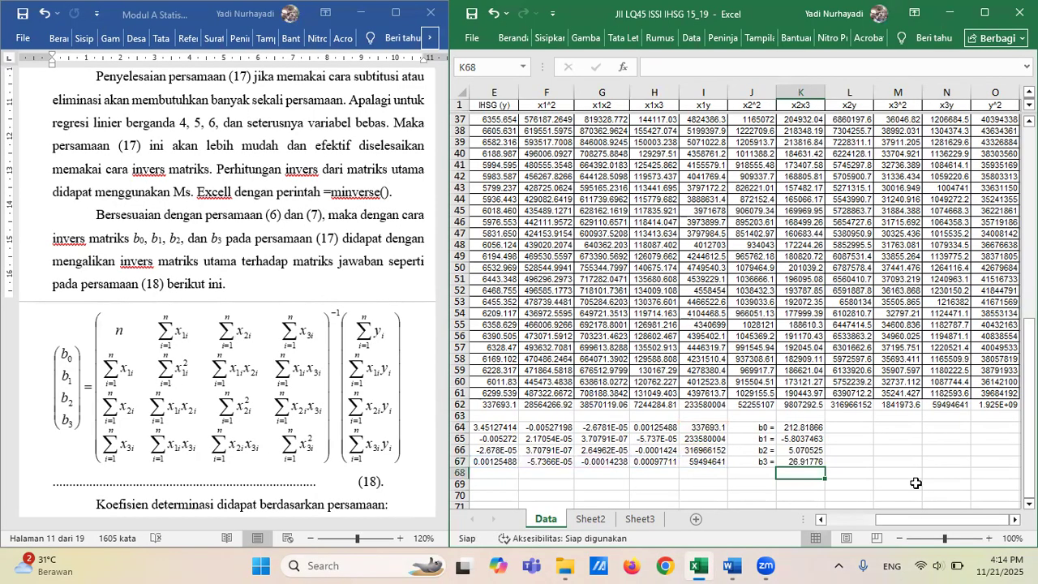
# Review the calculated coefficients b0 to b3 in K64:K67.
pyautogui.press('Up')
pyautogui.press('Up')
pyautogui.press('Up')
pyautogui.press('Up')
pyautogui.press('Down')
pyautogui.press('Down')
pyautogui.press('Down')
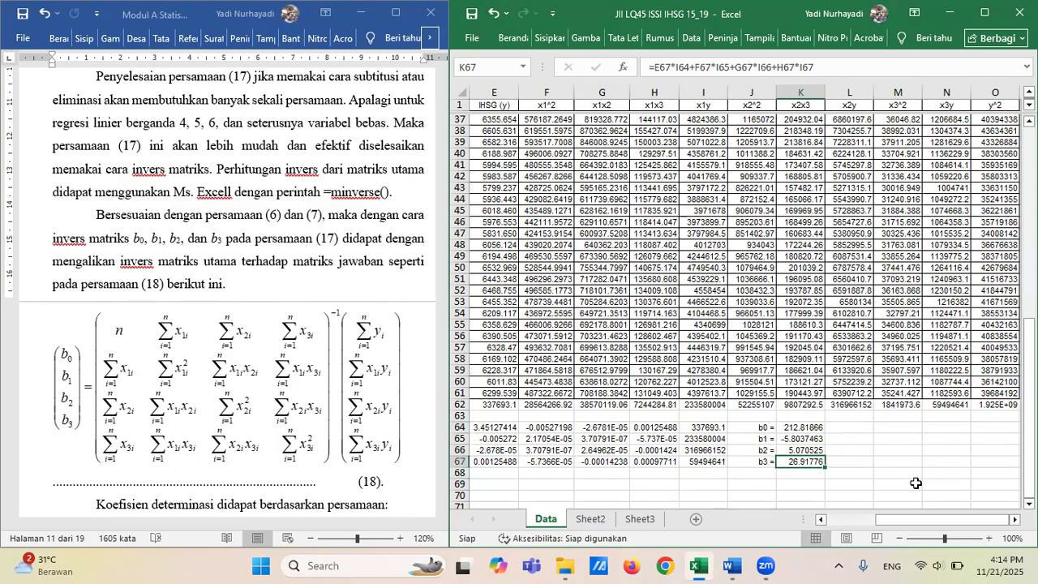
# Select A68 below the main matrix and examine the R² and Adjusted R² formulas, equations (19) and (20), in the Word module.
pyautogui.press('Down')
pyautogui.press('Left')
pyautogui.press('Left')
pyautogui.press('Left')
pyautogui.press('Left')
pyautogui.press('Left')
pyautogui.press('Left')
pyautogui.press('Left')
pyautogui.press('Left')
pyautogui.press('Left')
pyautogui.press('Left')
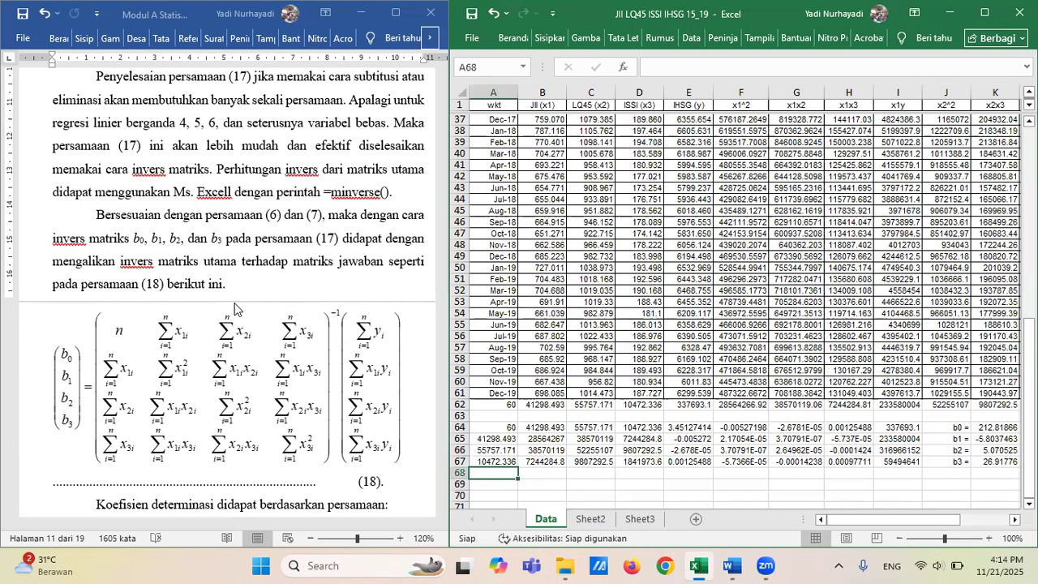
pyautogui.scroll(1, 235, 309)
pyautogui.scroll(-4, 234, 309)
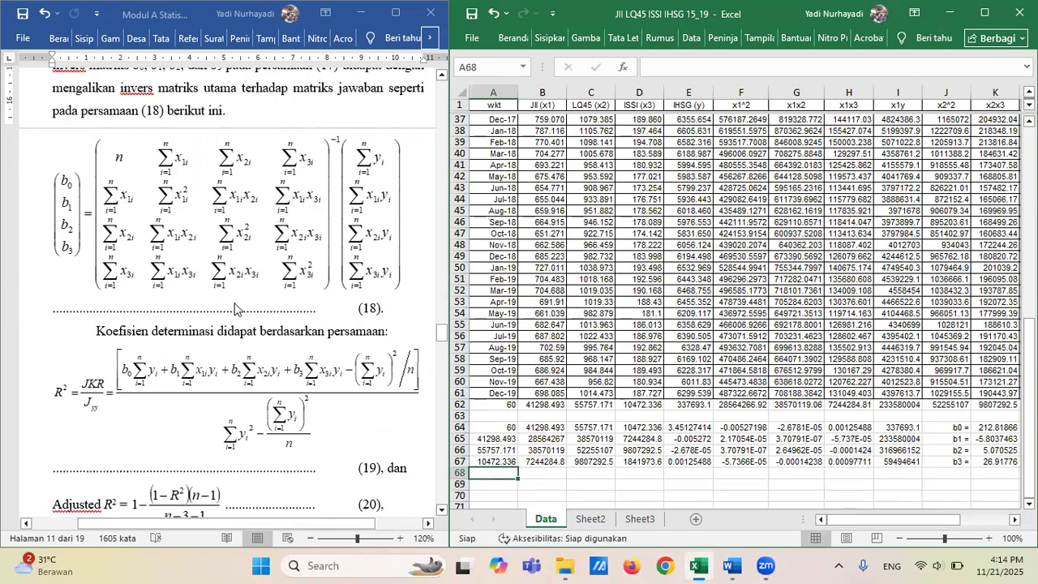
pyautogui.scroll(-2, 234, 309)
pyautogui.scroll(-1, 234, 309)
pyautogui.scroll(3, 234, 309)
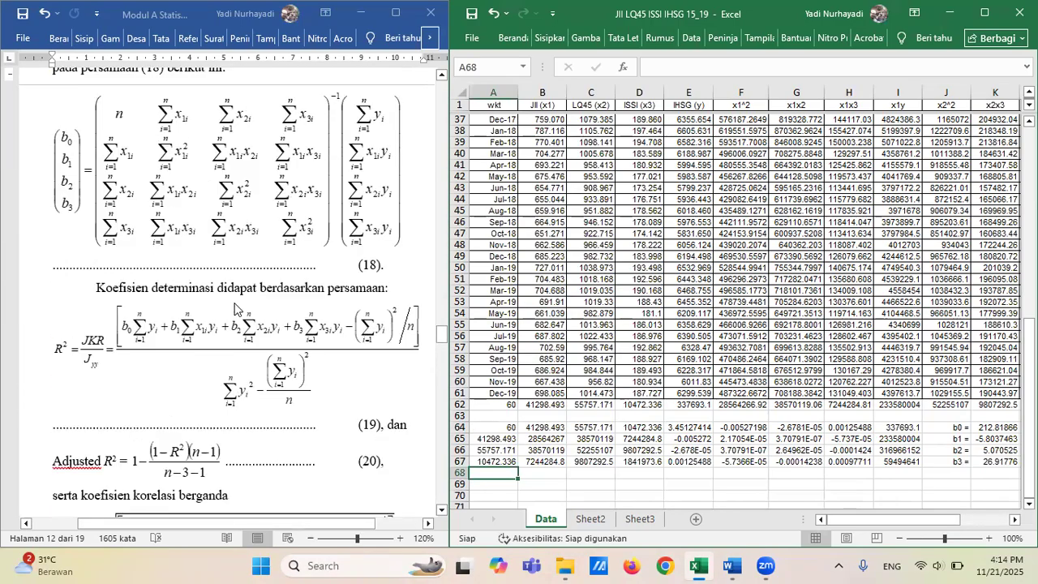
pyautogui.scroll(-1, 234, 308)
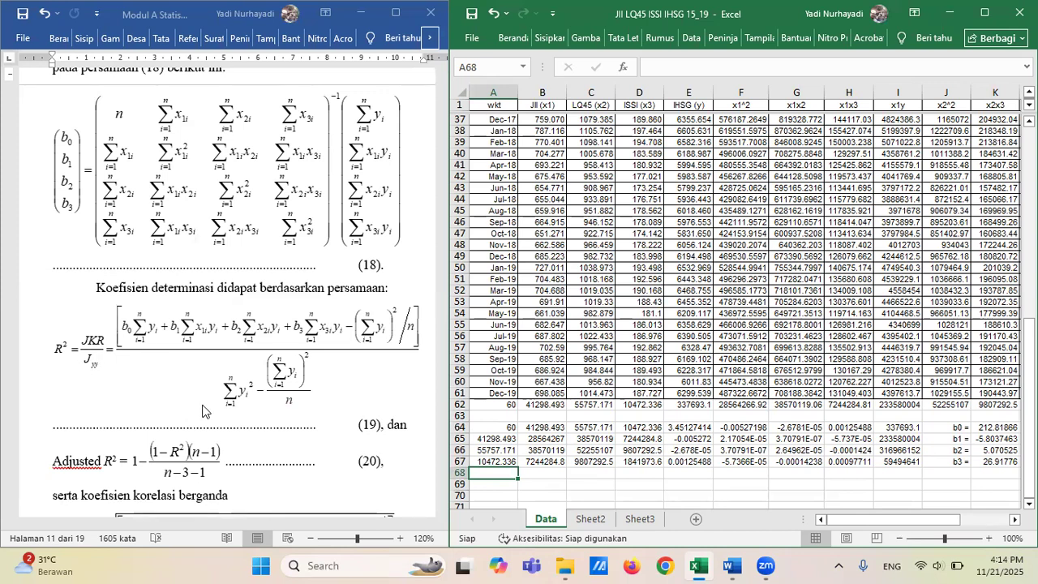
# Enter the labels "JKR =", "Jyy =", "R^2 =", "Adj R^2 =" and "R =" down cells A68:A72.
pyautogui.write('JKR =')
pyautogui.press('Return')
pyautogui.write('Jyy =')
pyautogui.press('Return')
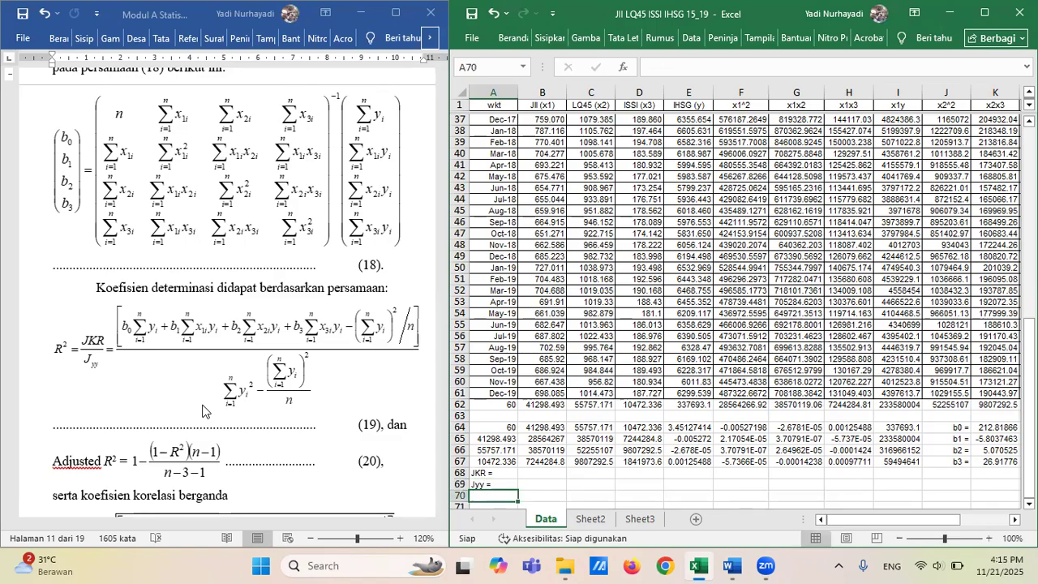
pyautogui.write('R')
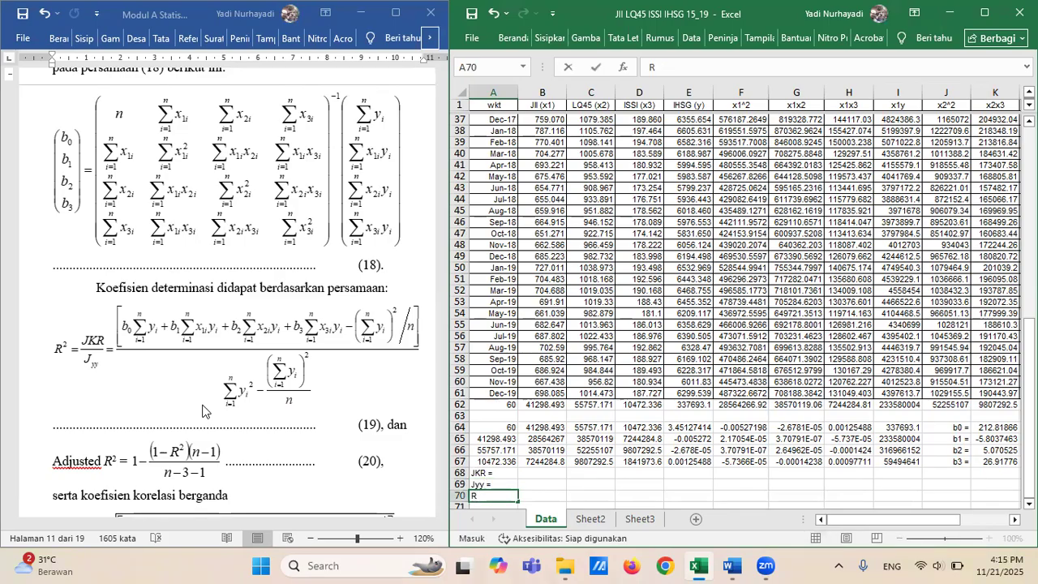
pyautogui.write('^2 =')
pyautogui.press('Return')
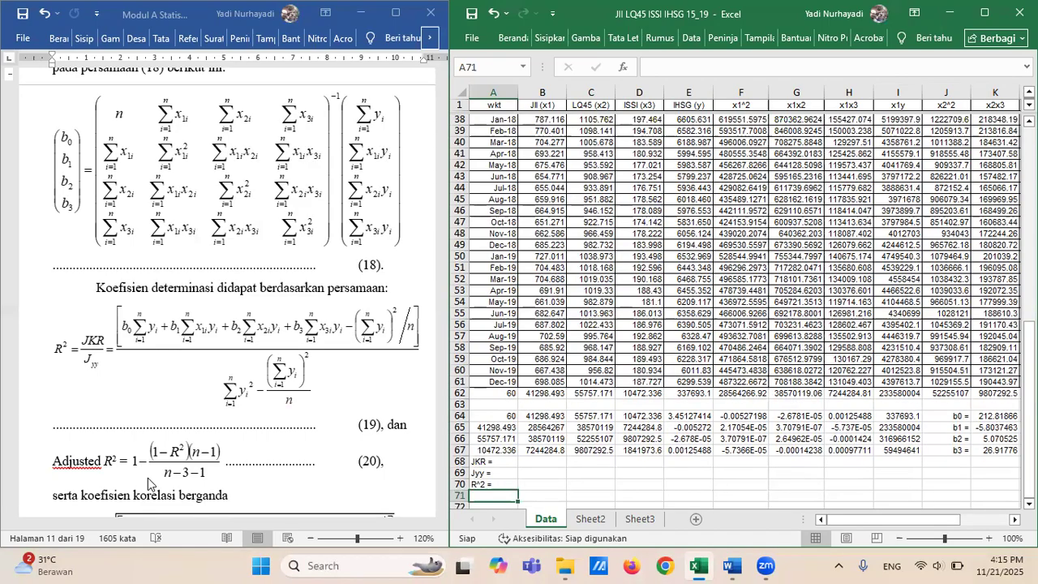
pyautogui.write('Adj')
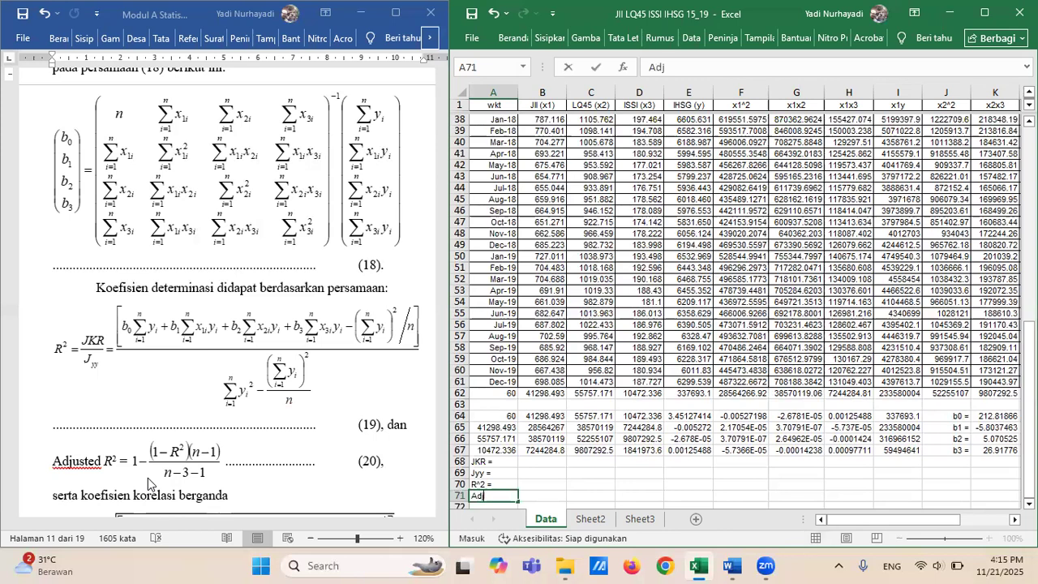
pyautogui.write(' R^2 =')
pyautogui.press('Return')
pyautogui.write('R')
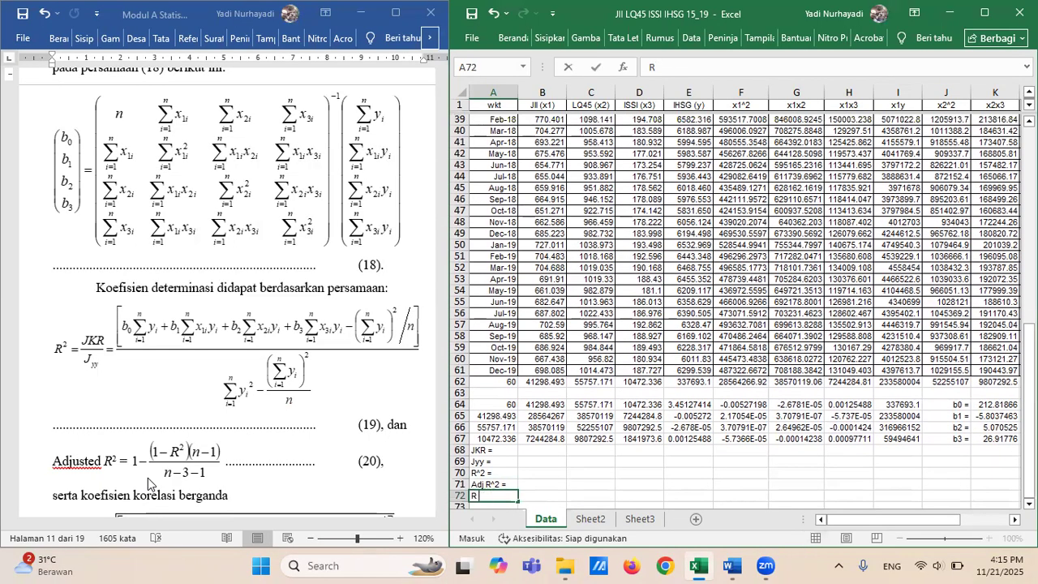
pyautogui.write(' +')
pyautogui.press('Return')
# Right-align the labels in A68:A72.
pyautogui.press('Up')
pyautogui.press('Up')
pyautogui.press('Up')
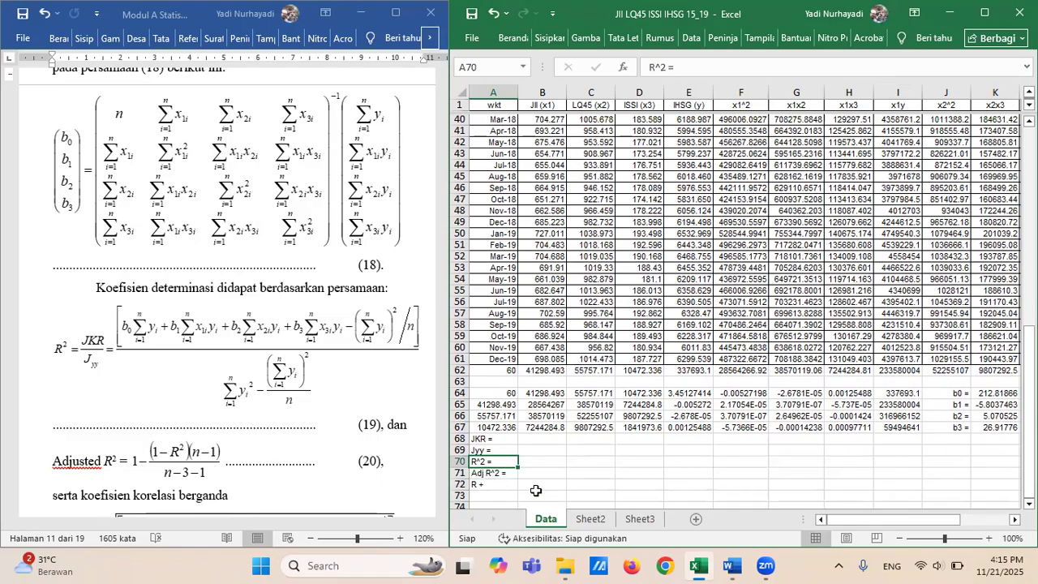
pyautogui.press('Up')
pyautogui.press('Up')
pyautogui.hotkey('shift', 'Down')
pyautogui.hotkey('shift', 'Down')
pyautogui.hotkey('shift', 'Down')
pyautogui.hotkey('shift', 'Down')
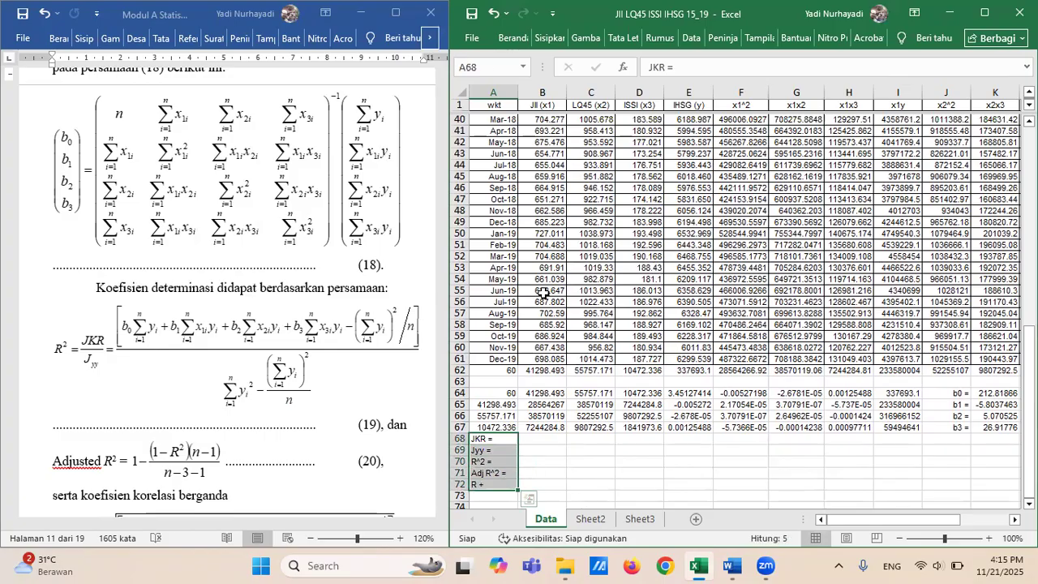
pyautogui.click(511, 40)
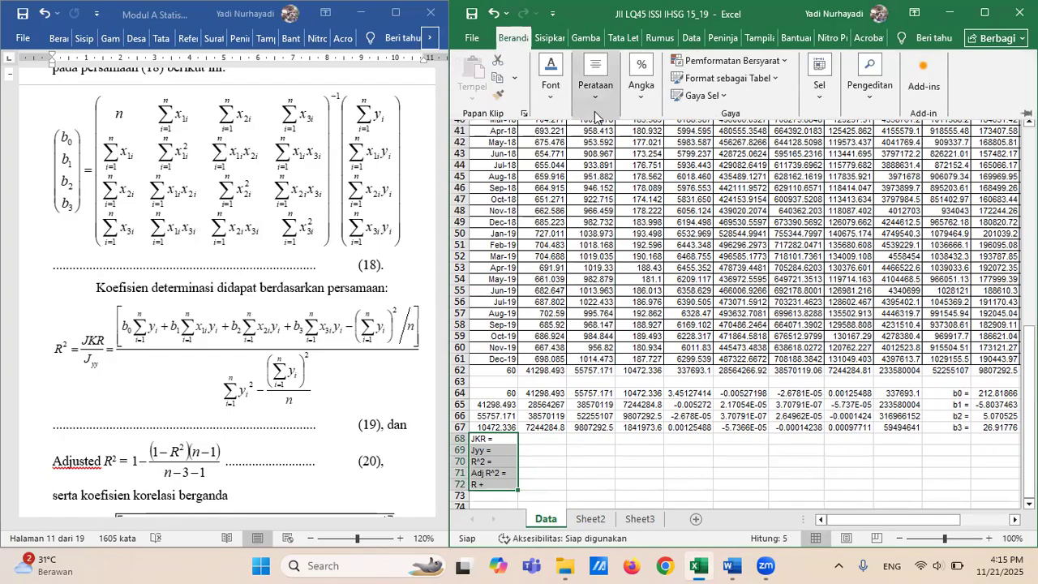
pyautogui.click(597, 98)
pyautogui.click(622, 157)
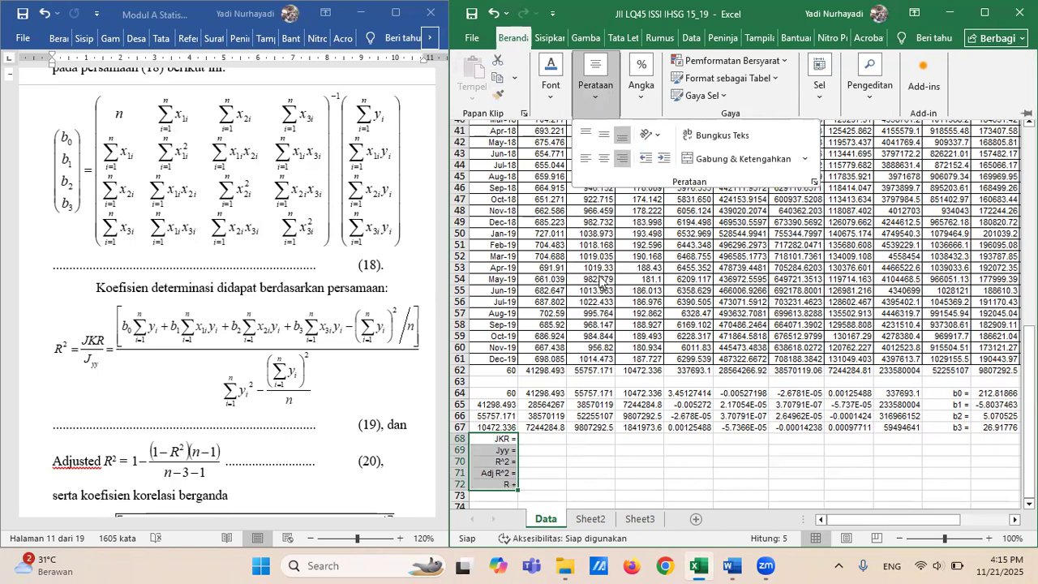
pyautogui.click(553, 444)
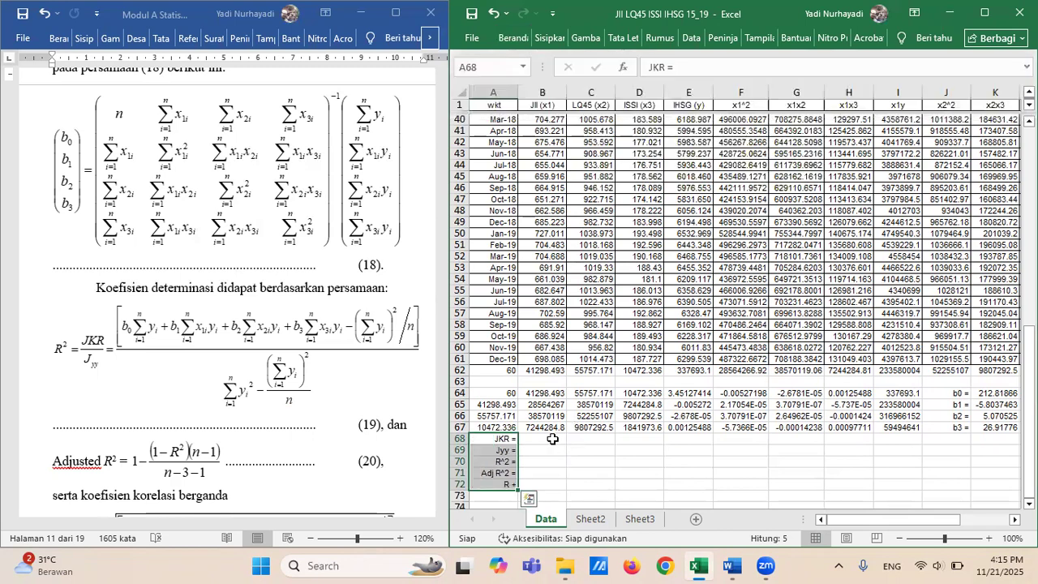
# Calculate JKR in B68 with =k64*e62+k65*i62+k66*l62+k67*n62-e62^2/a62, following the numerator of equation (19).
pyautogui.click(551, 444)
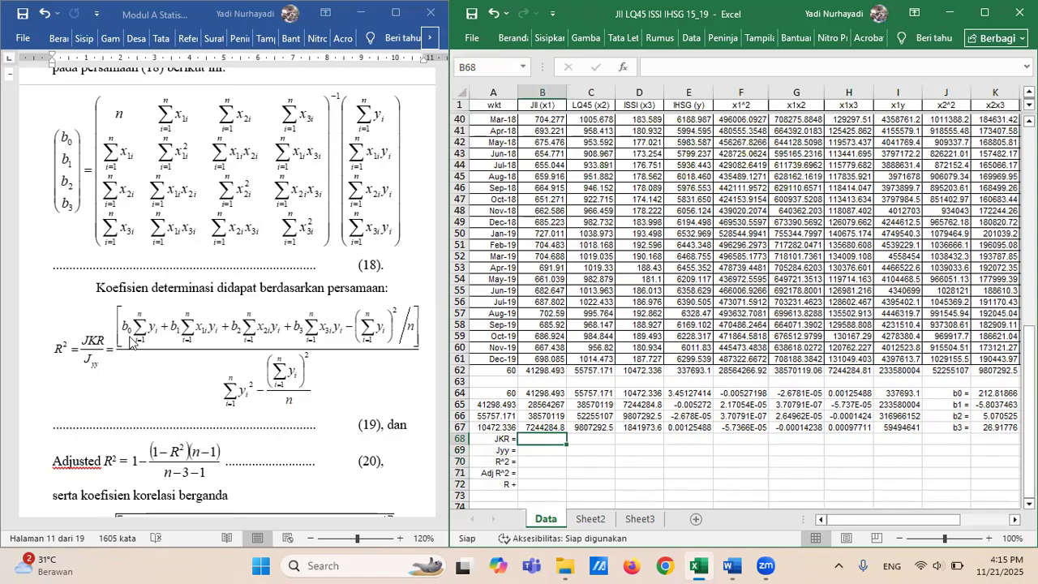
pyautogui.write('=')
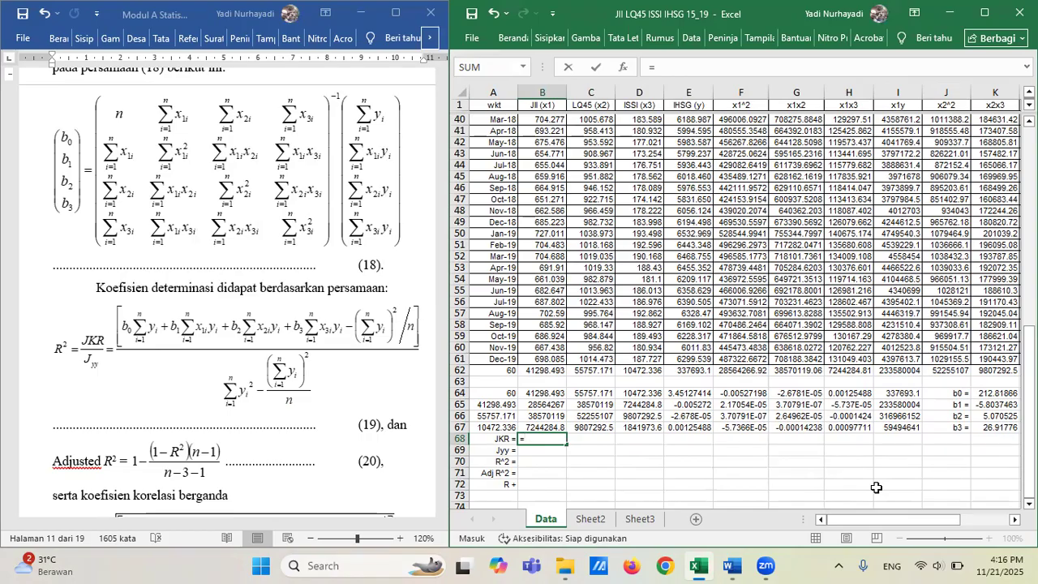
pyautogui.write('k64')
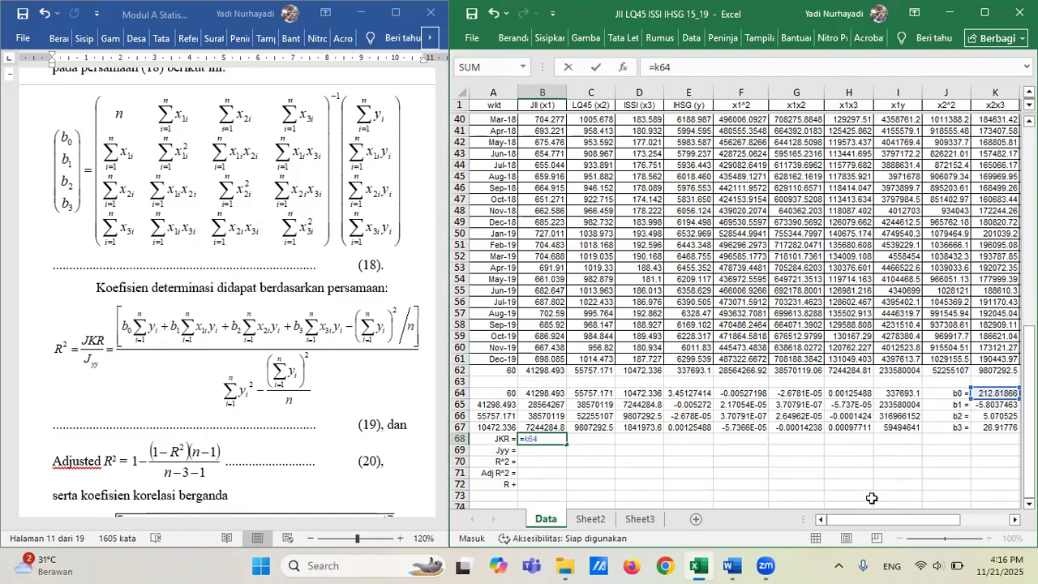
pyautogui.write('*')
pyautogui.write('e62')
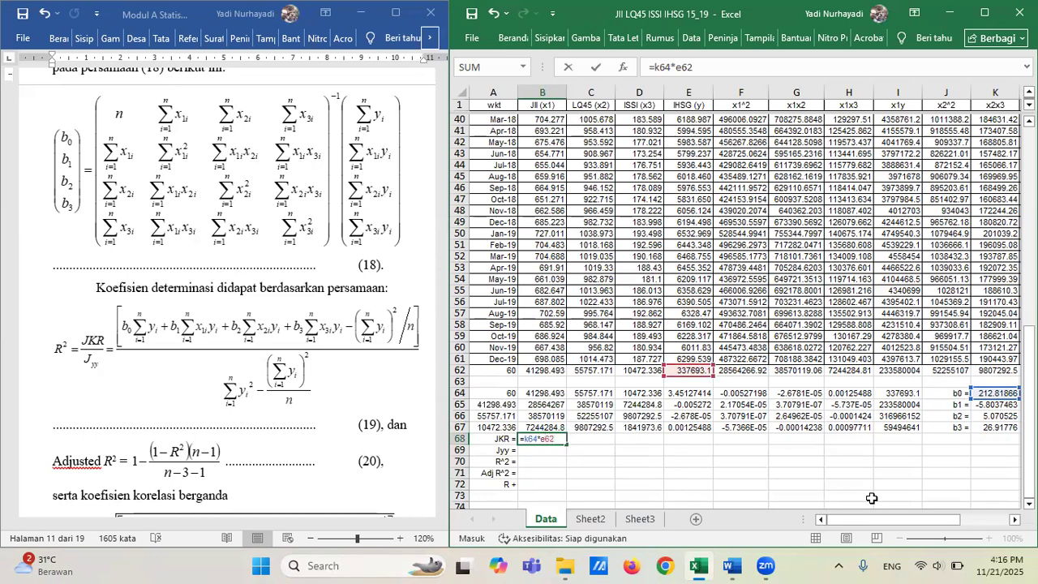
pyautogui.write('+k65')
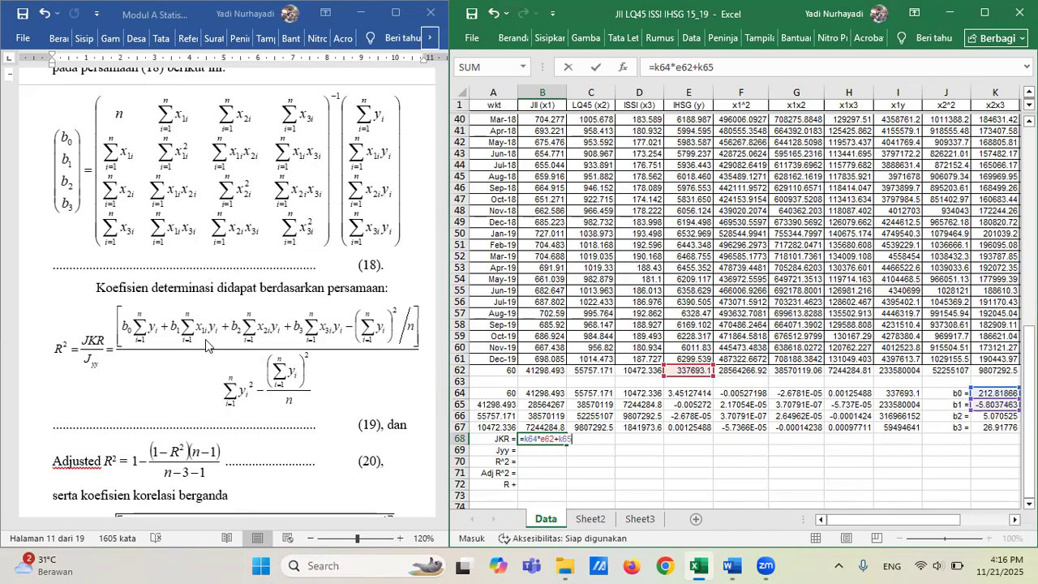
pyautogui.write('*i62')
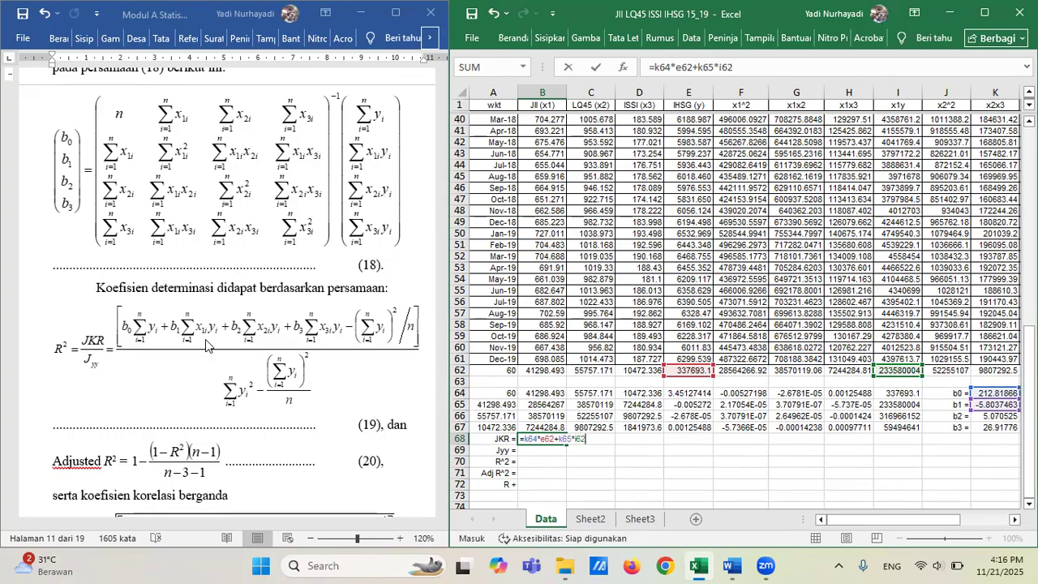
pyautogui.write('+')
pyautogui.write('k66')
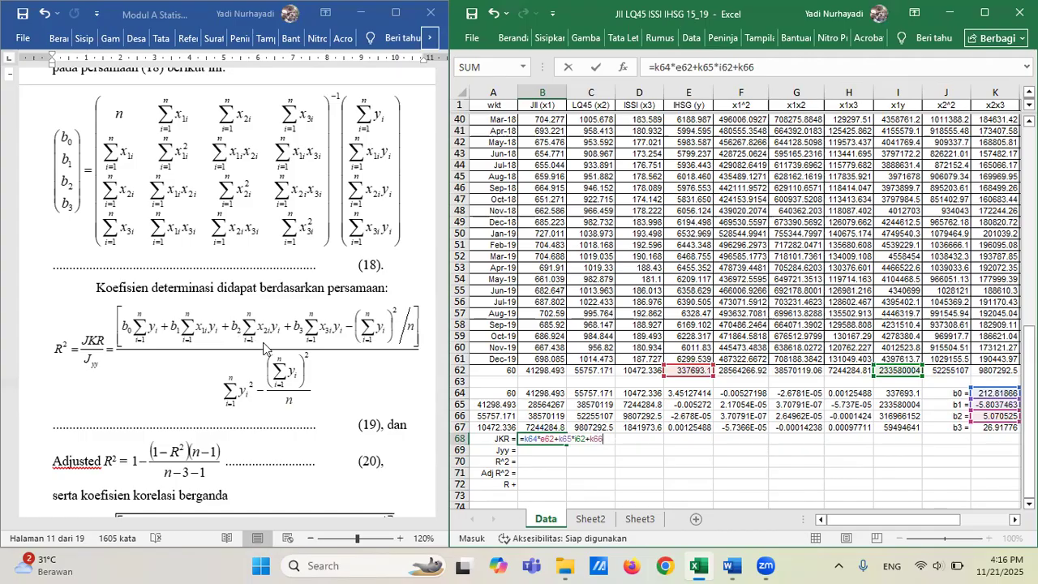
pyautogui.write('*')
pyautogui.hscroll(1, 730, 308)
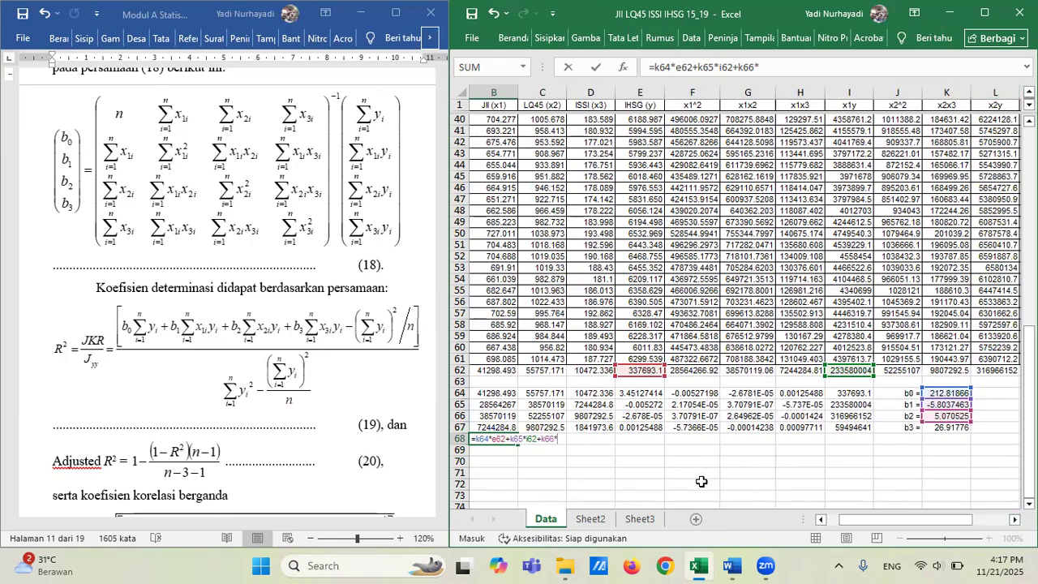
pyautogui.write('l62')
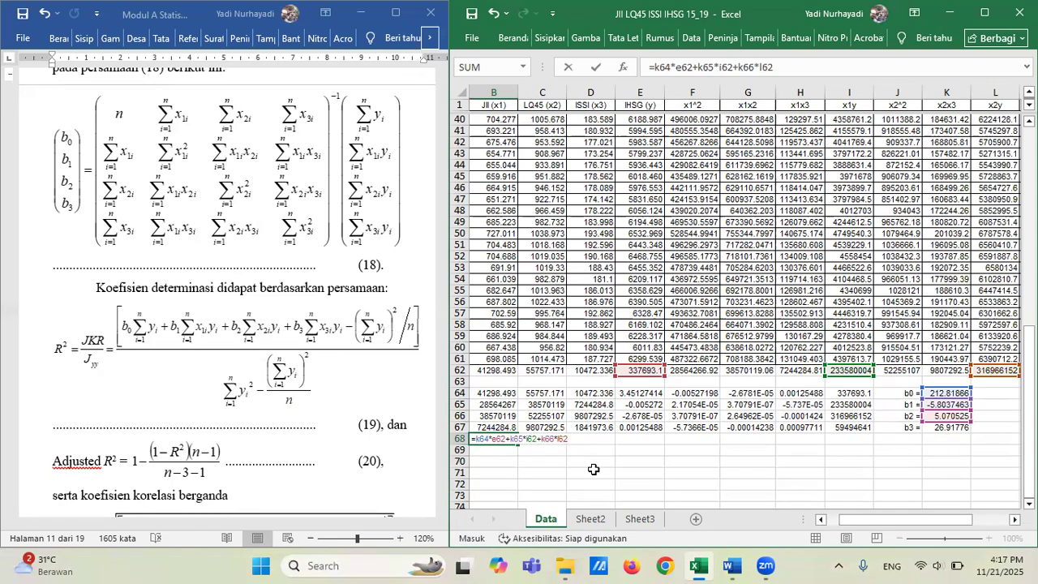
pyautogui.write('+k67')
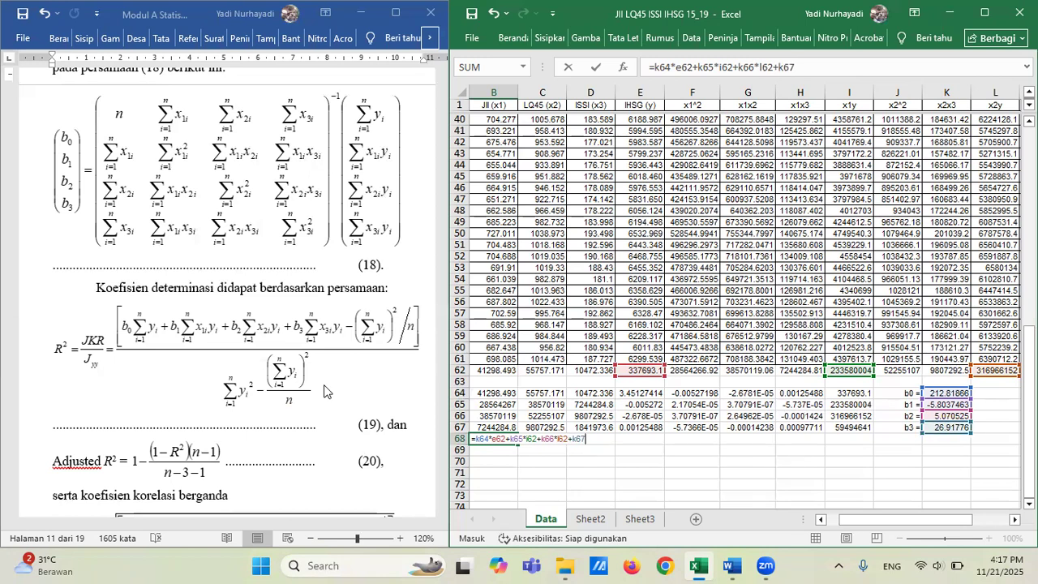
pyautogui.write('*')
pyautogui.click(1014, 519)
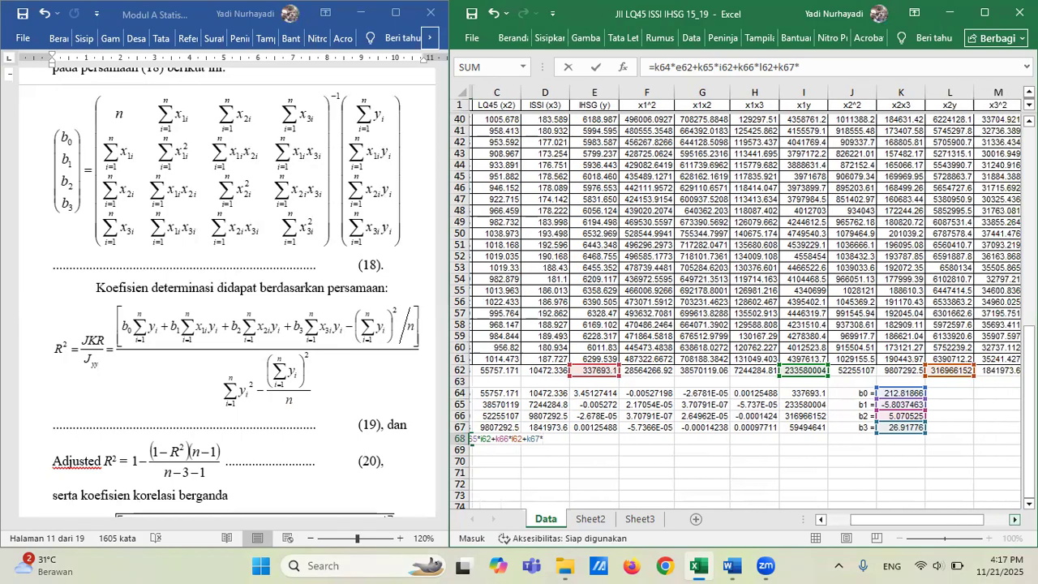
pyautogui.click(1014, 519)
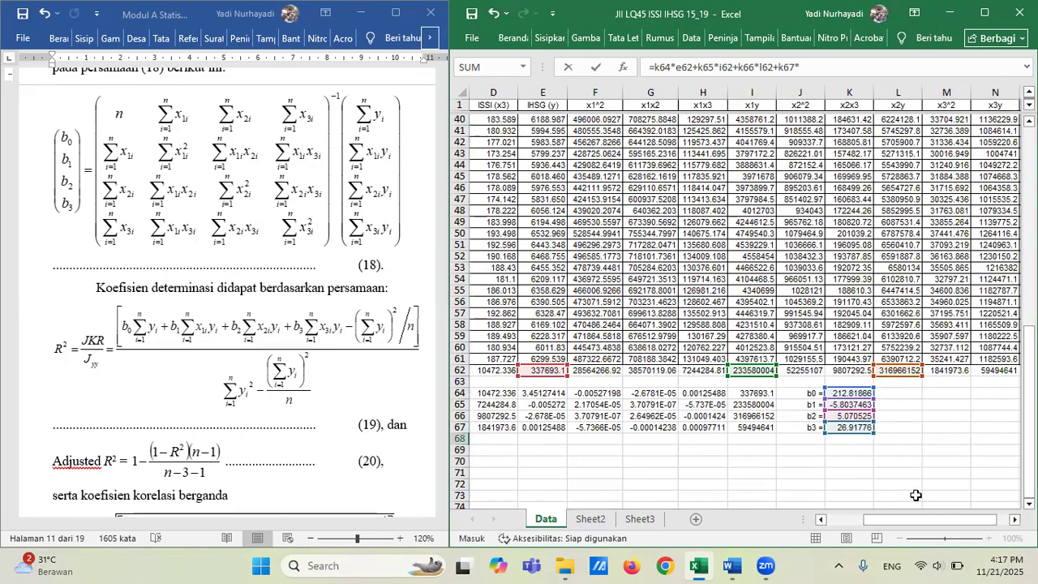
pyautogui.click(821, 519)
pyautogui.click(821, 519)
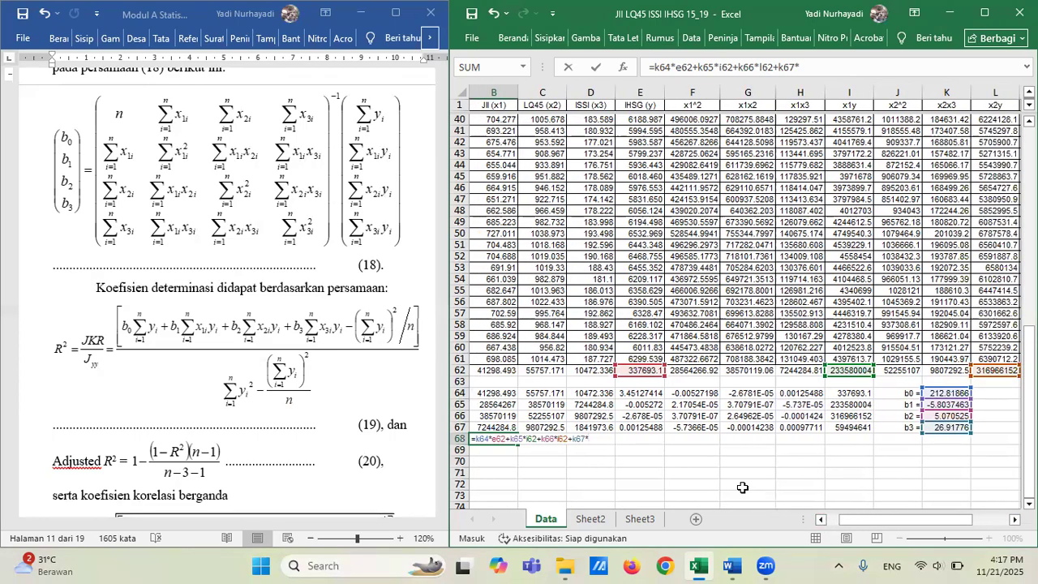
pyautogui.write('n62-')
pyautogui.write('e62')
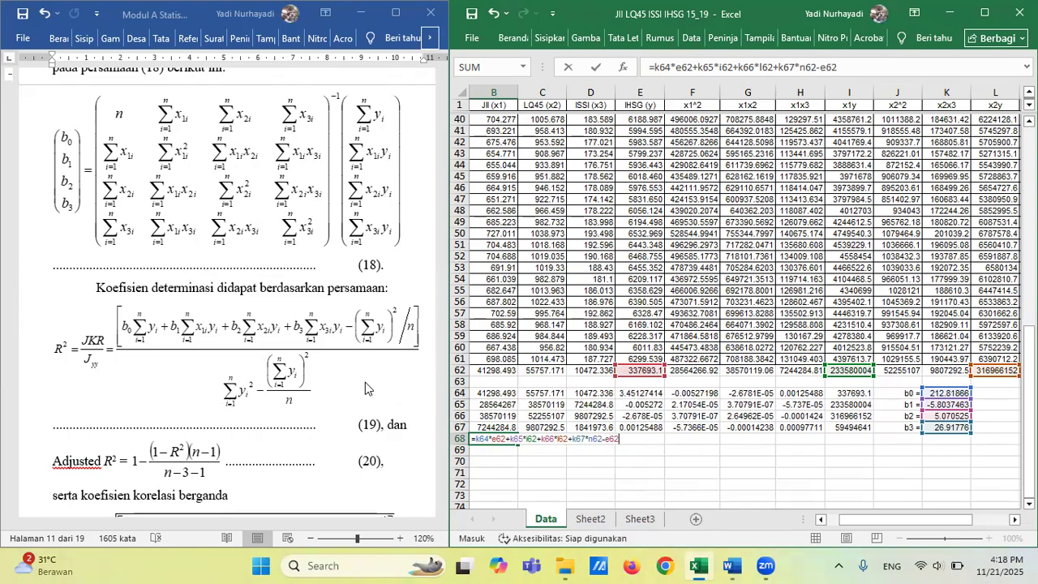
pyautogui.write('^2')
pyautogui.write('/')
pyautogui.click(820, 520)
pyautogui.click(821, 520)
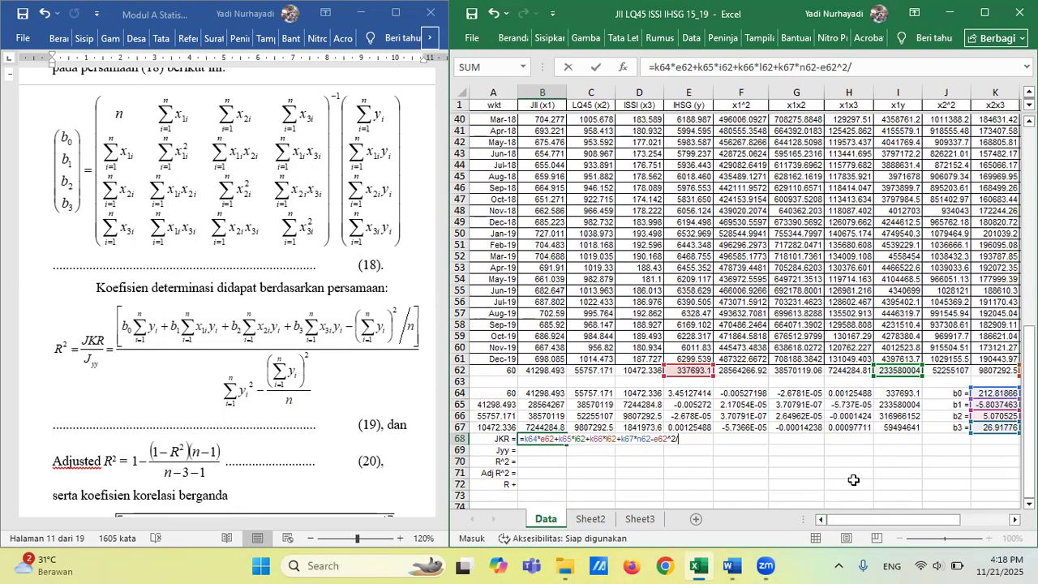
pyautogui.write('a62')
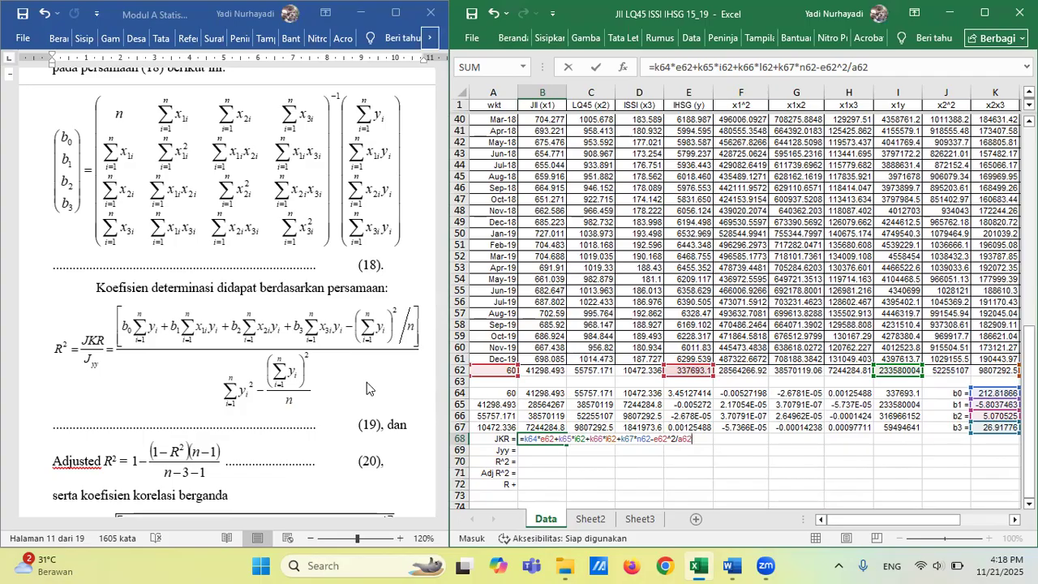
pyautogui.press('Return')
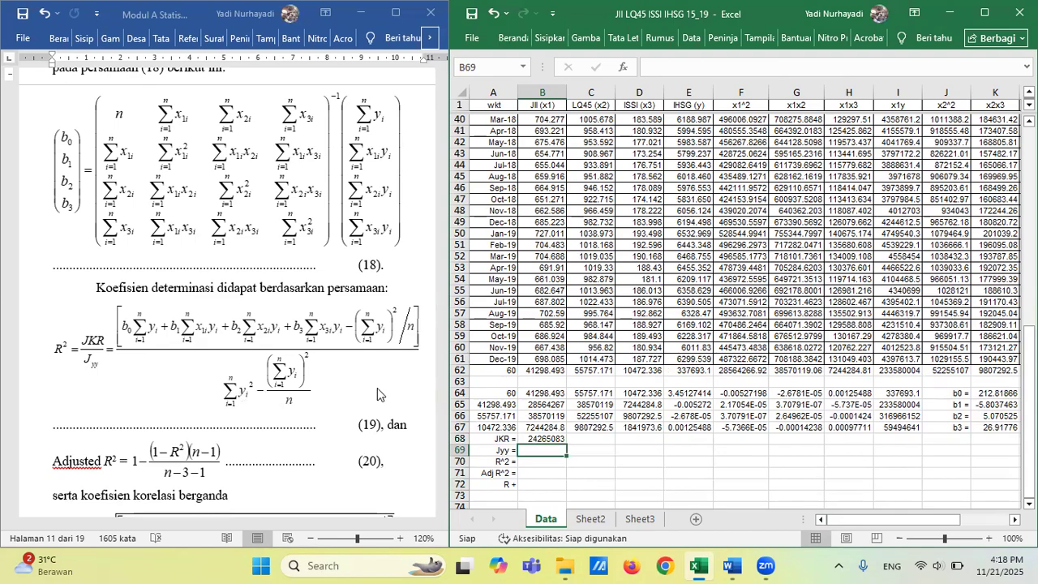
# Calculate Jyy in B69 with =o62-e62^2/a62, following the denominator of equation (19).
pyautogui.write('=')
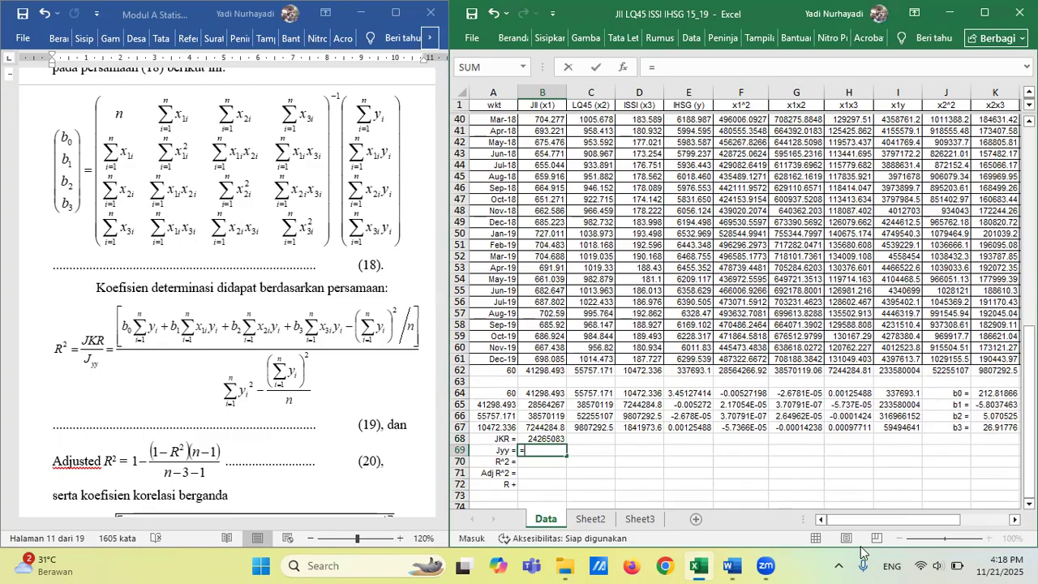
pyautogui.moveTo(849, 519); pyautogui.dragTo(909, 520)
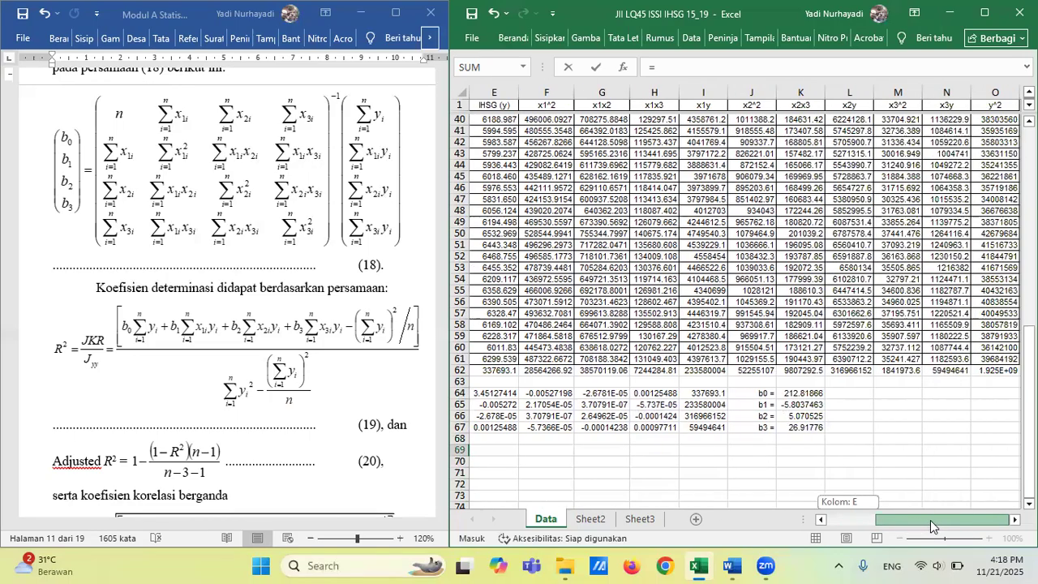
pyautogui.moveTo(930, 520); pyautogui.dragTo(827, 523)
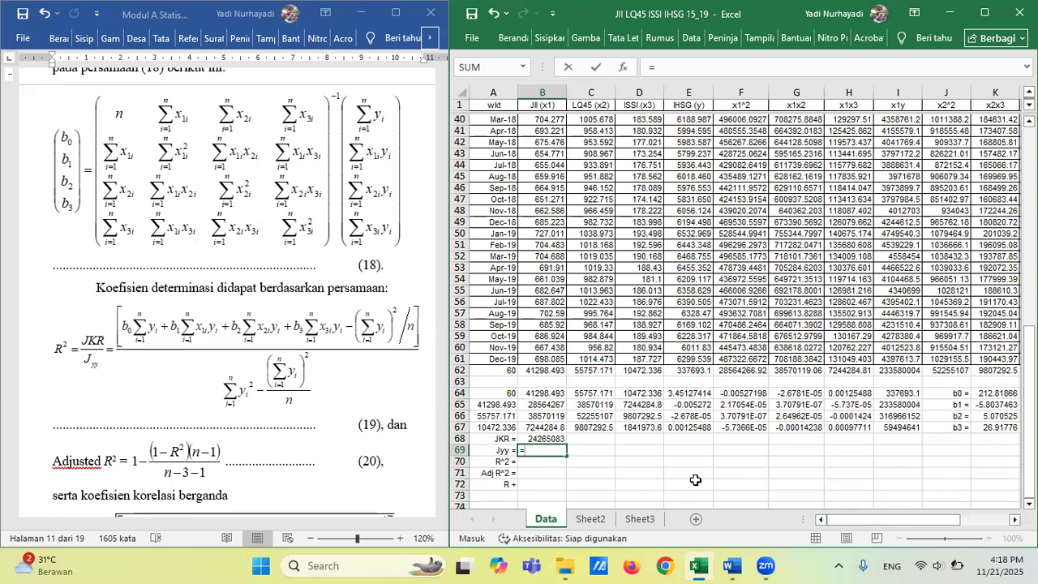
pyautogui.write('o6')
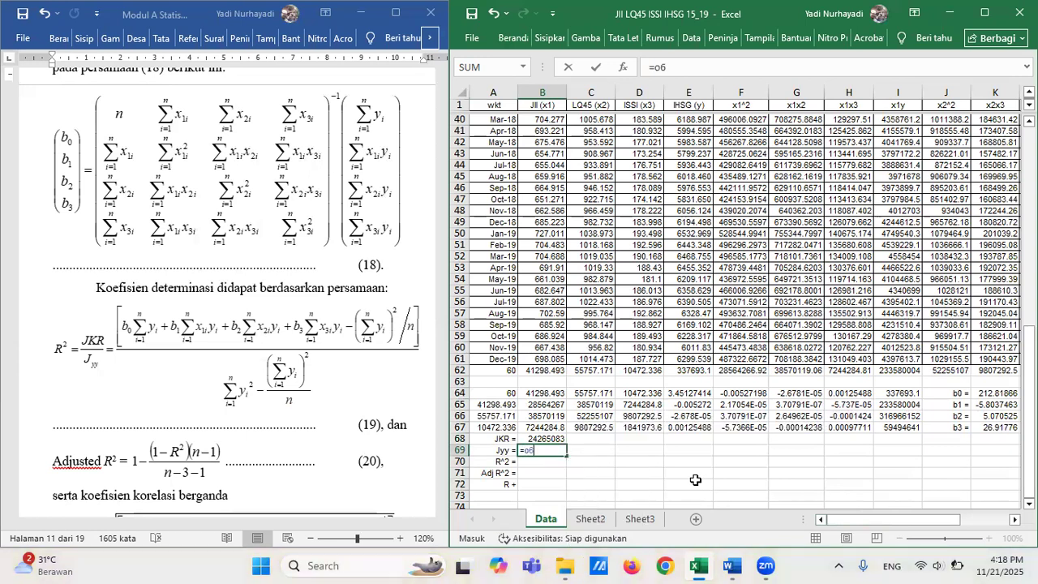
pyautogui.write('2-')
pyautogui.write('e')
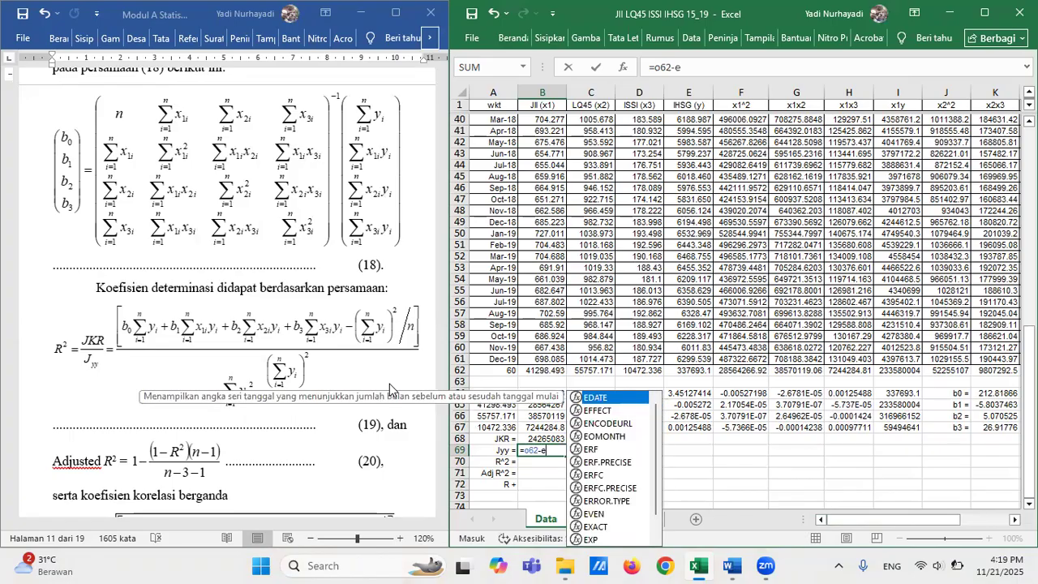
pyautogui.write('62')
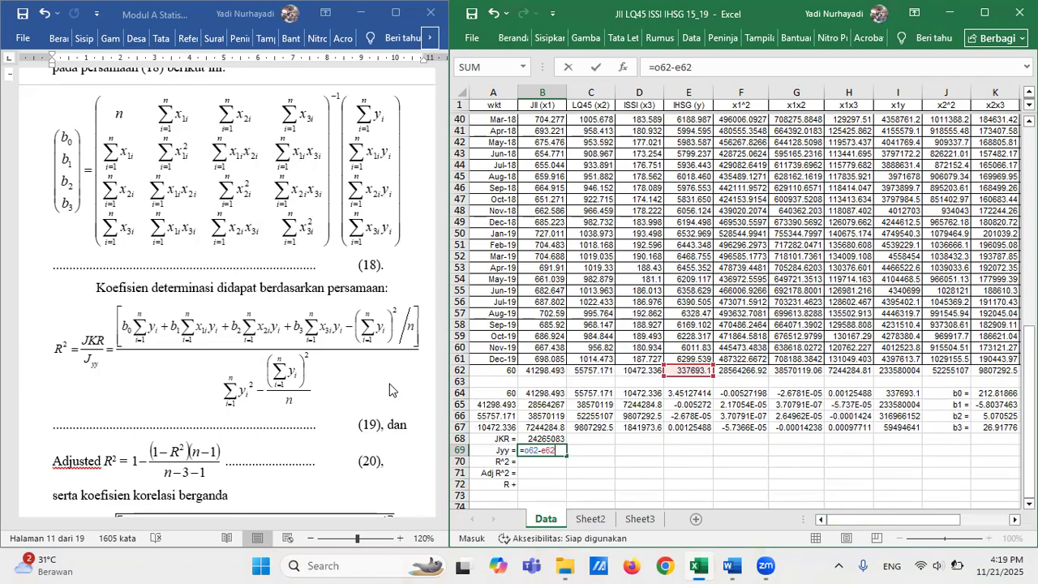
pyautogui.write('^2/a62')
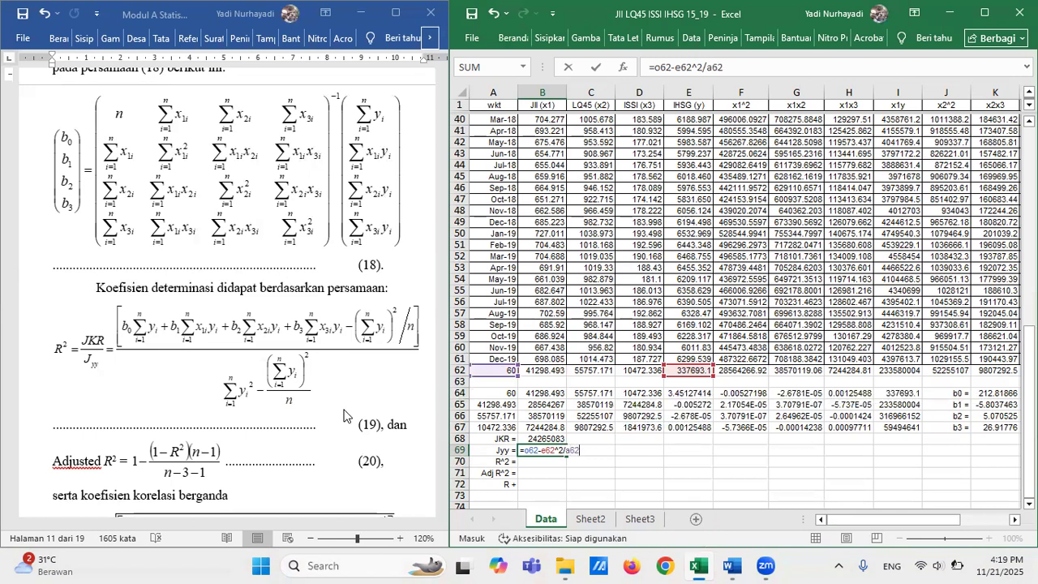
pyautogui.press('Return')
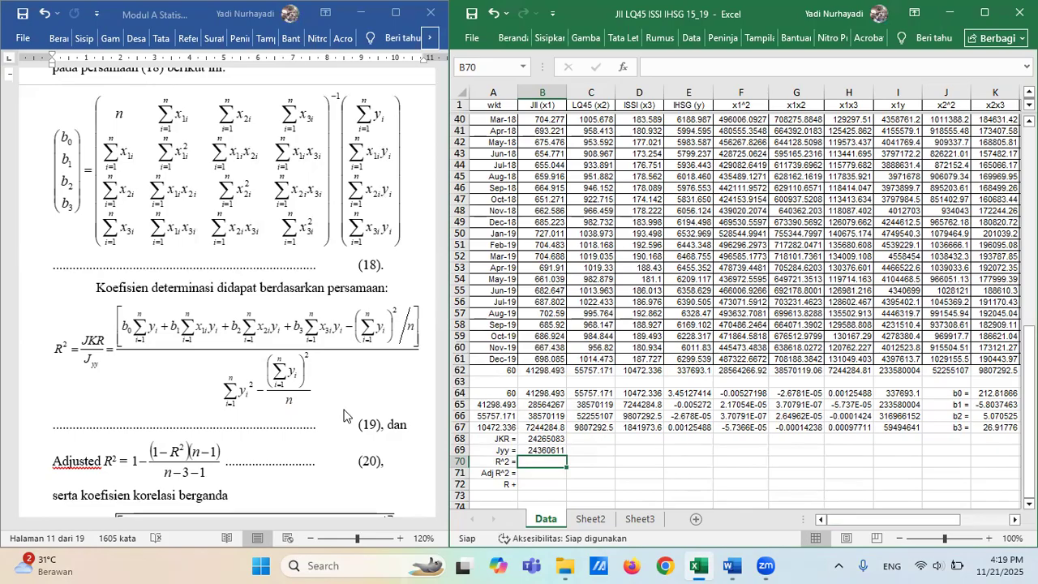
# Calculate R^2 in B70 with =b68/b69, dividing JKR by Jyy.
pyautogui.write('=')
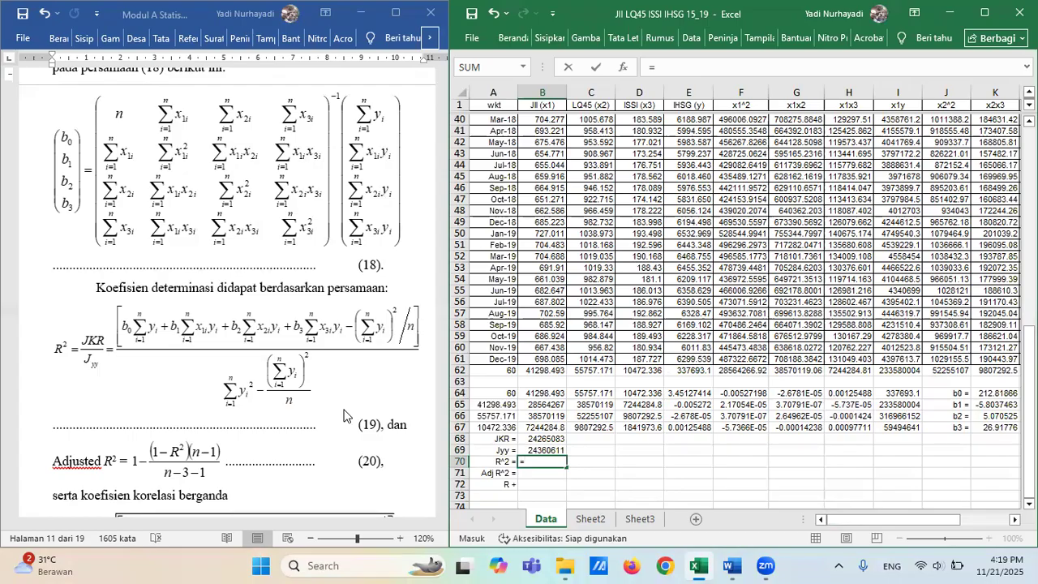
pyautogui.write('b68/')
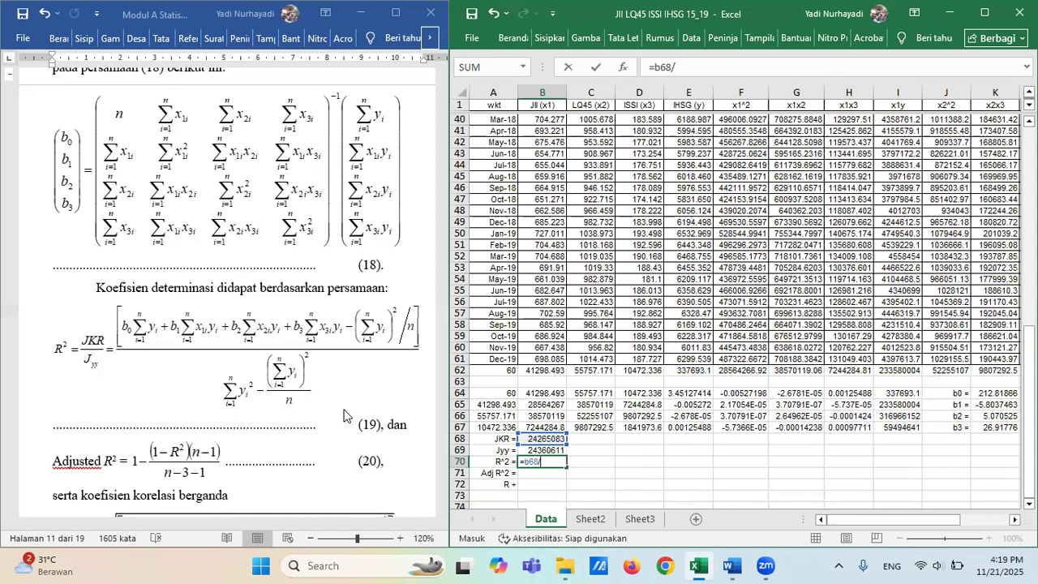
pyautogui.write('b')
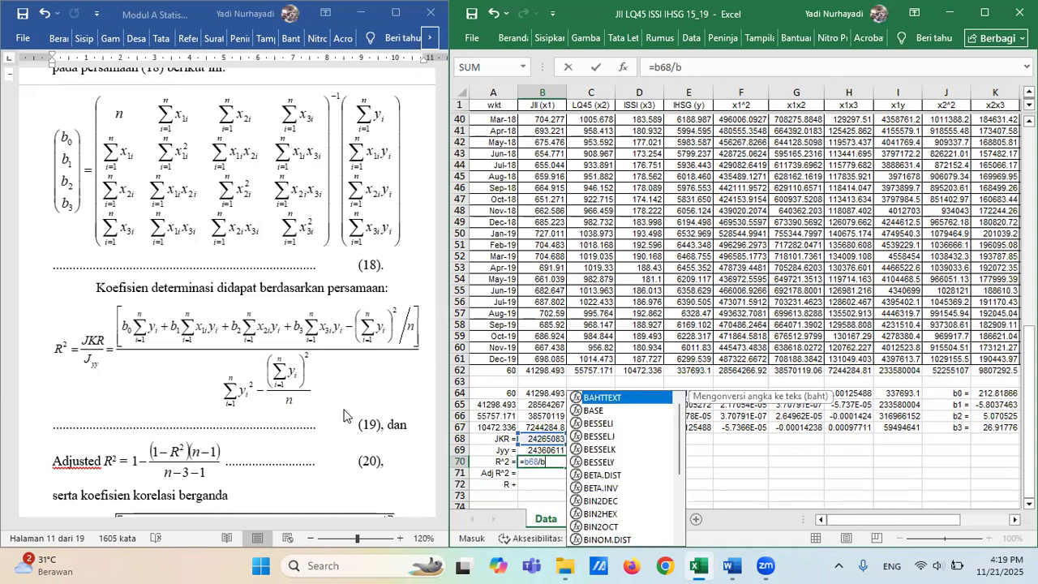
pyautogui.write('69')
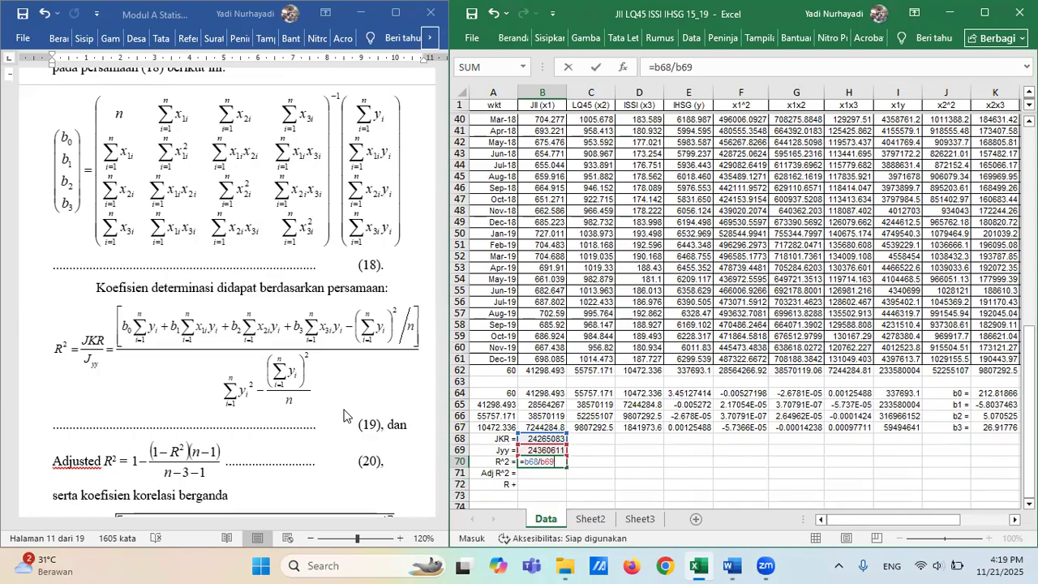
pyautogui.press('Return')
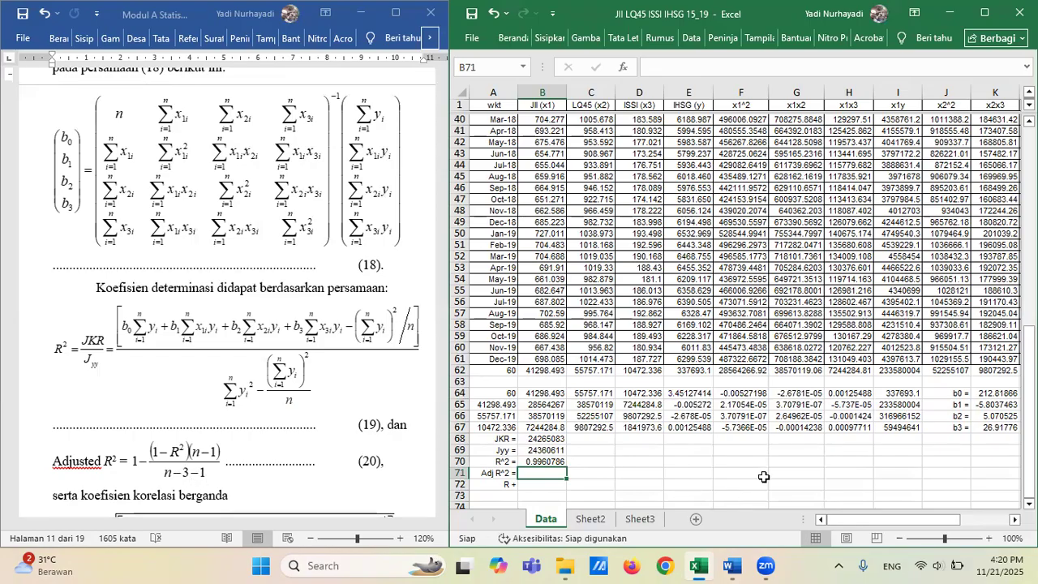
# Calculate the adjusted R² in B71 with the formula =1-((1-B70)*(A62-1))/(A62-3-1).
pyautogui.write('=')
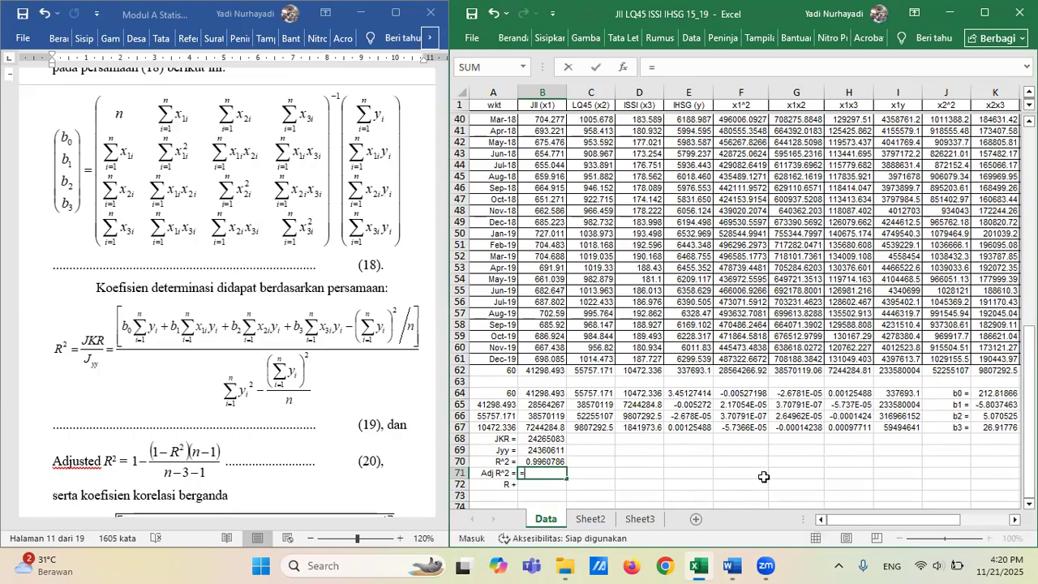
pyautogui.write('1-')
pyautogui.write('(')
pyautogui.write('(1-b70')
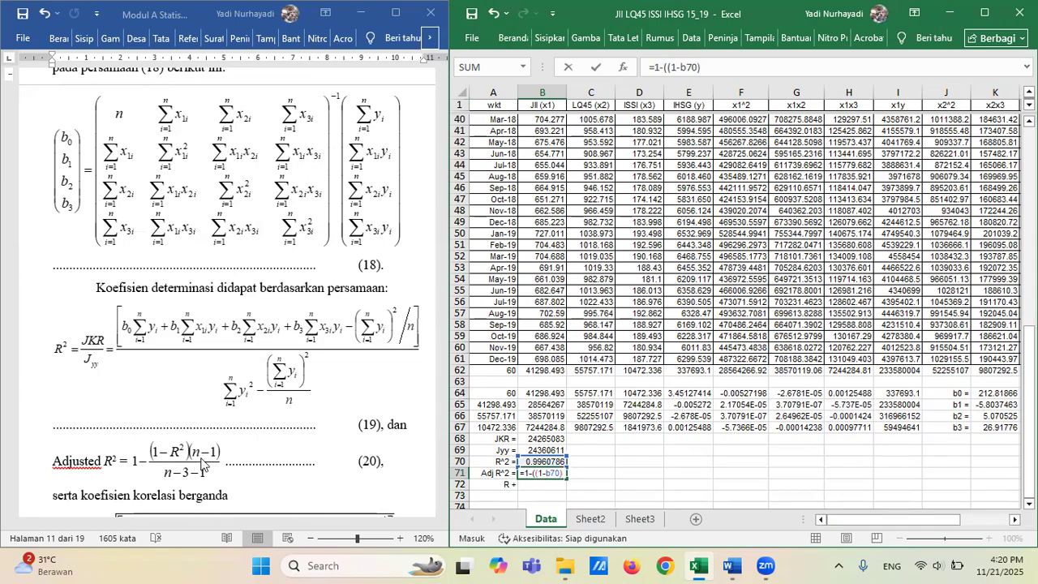
pyautogui.write('*(a62')
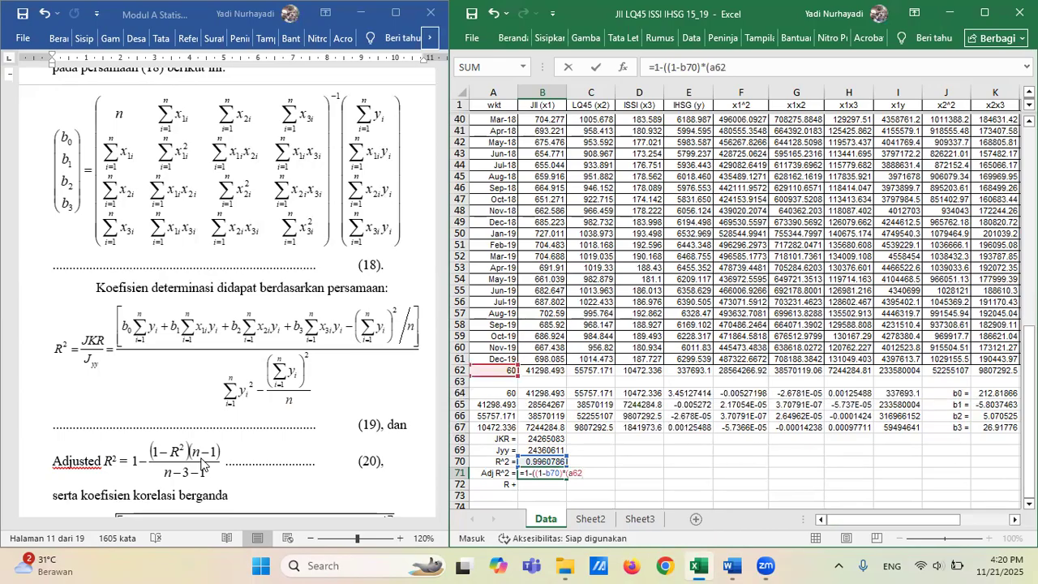
pyautogui.write('-1))')
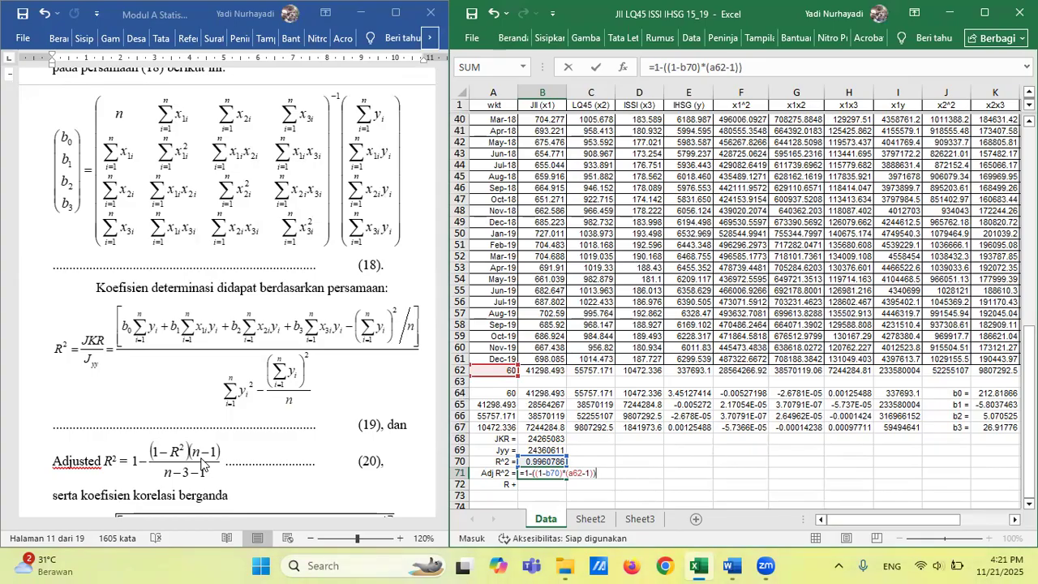
pyautogui.write('/(a')
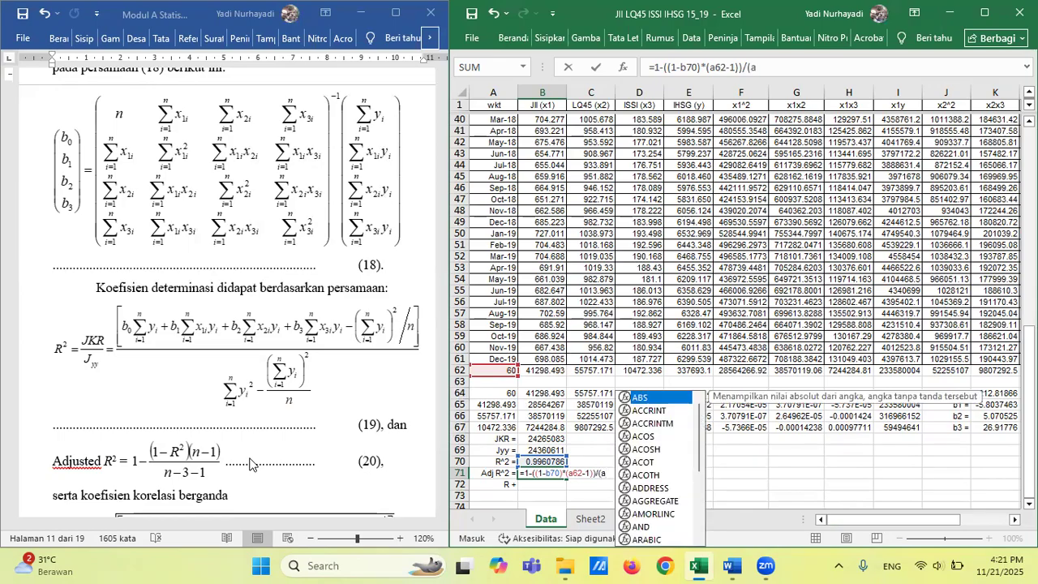
pyautogui.write('62')
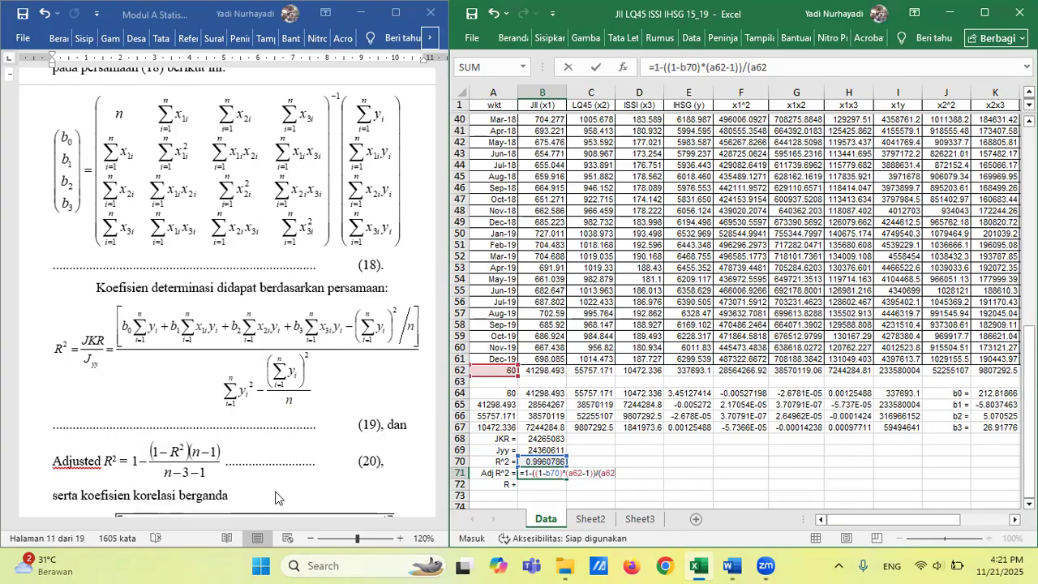
pyautogui.write('-3-1)')
pyautogui.press('Return')
pyautogui.press('Up')
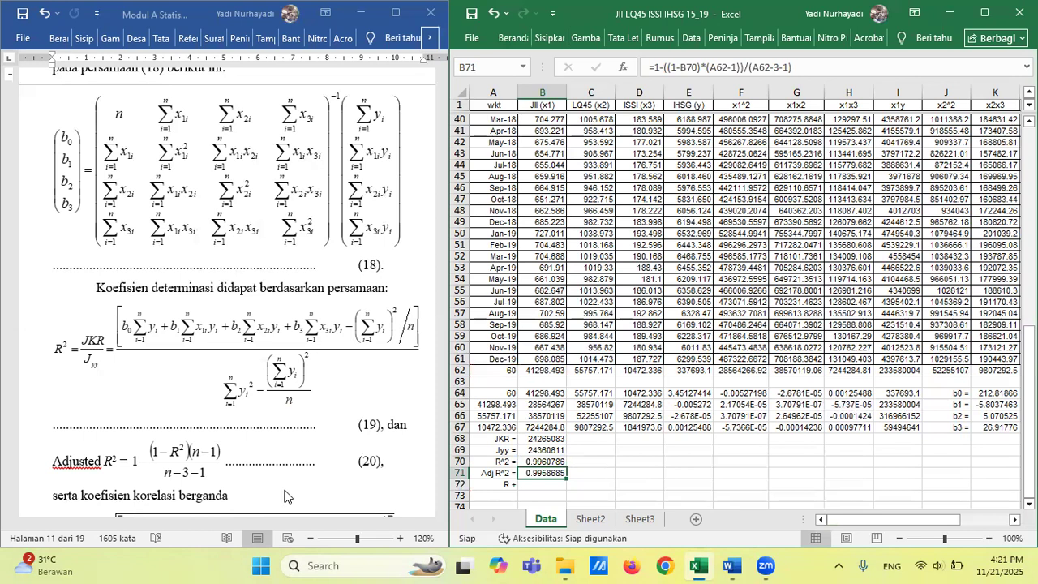
# Correct the label in A72 so that it reads "R =".
pyautogui.click(542, 485)
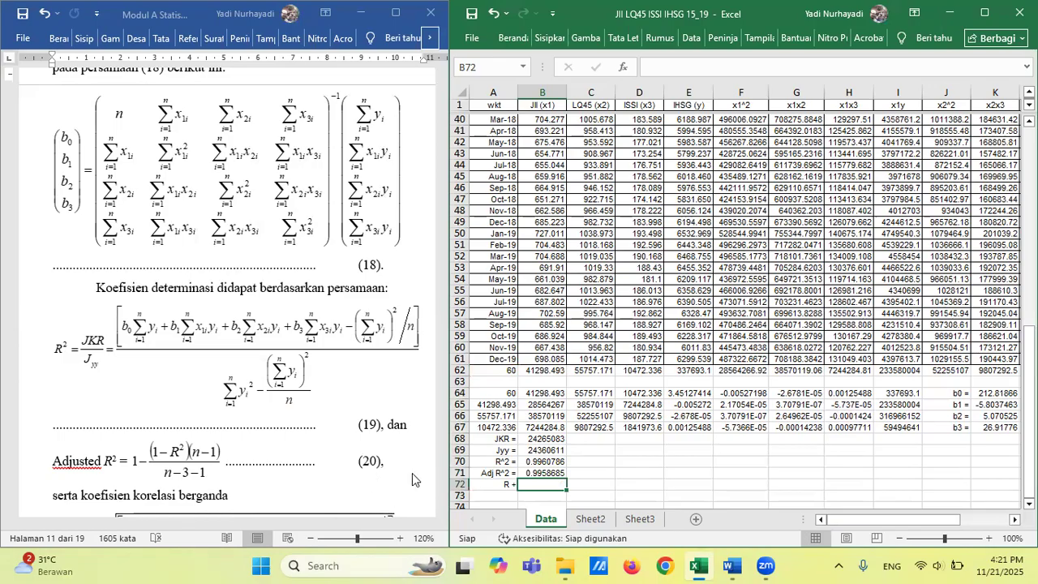
pyautogui.click(498, 485)
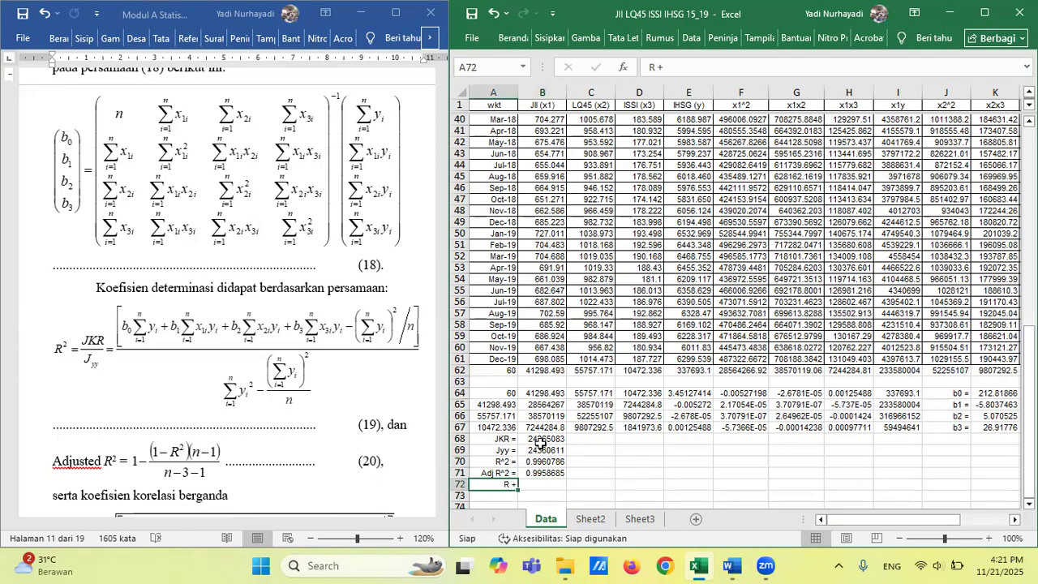
pyautogui.click(665, 65)
pyautogui.press('BackSpace')
pyautogui.press('BackSpace')
pyautogui.write('=')
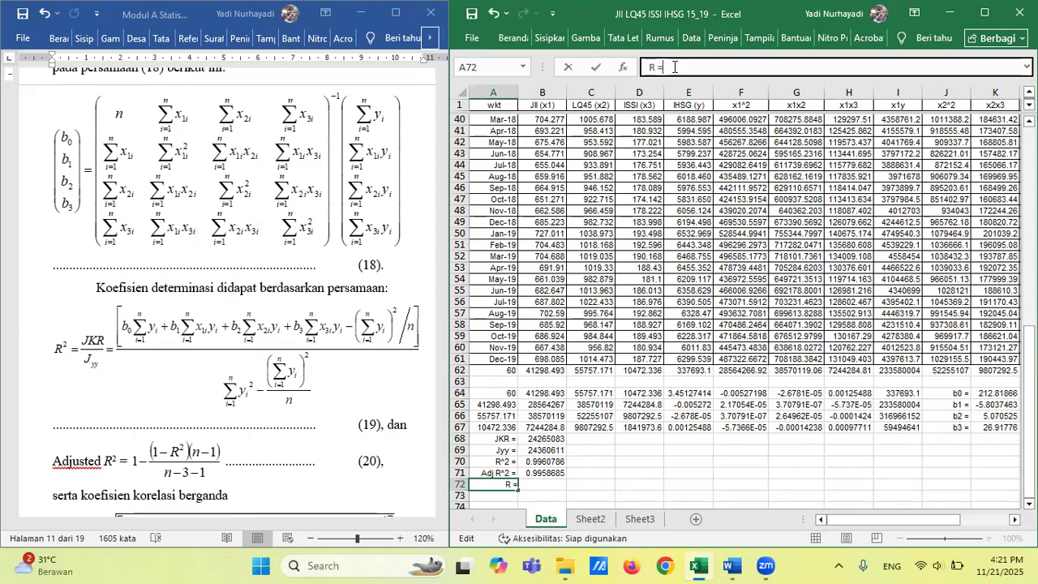
pyautogui.press('Return')
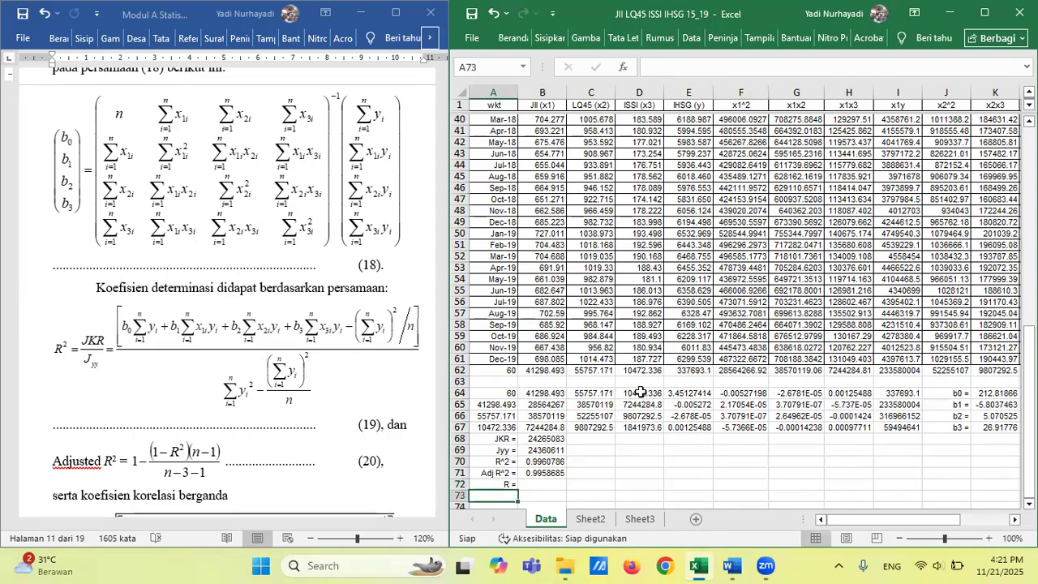
# Calculate the multiple correlation coefficient R in B72 with =SQRT(B70), following equation (21) of the module.
pyautogui.press('Up')
pyautogui.press('Right')
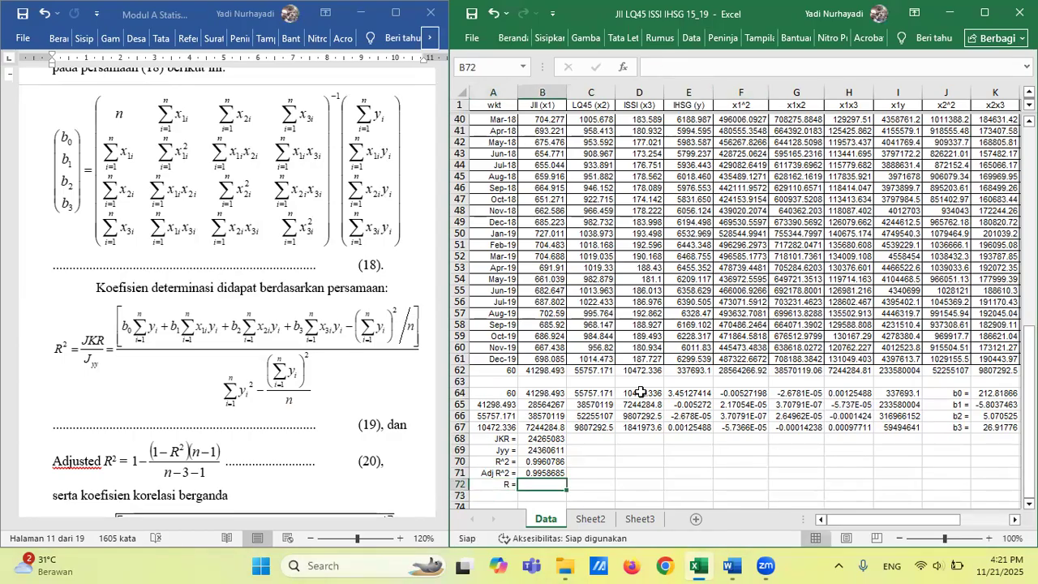
pyautogui.scroll(-4, 234, 470)
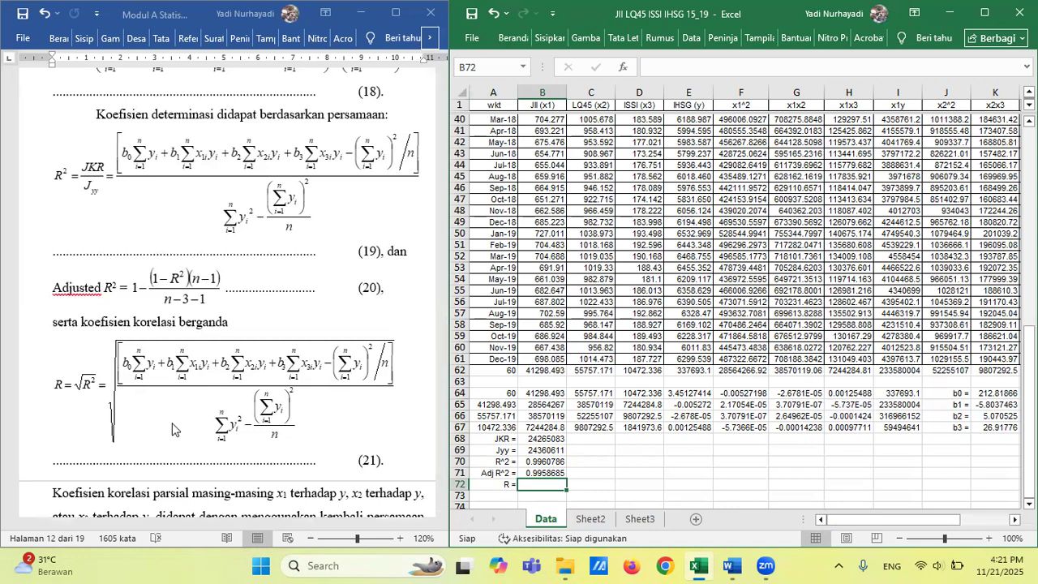
pyautogui.write('=sqrt')
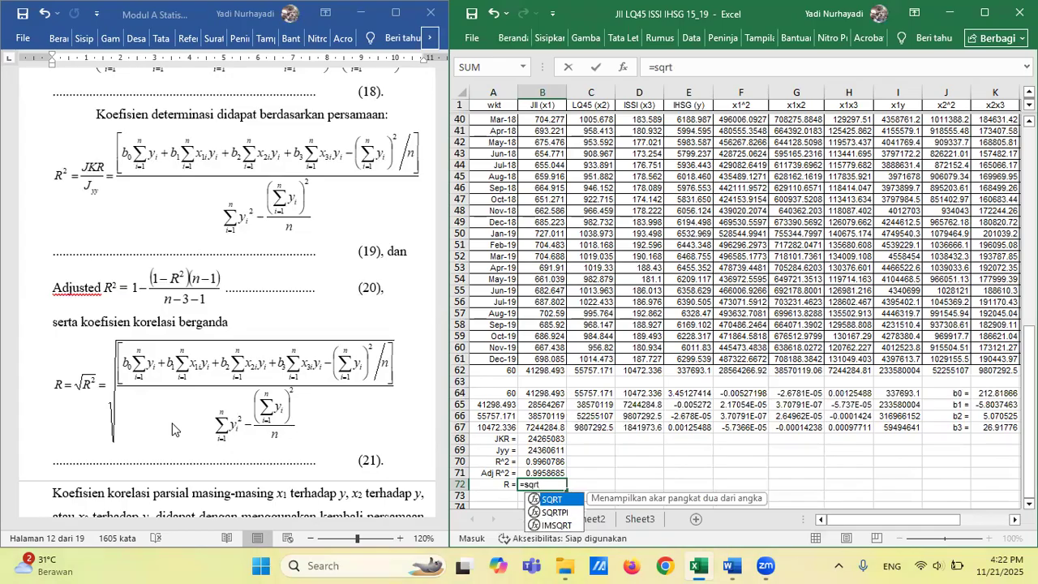
pyautogui.write('(')
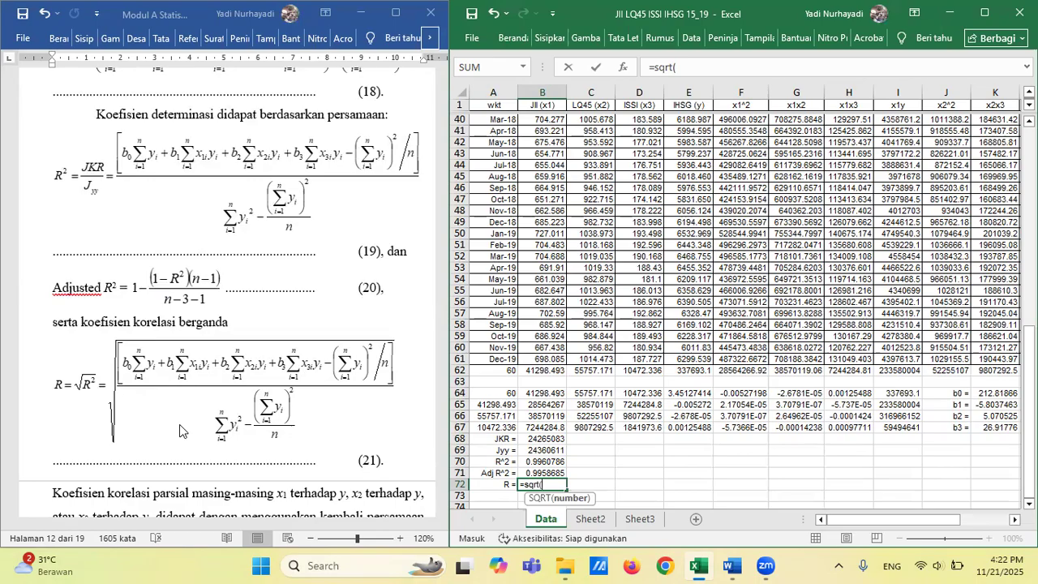
pyautogui.write('b70')
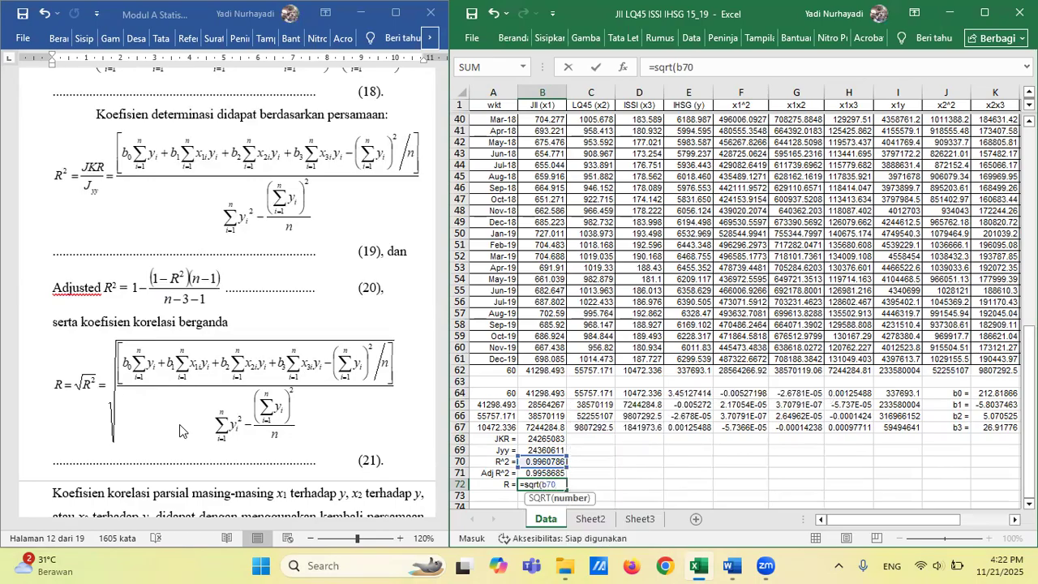
pyautogui.write(')')
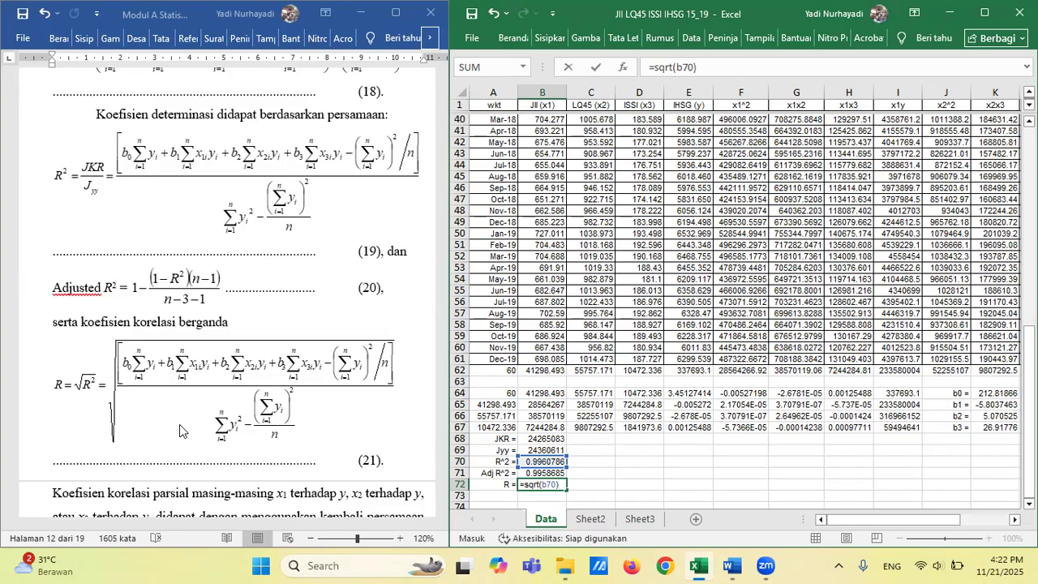
pyautogui.press('Return')
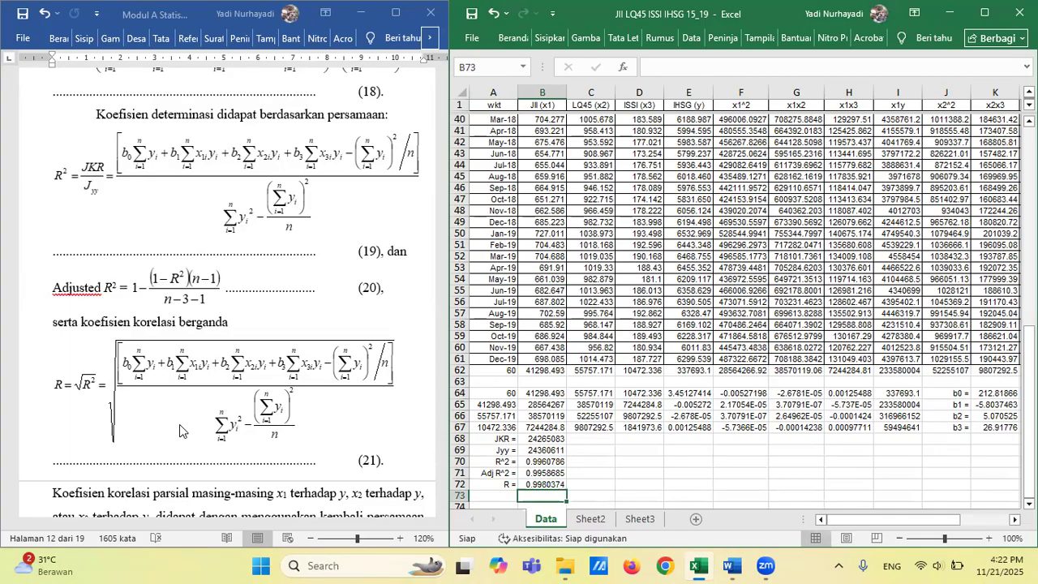
pyautogui.press('Up')
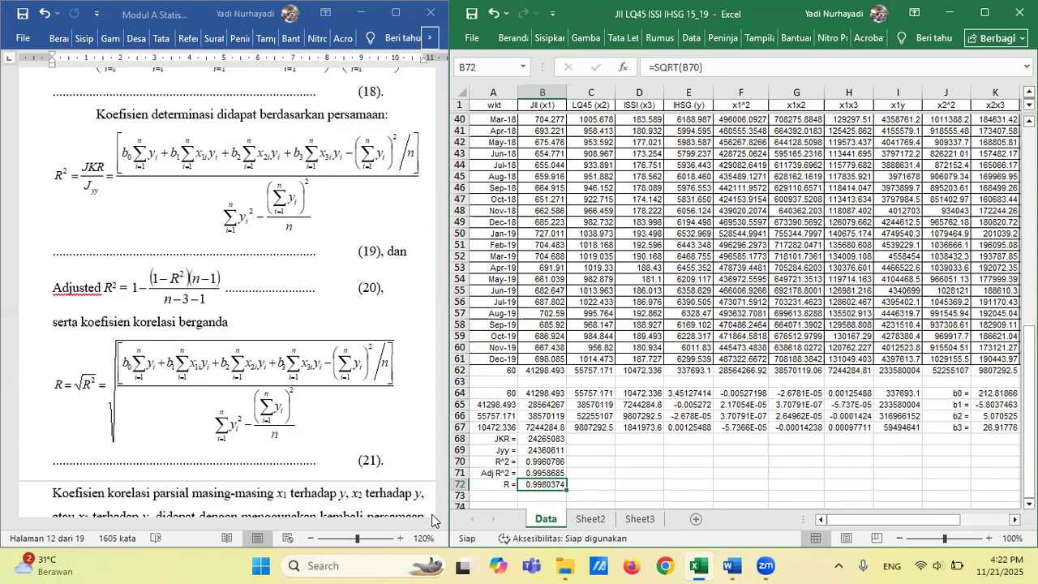
# Review the module's partial t-test and simultaneous f-test sections, examining equations (11) to (15) in the Word document.
pyautogui.click(303, 414)
pyautogui.scroll(-3, 304, 401)
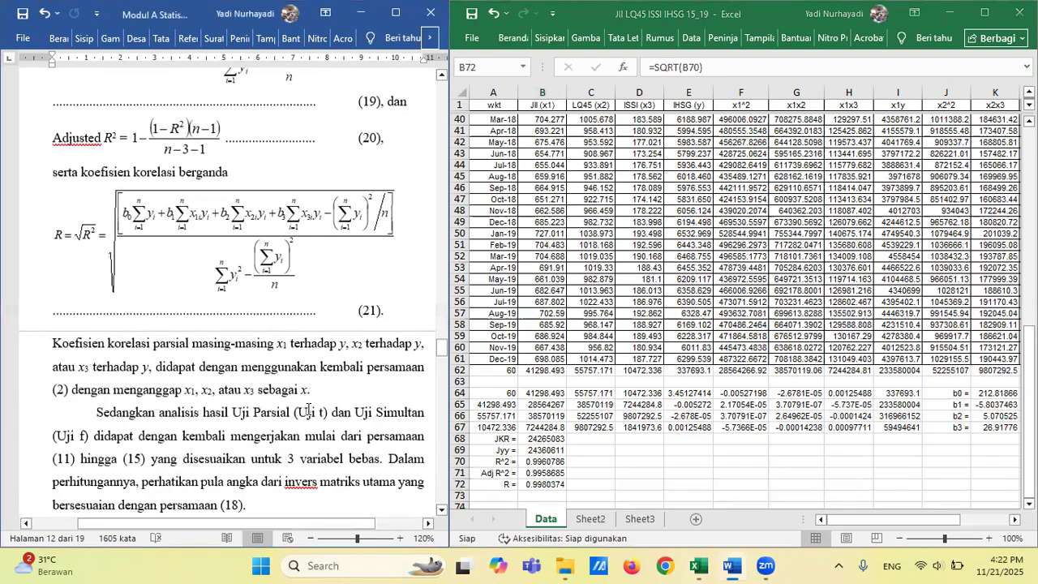
pyautogui.scroll(-2, 246, 343)
pyautogui.scroll(10, 246, 342)
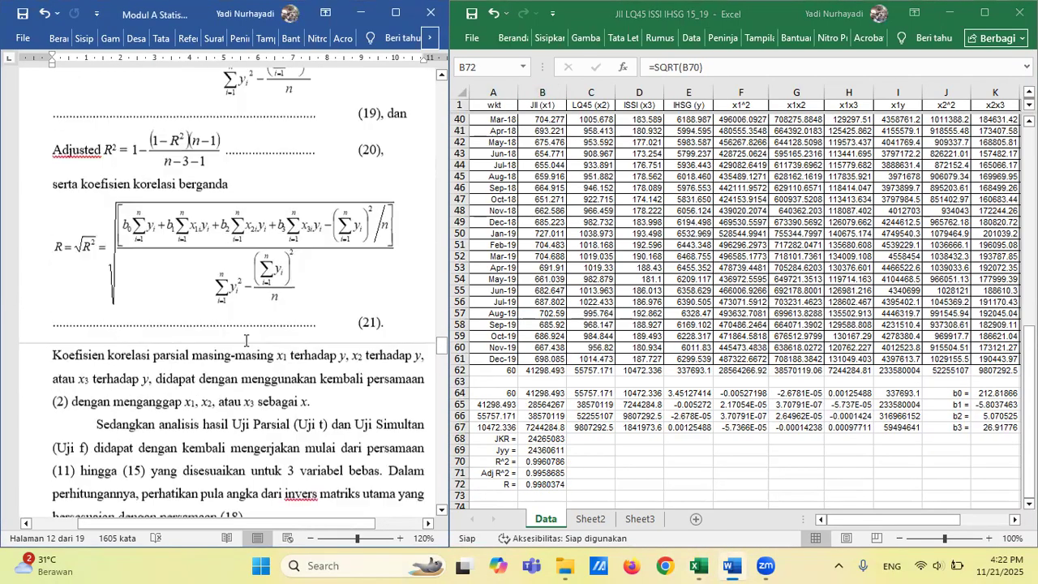
pyautogui.scroll(15, 246, 342)
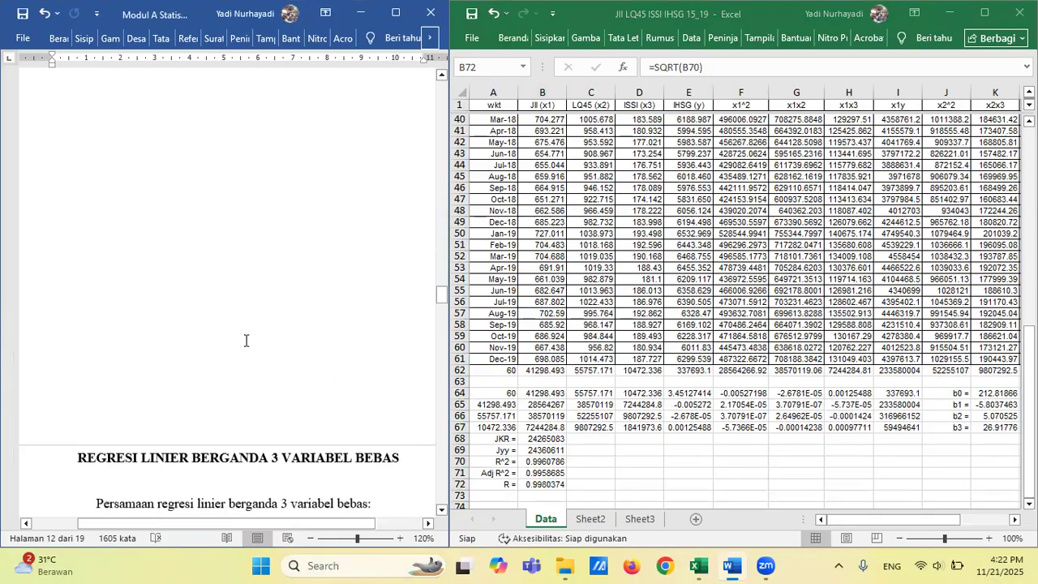
pyautogui.scroll(7, 246, 339)
pyautogui.scroll(-2, 246, 338)
pyautogui.scroll(7, 246, 338)
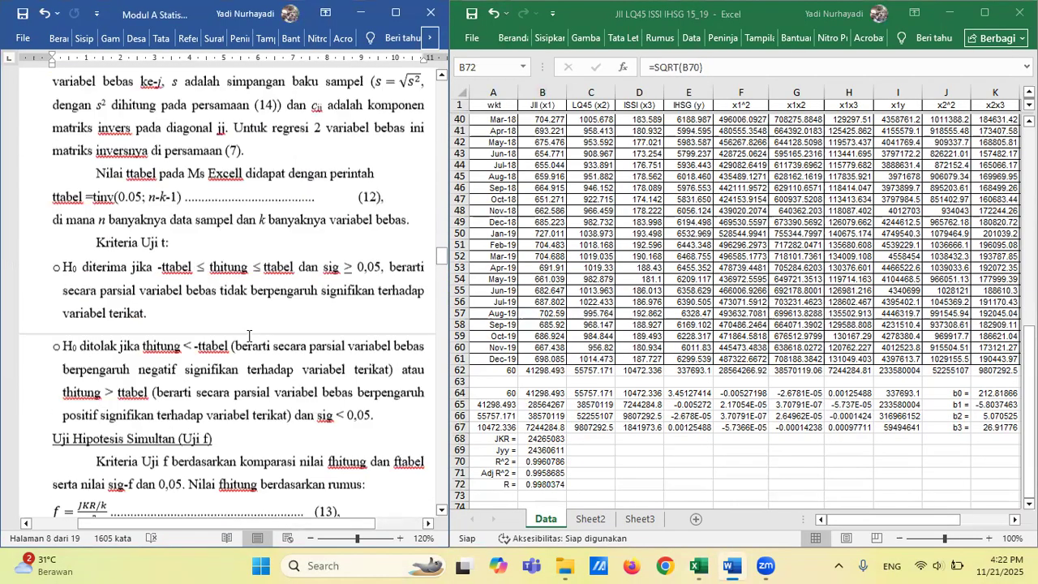
pyautogui.scroll(3, 249, 336)
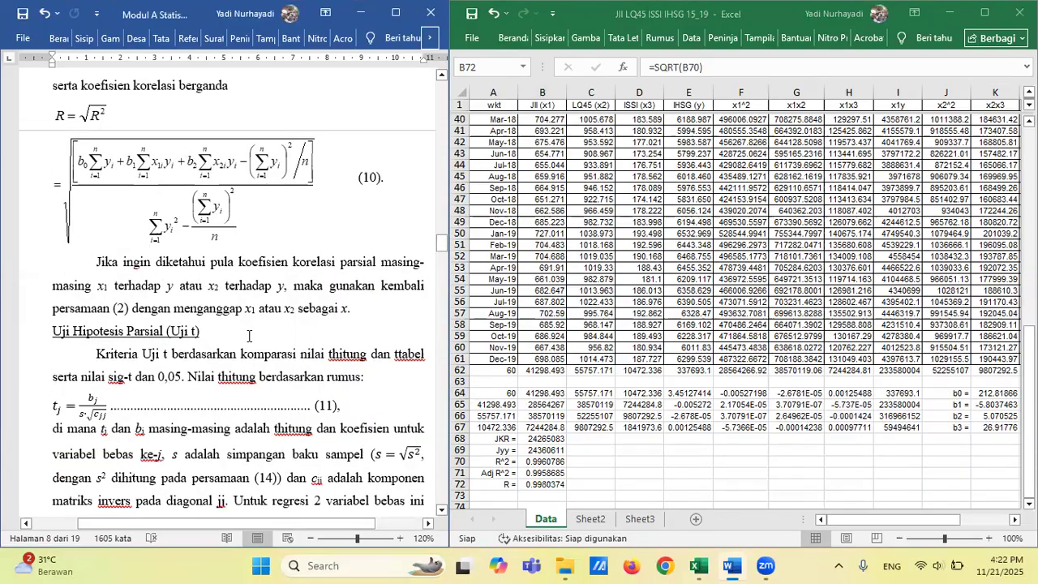
pyautogui.scroll(-5, 249, 336)
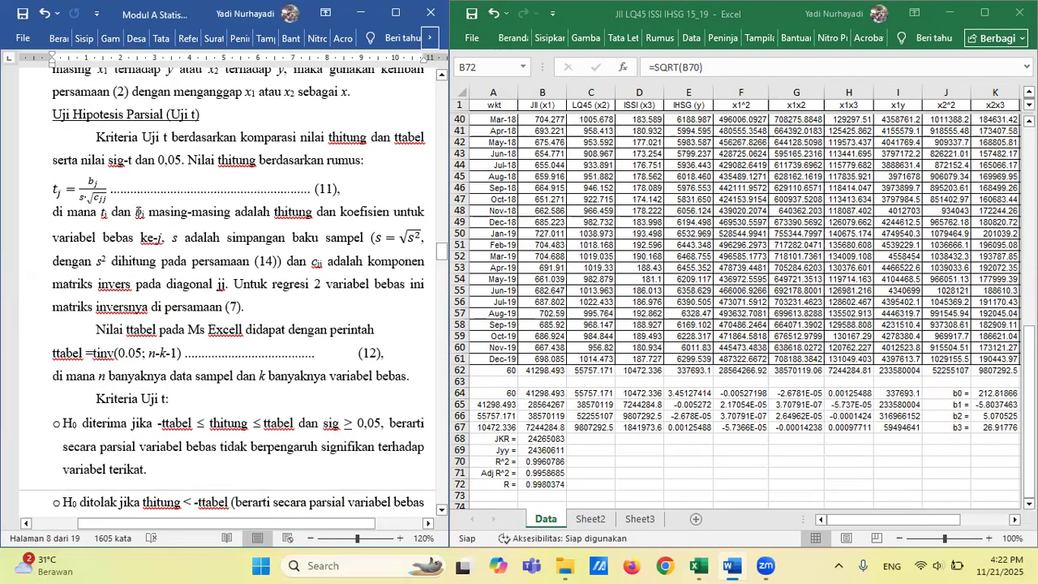
pyautogui.scroll(-1, 140, 212)
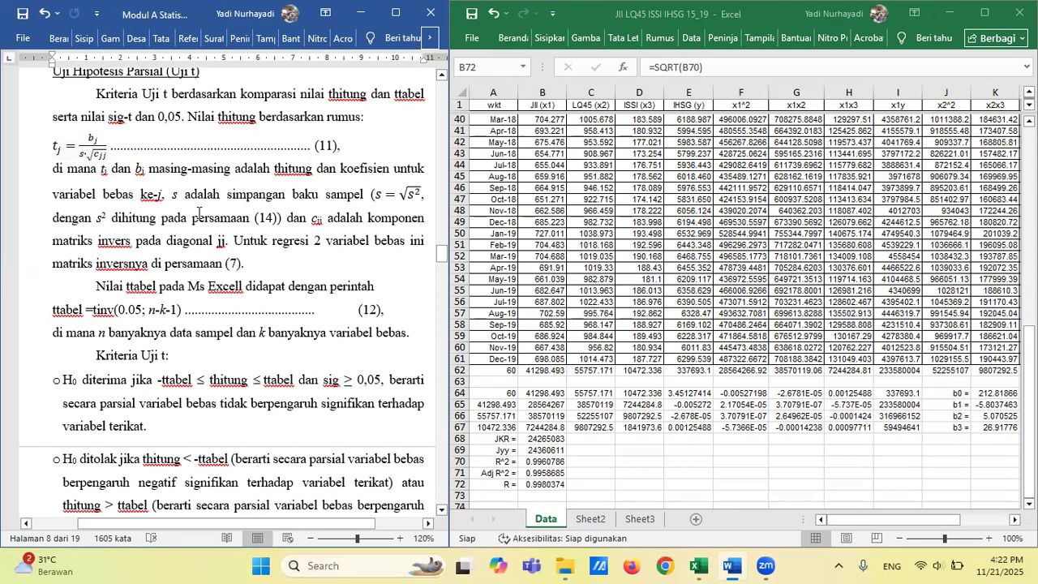
pyautogui.scroll(-2, 268, 223)
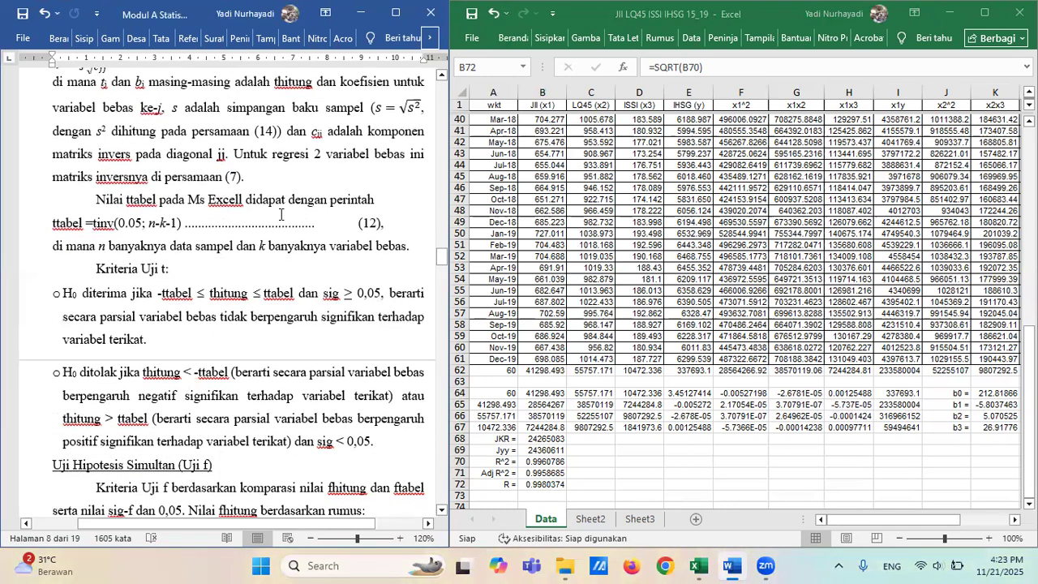
pyautogui.scroll(-2, 281, 214)
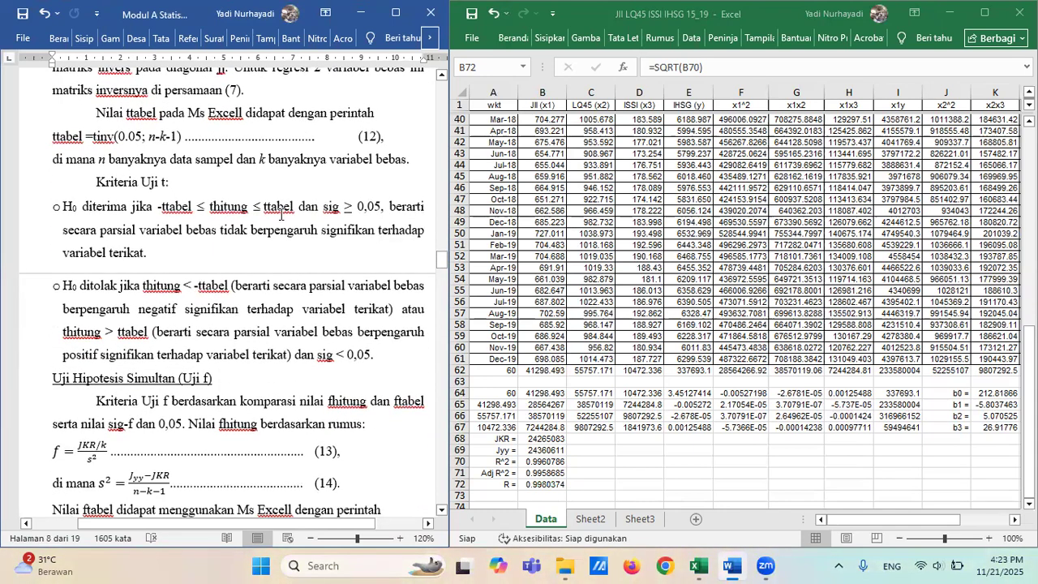
pyautogui.scroll(-3, 280, 214)
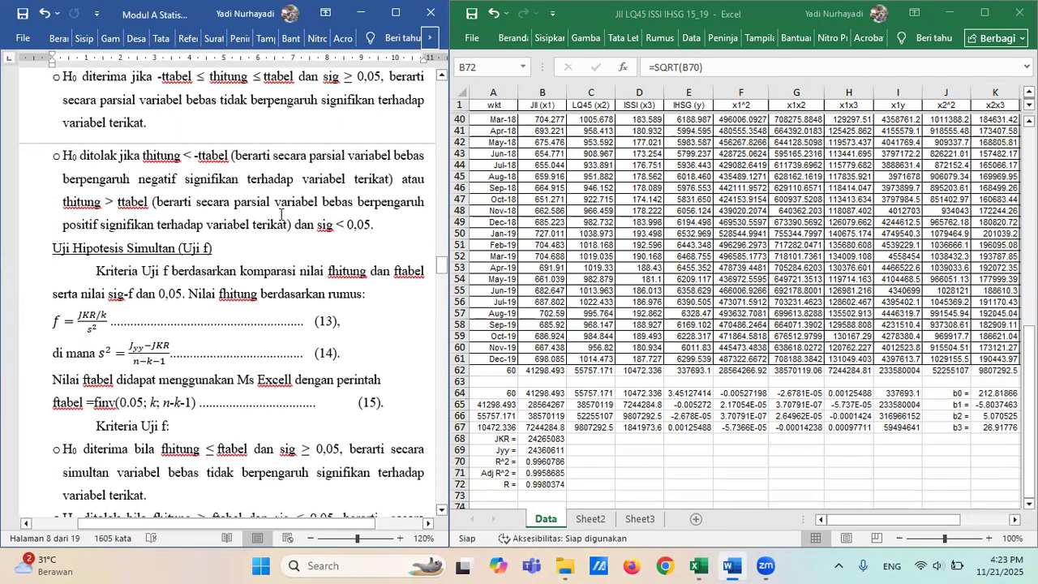
pyautogui.scroll(-1, 281, 214)
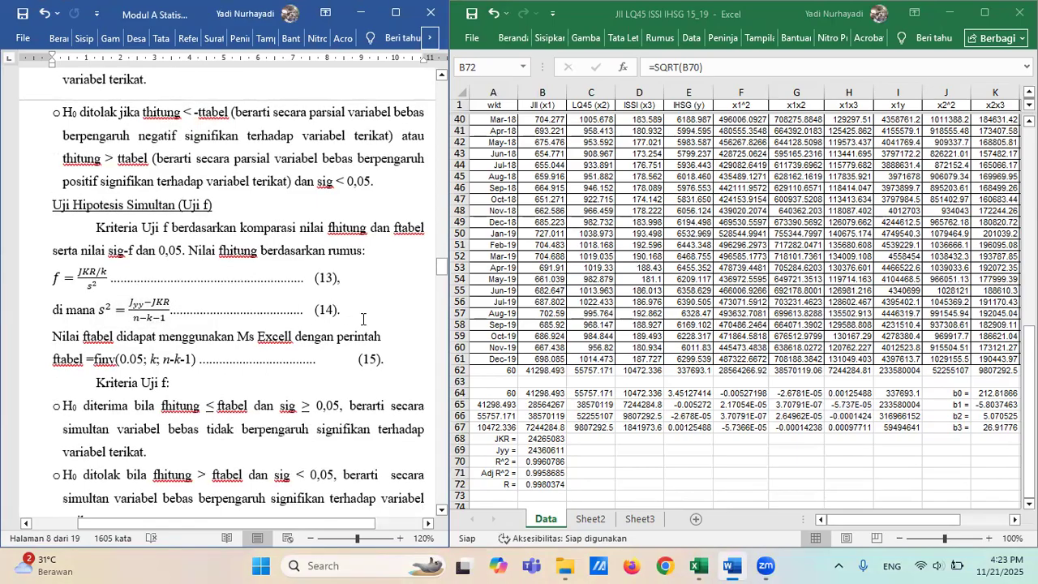
# In the Excel sheet, enter the labels "s^2 =" in D68 and "s =" in D69.
pyautogui.click(654, 443)
pyautogui.write('s')
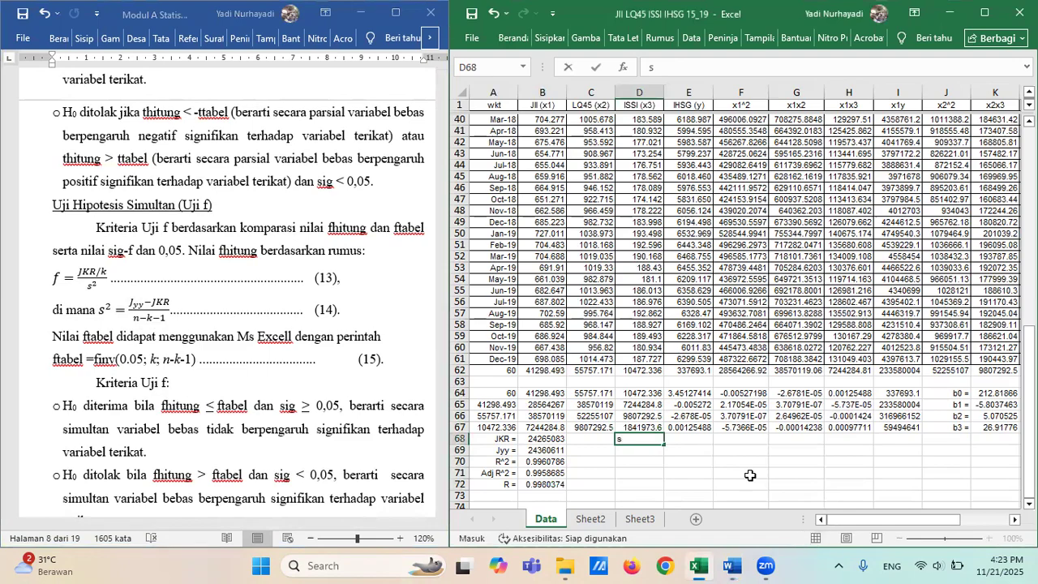
pyautogui.write('^2 =')
pyautogui.press('Return')
pyautogui.write('s')
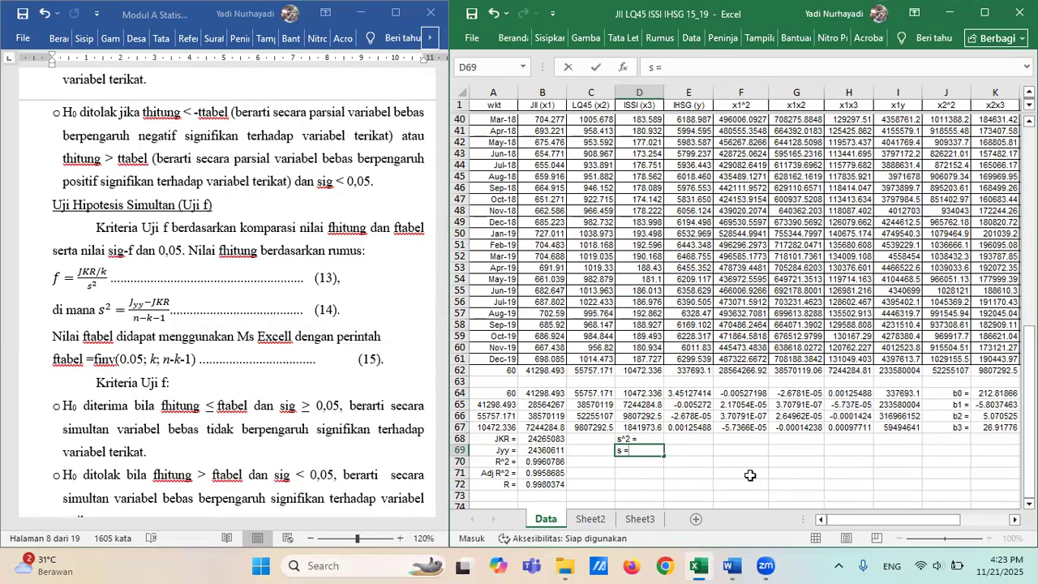
pyautogui.write(' =')
pyautogui.press('Up')
# Right-align the two labels in D68:D69.
pyautogui.hotkey('shift', 'Down')
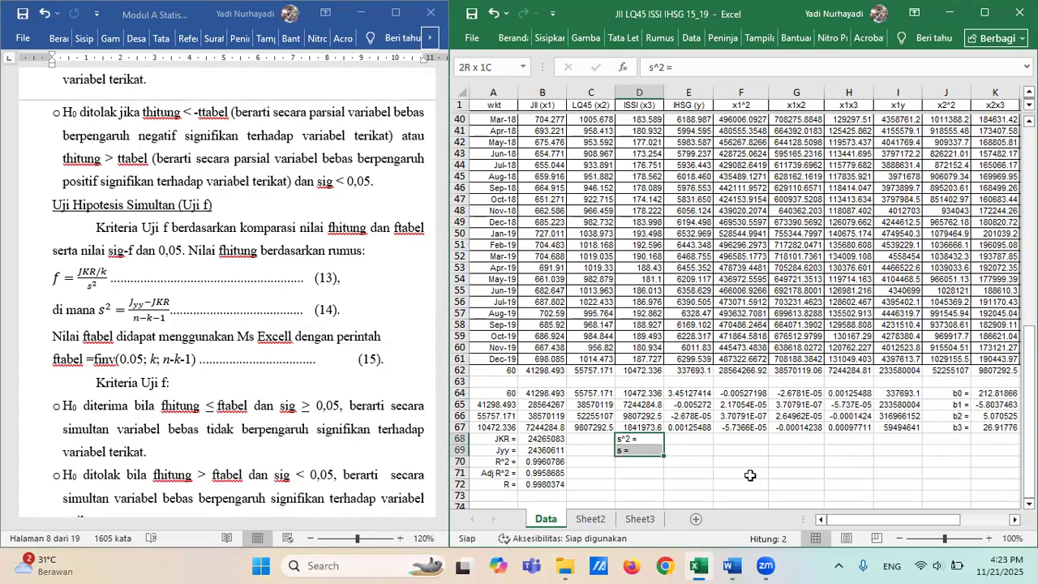
pyautogui.click(516, 43)
pyautogui.click(596, 96)
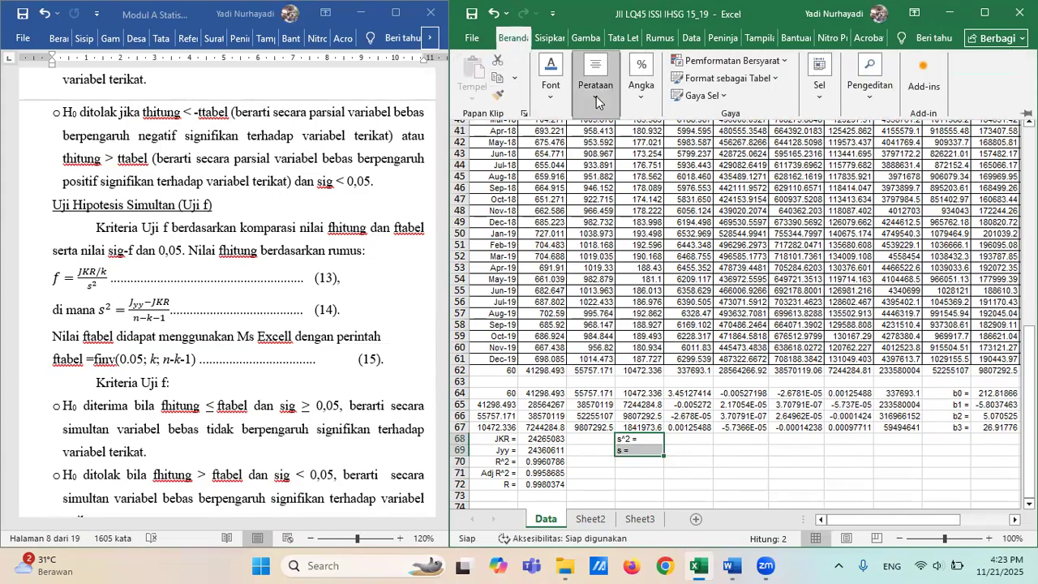
pyautogui.click(624, 165)
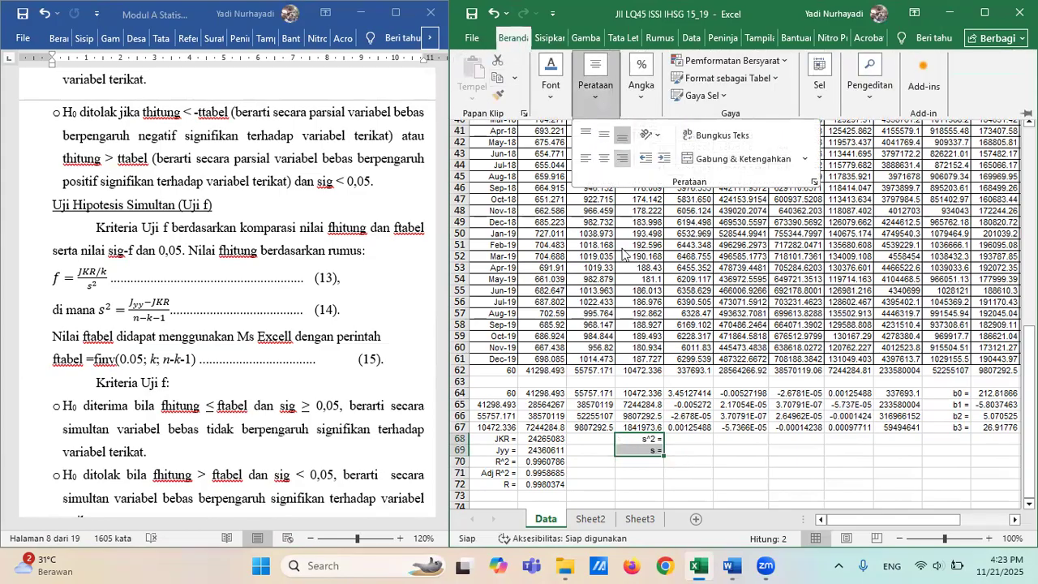
# Calculate the residual variance s² in E68 with =(B69-B68)/(A62-3-1), following equation (14) of the module.
pyautogui.click(698, 444)
pyautogui.click(698, 441)
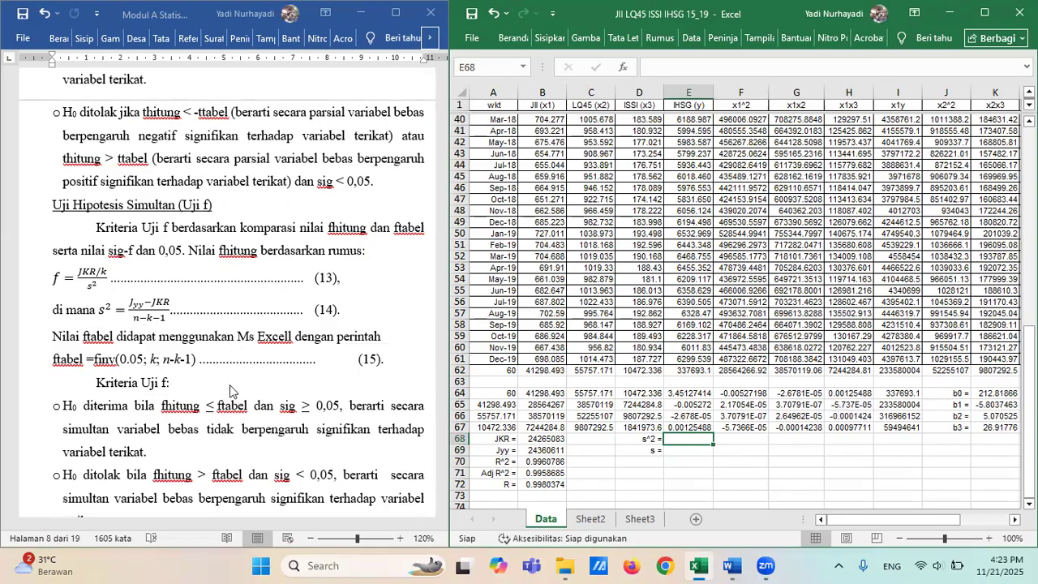
pyautogui.write('=')
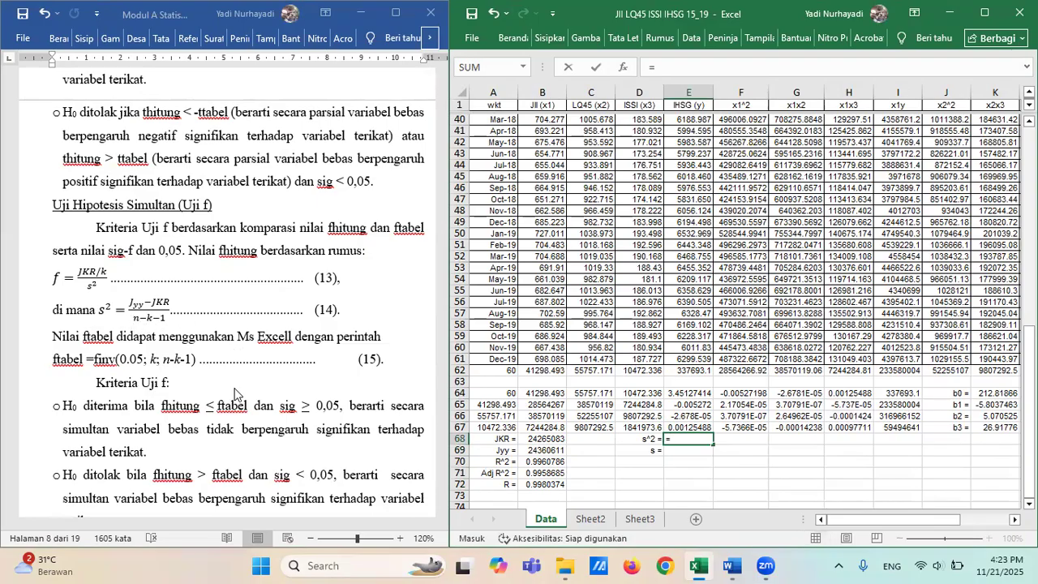
pyautogui.write('(')
pyautogui.write('b')
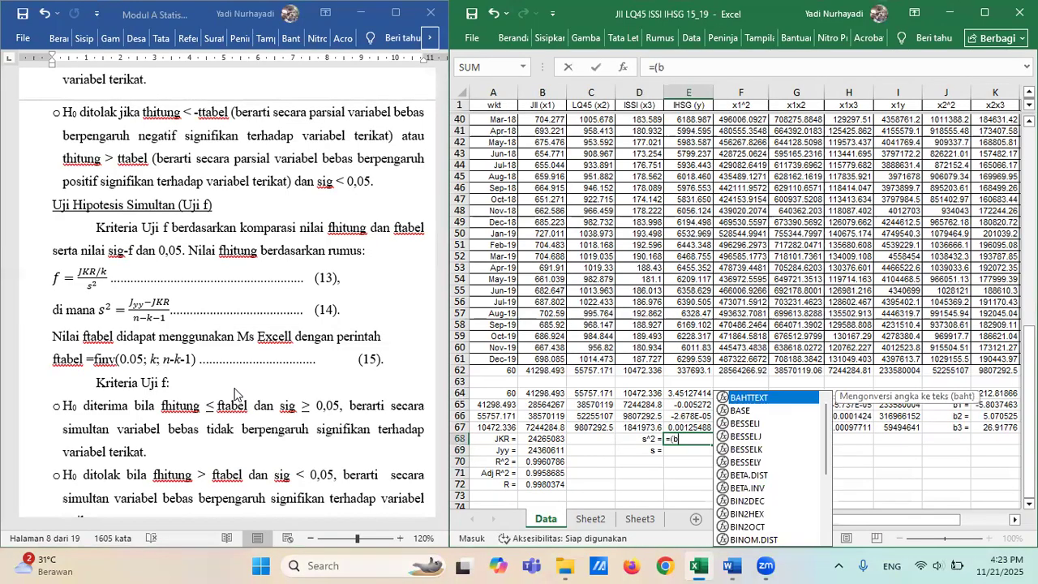
pyautogui.write('69')
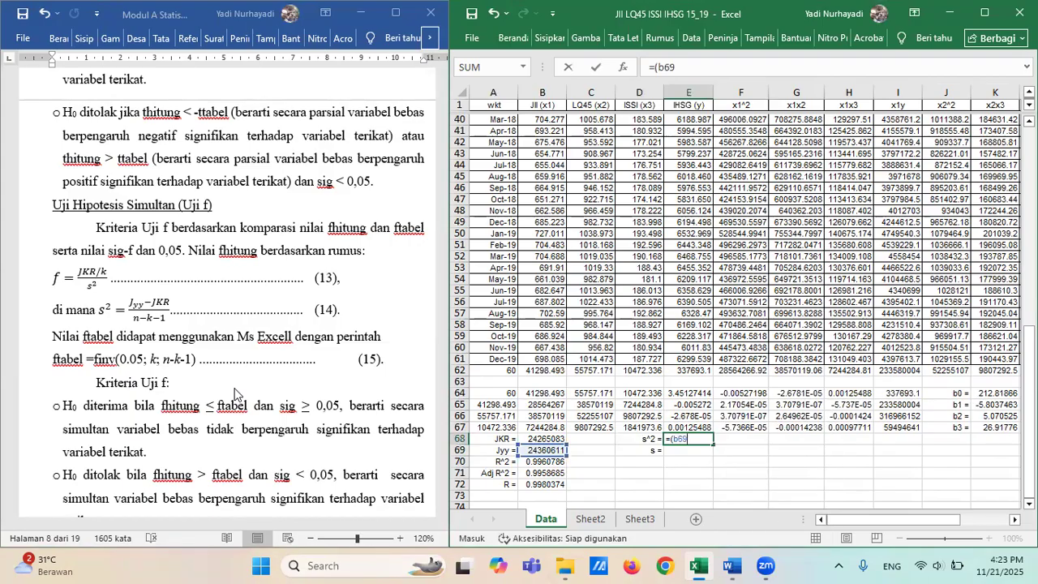
pyautogui.write('-')
pyautogui.write('b68')
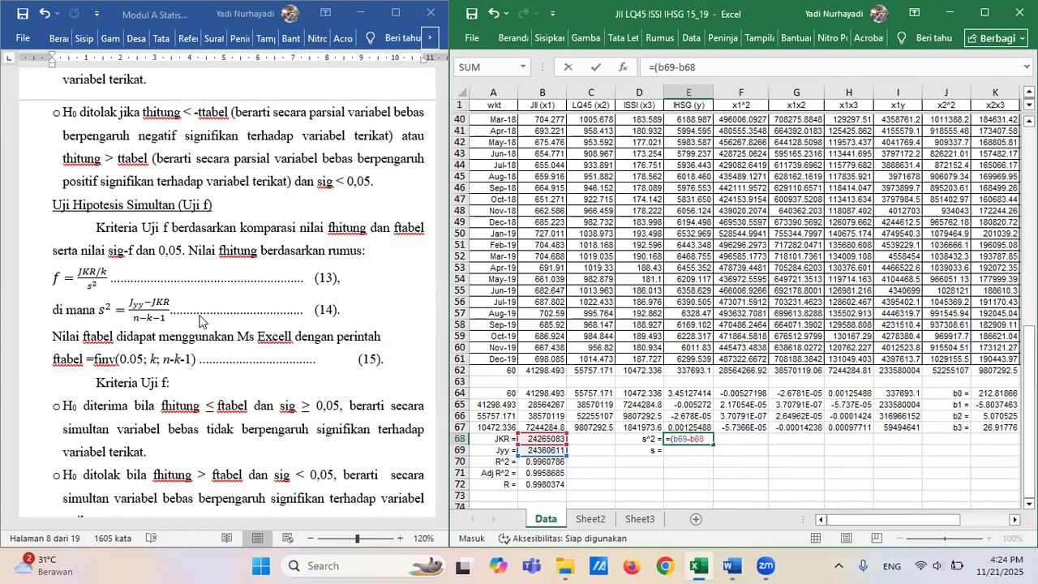
pyautogui.write(')/(')
pyautogui.write('a62-')
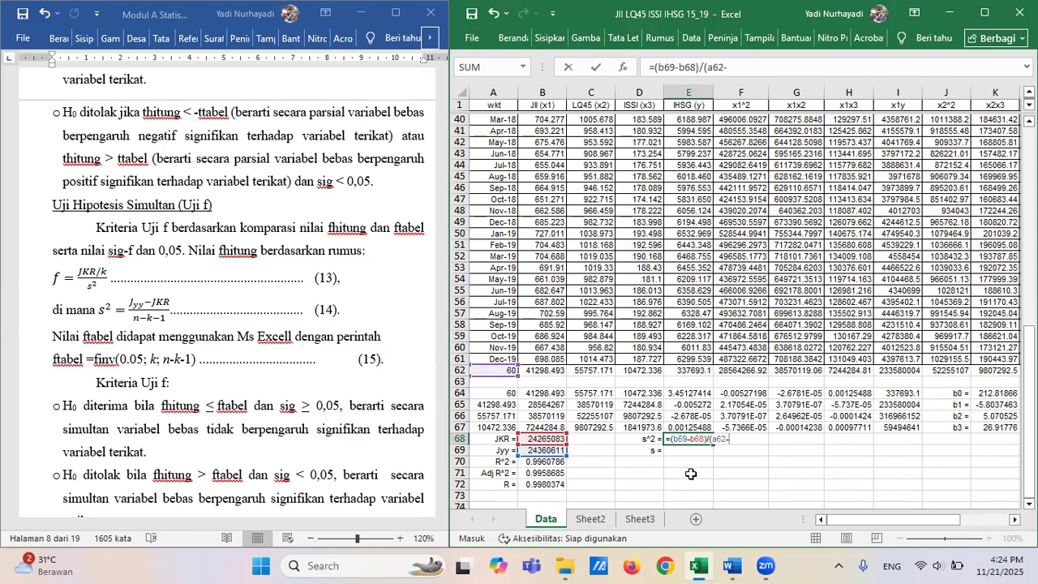
pyautogui.write('3-1')
pyautogui.write(')')
pyautogui.press('Return')
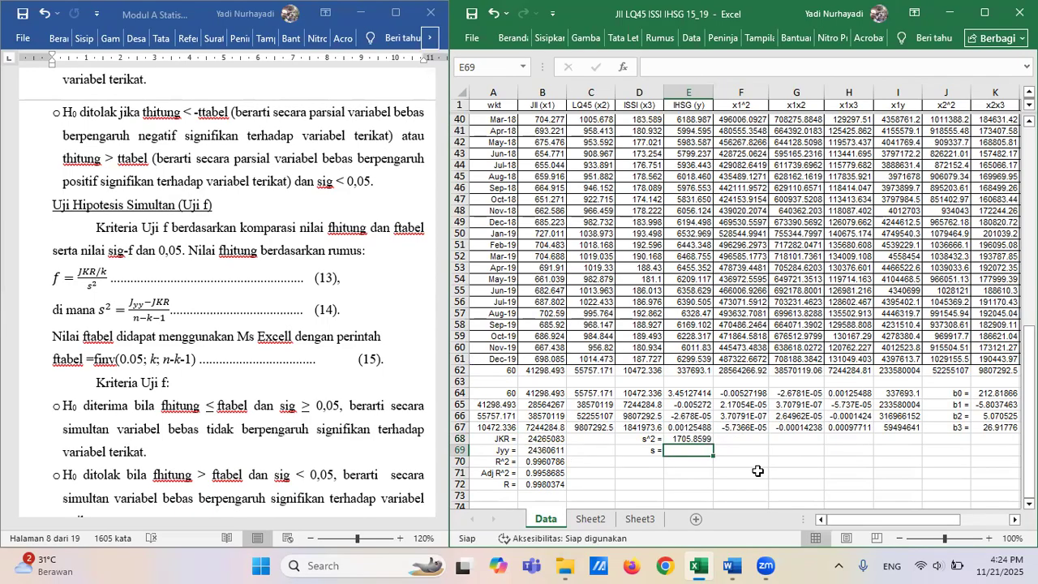
# Calculate the standard deviation s in E69 as the square root of E68 with =SQRT(E68).
pyautogui.write('=')
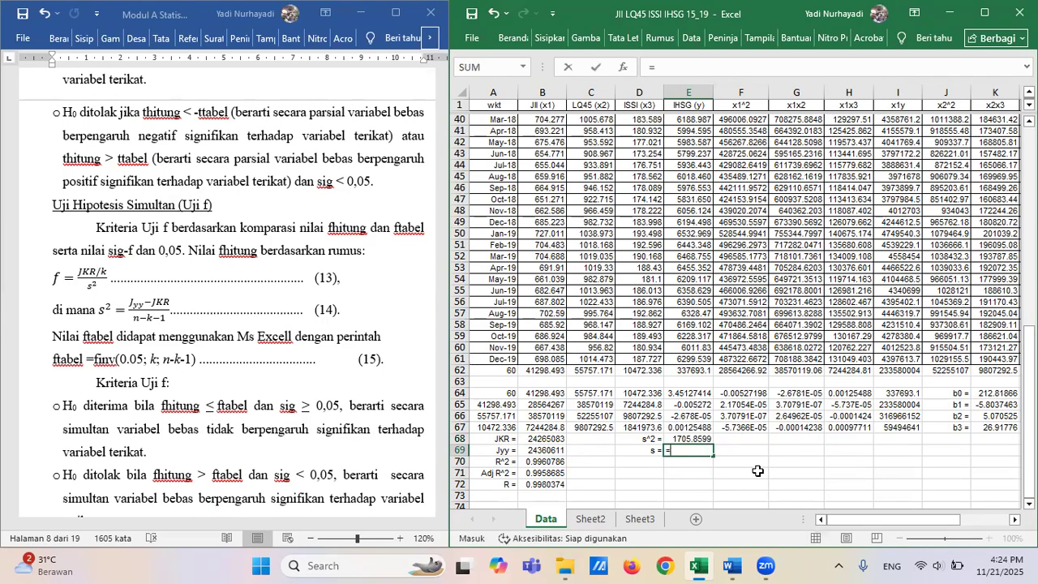
pyautogui.write('sqr')
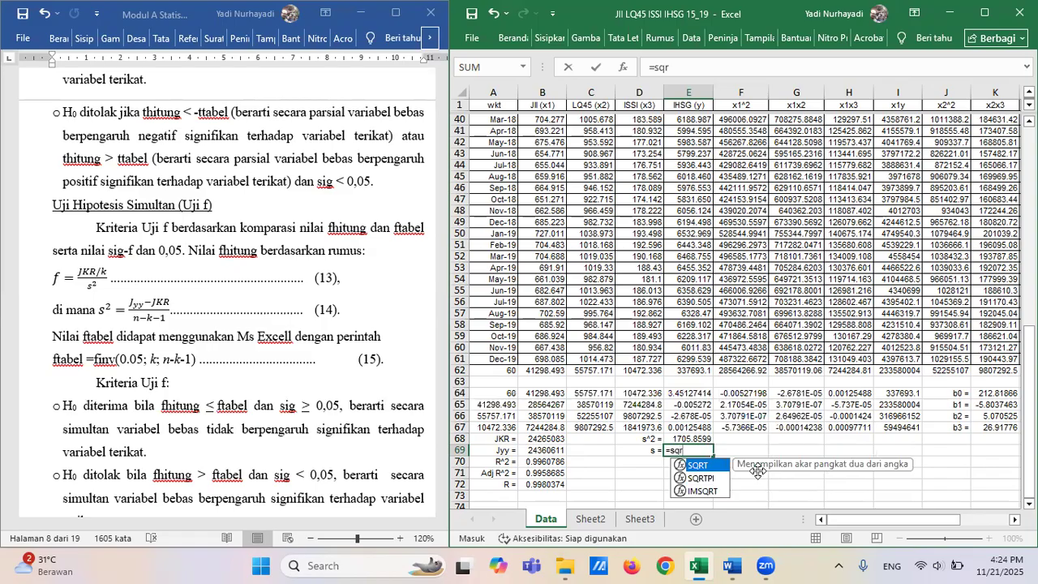
pyautogui.write('t(')
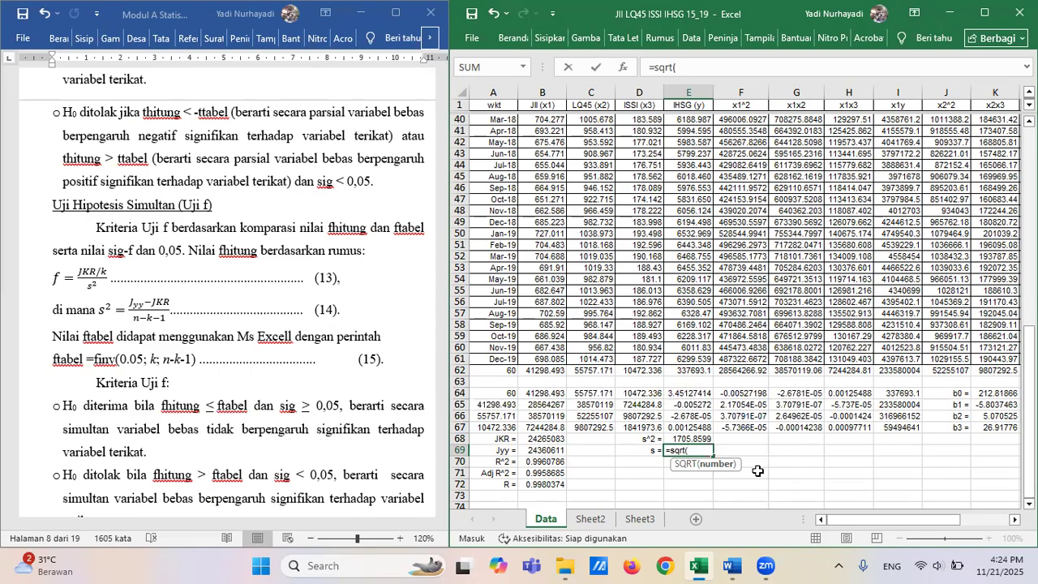
pyautogui.write('e68')
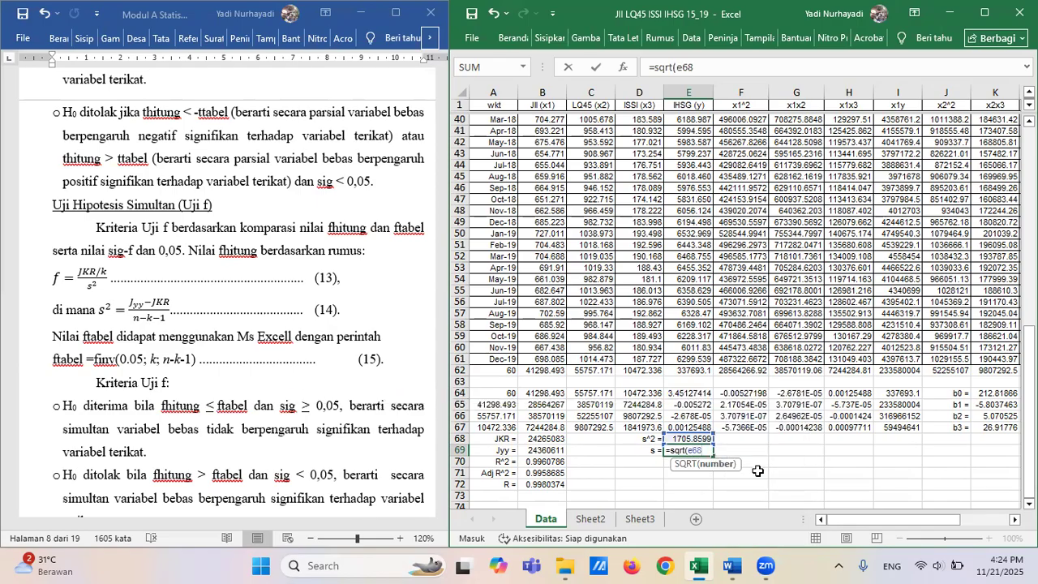
pyautogui.hotkey('ctrl', 'Return')
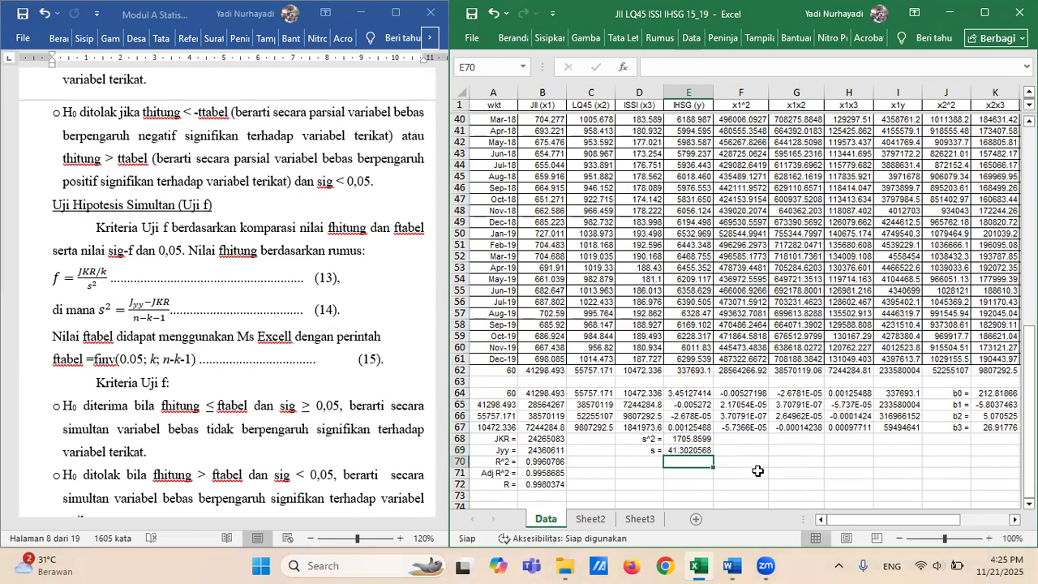
# Consult the module's partial t-test section with equation (11) and enter the label "Thit0 =" in G68.
pyautogui.press('Up')
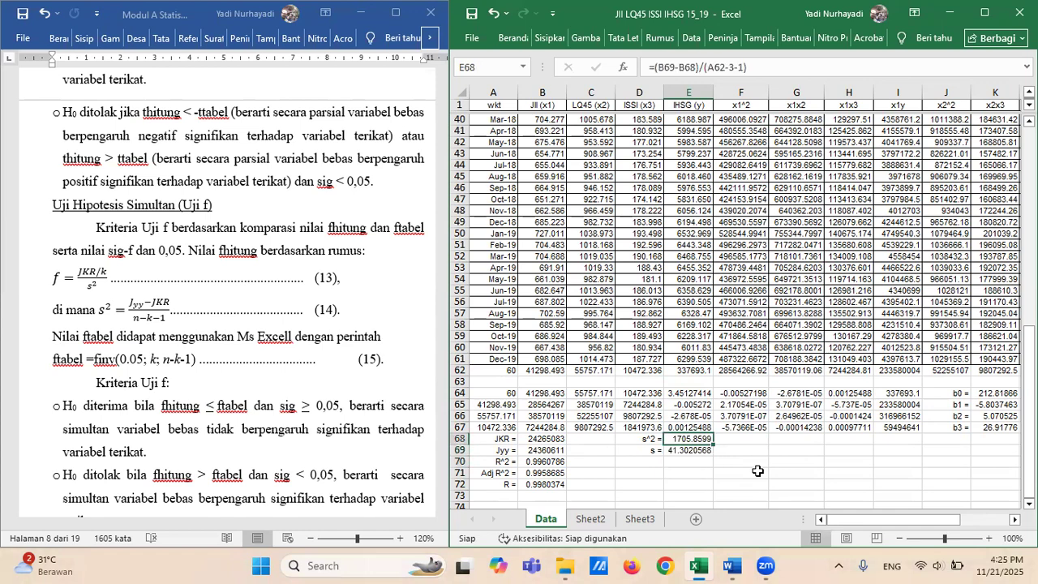
pyautogui.press('Right')
pyautogui.press('Right')
pyautogui.press('Right')
pyautogui.press('Left')
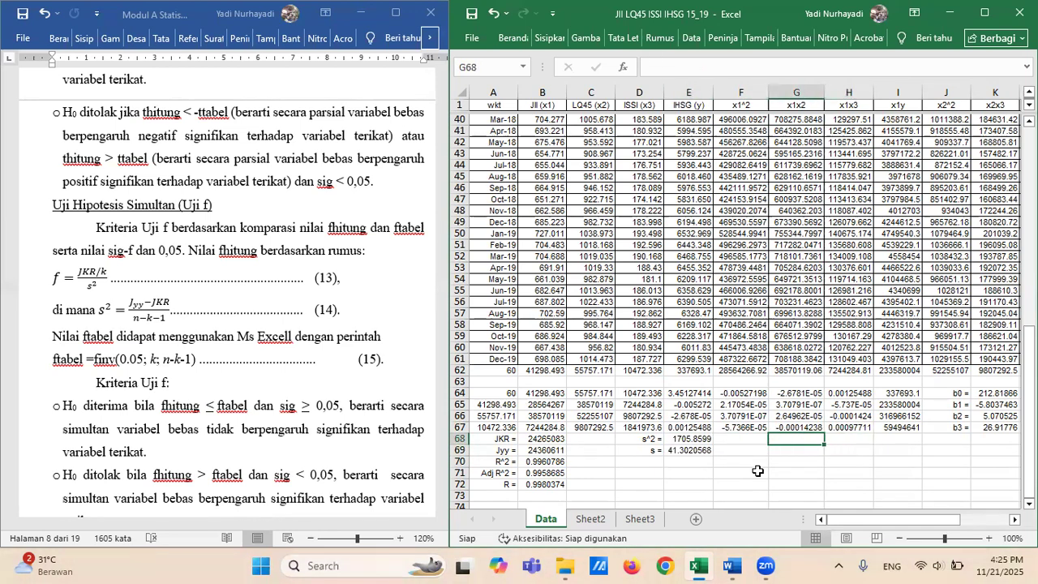
pyautogui.scroll(6, 252, 317)
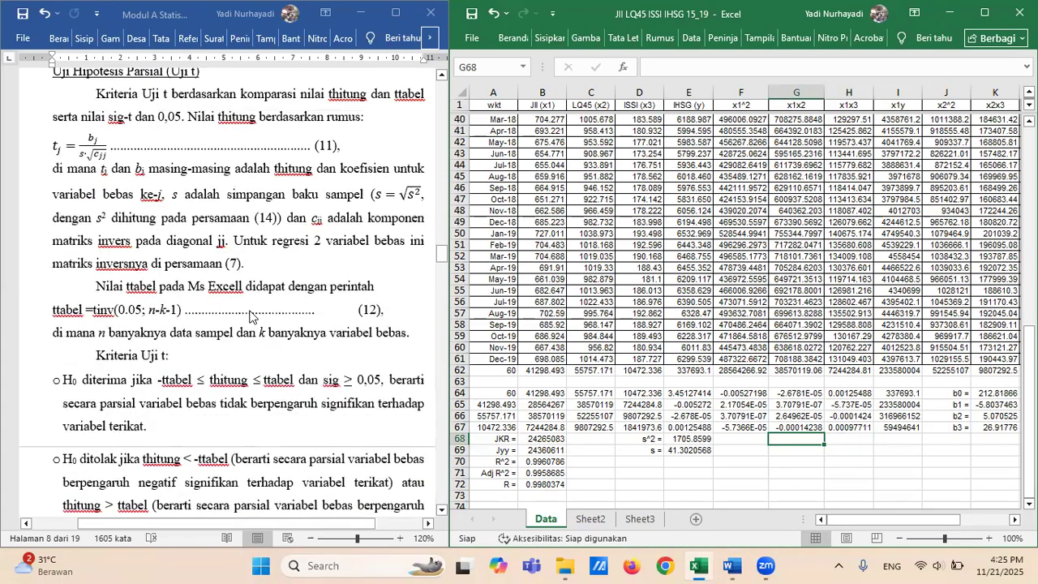
pyautogui.scroll(-3, 252, 316)
pyautogui.scroll(2, 238, 310)
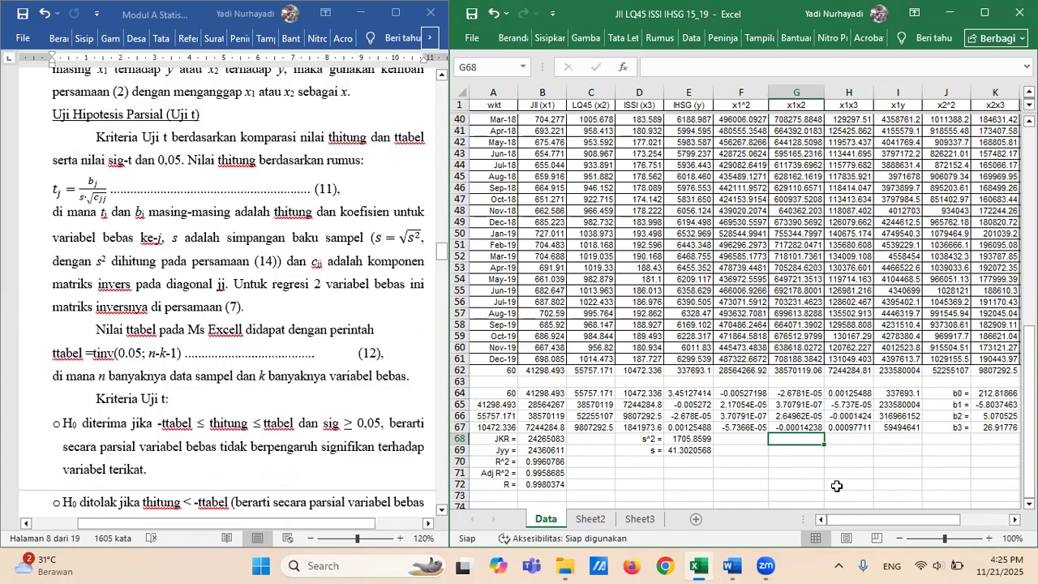
pyautogui.write('h')
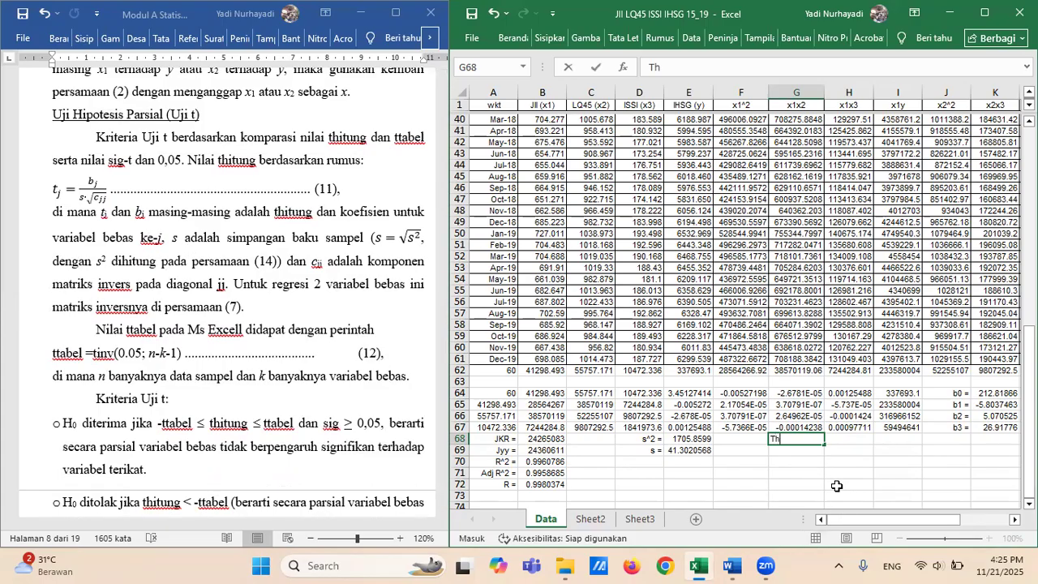
pyautogui.write('it0=')
pyautogui.press('BackSpace')
pyautogui.write('=')
pyautogui.press('Return')
# Enter the labels "Thit1 =", "Thit2 =" and "Thit3 =" in G69:G71.
pyautogui.write('Thi')
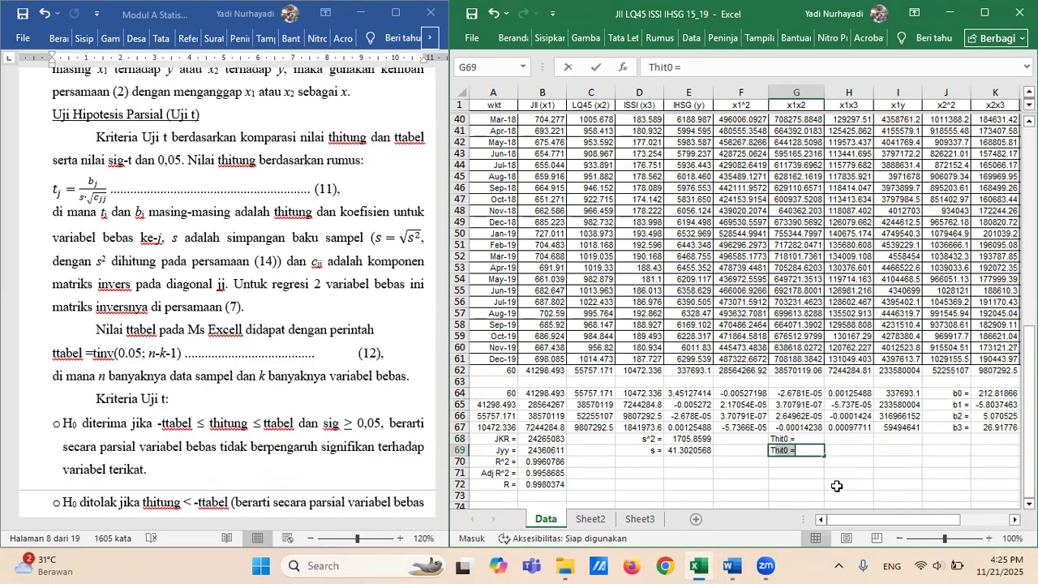
pyautogui.write('t1 =')
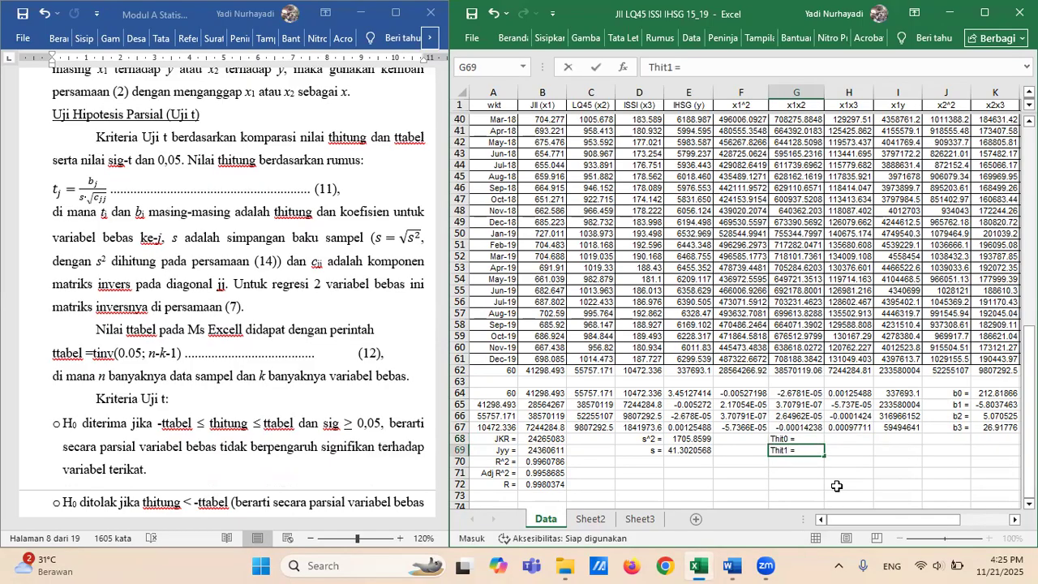
pyautogui.press('Return')
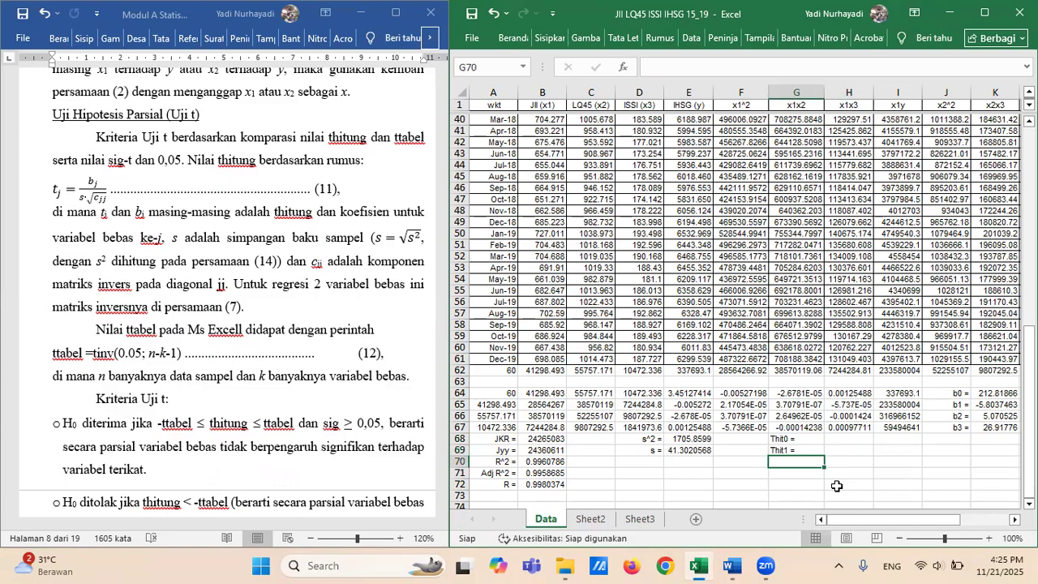
pyautogui.write('Thit')
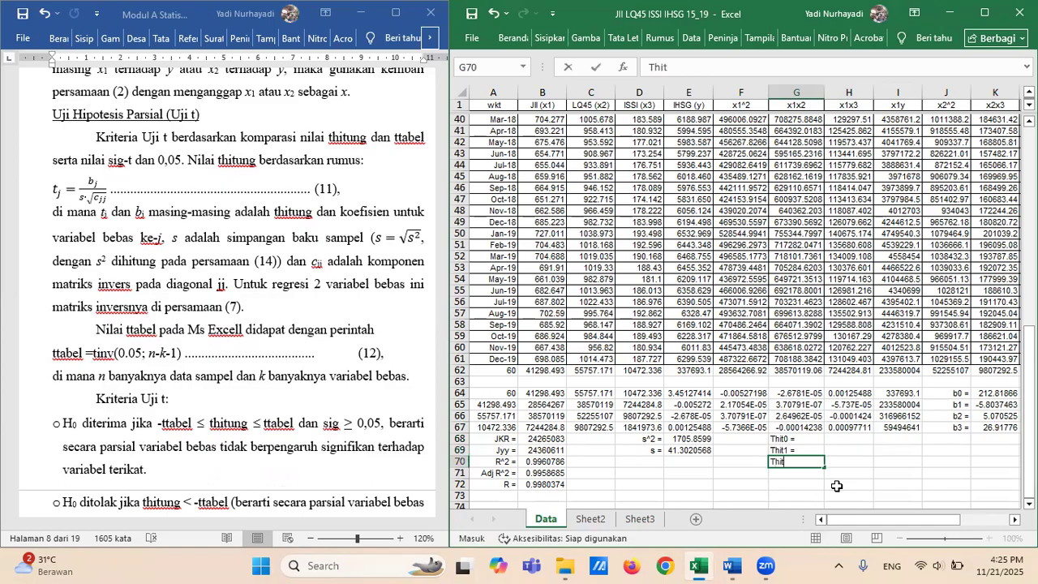
pyautogui.write('2 =')
pyautogui.press('Return')
pyautogui.write('Th')
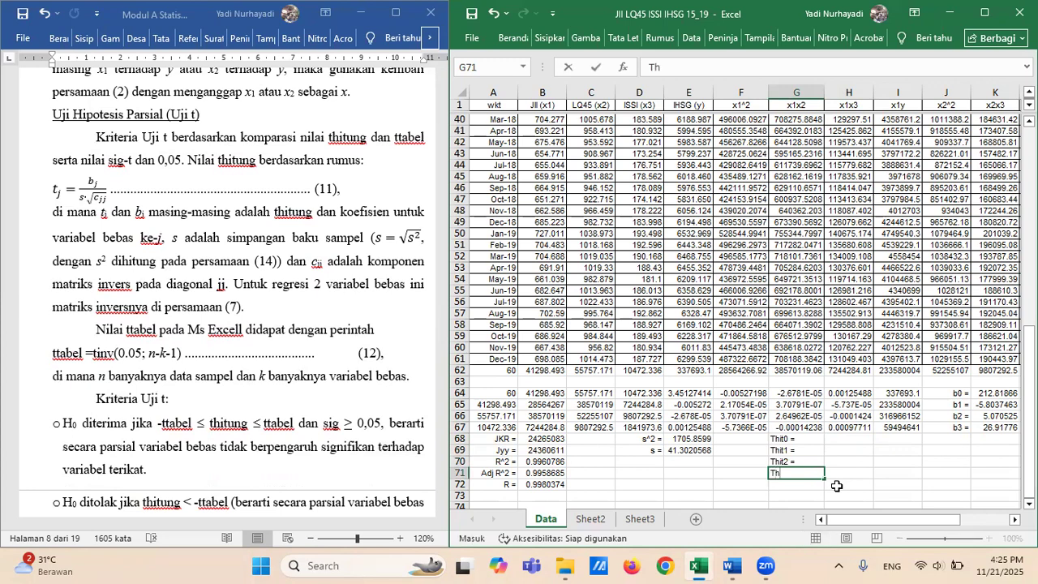
pyautogui.write('it3 =')
pyautogui.press('Return')
# Enter the labels "Ttab =", "Fhit =" and "Ftab =" in G72:G74.
pyautogui.write('Tta')
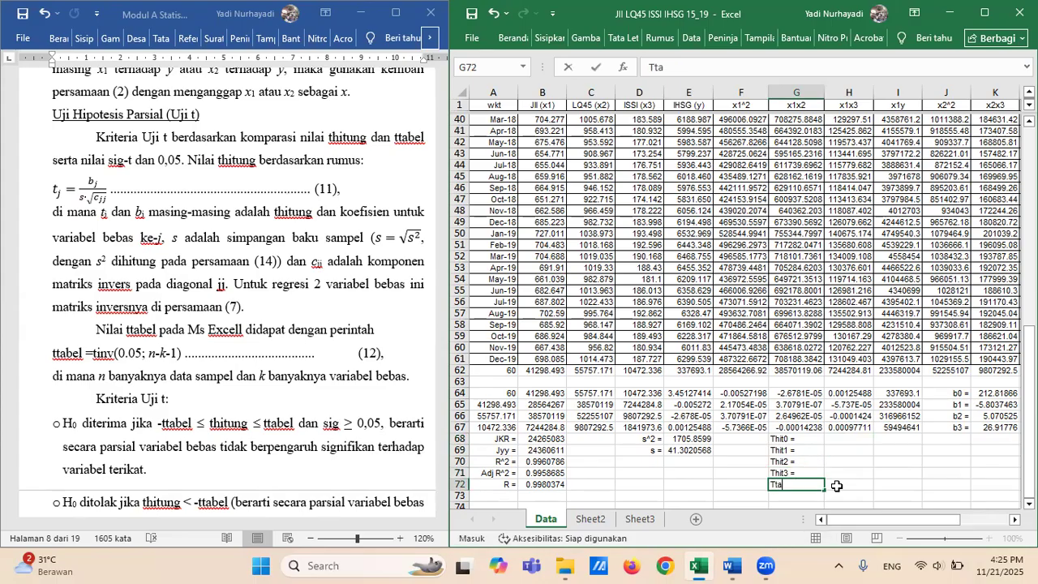
pyautogui.write('b =')
pyautogui.press('Return')
pyautogui.write('Fh')
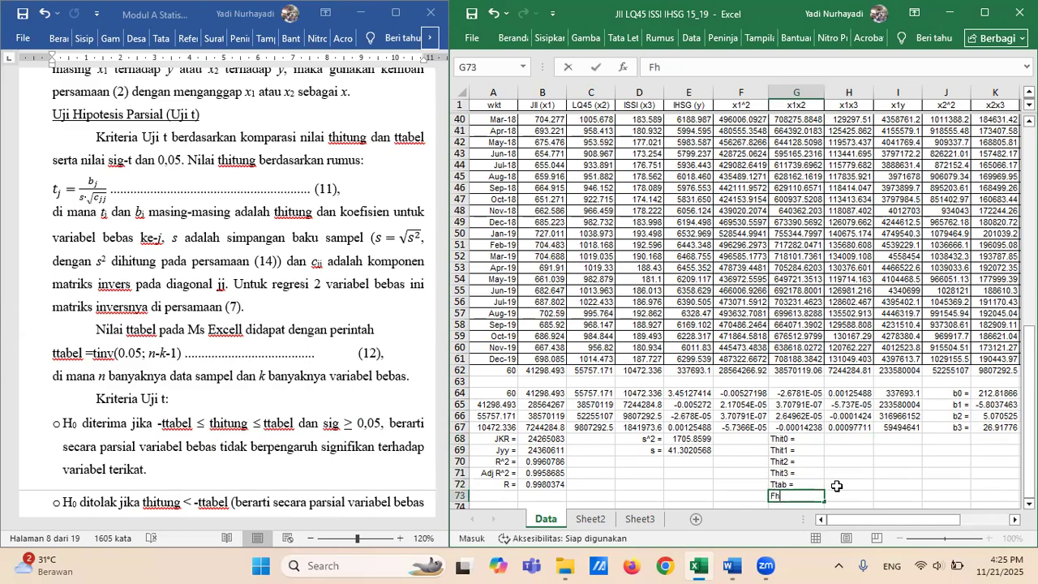
pyautogui.write('it =')
pyautogui.press('Return')
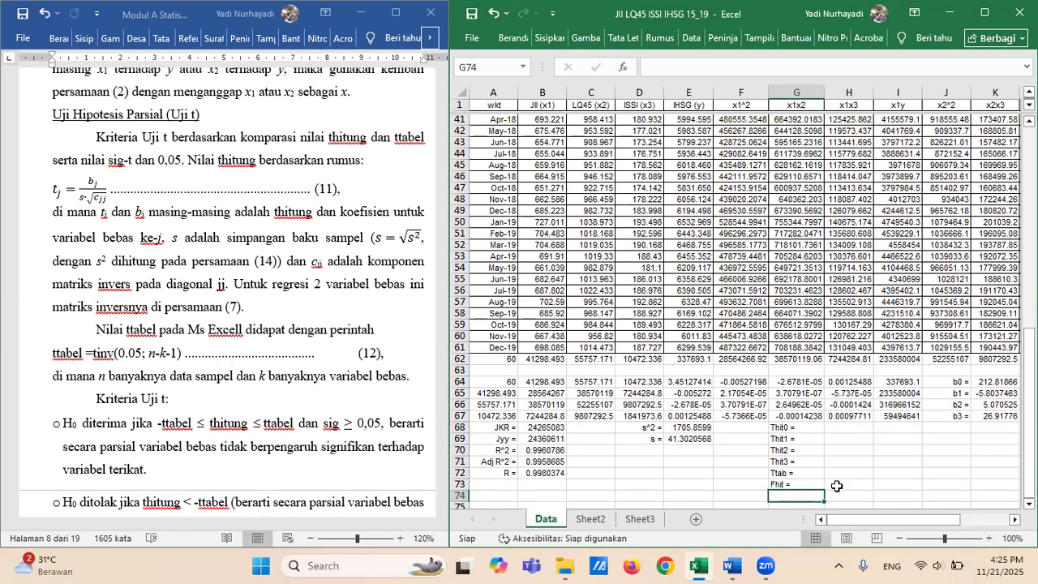
pyautogui.write('Ftab =')
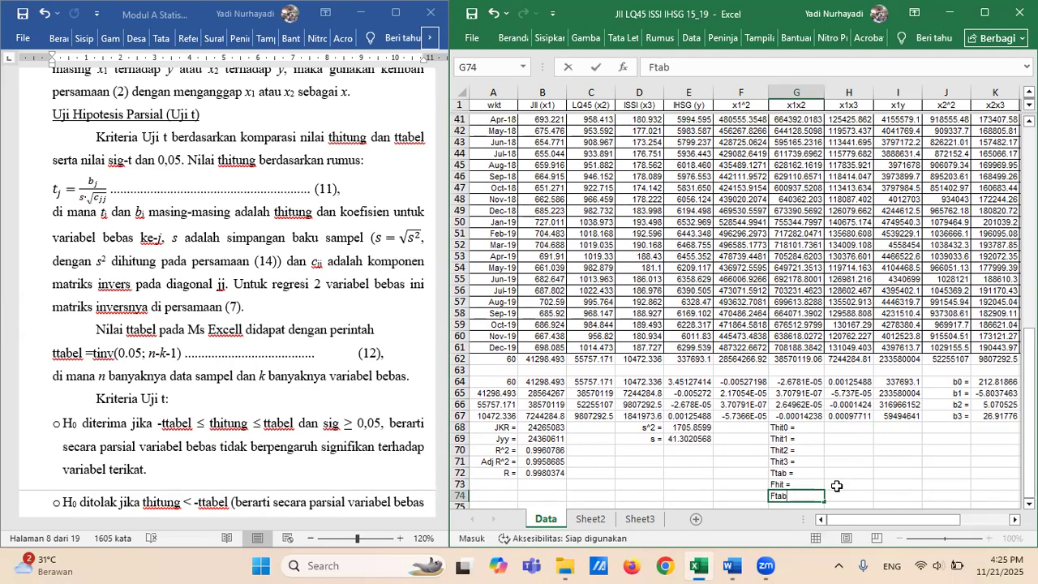
pyautogui.press('Return')
# Right-align the seven test labels in G68:G74.
pyautogui.press('Up')
pyautogui.press('Up')
pyautogui.press('Up')
pyautogui.press('Up')
pyautogui.press('Up')
pyautogui.press('Up')
pyautogui.press('Up')
pyautogui.hotkey('shift', 'Down')
pyautogui.hotkey('shift', 'Down')
pyautogui.hotkey('shift', 'Down')
pyautogui.hotkey('shift', 'Down')
pyautogui.hotkey('shift', 'Down')
pyautogui.hotkey('shift', 'Down')
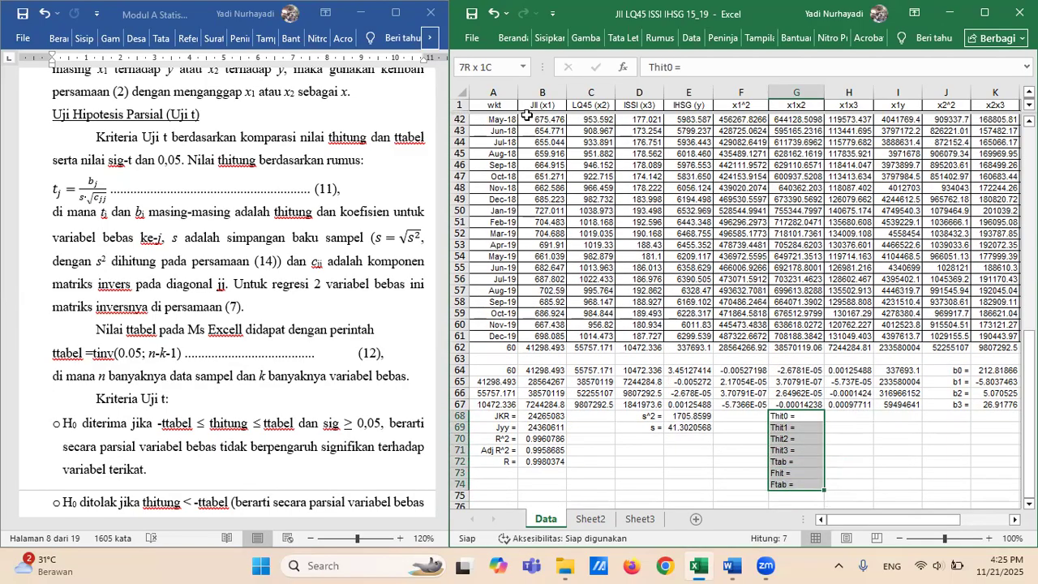
pyautogui.click(513, 39)
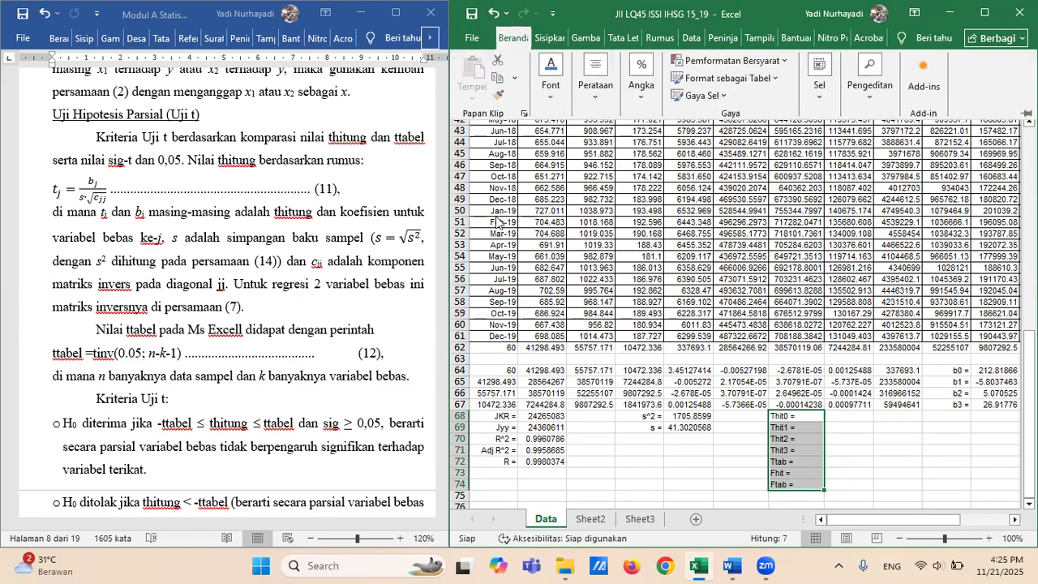
pyautogui.click(598, 91)
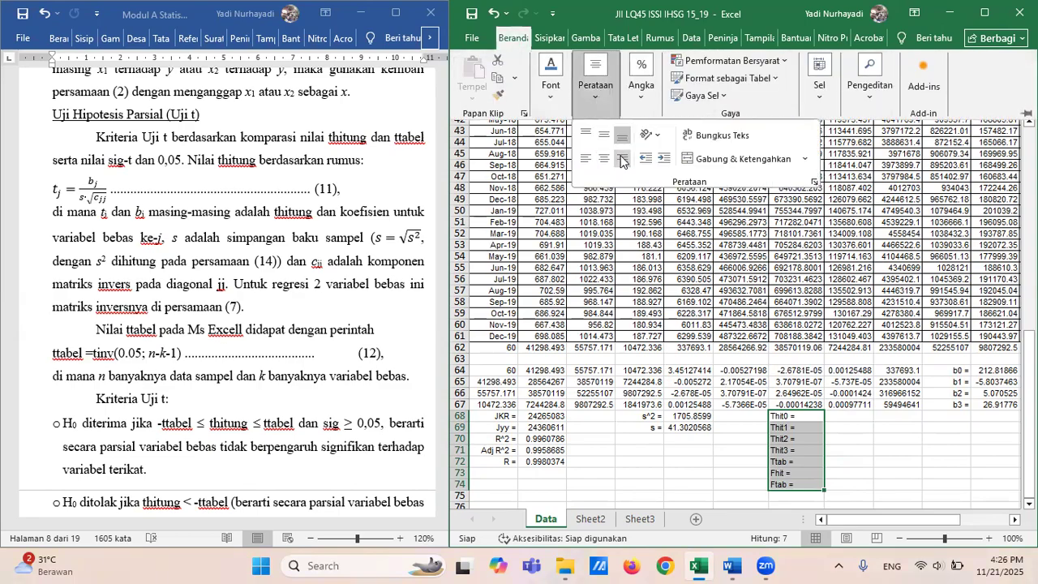
pyautogui.click(622, 158)
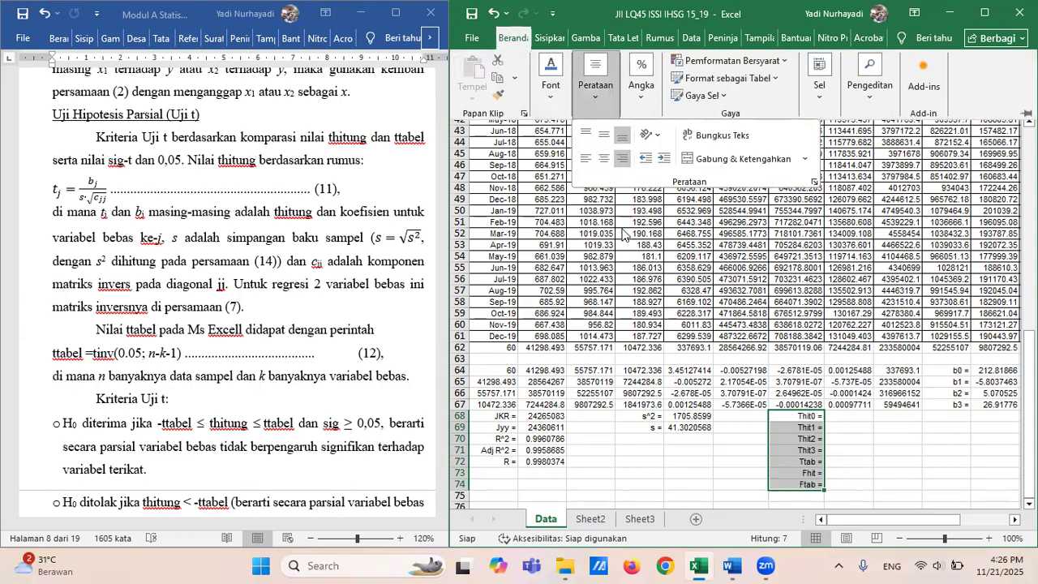
# Calculate Thit0 in H68 with the formula =k64/(e69*sqrt(e64)), following equation (11).
pyautogui.click(855, 418)
pyautogui.click(855, 416)
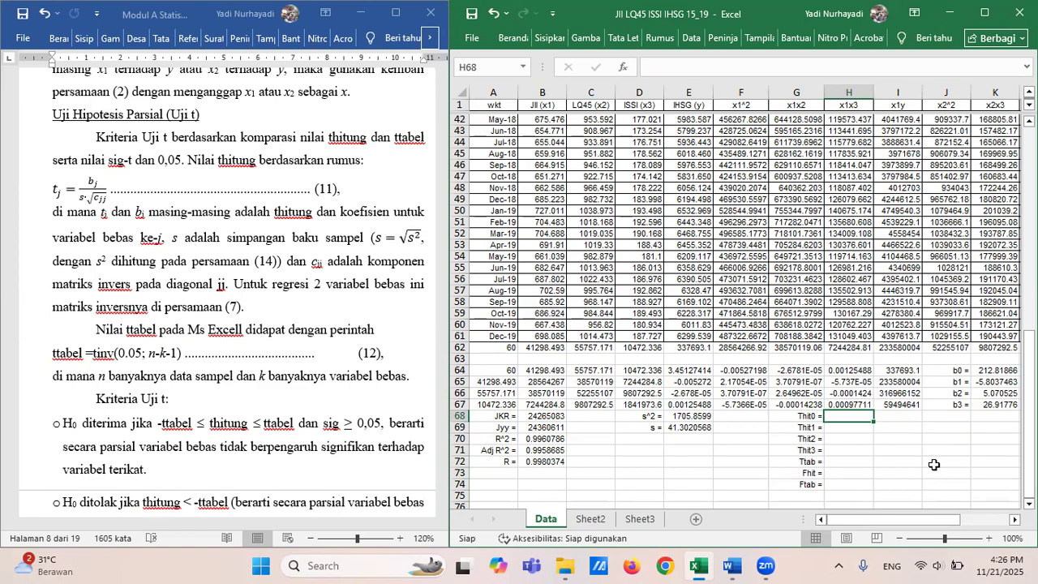
pyautogui.write('k64')
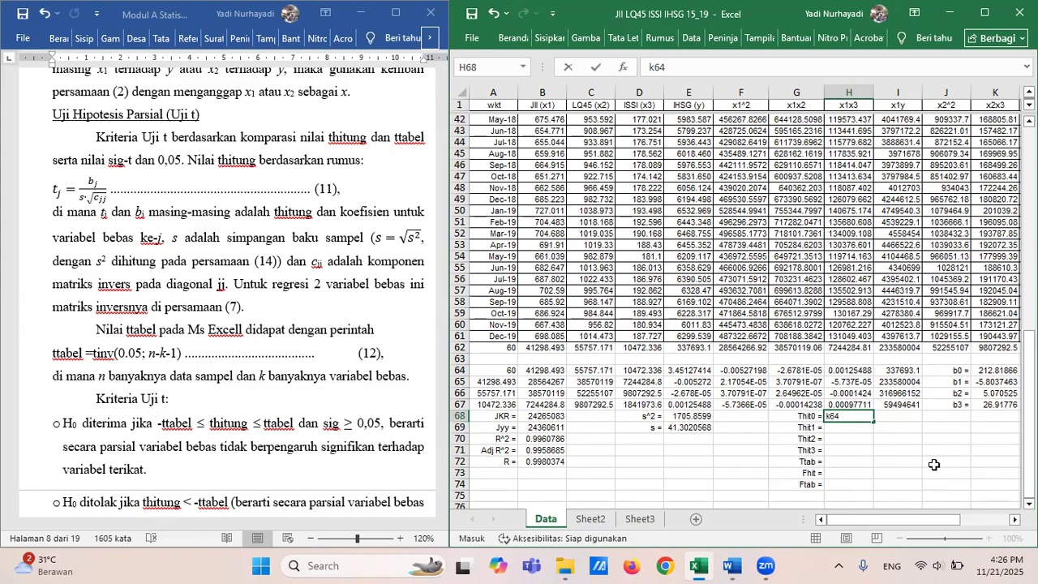
pyautogui.write('/(e69')
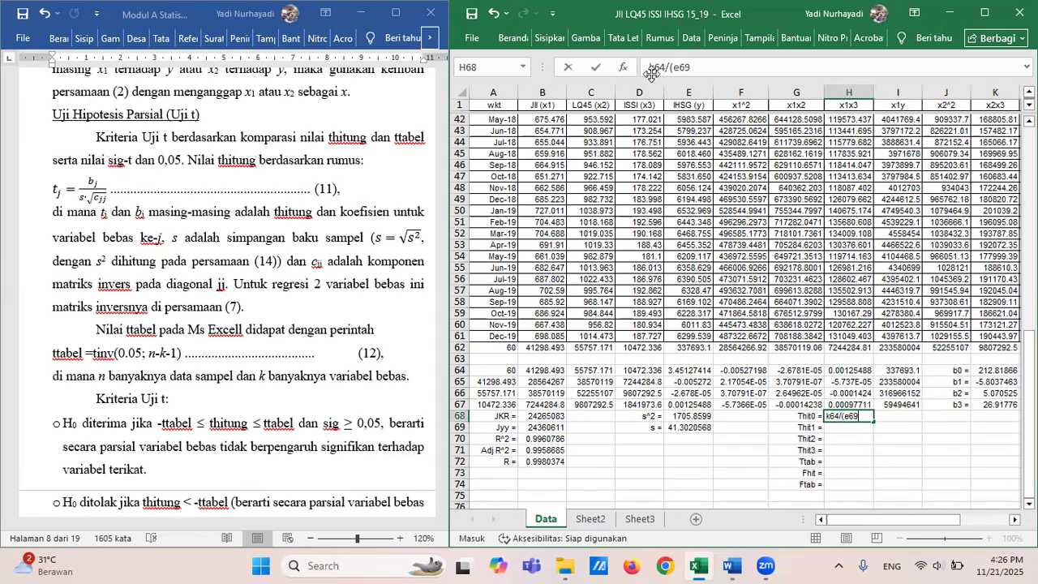
pyautogui.click(739, 72)
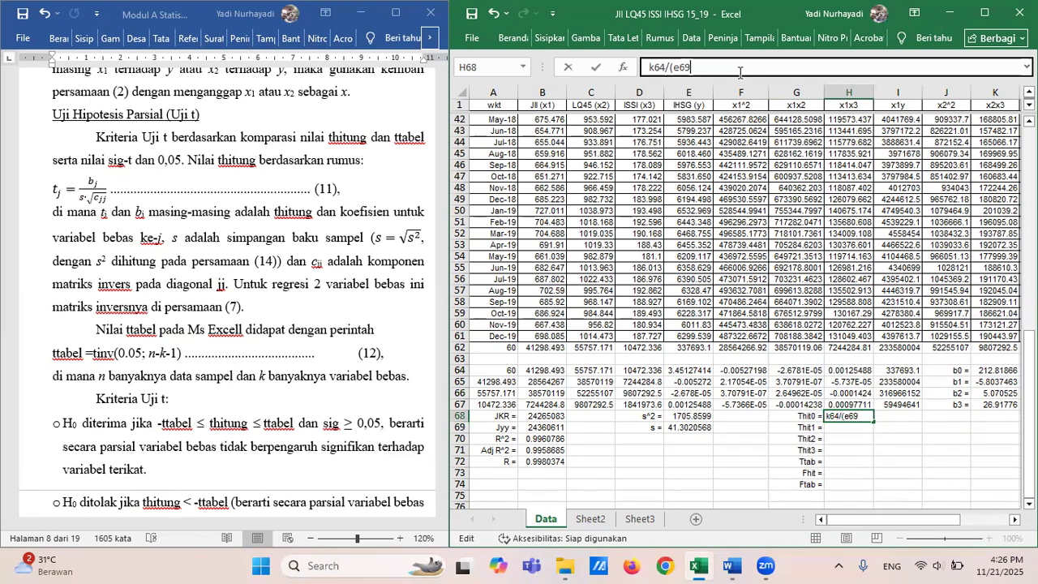
pyautogui.click(646, 66)
pyautogui.write('=')
pyautogui.press('Right')
pyautogui.press('Right')
pyautogui.press('Right')
pyautogui.press('Right')
pyautogui.press('Right')
pyautogui.press('Right')
pyautogui.press('Right')
pyautogui.press('Right')
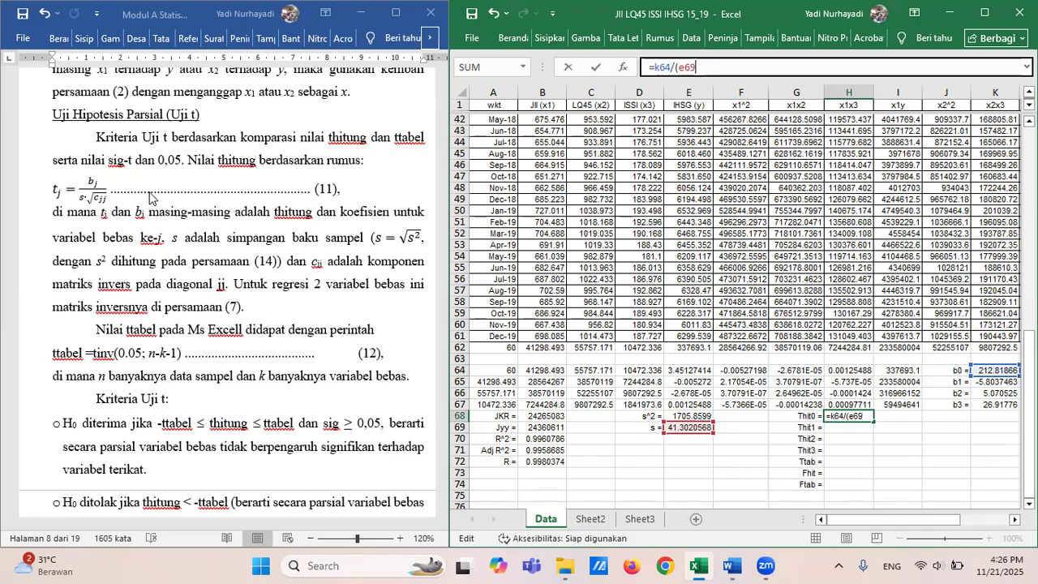
pyautogui.write('*sqrt')
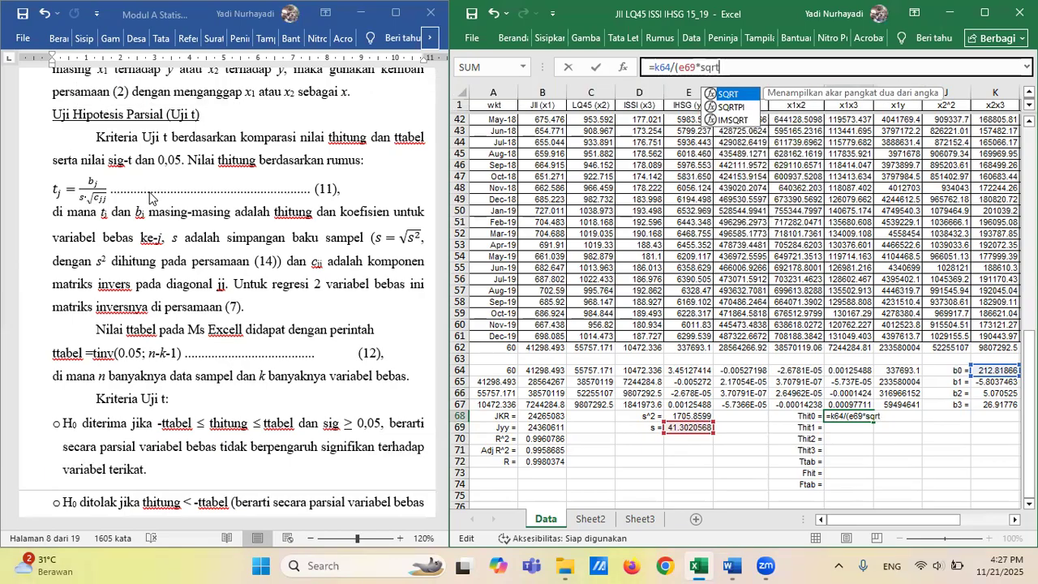
pyautogui.write('(')
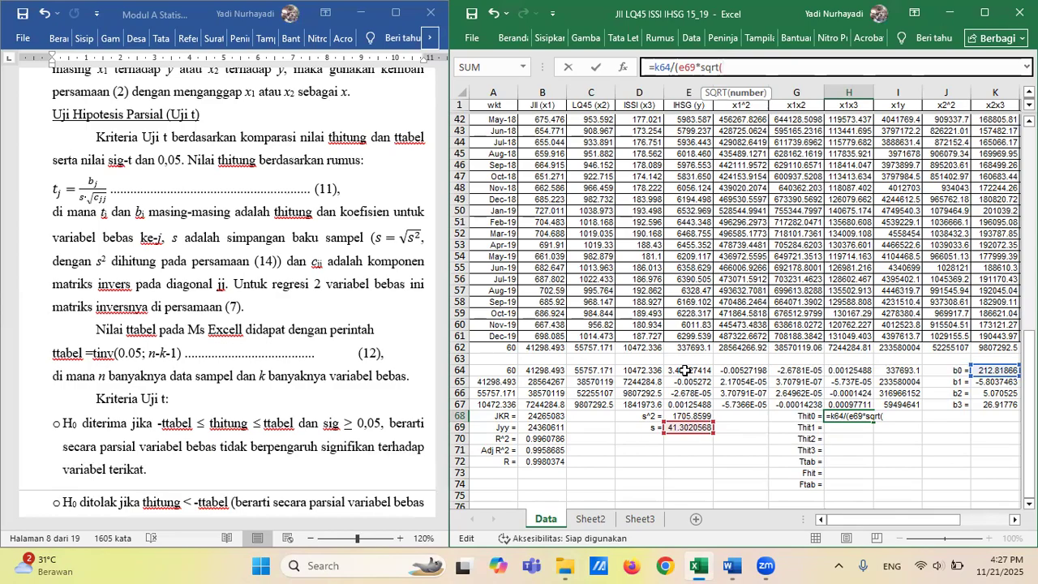
pyautogui.write('e64')
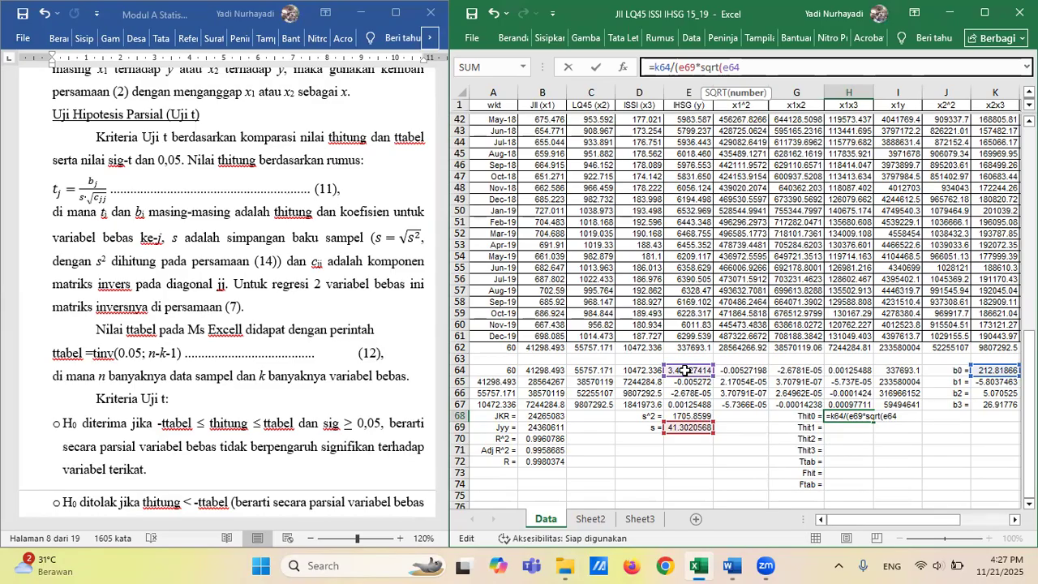
pyautogui.press('BackSpace')
pyautogui.write('))')
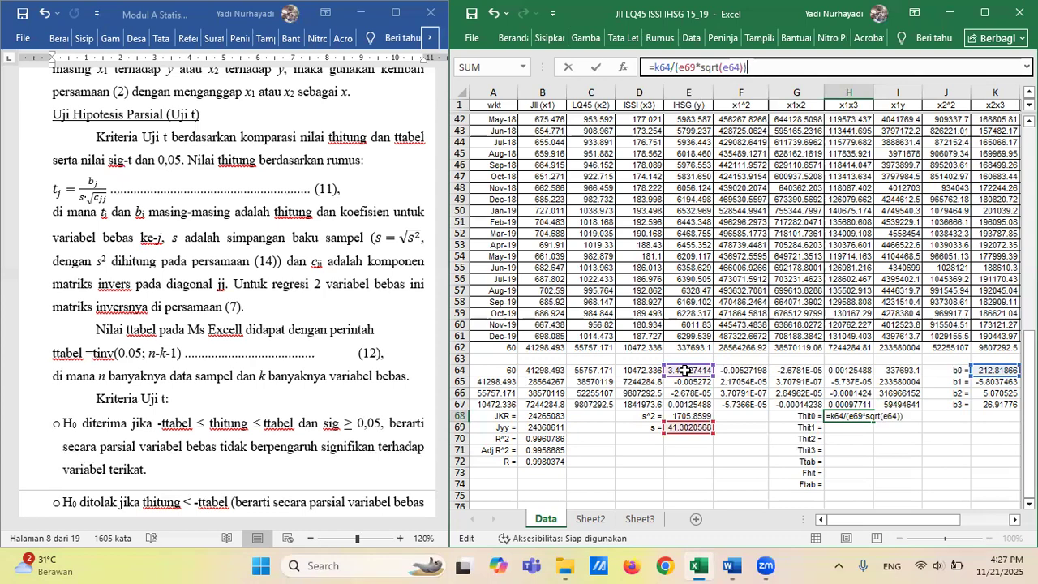
pyautogui.press('Return')
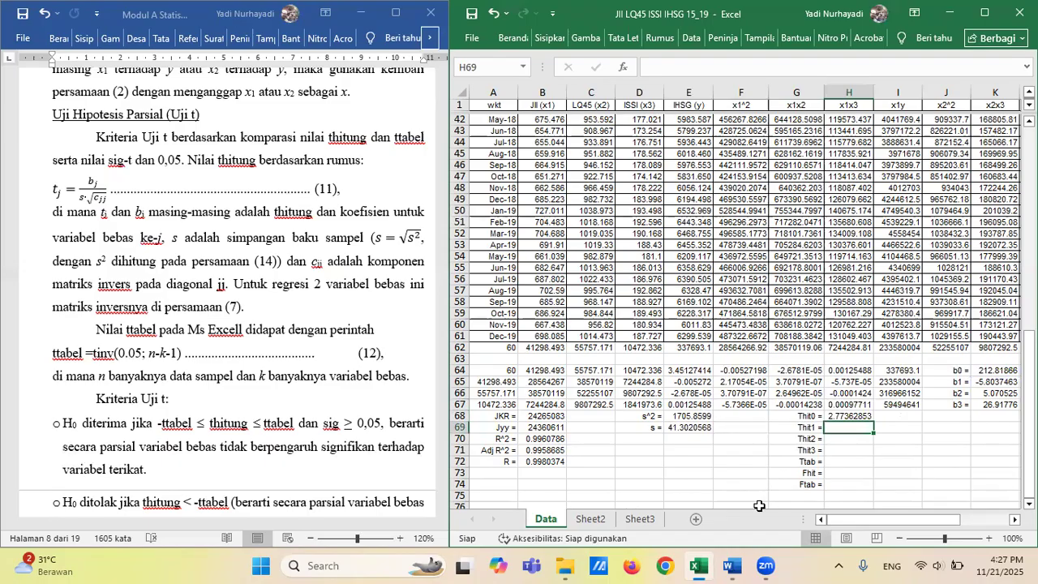
# Calculate Thit1 in H69 with the formula =k65/(e69*sqrt(f65)).
pyautogui.write('=')
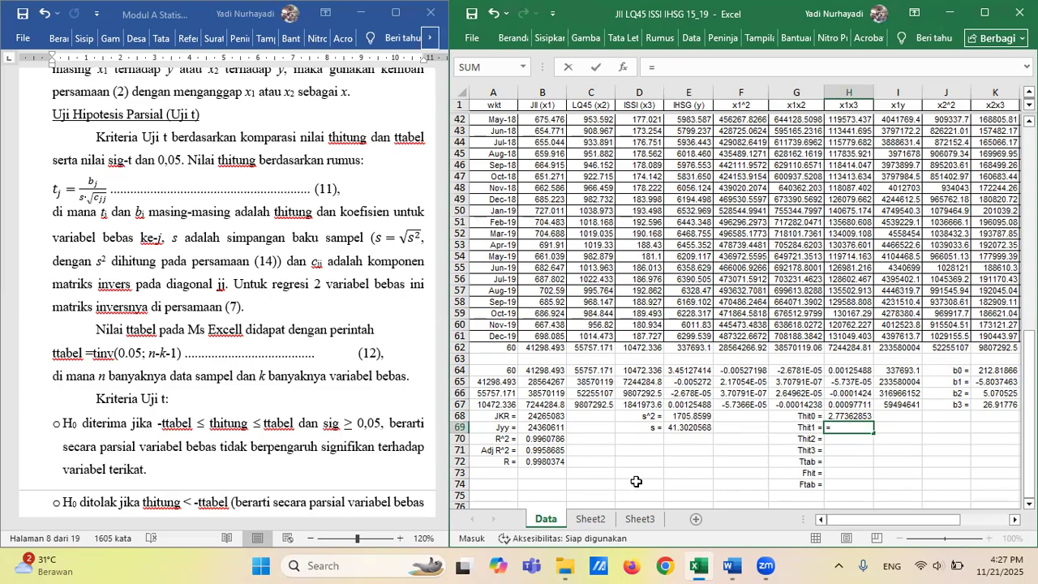
pyautogui.write('k65/')
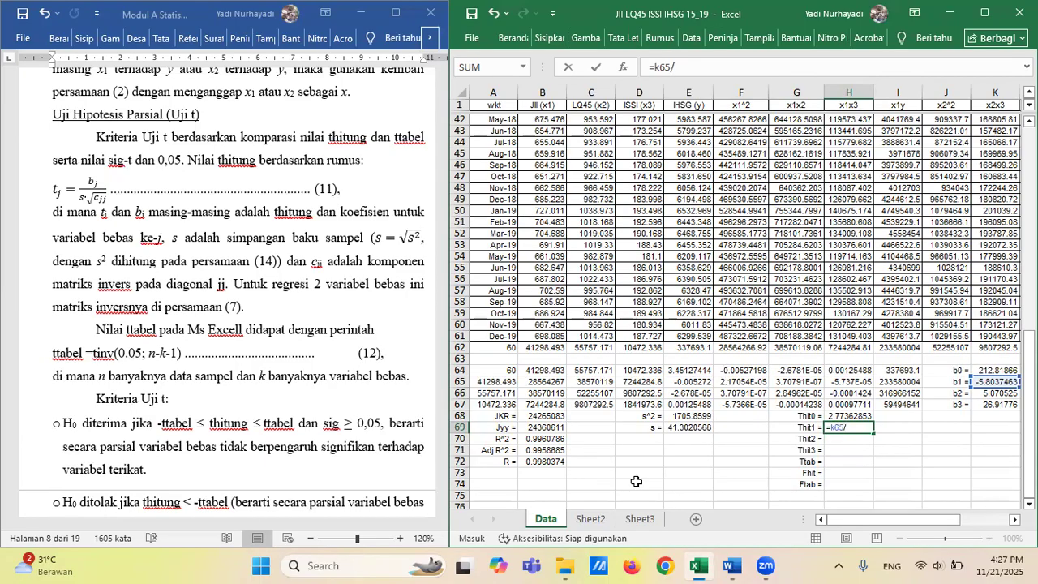
pyautogui.write('(e69')
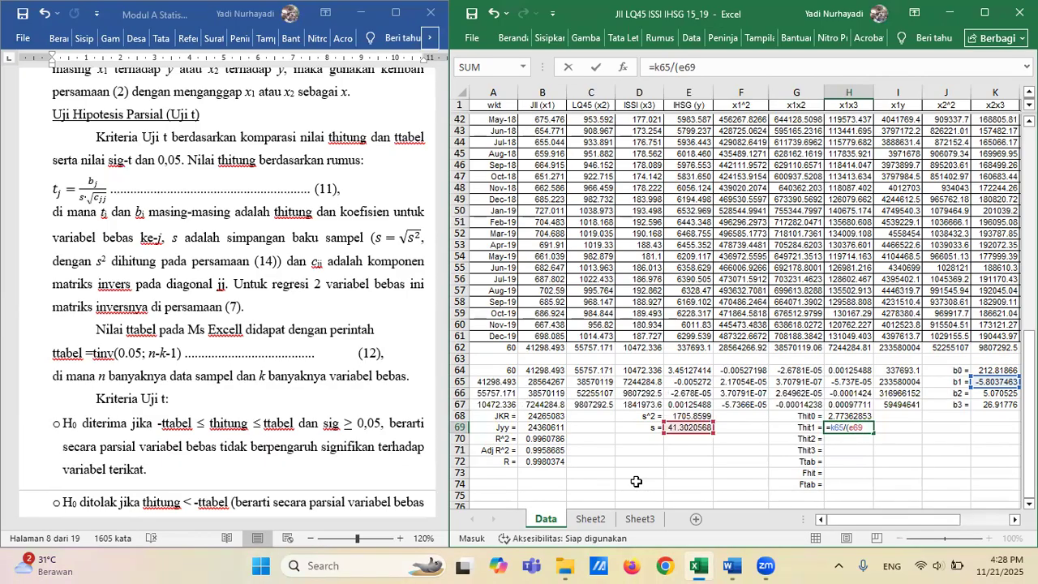
pyautogui.write('*s')
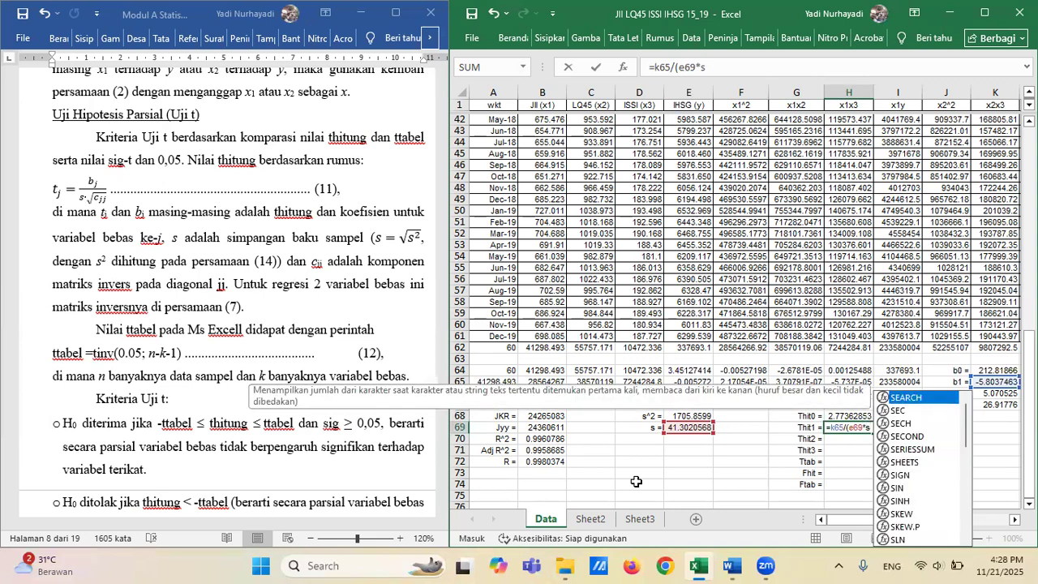
pyautogui.write('qrt')
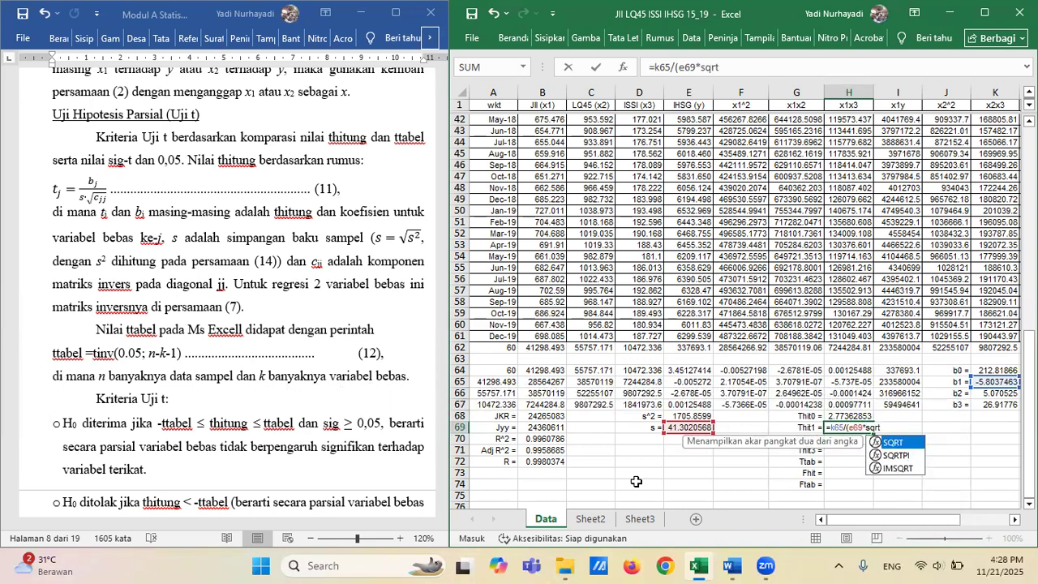
pyautogui.write('(')
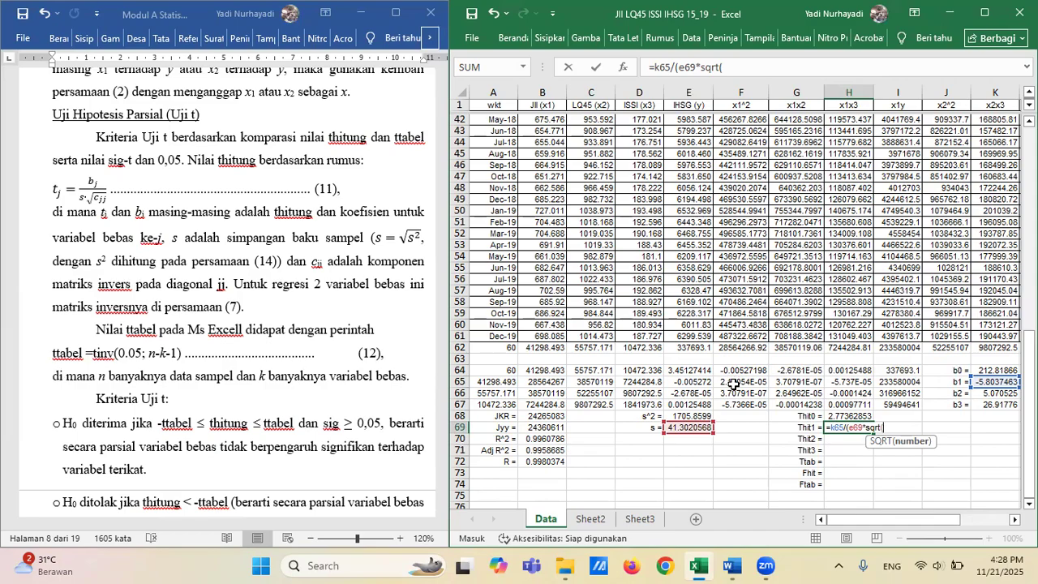
pyautogui.write('f65')
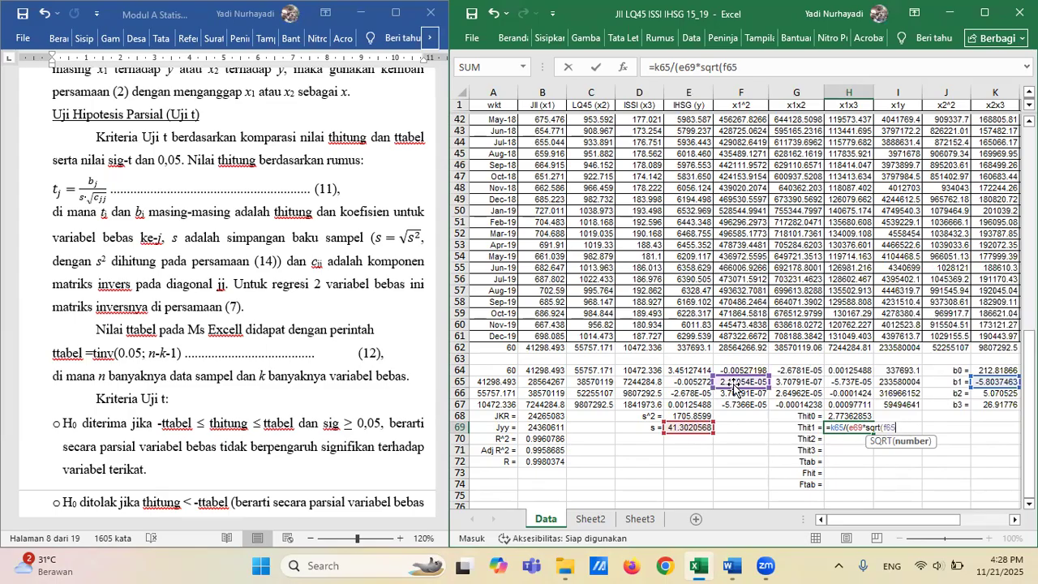
pyautogui.write('))')
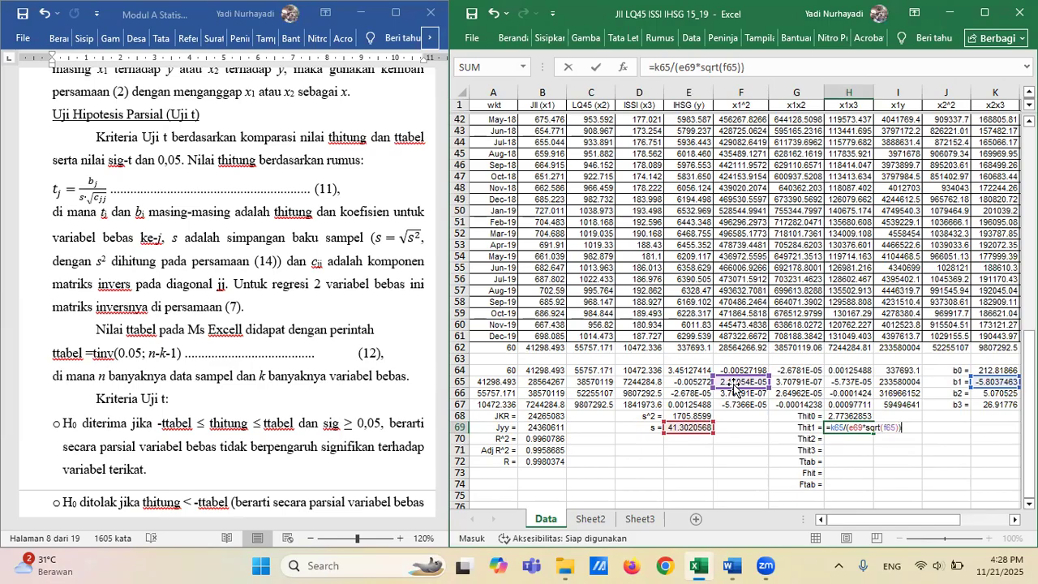
pyautogui.press('Return')
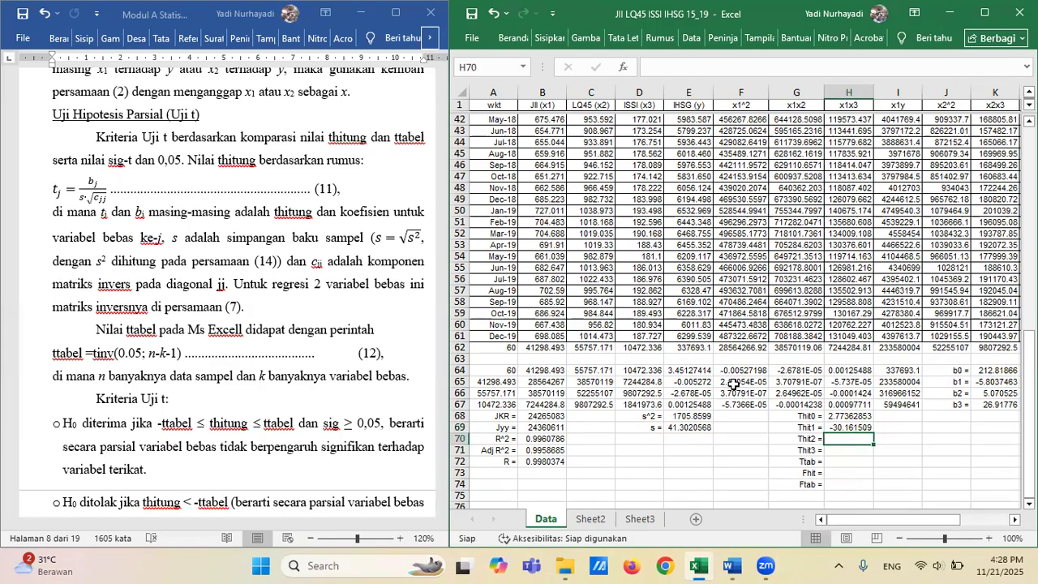
# Calculate Thit2 in H70 with the formula =k66/(e69*sqrt(g66)).
pyautogui.write('=')
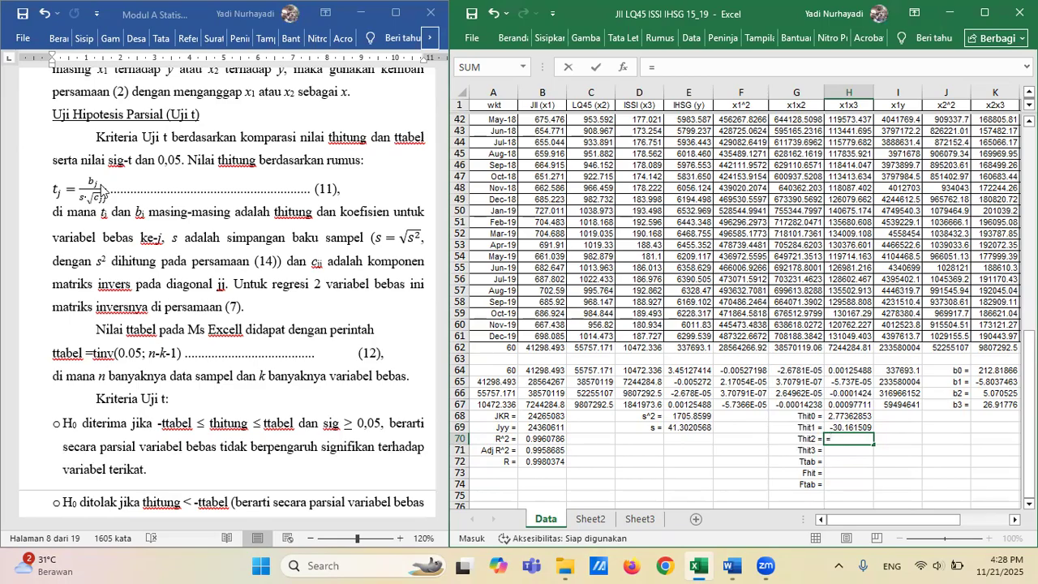
pyautogui.write('k66')
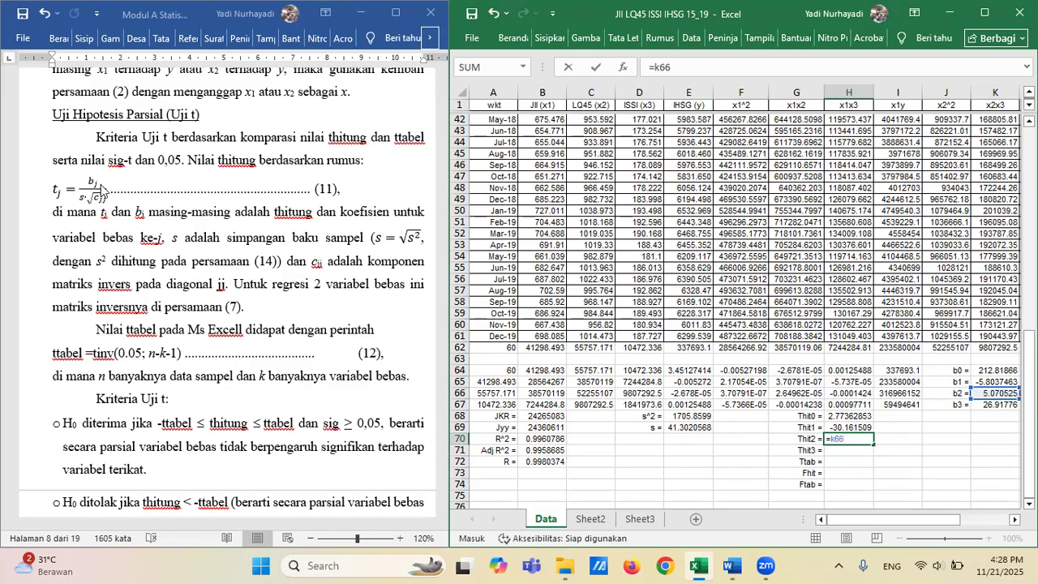
pyautogui.write('/(e69')
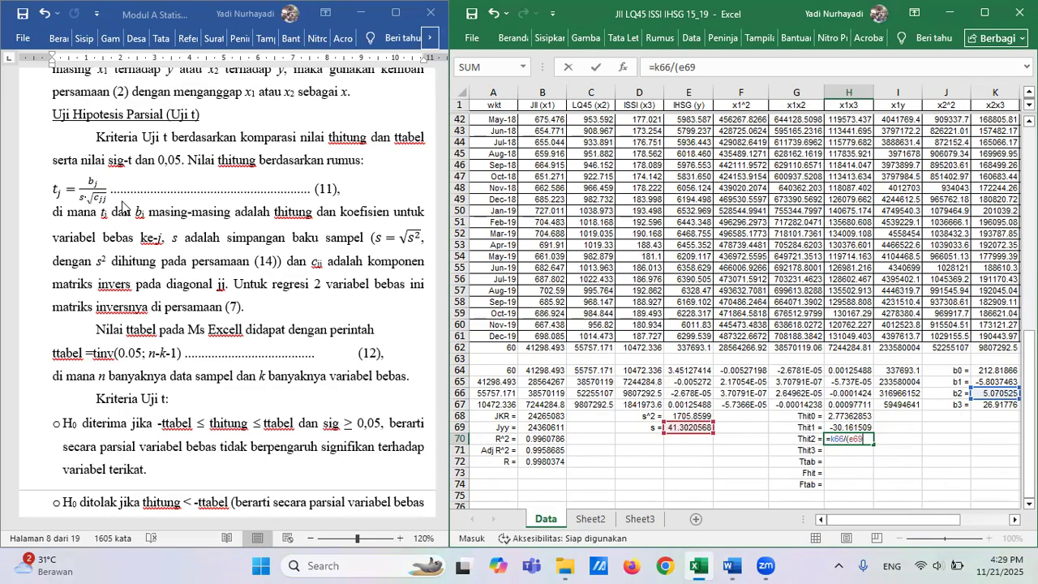
pyautogui.write('*s')
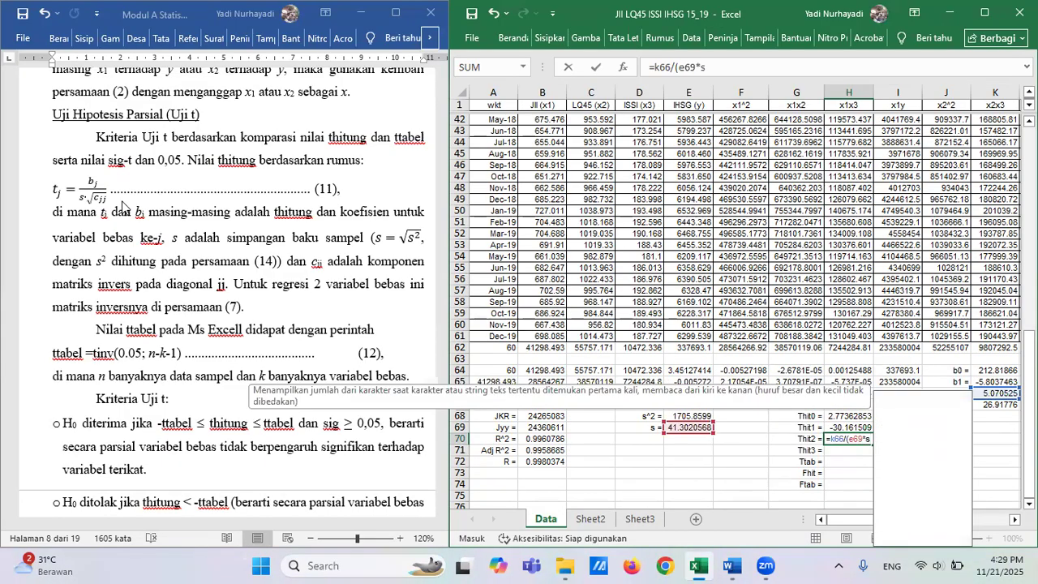
pyautogui.write('qrt(')
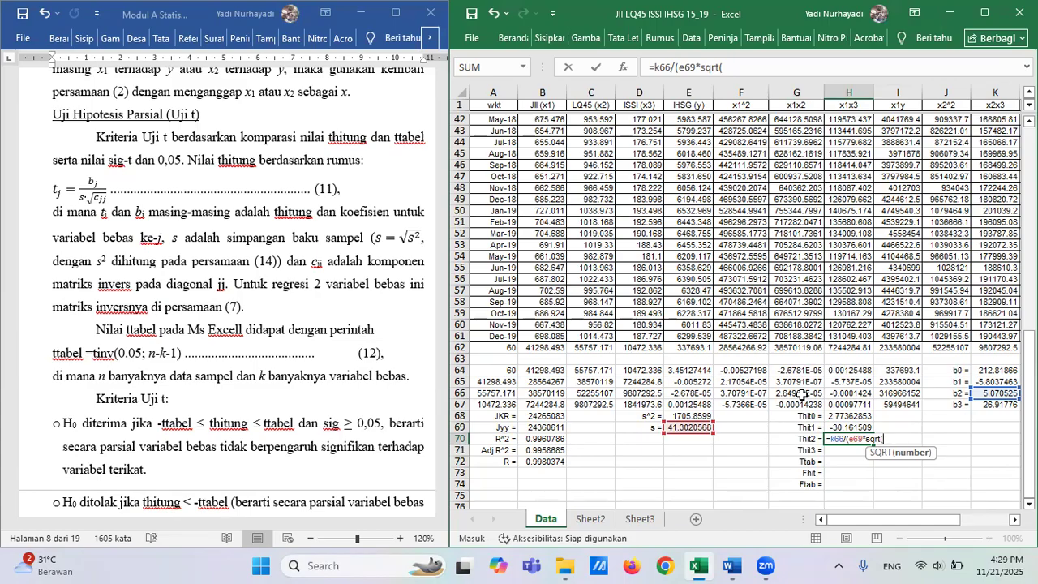
pyautogui.write('g66')
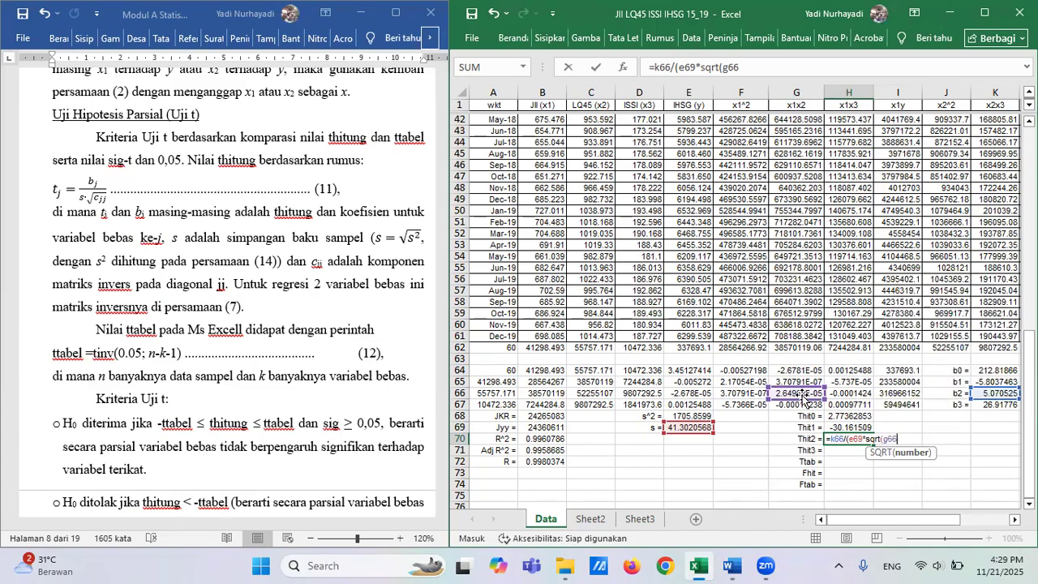
pyautogui.write('))')
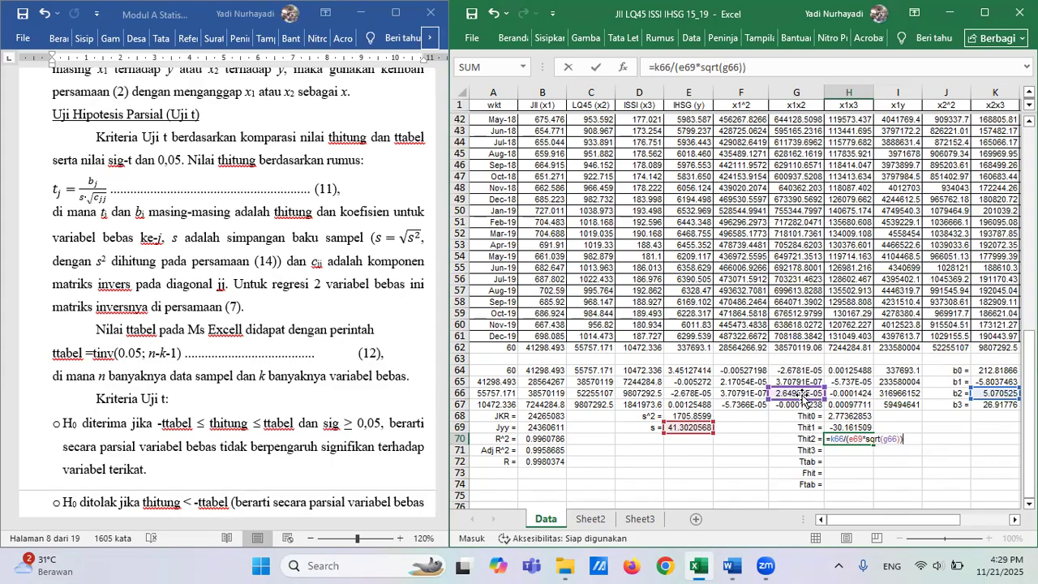
pyautogui.press('Return')
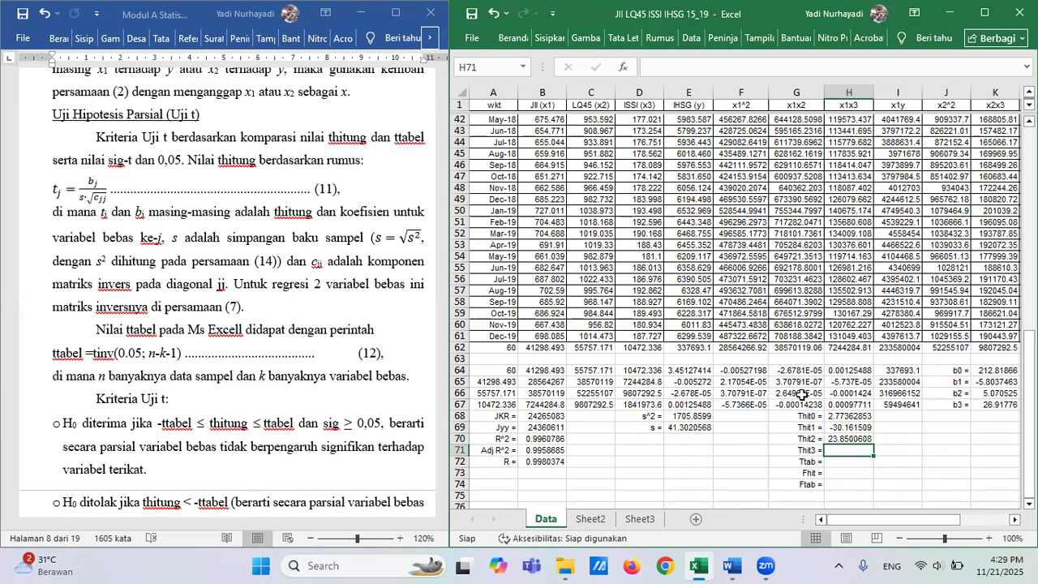
# Calculate Thit3 in H71 with the formula =k67/(e69*sqrt(h67)).
pyautogui.write('=')
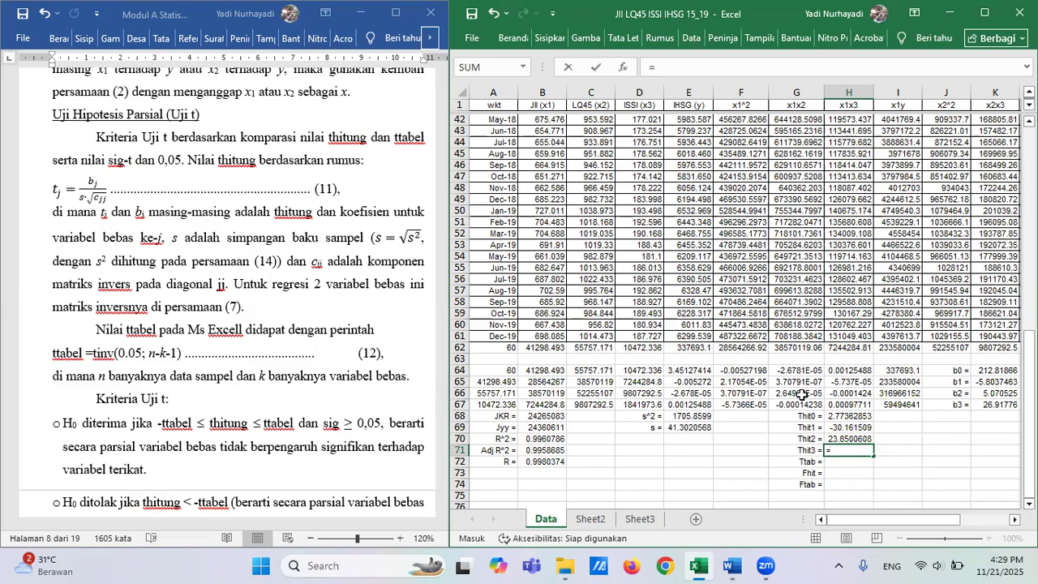
pyautogui.write('k67/')
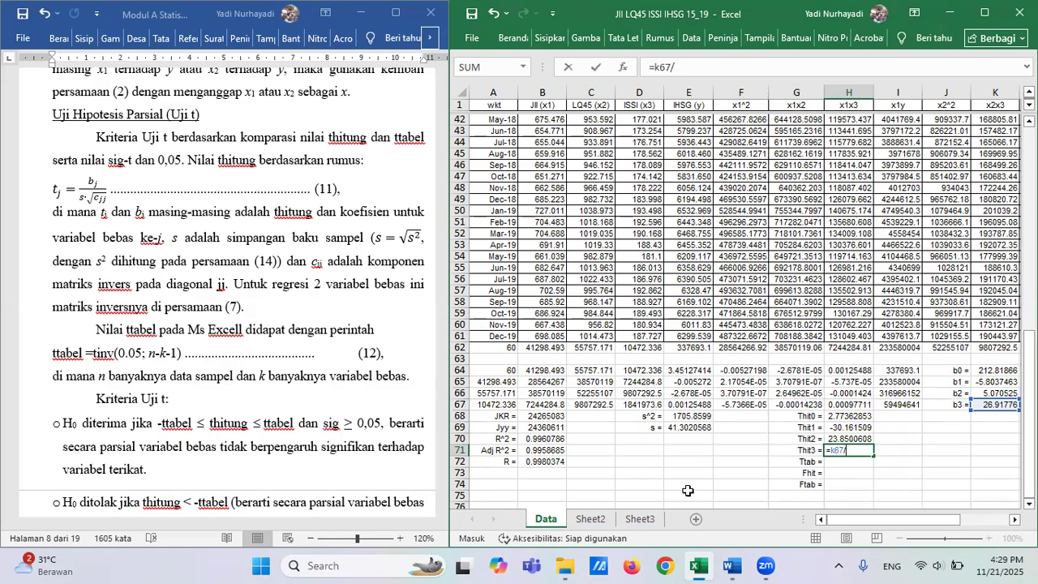
pyautogui.write('(e')
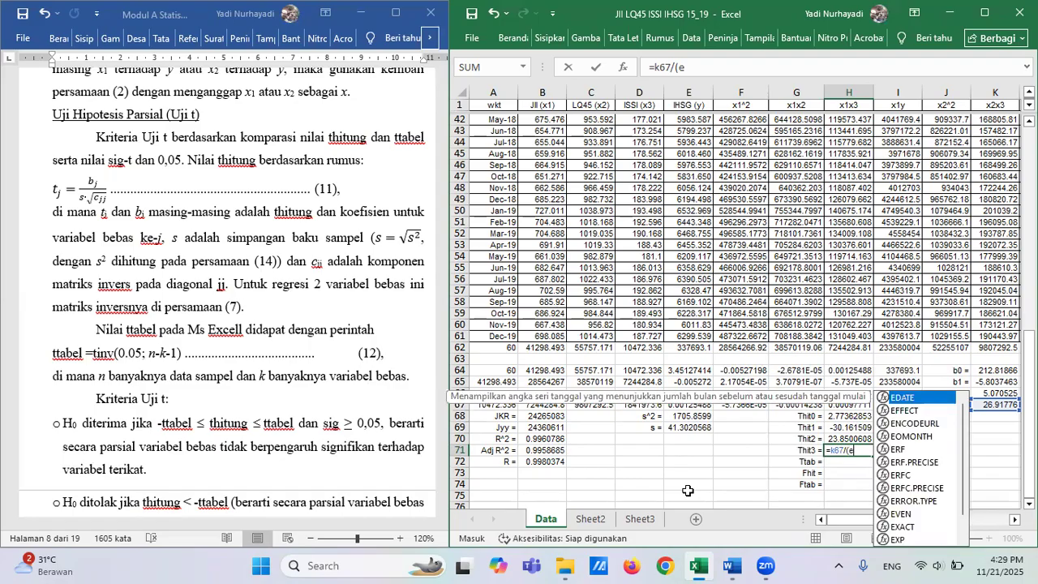
pyautogui.write('69')
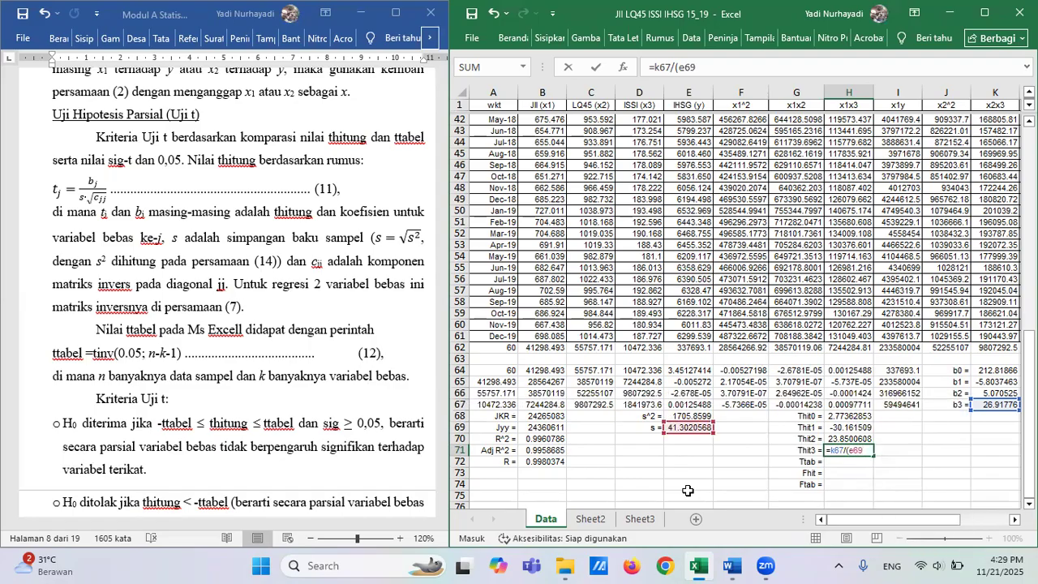
pyautogui.write('*sqrt')
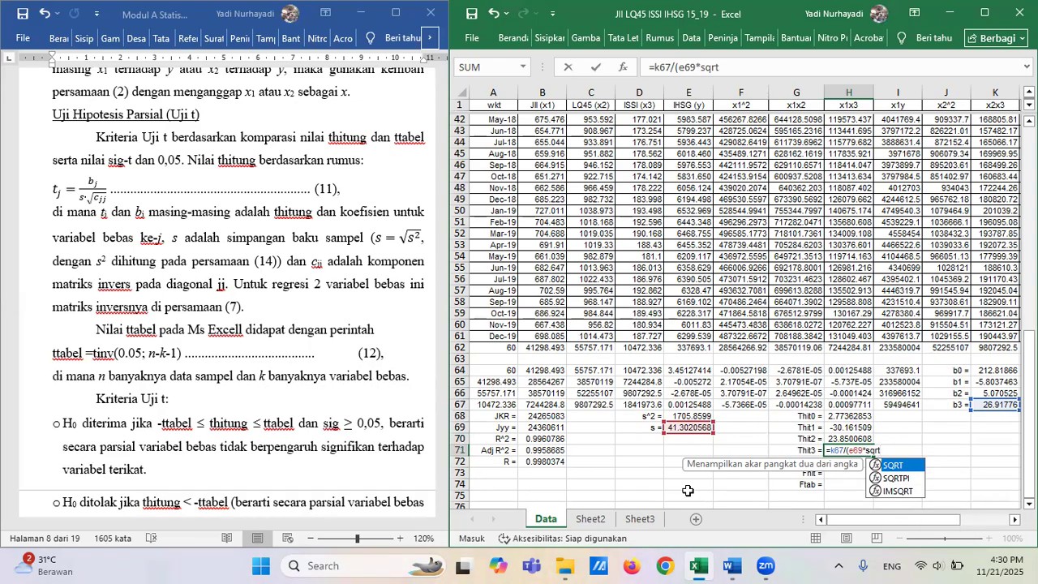
pyautogui.write('(')
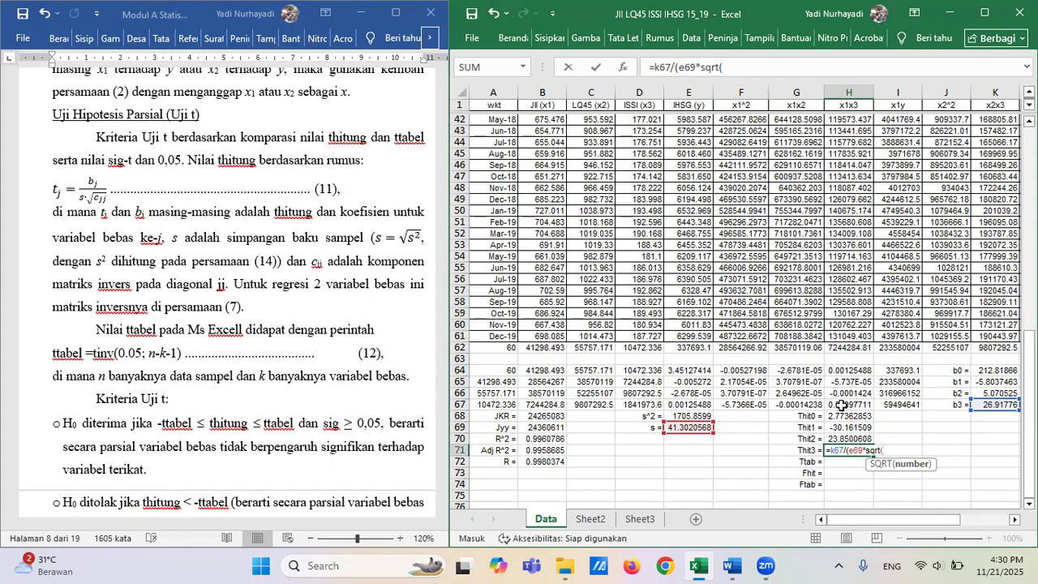
pyautogui.write('h')
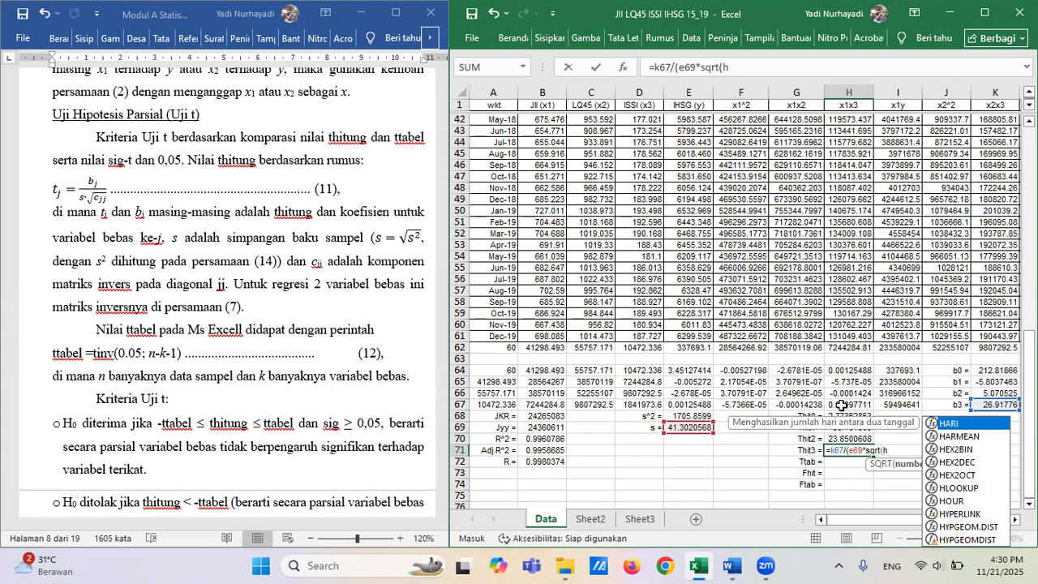
pyautogui.write('67')
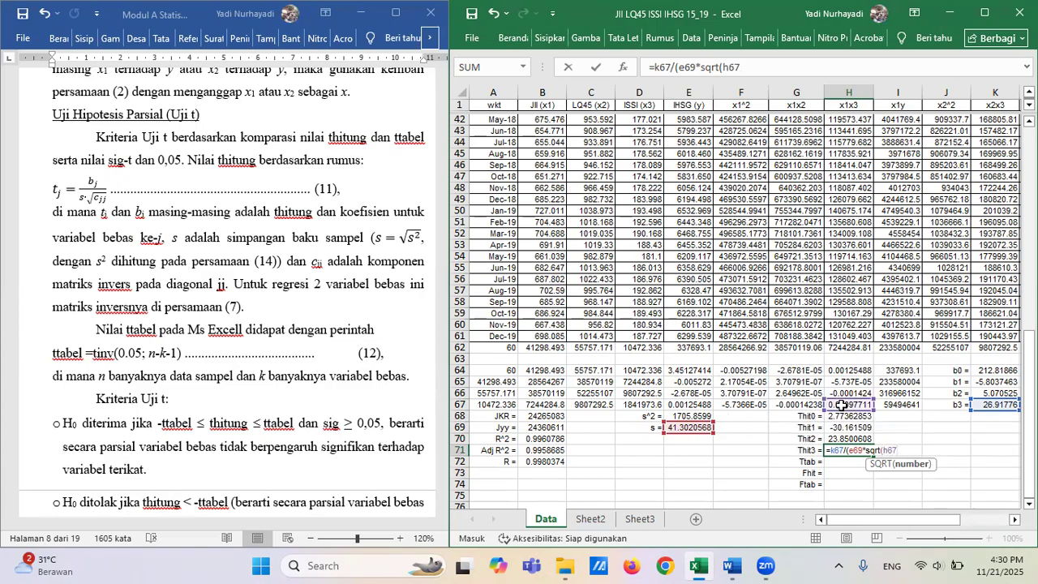
pyautogui.write('))')
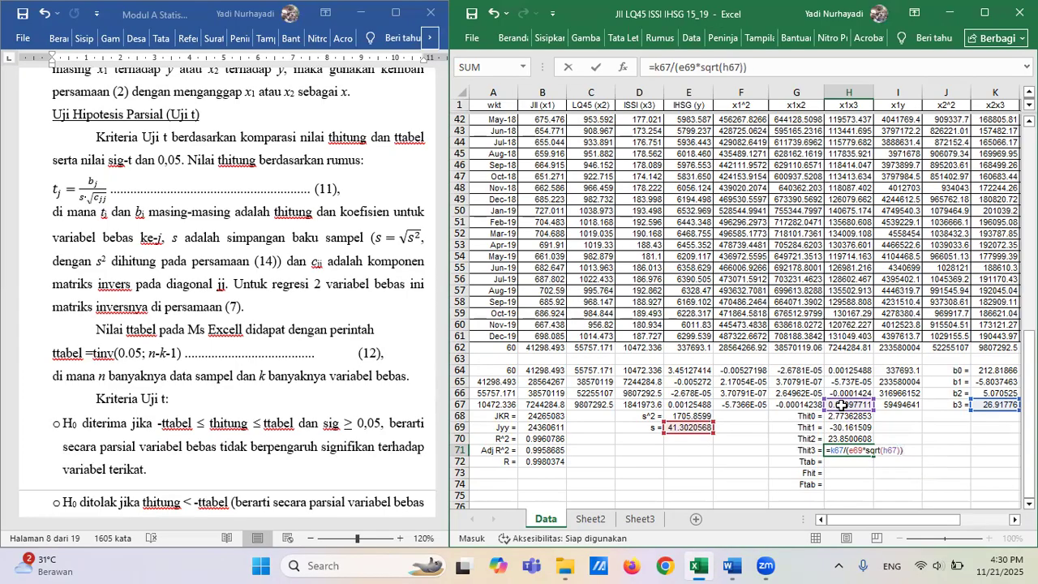
pyautogui.press('Return')
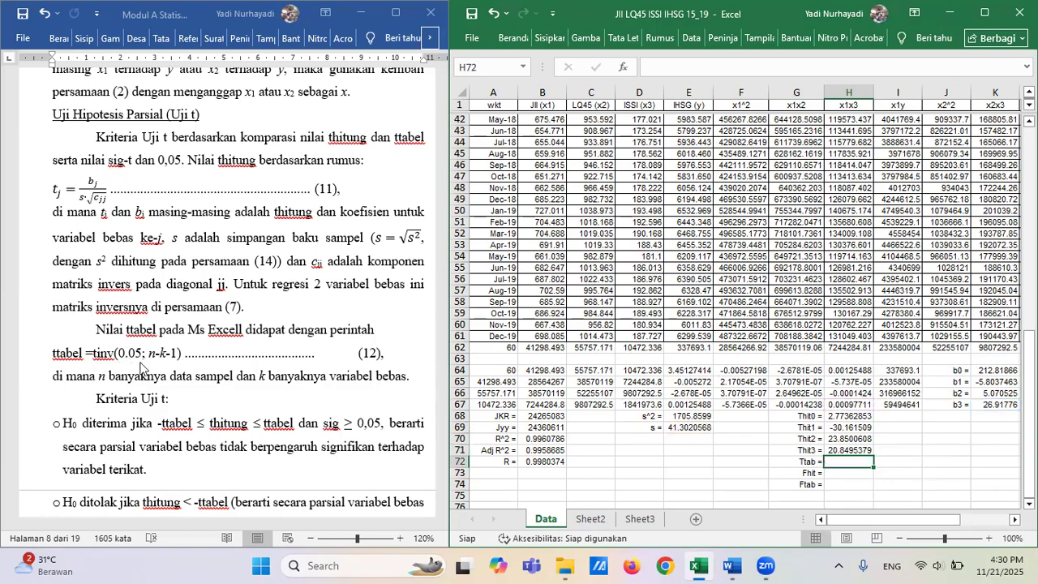
# Calculate Ttab in H72 with the formula =tinv(0.05,a62-3-1), following equation (12).
pyautogui.write('=tinv')
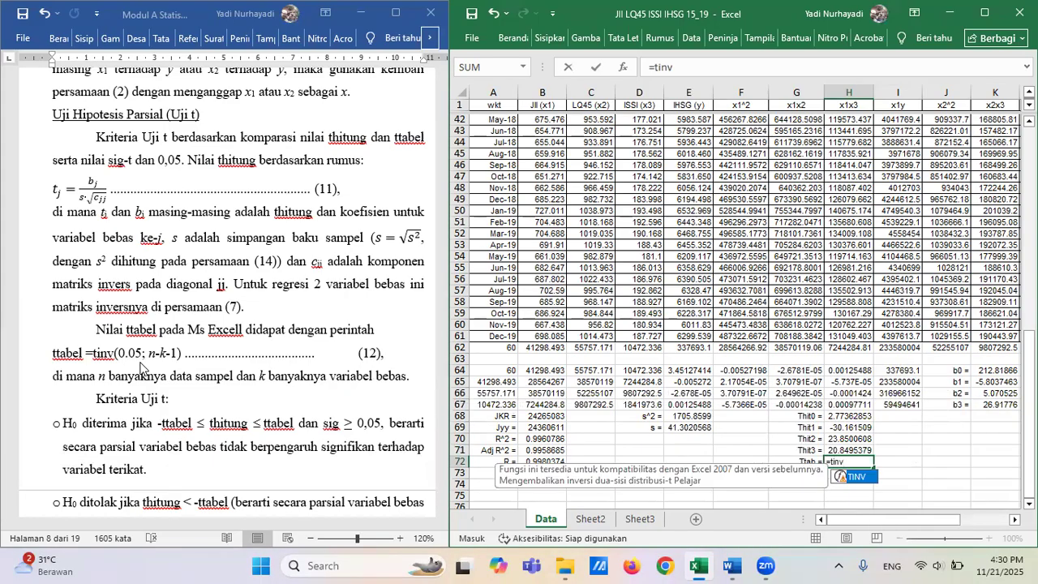
pyautogui.write('(')
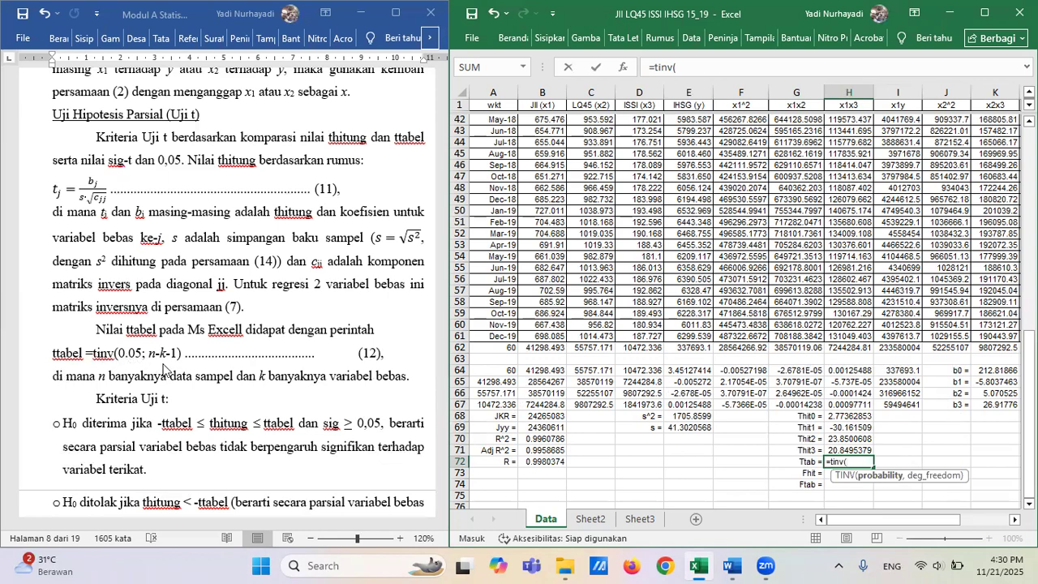
pyautogui.write('0.05')
pyautogui.write(',')
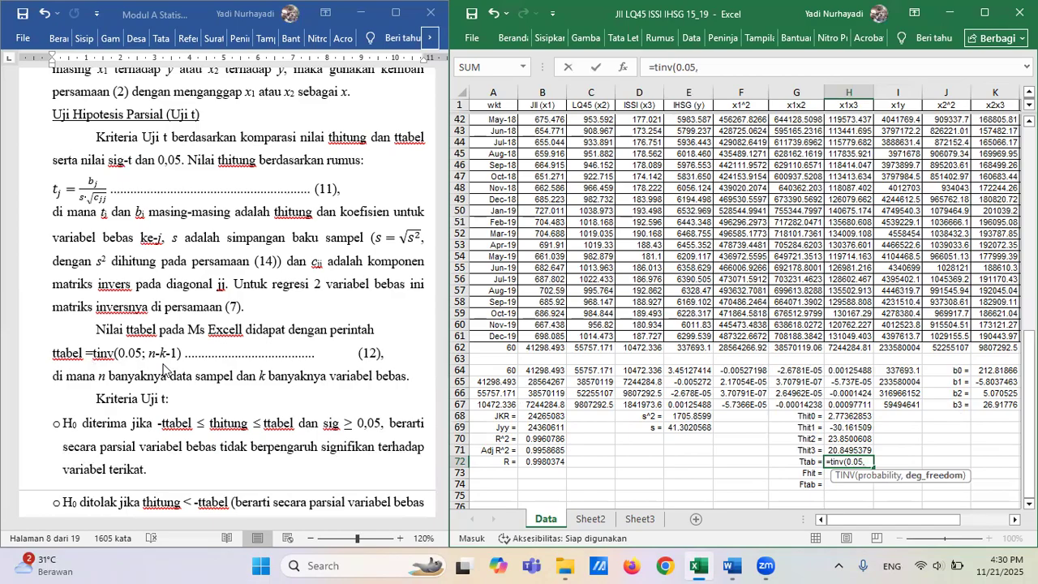
pyautogui.write('a')
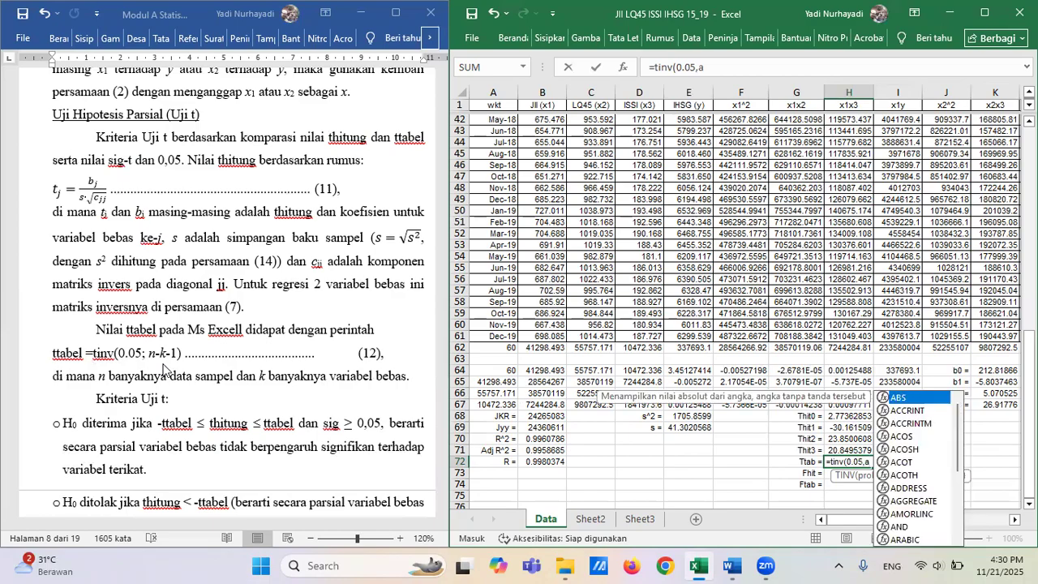
pyautogui.write('62')
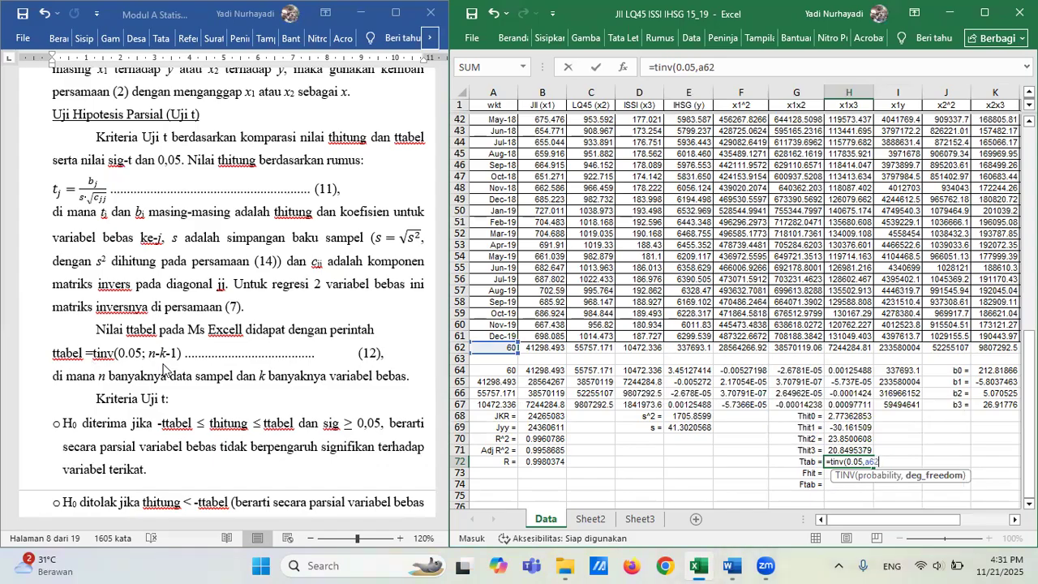
pyautogui.write('-3-1')
pyautogui.press('Return')
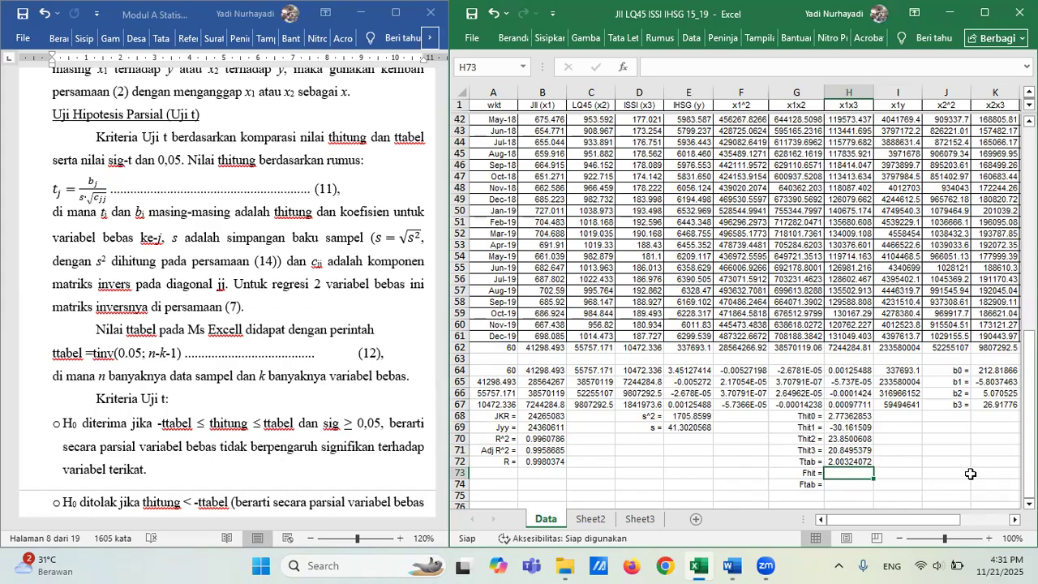
# Calculate Fhit in H73 with the formula =(b68/3)/e68, following equation (13) in the module.
pyautogui.write('=')
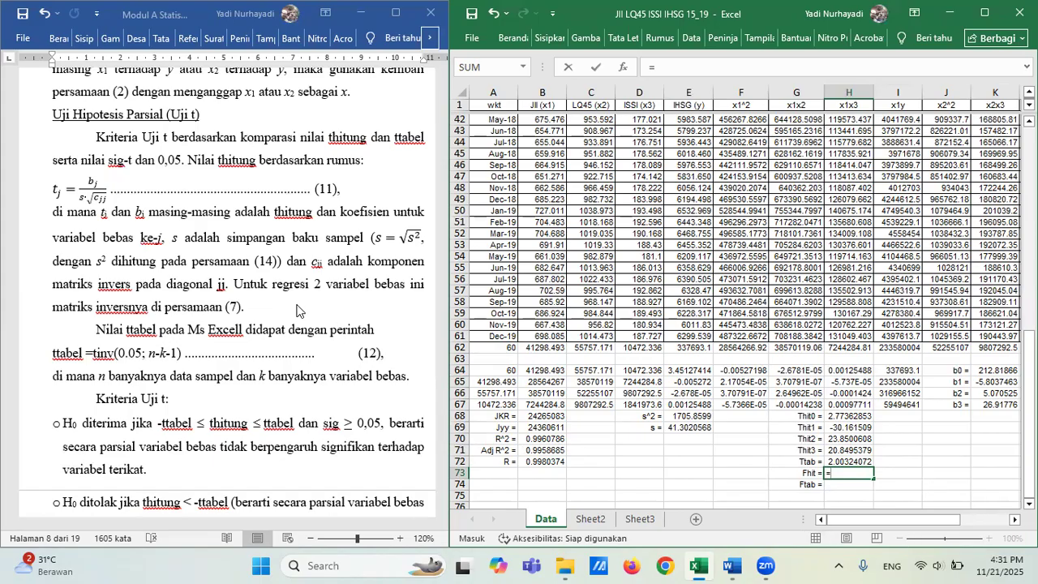
pyautogui.scroll(-10, 297, 310)
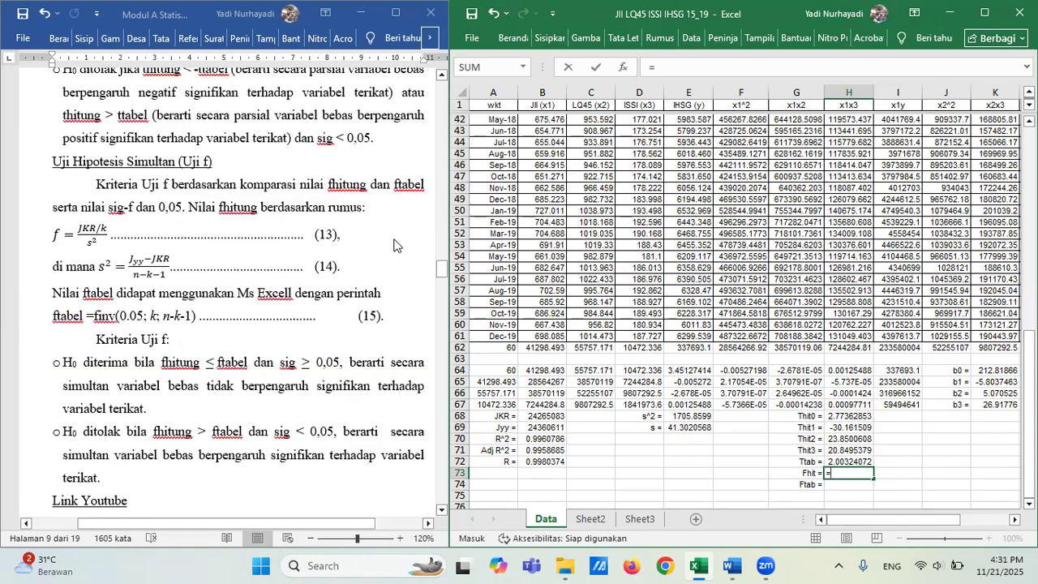
pyautogui.write('(')
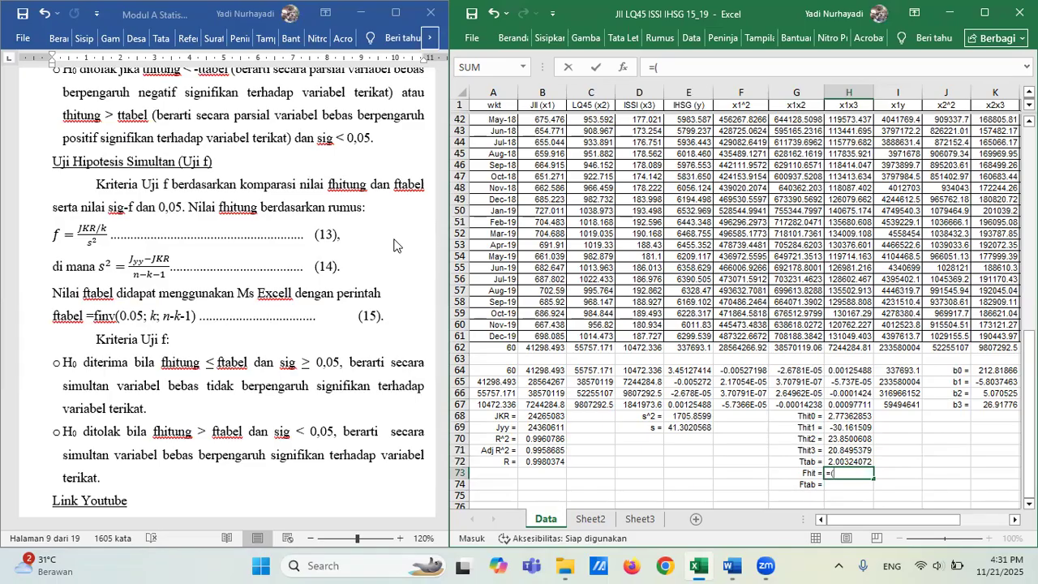
pyautogui.write('b68')
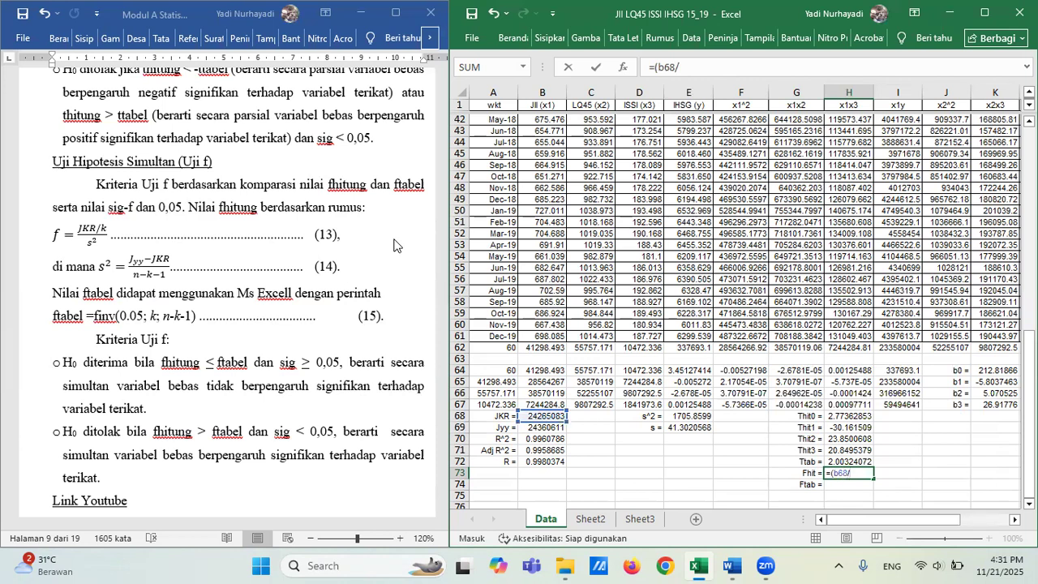
pyautogui.write('/3)/')
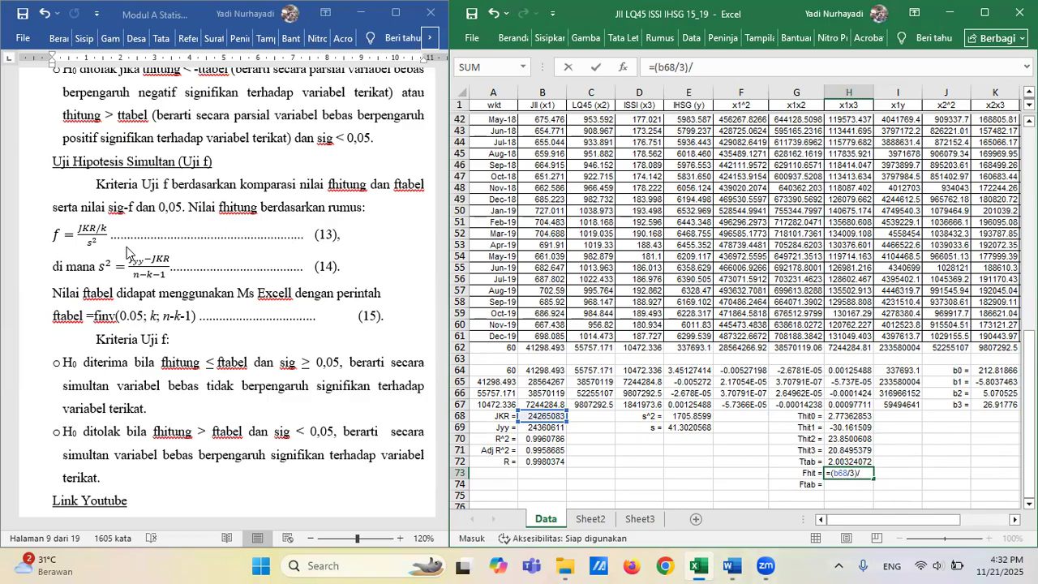
pyautogui.write('e68')
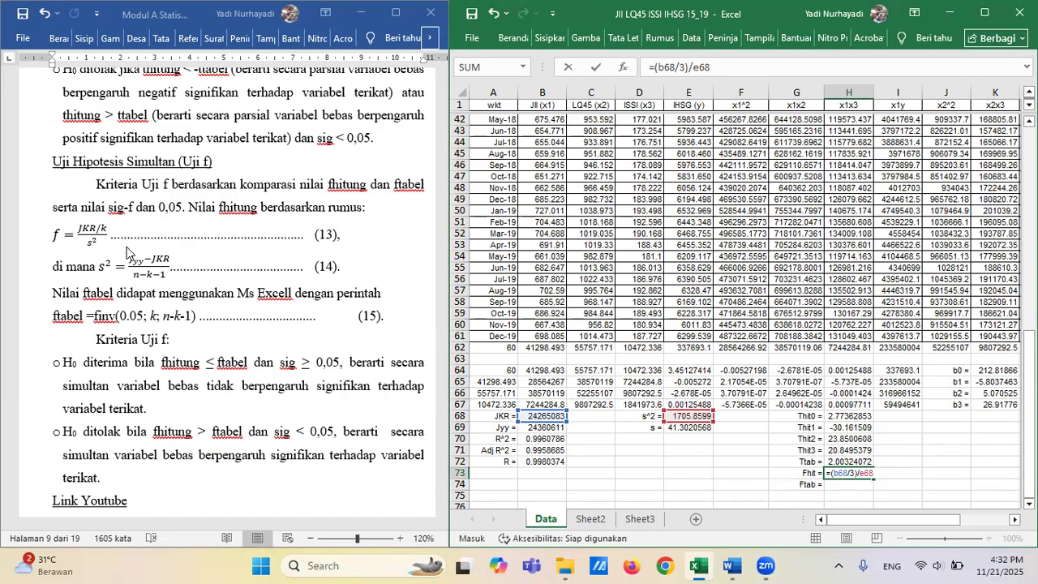
pyautogui.press('Return')
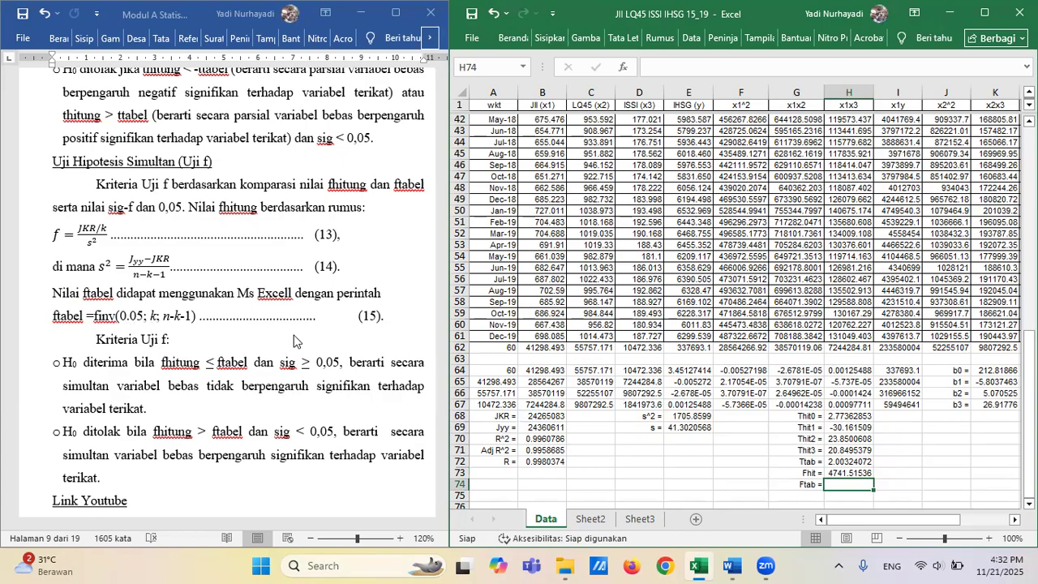
# Calculate Ftab in H74 with the formula =finv(0.05,3,a62-3-1), following equation (15).
pyautogui.write('=')
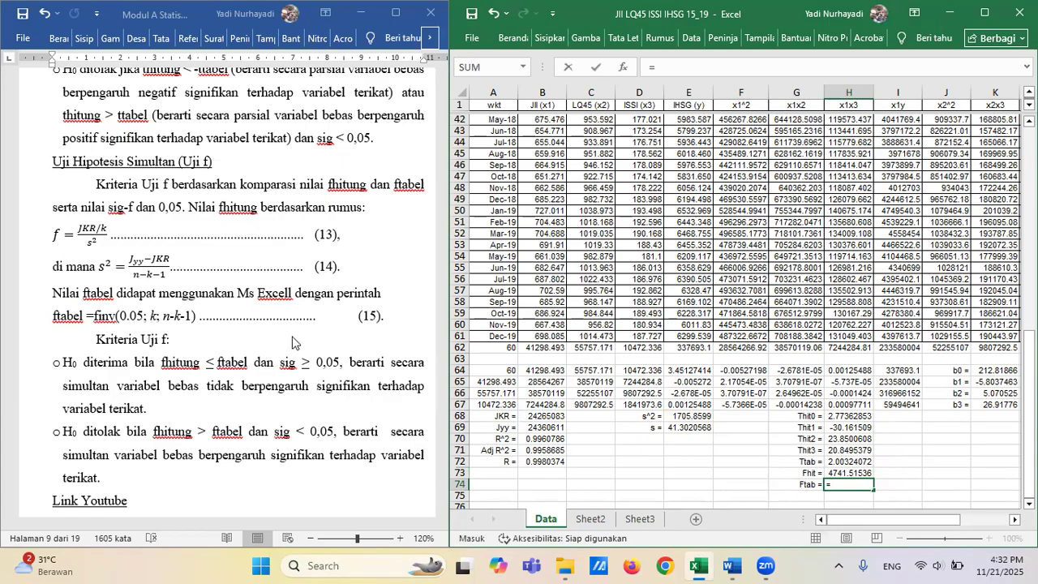
pyautogui.write('finv')
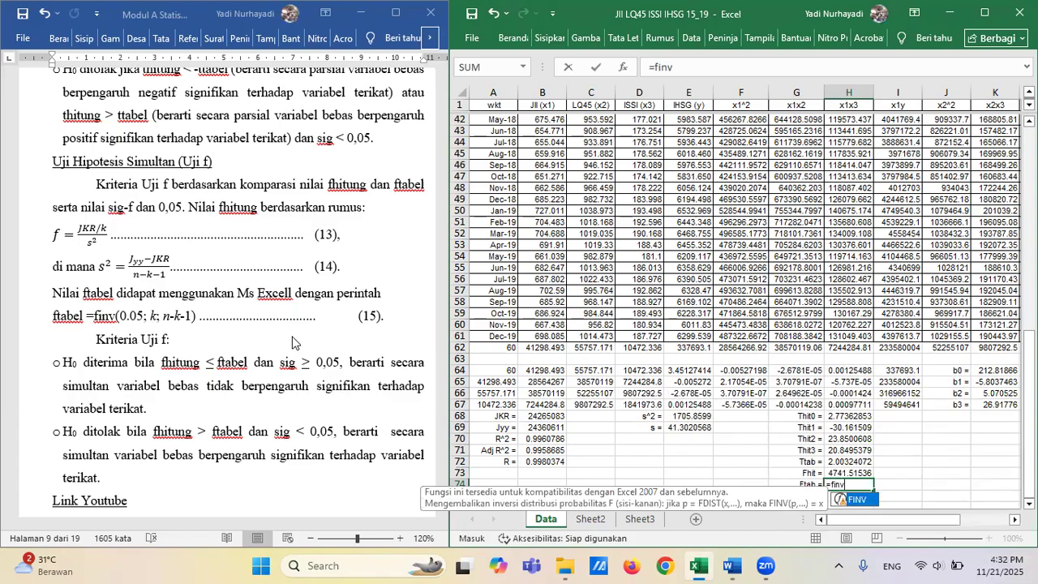
pyautogui.write('(')
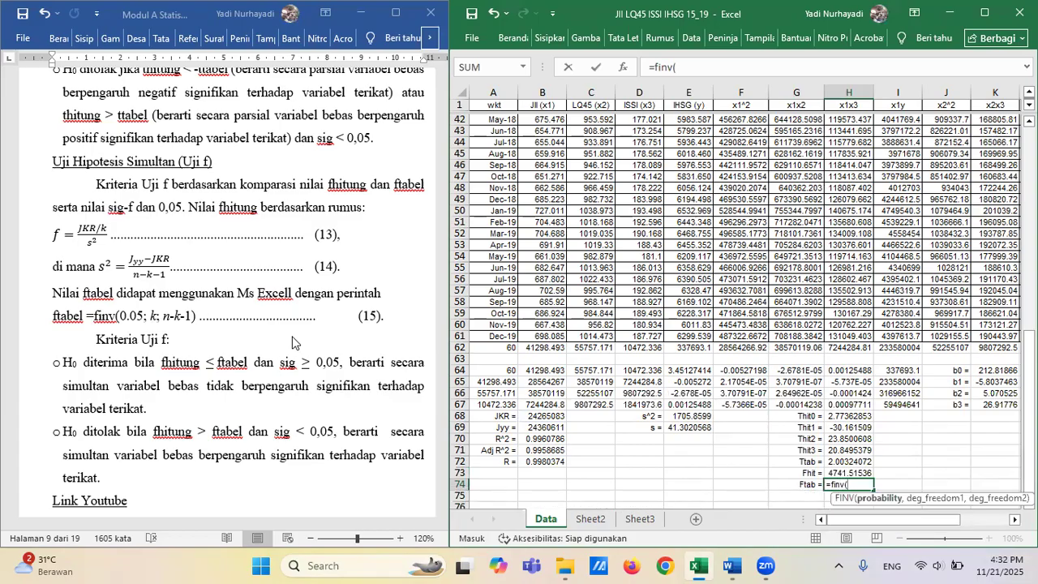
pyautogui.write('0.05,')
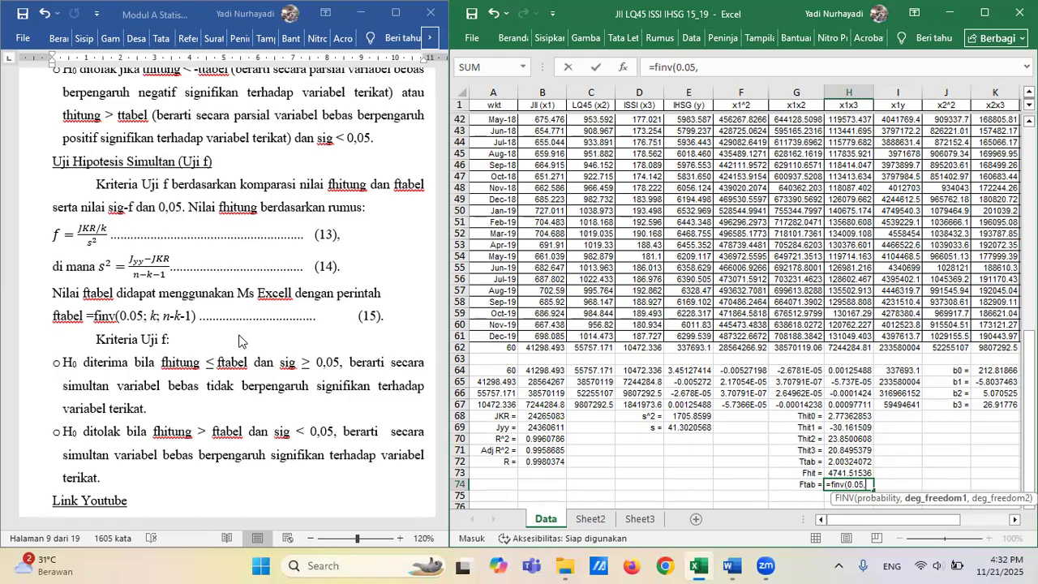
pyautogui.write('3,')
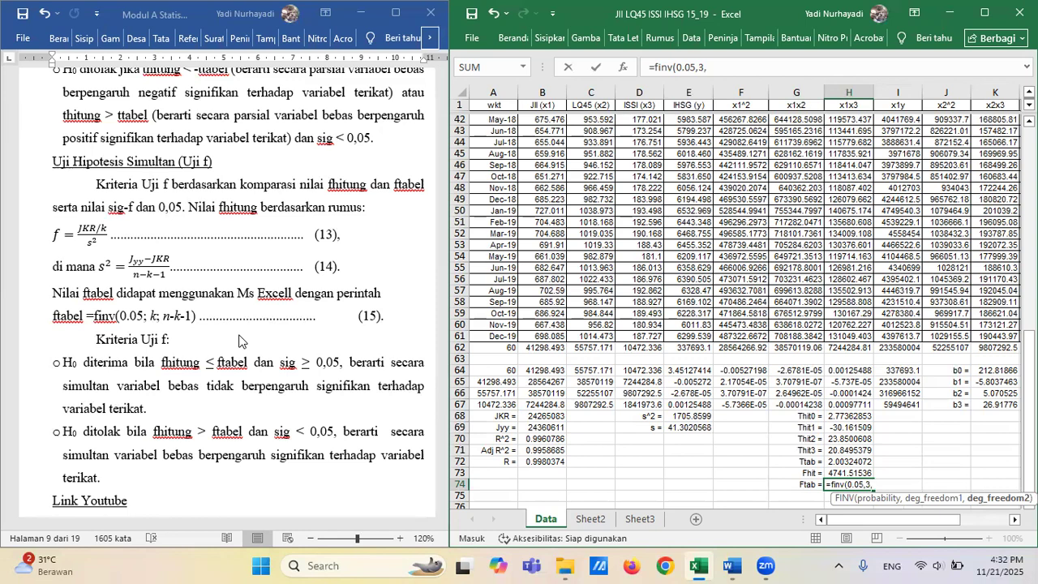
pyautogui.write('a62-3-1)')
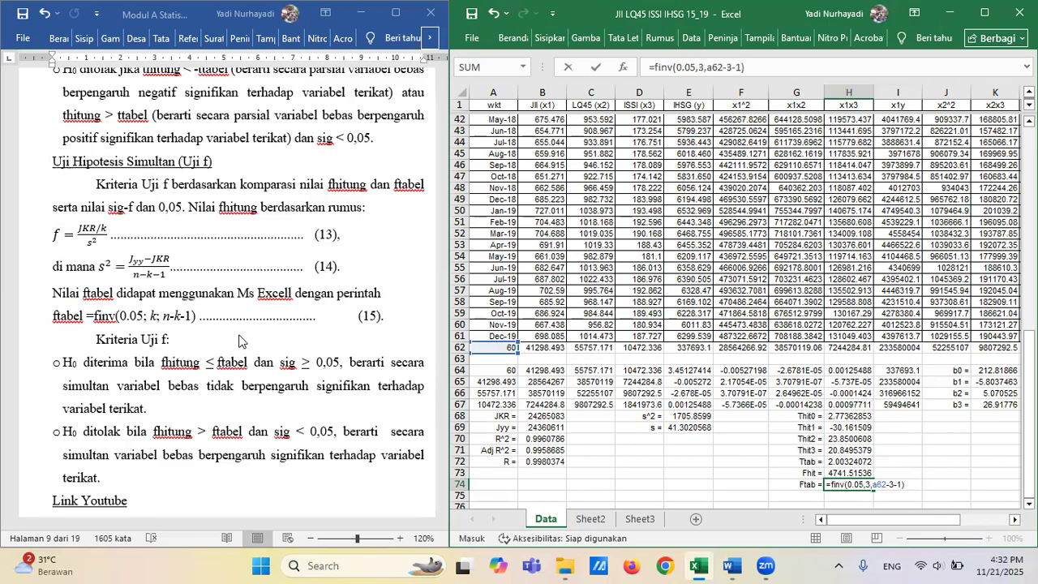
pyautogui.press('Return')
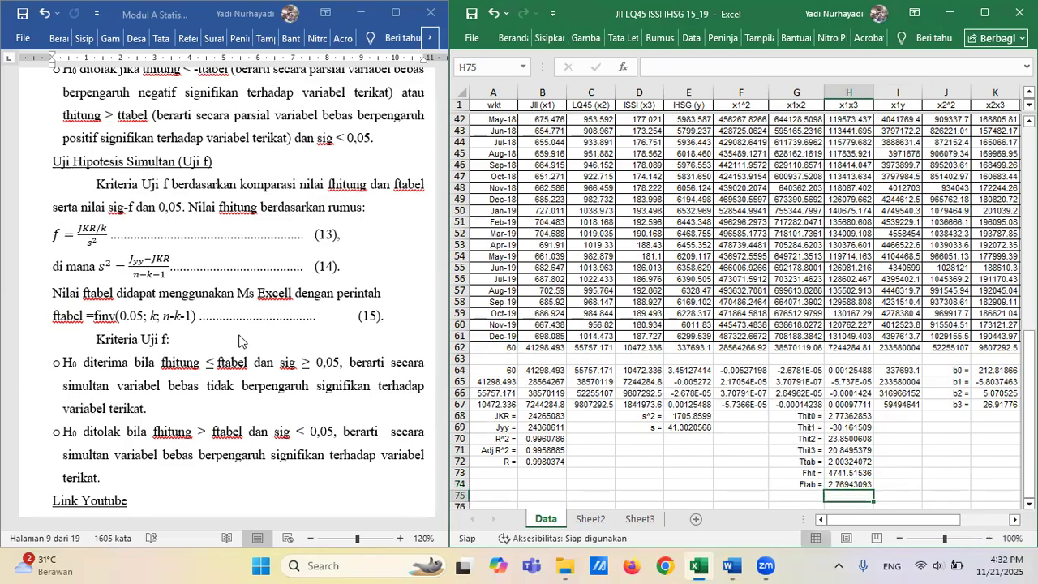
pyautogui.press('Up')
pyautogui.press('Up')
pyautogui.press('Up')
pyautogui.press('Up')
pyautogui.press('Up')
pyautogui.press('Up')
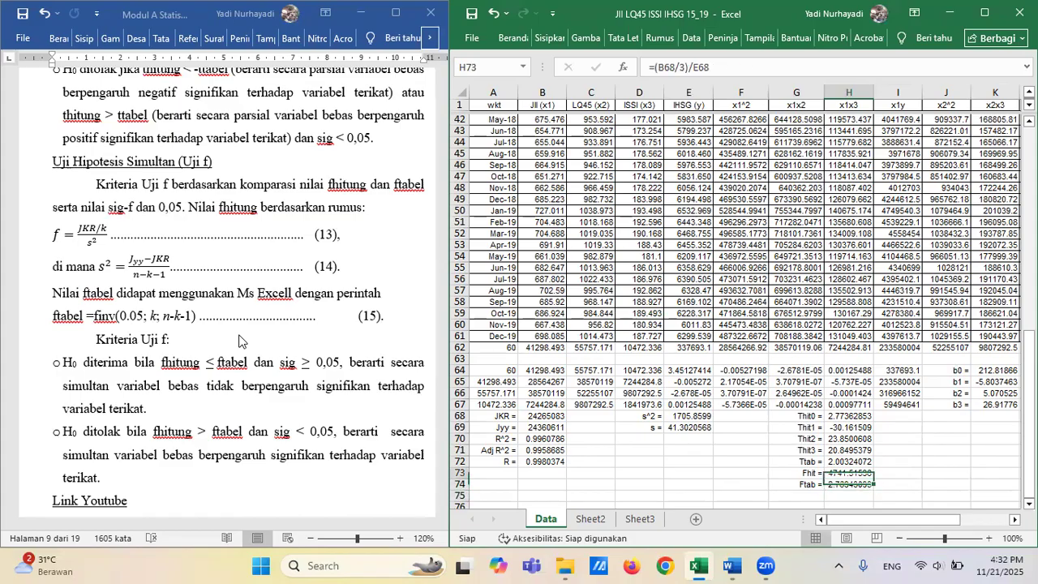
pyautogui.press('Down')
pyautogui.press('Down')
pyautogui.press('Down')
pyautogui.press('Down')
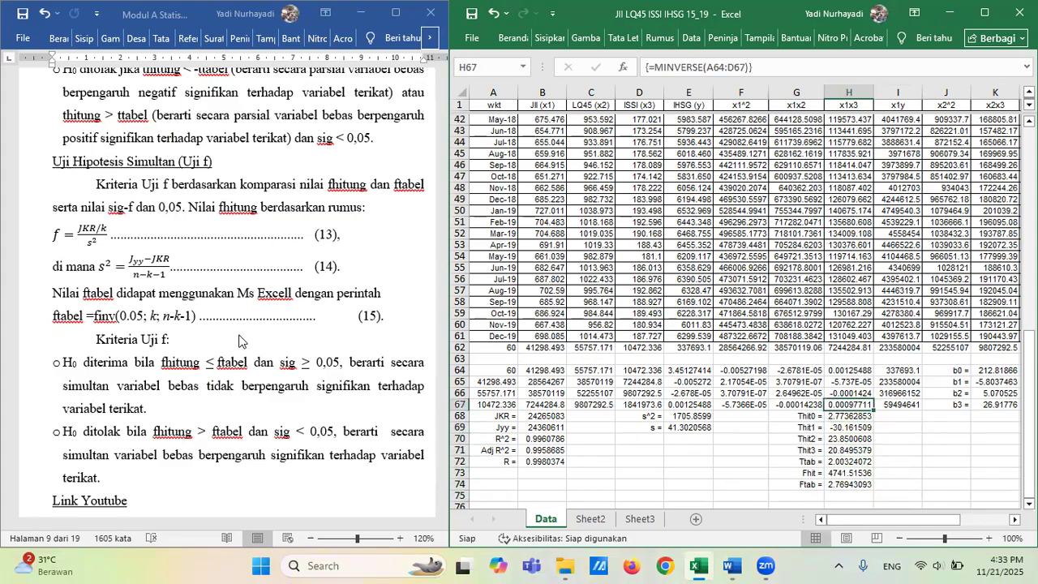
pyautogui.press('Down')
pyautogui.press('Down')
pyautogui.press('Down')
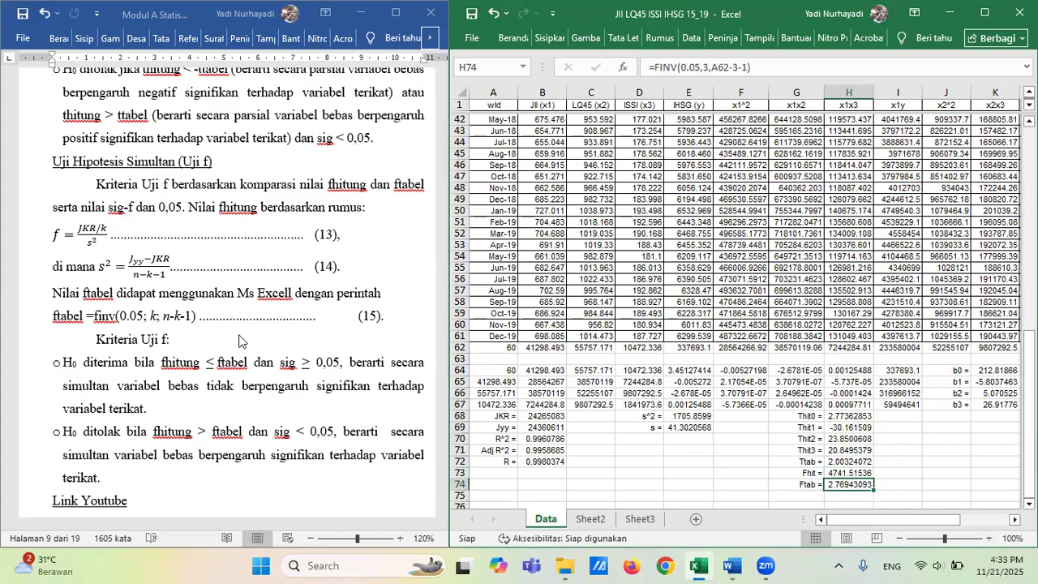
# Select the empty cell A75 beneath the regression results.
pyautogui.press('Left')
pyautogui.press('Left')
pyautogui.press('Left')
pyautogui.press('Left')
pyautogui.press('Left')
pyautogui.press('Left')
pyautogui.press('Left')
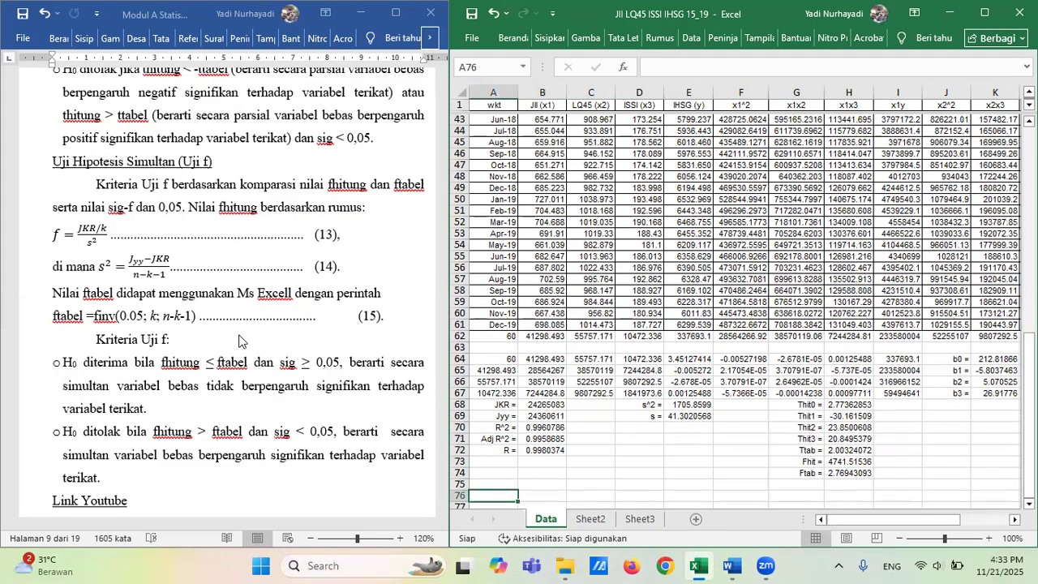
pyautogui.press('Up')
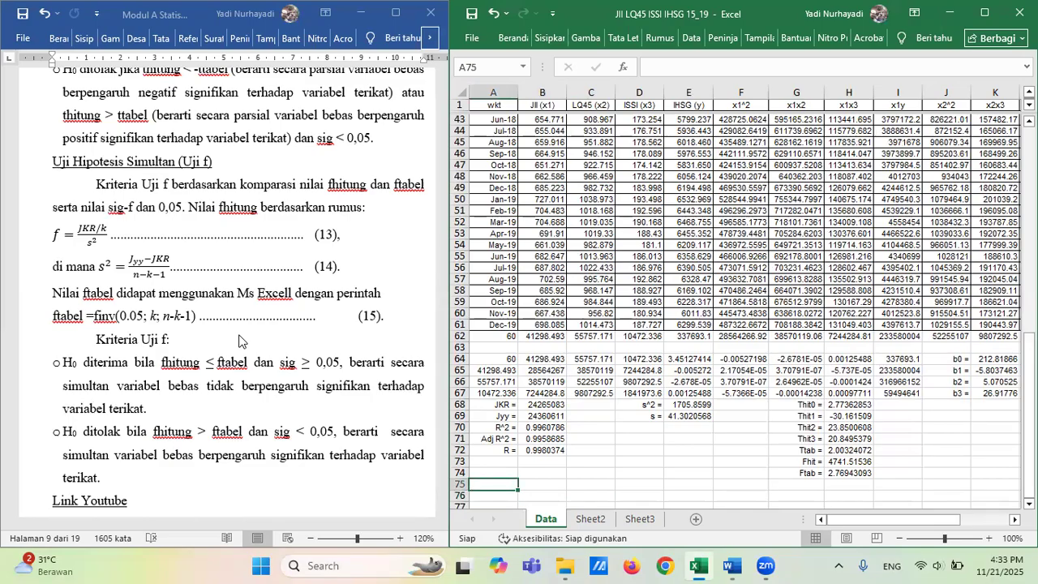
# Enter the heading ANALISIS in A75 and "1. Persamaan Regresi y = 212,819 - 5,804x1 + 5,071x2 + 26,918x3" in A76.
pyautogui.write('ANALISIS')
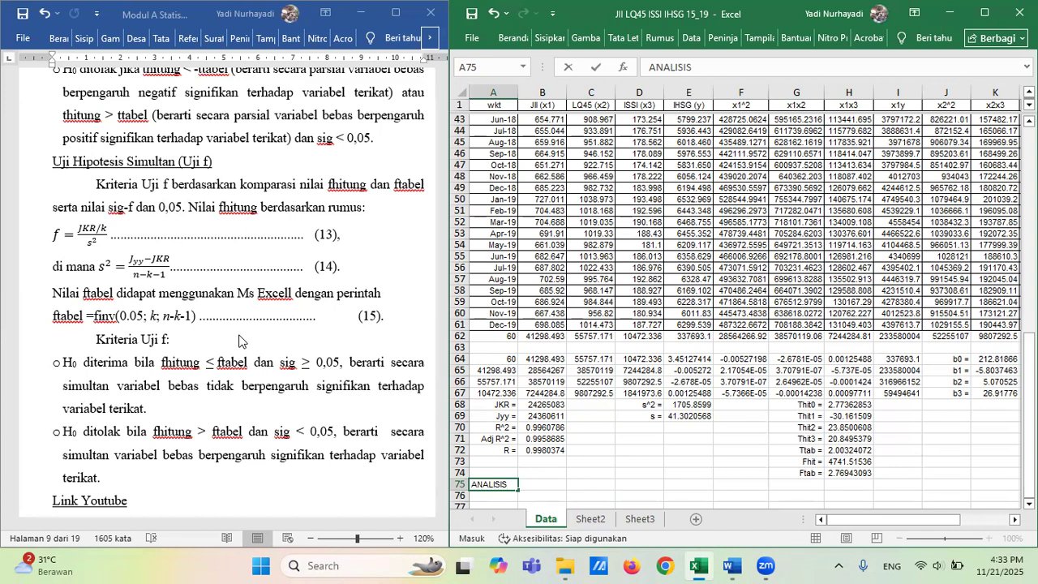
pyautogui.press('Return')
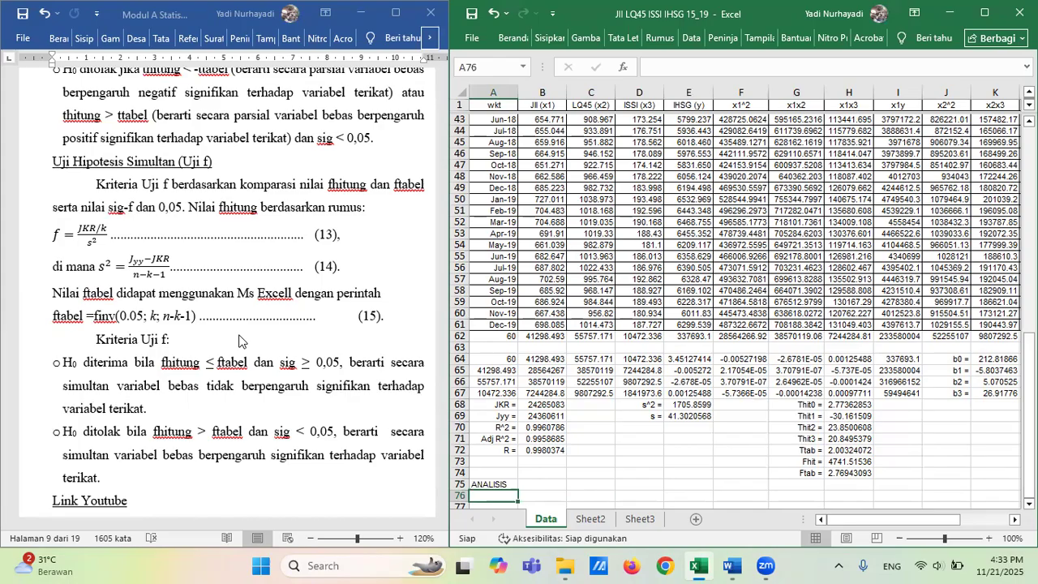
pyautogui.write('1.')
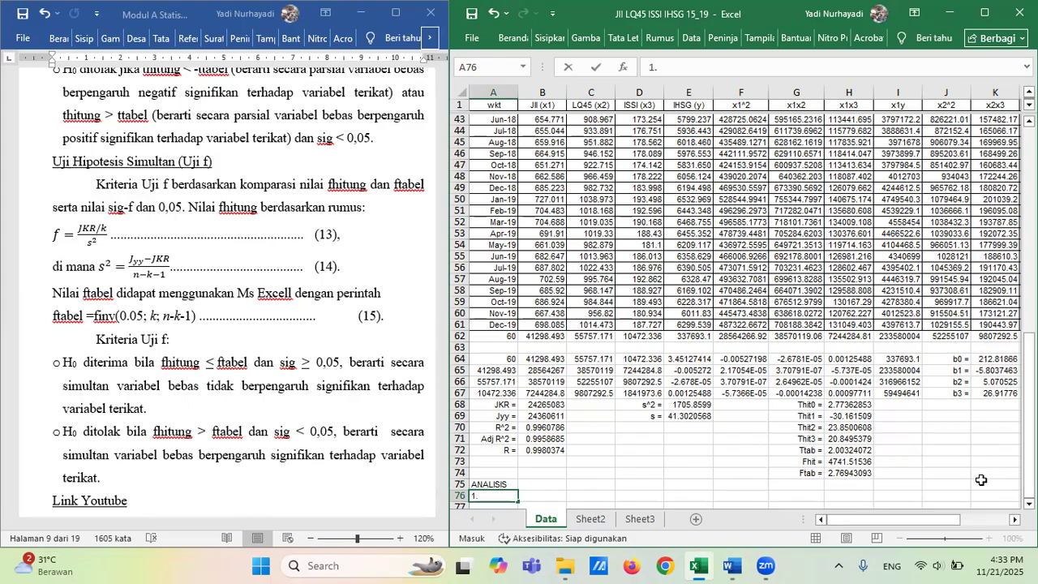
pyautogui.write('Persamaan Regres')
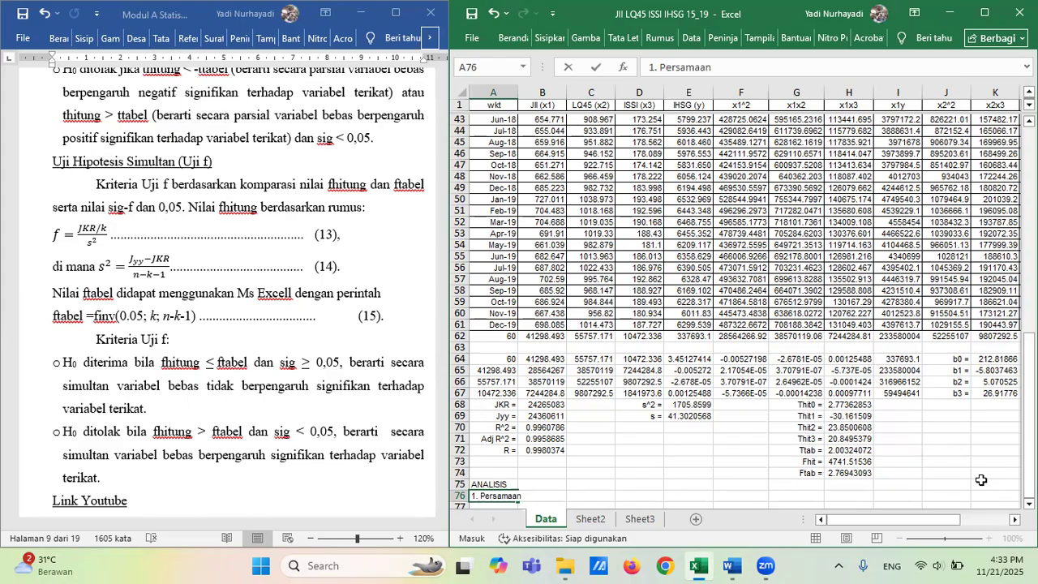
pyautogui.write('i y =')
pyautogui.write('212')
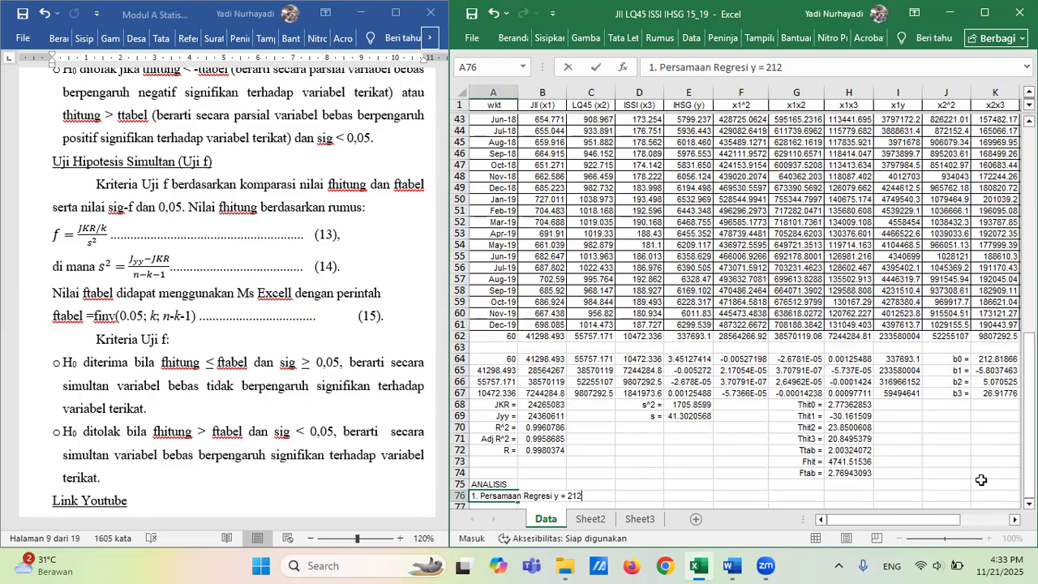
pyautogui.write(',')
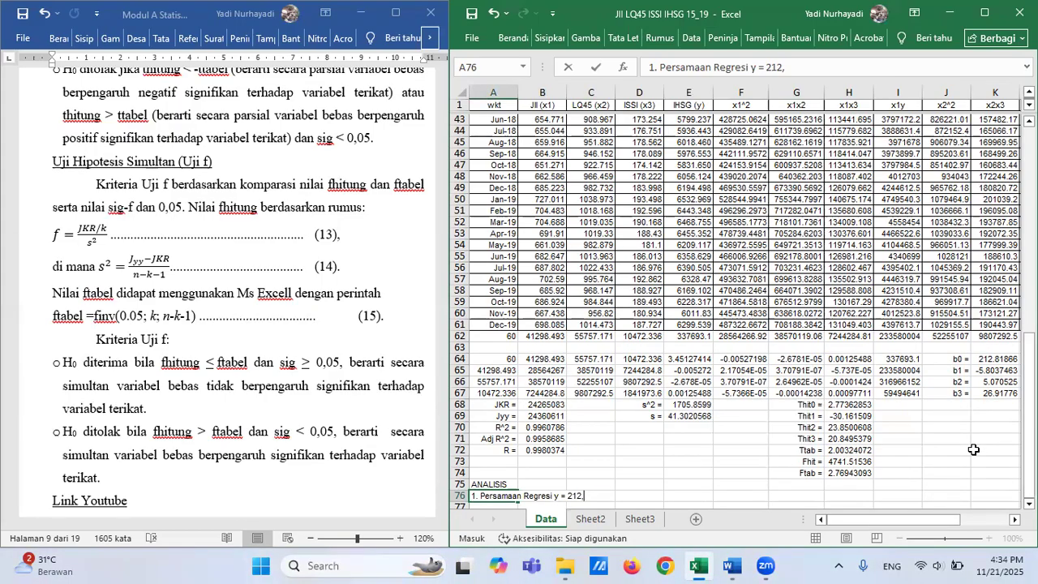
pyautogui.write('819')
pyautogui.write('-')
pyautogui.write('5,804')
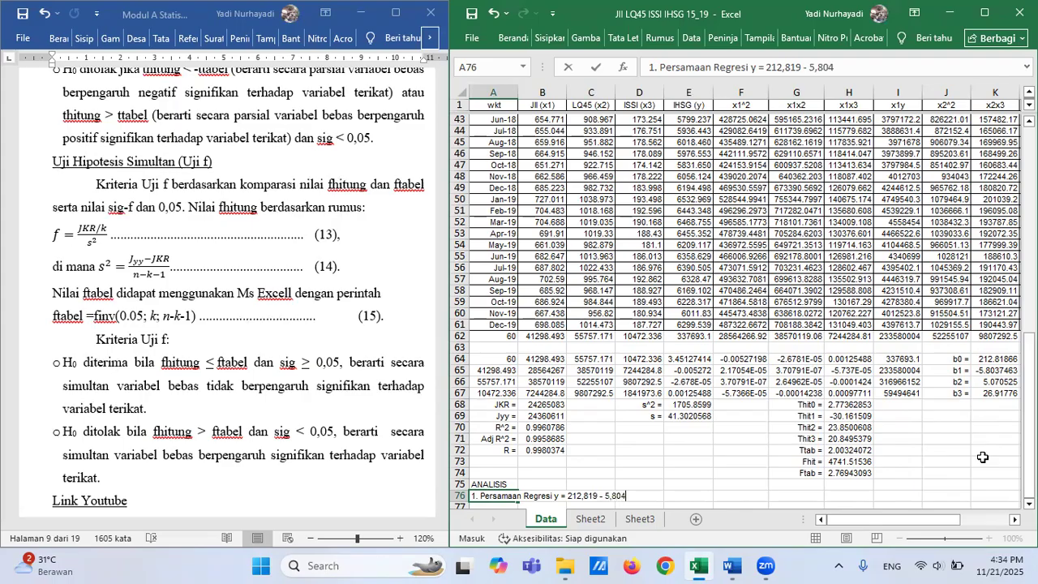
pyautogui.write('x1')
pyautogui.write('+ 5,0')
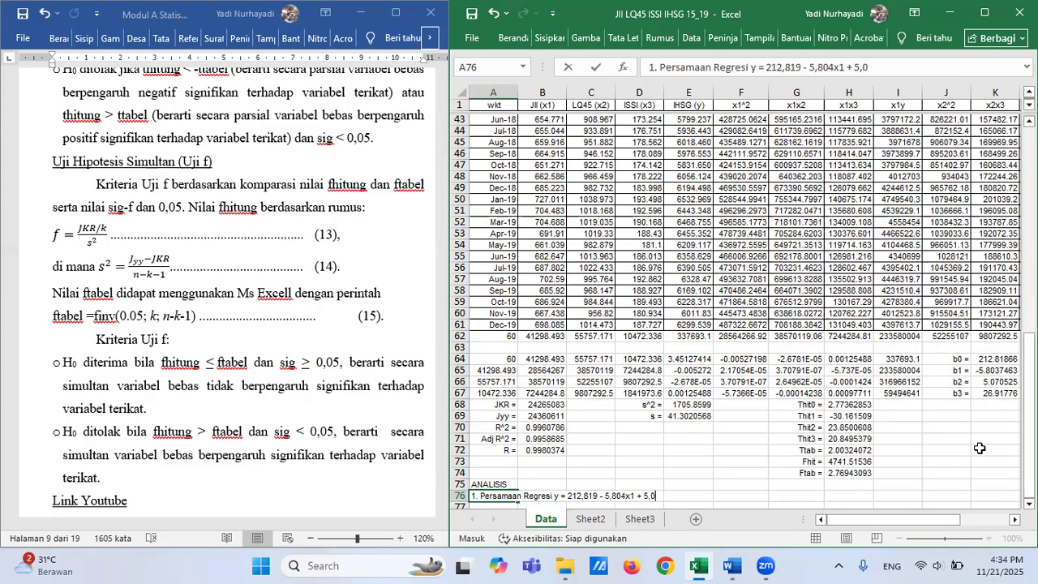
pyautogui.write('71x2 +')
pyautogui.write('26')
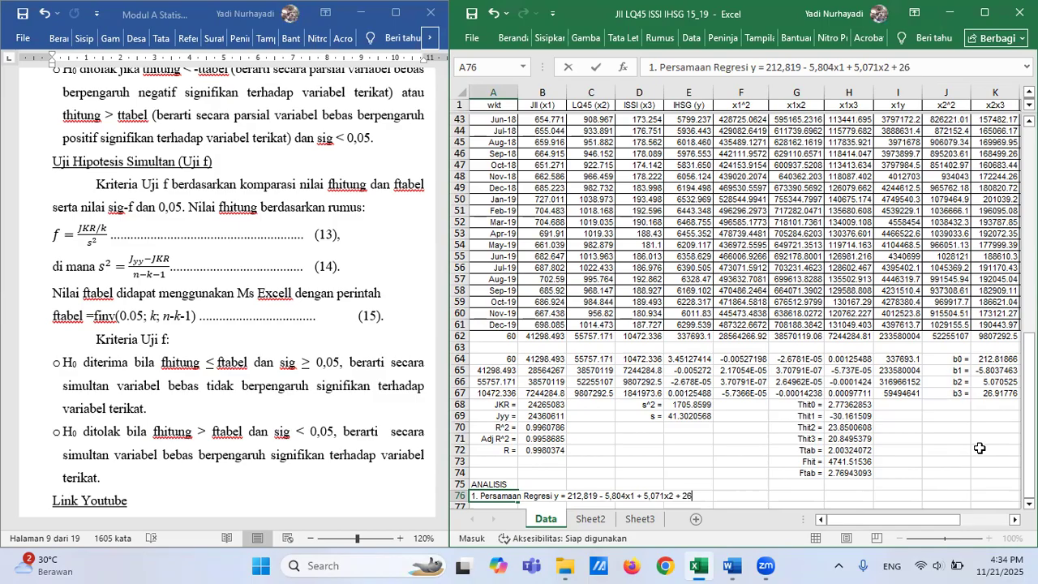
pyautogui.write(',918x3')
pyautogui.press('Return')
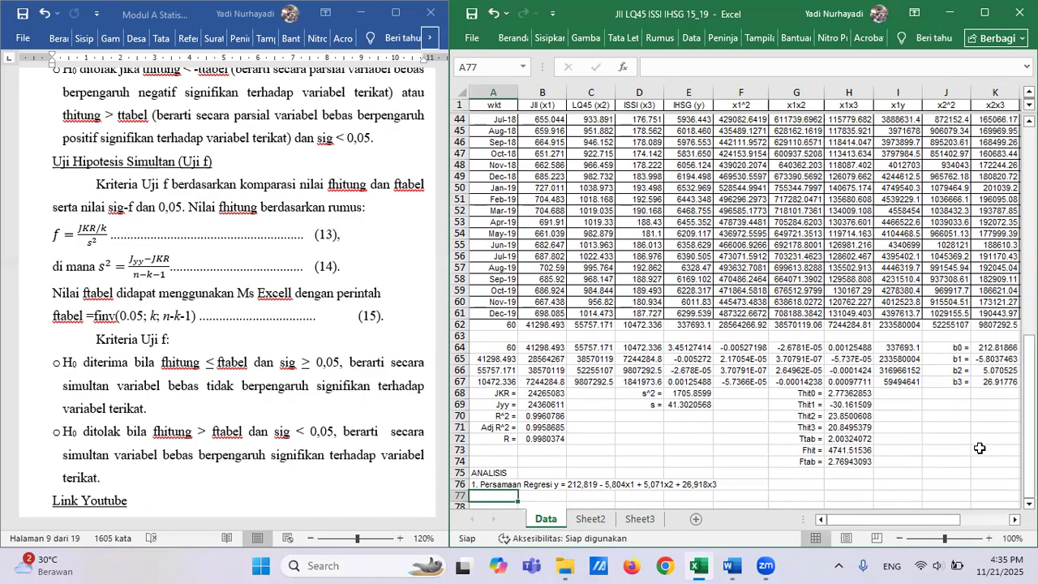
# Move the regression equation text from A76 into B76, leaving only the item number 1 in A76.
pyautogui.press('Up')
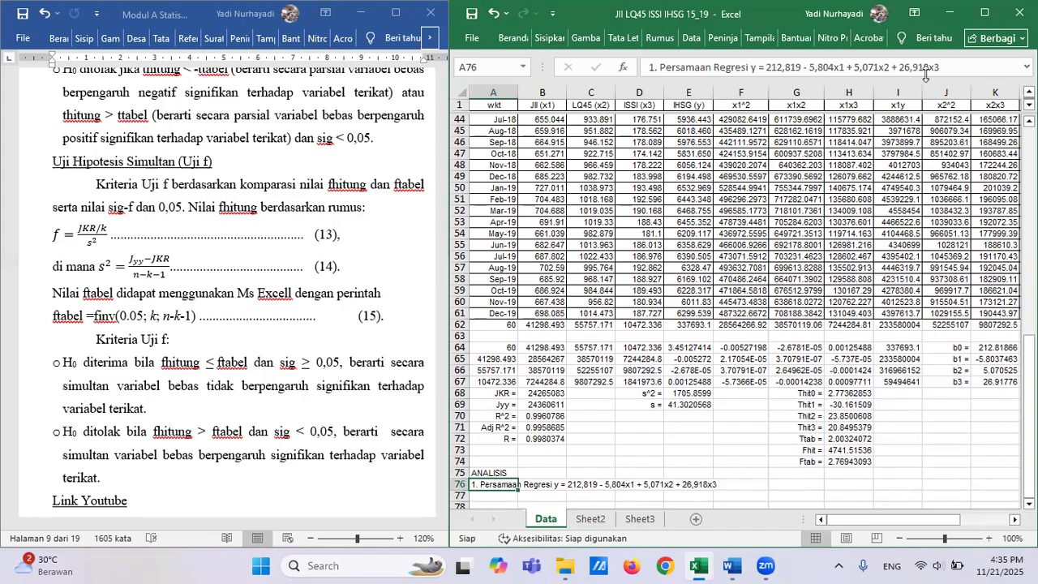
pyautogui.click(659, 66)
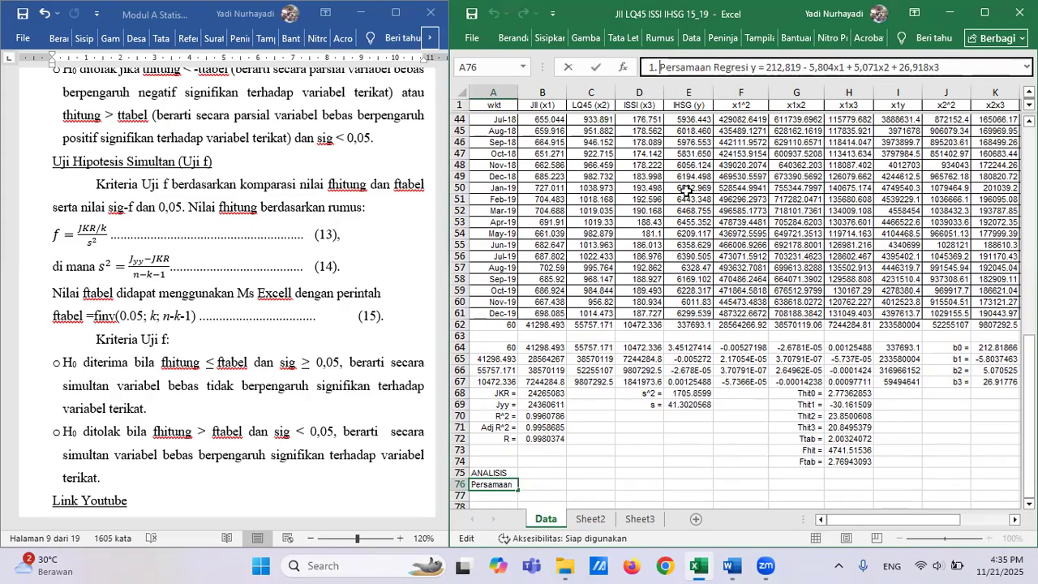
pyautogui.hotkey('shift', 'Right')
pyautogui.hotkey('shift', 'Right')
pyautogui.hotkey('shift', 'Right')
pyautogui.hotkey('shift', 'Right')
pyautogui.hotkey('shift', 'Right')
pyautogui.hotkey('shift', 'Right')
pyautogui.hotkey('shift', 'Right')
pyautogui.hotkey('shift', 'Right')
pyautogui.hotkey('shift', 'Right')
pyautogui.hotkey('shift', 'Right')
pyautogui.hotkey('shift', 'Right')
pyautogui.hotkey('shift', 'Right')
pyautogui.hotkey('shift', 'Right')
pyautogui.hotkey('shift', 'Right')
pyautogui.hotkey('shift', 'Right')
pyautogui.hotkey('shift', 'Right')
pyautogui.hotkey('shift', 'Right')
pyautogui.hotkey('shift', 'Right')
pyautogui.hotkey('shift', 'Right')
pyautogui.hotkey('shift', 'Right')
pyautogui.hotkey('shift', 'Right')
pyautogui.hotkey('shift', 'Right')
pyautogui.hotkey('shift', 'Right')
pyautogui.hotkey('shift', 'Right')
pyautogui.hotkey('shift', 'Right')
pyautogui.hotkey('shift', 'Right')
pyautogui.hotkey('shift', 'Right')
pyautogui.hotkey('shift', 'Right')
pyautogui.hotkey('shift', 'Right')
pyautogui.hotkey('shift', 'Right')
pyautogui.hotkey('shift', 'Right')
pyautogui.hotkey('shift', 'Right')
pyautogui.hotkey('shift', 'Right')
pyautogui.hotkey('shift', 'Right')
pyautogui.hotkey('shift', 'Right')
pyautogui.hotkey('shift', 'Right')
pyautogui.hotkey('shift', 'Right')
pyautogui.hotkey('shift', 'Right')
pyautogui.hotkey('shift', 'Right')
pyautogui.hotkey('shift', 'Right')
pyautogui.hotkey('ctrl', 'c')
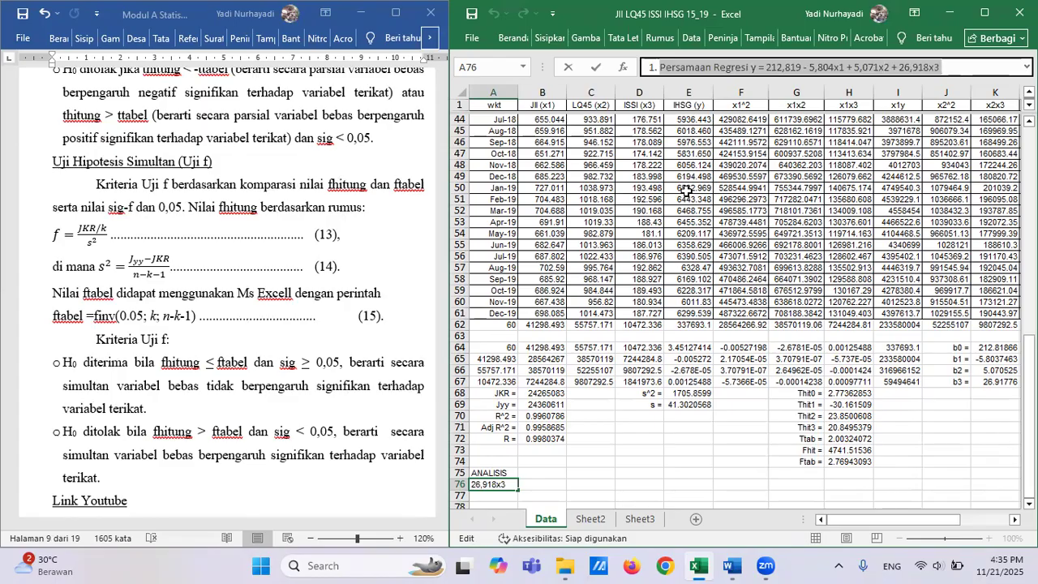
pyautogui.press('BackSpace')
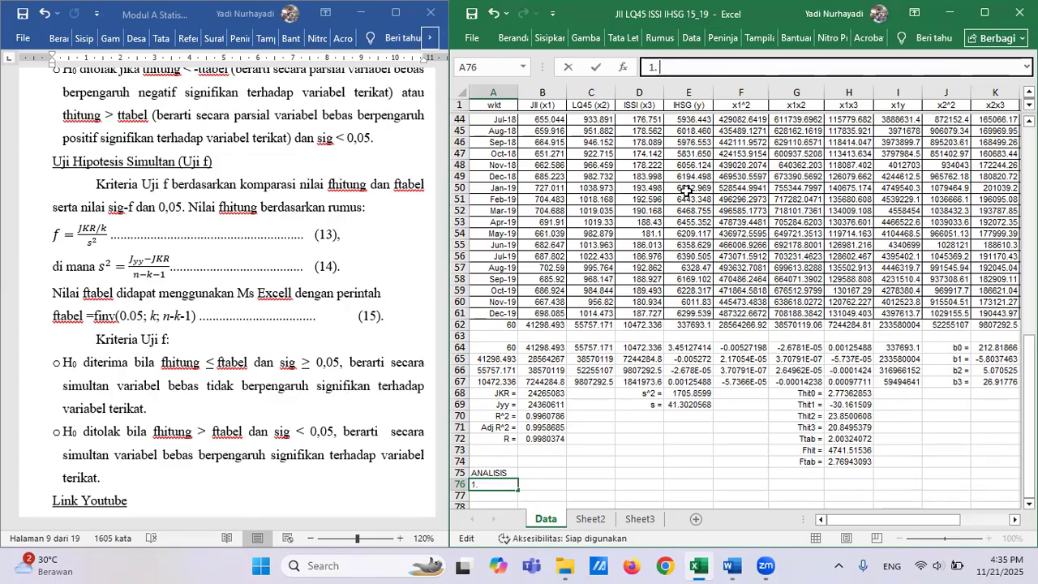
pyautogui.press('Return')
pyautogui.press('Up')
pyautogui.press('Right')
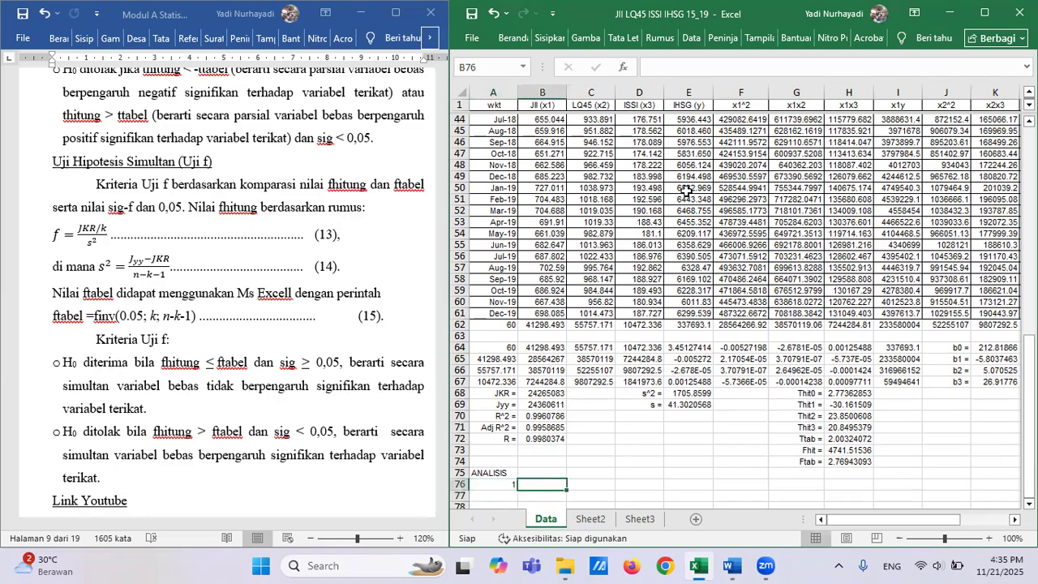
pyautogui.hotkey('ctrl', 'v')
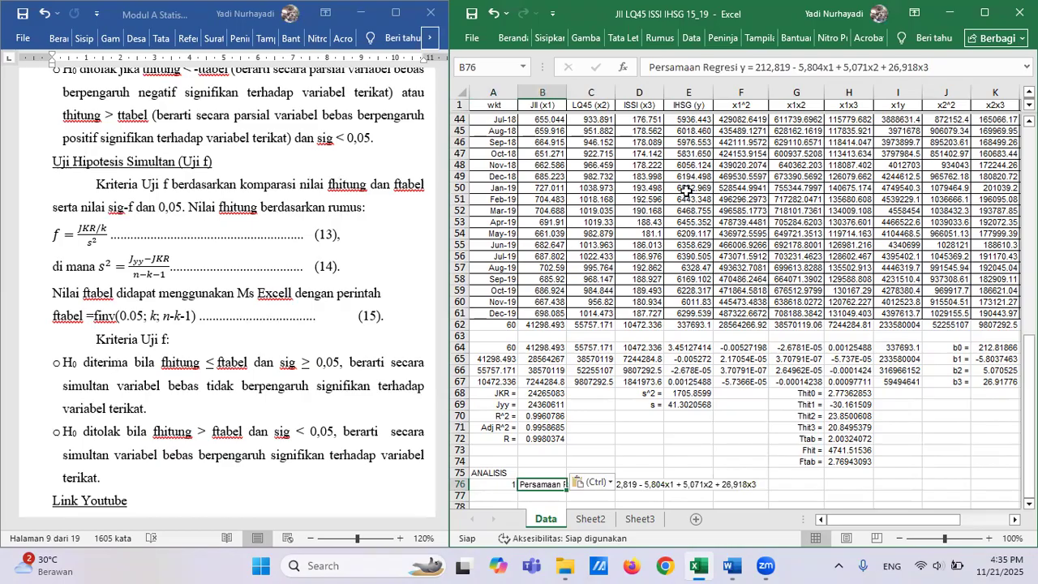
pyautogui.press('Return')
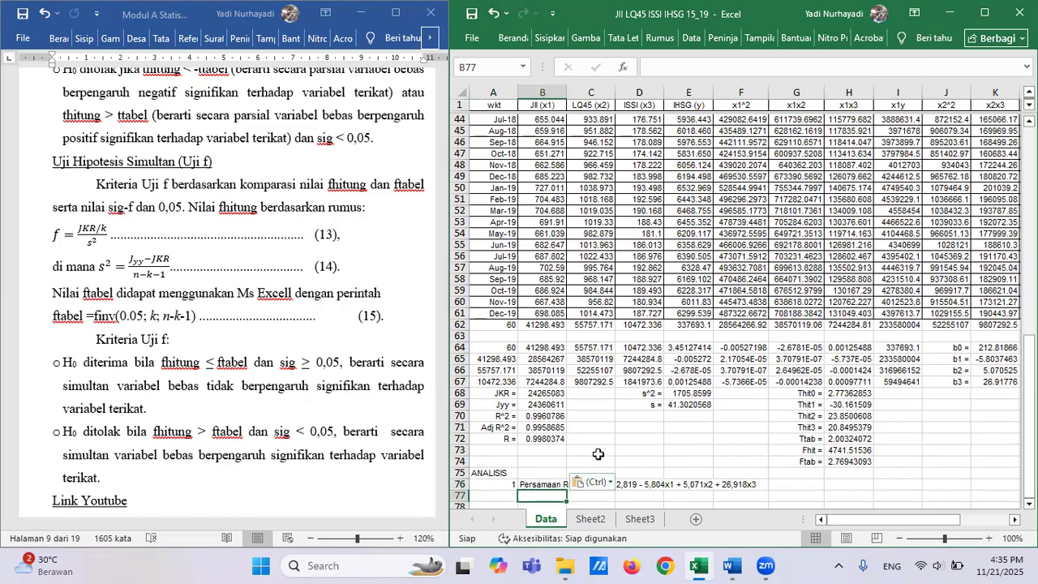
# Enter in B77 "Kontanta b0 = 212,819 berarti ketika JII, LQ45, dan ISSI bernilai Nol IHSG bernilai 212,819".
pyautogui.click(537, 485)
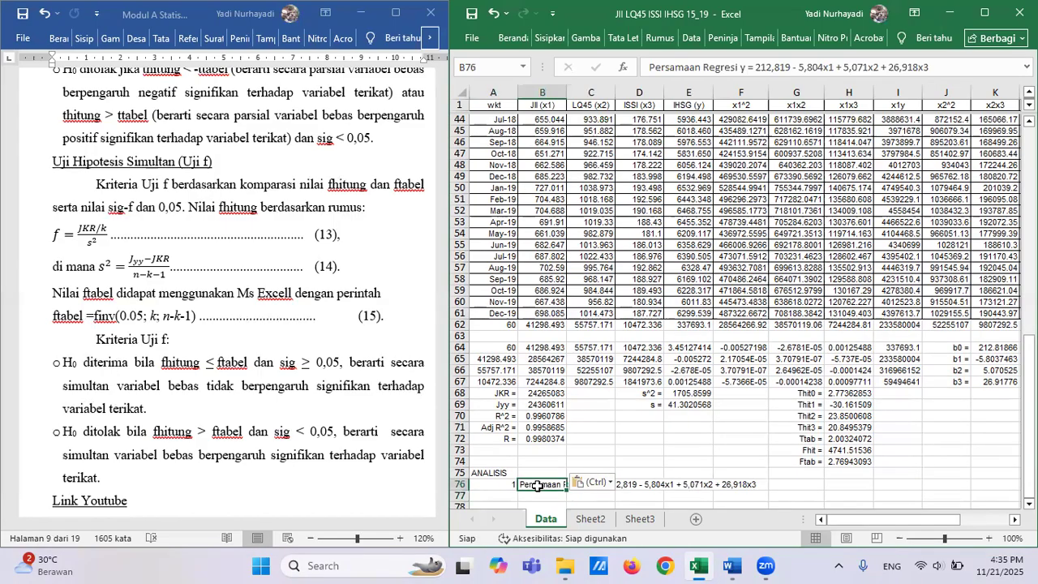
pyautogui.press('Down')
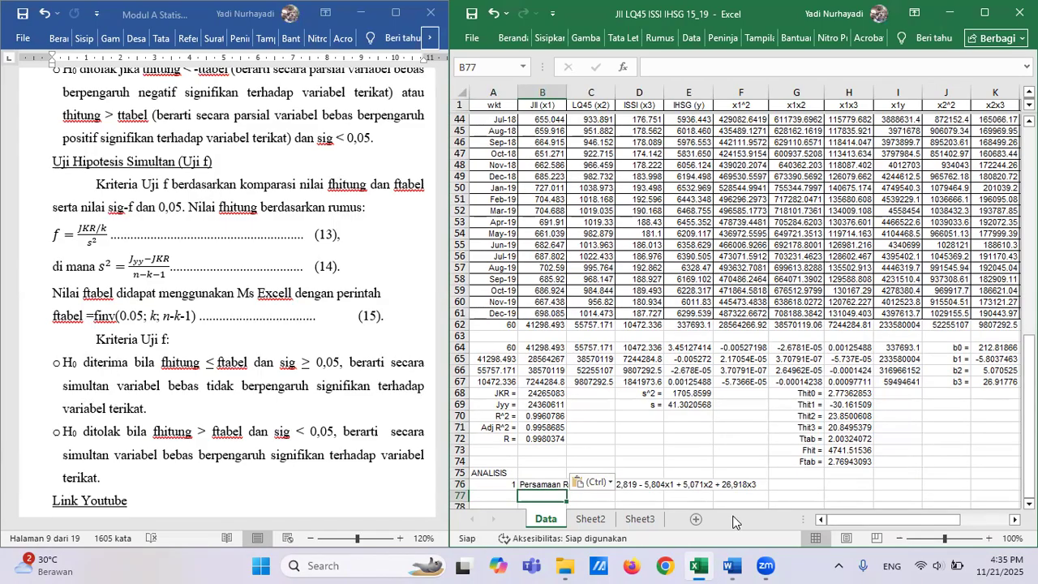
pyautogui.write('K')
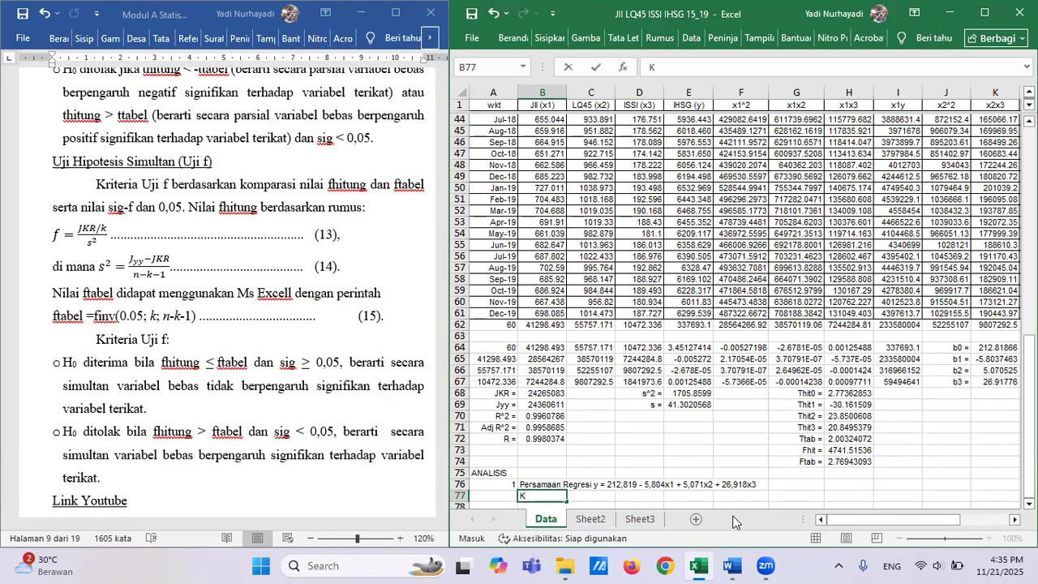
pyautogui.write('ontant')
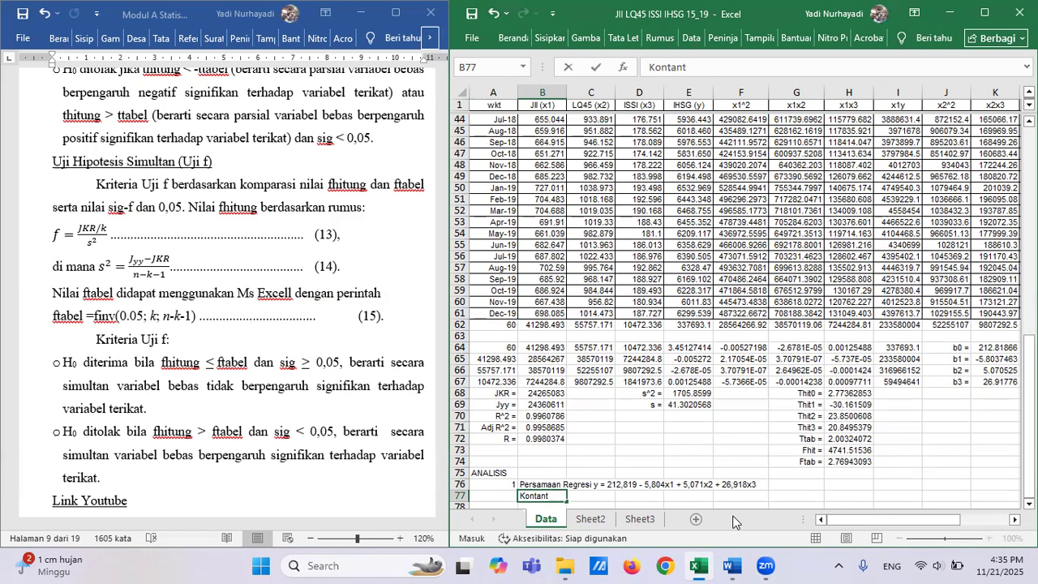
pyautogui.write('a b0 =')
pyautogui.write('212,8')
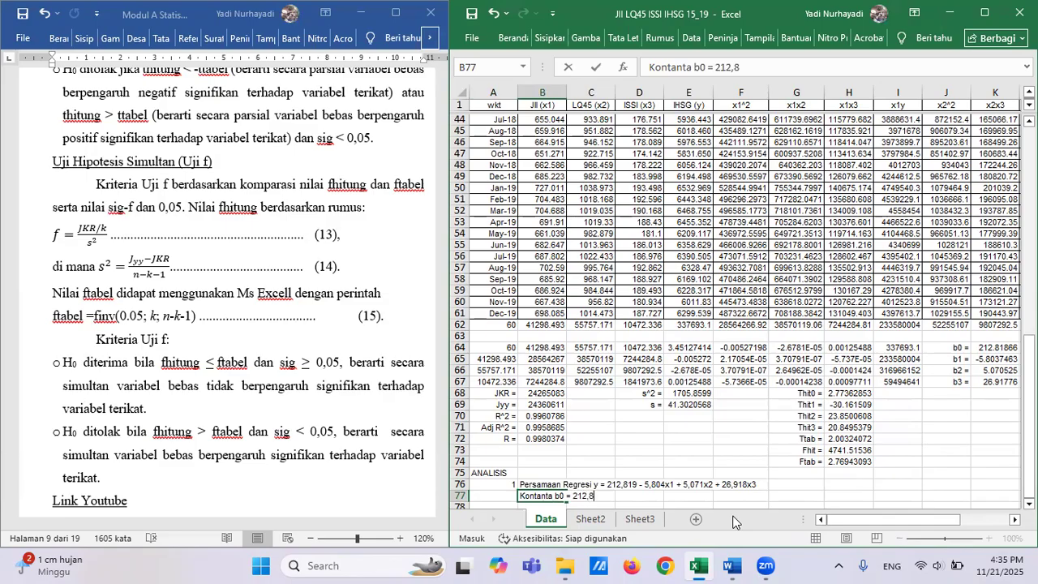
pyautogui.write('19 berarti ket')
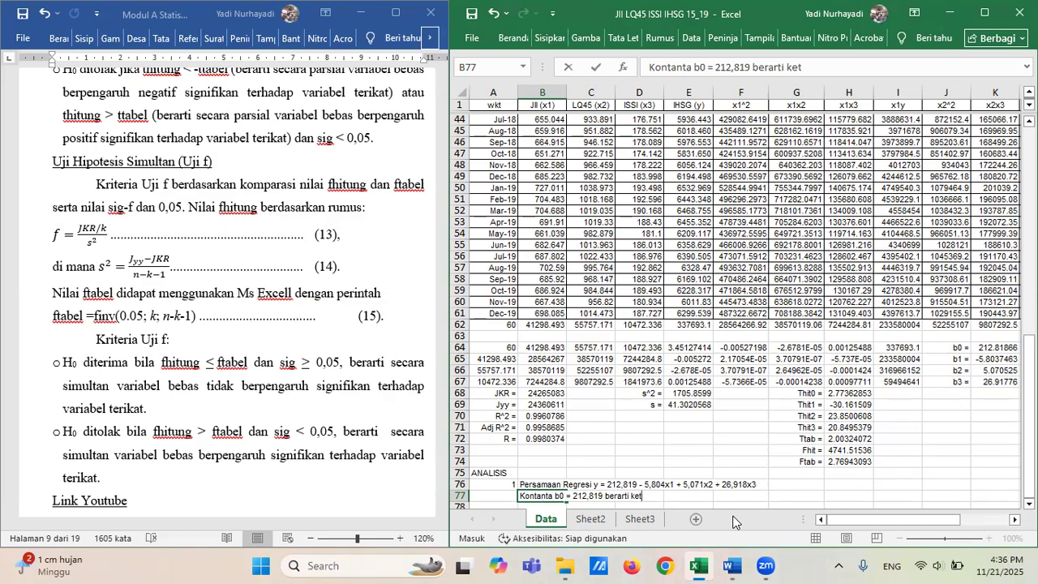
pyautogui.write('ika')
pyautogui.write(' JII, LQ45, da')
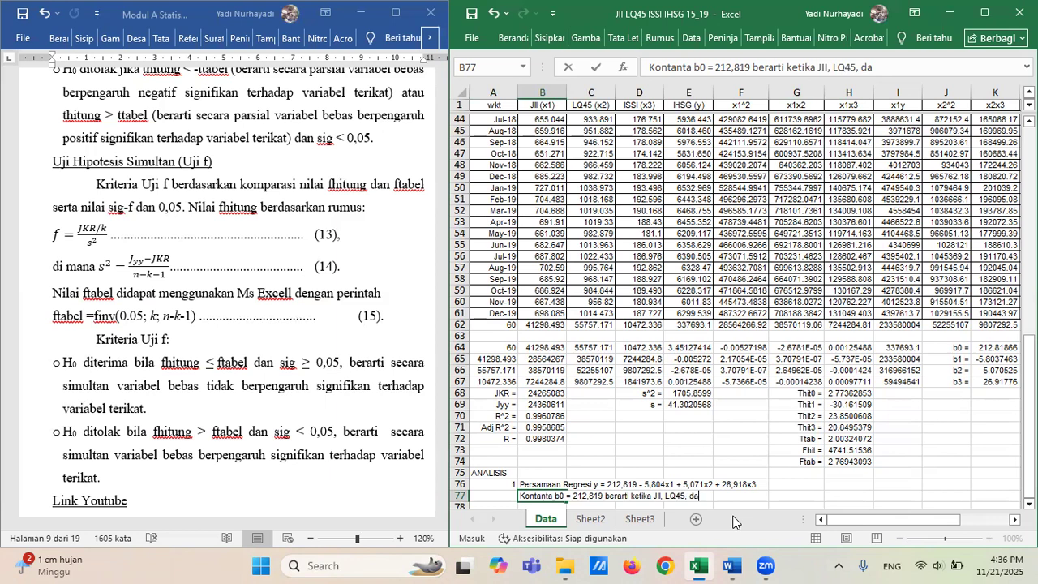
pyautogui.write('n ISSI bernil')
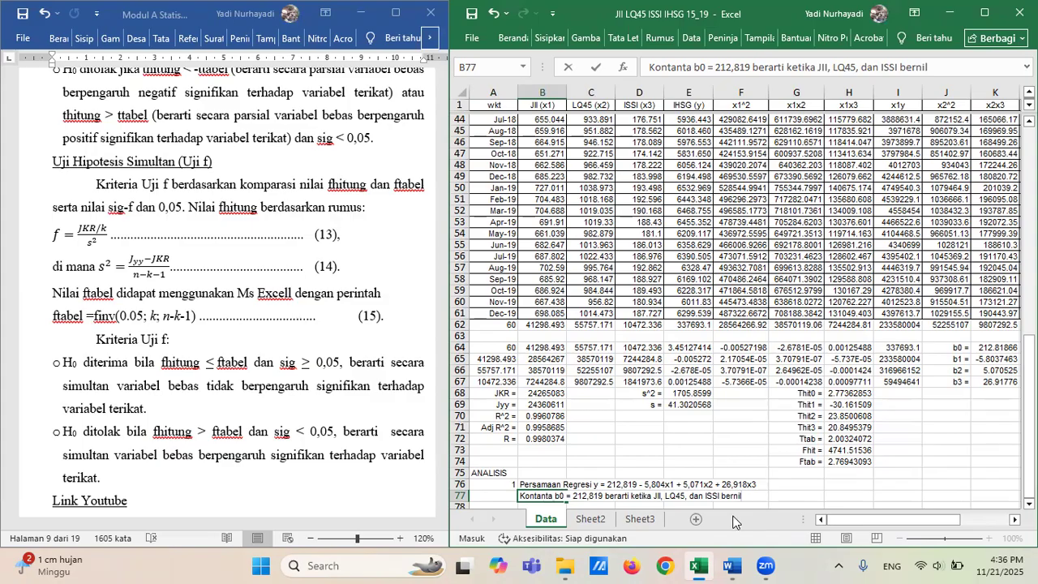
pyautogui.write('ai Nol IHSG')
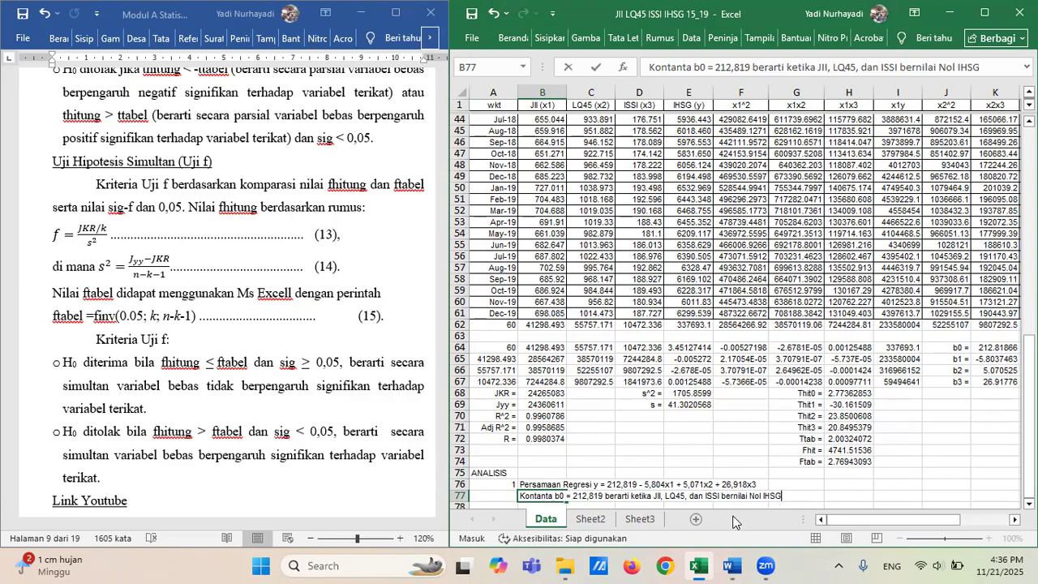
pyautogui.write(' bernilai')
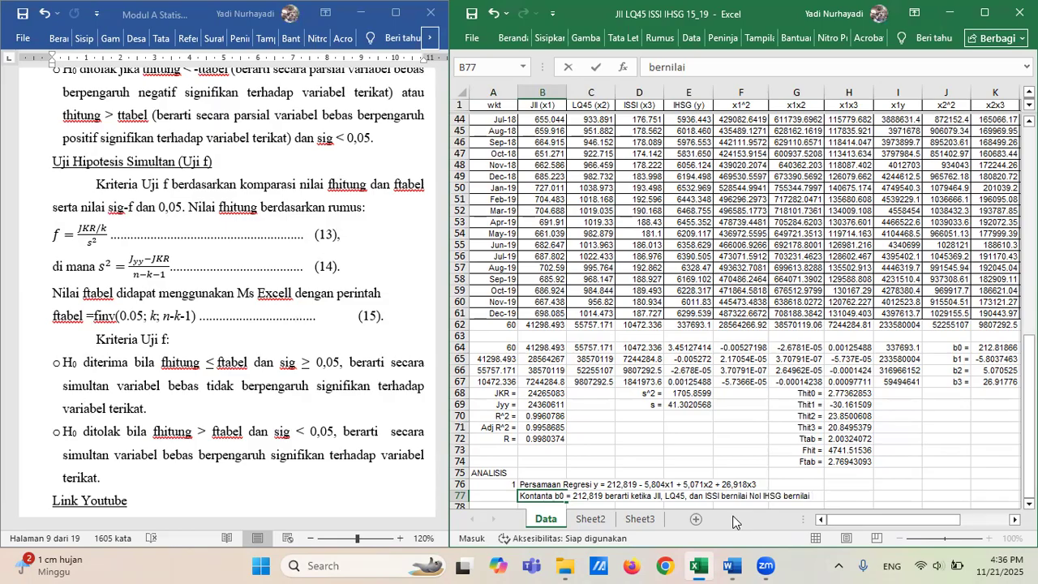
pyautogui.write('212,819')
pyautogui.press('Return')
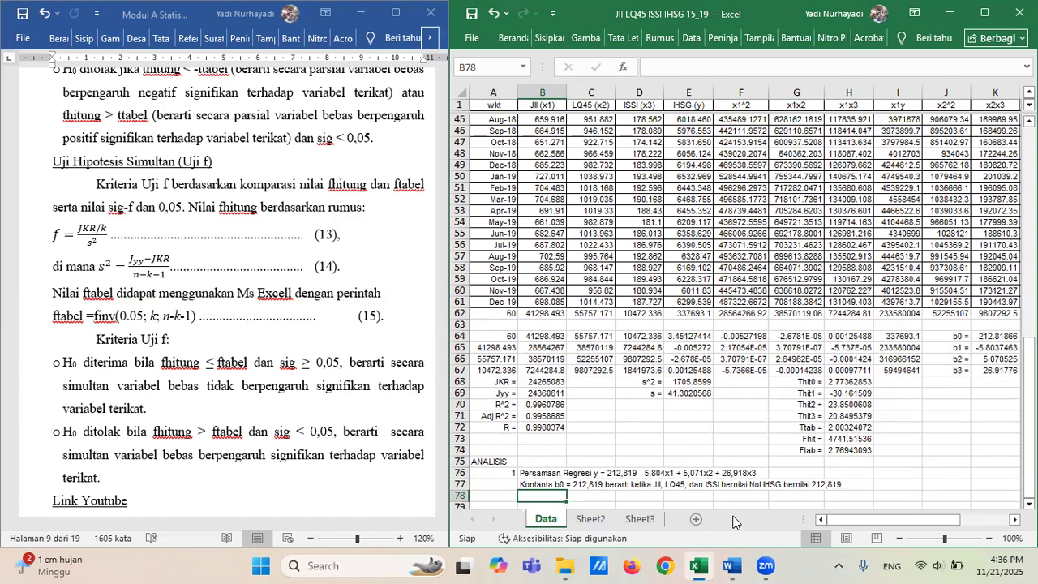
# Enter in B78 "Koefisien x1, yaitu b1 = -5,804, berati ketika JII meningkat 1 poin IHSG berkurang 5,804 poin.".
pyautogui.write('Koefi')
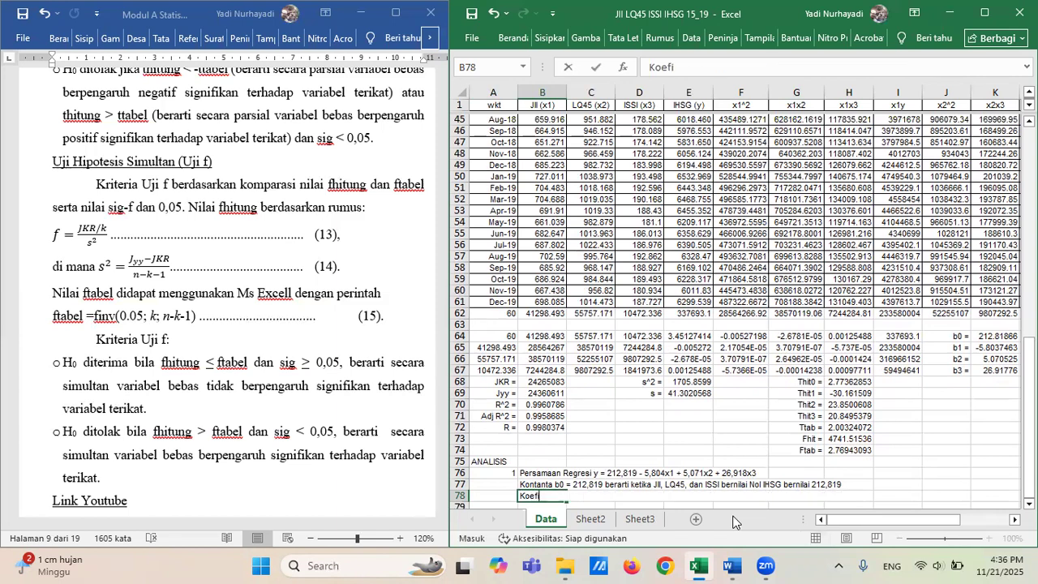
pyautogui.write('sien x1, yai')
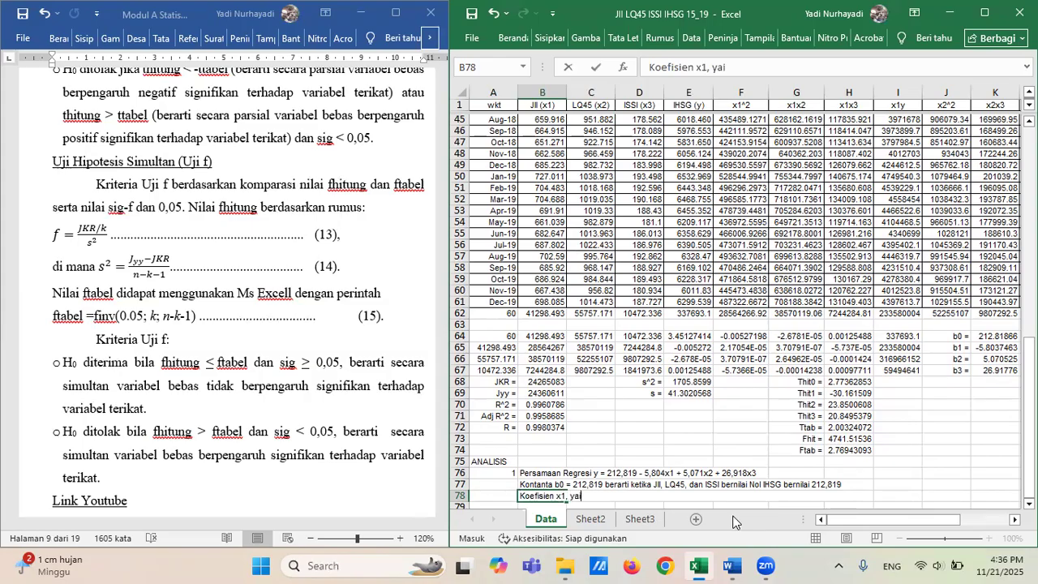
pyautogui.write('tu b1 =')
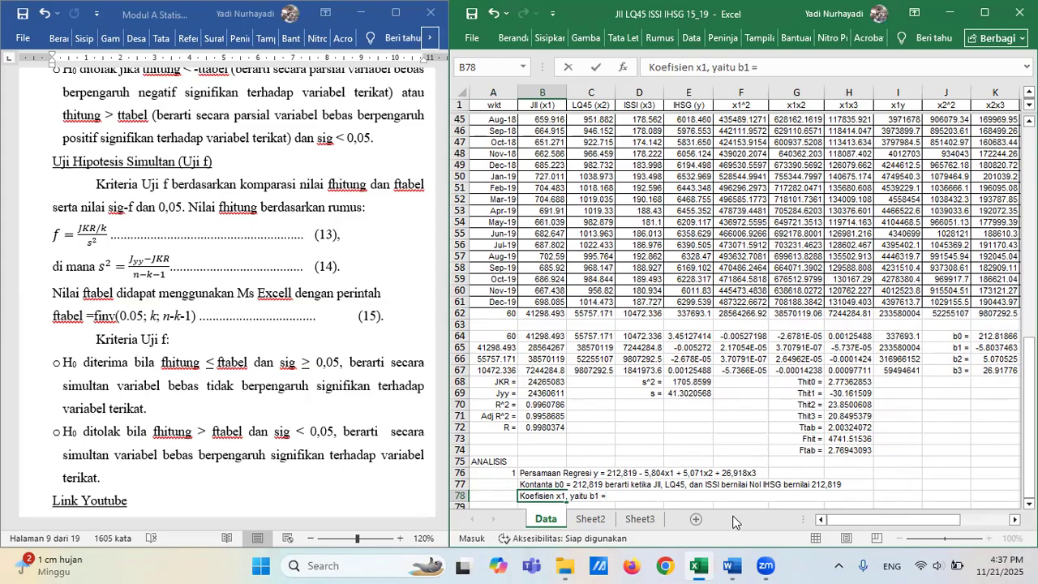
pyautogui.write('-5,804')
pyautogui.click(760, 67)
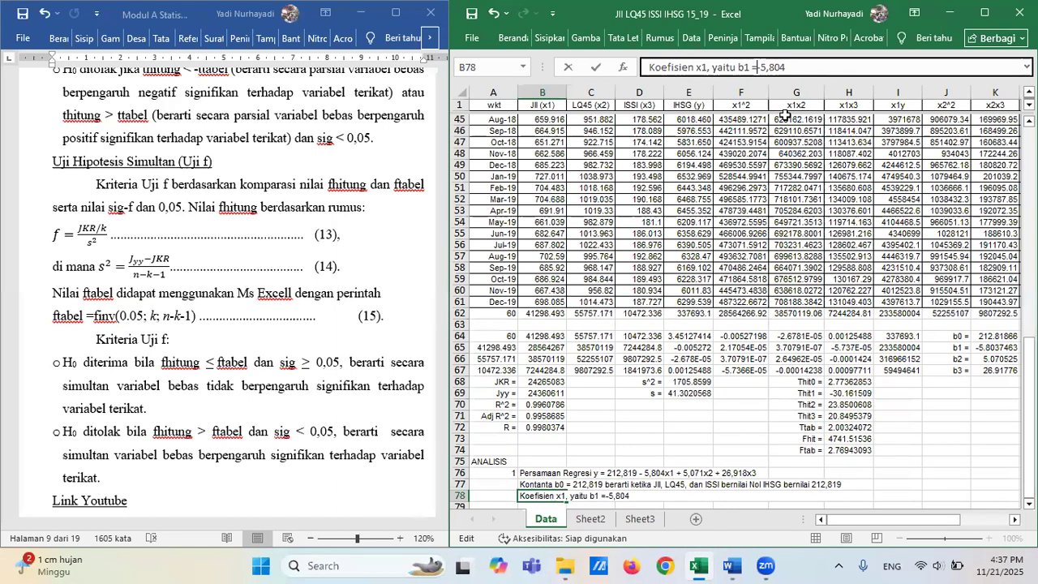
pyautogui.press('End')
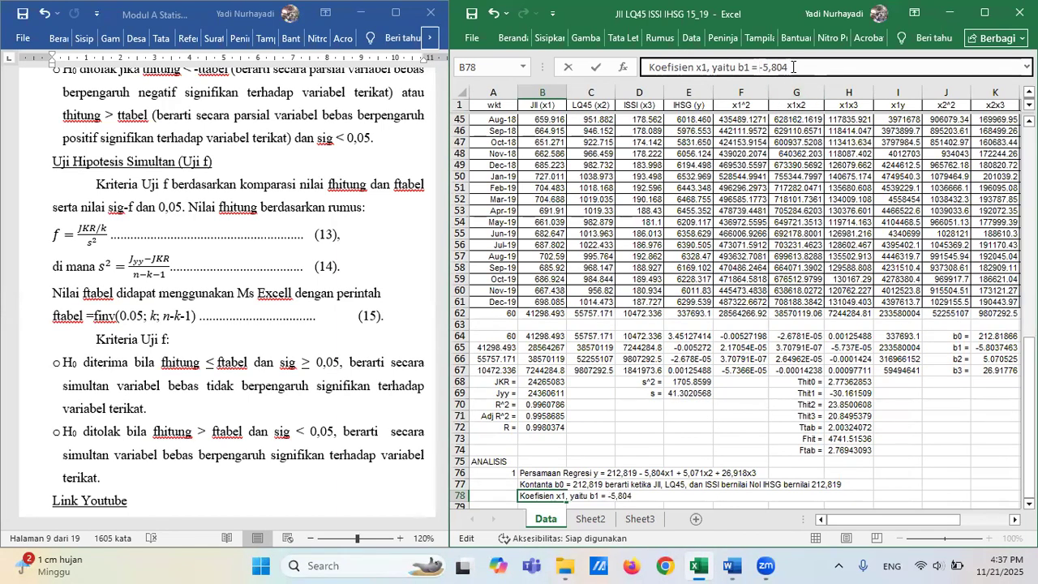
pyautogui.write(', berati ket')
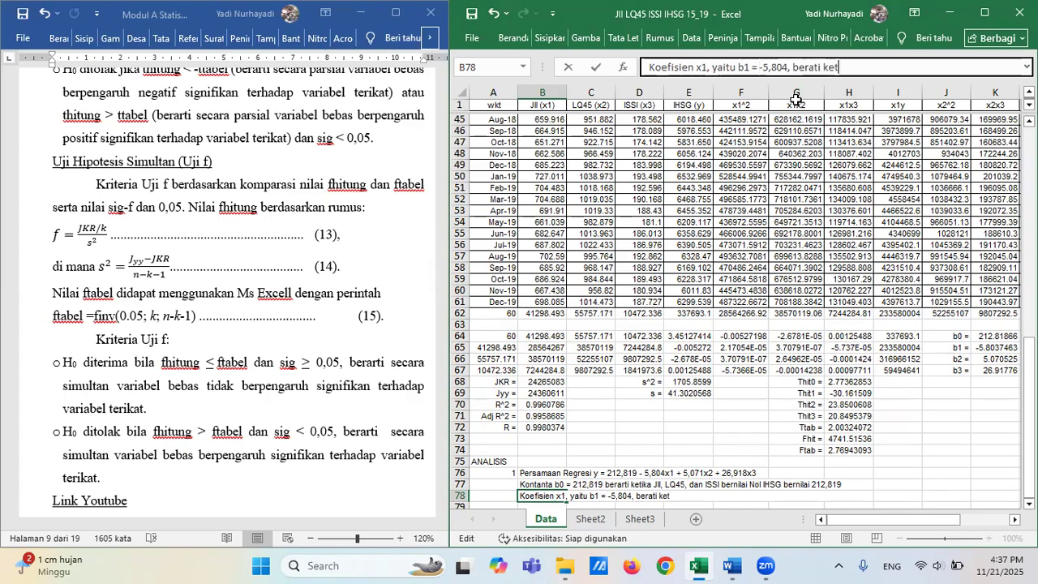
pyautogui.write('ika JII meningk')
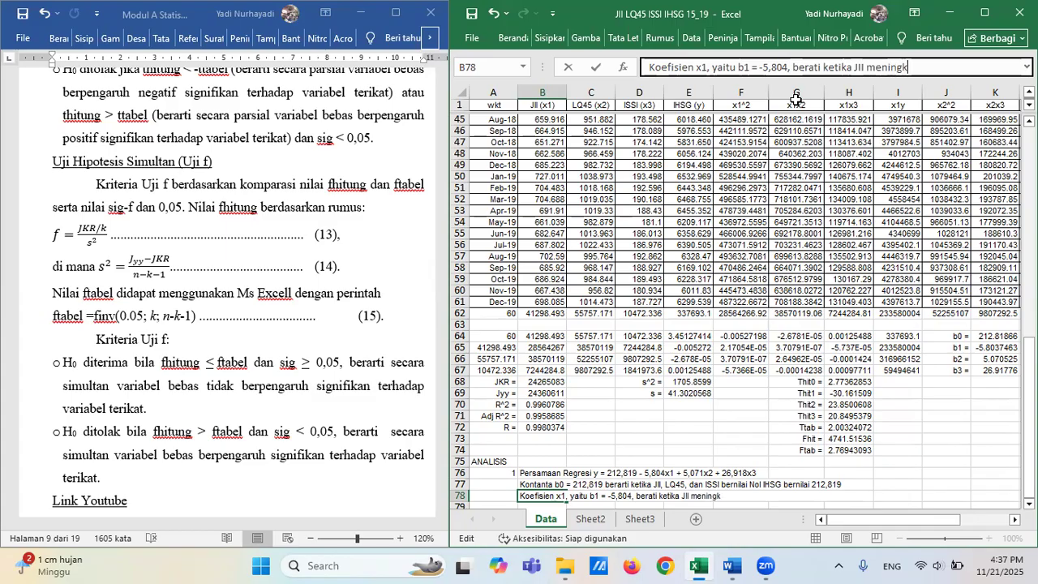
pyautogui.write('at 1 poin IHS')
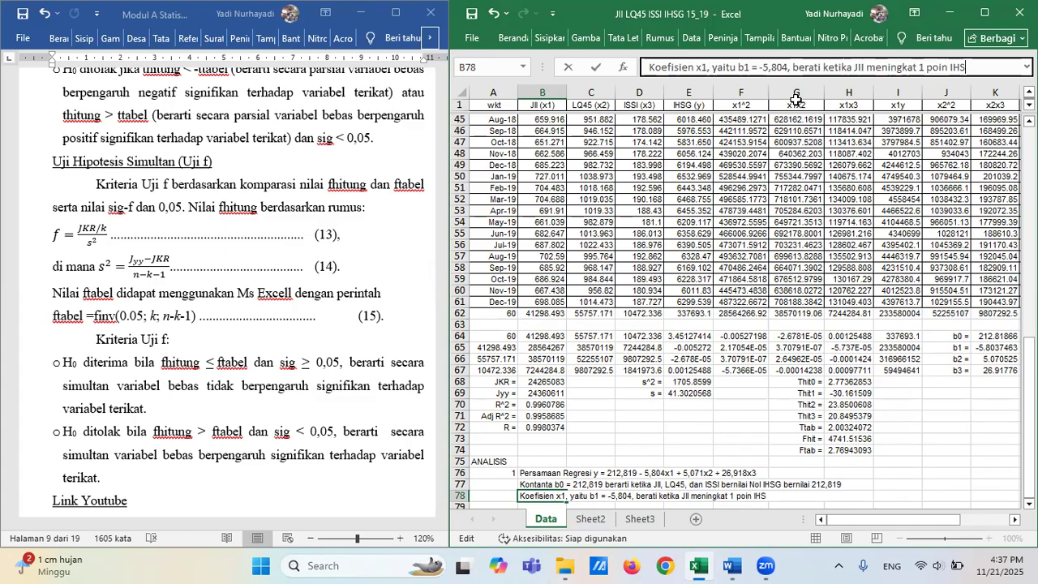
pyautogui.write('G ber')
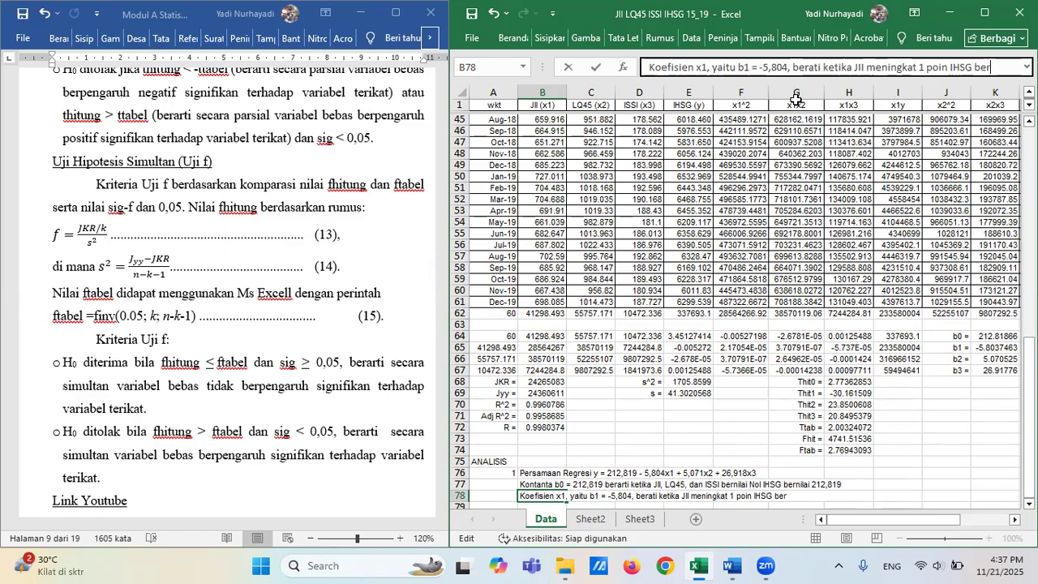
pyautogui.write('kurang')
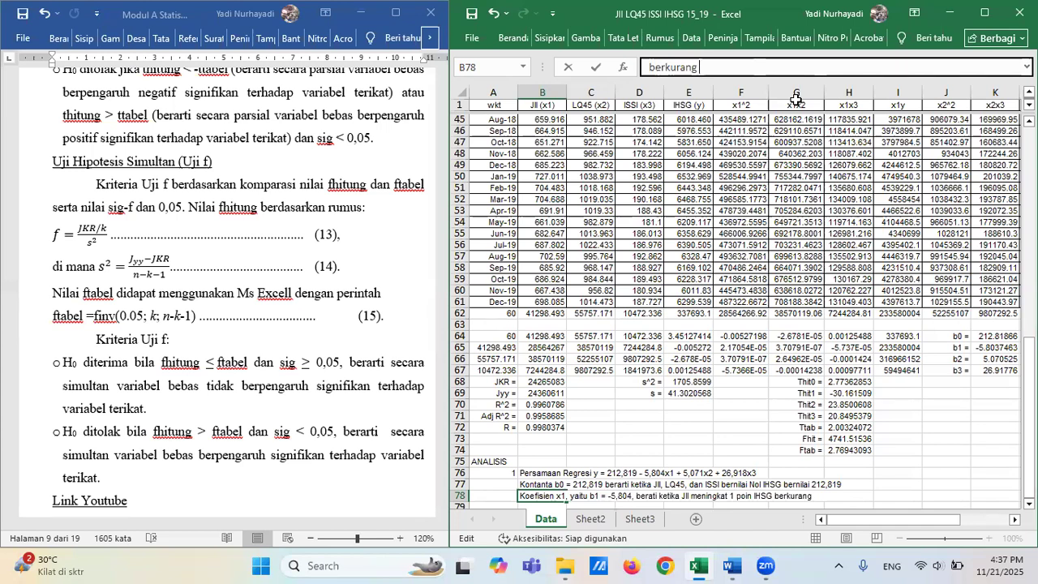
pyautogui.write(' 5,804 poin.')
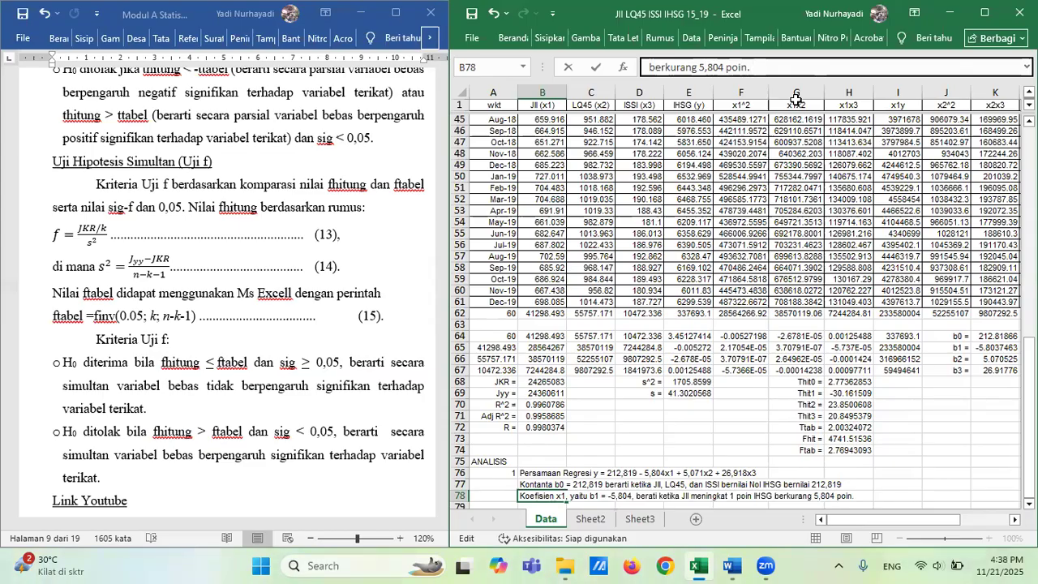
# Complete the x1 interpretation in B78 with the closing sentence "Antara JII dan IHSG berhubungan negatif.".
pyautogui.write(' Antara JII dan IHS')
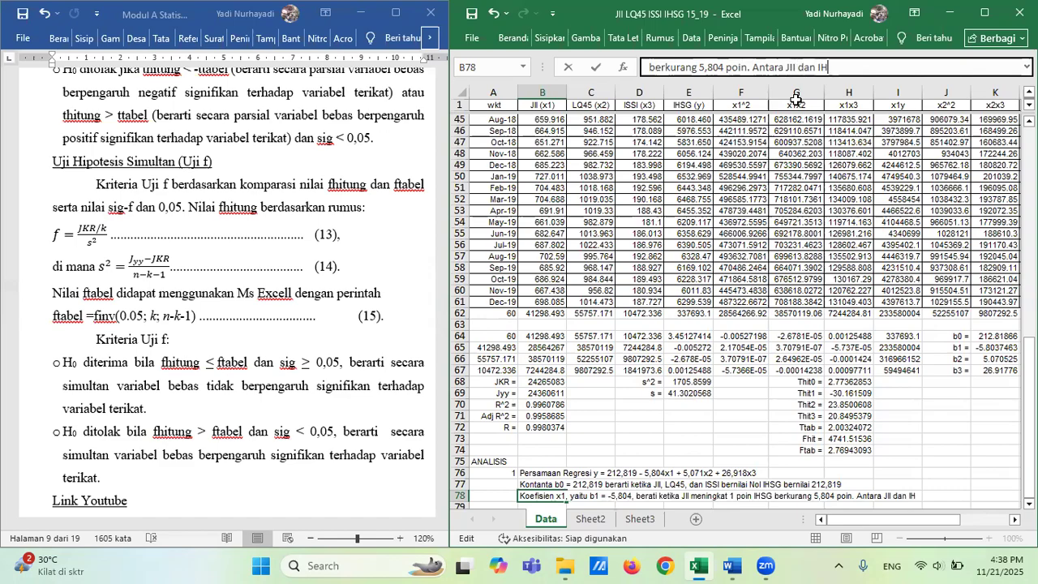
pyautogui.write('G')
pyautogui.write(' ber')
pyautogui.write('hub')
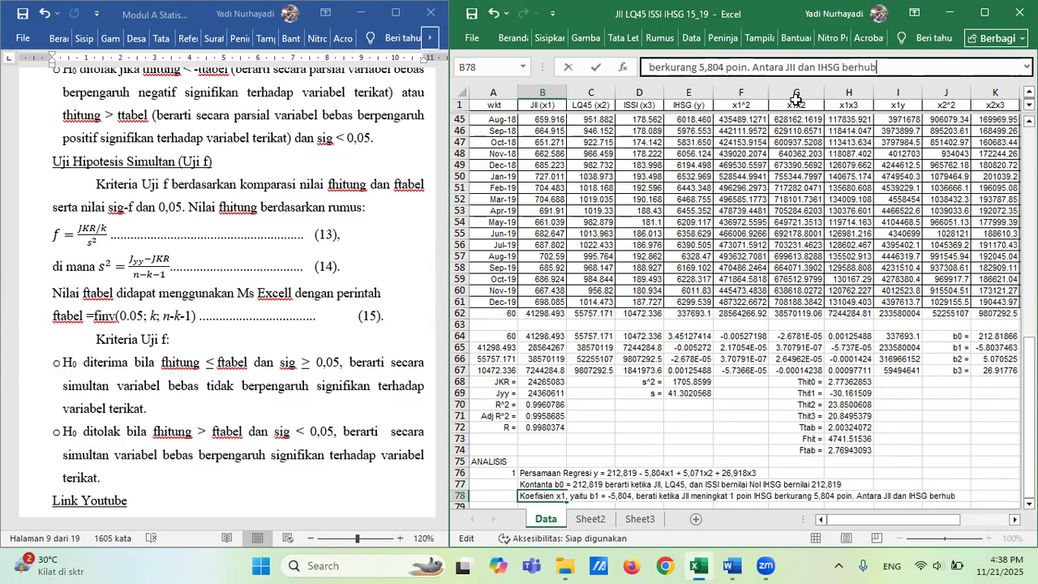
pyautogui.write('ungan ne')
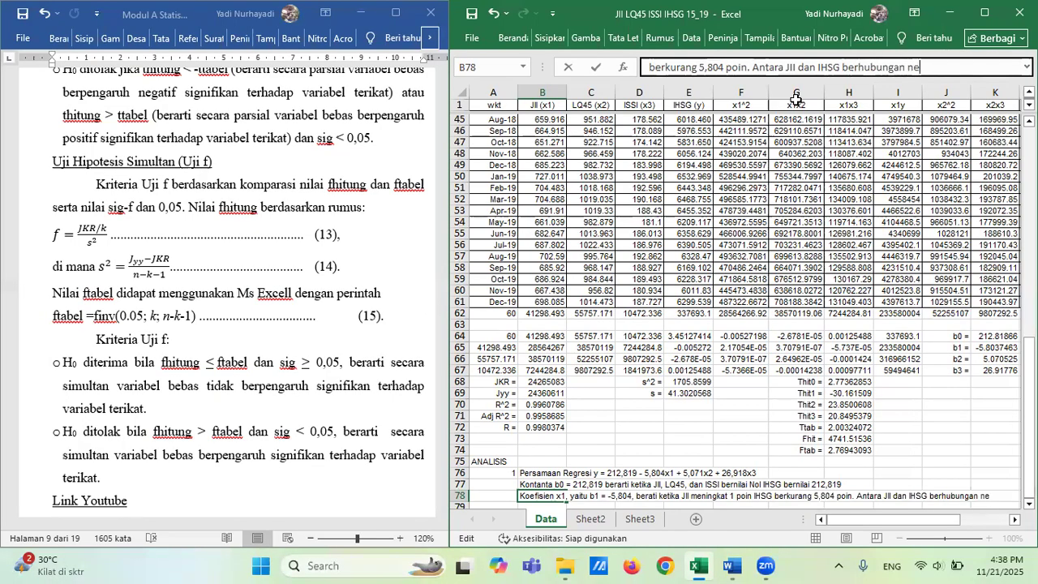
pyautogui.write('gatif.')
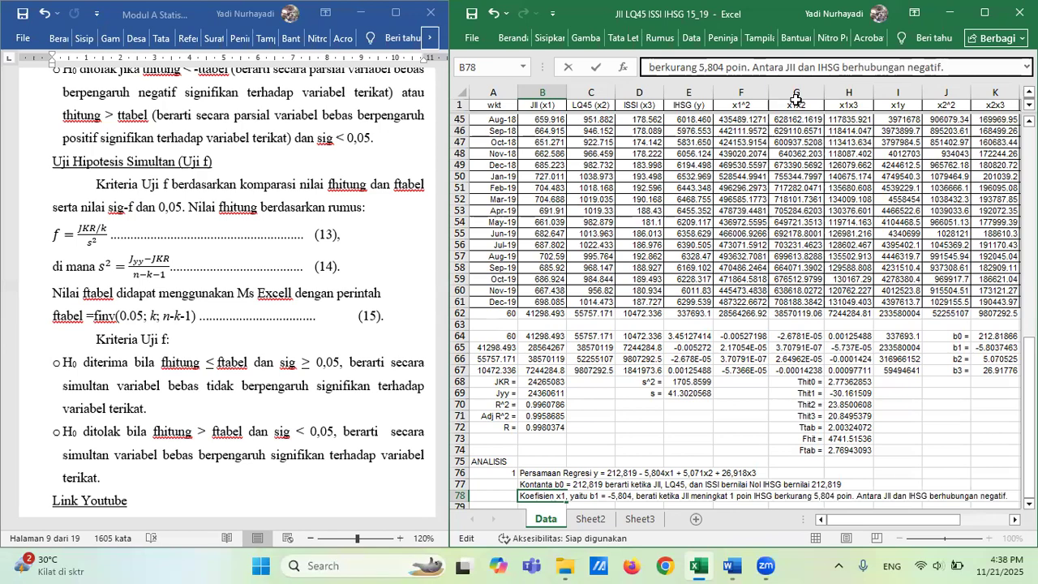
pyautogui.press('Return')
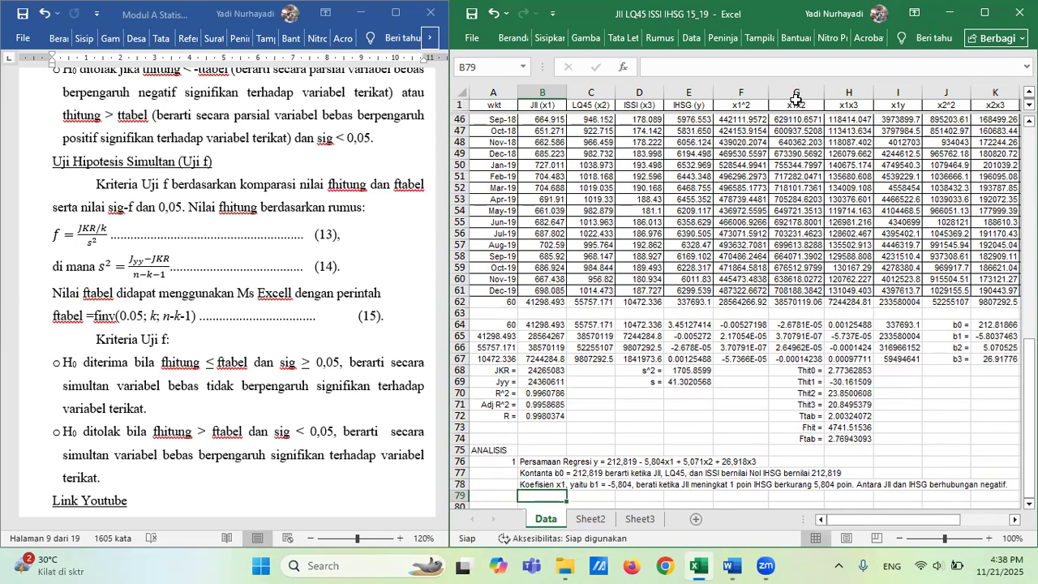
# Enter in B79 "Koefisien x2, yaitu b2 = 5,071, berarti ketika LQ45 meningkat 1 poin IHSG juga meningkat 5,071 poin".
pyautogui.write('Koefis')
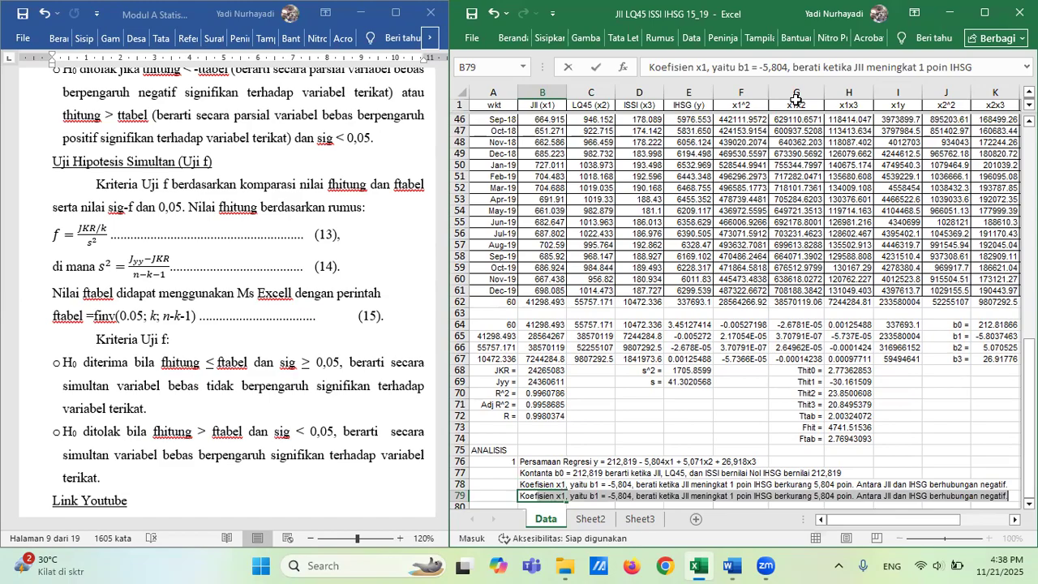
pyautogui.write('ien x2')
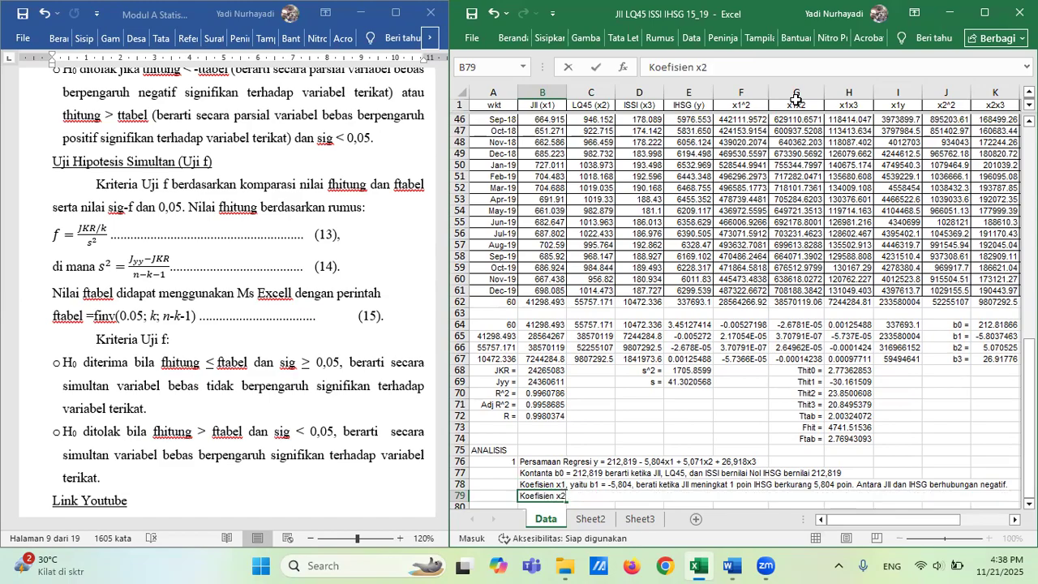
pyautogui.write(', yaitu b2')
pyautogui.write('5,071, berart')
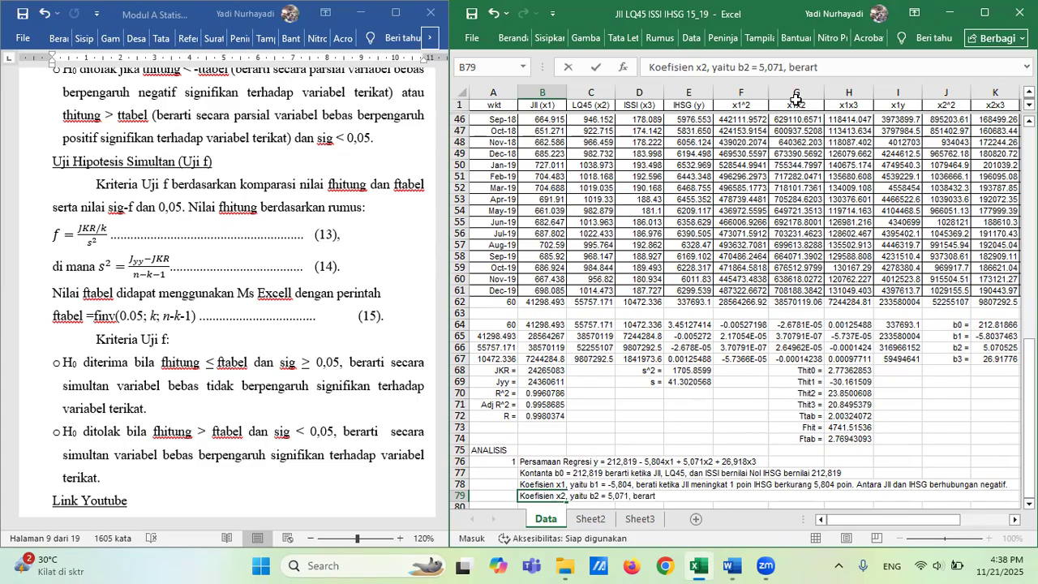
pyautogui.write('i ketika LQ45')
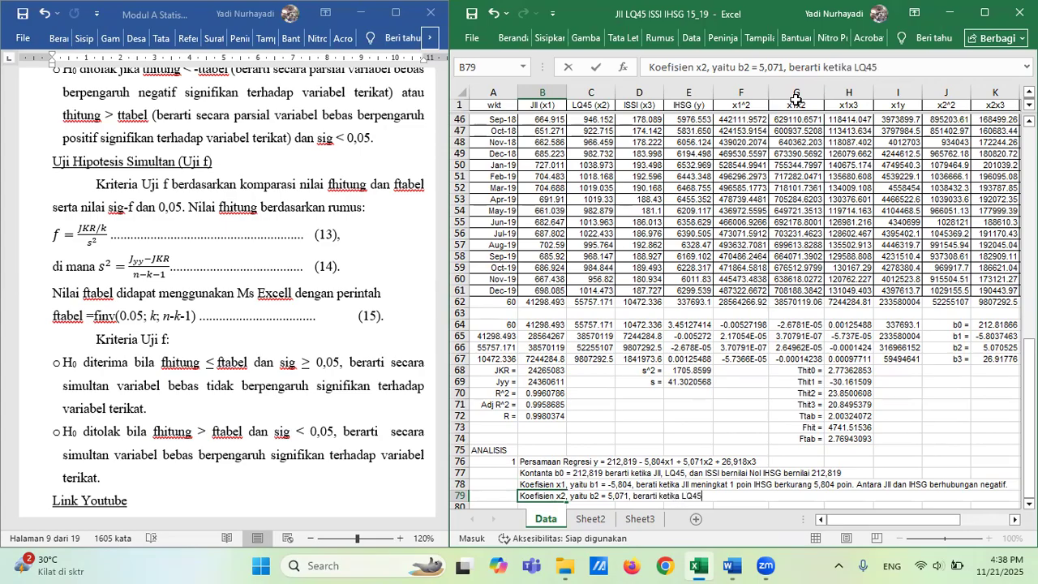
pyautogui.write(' meningkat 1 poin IHSG')
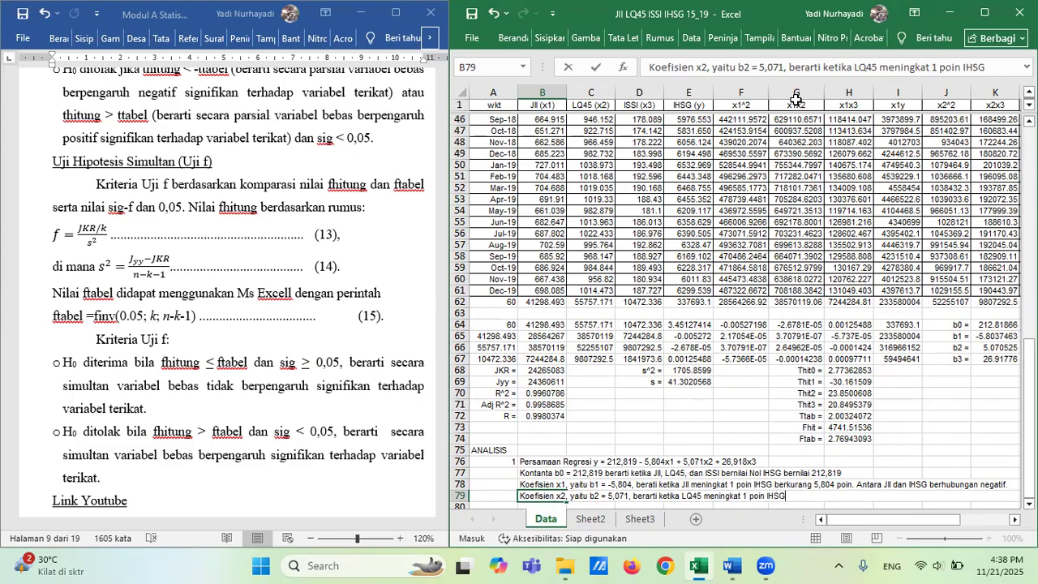
pyautogui.write(' juga ')
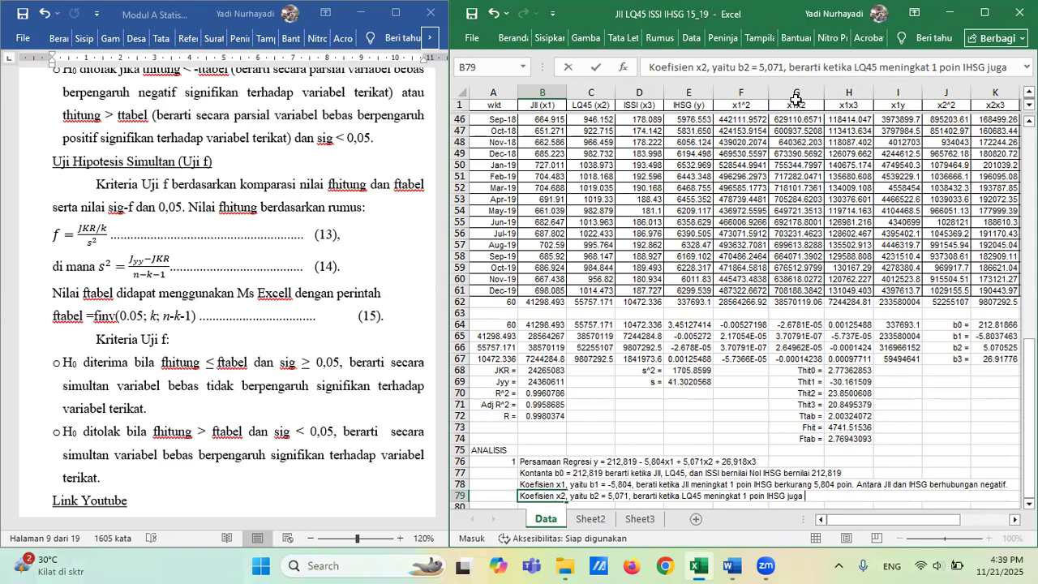
pyautogui.write('meningkat')
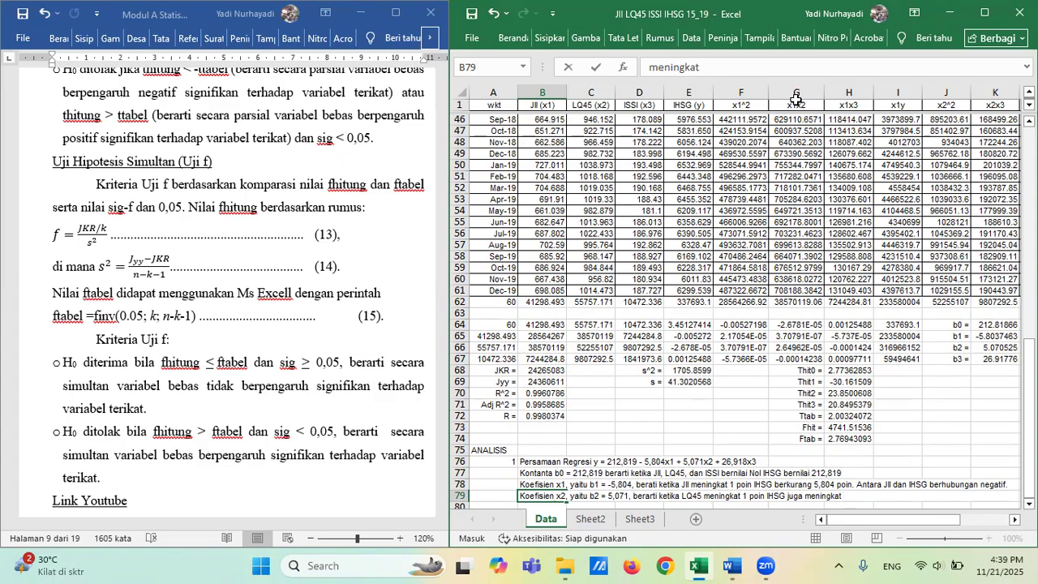
pyautogui.write('5,071 p')
pyautogui.write('in')
pyautogui.press('BackSpace')
pyautogui.press('BackSpace')
pyautogui.write('oin')
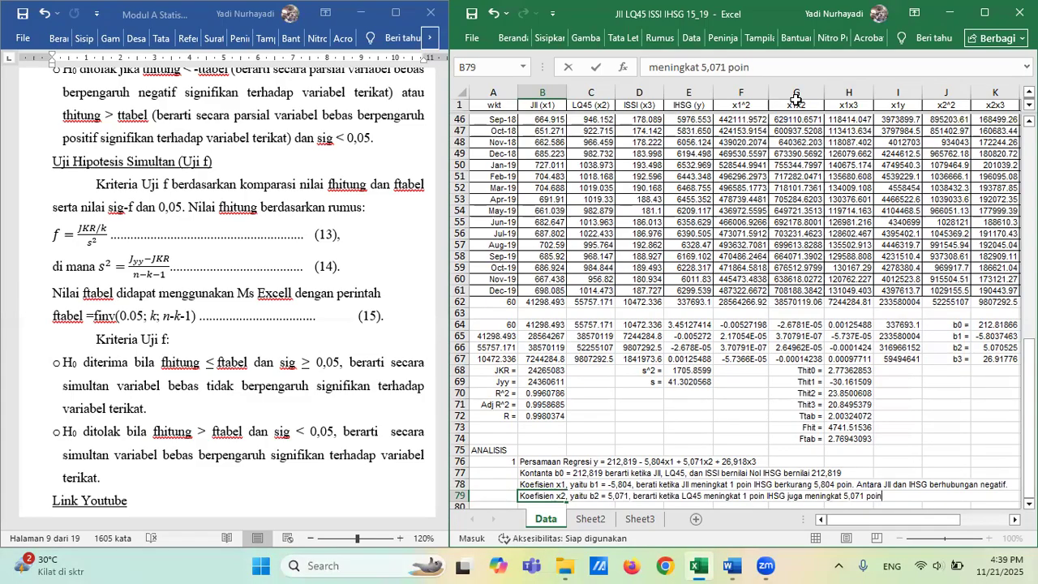
# Complete the x2 interpretation in B79 with the closing sentence "Antara LQ45 dan IHSG berhubungan positif.".
pyautogui.write('. Antara LQ45')
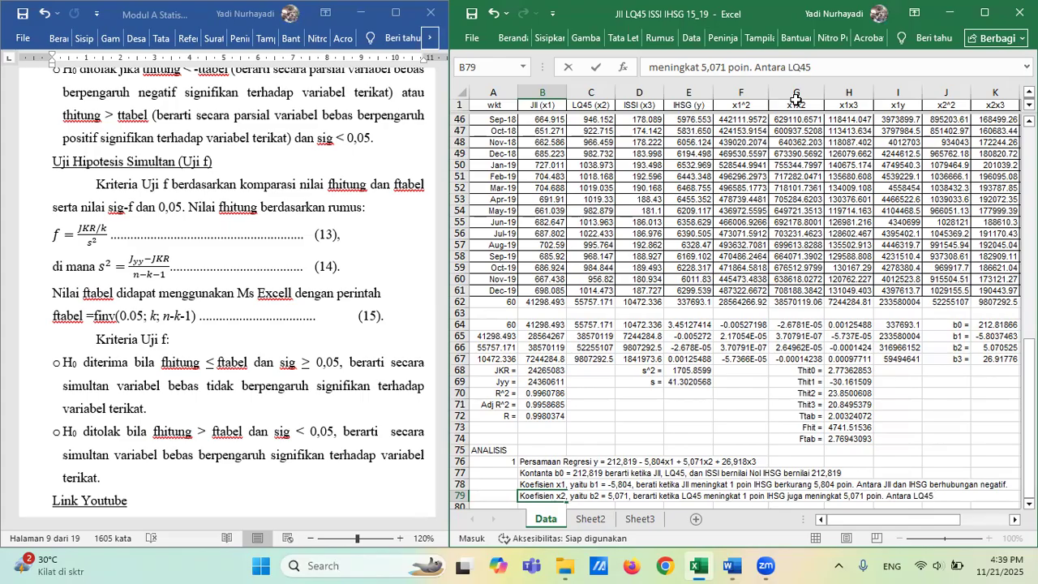
pyautogui.write(' dan IHSG berhubunga')
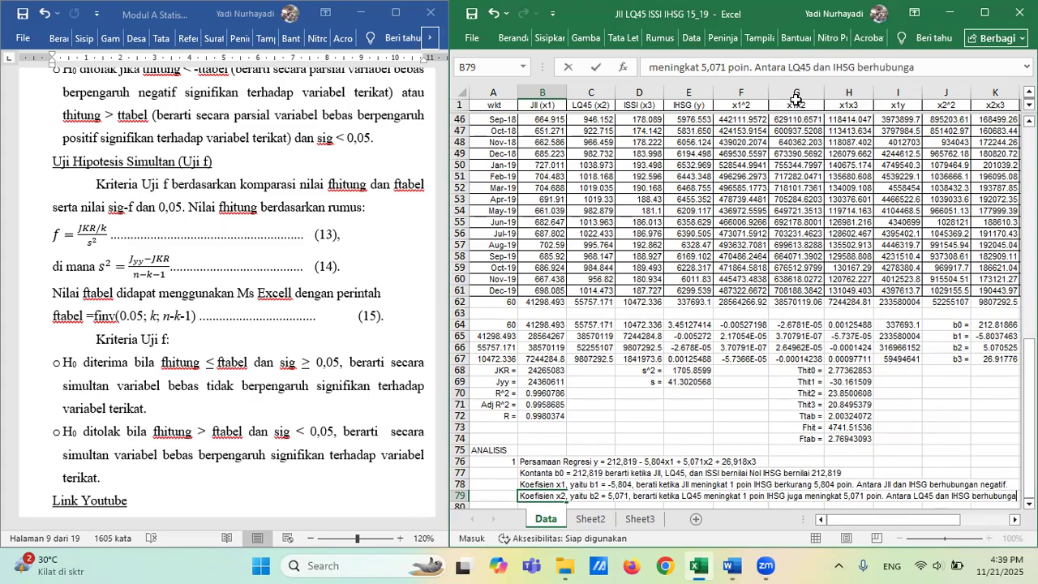
pyautogui.write('n pos')
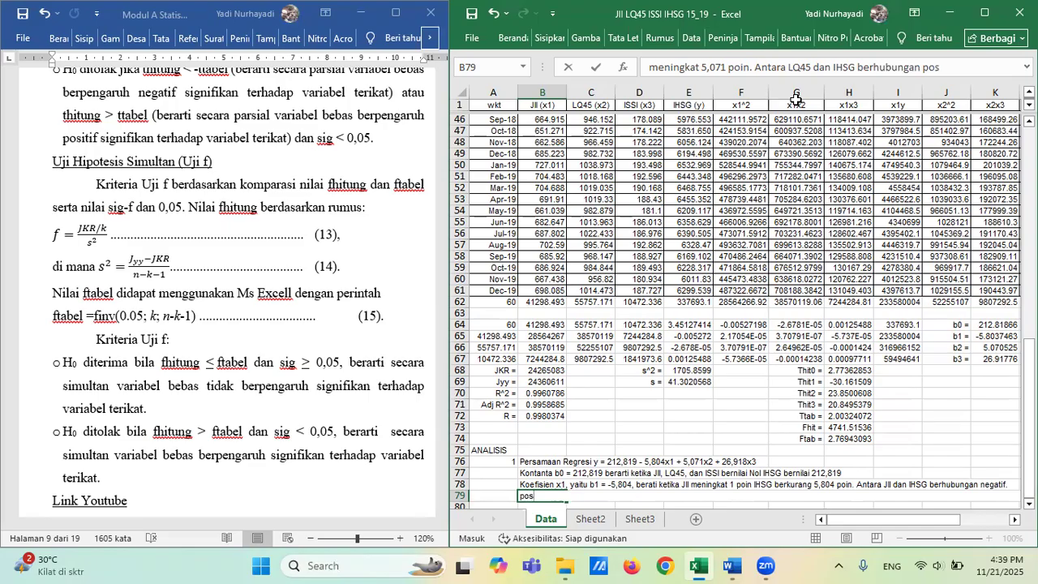
pyautogui.write('itif.')
pyautogui.press('Return')
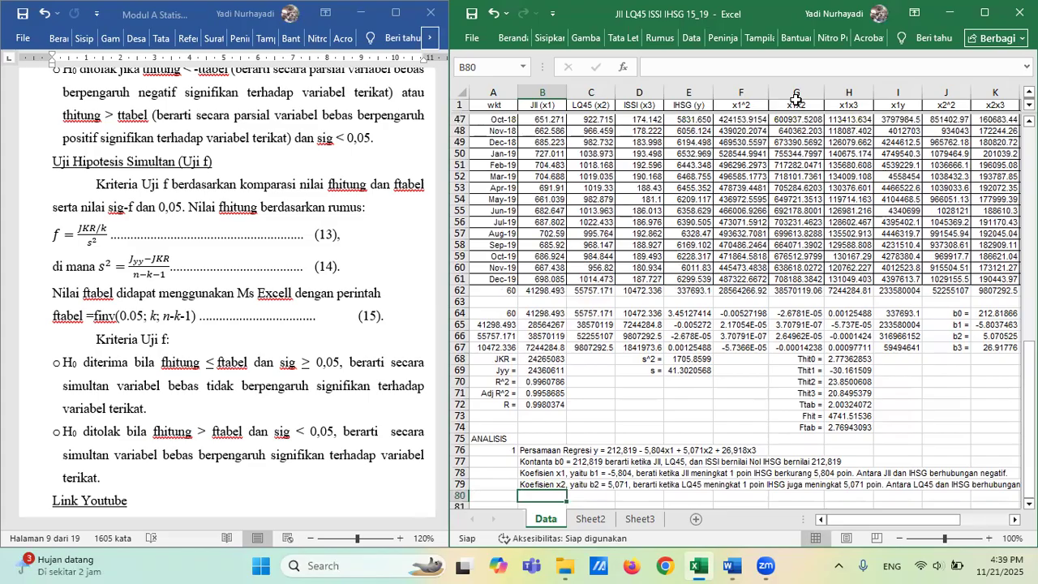
# Enter in B80 "Koefisien x3, yaitu b3 = 26,918, berarti ketika ISSI meningkat 1 poin IHSG juga meningkat 26,918 poin".
pyautogui.write('Koef')
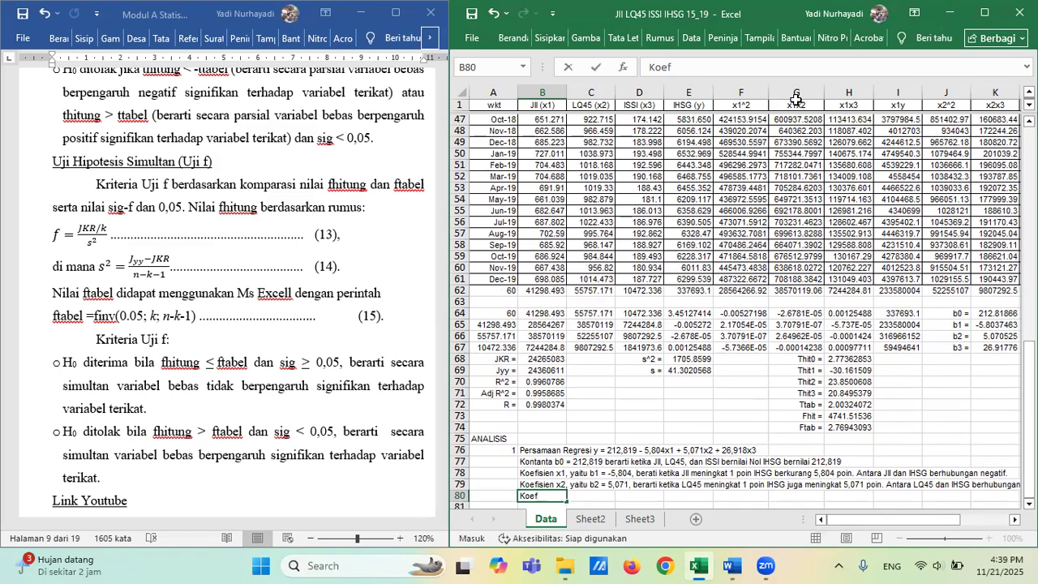
pyautogui.write('isien x3, yaitu')
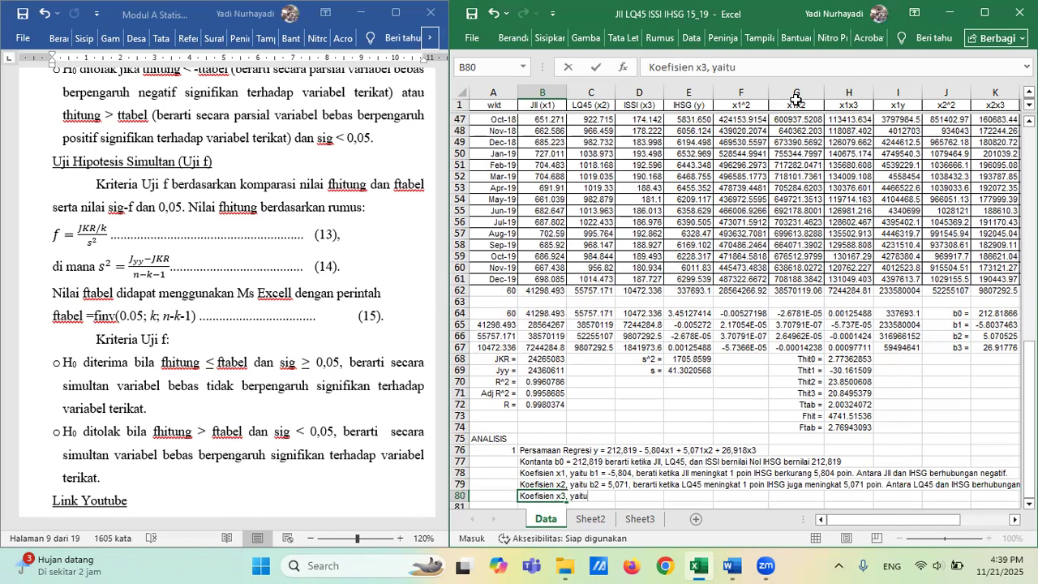
pyautogui.write(' b3 =')
pyautogui.write('2')
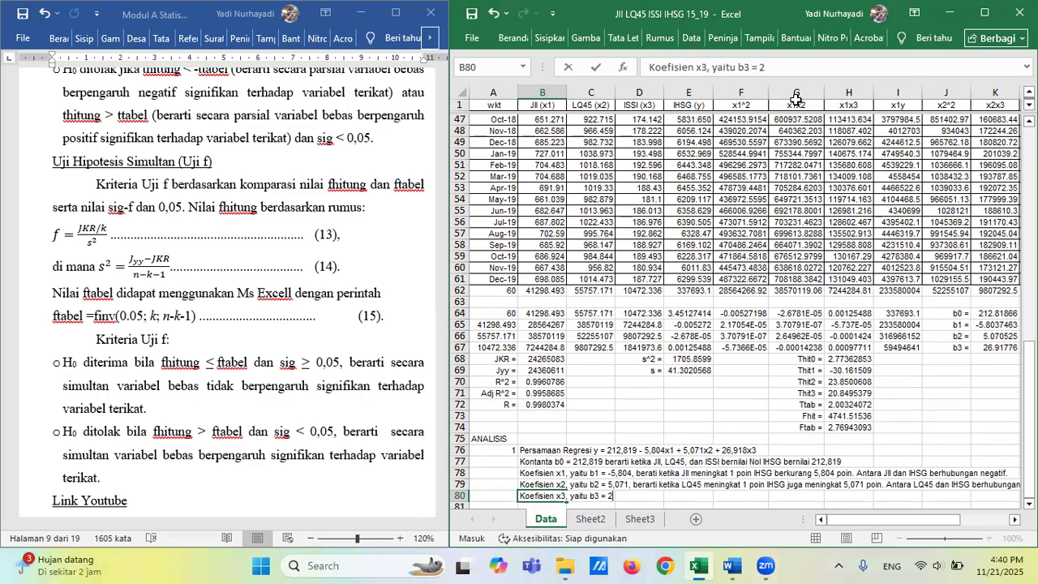
pyautogui.write('6,918, berat')
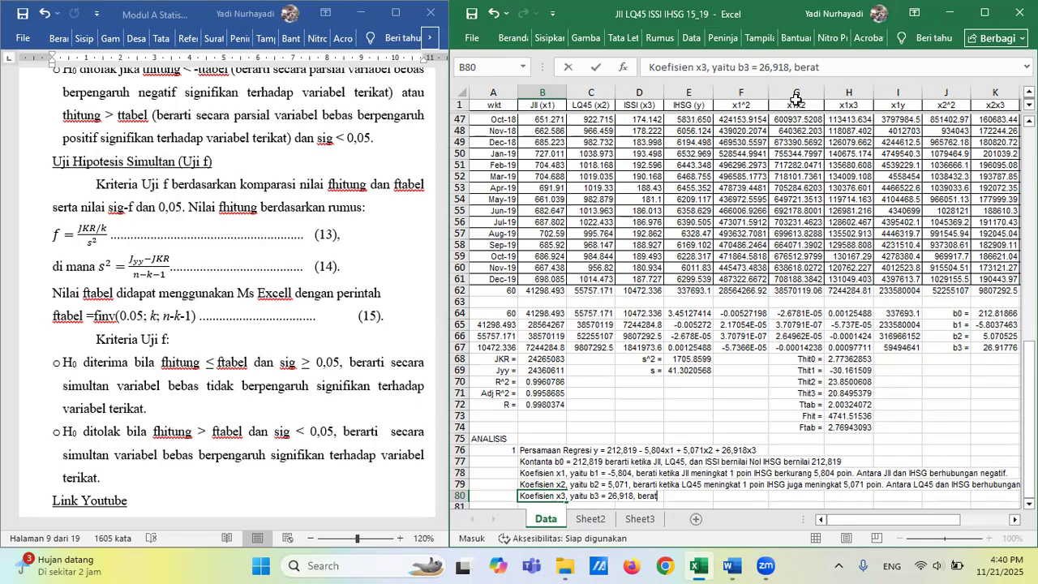
pyautogui.press('BackSpace')
pyautogui.write('rti ketika ISSI meningkat 1 poin')
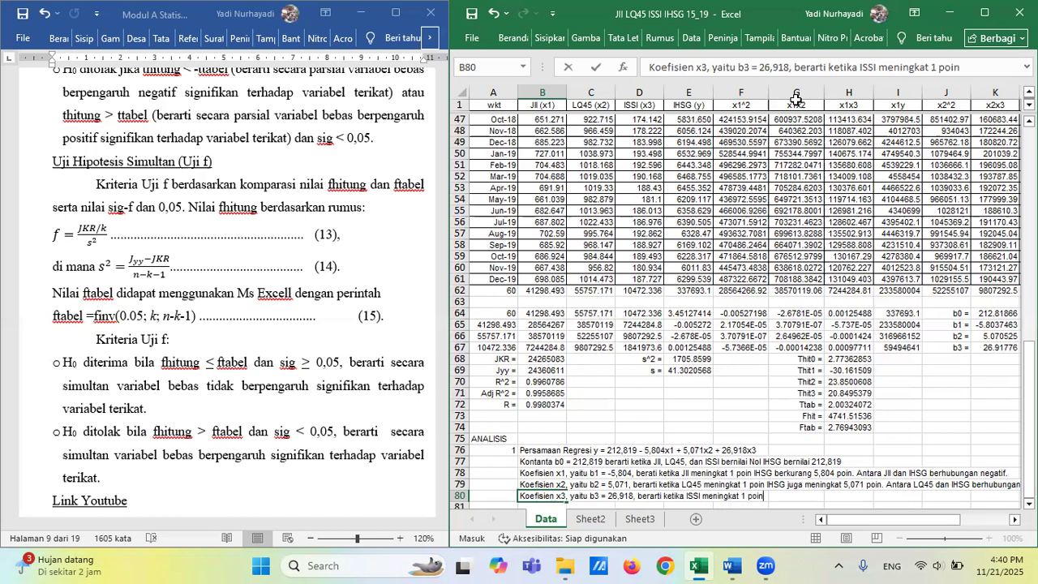
pyautogui.write(' IHSG jug')
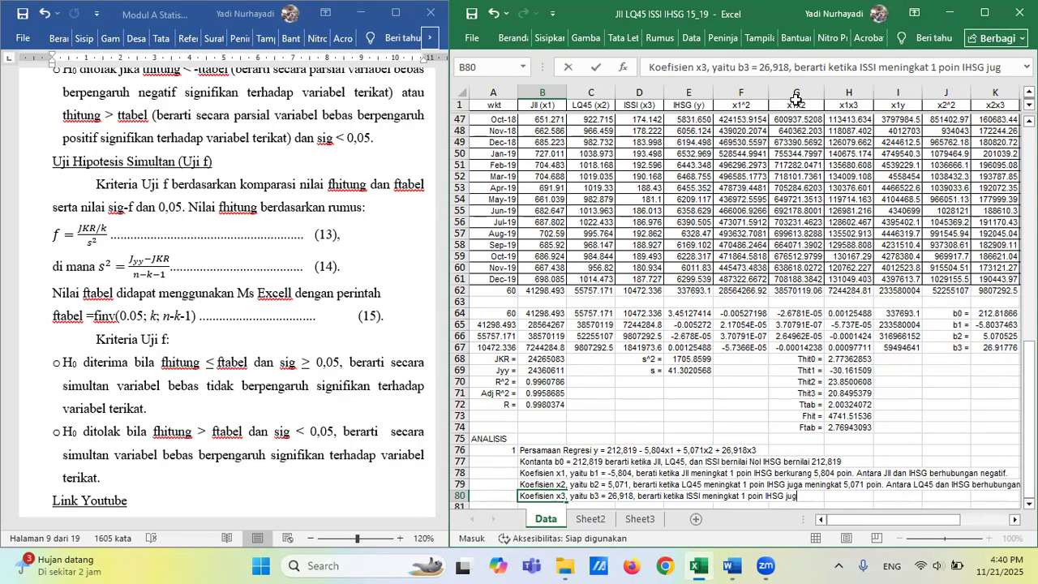
pyautogui.write('a menin')
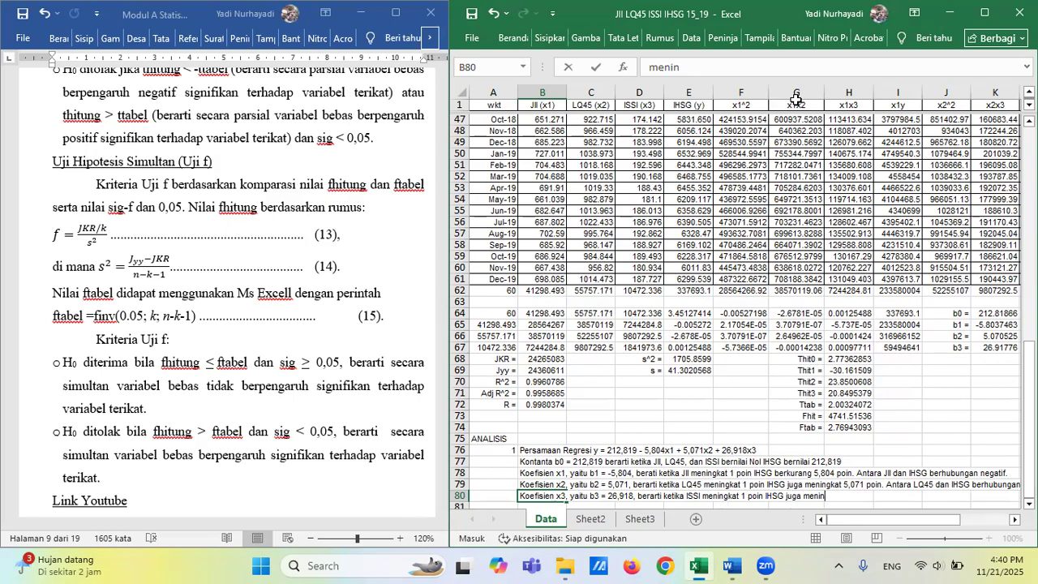
pyautogui.write('gkat')
pyautogui.write('26,918')
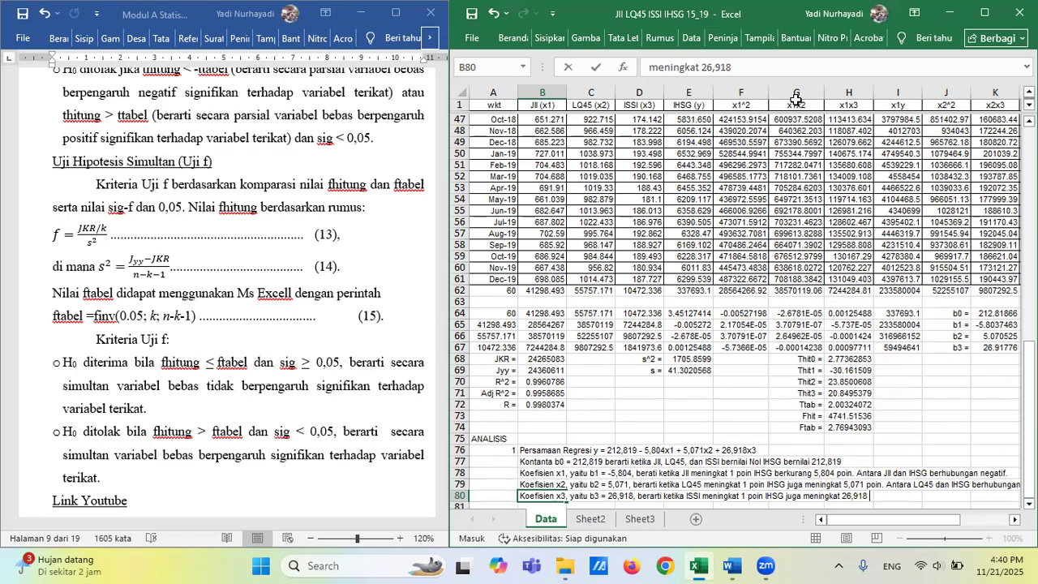
pyautogui.write(' poin')
# Complete the x3 interpretation in B80 with the closing sentence "Antara ISSI dan IHSG berhubungan positif".
pyautogui.write('. Antara')
pyautogui.write(' ISSI')
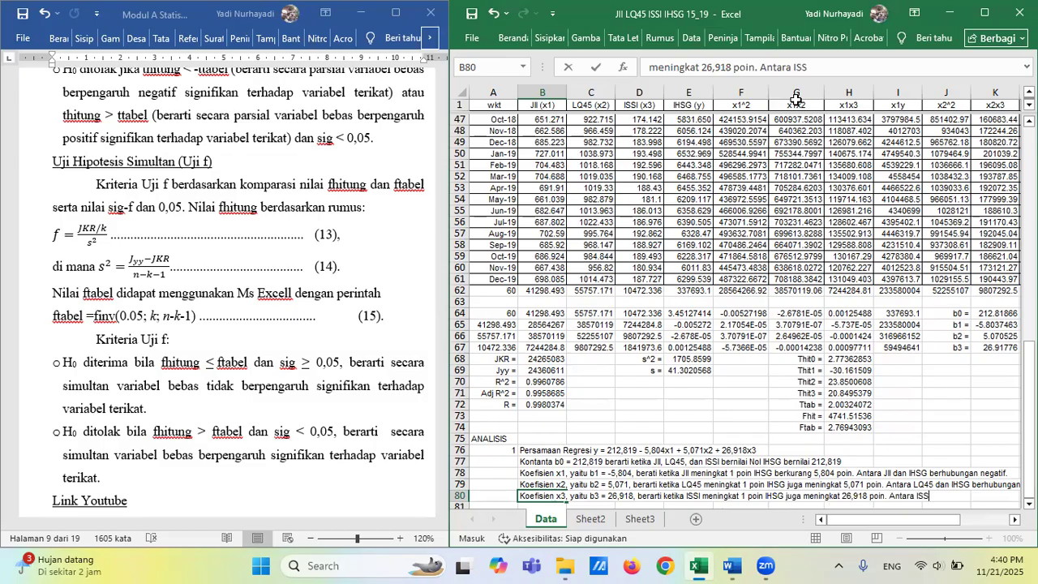
pyautogui.write(' dan IHSG')
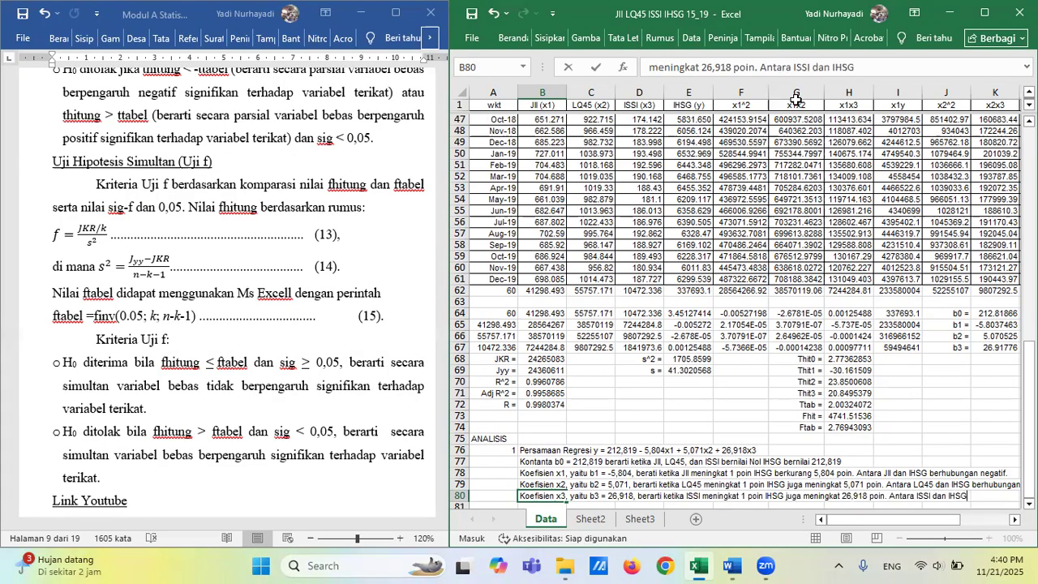
pyautogui.write(' berhubungan')
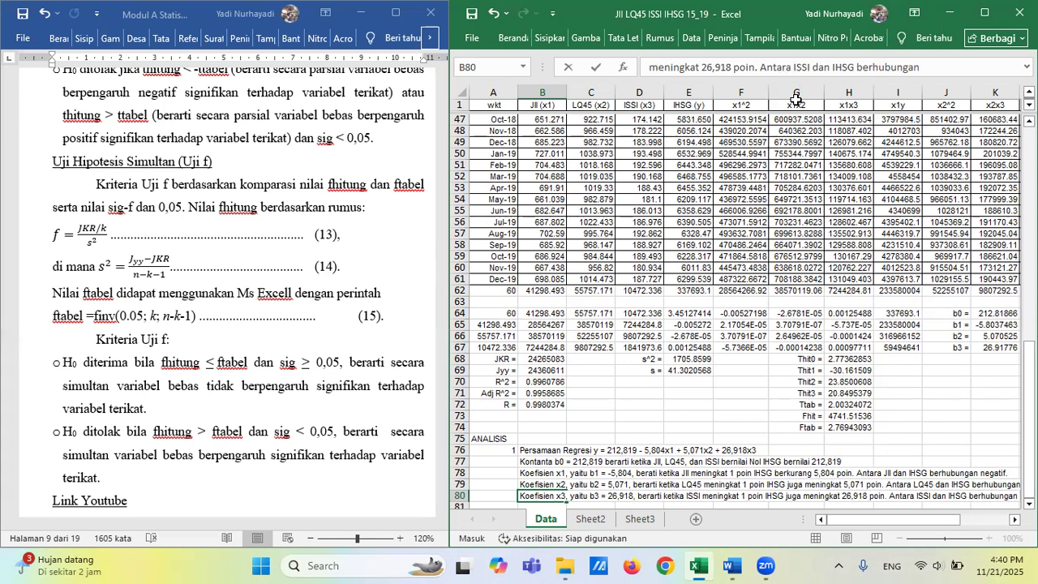
pyautogui.write(' positif')
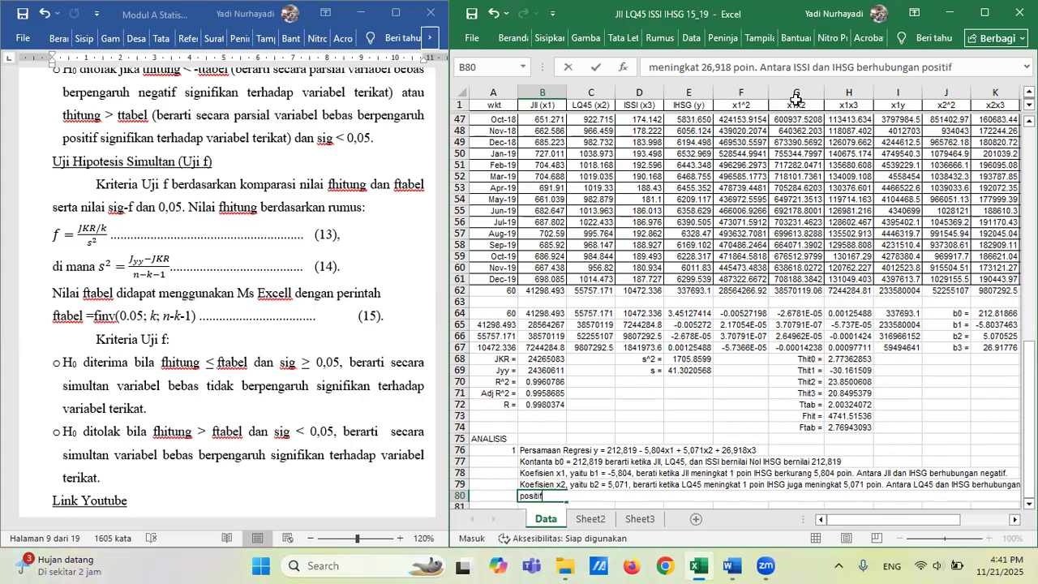
pyautogui.press('Return')
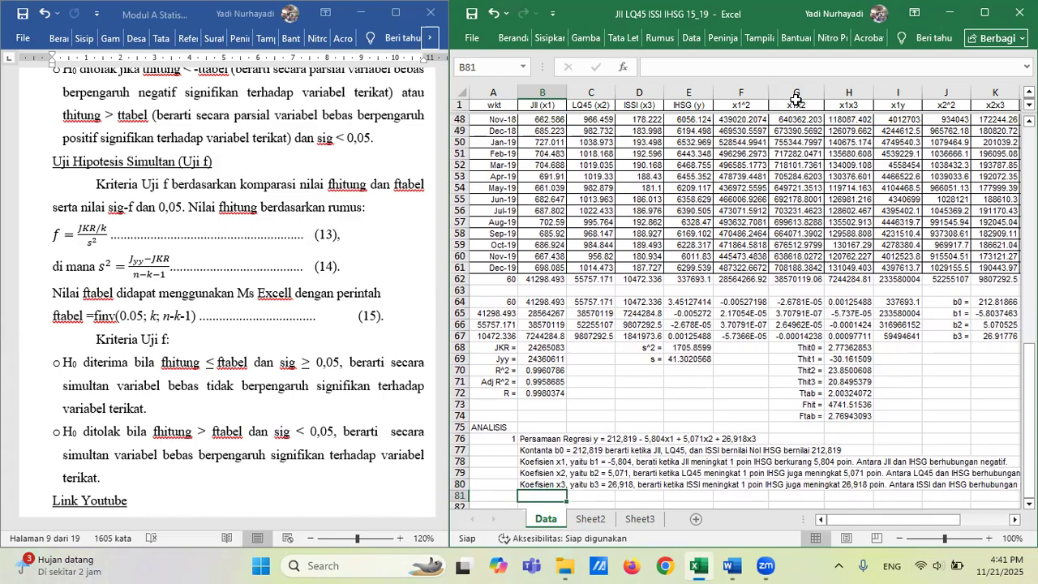
# Number the second analysis point 2 in A81 and begin its text in B81 with "Nilai Adjusted R^2 = 0,9959 berarti".
pyautogui.press('Left')
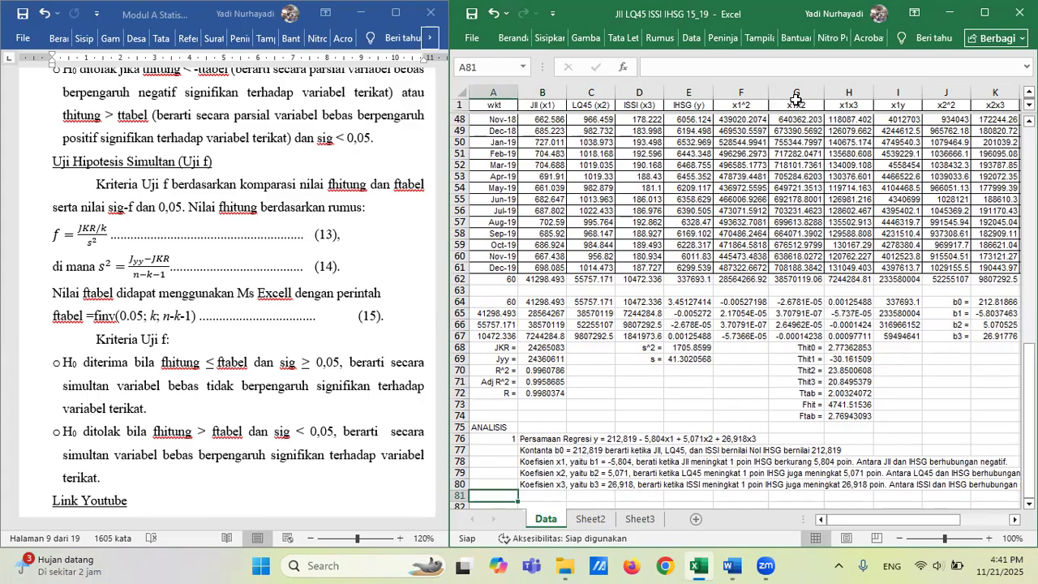
pyautogui.write('2')
pyautogui.press('Tab')
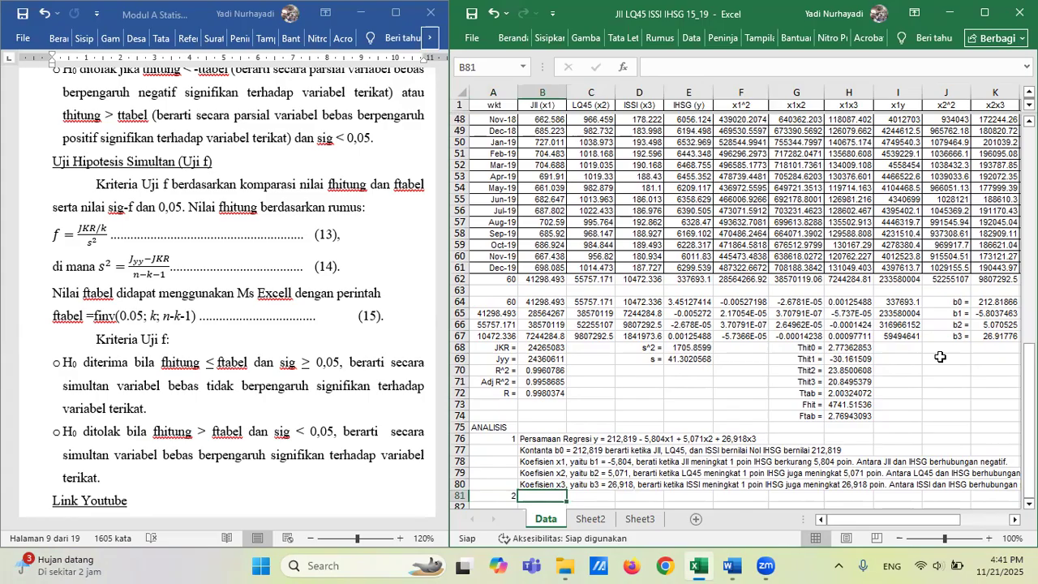
pyautogui.write('Nil')
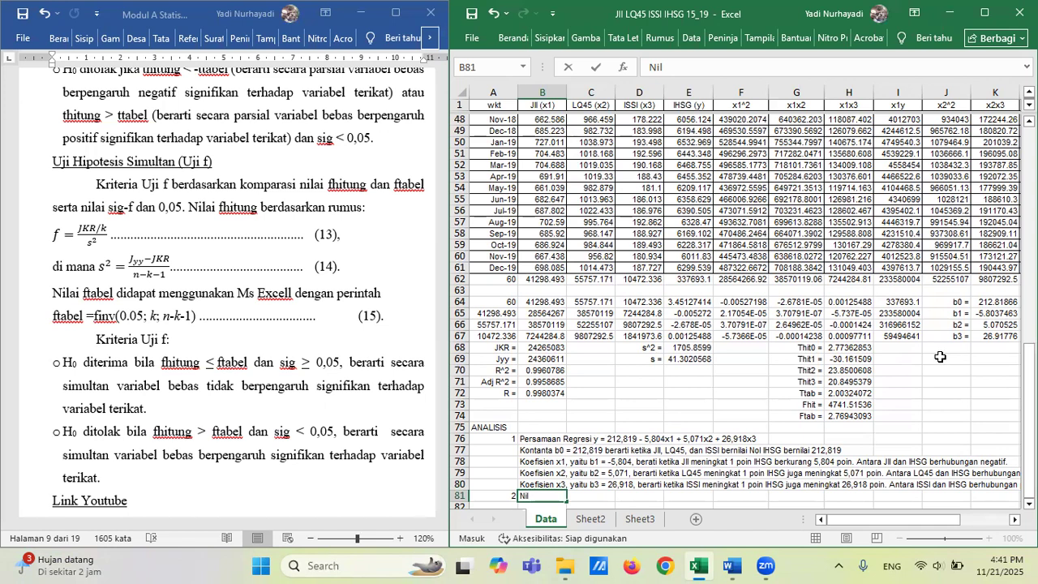
pyautogui.write('ai Adjusted')
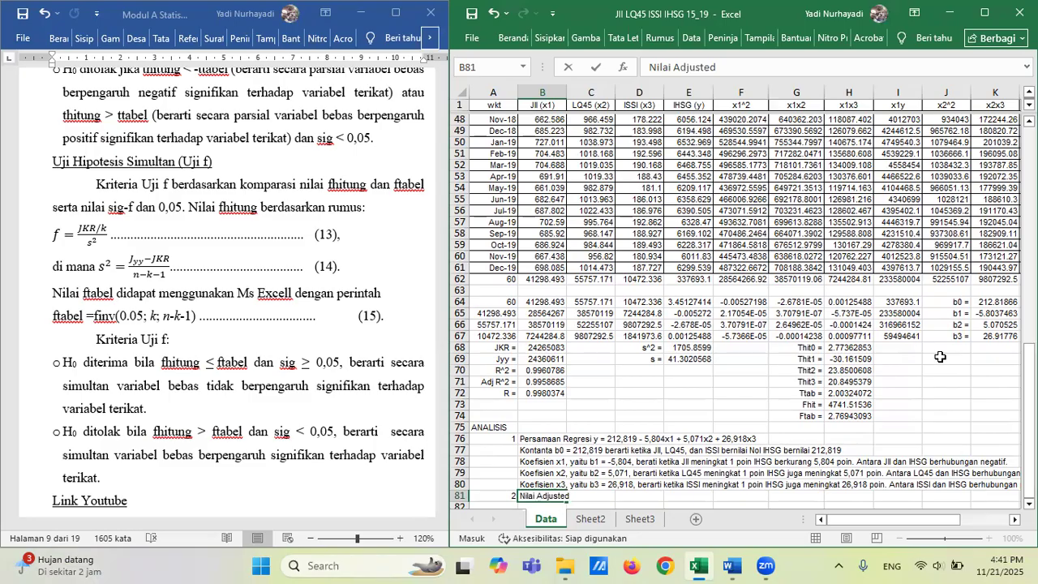
pyautogui.write(' R^2 =')
pyautogui.write('0,99')
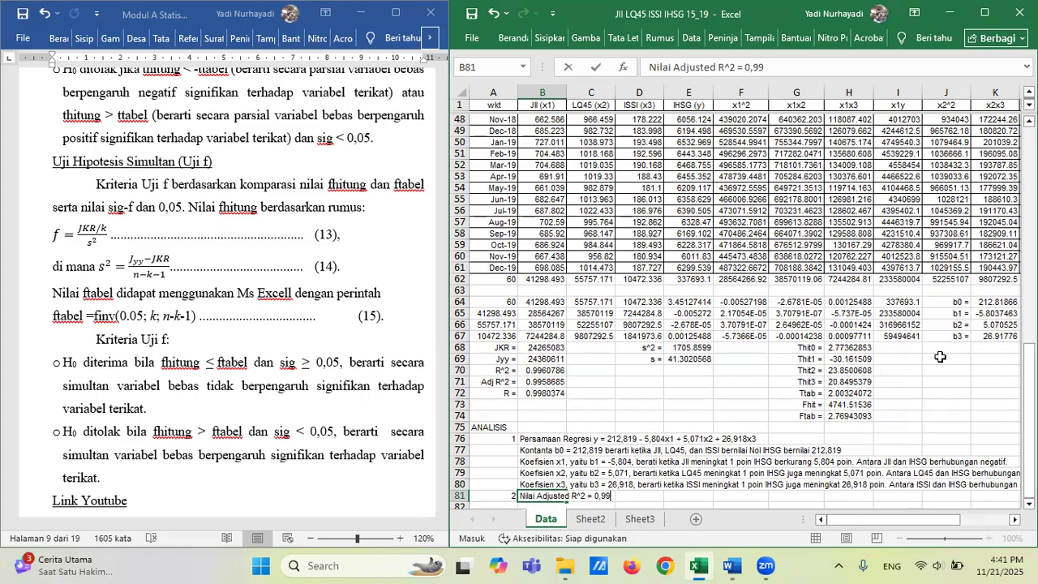
pyautogui.write('59 berarti')
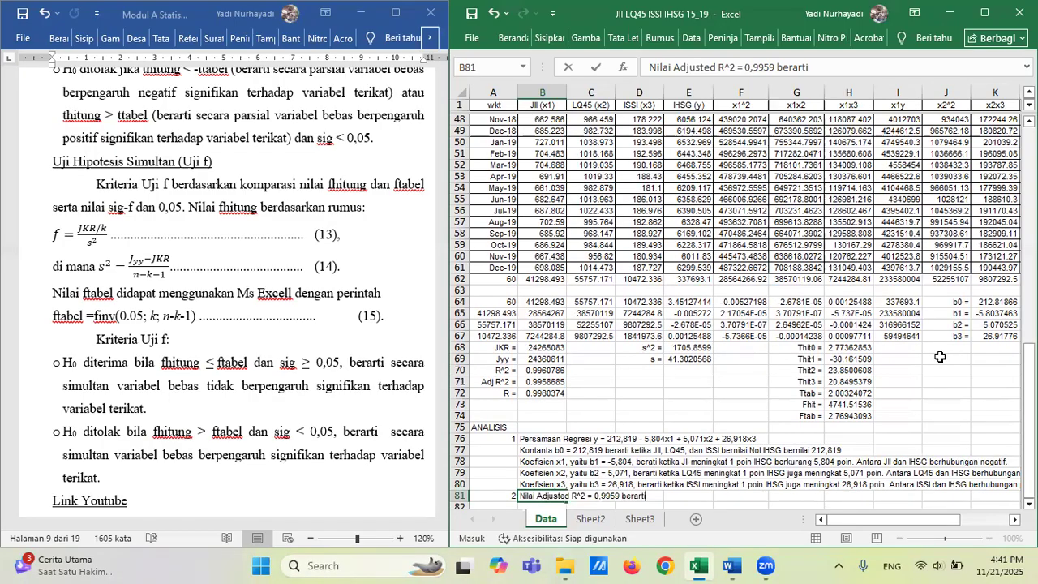
# Complete the Adjusted R^2 interpretation in B81 with "variabel bebas secara simultan mempengaruhi variabel terikat sebesar 99,59%.".
pyautogui.write('variabel bebas')
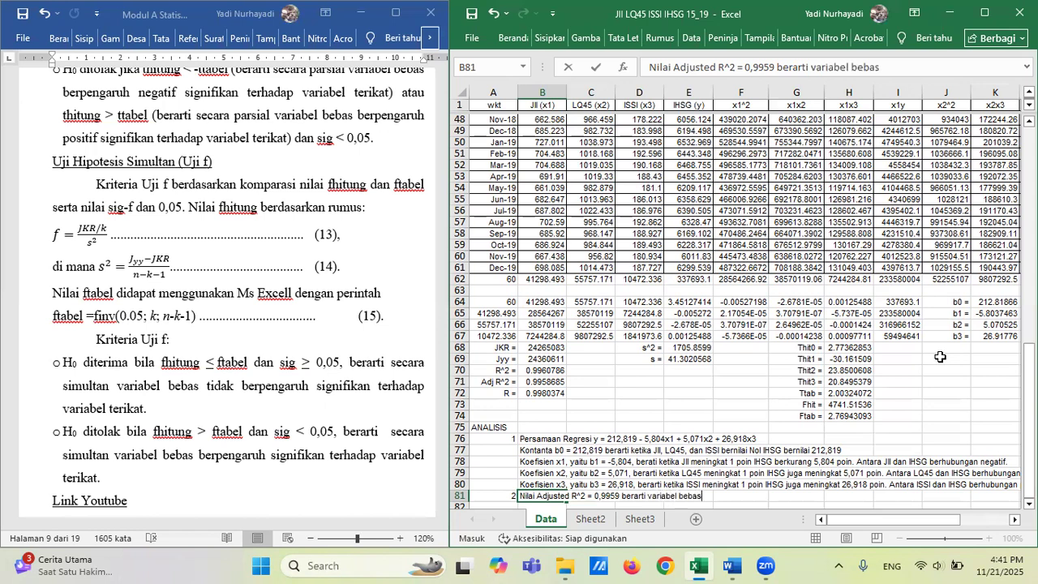
pyautogui.write(' secara simultan')
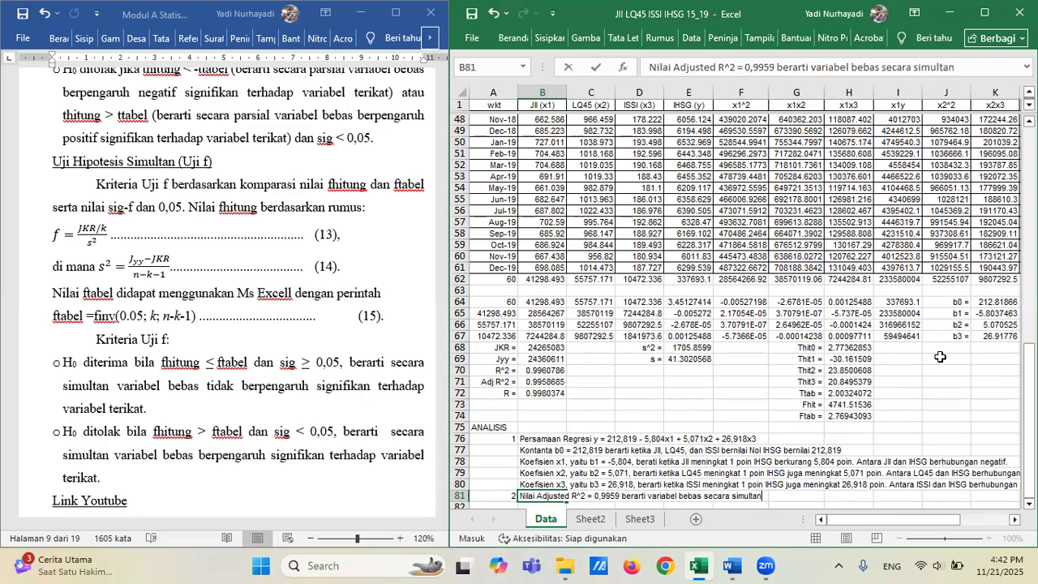
pyautogui.write(' mempengaruhi')
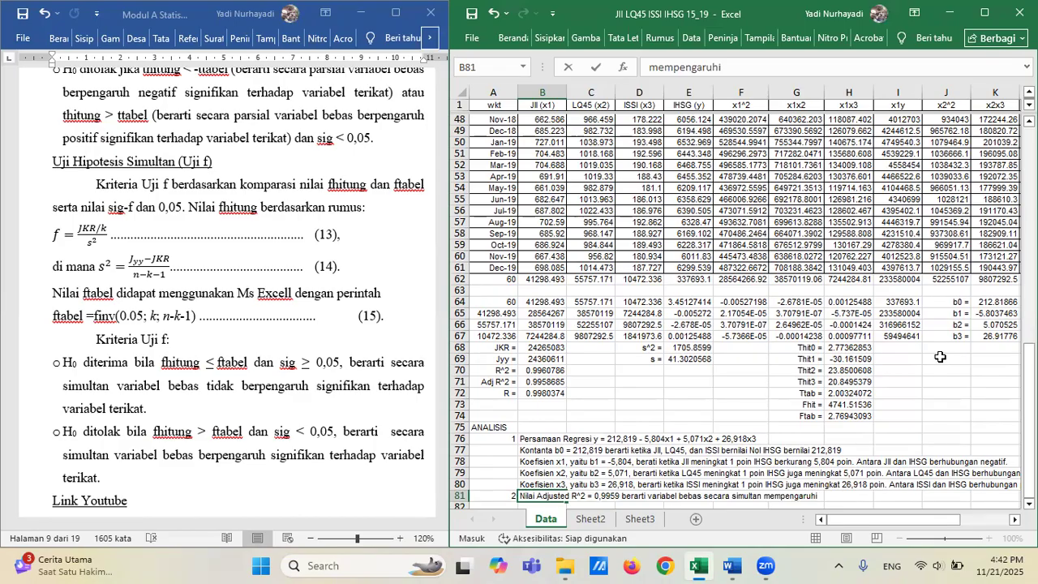
pyautogui.write(' variabel teri')
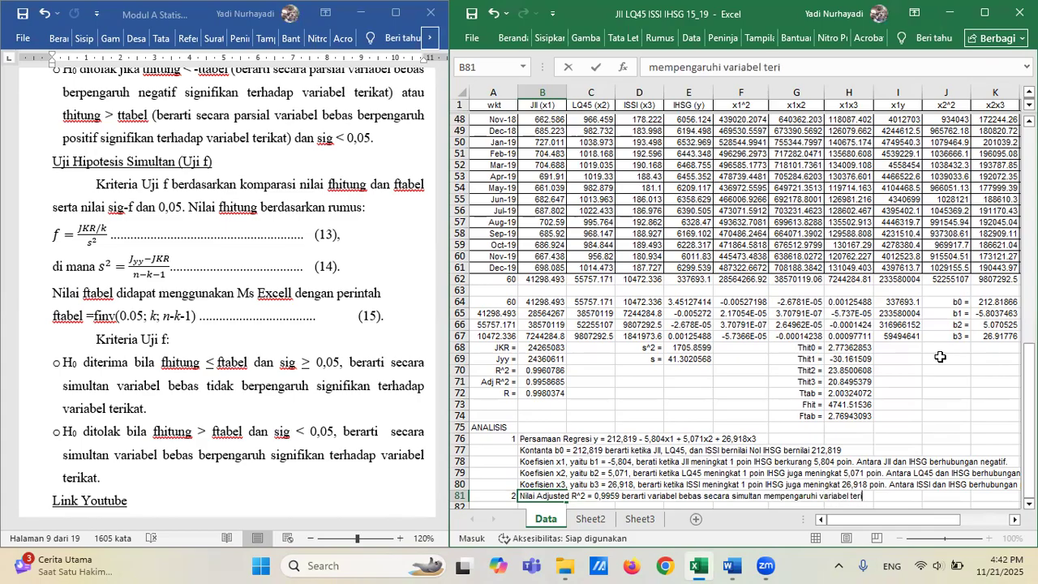
pyautogui.write('kat sebesar ')
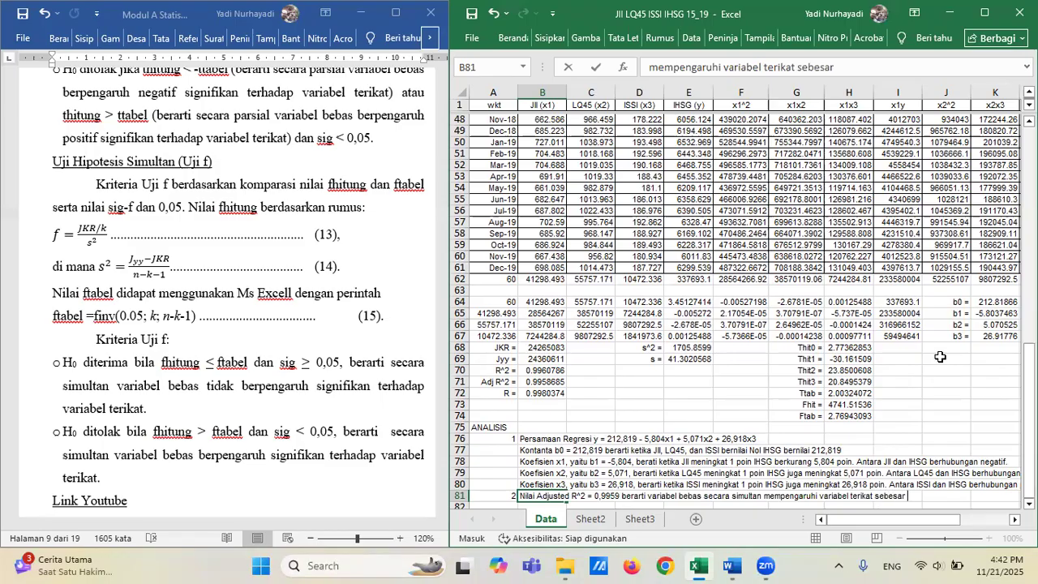
pyautogui.write('99,59%')
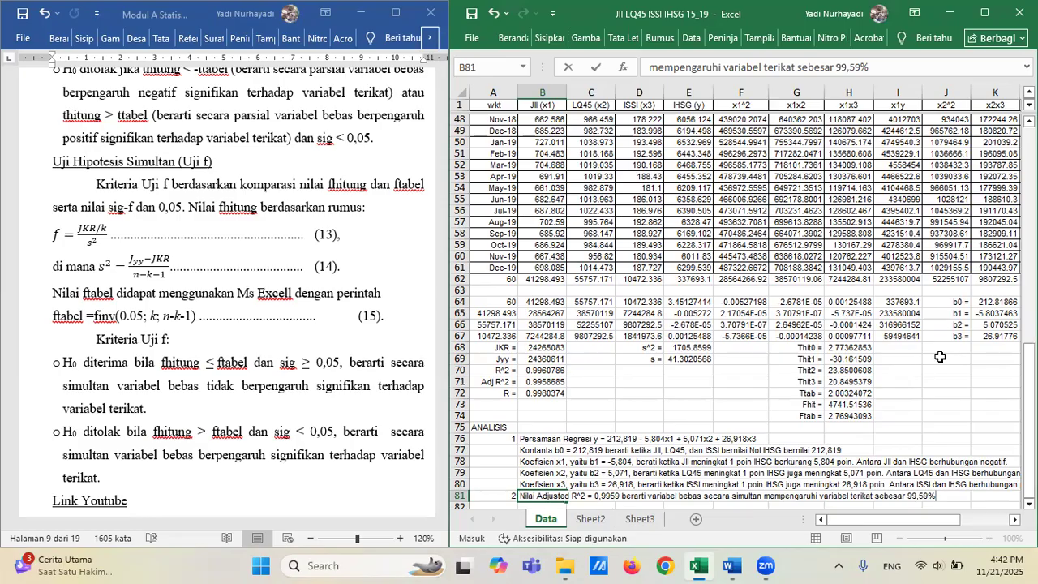
pyautogui.write('.')
pyautogui.press('Return')
# Begin the correlation interpretation in B82 with "Nilai Koefisien Korelasi R = 0,9980, berarti".
pyautogui.write('Nilai')
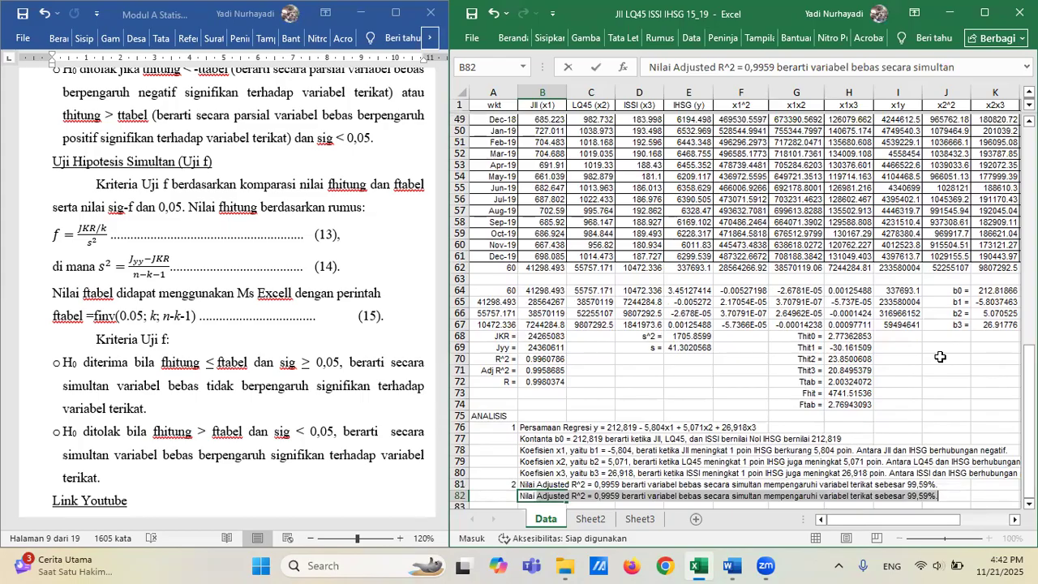
pyautogui.write(' Koefi')
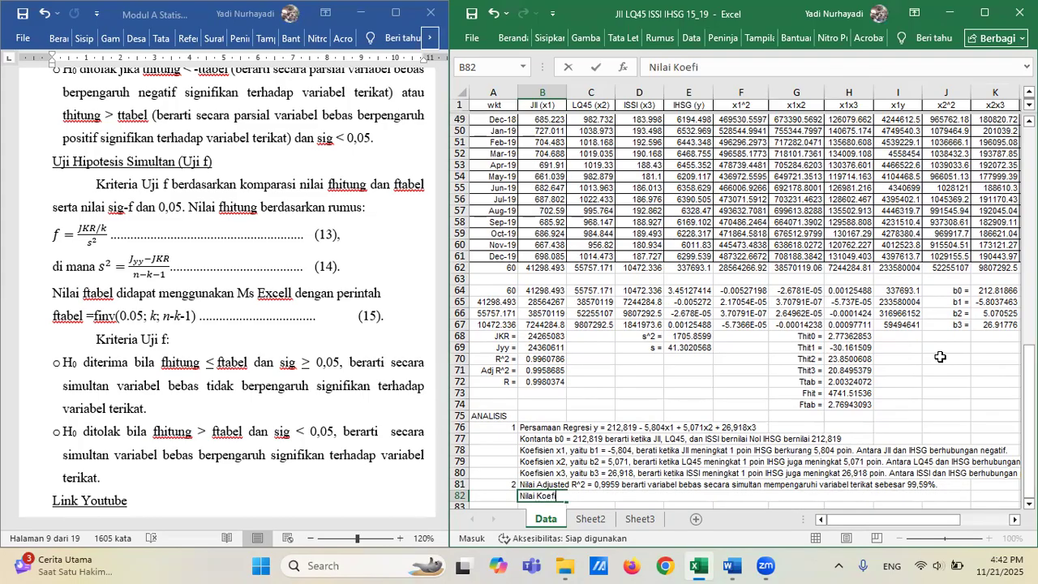
pyautogui.write('sien Korelsi')
pyautogui.press('BackSpace')
pyautogui.press('BackSpace')
pyautogui.write('asi')
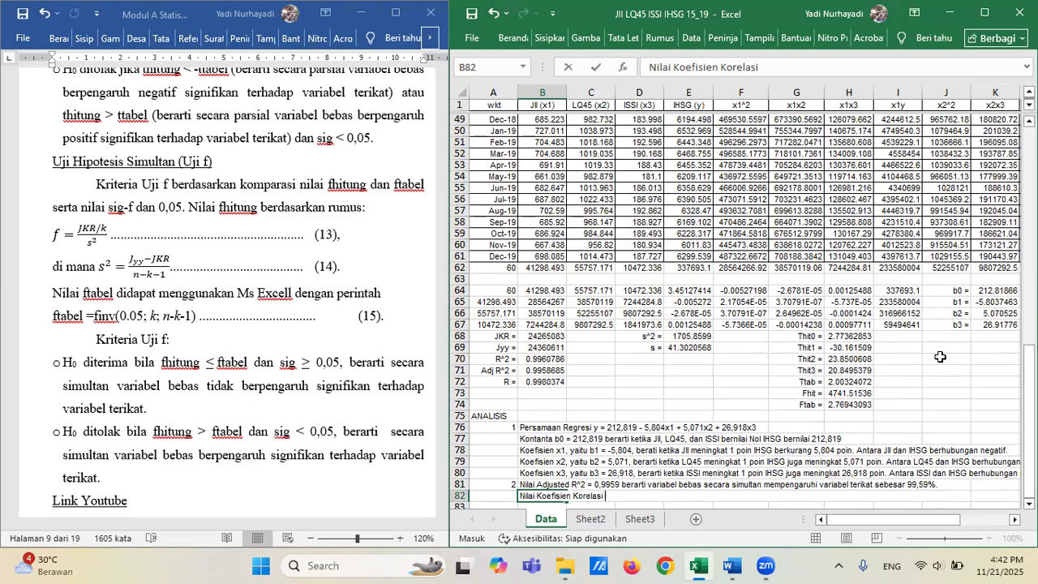
pyautogui.write(' R =')
pyautogui.write('0,9980, berarti')
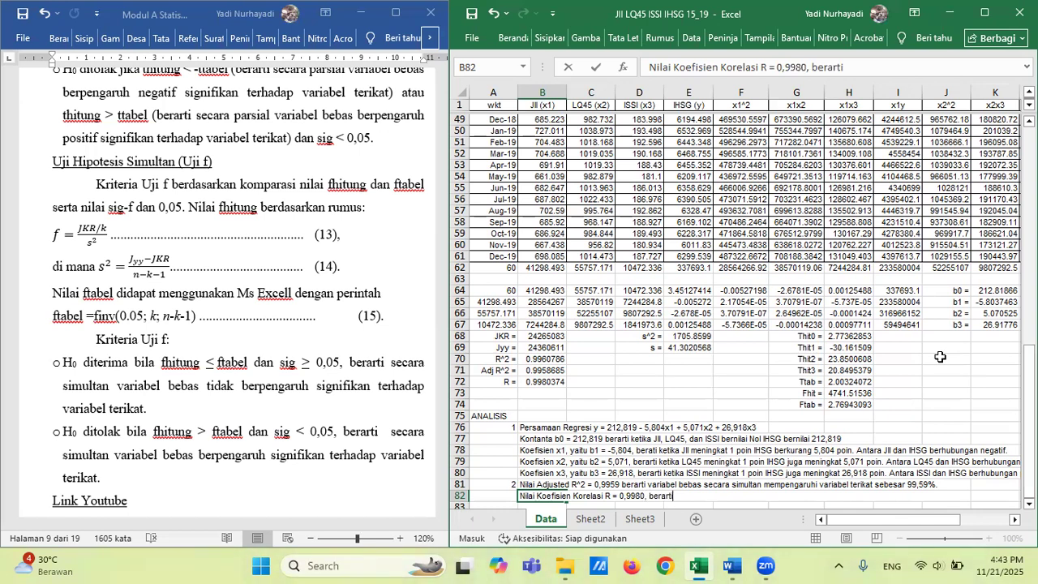
# Complete the sentence in B82 with "antara variabel bebas secara simultan dan variabel terikat berhubungan/berkorelasi sangat kuat.".
pyautogui.write(' antara variabel bebas')
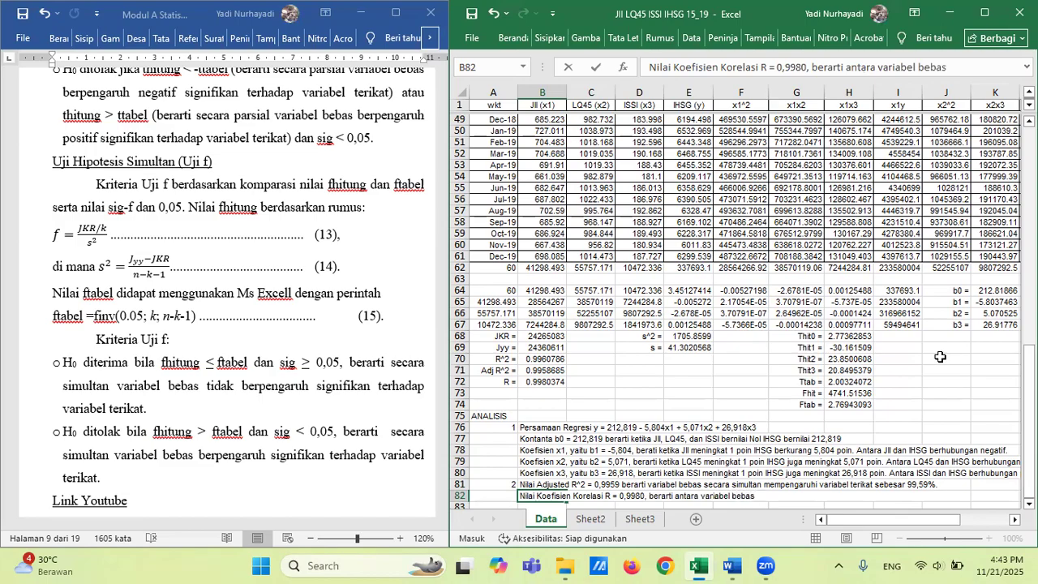
pyautogui.write(' secara simulta')
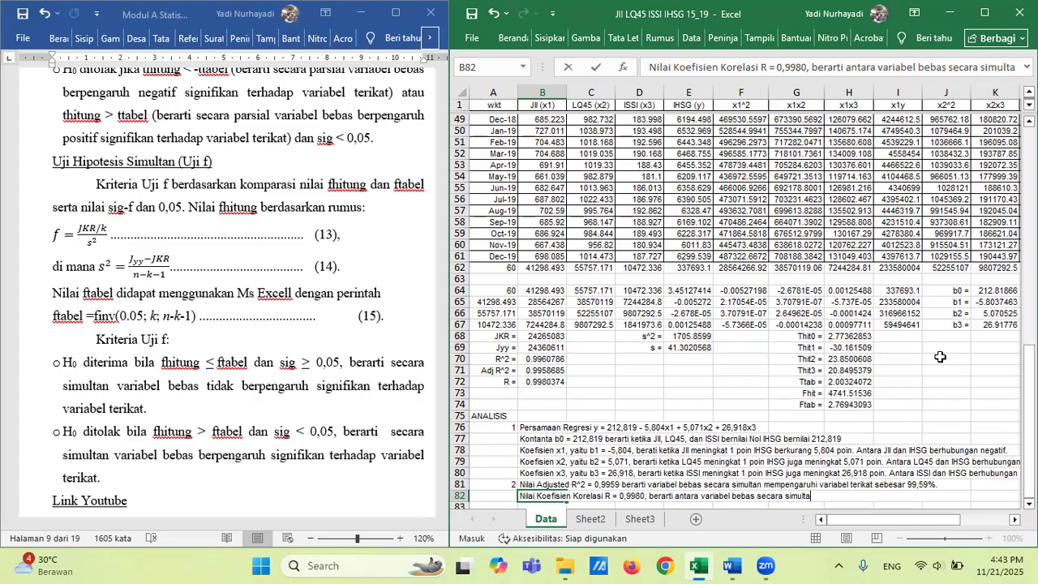
pyautogui.write('n dan variabel terikat')
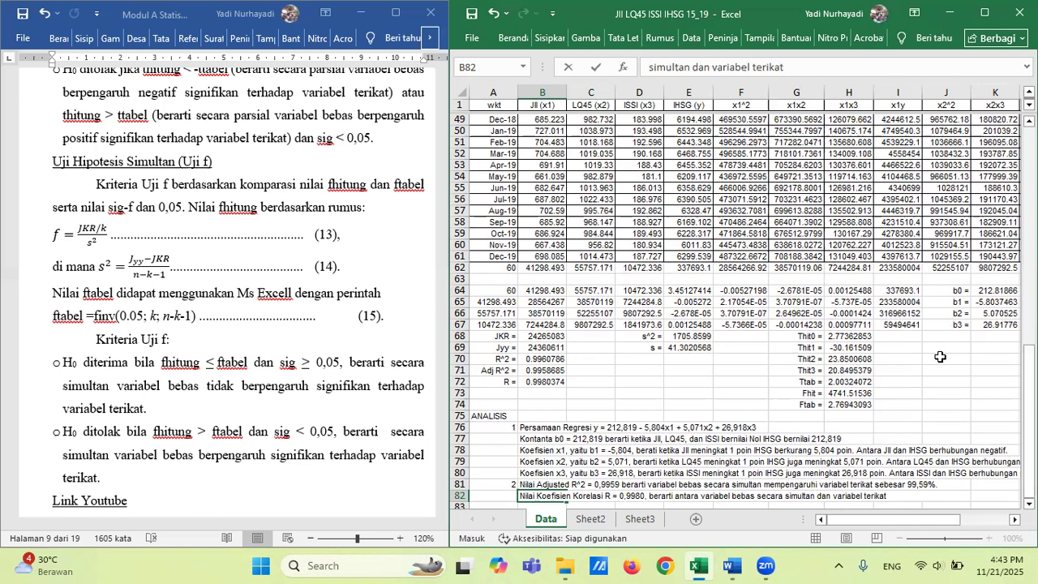
pyautogui.write('berhubungan')
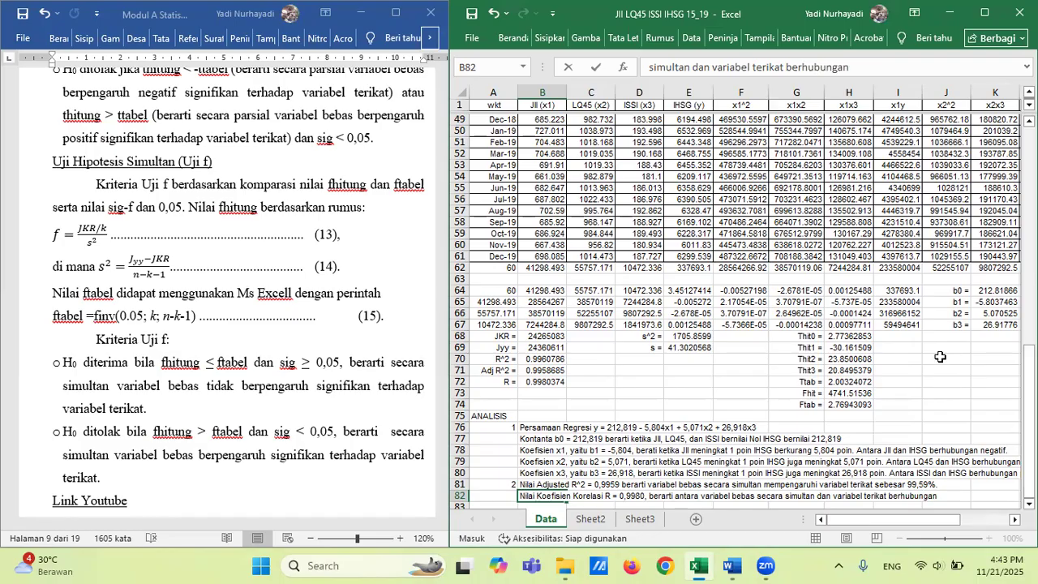
pyautogui.write('/berkorelsi')
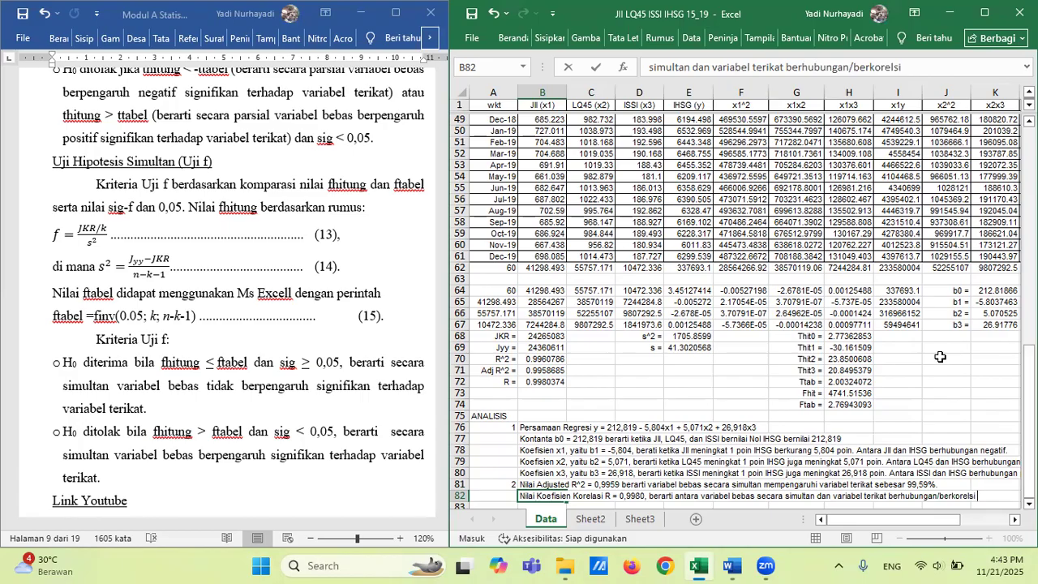
pyautogui.press('BackSpace')
pyautogui.write('asi sangat kuat.')
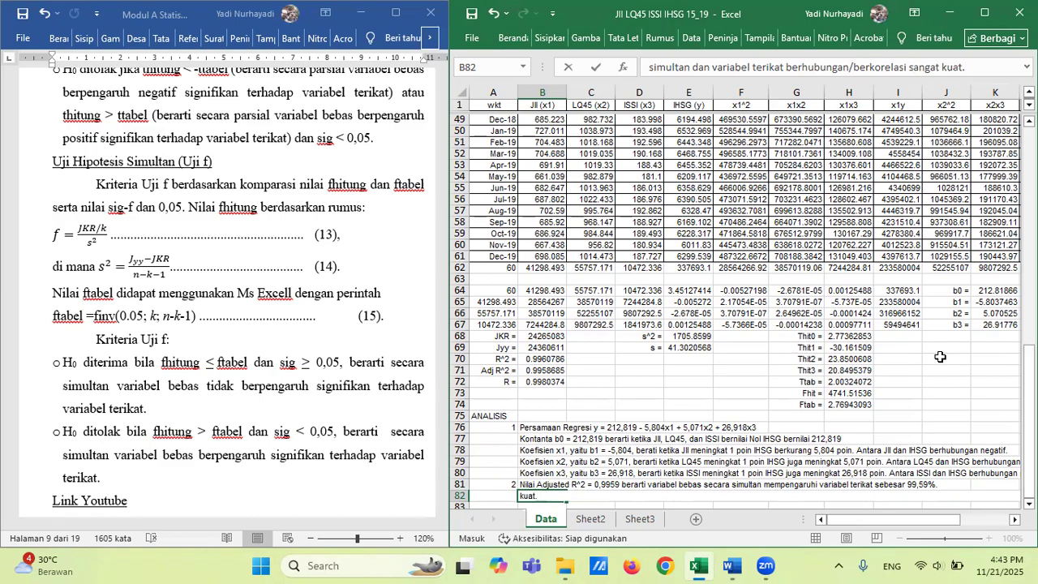
# Finish the correlation sentence in B82 and number the third analysis point 3 in A83.
pyautogui.press('Return')
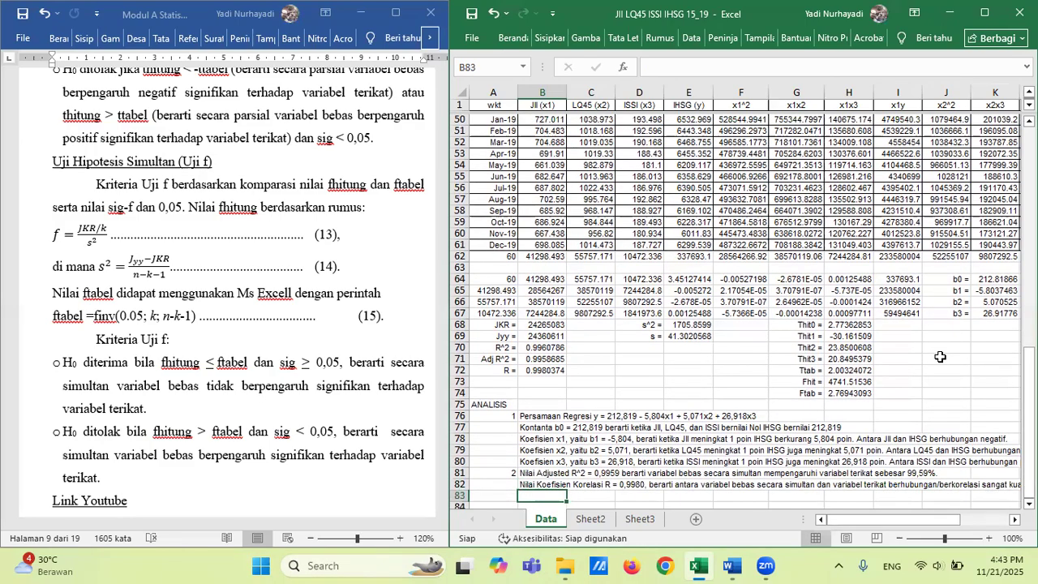
pyautogui.press('Left')
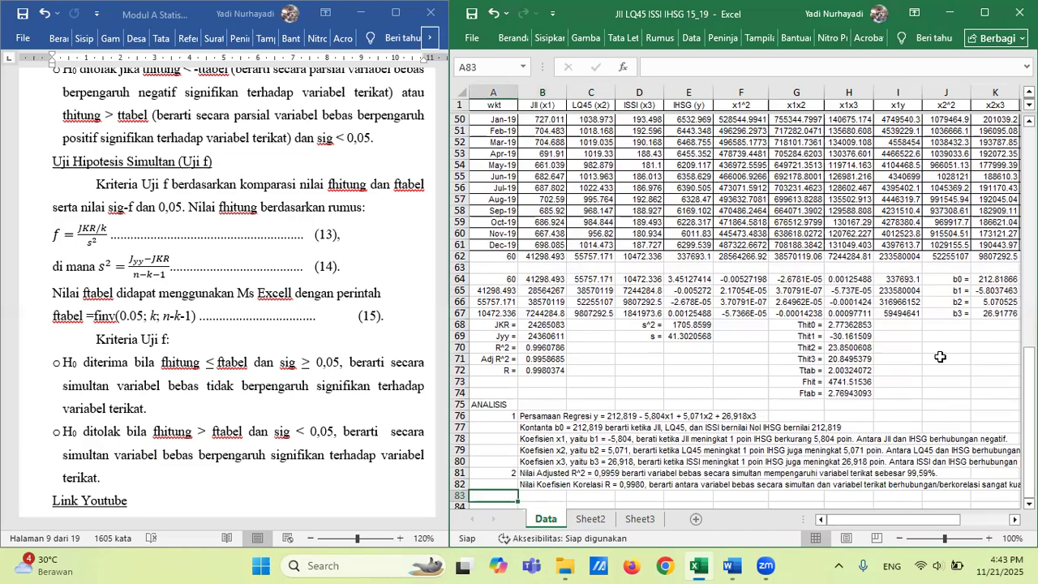
pyautogui.write('3')
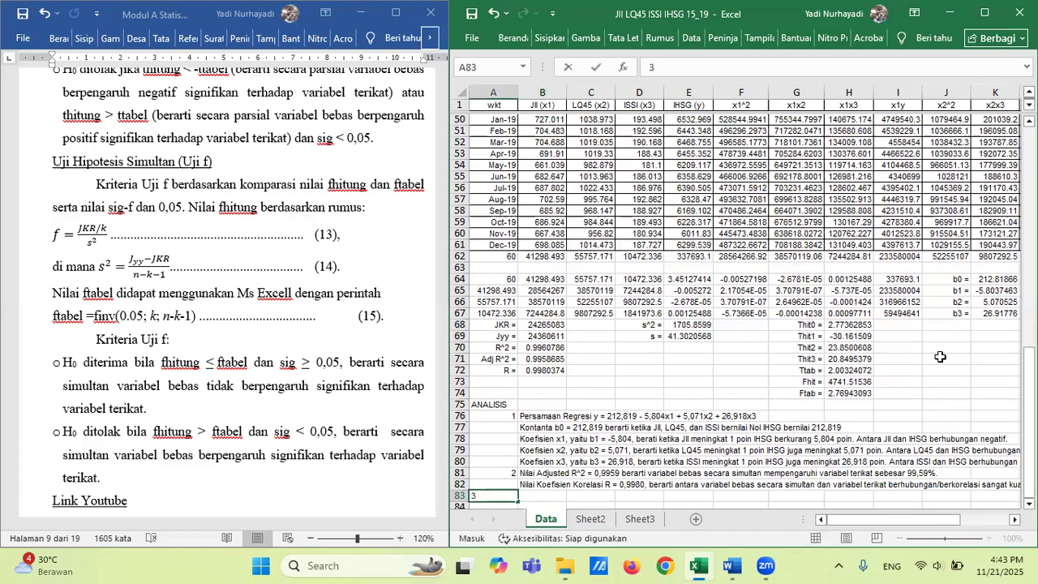
pyautogui.press('Tab')
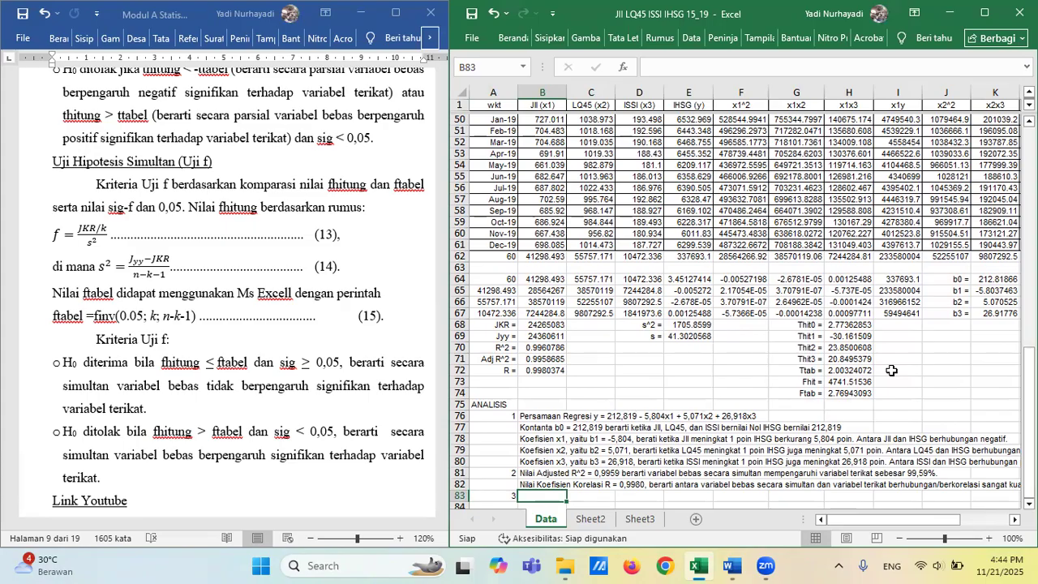
# Begin the t-test interpretation for JII in B83 with "Thit1 < -Ttab, yaitu -30,162 < -2,003, berarti".
pyautogui.write('Thit')
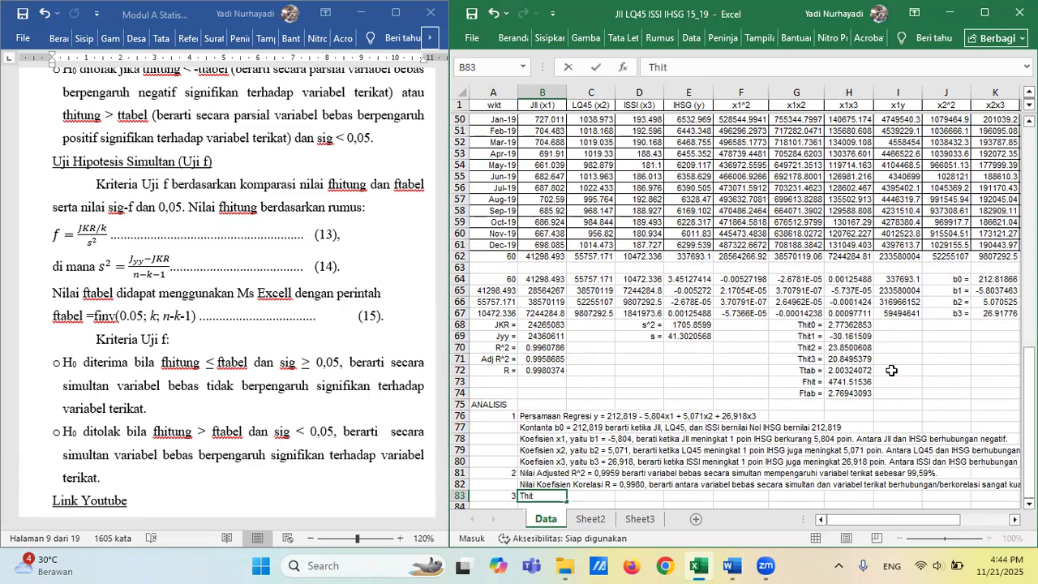
pyautogui.write(' 1')
pyautogui.press('BackSpace')
pyautogui.press('BackSpace')
pyautogui.write('1')
pyautogui.write(' >')
pyautogui.press('BackSpace')
pyautogui.press('BackSpace')
pyautogui.write('< -Ttab, yaitu -30')
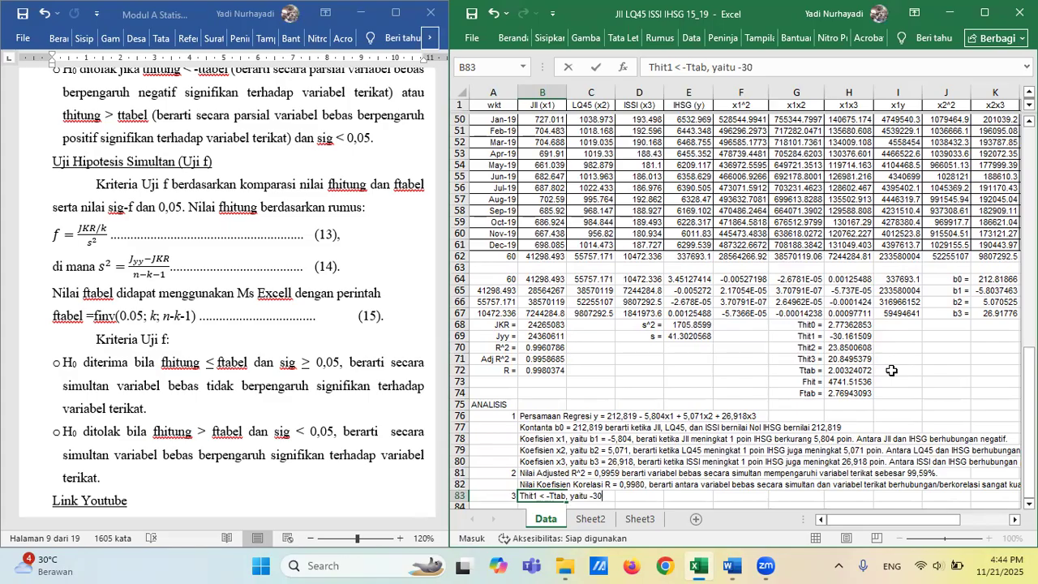
pyautogui.write(',162 <')
pyautogui.write('-2,003, berarti')
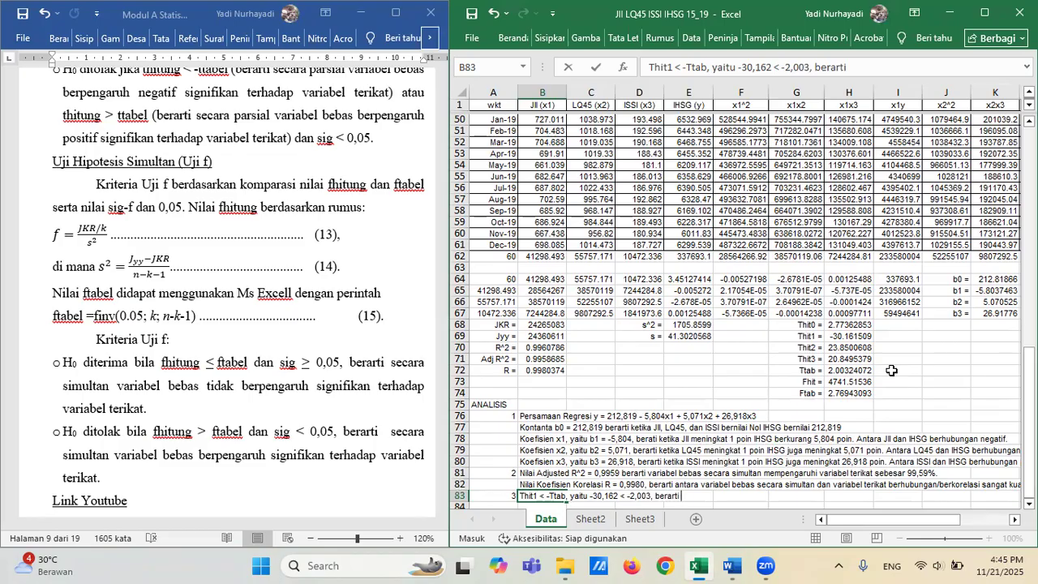
# Complete the JII t-test sentence in B83 with "JII berpengaruh negatif signifikan terhadap IHSG.".
pyautogui.write(' JII berpengaruh')
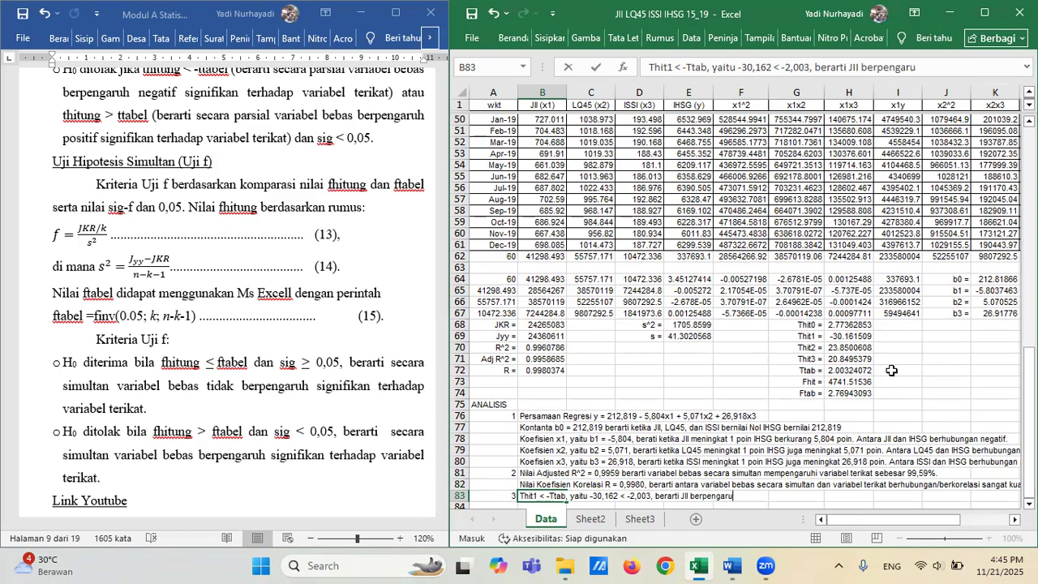
pyautogui.write('egatif signifikan terhadap IHSG.')
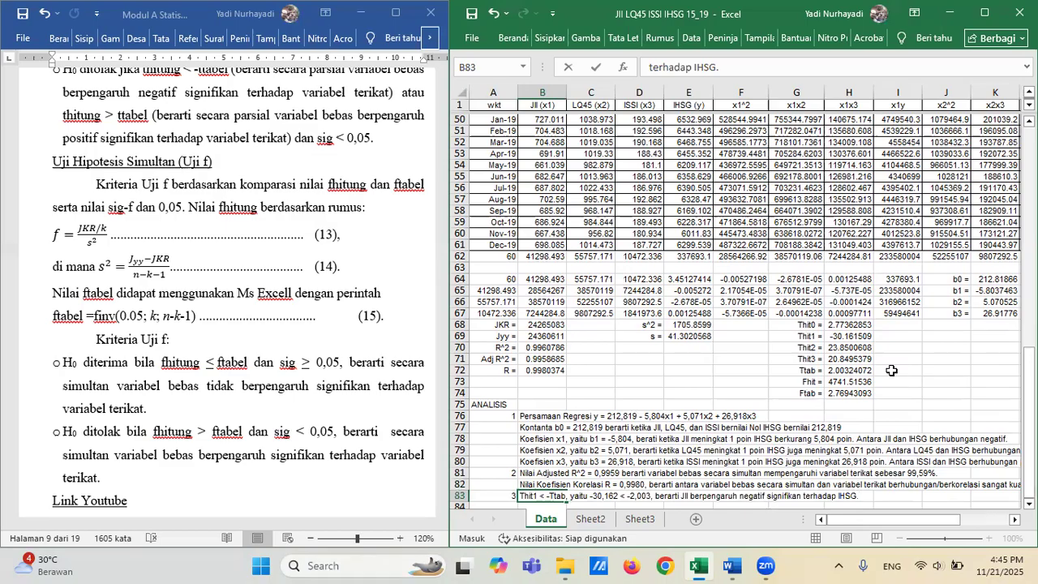
pyautogui.scroll(6, 556, 226)
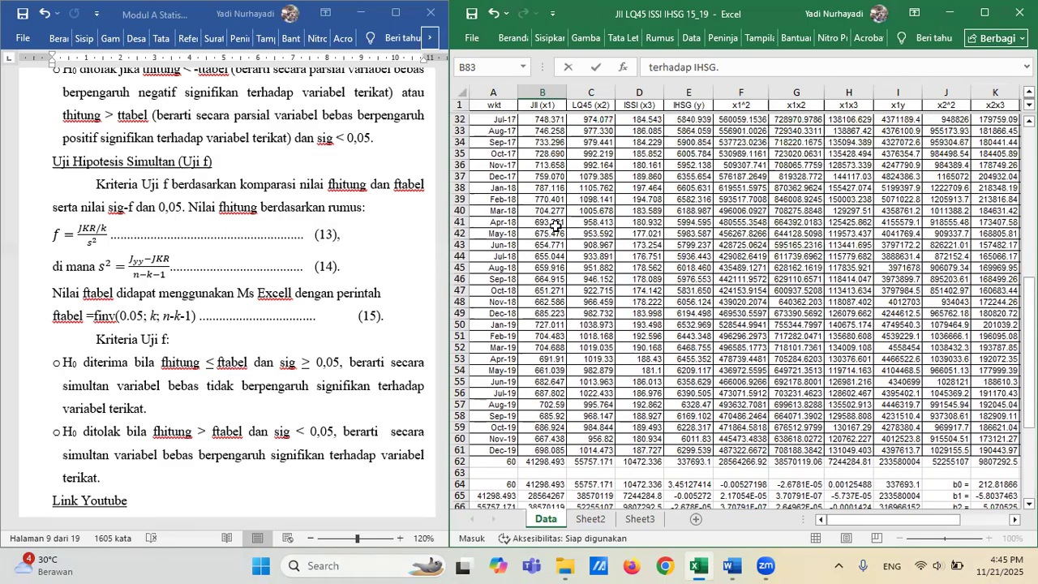
pyautogui.scroll(10, 556, 226)
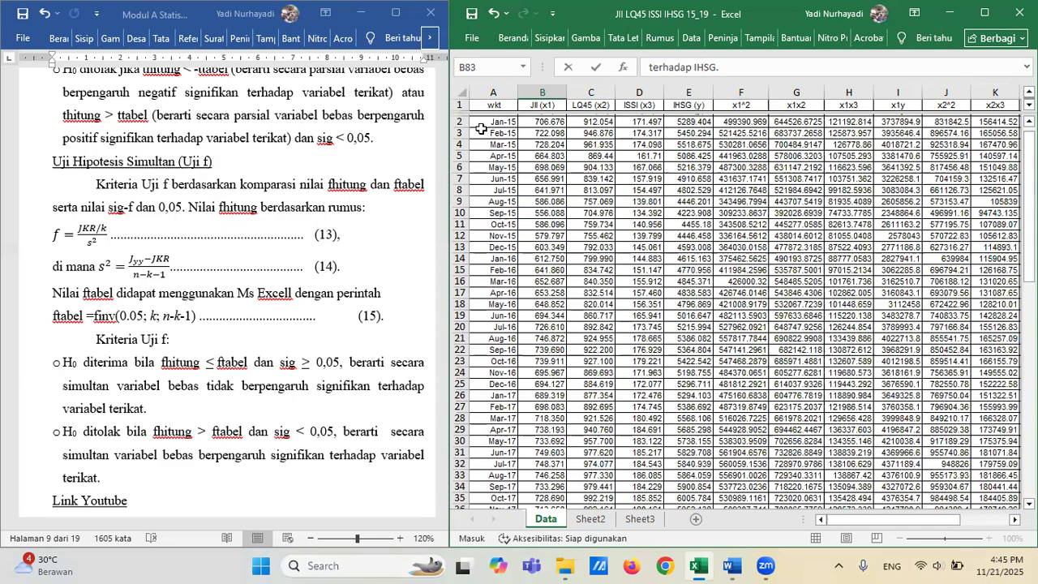
pyautogui.scroll(-8, 529, 167)
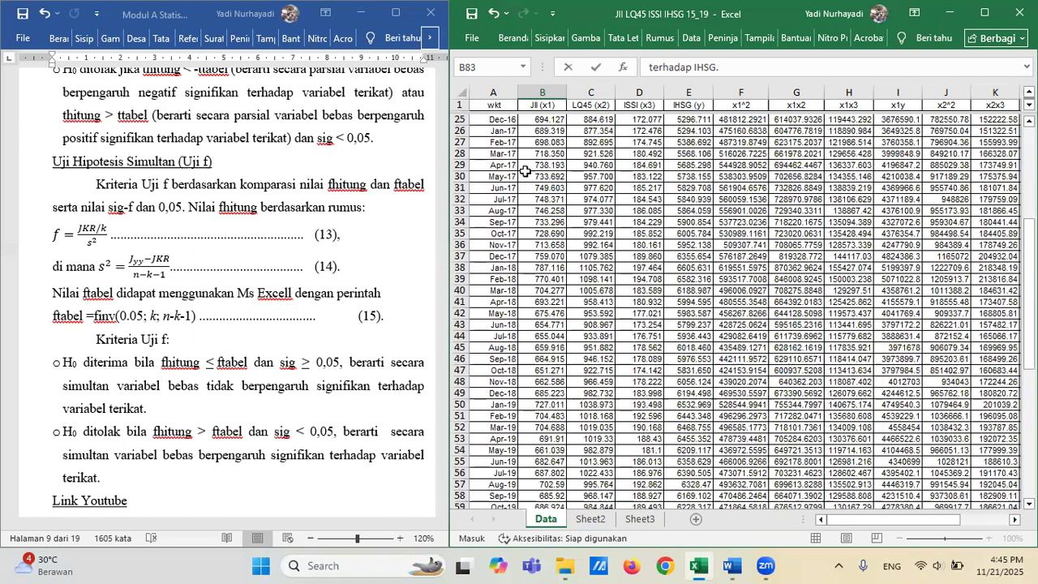
pyautogui.scroll(-11, 526, 171)
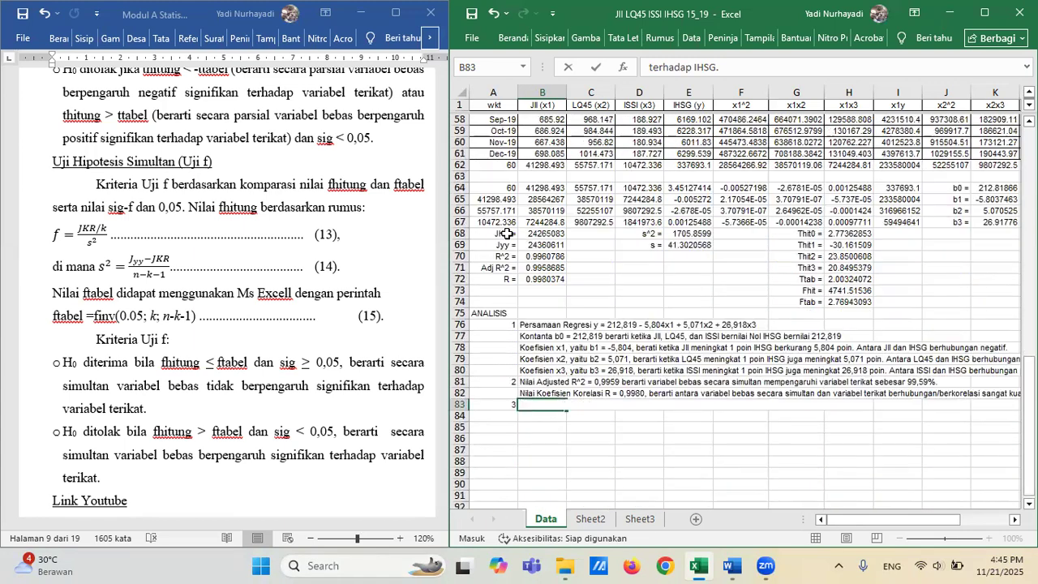
pyautogui.scroll(-1, 507, 234)
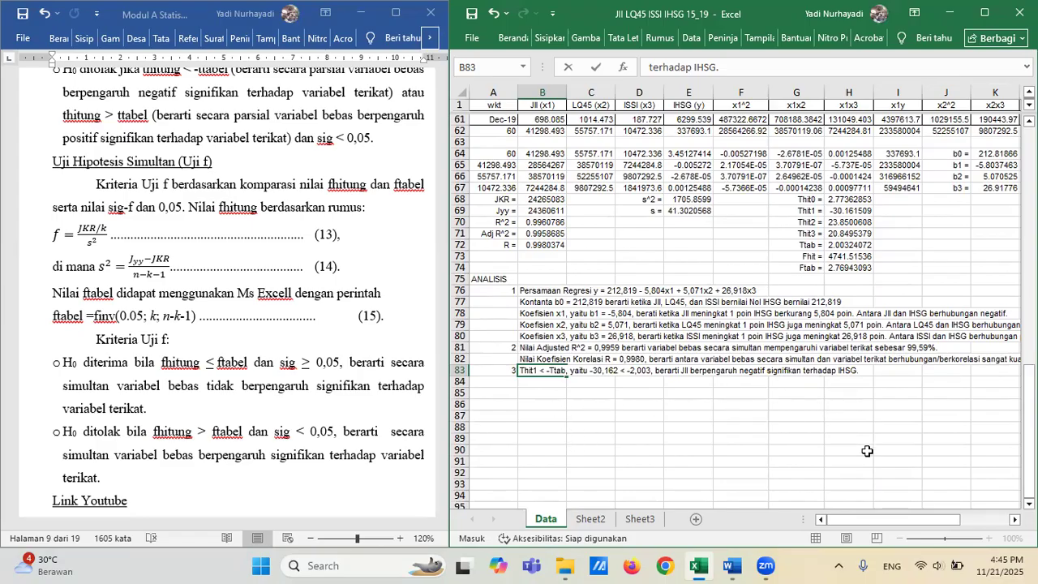
pyautogui.press('Return')
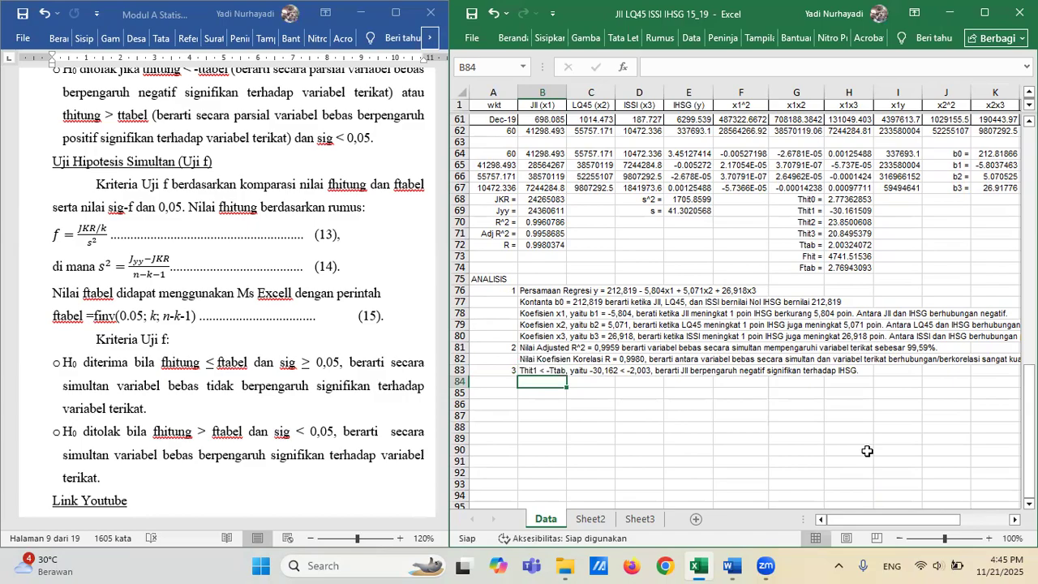
# Write in B84 "Thit2 > Ttab, yaitu 23,850 > 2,003, berarti LQ45 berpengaruh positif signifikan terhadap IHSG.".
pyautogui.write('Thit')
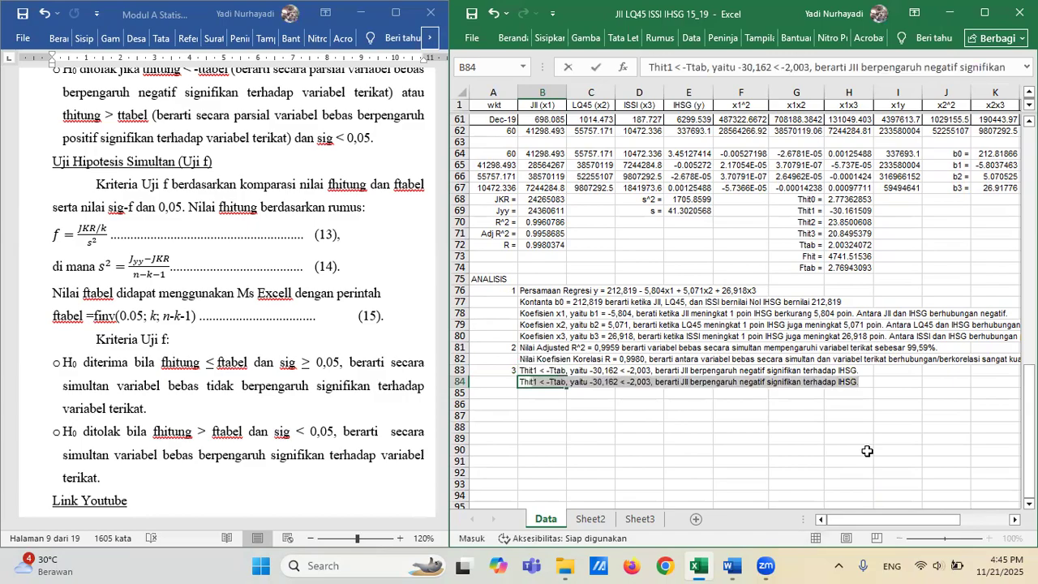
pyautogui.write('2')
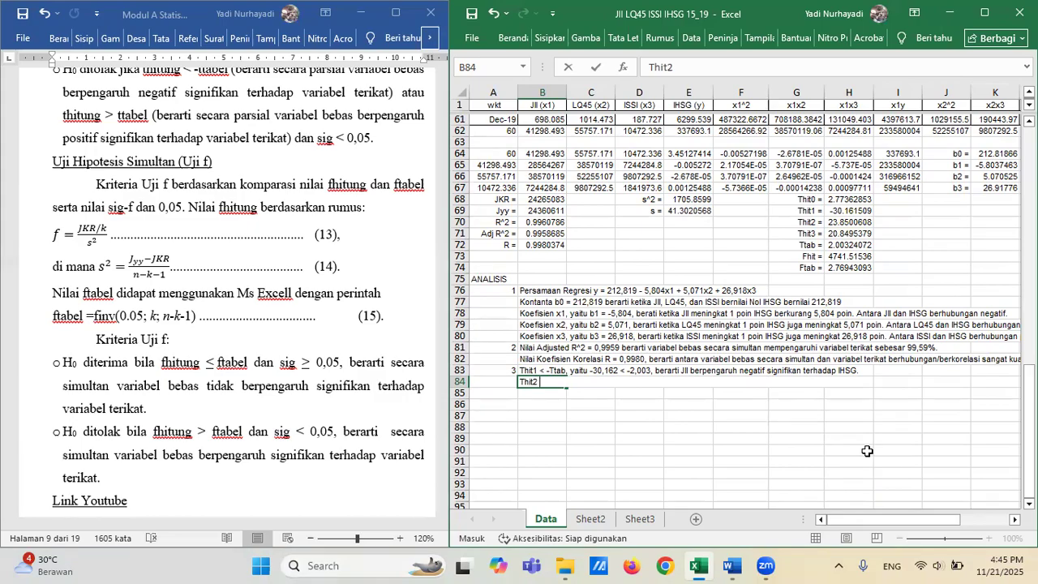
pyautogui.write('> Ttab, yaitu')
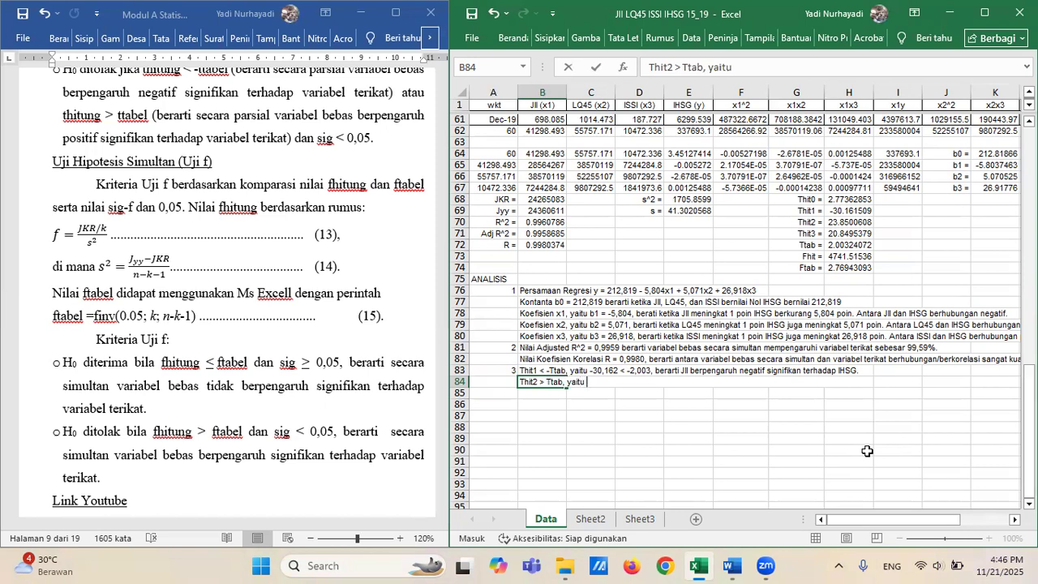
pyautogui.write(' 23,850 > 2,003')
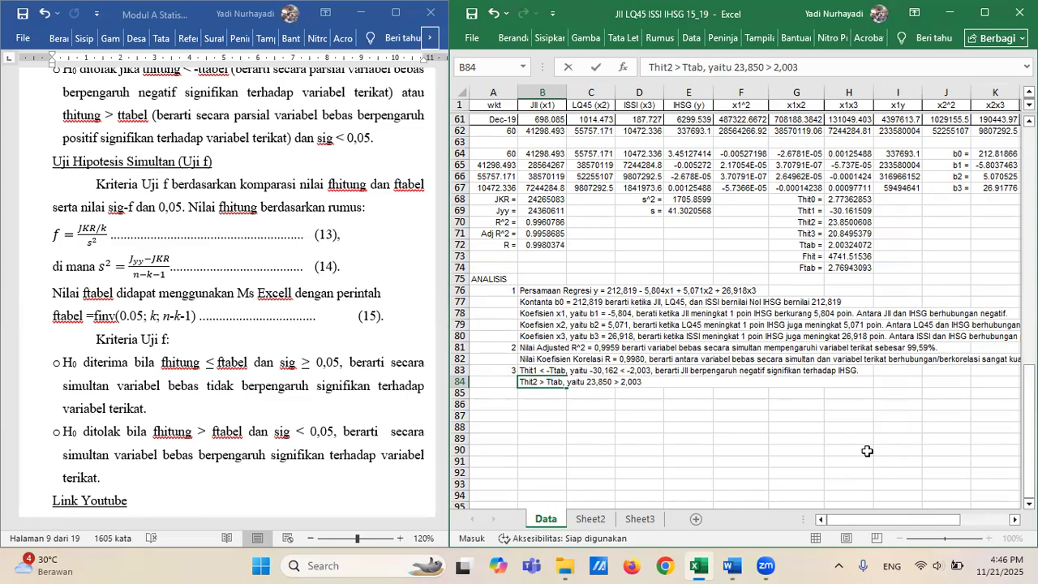
pyautogui.write(', berarti LQ45')
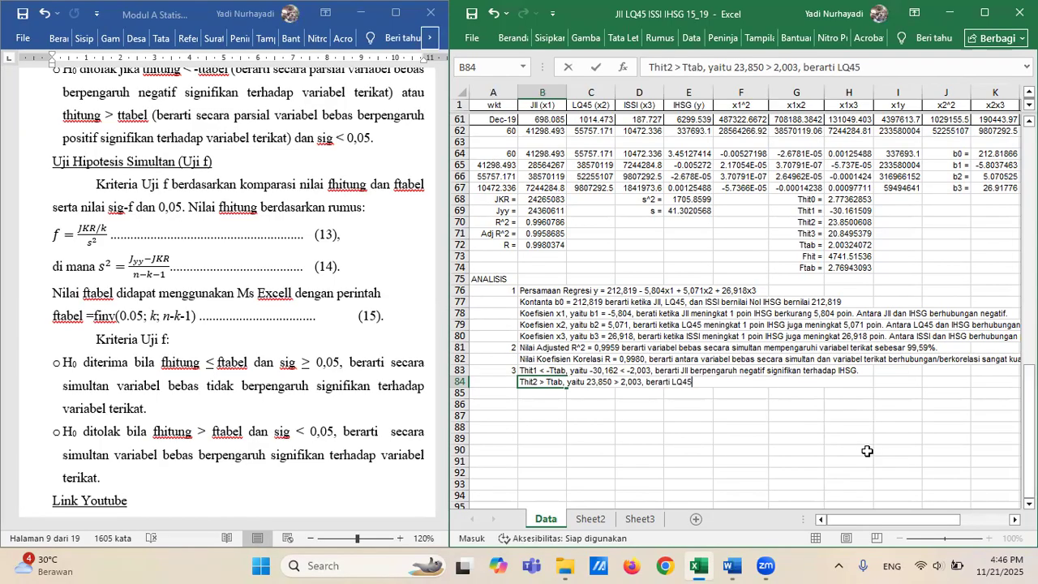
pyautogui.write(' berpengaruh p')
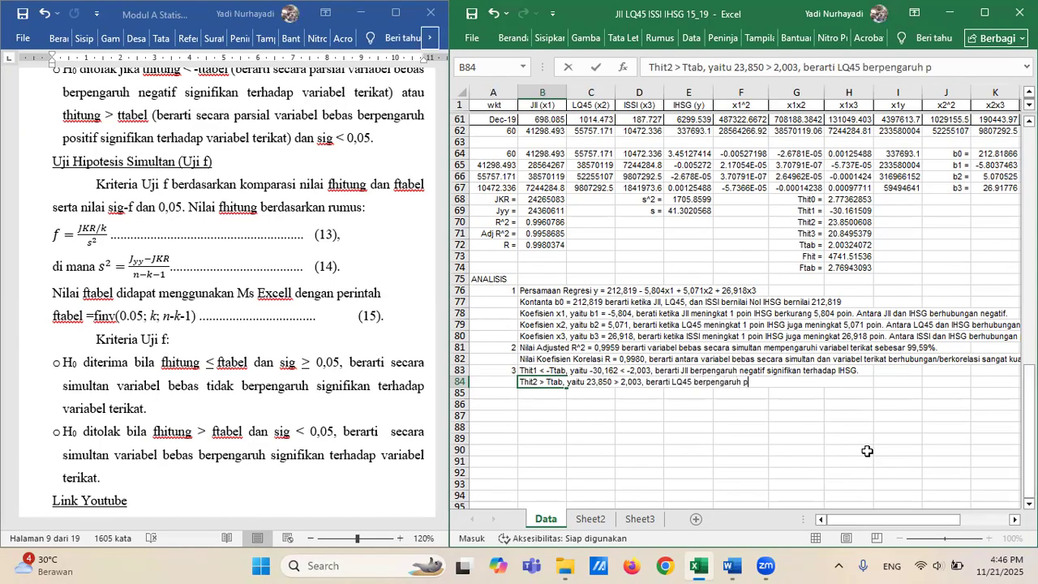
pyautogui.write('ositif signifika')
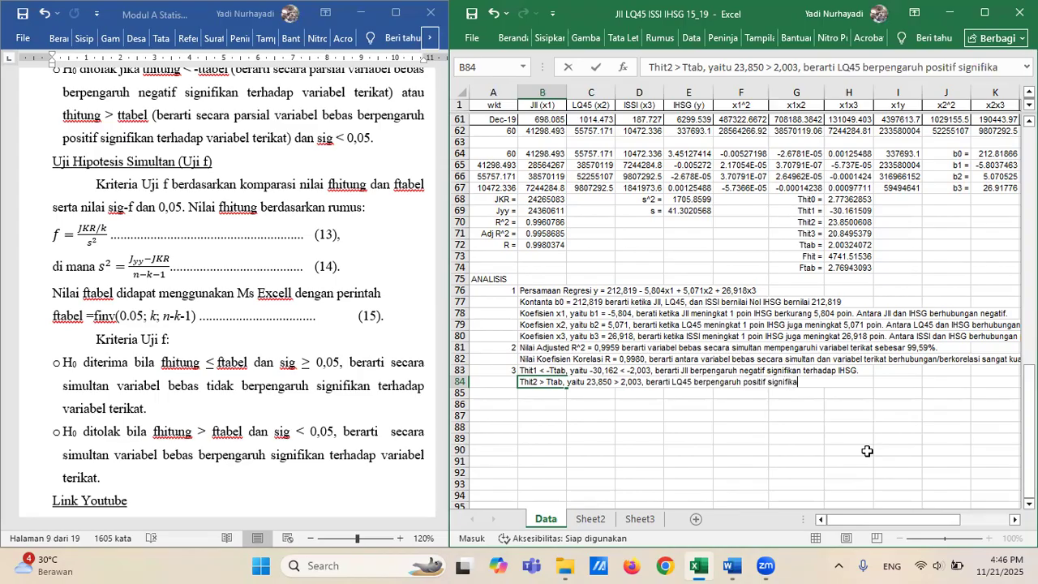
pyautogui.write('n terh')
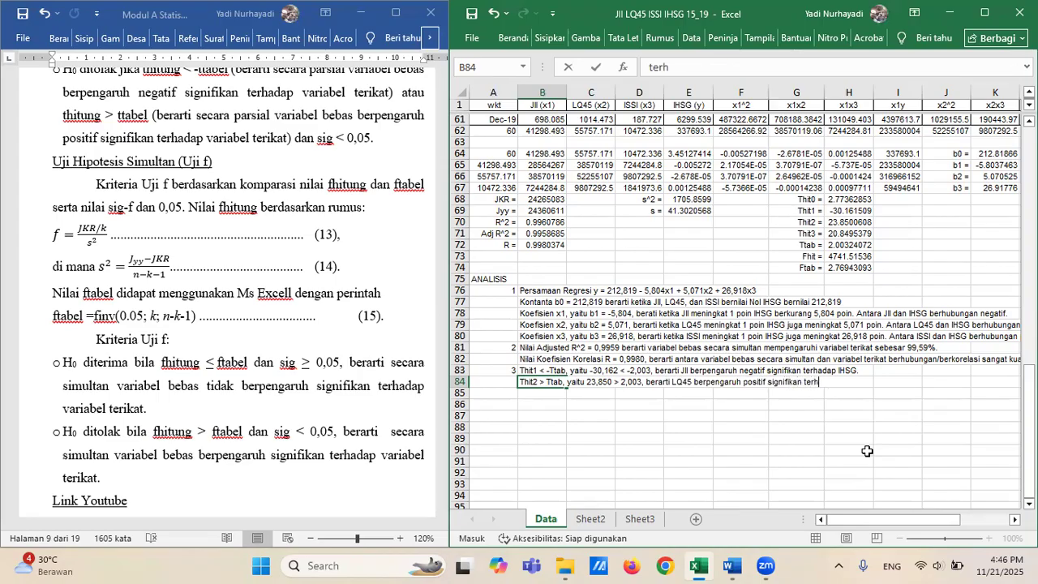
pyautogui.write('adap IHSG.')
pyautogui.press('Return')
# Write in B85 "Thit3 > Ttab, yaitu 20,85 > 2,003, berarti ISSI berpengaruh positif signifikan terhadap IHSG.".
pyautogui.write('Thi')
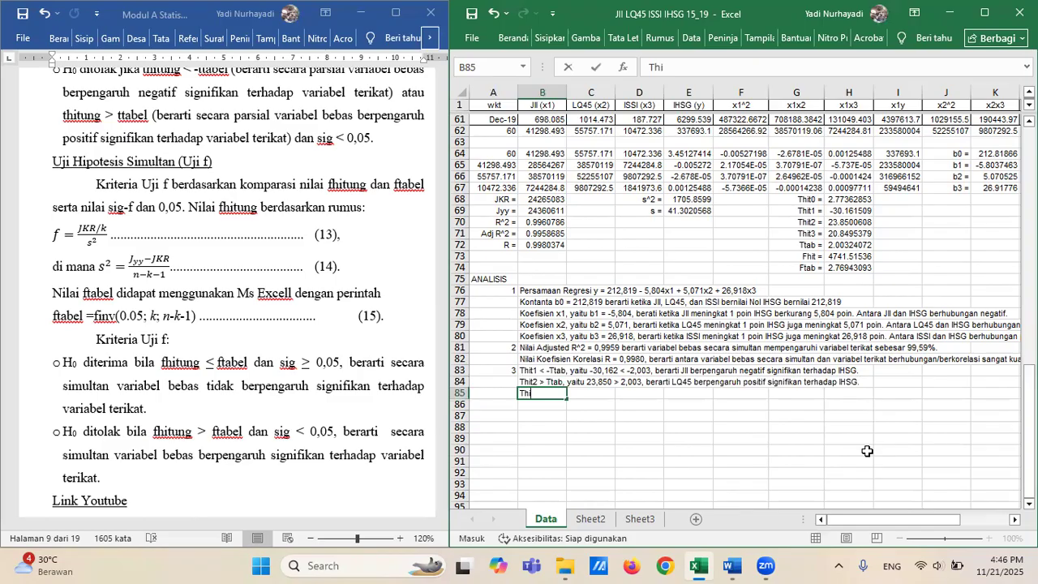
pyautogui.write('t3 > Ttab, yait')
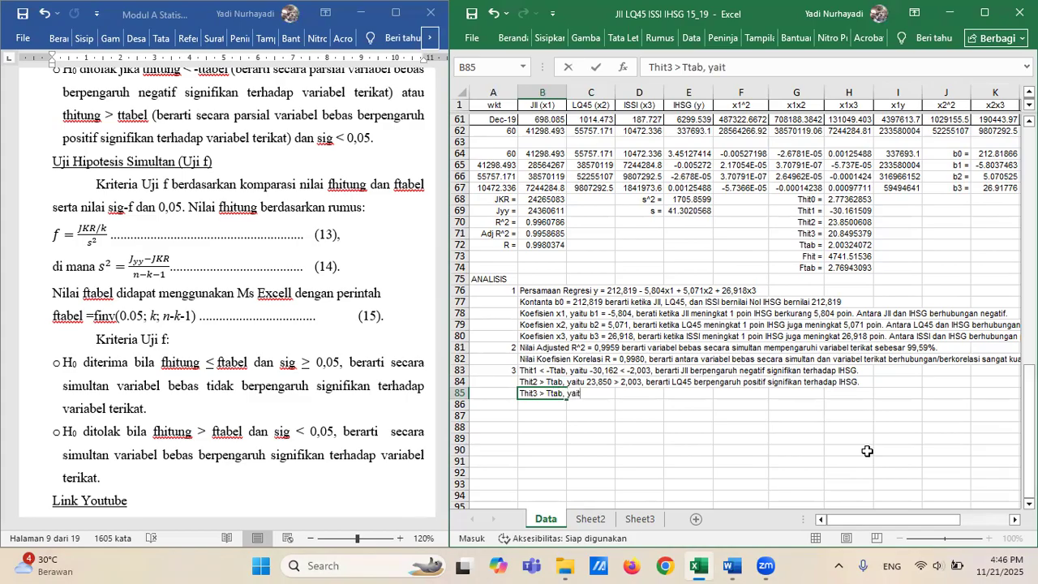
pyautogui.write('u')
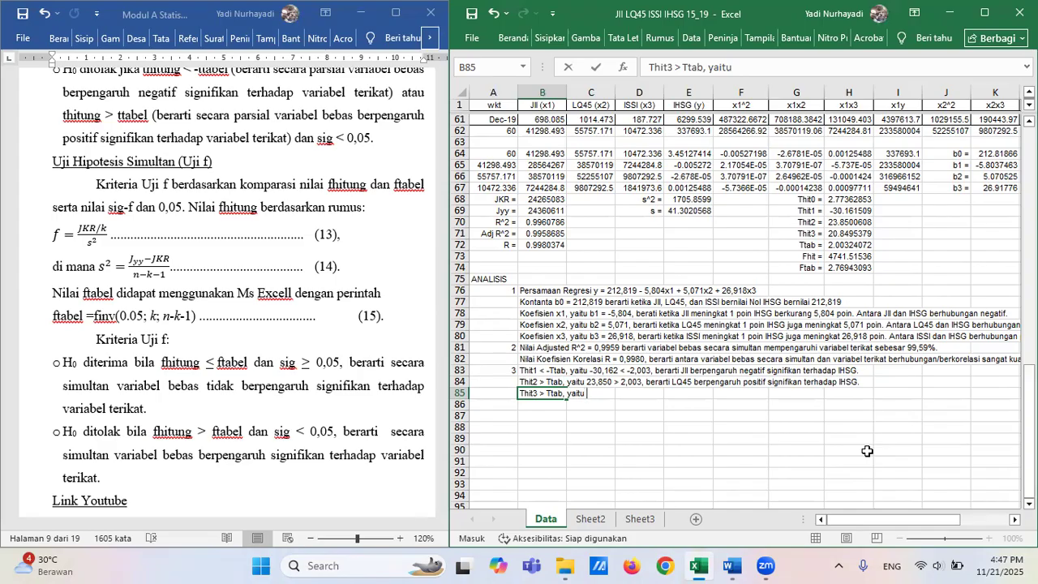
pyautogui.write('20,85 > 2,003')
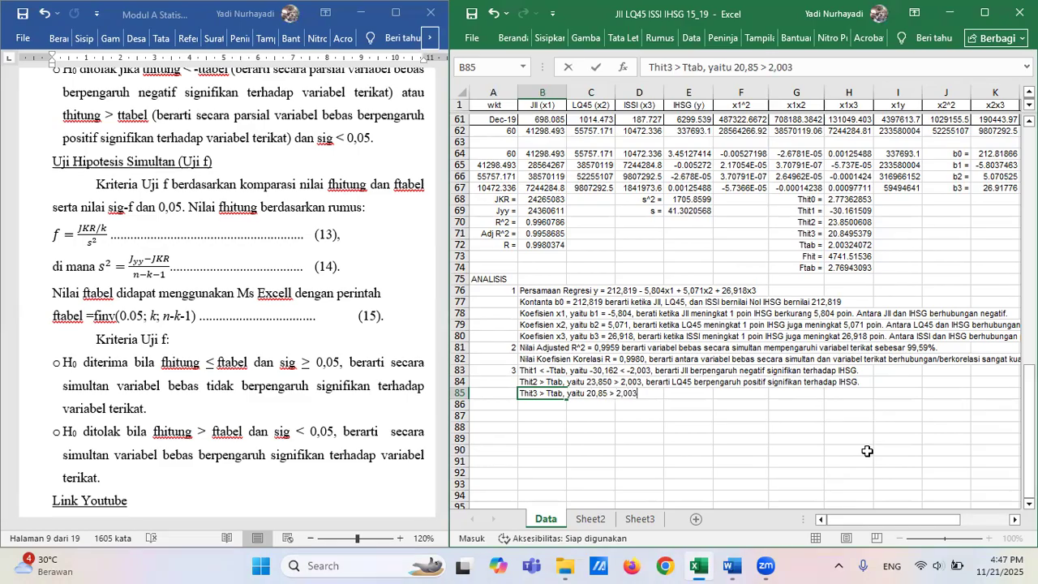
pyautogui.write(', berarti ISSI')
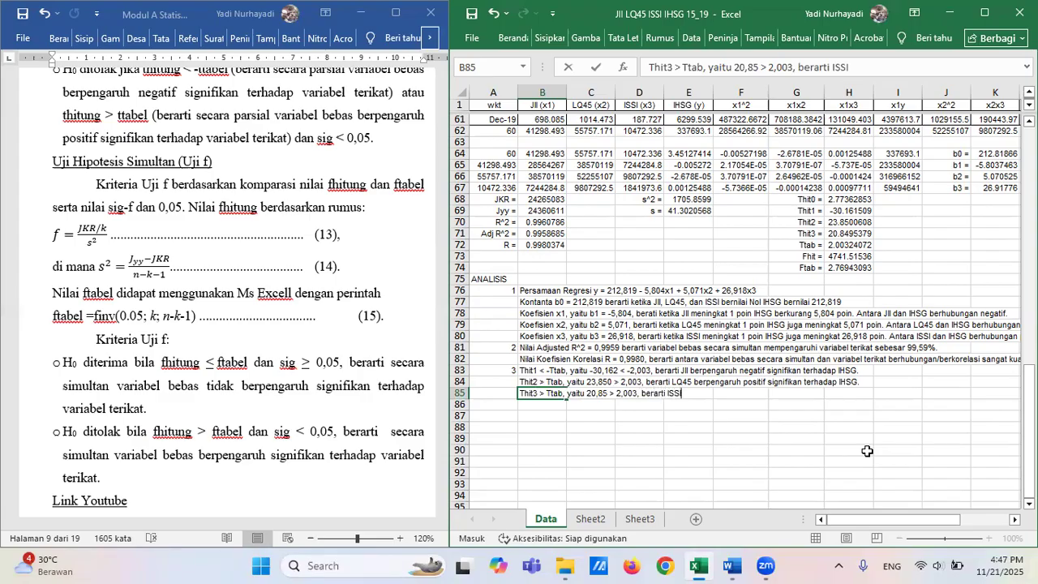
pyautogui.write(' berpengaruh po')
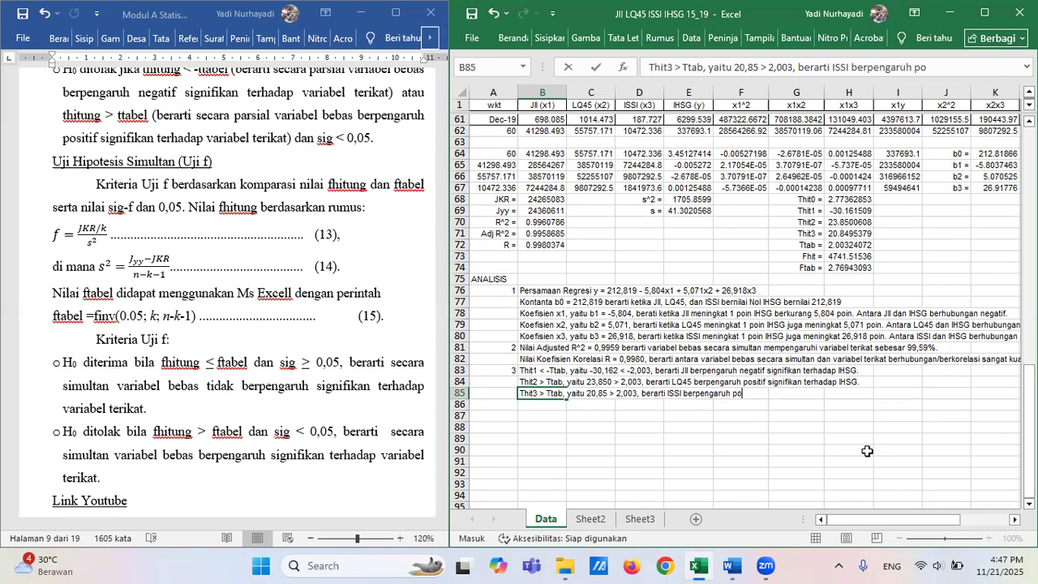
pyautogui.write('sitif signifikan terhadap ')
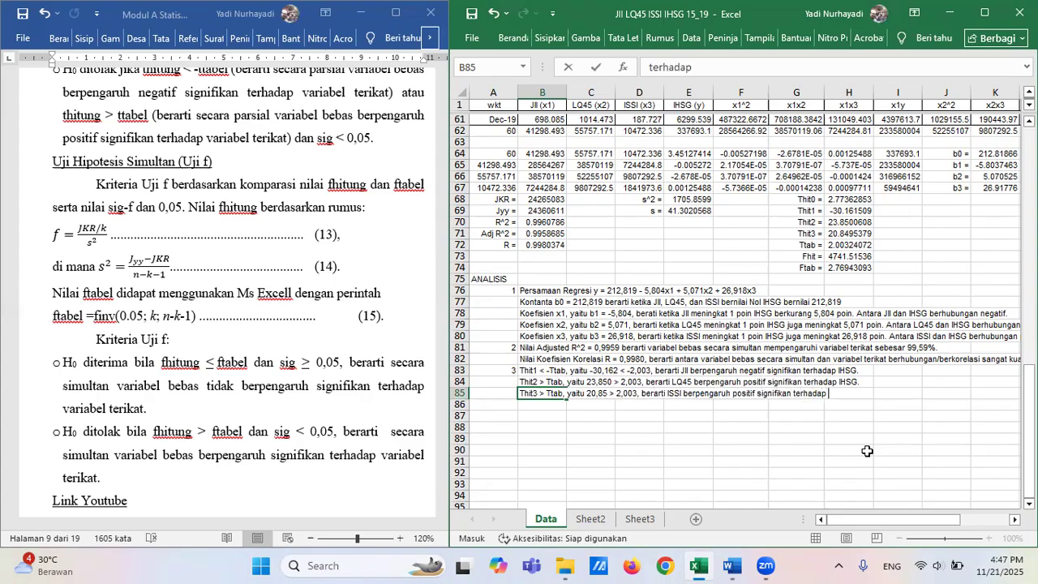
pyautogui.write('IHSG.')
pyautogui.press('Return')
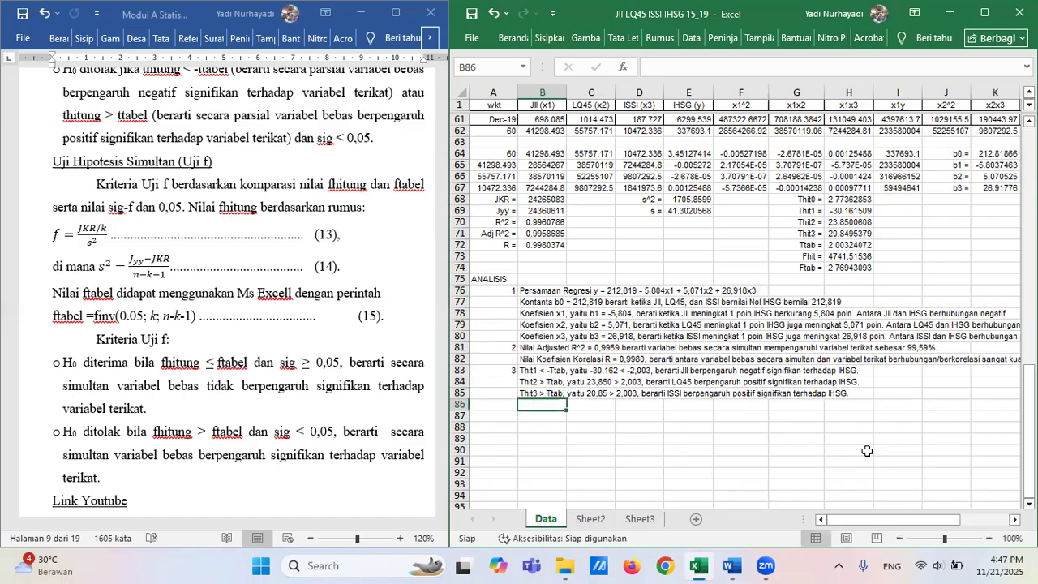
# Begin the F-test interpretation in B86 with "Fhit > Ftab, yaitu 4741,515 > 2,769, berarti secara simultan".
pyautogui.write('Fhit')
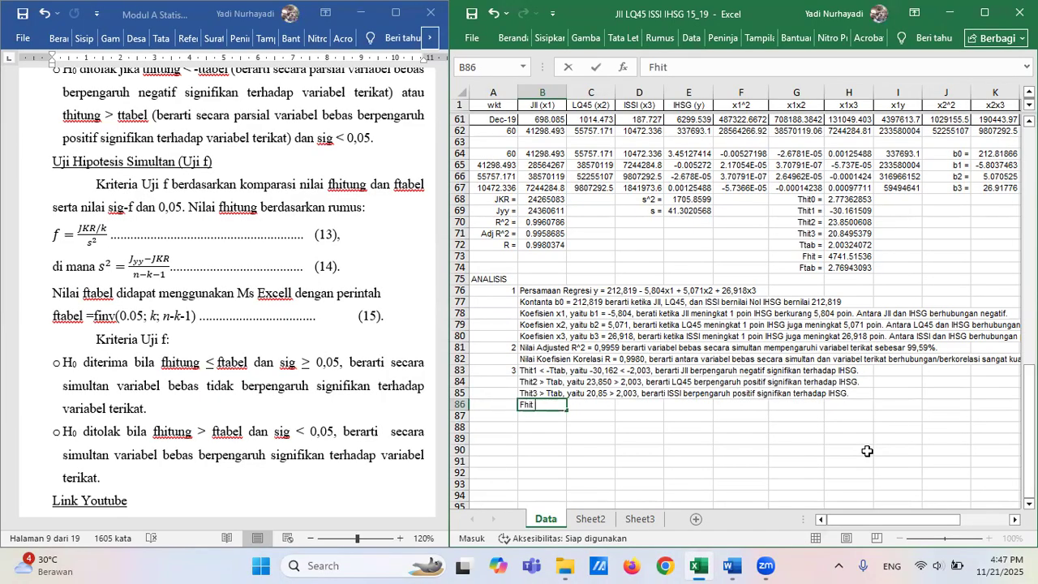
pyautogui.write(' > Ftab, yaitu')
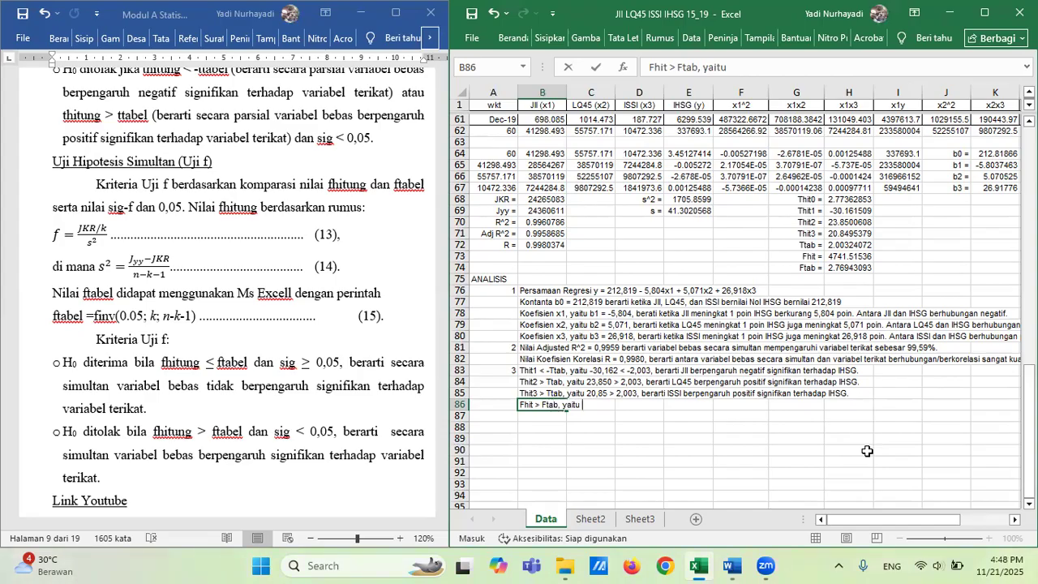
pyautogui.write(' 4741,515 >')
pyautogui.write('2,')
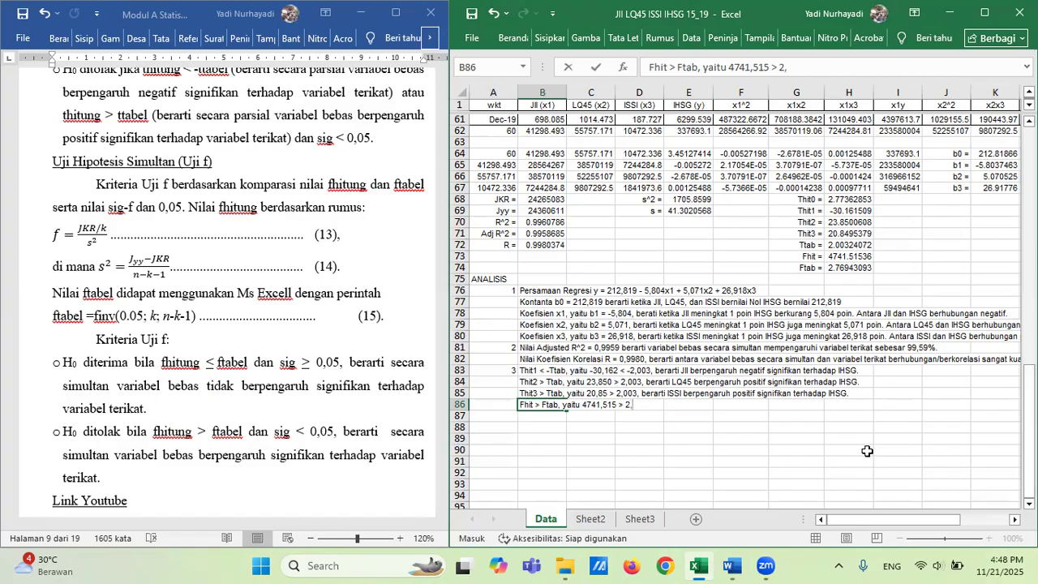
pyautogui.write('769, berarti sec')
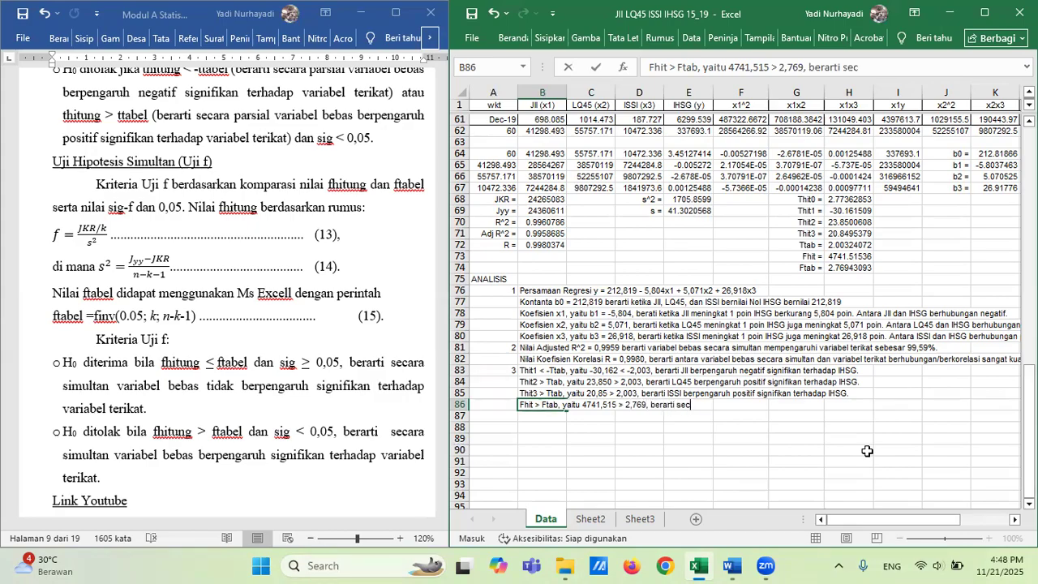
pyautogui.write('ara simultan ')
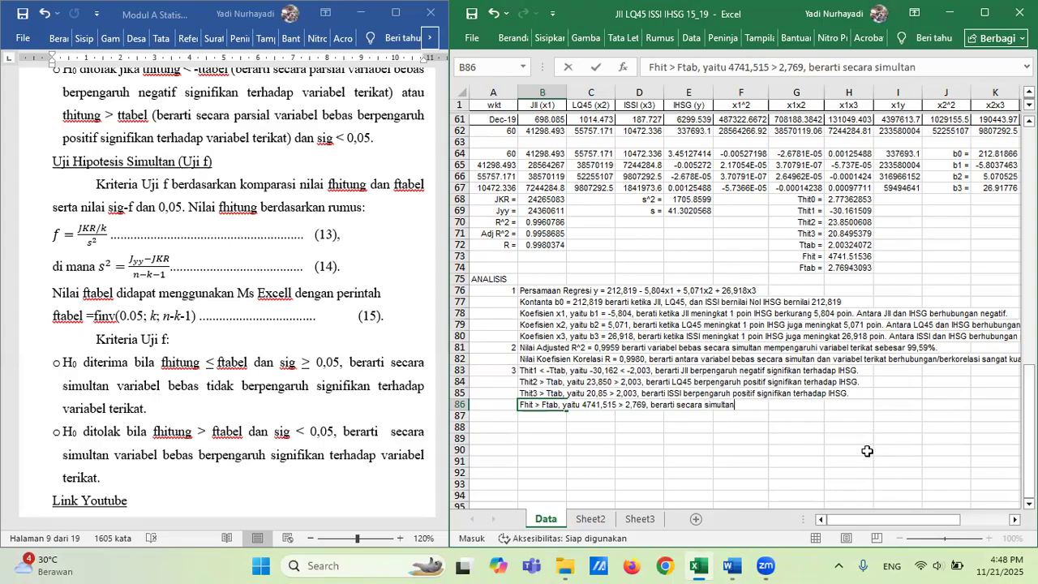
# Complete the F-test sentence in B86 with "JII, LQ45, dan ISSI berpengaruh signifikan terhadap IHSG." and save the workbook.
pyautogui.write('JII, LQ45, dan')
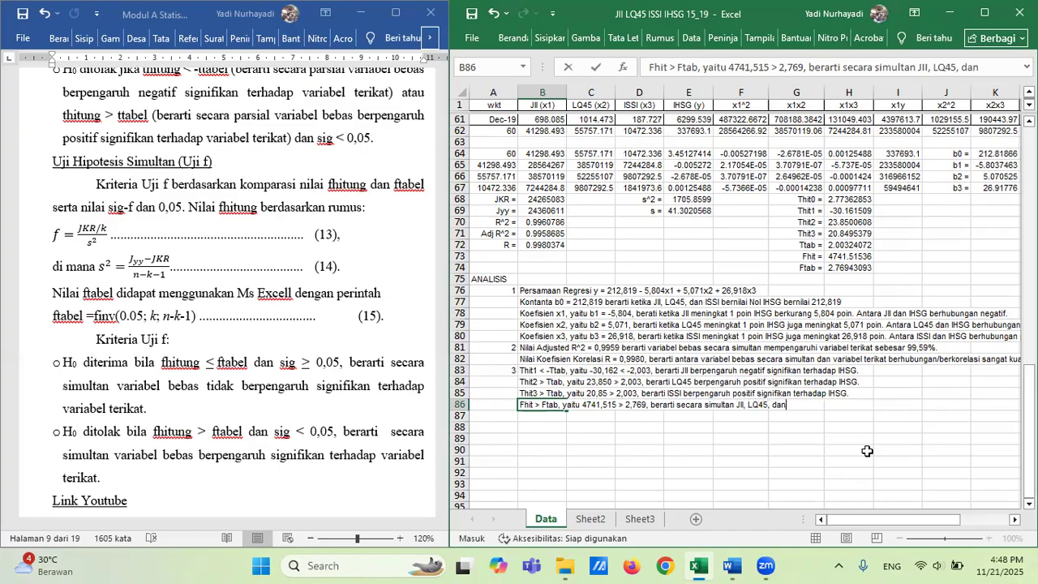
pyautogui.write('berpengaruh')
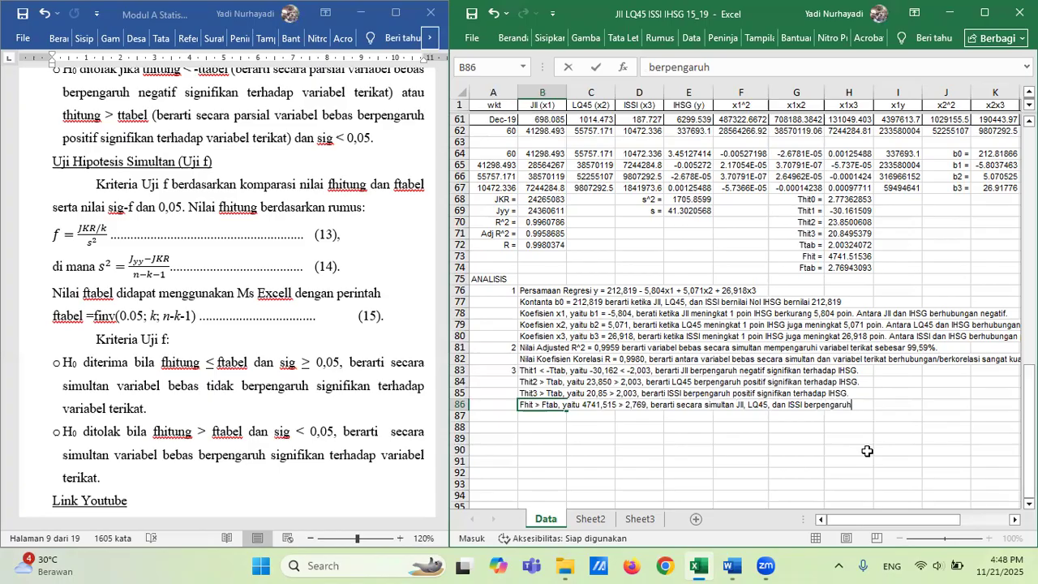
pyautogui.write(' signifikan')
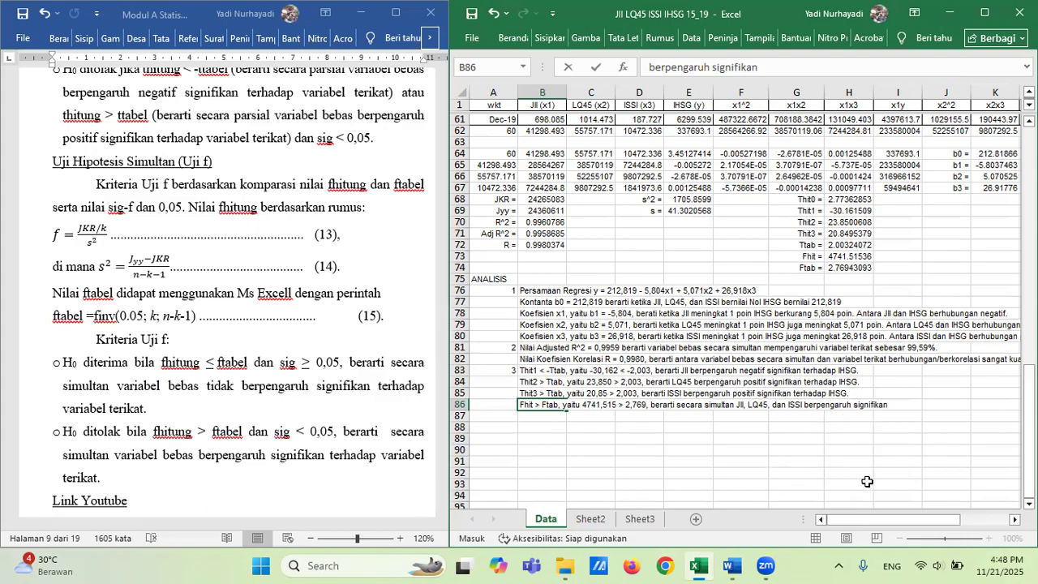
pyautogui.write('terhadap IH')
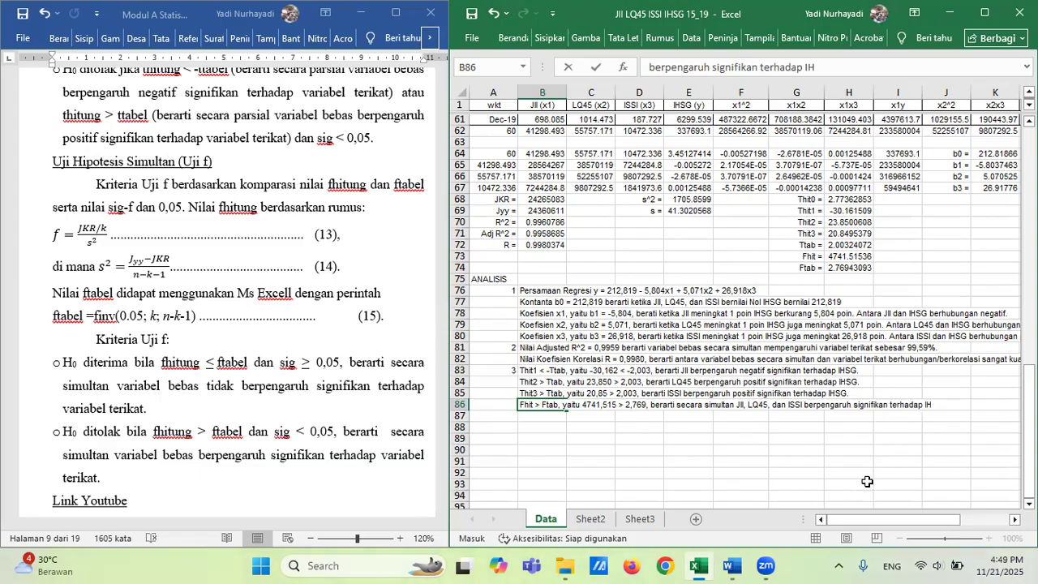
pyautogui.write('SG.')
pyautogui.scroll(1, 630, 301)
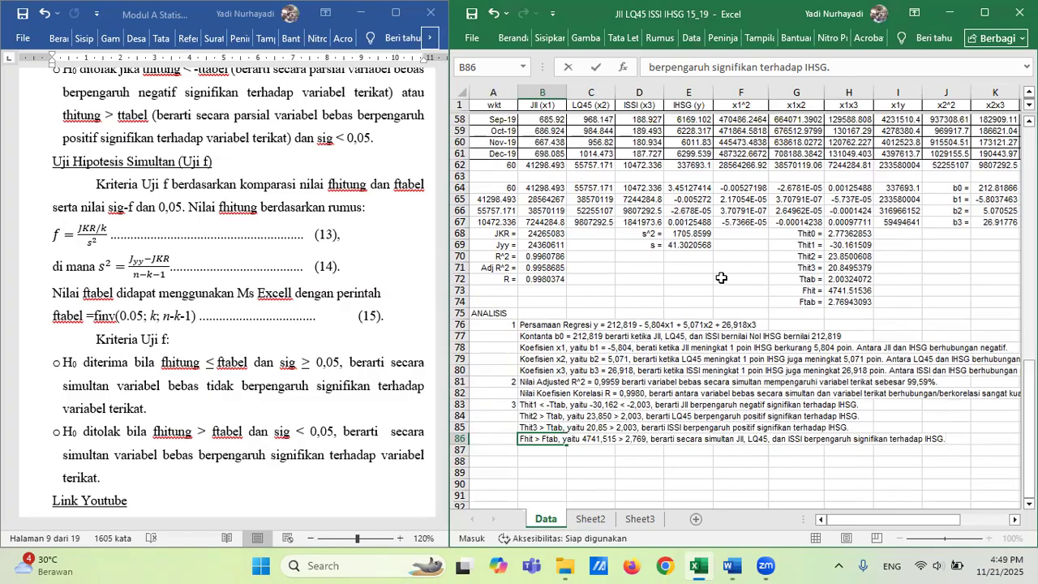
pyautogui.scroll(1, 721, 278)
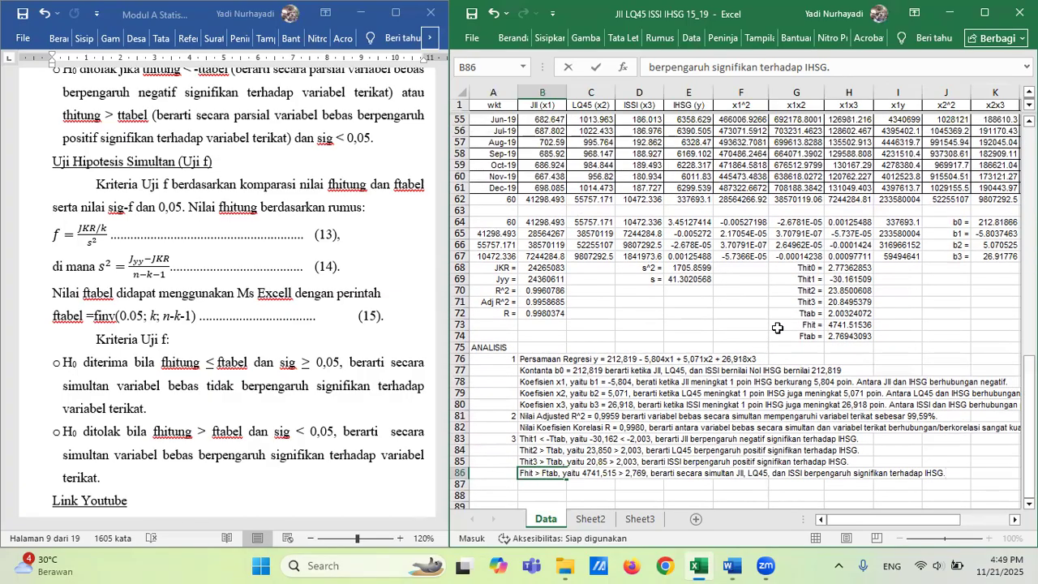
pyautogui.scroll(1, 745, 303)
pyautogui.scroll(14, 745, 304)
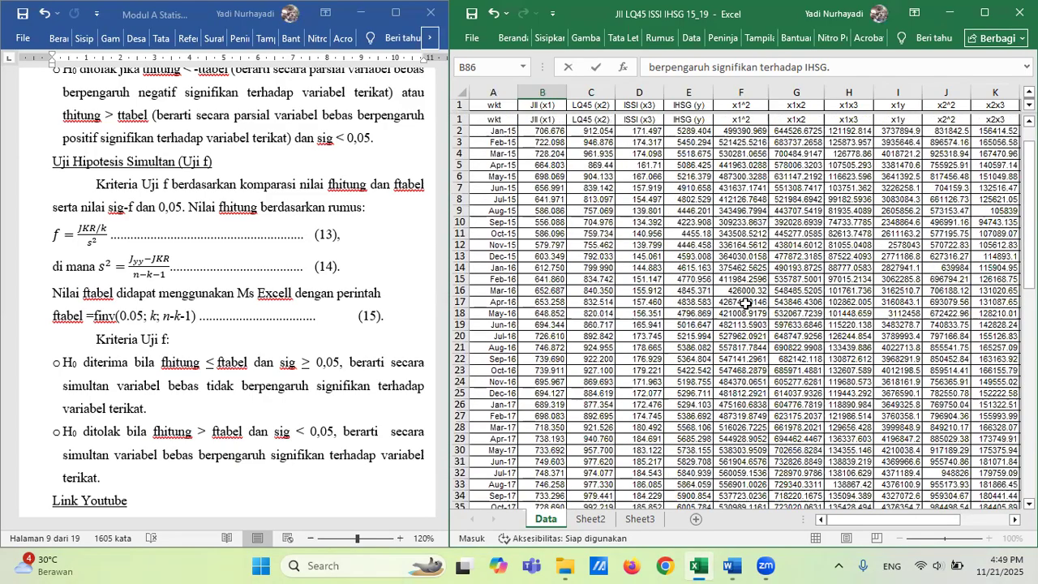
pyautogui.scroll(-7, 746, 307)
pyautogui.scroll(-7, 747, 307)
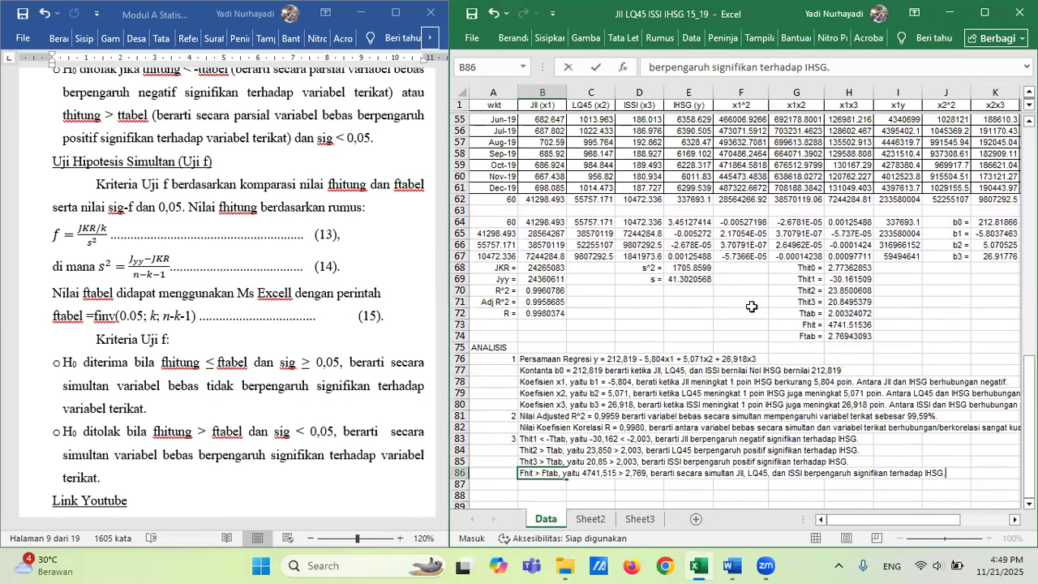
pyautogui.press('Return')
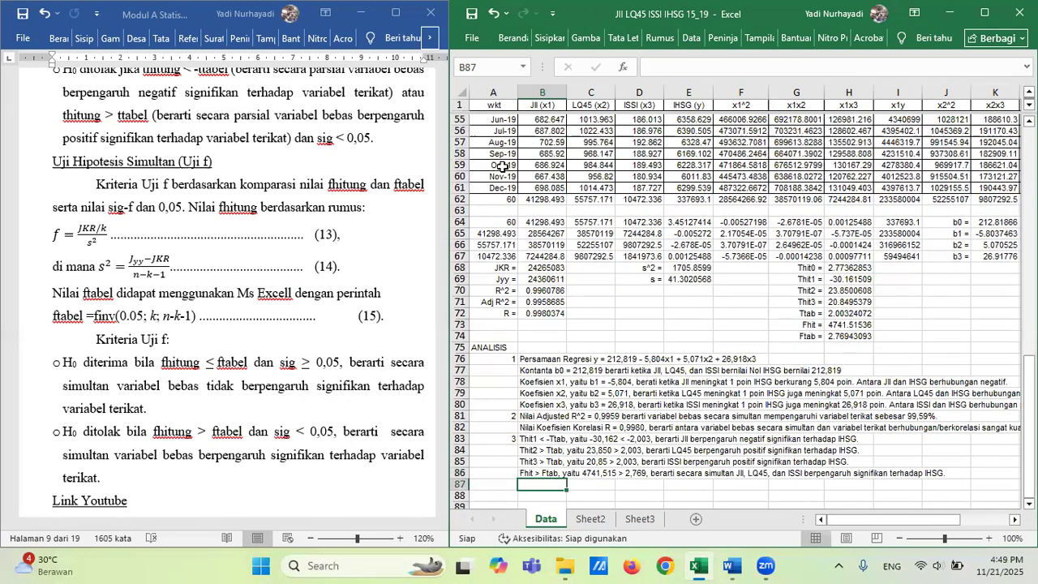
pyautogui.click(471, 38)
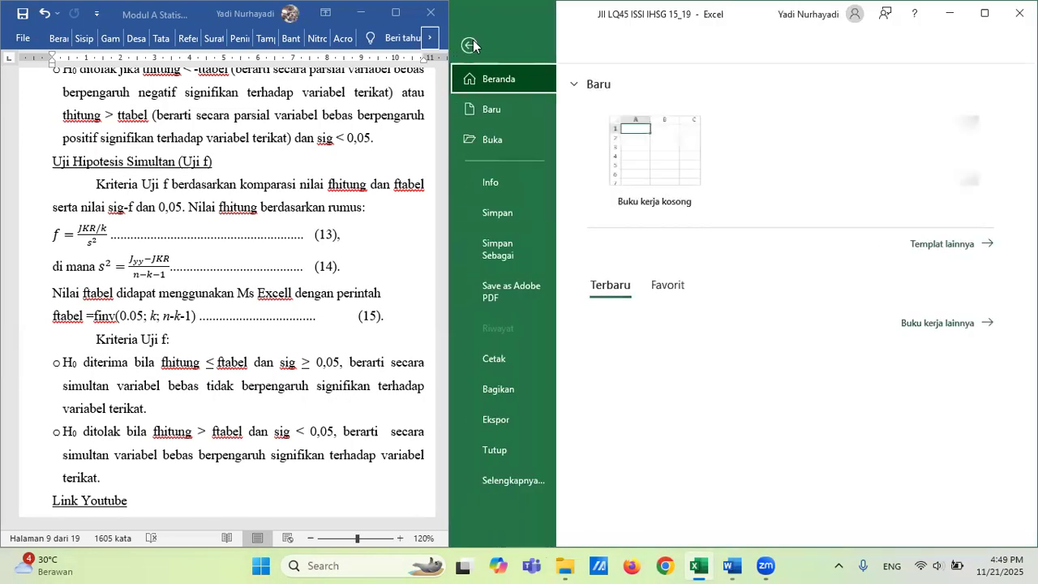
pyautogui.click(487, 211)
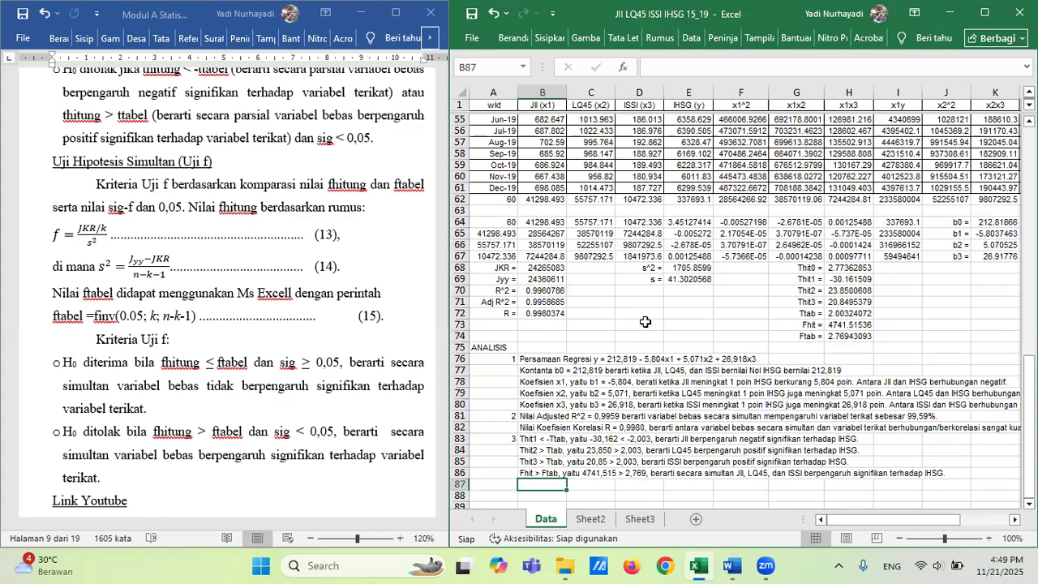
# Copy the JII, LQ45, ISSI and IHSG values for Jan-15 through Dec-19, cells B2:E61, without the headers.
pyautogui.scroll(18, 646, 322)
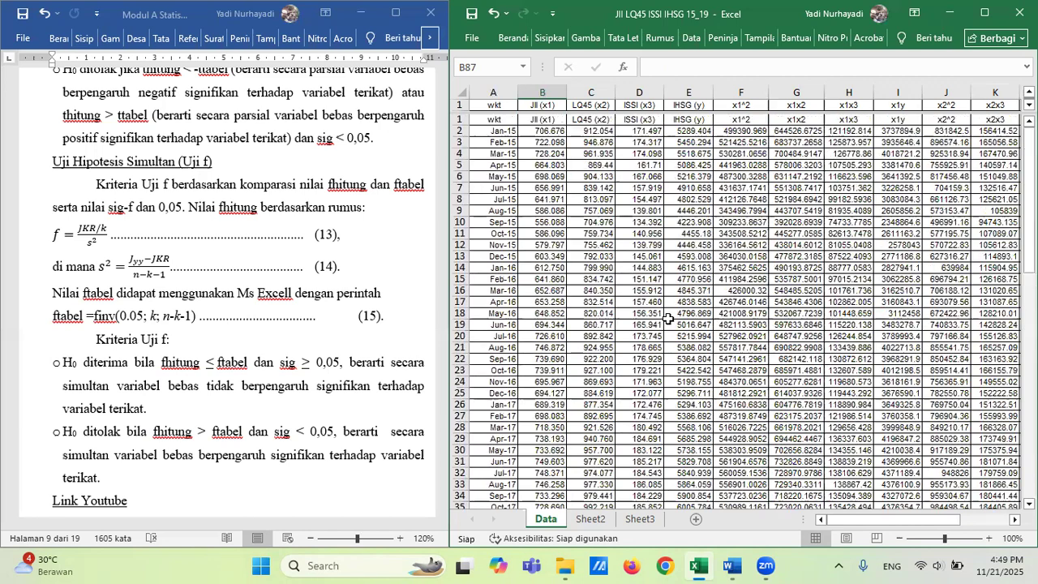
pyautogui.click(539, 130)
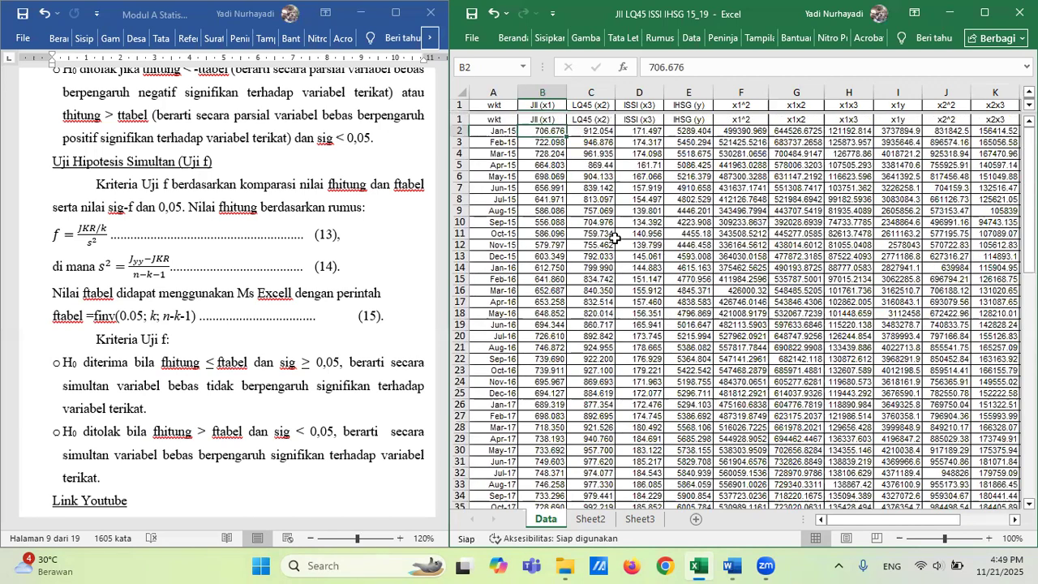
pyautogui.hotkey('shift', 'Right')
pyautogui.hotkey('shift', 'Right')
pyautogui.hotkey('shift', 'Right')
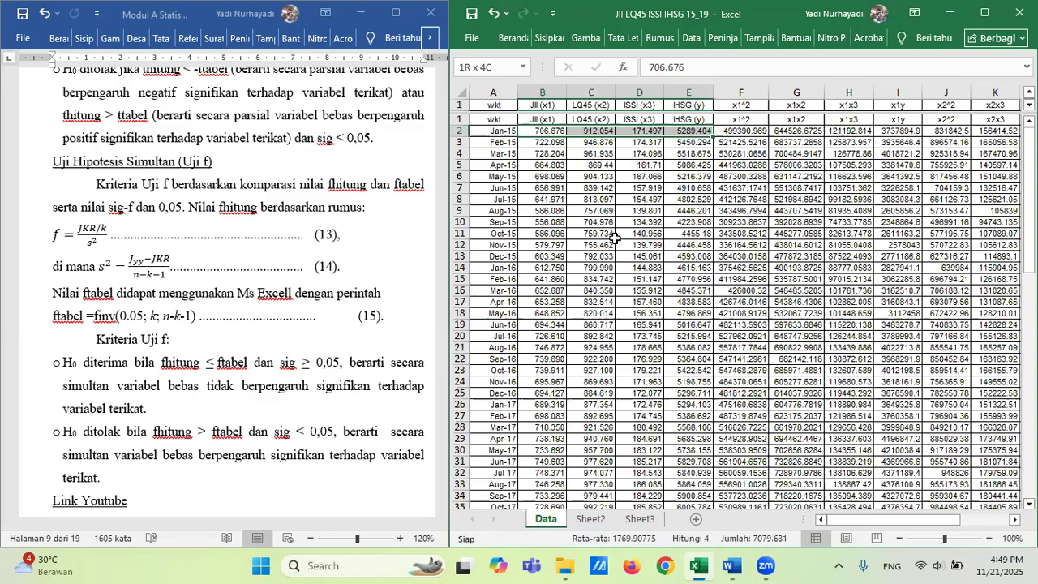
pyautogui.hotkey('shift', 'Down')
pyautogui.hotkey('shift', 'Down')
pyautogui.hotkey('shift', 'Down')
pyautogui.hotkey('shift', 'Down')
pyautogui.hotkey('shift', 'Down')
pyautogui.hotkey('shift', 'Down')
pyautogui.hotkey('shift', 'Down')
pyautogui.hotkey('shift', 'Down')
pyautogui.hotkey('shift', 'Down')
pyautogui.hotkey('shift', 'Down')
pyautogui.hotkey('shift', 'Down')
pyautogui.hotkey('shift', 'Down')
pyautogui.hotkey('shift', 'Down')
pyautogui.hotkey('shift', 'Down')
pyautogui.hotkey('shift', 'Down')
pyautogui.hotkey('shift', 'Down')
pyautogui.hotkey('shift', 'Down')
pyautogui.hotkey('shift', 'Down')
pyautogui.hotkey('shift', 'Down')
pyautogui.hotkey('shift', 'Down')
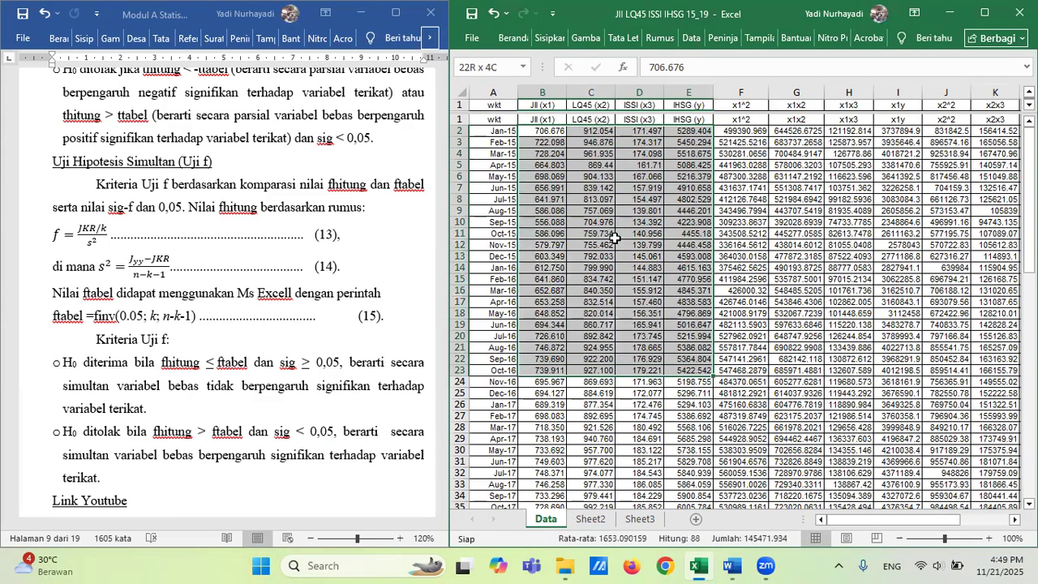
pyautogui.hotkey('shift', 'Down')
pyautogui.hotkey('shift', 'Down')
pyautogui.hotkey('shift', 'Down')
pyautogui.hotkey('shift', 'Down')
pyautogui.hotkey('shift', 'Down')
pyautogui.hotkey('shift', 'Down')
pyautogui.hotkey('shift', 'Down')
pyautogui.hotkey('shift', 'Down')
pyautogui.hotkey('shift', 'Down')
pyautogui.hotkey('shift', 'Down')
pyautogui.hotkey('shift', 'Down')
pyautogui.hotkey('shift', 'Down')
pyautogui.hotkey('shift', 'Down')
pyautogui.hotkey('shift', 'Down')
pyautogui.hotkey('shift', 'Down')
pyautogui.hotkey('shift', 'Down')
pyautogui.hotkey('shift', 'Down')
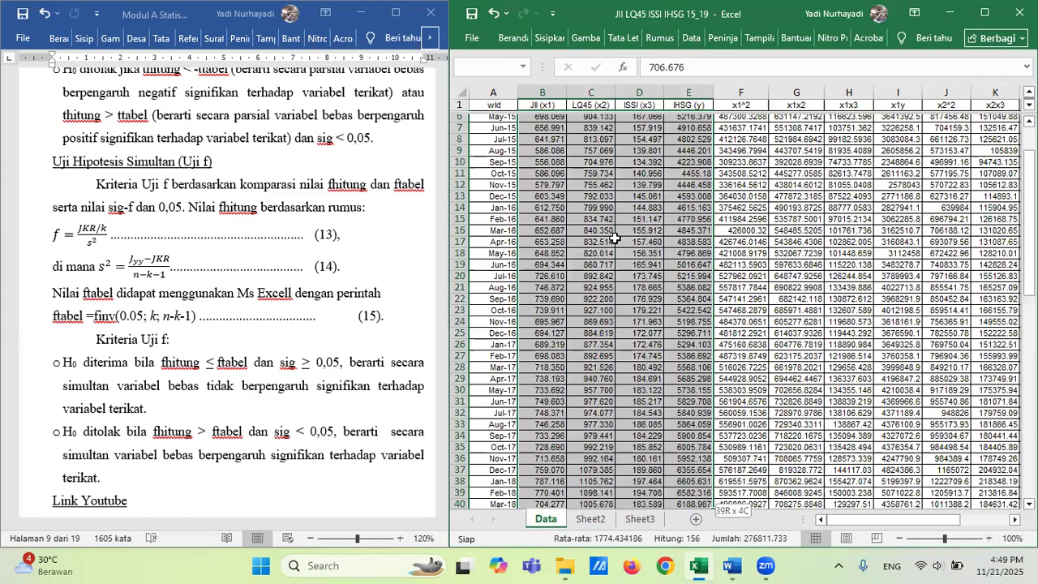
pyautogui.hotkey('shift', 'Down')
pyautogui.hotkey('shift', 'Down')
pyautogui.hotkey('shift', 'Down')
pyautogui.hotkey('shift', 'Down')
pyautogui.hotkey('shift', 'Down')
pyautogui.hotkey('shift', 'Down')
pyautogui.hotkey('shift', 'Down')
pyautogui.hotkey('shift', 'Down')
pyautogui.hotkey('shift', 'Down')
pyautogui.hotkey('shift', 'Down')
pyautogui.hotkey('shift', 'Down')
pyautogui.hotkey('shift', 'Down')
pyautogui.hotkey('shift', 'Down')
pyautogui.hotkey('shift', 'Down')
pyautogui.hotkey('shift', 'Down')
pyautogui.hotkey('shift', 'Down')
pyautogui.hotkey('shift', 'Down')
pyautogui.hotkey('shift', 'Down')
pyautogui.hotkey('shift', 'Down')
pyautogui.hotkey('shift', 'Down')
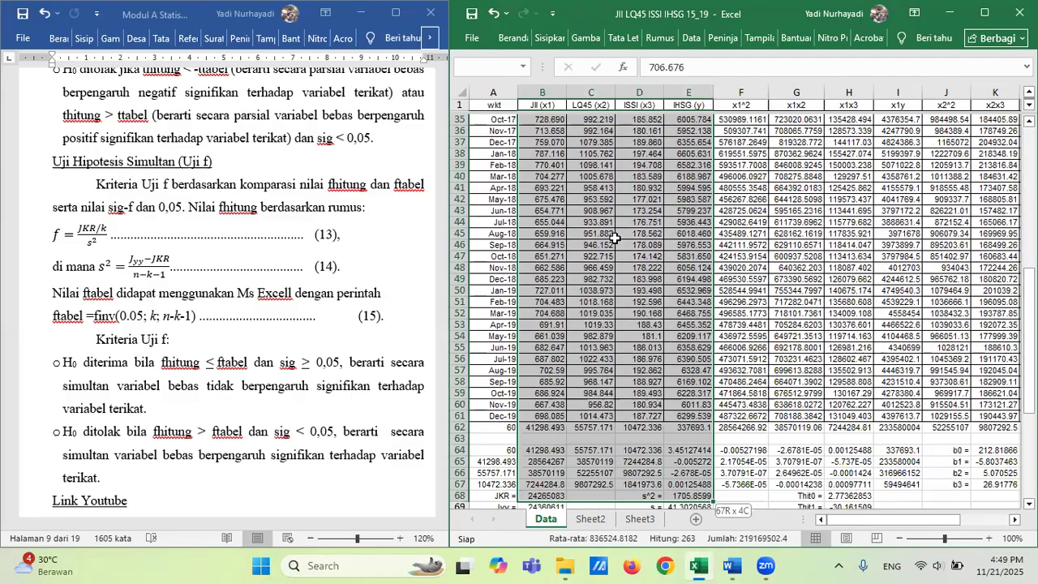
pyautogui.hotkey('shift', 'Up')
pyautogui.hotkey('shift', 'Up')
pyautogui.hotkey('shift', 'Up')
pyautogui.hotkey('shift', 'Up')
pyautogui.hotkey('shift', 'Up')
pyautogui.hotkey('shift', 'Up')
pyautogui.hotkey('shift', 'Up')
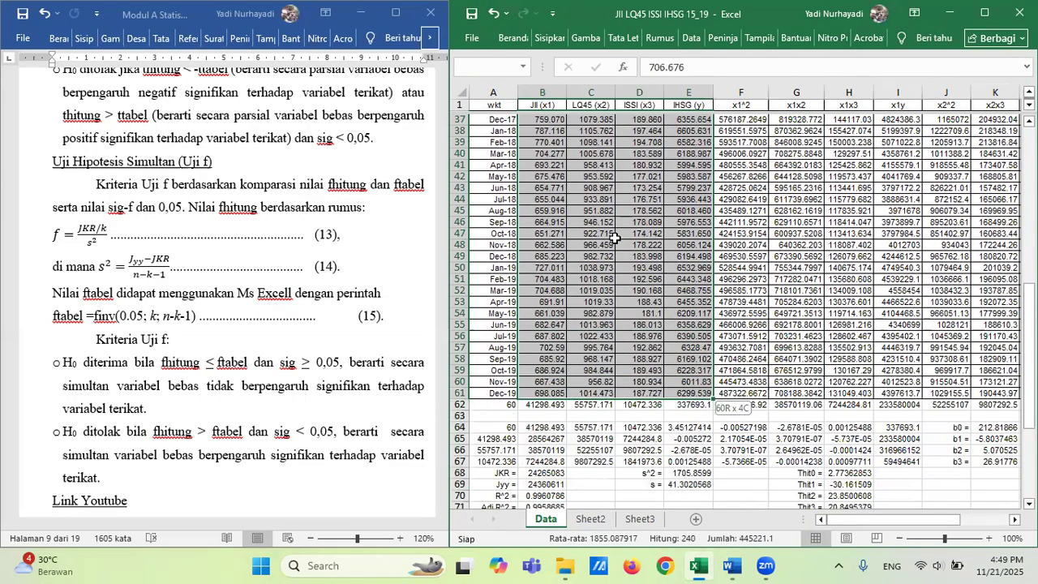
pyautogui.hotkey('ctrl', 'c')
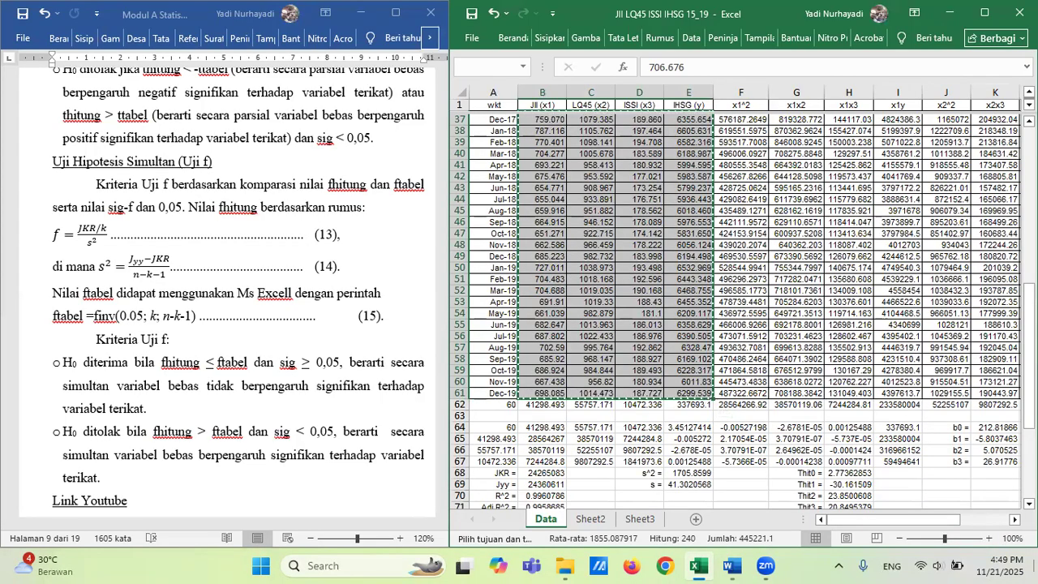
# Launch IBM SPSS Statistics 22, dismiss its startup dialog and paste the copied data into the empty dataset from the first cell.
pyautogui.press('super+d')
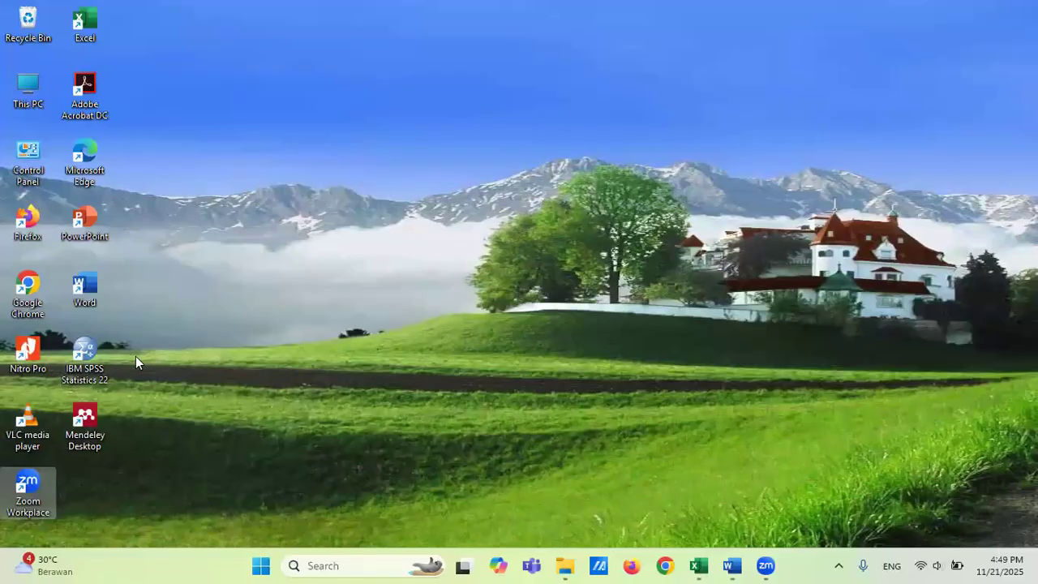
pyautogui.doubleClick(94, 354)
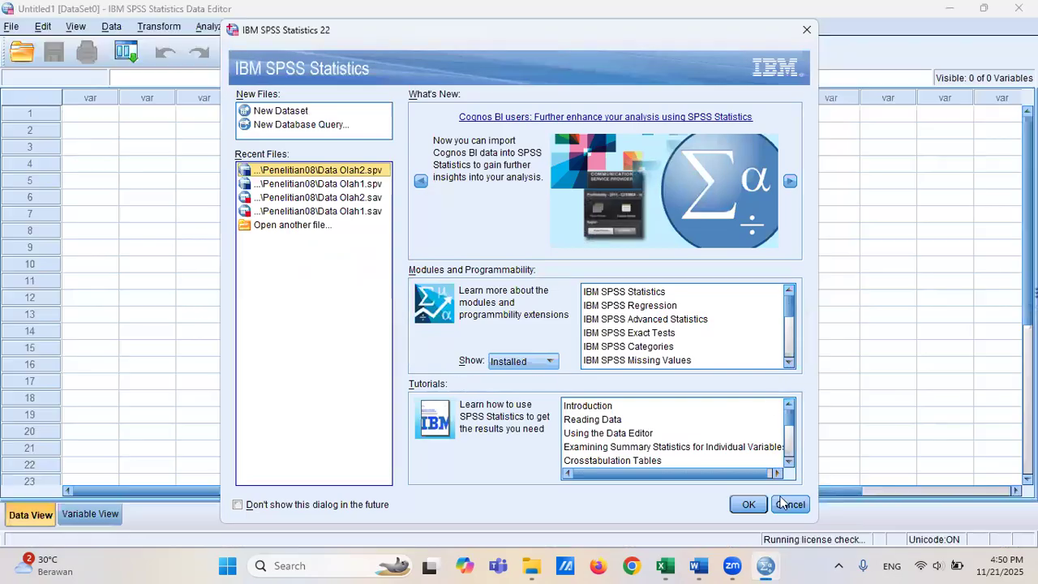
pyautogui.click(781, 503)
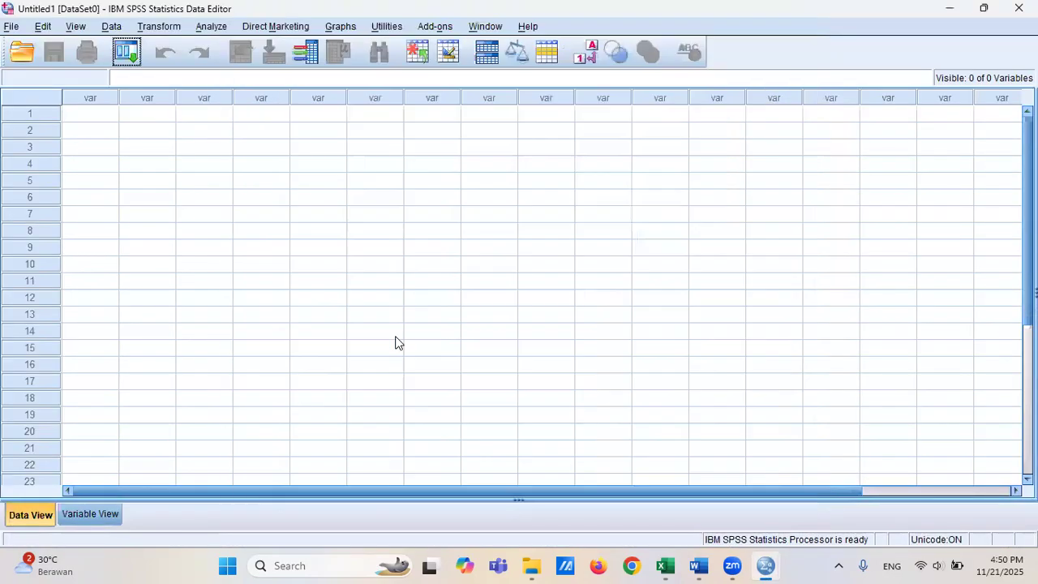
pyautogui.click(88, 116)
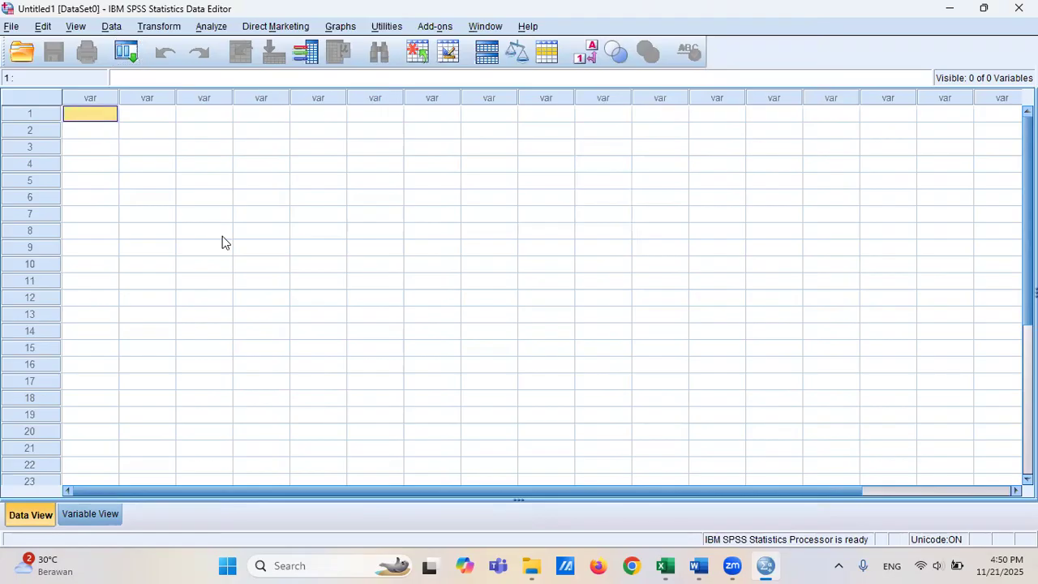
pyautogui.hotkey('ctrl', 'v')
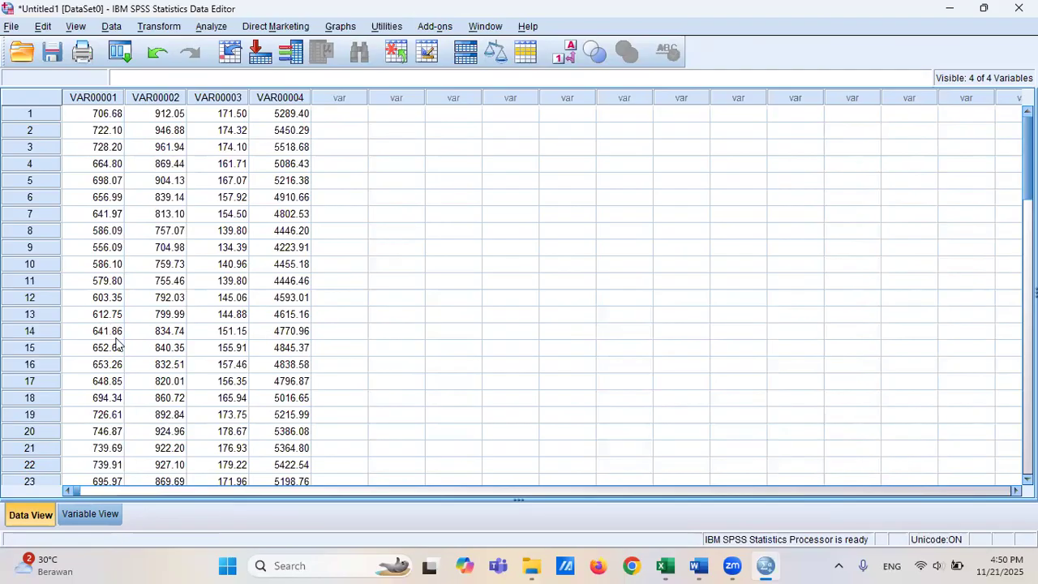
# Rename the four SPSS variables as x1, x2, x3 and y, in that order.
pyautogui.click(90, 515)
pyautogui.click(93, 94)
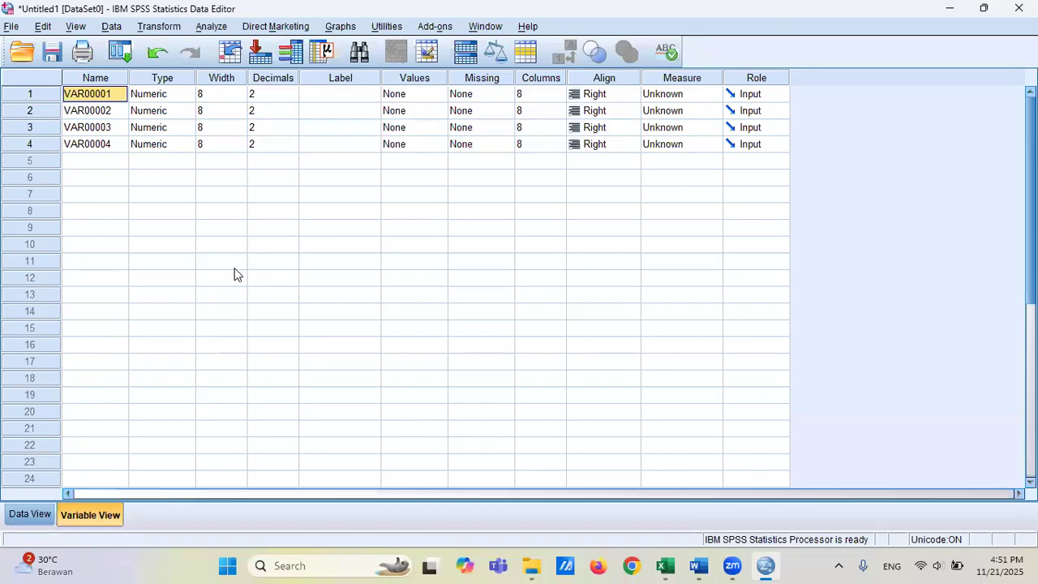
pyautogui.write('x1')
pyautogui.press('Return')
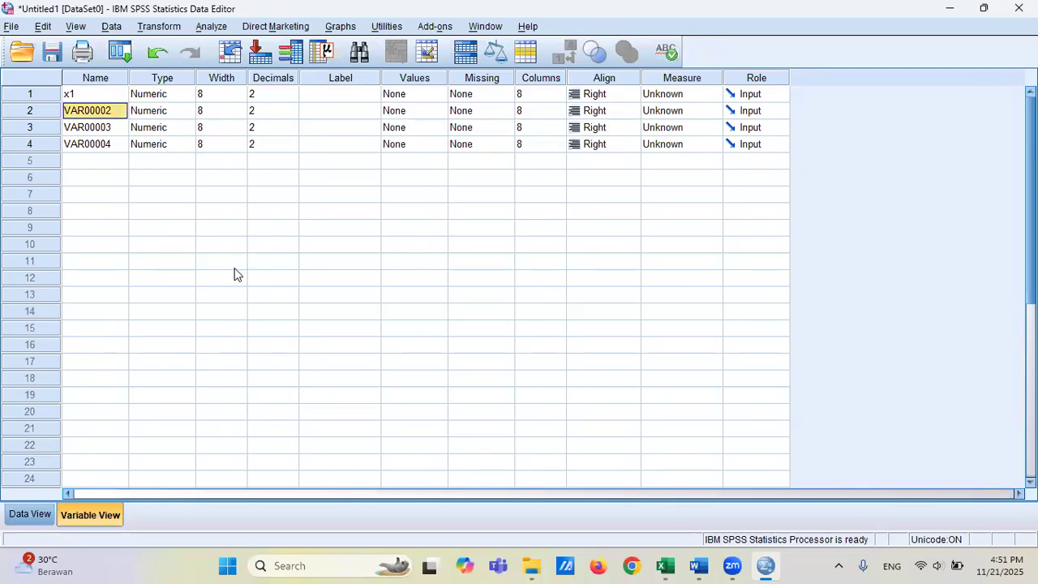
pyautogui.write('x2')
pyautogui.press('Return')
pyautogui.write('x')
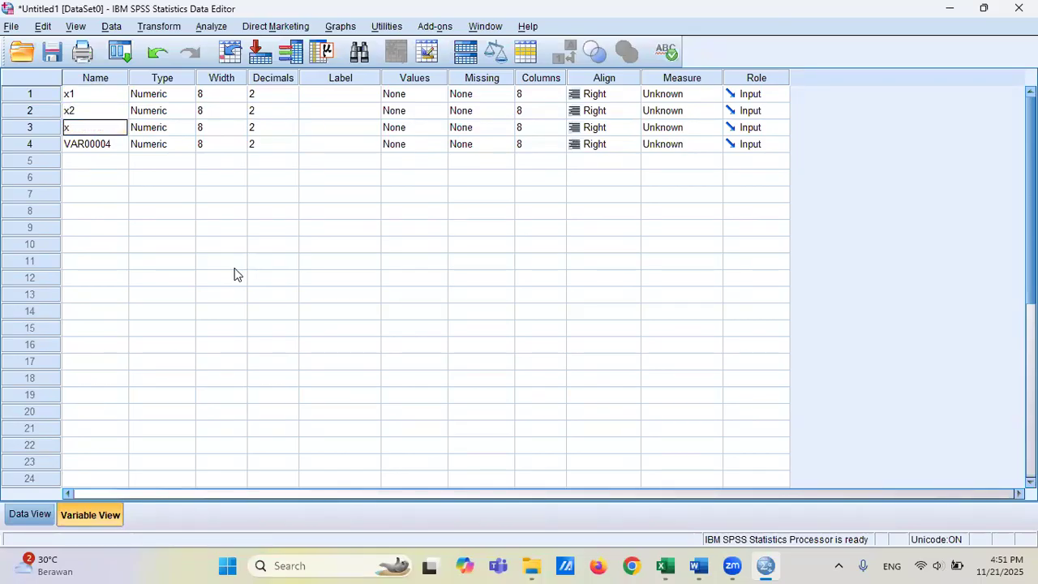
pyautogui.write('3')
pyautogui.press('Return')
pyautogui.write('y')
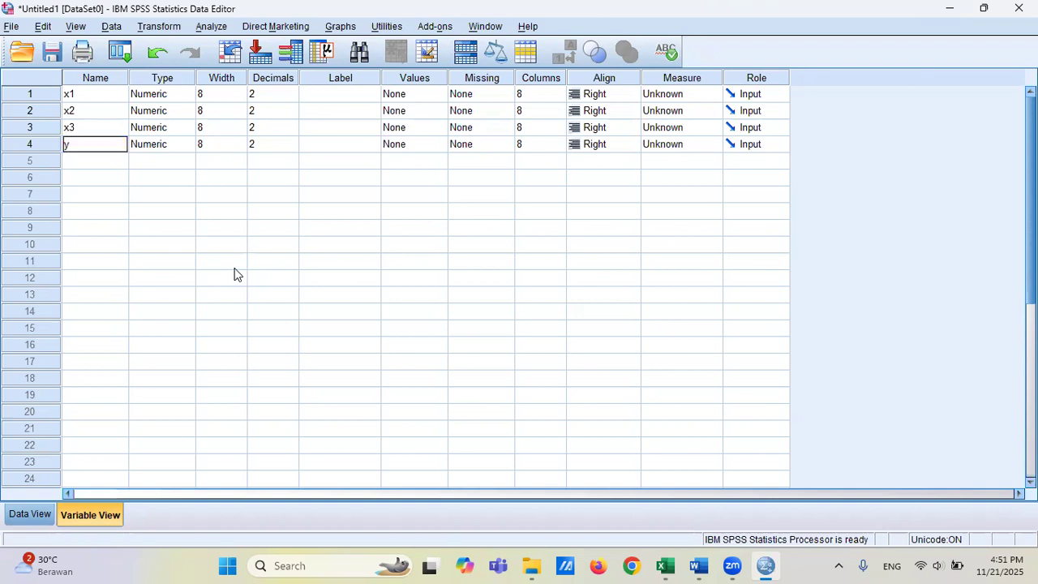
pyautogui.press('Tab')
# Set the decimals of the variables x1, x2, x3 and y to 3.
pyautogui.press('Tab')
pyautogui.press('Tab')
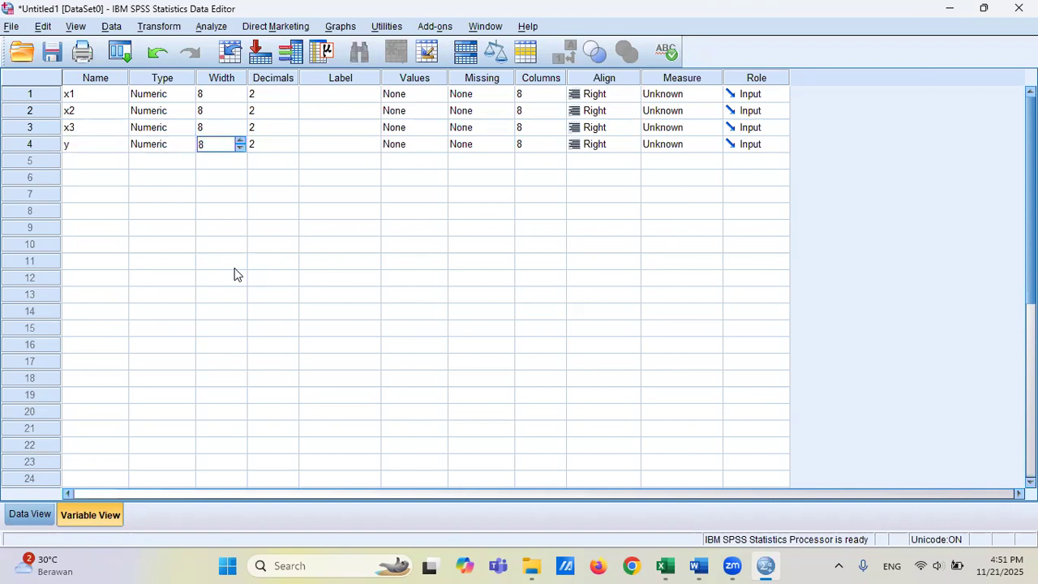
pyautogui.press('Up')
pyautogui.press('Up')
pyautogui.press('Up')
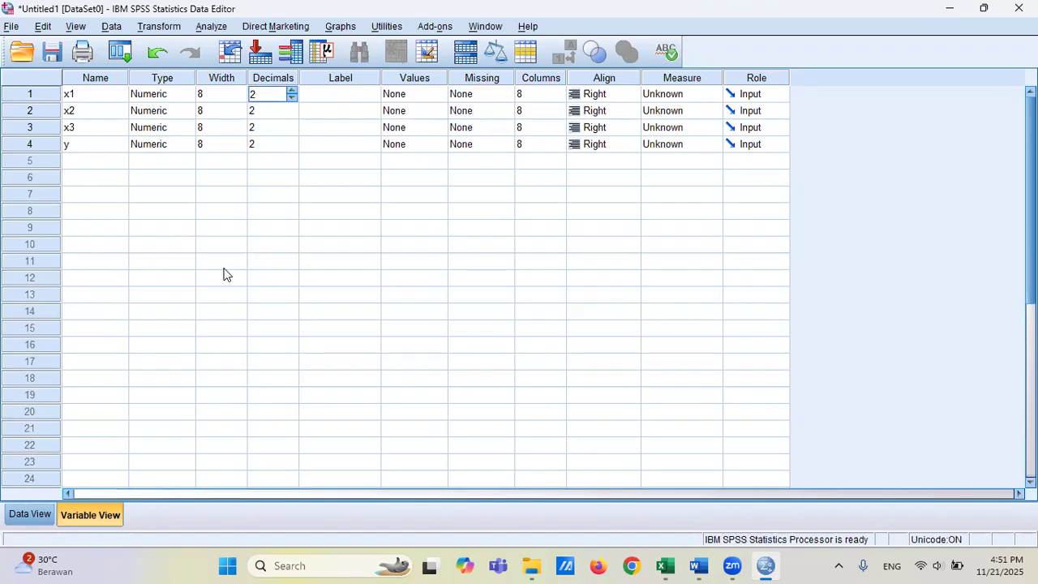
pyautogui.click(292, 91)
pyautogui.click(275, 113)
pyautogui.click(292, 106)
pyautogui.click(268, 130)
pyautogui.click(292, 123)
pyautogui.click(288, 144)
pyautogui.click(292, 139)
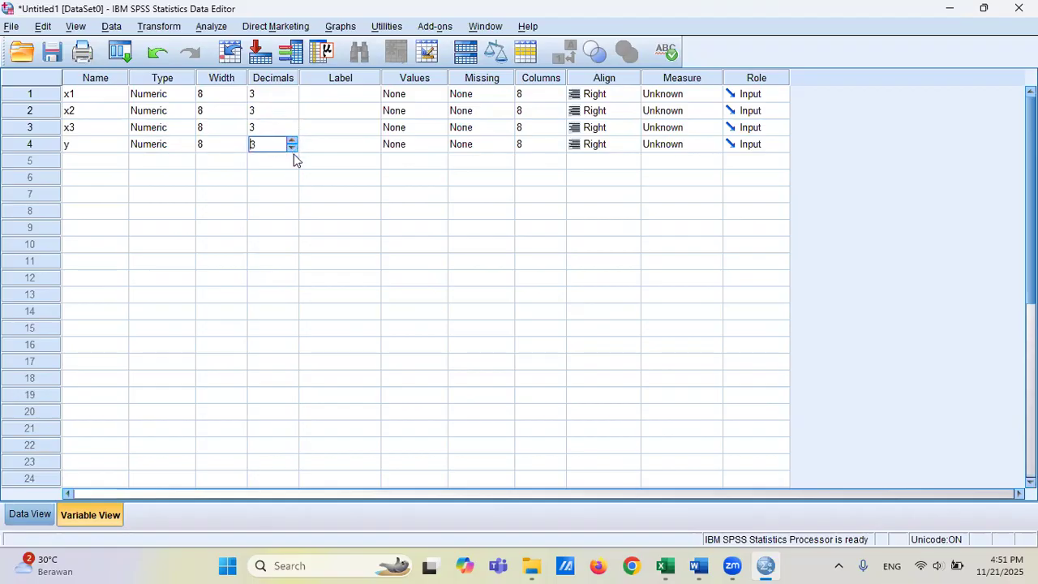
# Set the width of all four variables, x1, x2, x3 and y, to 9.
pyautogui.click(216, 95)
pyautogui.click(240, 91)
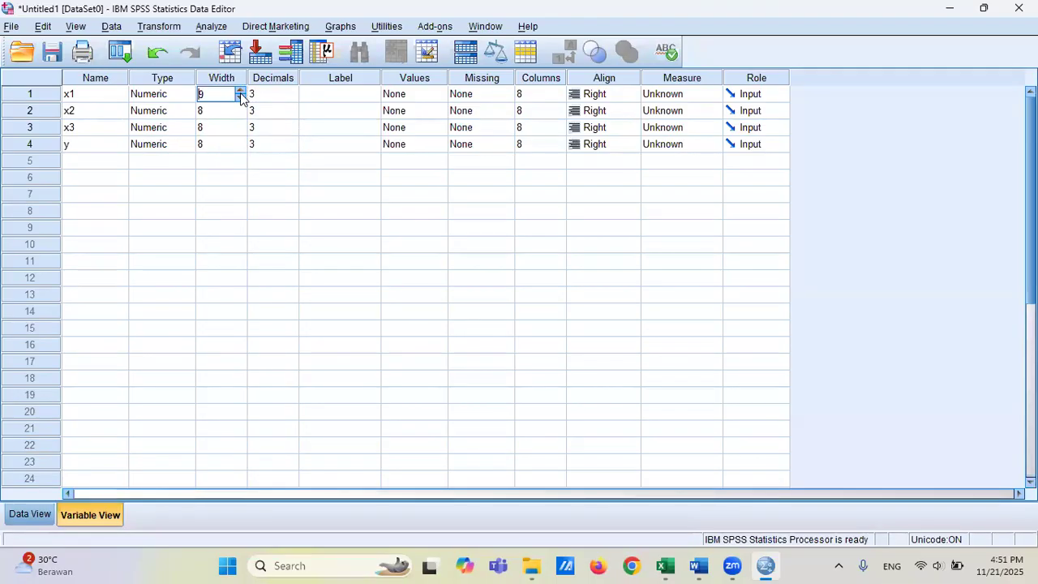
pyautogui.click(221, 113)
pyautogui.click(240, 107)
pyautogui.click(221, 131)
pyautogui.click(240, 124)
pyautogui.click(215, 145)
pyautogui.click(240, 139)
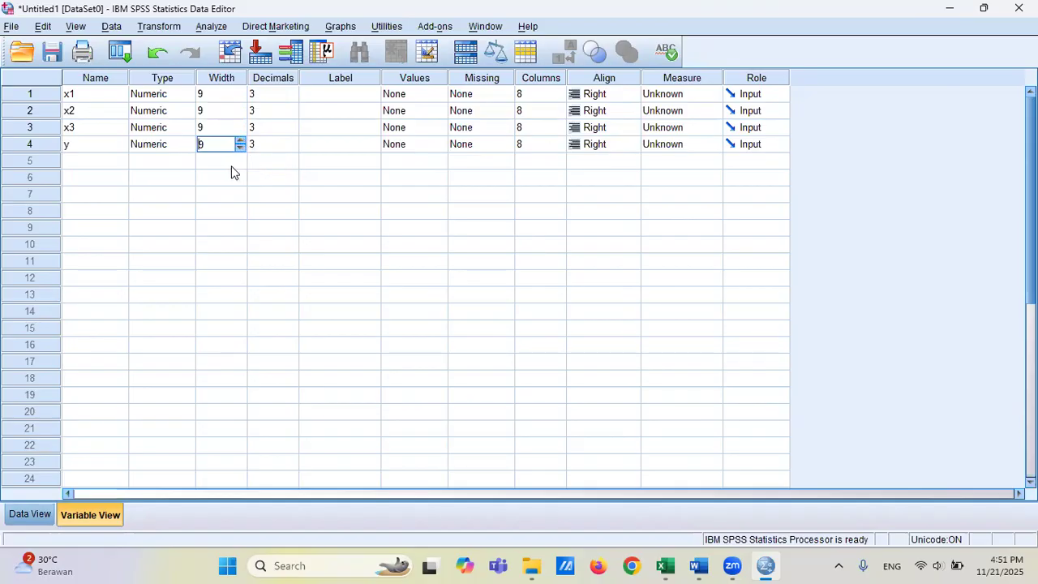
# Set the display column size of the variables x1, x2, x3 and y to 9.
pyautogui.click(540, 94)
pyautogui.click(559, 90)
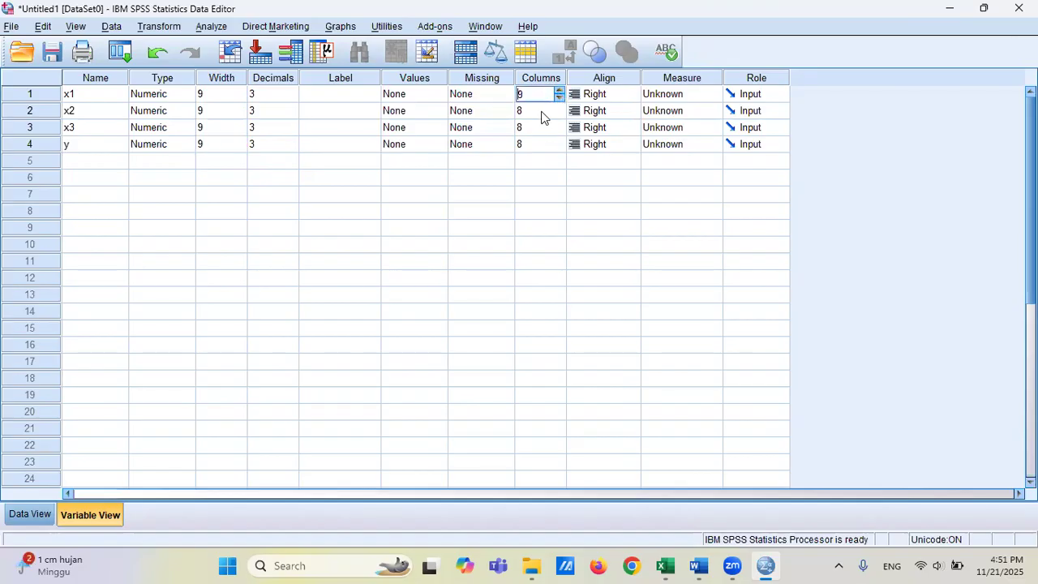
pyautogui.click(544, 114)
pyautogui.click(540, 127)
pyautogui.click(558, 123)
pyautogui.click(552, 146)
pyautogui.click(559, 140)
# Compare the values in the SPSS dataset with the JII, LQ45, ISSI and IHSG source columns in the Excel workbook.
pyautogui.click(45, 518)
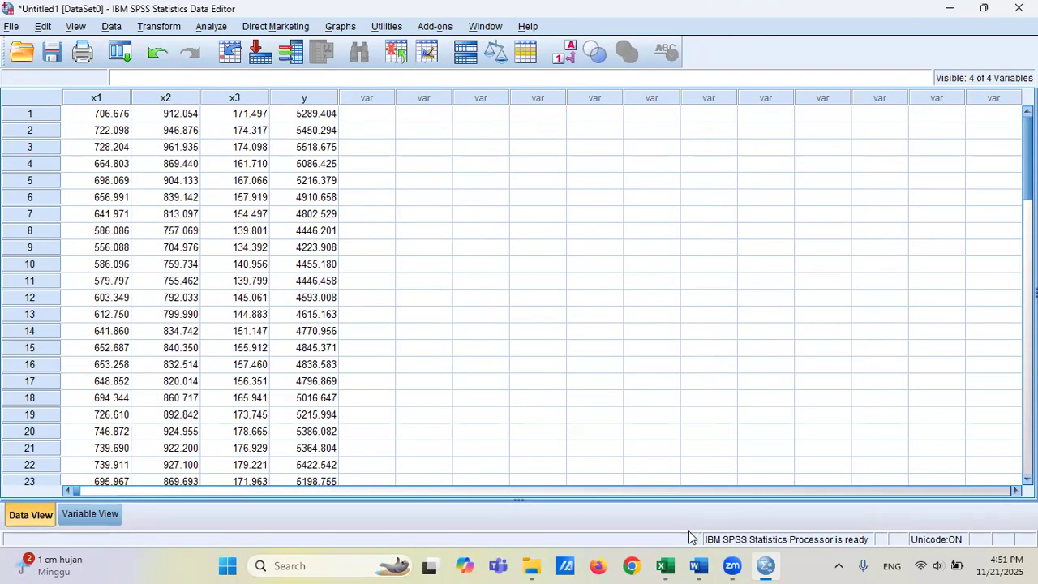
pyautogui.moveTo(669, 566)
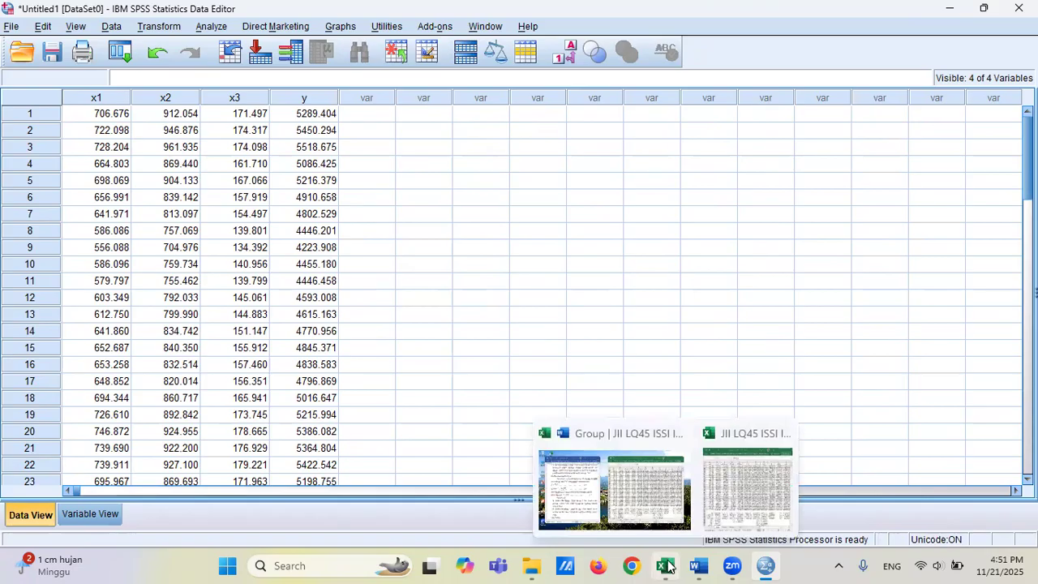
pyautogui.click(747, 454)
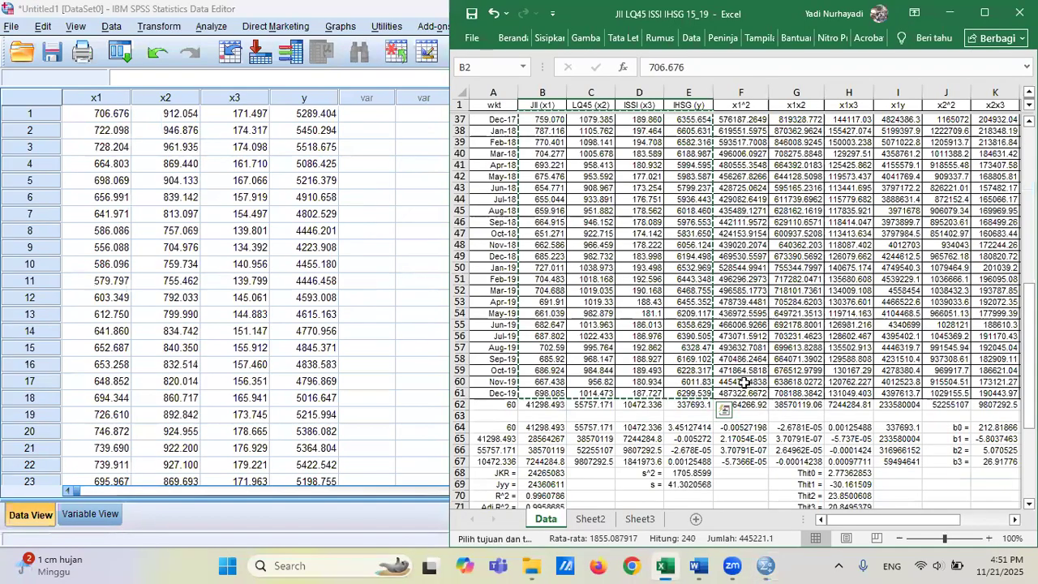
pyautogui.scroll(12, 743, 382)
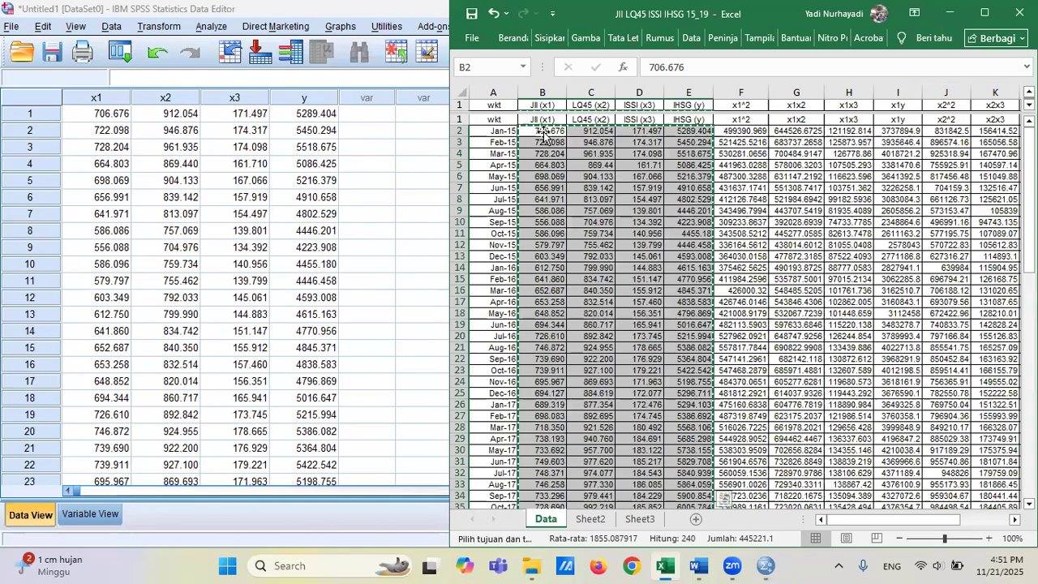
pyautogui.press('Escape')
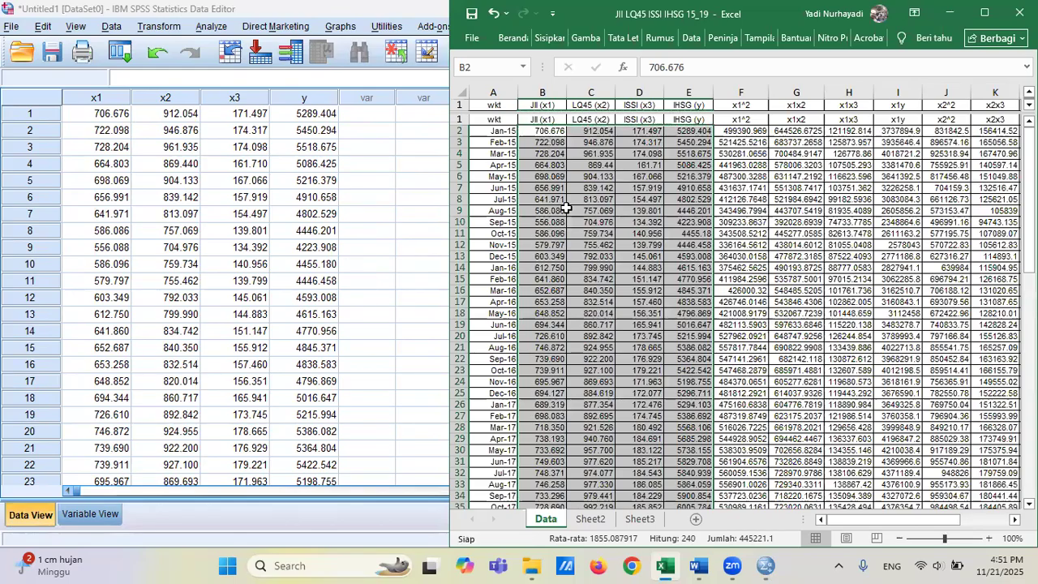
pyautogui.click(540, 130)
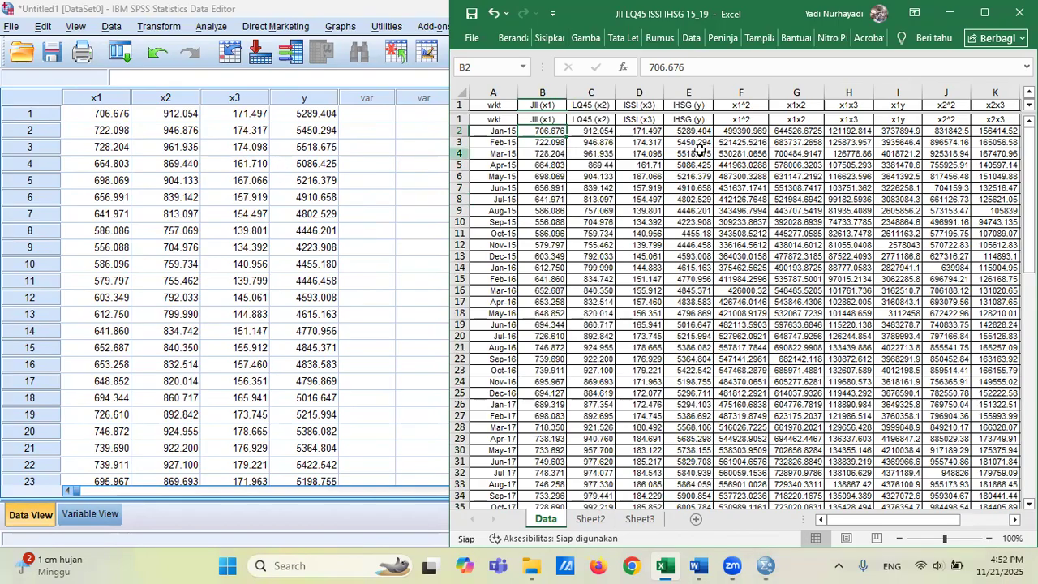
pyautogui.click(367, 118)
pyautogui.click(101, 116)
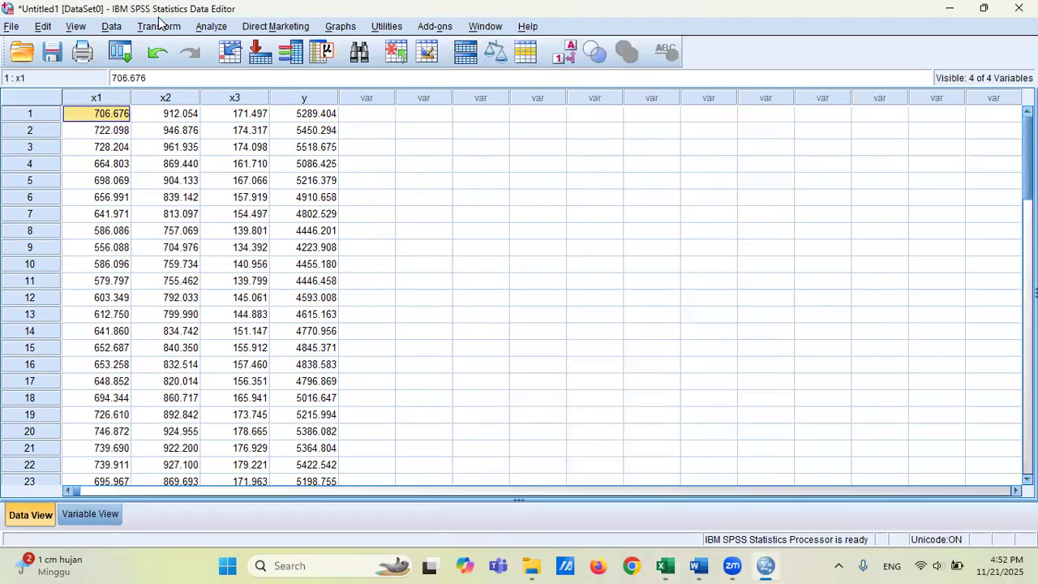
# Start a Linear Regression analysis in SPSS and add x1, x2 and x3 as the independent variables.
pyautogui.click(207, 28)
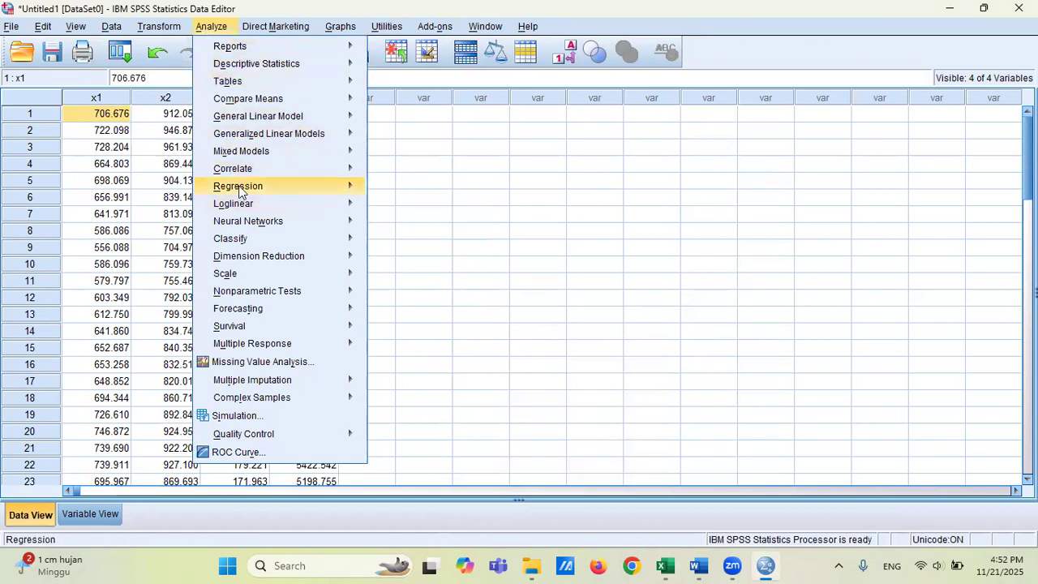
pyautogui.moveTo(240, 190)
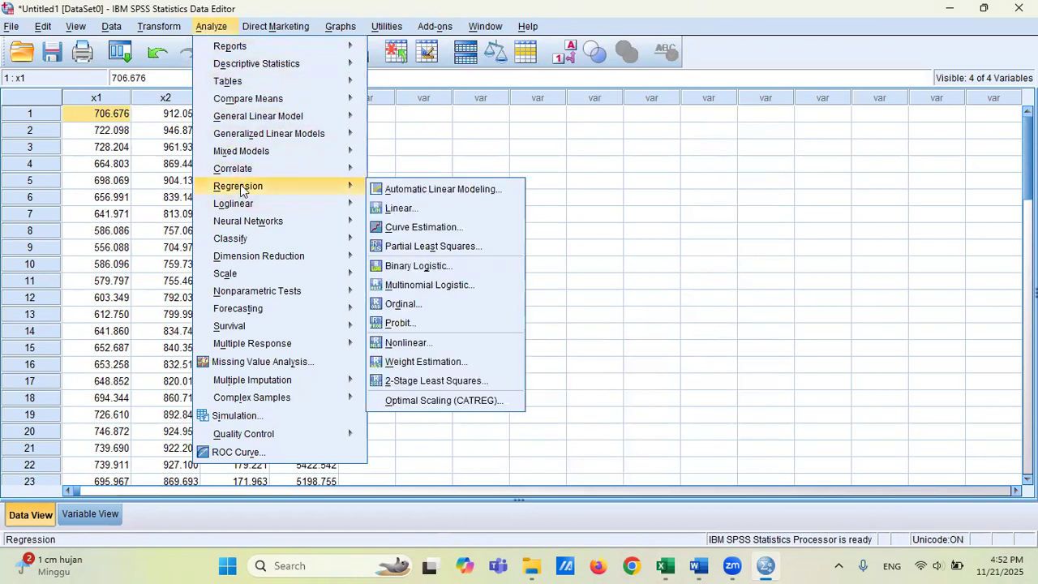
pyautogui.click(408, 211)
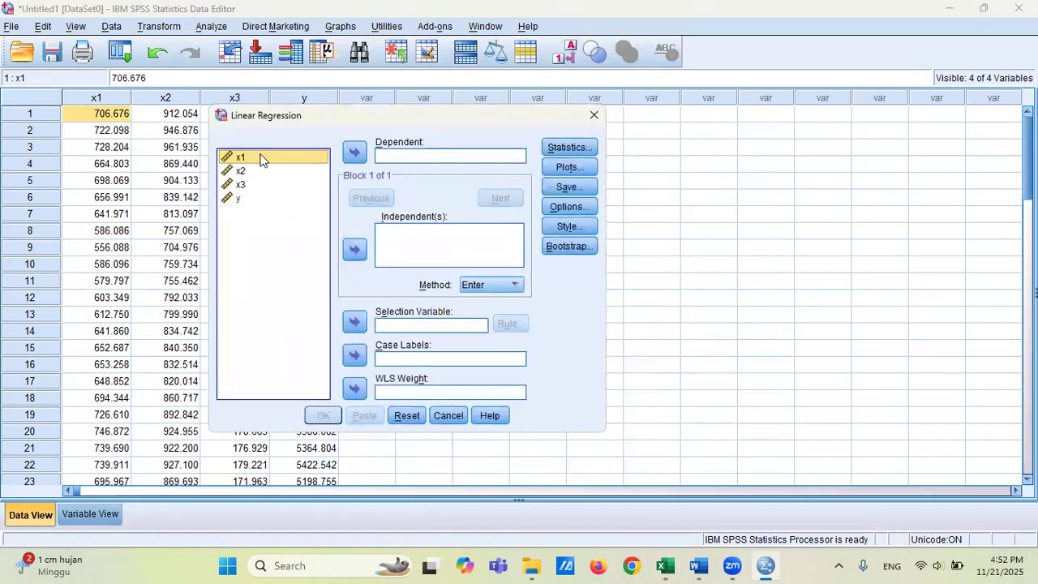
pyautogui.click(353, 250)
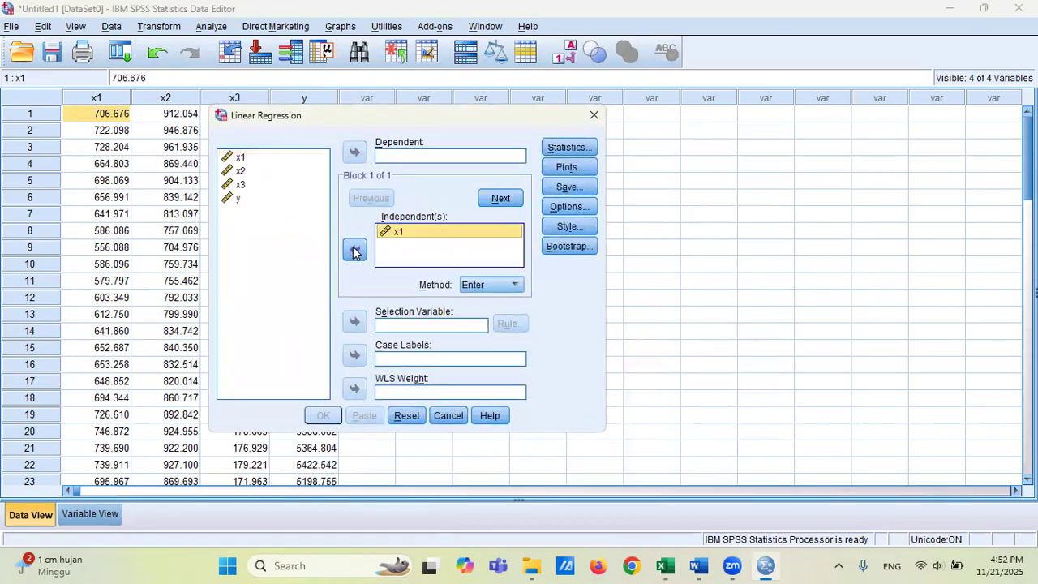
pyautogui.click(243, 172)
pyautogui.click(353, 249)
pyautogui.click(244, 186)
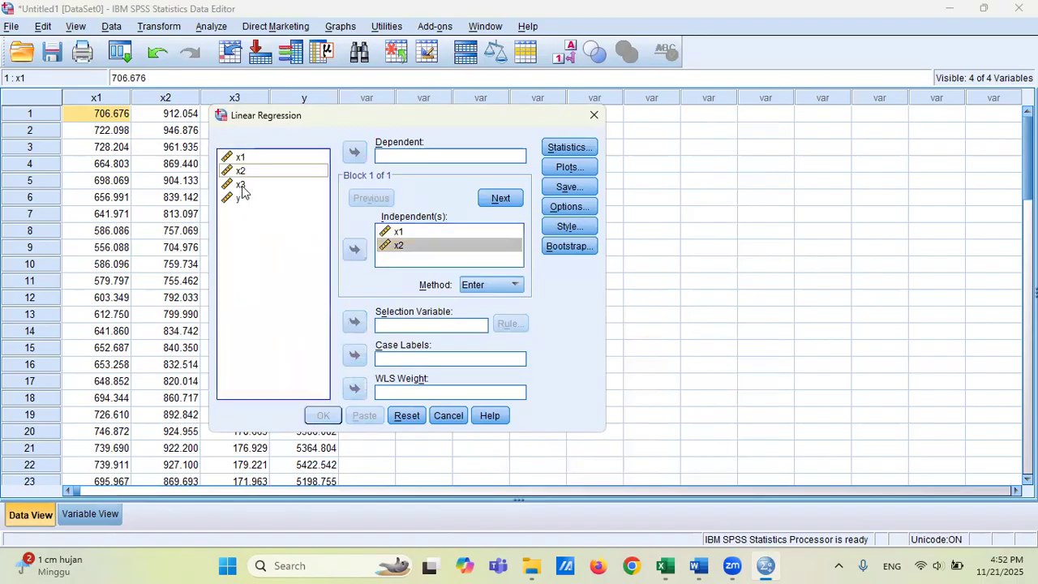
pyautogui.click(353, 250)
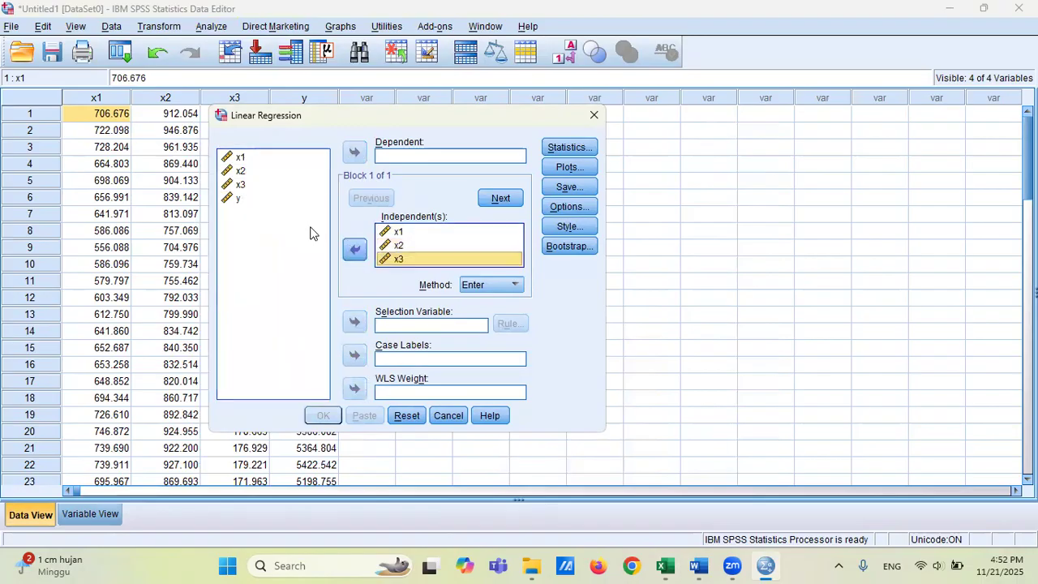
# Assign y as the dependent variable and run the linear regression with the Enter method.
pyautogui.click(239, 201)
pyautogui.click(354, 153)
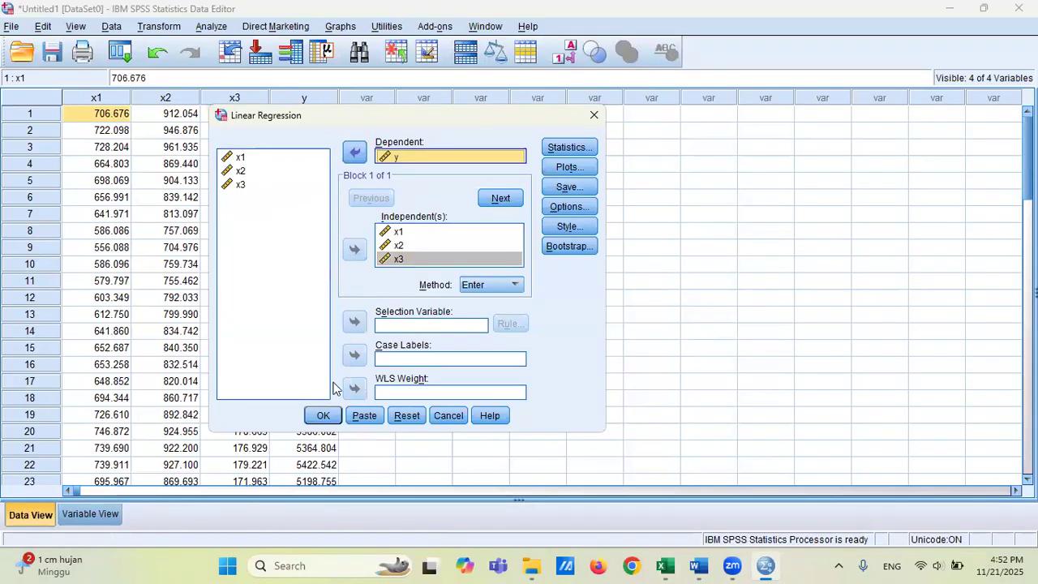
pyautogui.click(323, 415)
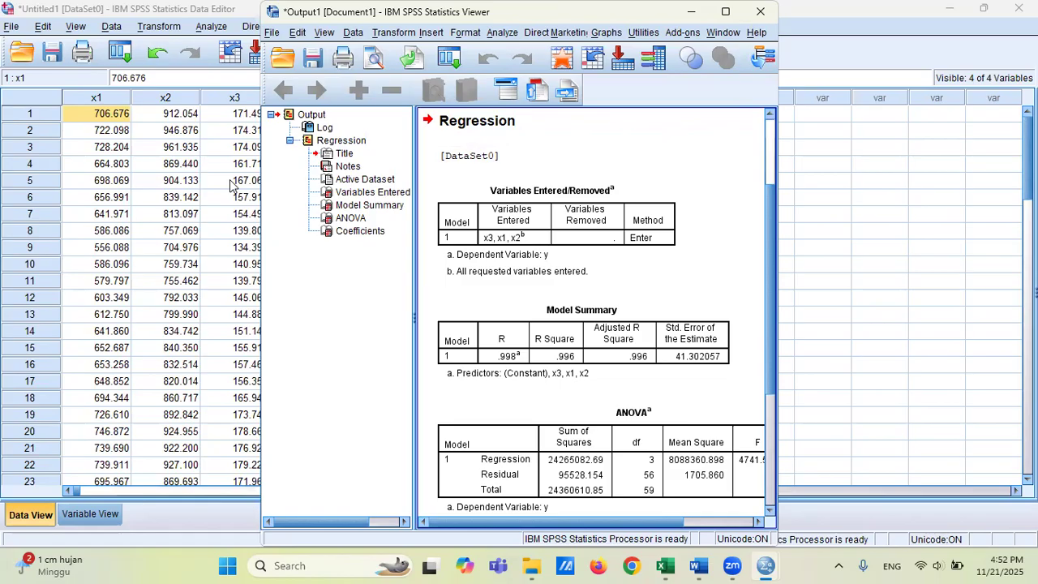
# Snap the regression output window to half the screen and narrow its outline pane to give the result tables more room.
pyautogui.press('super+Left')
pyautogui.moveTo(153, 319); pyautogui.dragTo(114, 322)
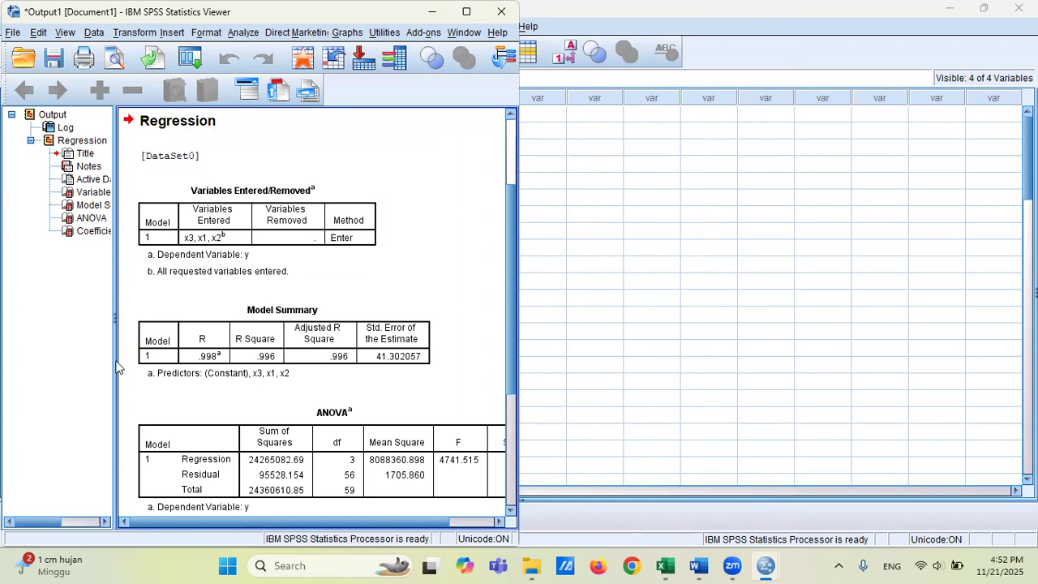
pyautogui.moveTo(105, 360); pyautogui.dragTo(85, 360)
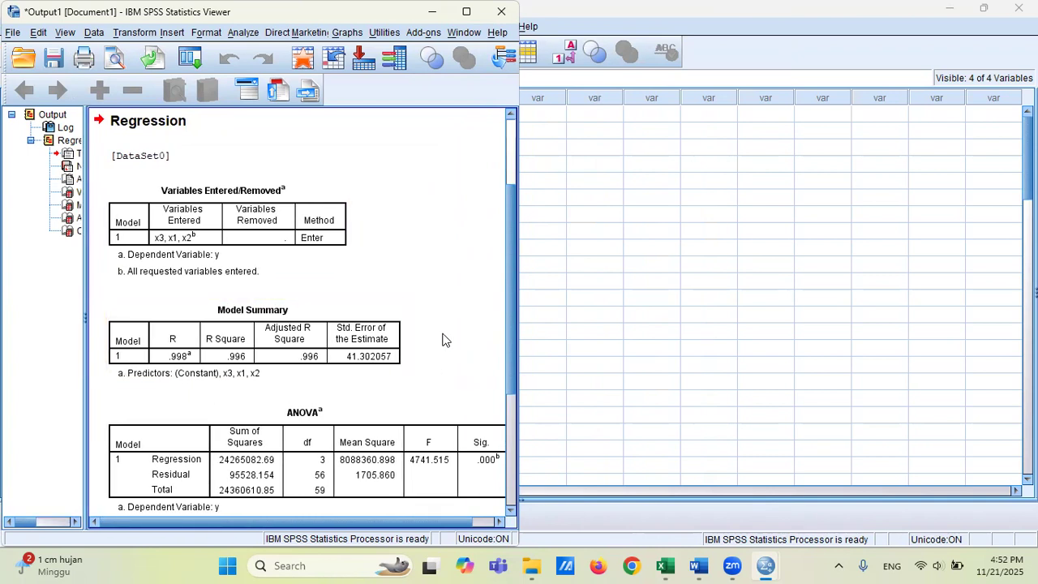
# Compare the SPSS ANOVA and Coefficients tables with the calculated b, t and F values in the Excel workbook.
pyautogui.moveTo(506, 263); pyautogui.dragTo(510, 400)
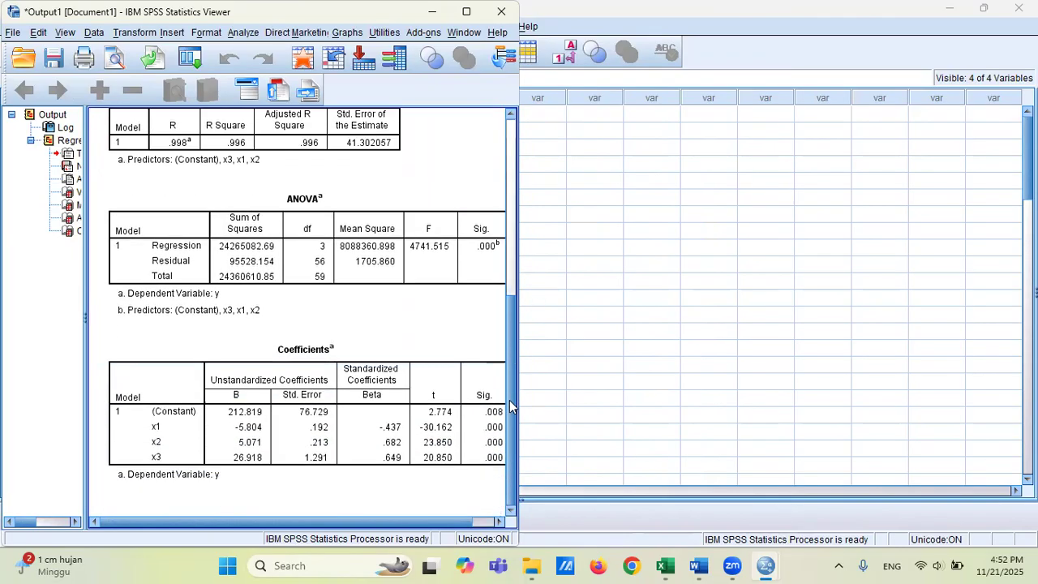
pyautogui.moveTo(670, 565)
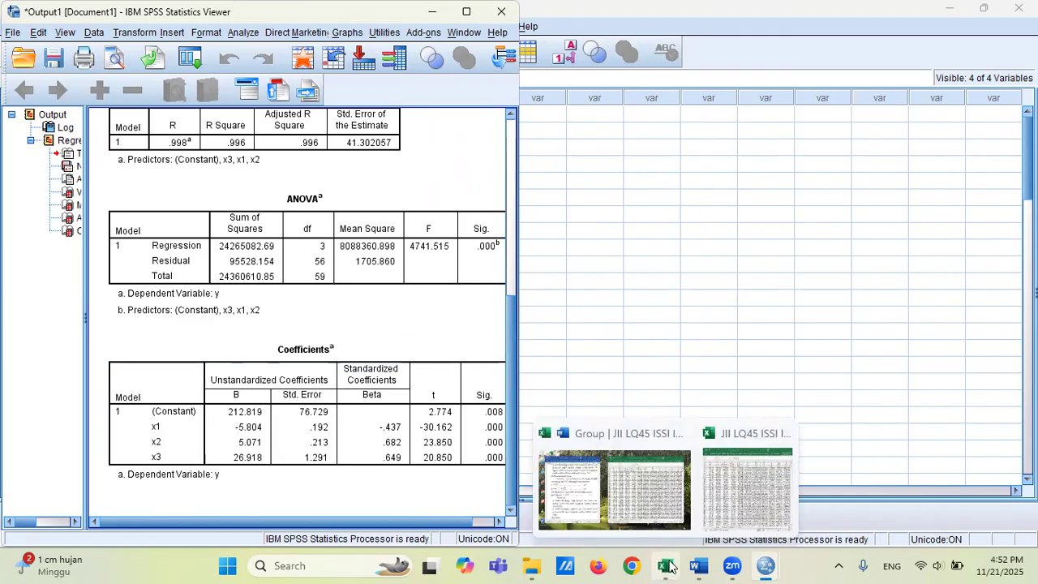
pyautogui.click(747, 483)
pyautogui.scroll(-15, 833, 315)
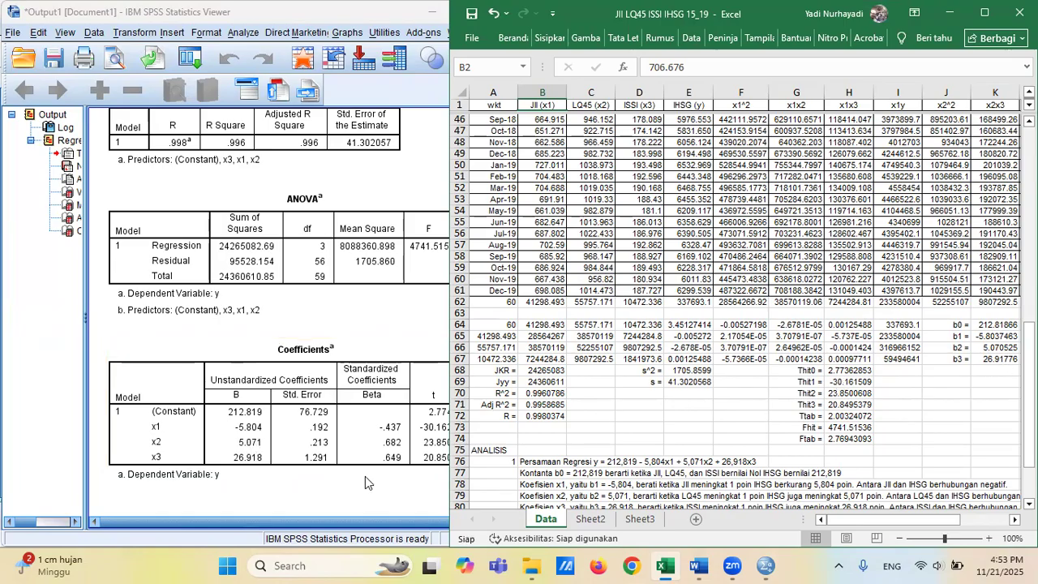
pyautogui.click(254, 499)
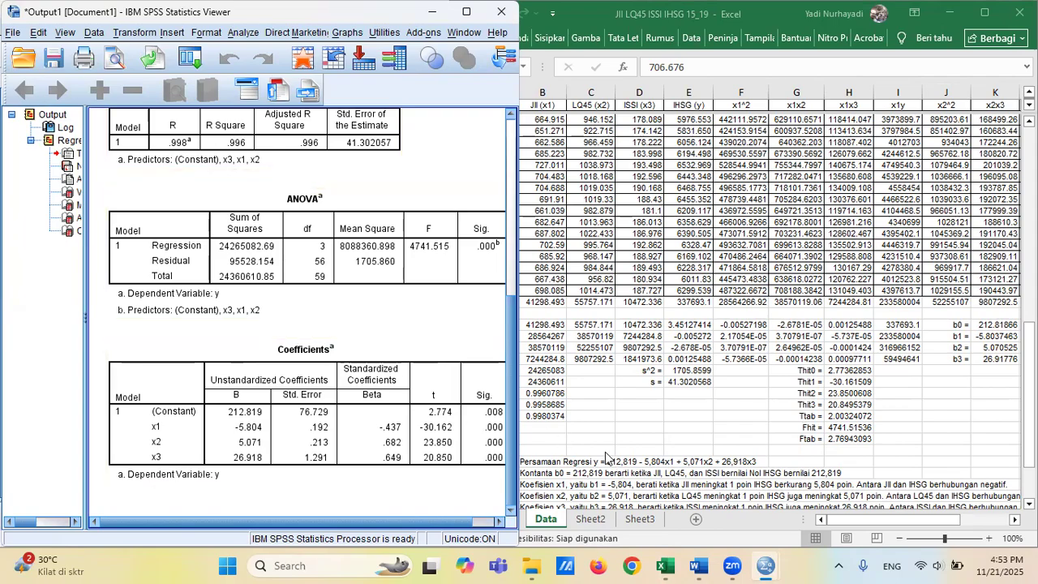
pyautogui.click(787, 438)
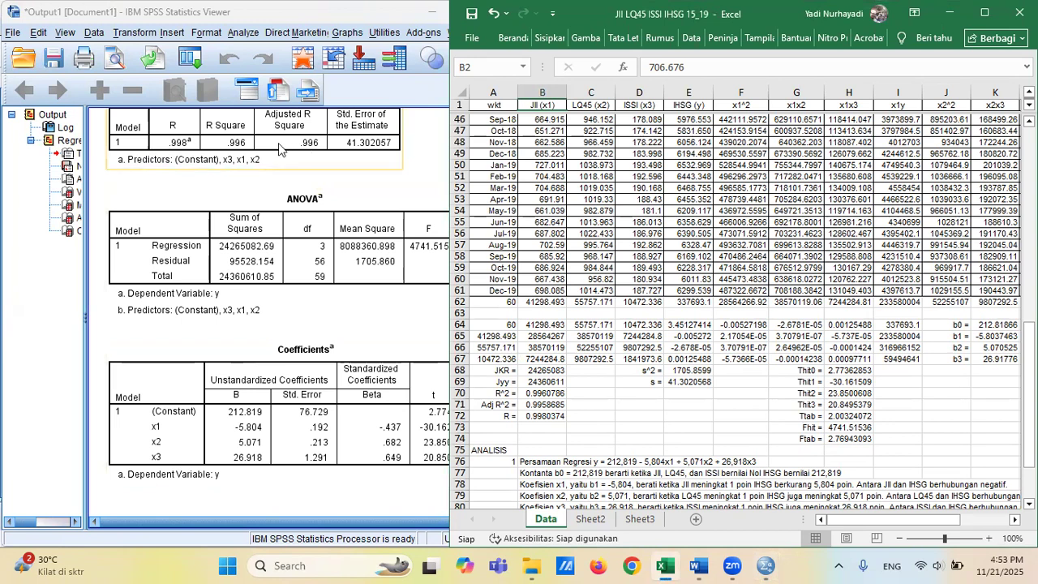
# Check the adjusted R² in B71 and R² in B70 against the SPSS Model Summary, and review the written analysis in rows 76 to 86.
pyautogui.click(547, 404)
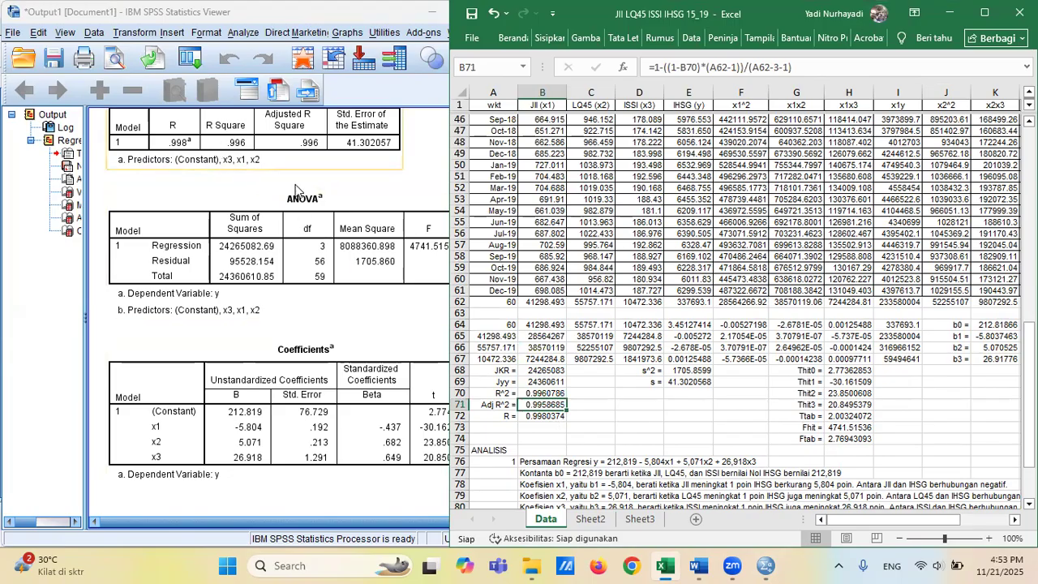
pyautogui.click(545, 393)
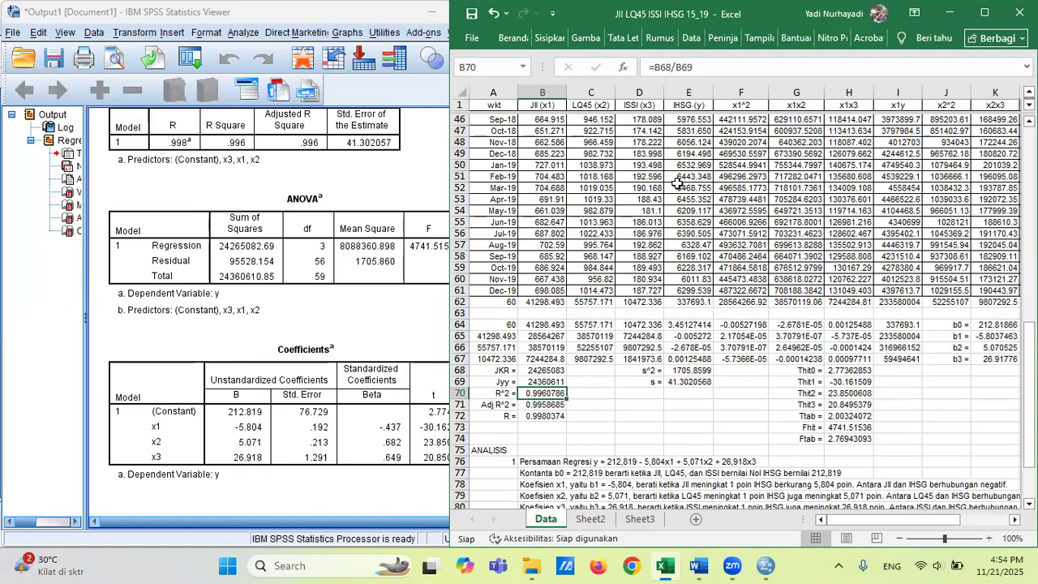
pyautogui.scroll(4, 677, 184)
pyautogui.scroll(-6, 677, 184)
pyautogui.scroll(-2, 678, 186)
pyautogui.scroll(1, 677, 186)
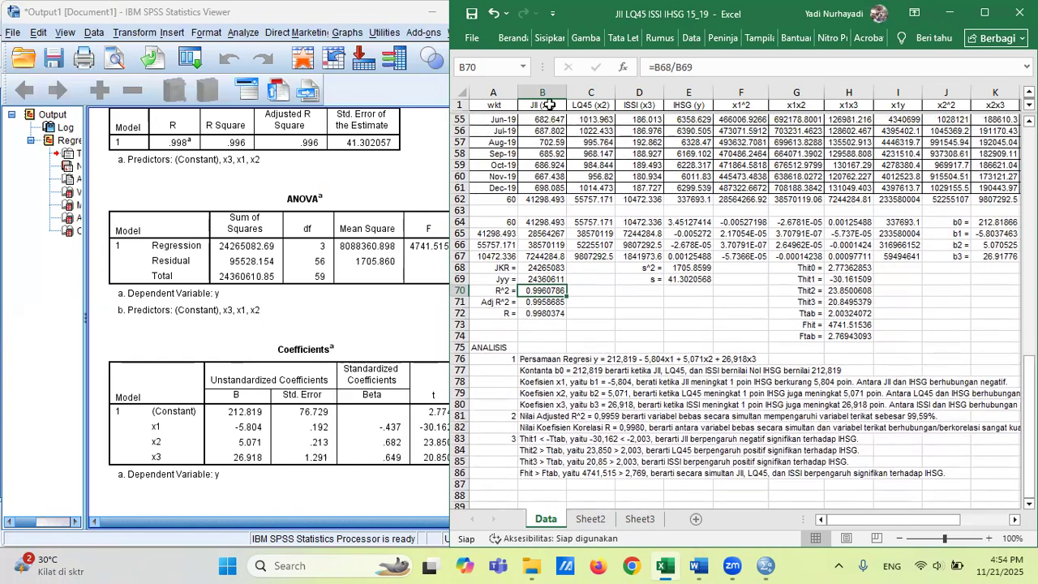